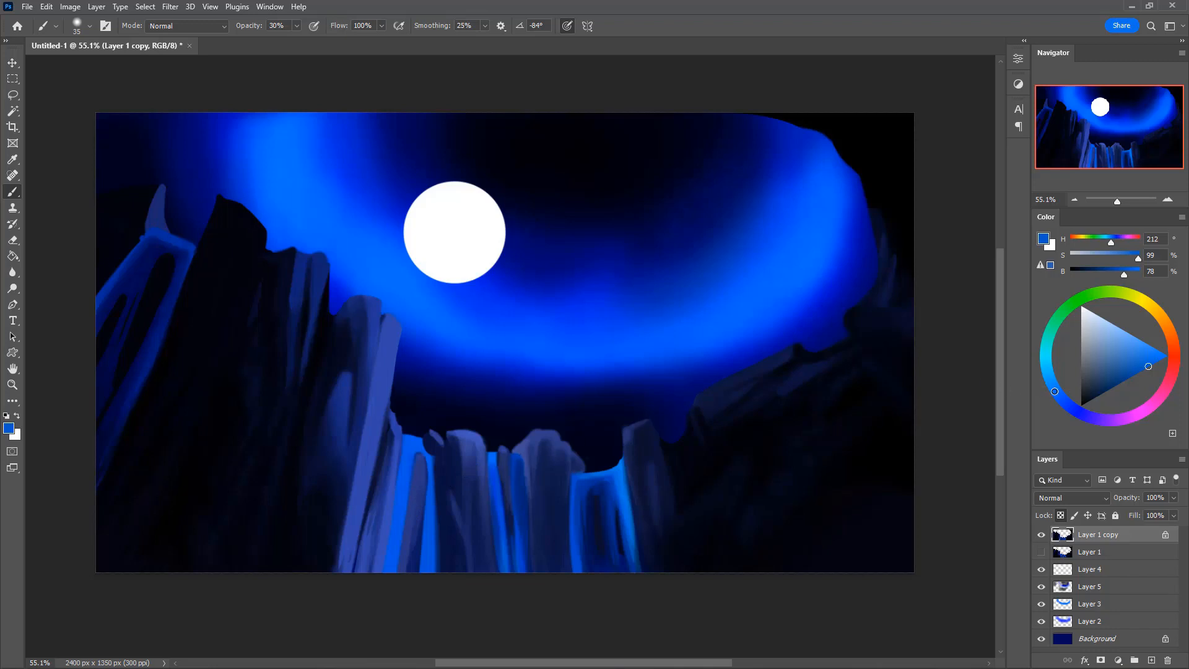
Paint vertical highlights on the leftmost waterfall using bright blue H 196, S 100, B 100 and a 50 px brush
left_click_drag(1055, 391, 1044, 381)
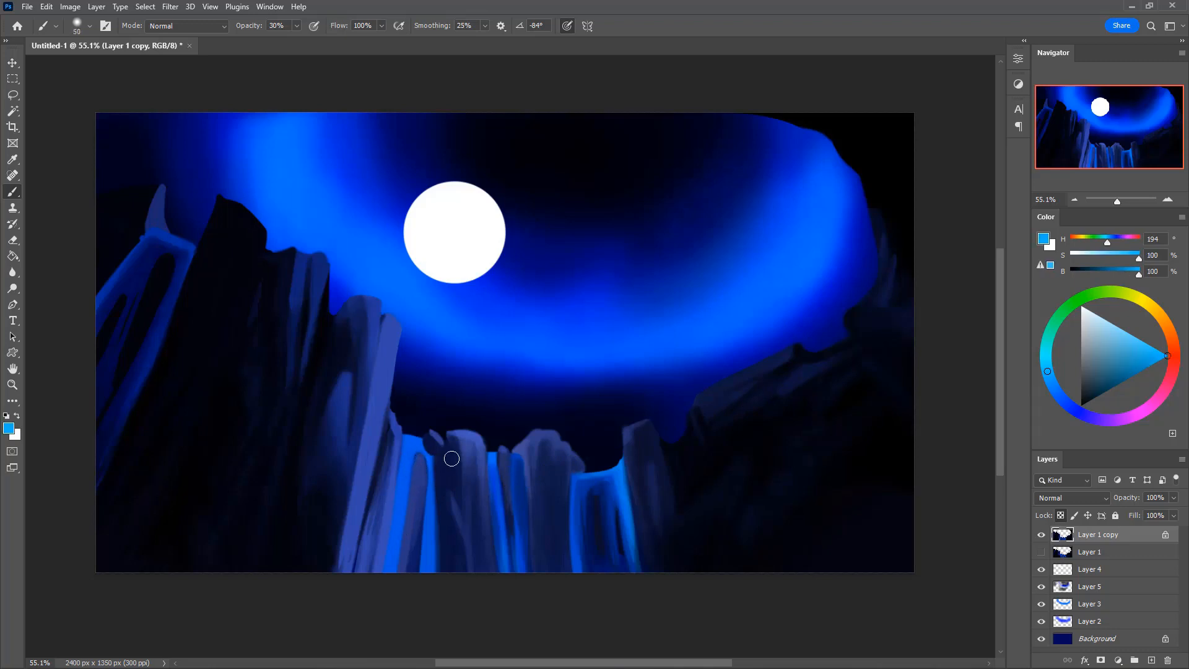
left_click_drag(1048, 372, 1043, 371)
left_click_drag(412, 436, 397, 530)
left_click_drag(407, 445, 398, 519)
left_click_drag(410, 466, 391, 559)
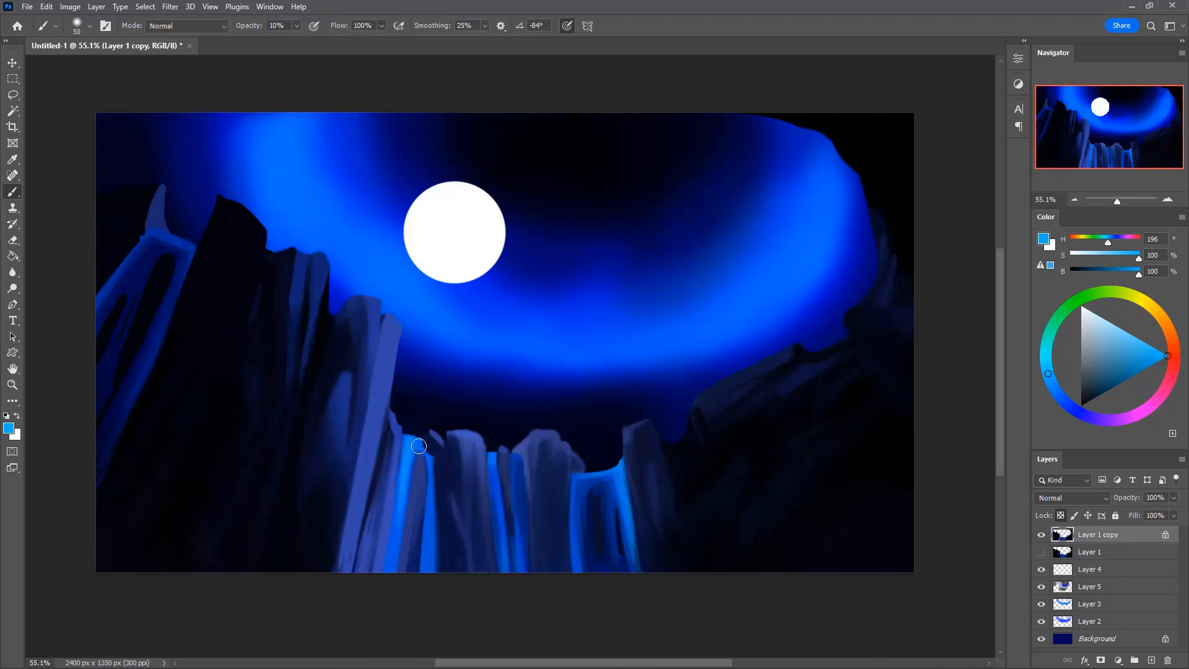
Build up the bright blue highlights on all three waterfalls with the 50 px brush at 10% opacity
left_click_drag(415, 433, 400, 538)
mouse_move(491, 455)
left_mouse_down()
mouse_move(500, 537)
mouse_move(513, 455)
mouse_move(515, 491)
left_mouse_up()
mouse_move(605, 468)
left_mouse_down()
mouse_move(580, 477)
mouse_move(618, 466)
mouse_move(629, 526)
left_mouse_up()
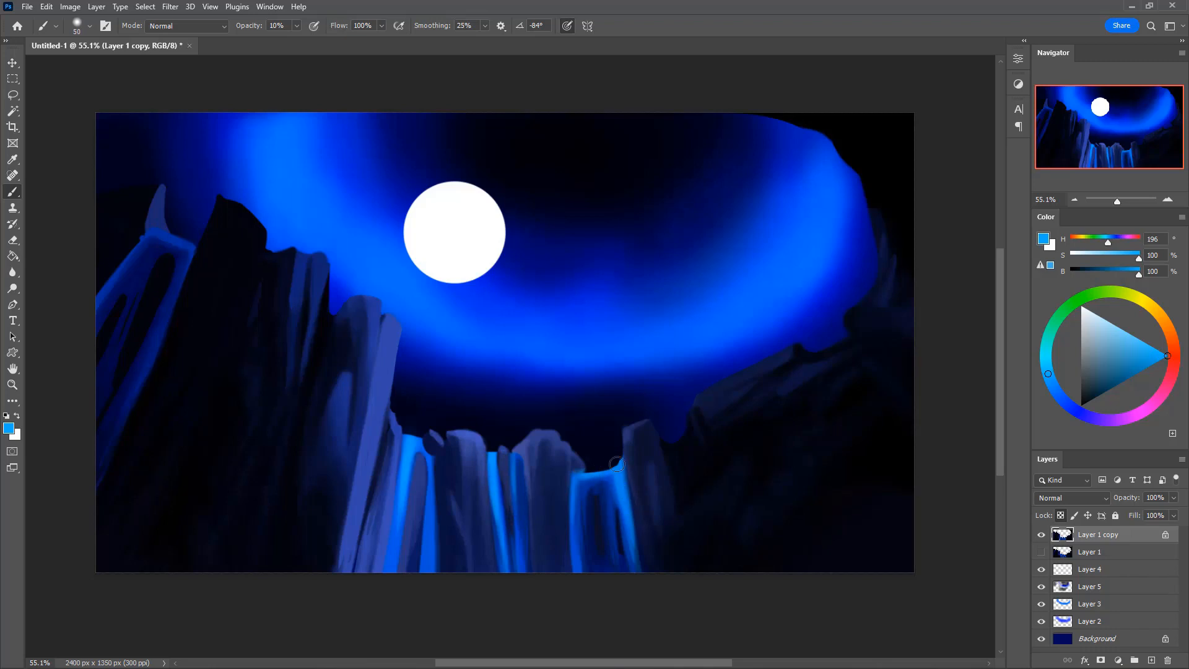
mouse_move(585, 474)
left_mouse_down()
mouse_move(615, 465)
mouse_move(625, 521)
left_mouse_up()
left_click_drag(589, 477, 620, 475)
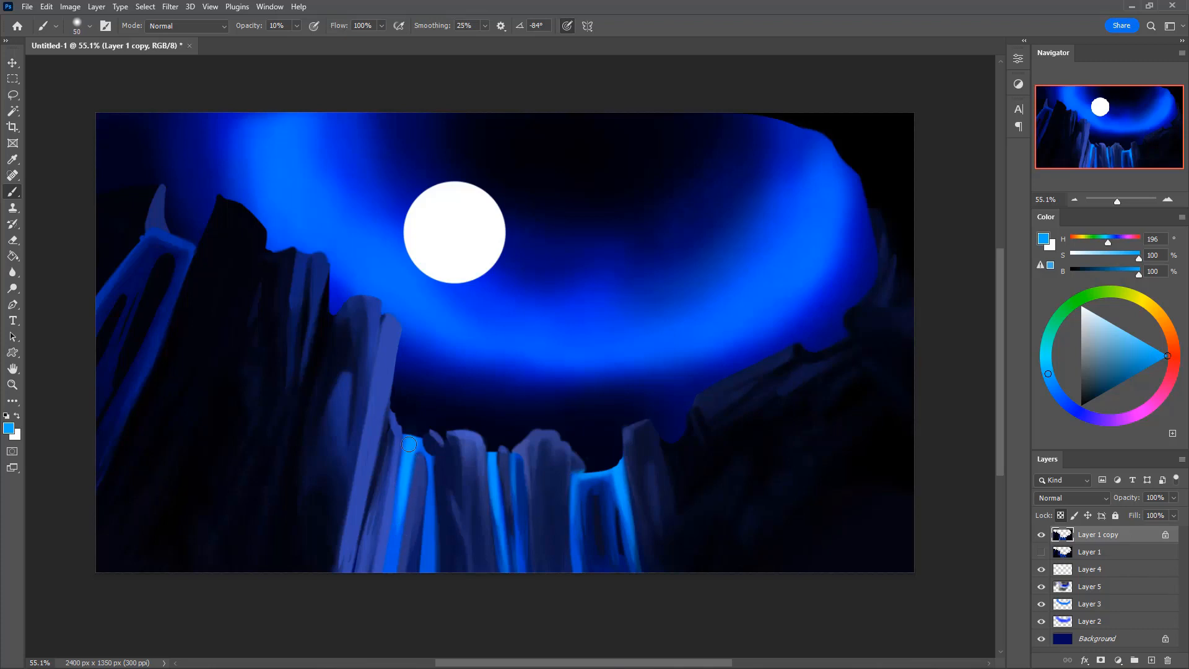
Paint light cyan (H 185, S 55, B 100) highlights atop the left and middle waterfalls with a 40 px brush at 30% opacity
key("bracketleft")
left_click_drag(1051, 375, 1046, 361)
left_click_drag(1144, 353, 1136, 322)
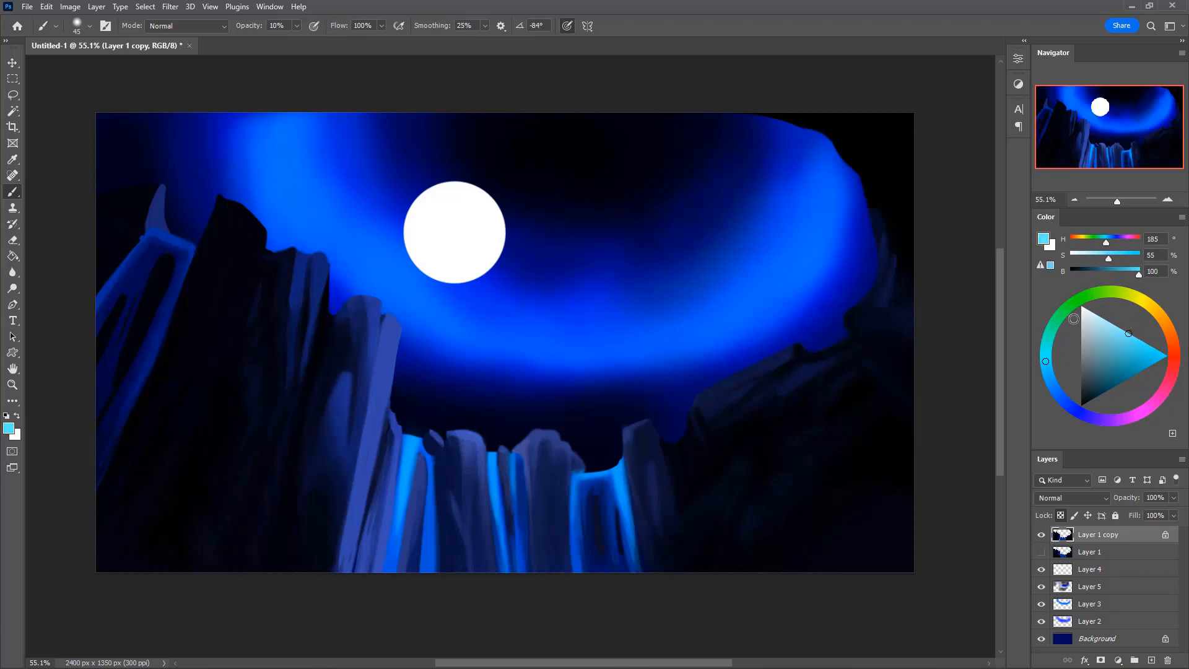
key("0")
left_click_drag(405, 436, 419, 437)
key("ctrl+z")
key("[")
left_click_drag(411, 433, 405, 474)
mouse_move(492, 451)
left_mouse_down()
mouse_move(495, 482)
mouse_move(493, 469)
left_mouse_up()
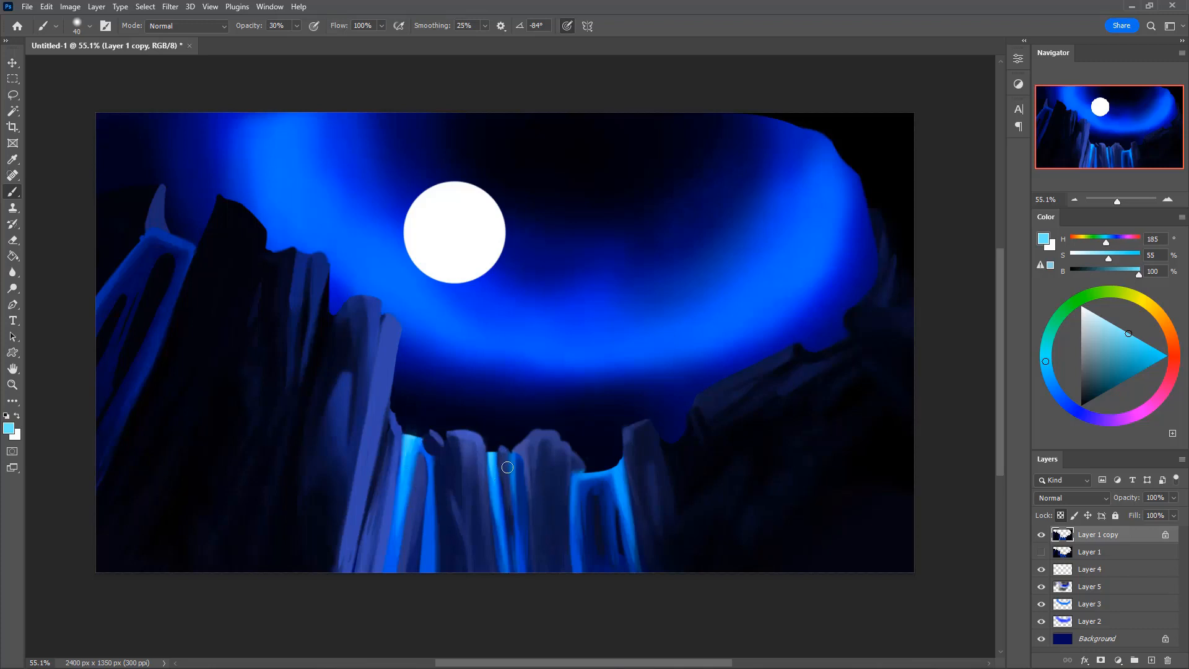
Paint light cyan streaks down from the lip of the rightmost waterfall and touch up the middle one
left_click_drag(601, 474, 609, 535)
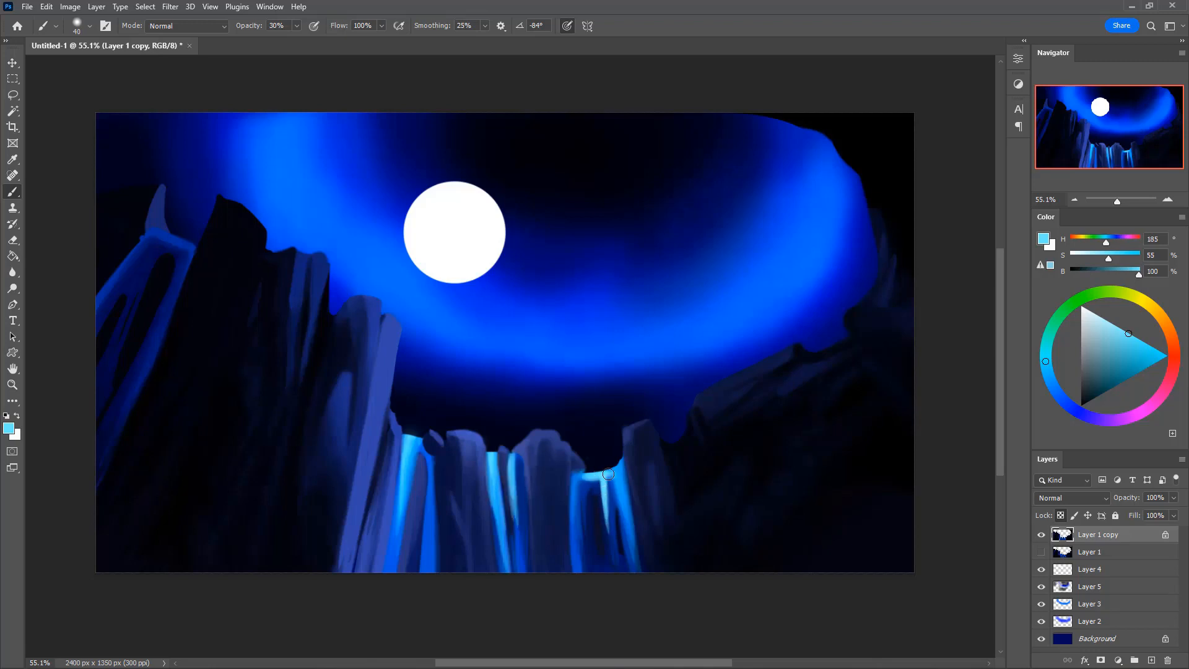
left_click_drag(605, 479, 608, 516)
left_click_drag(612, 468, 619, 481)
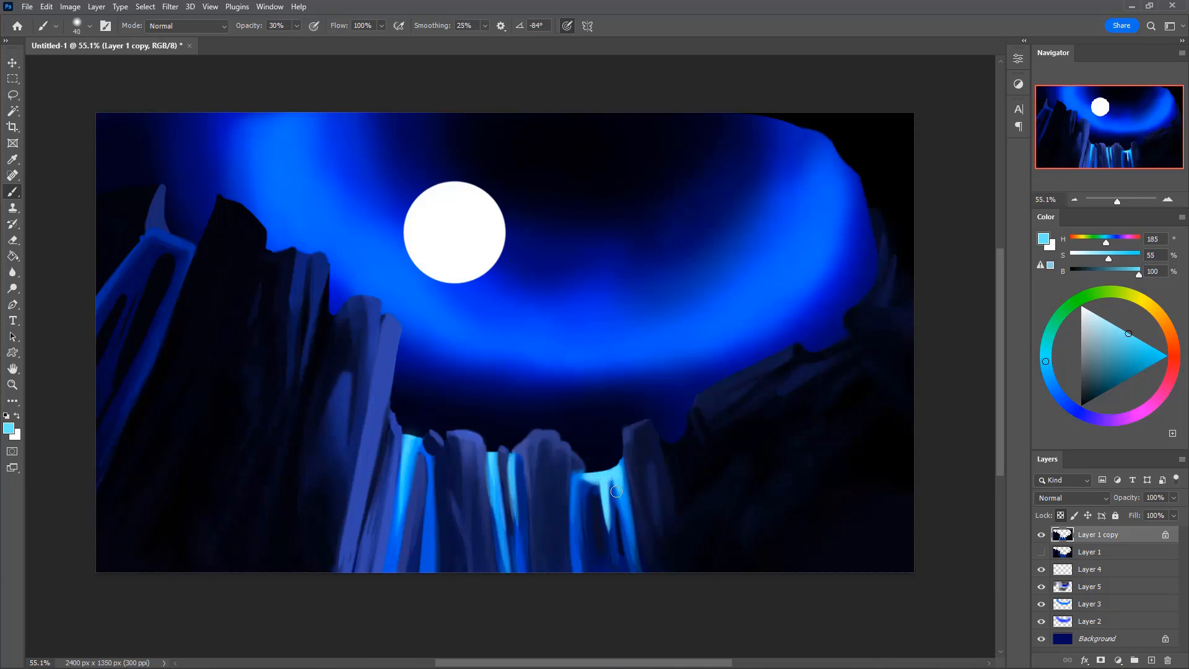
left_click_drag(607, 476, 611, 548)
left_click_drag(512, 456, 513, 521)
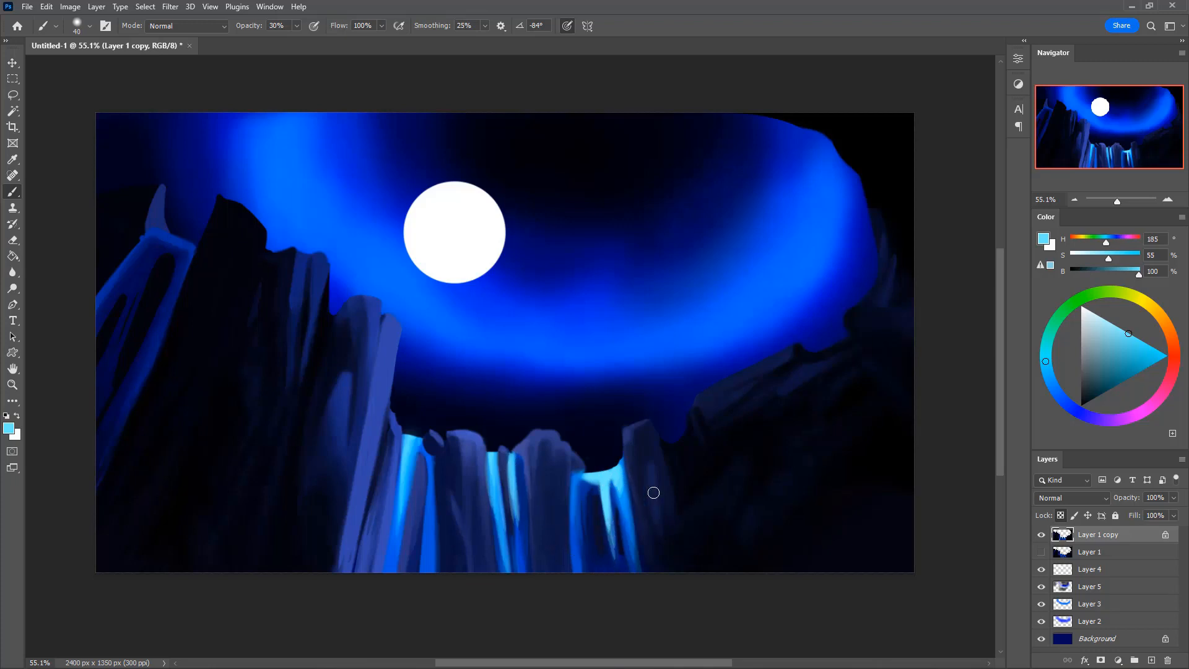
Paint fully saturated blue at hue 222 over the lower streaks of the rightmost waterfall using a slightly larger brush
left_click(1071, 420)
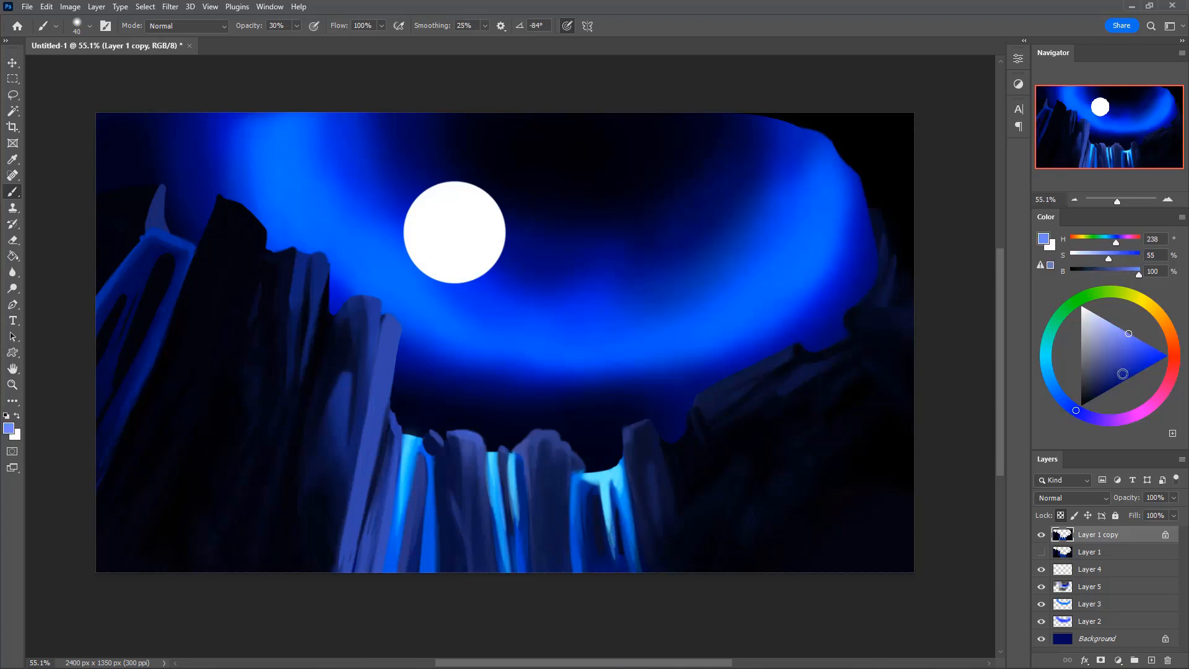
left_click_drag(1141, 342, 1169, 356)
left_click(1060, 404)
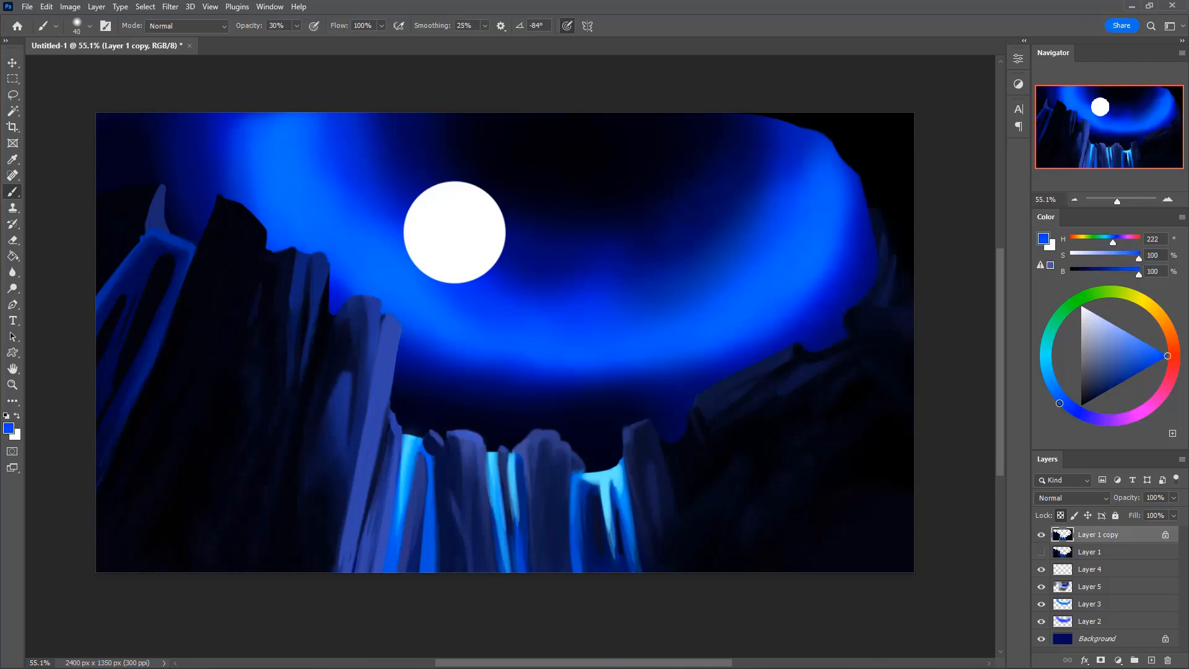
key("bracketright")
left_click_drag(613, 501, 622, 574)
left_click_drag(614, 522, 616, 548)
mouse_move(610, 496)
left_mouse_down()
mouse_move(622, 572)
mouse_move(613, 517)
mouse_move(618, 545)
left_mouse_up()
left_click_drag(610, 486, 613, 542)
Set the colour to H 210, S 100, B 100 and blend vertical strokes into the centre and left side of the rightmost waterfall
key("i")
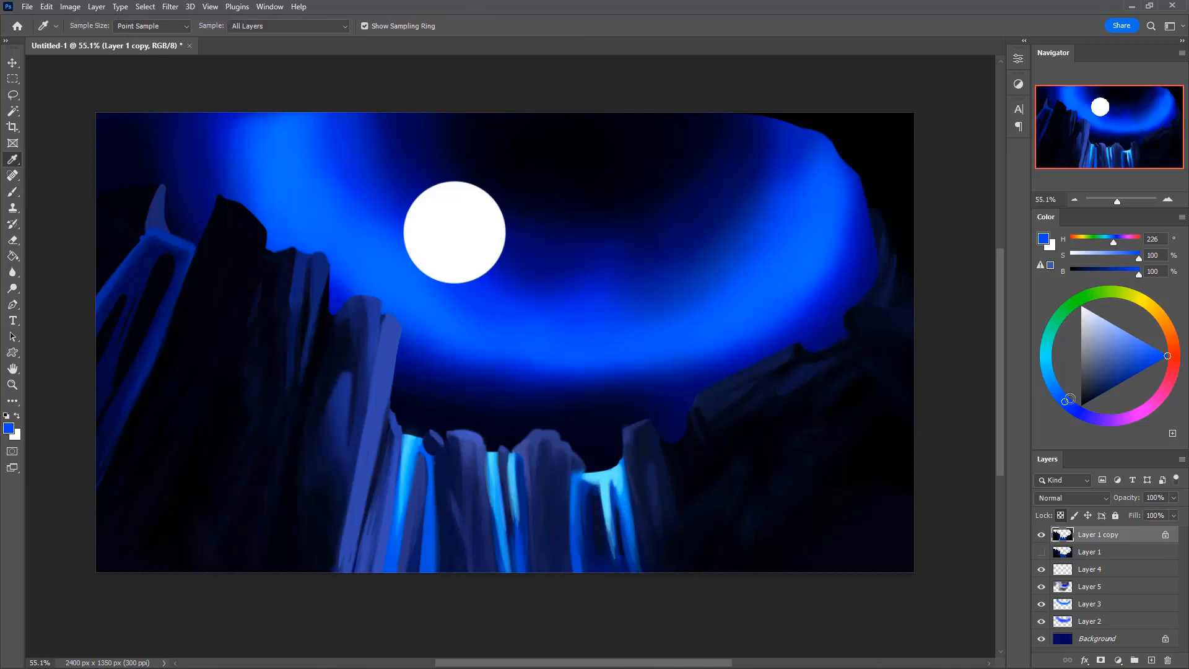
left_click_drag(1064, 401, 1049, 392)
key("b")
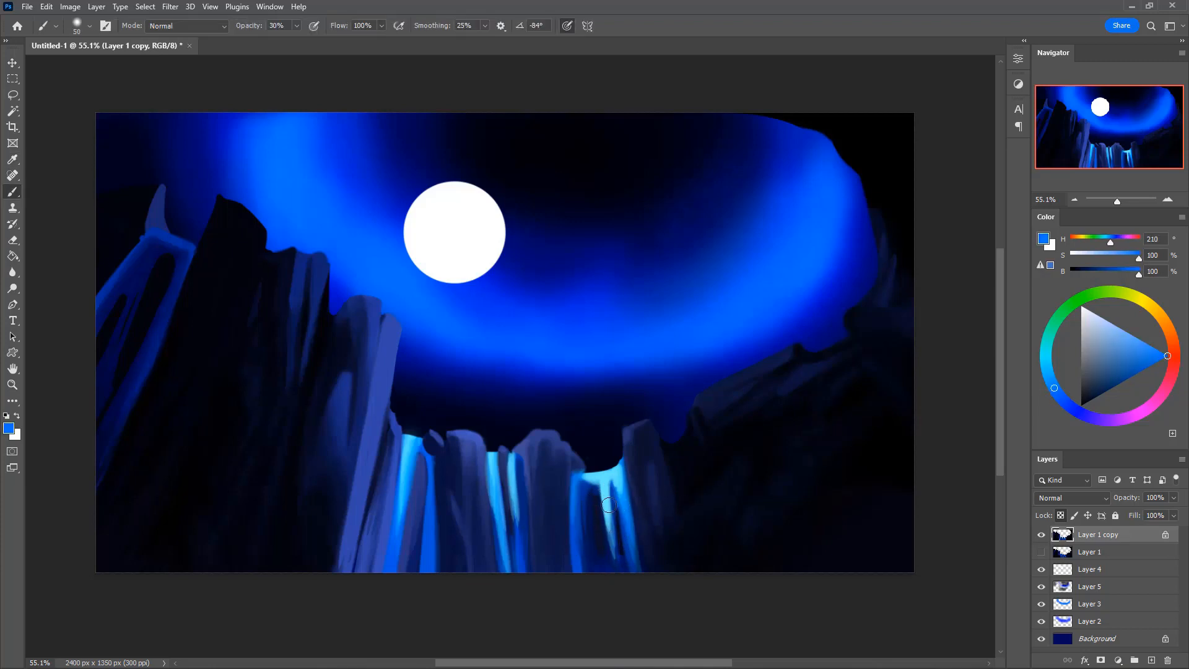
left_click_drag(611, 496, 614, 565)
mouse_move(601, 496)
left_mouse_down()
mouse_move(607, 532)
mouse_move(600, 491)
mouse_move(610, 520)
mouse_move(616, 491)
mouse_move(604, 488)
mouse_move(615, 556)
left_mouse_up()
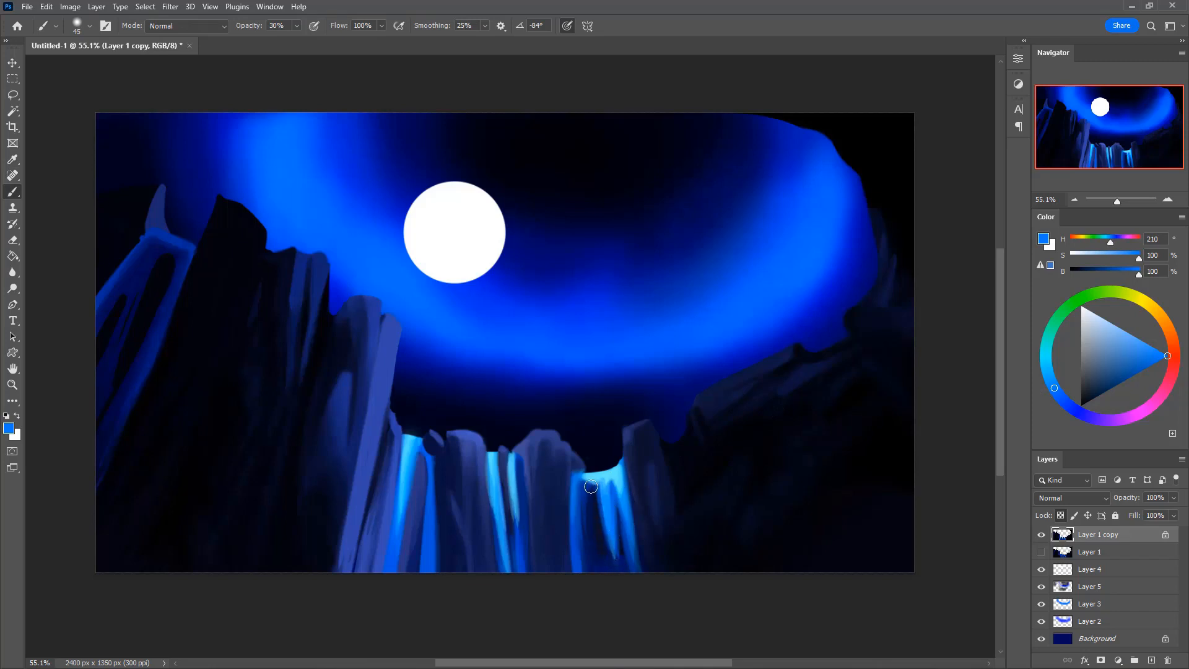
left_click_drag(587, 487, 582, 528)
Darken the base of the waterfalls with a black brush enlarged to 500 px at 30% opacity
key("bracketright")
key("bracketright")
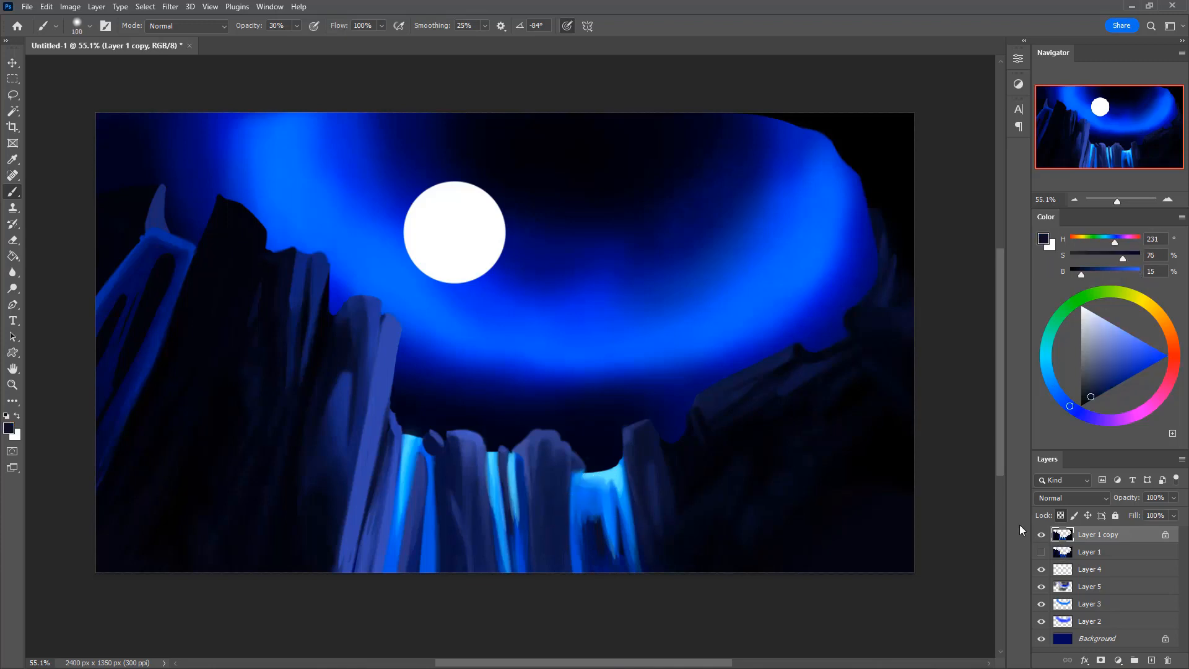
left_click(1092, 408)
key("bracketright")
key("bracketright")
key("bracketright")
key("bracketright")
key("bracketright")
key("bracketright")
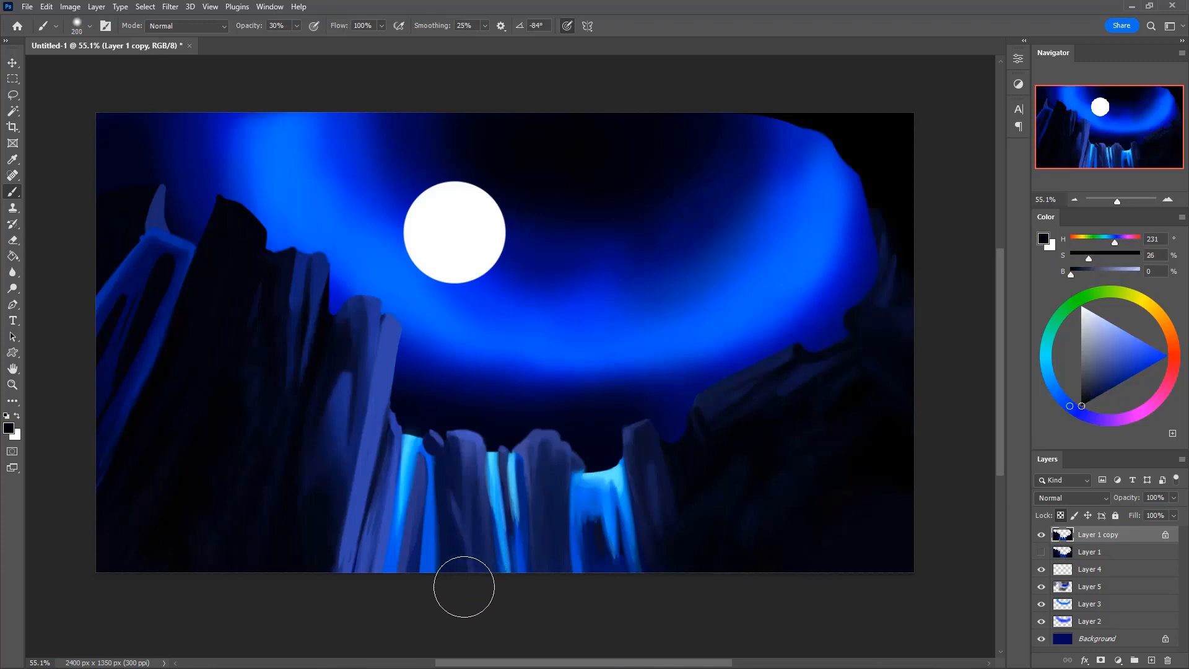
key("bracketright")
key("bracketright")
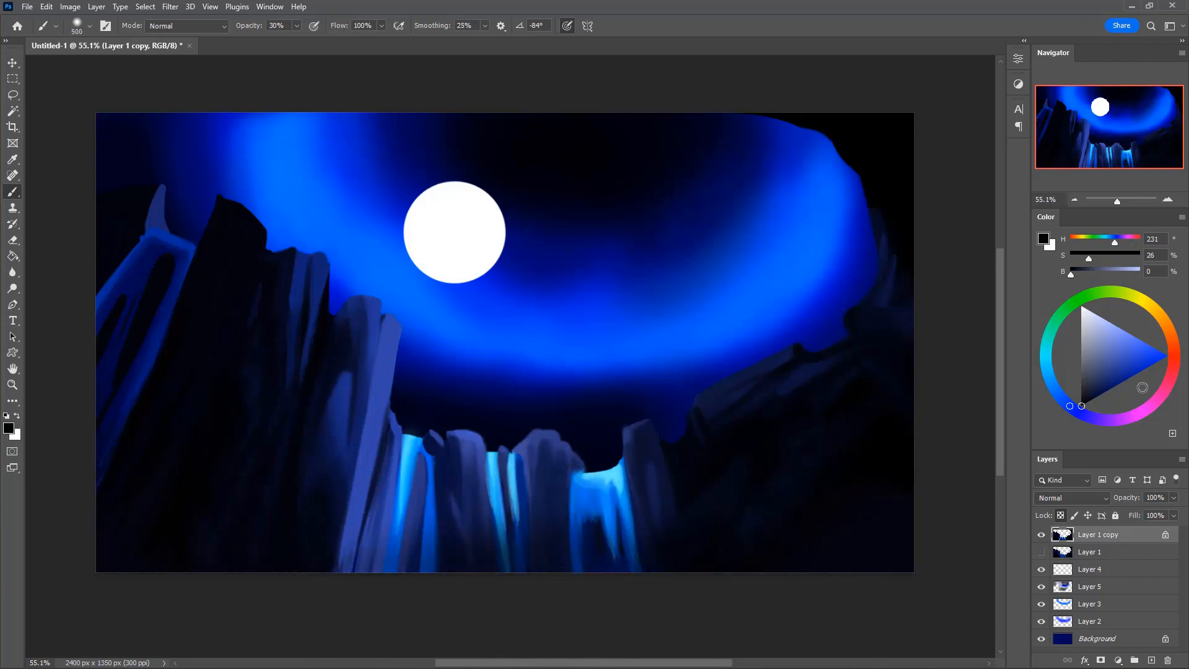
Blend blue H 231, S 93, B 100 into the lower waterfalls with a 70 px brush at 10% opacity, reducing the brush for detail
left_click_drag(1142, 378, 1162, 353)
key("bracketleft")
key("bracketleft")
key("bracketleft")
key("bracketleft")
key("bracketleft")
key("bracketleft")
key("bracketleft")
key("bracketleft")
key("bracketleft")
key("bracketleft")
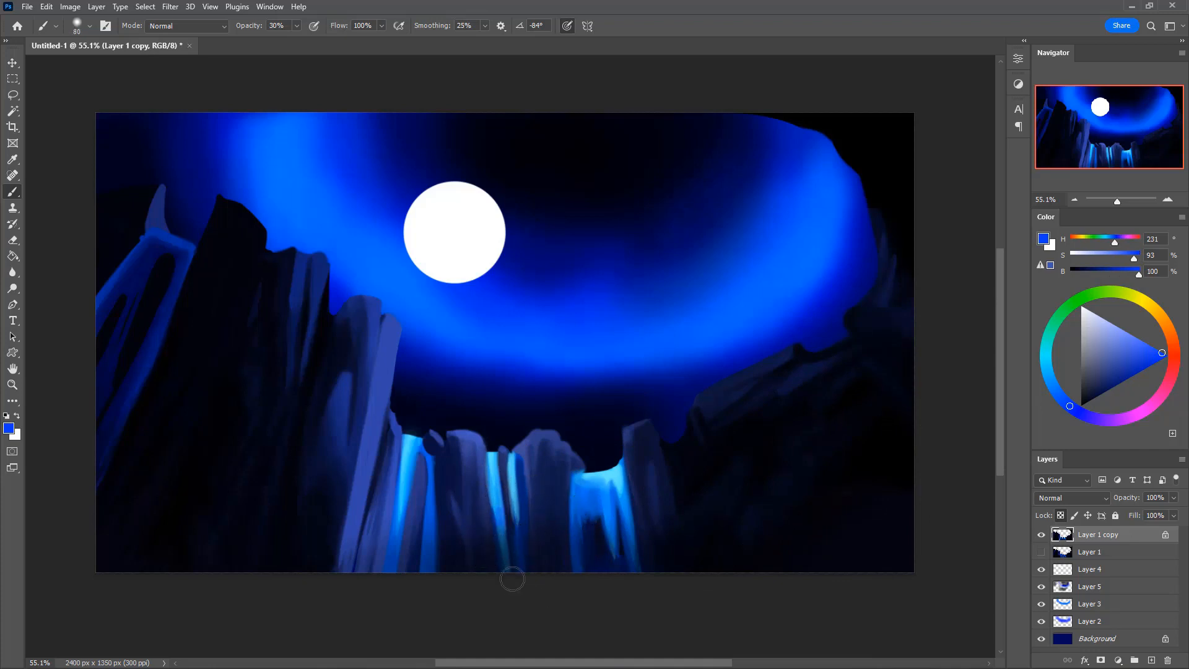
key("1")
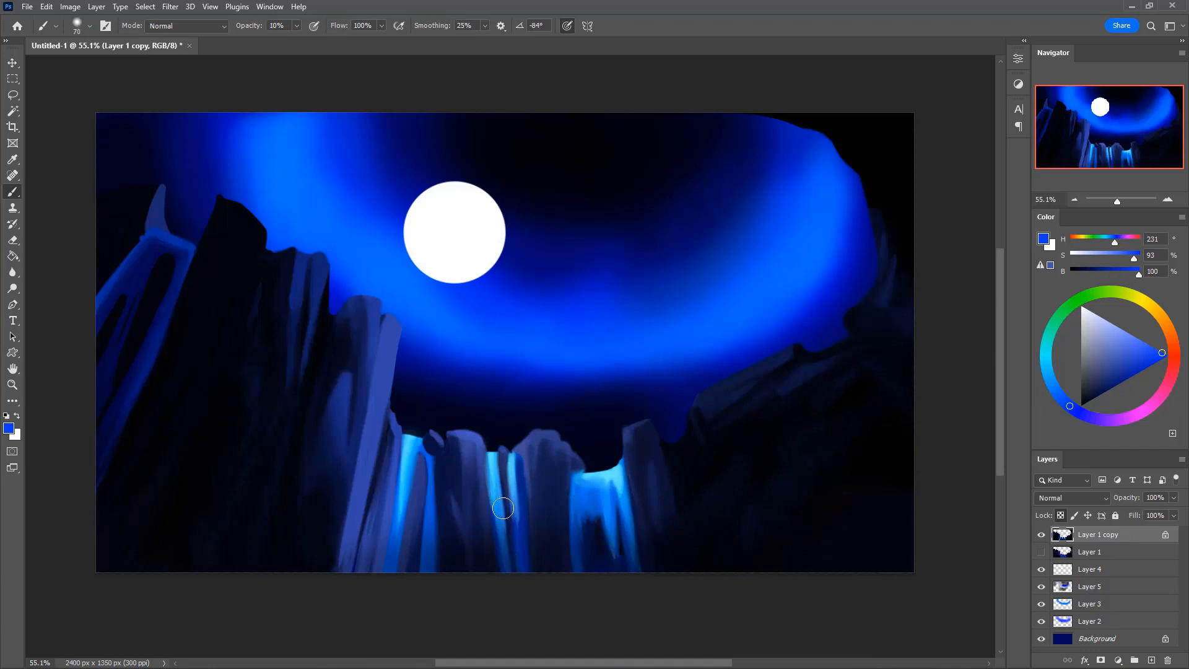
key("bracketleft")
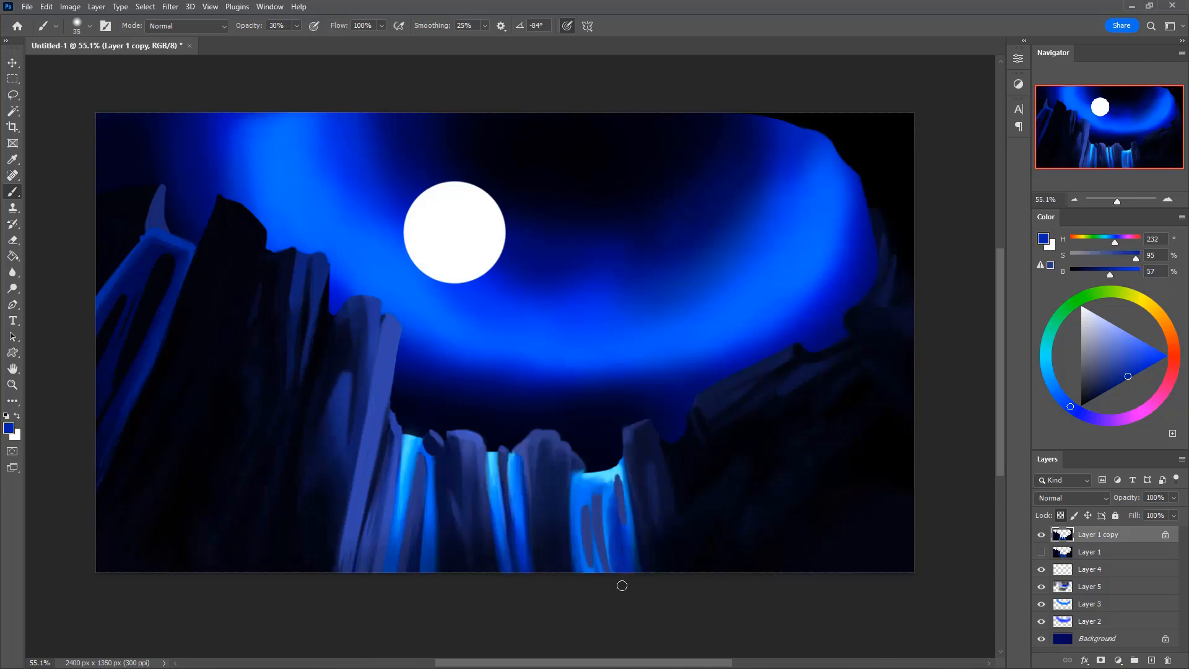
Sample blues from the rightmost waterfall and blend them around its rock streaks with a 35 to 40 px brush
left_click(606, 526, "alt")
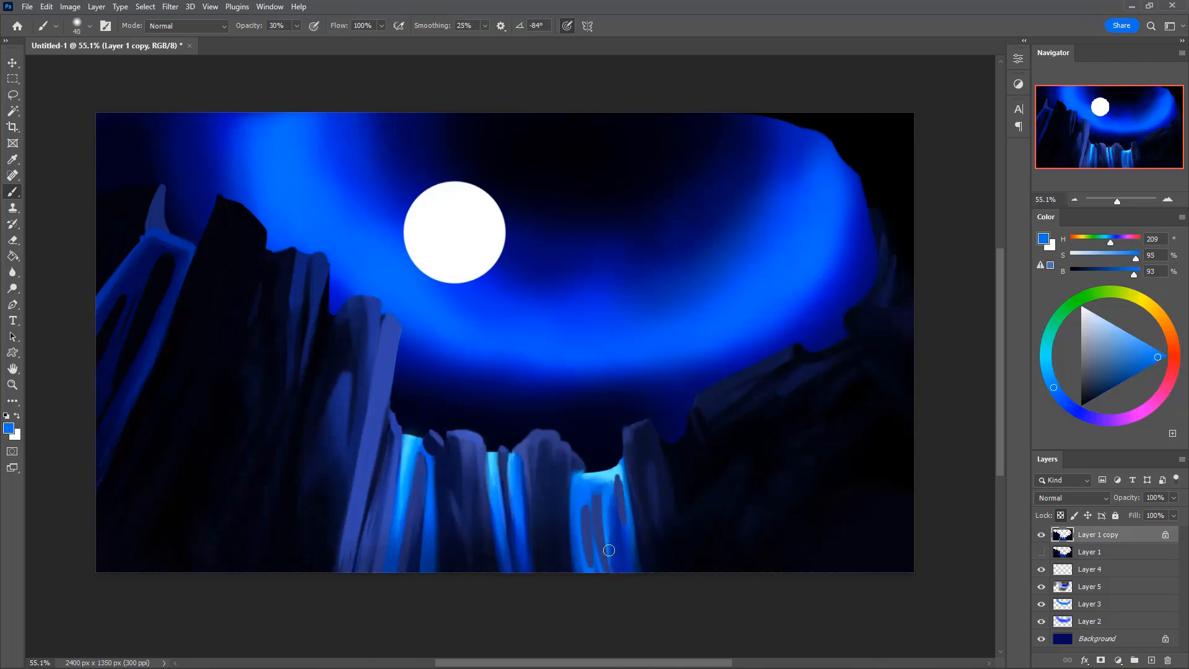
key("bracketleft")
left_click(613, 518, "alt")
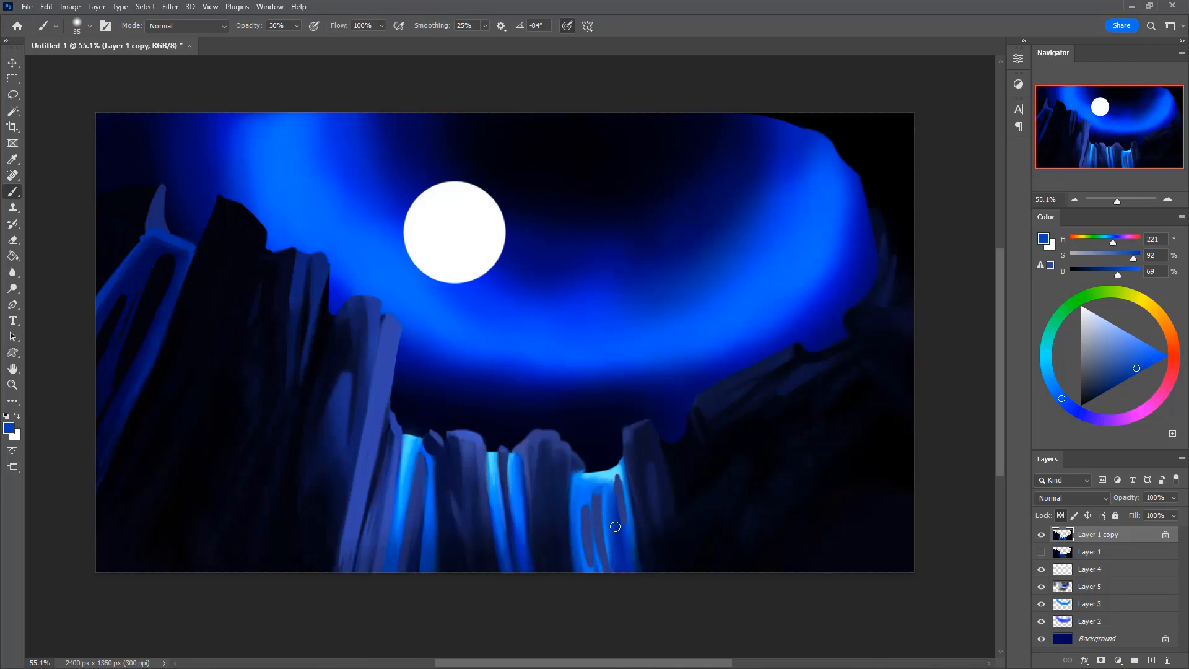
left_click(608, 486, "alt")
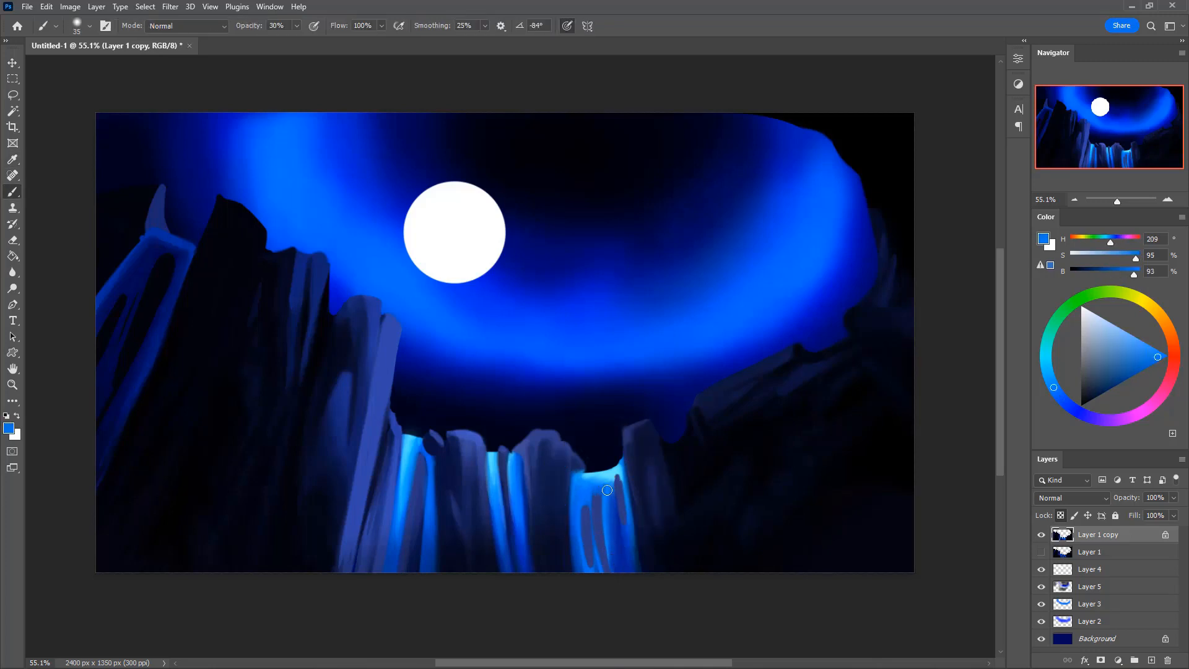
Sample the rock colour and refine the vertical rock streaks and lower edge of the rightmost waterfall at 30% opacity
left_click(597, 512, "alt")
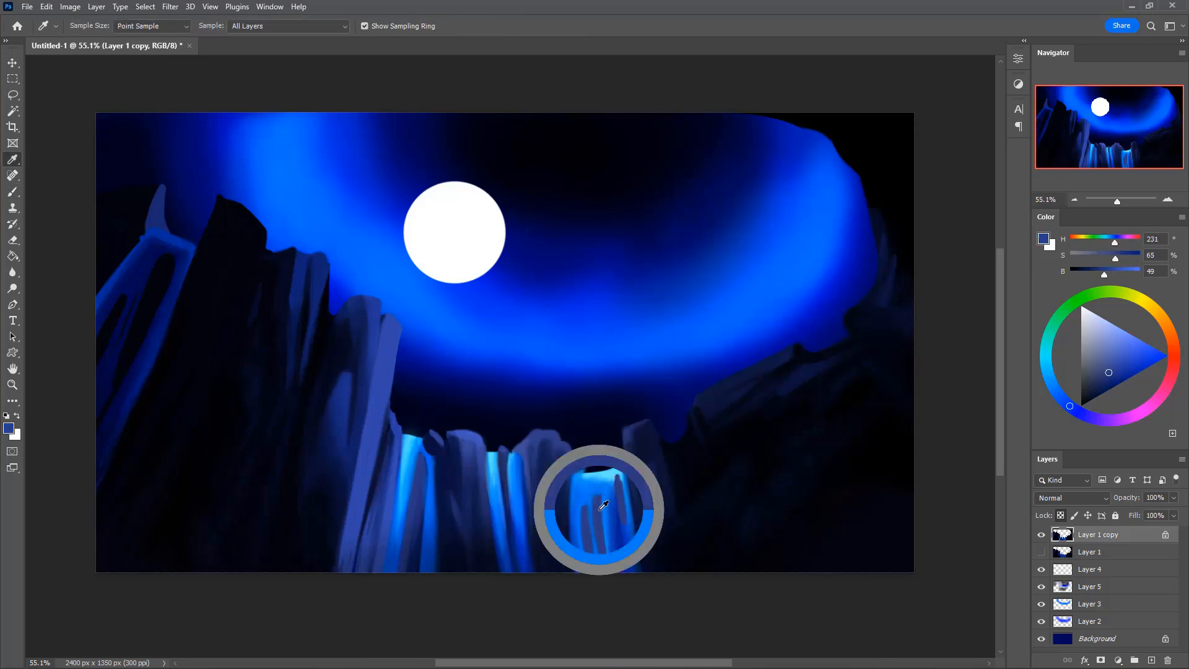
key("bracketleft")
key("0")
left_click_drag(602, 496, 603, 548)
left_click_drag(577, 544, 590, 575)
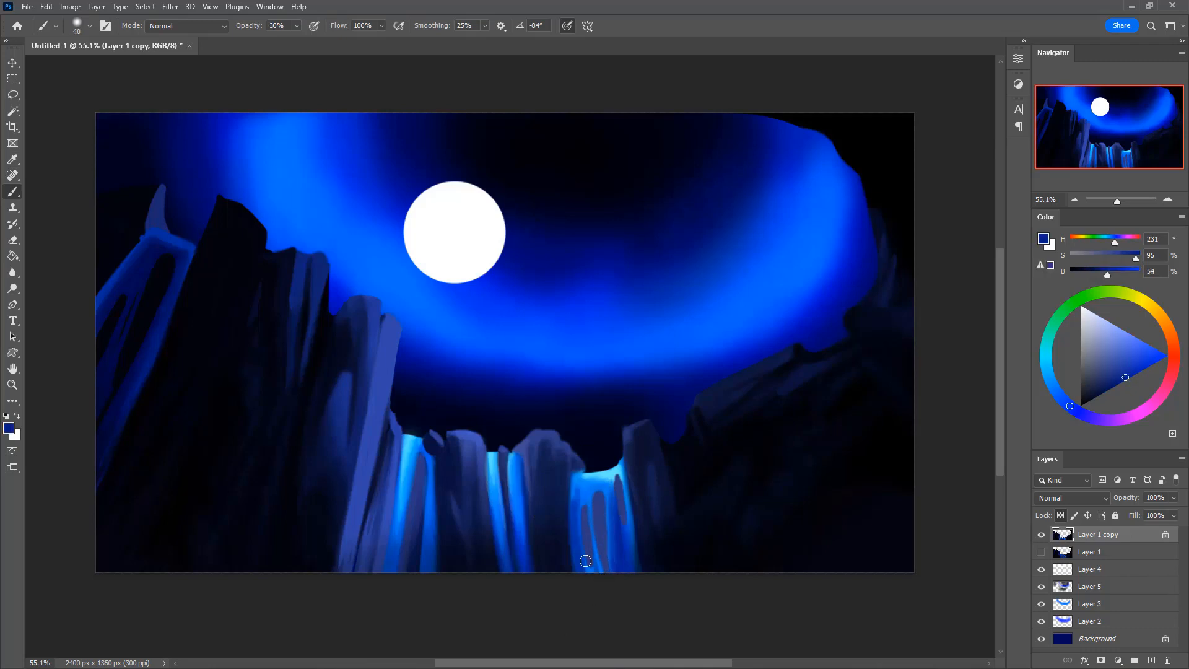
mouse_move(577, 499)
left_mouse_down()
mouse_move(594, 600)
mouse_move(602, 592)
left_mouse_up()
key("bracketright")
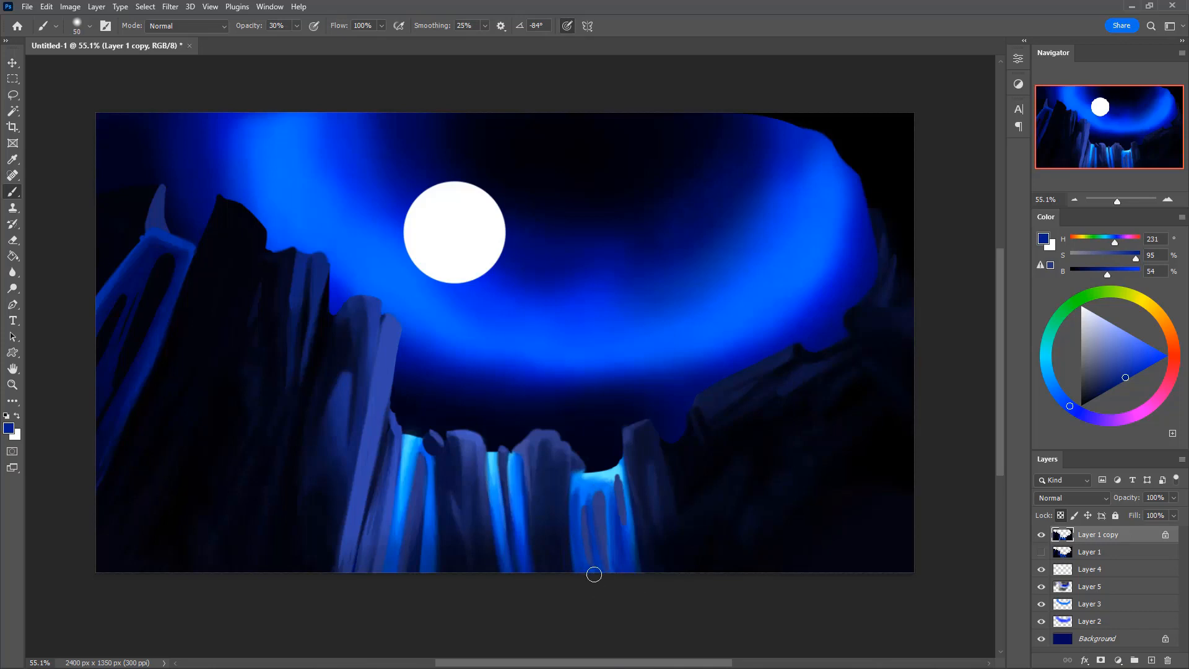
Sample blues along the left edge of the rightmost waterfall and smooth its water with a 50 px brush at 10% opacity
key("1")
left_click(579, 489, "alt")
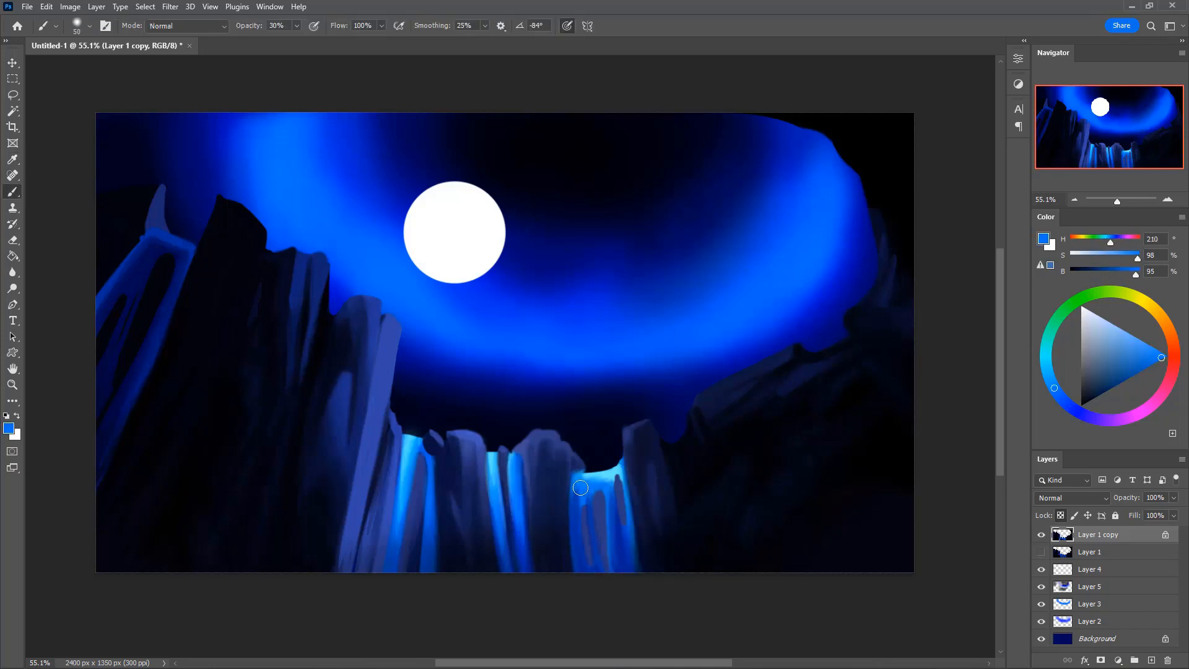
left_click_drag(579, 487, 577, 538)
left_click(579, 541, "alt")
left_click(578, 545, "alt")
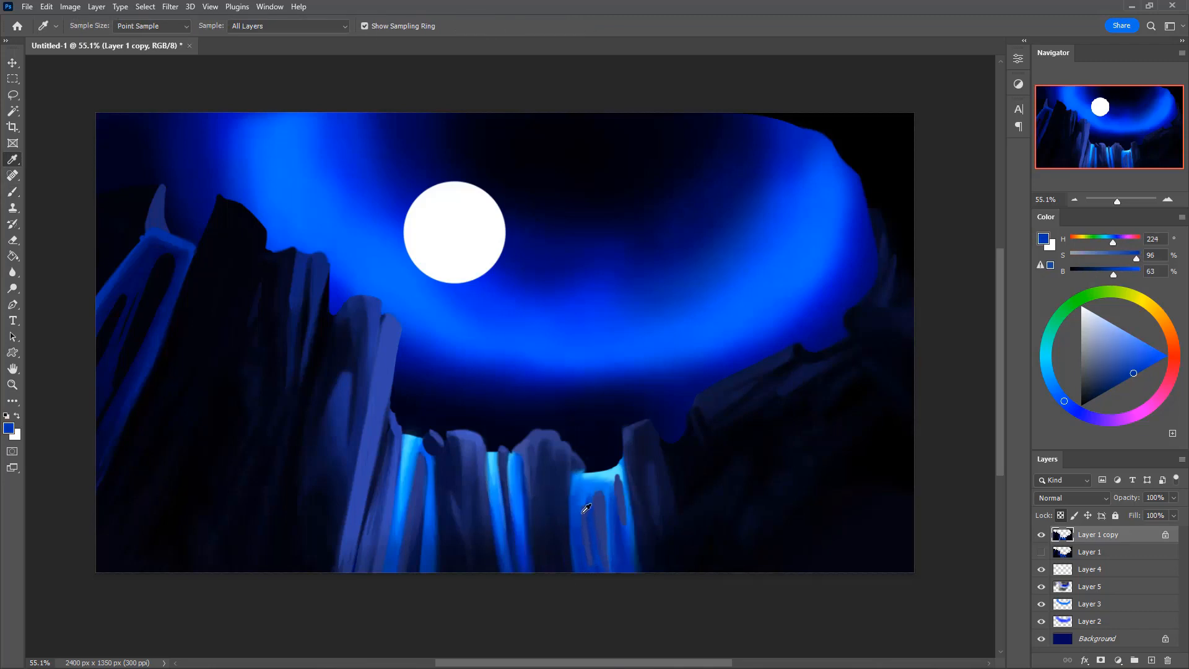
left_click_drag(582, 490, 590, 526)
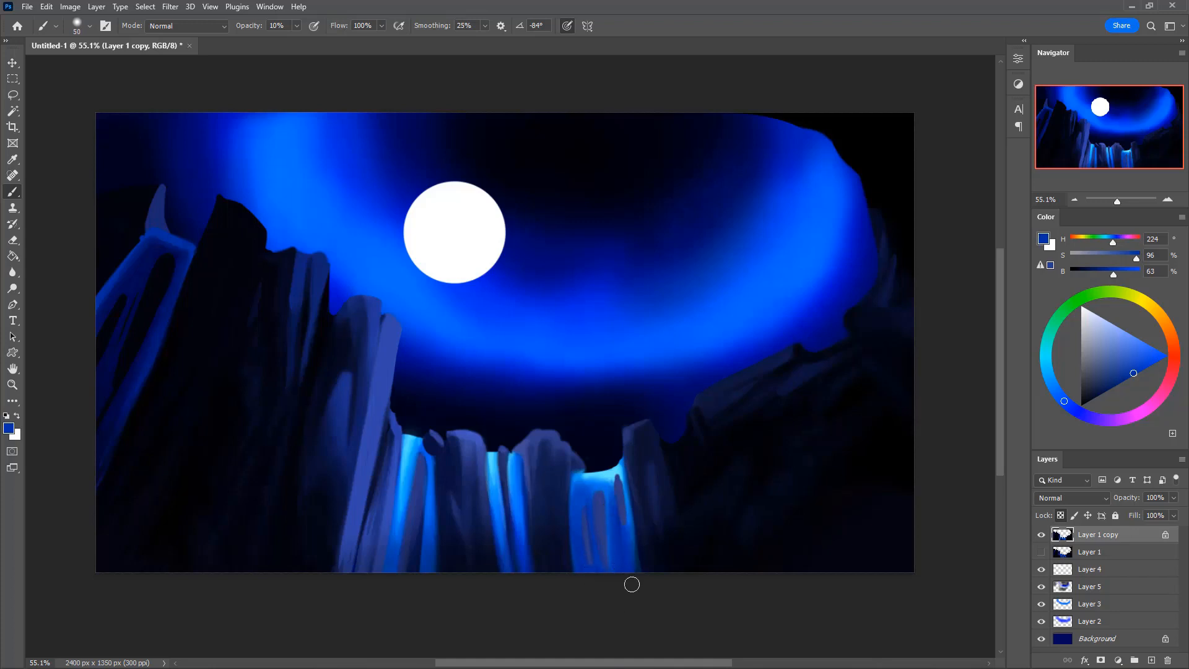
Rework the rocks inside the rightmost waterfall with a smaller brush, using water and dark rock colours sampled from it
key("bracketleft")
key("bracketleft")
left_click(597, 478, "alt")
left_click(619, 530, "alt")
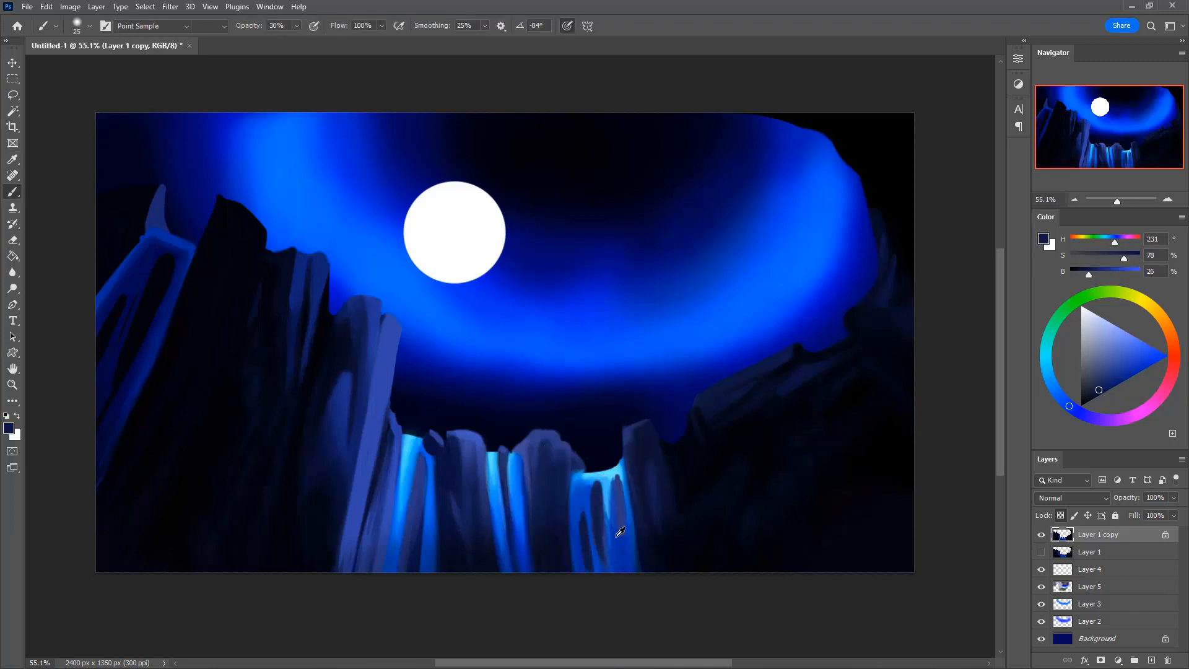
left_click(613, 523, "alt")
left_click_drag(613, 512, 616, 545)
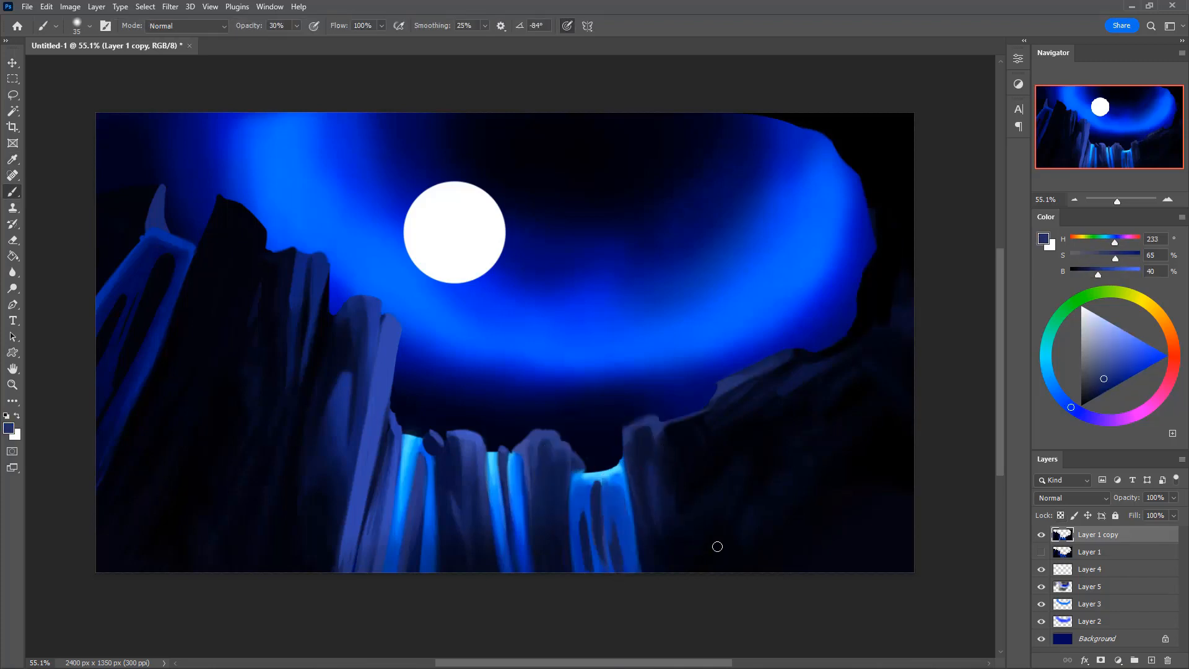
Sample rock blues and paint a lighter slanted streak on the cliff right of the rightmost waterfall at 30% opacity with a 40 px brush
left_click(654, 443, "alt")
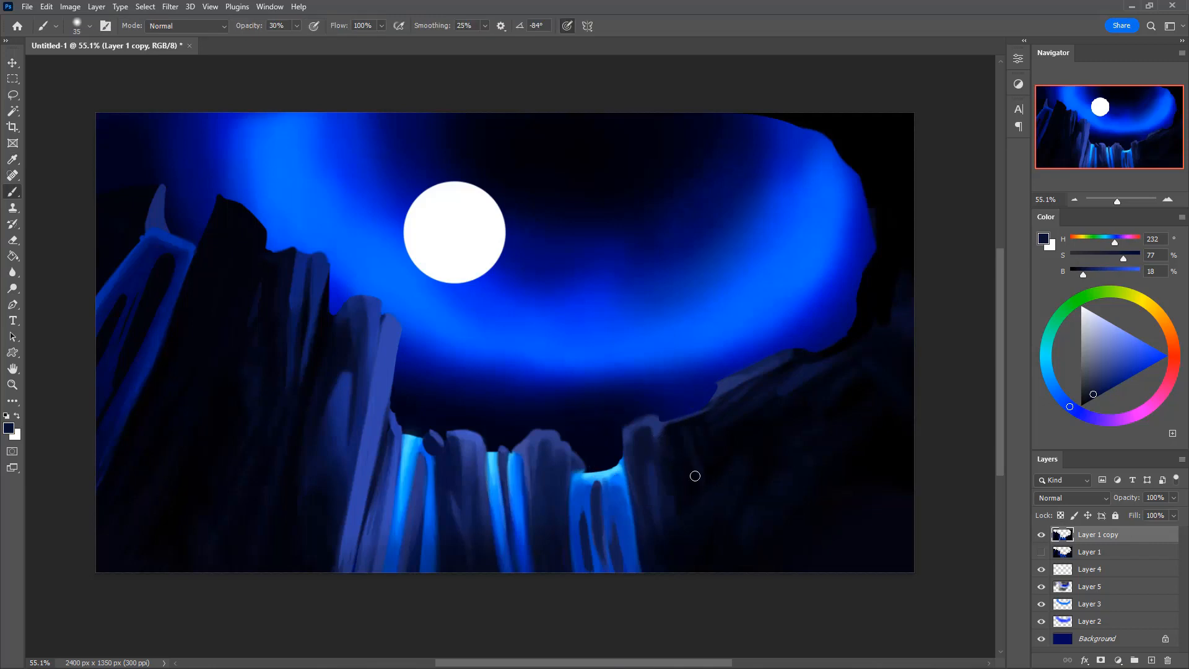
left_click(661, 430, "alt")
left_click_drag(706, 497, 680, 420)
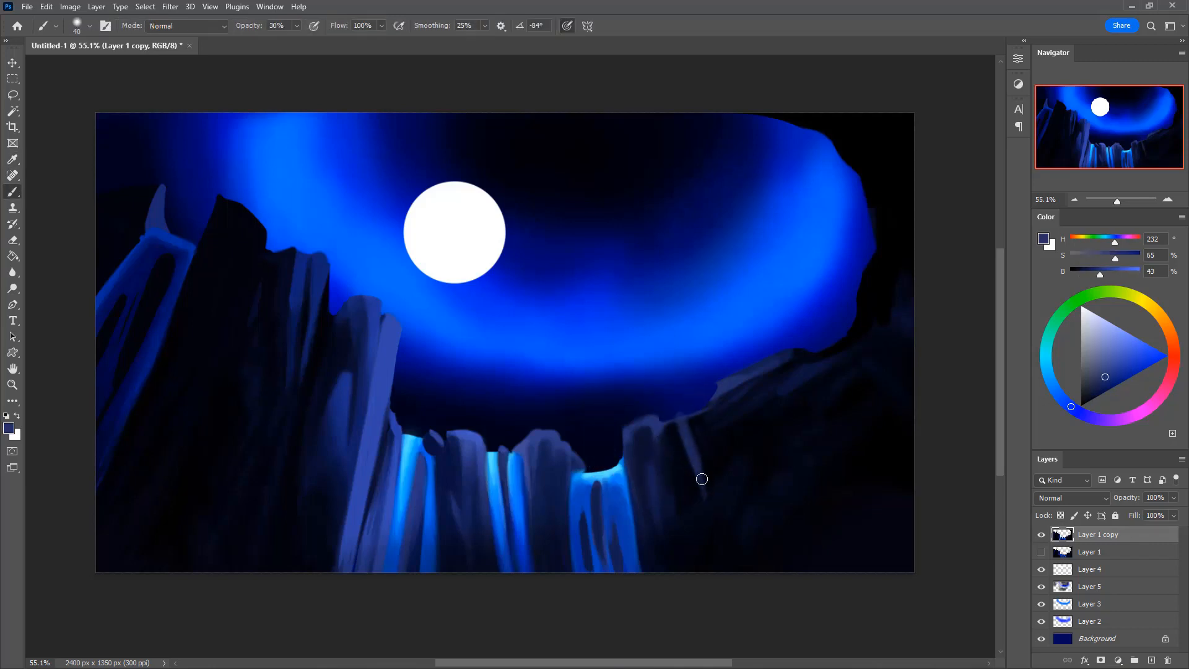
mouse_move(700, 486)
left_mouse_down()
mouse_move(689, 427)
mouse_move(709, 515)
mouse_move(692, 484)
left_mouse_up()
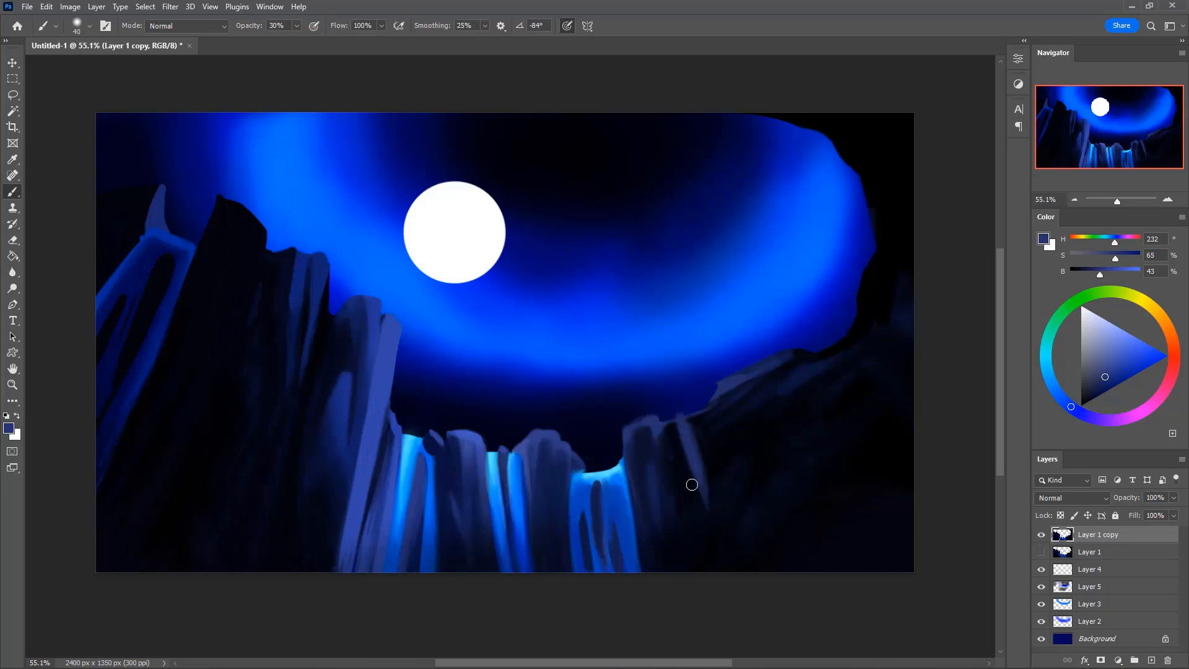
left_click(658, 475, "alt")
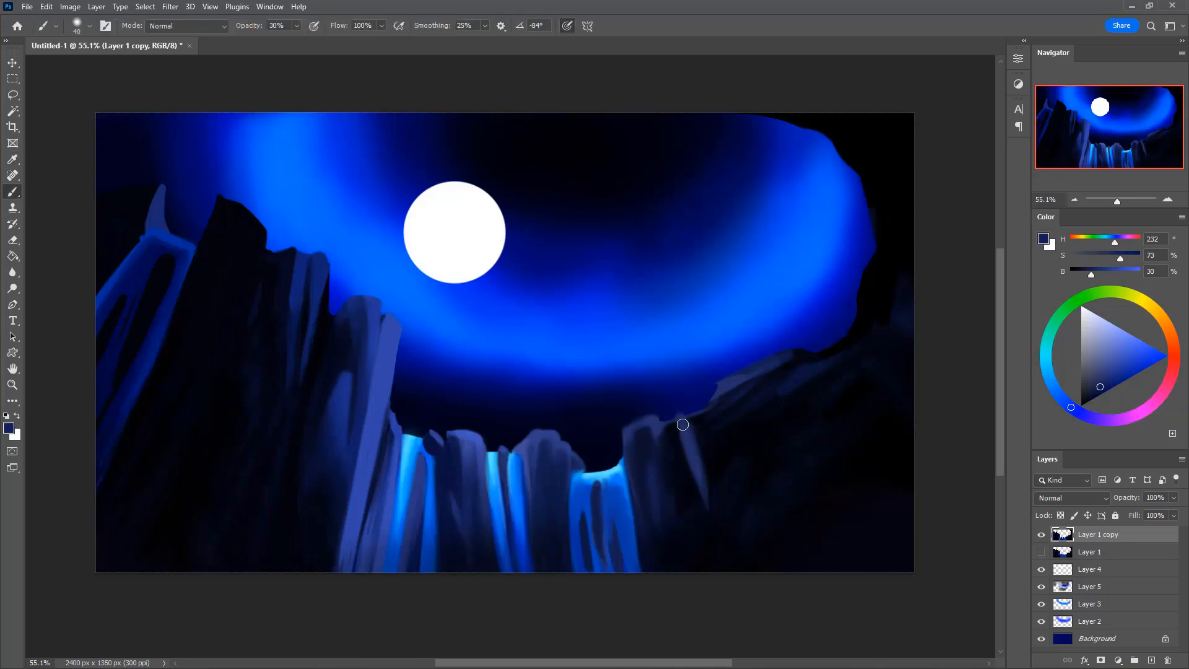
Sample the dark blue of the right cliff's slope and rework the ridge beside the rock columns with a 50 px brush
key("i")
left_click(801, 377)
key("b")
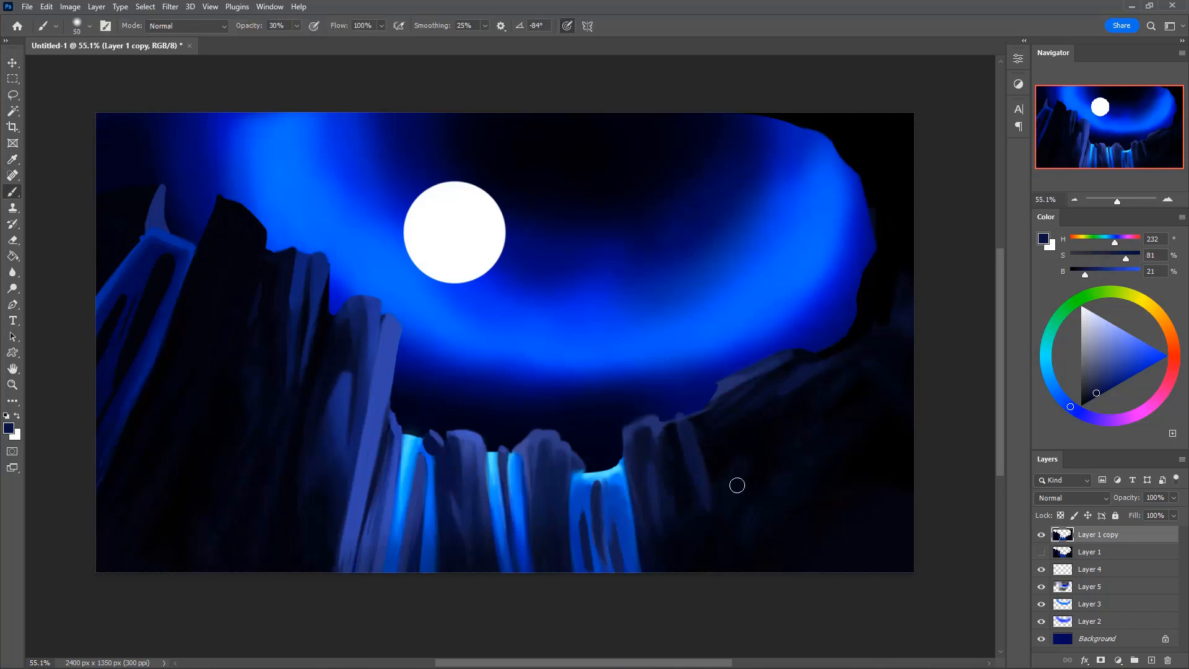
Sample near-black from the right cliff and darken its lower slope at 30% opacity with brushes of 100 to 300 px
left_click(702, 425, "alt")
key("bracketright")
key("bracketright")
key("bracketright")
key("bracketright")
key("bracketright")
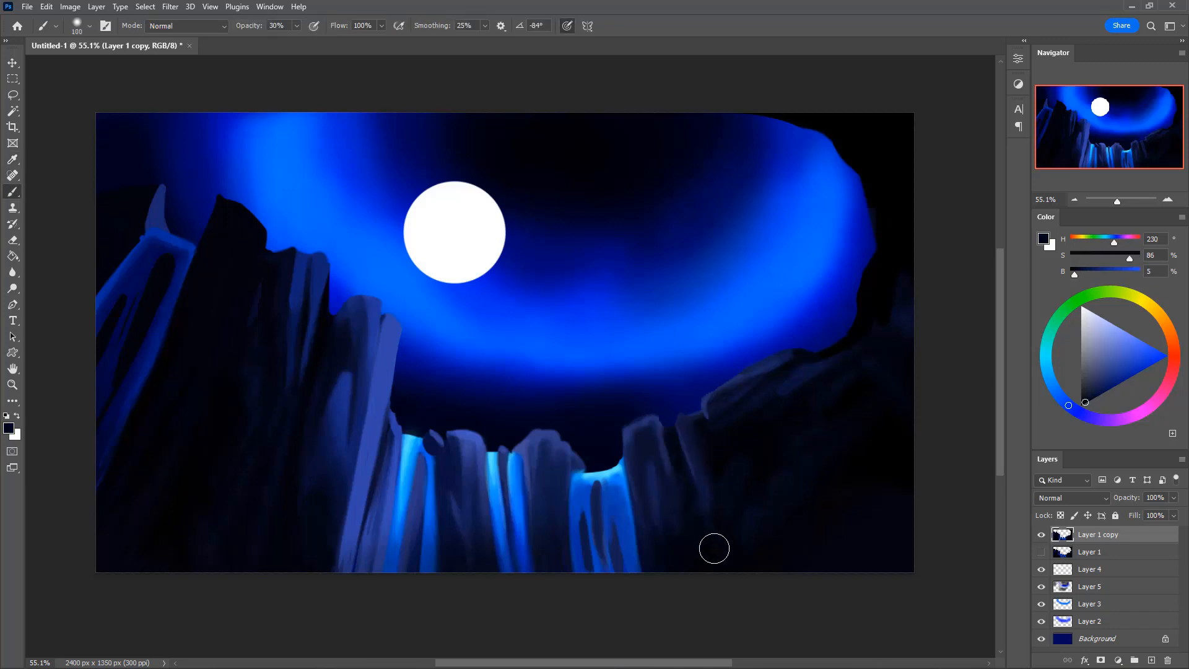
key("bracketright")
key("bracketright")
key("bracketright")
key("bracketright")
key("bracketright")
key("bracketright")
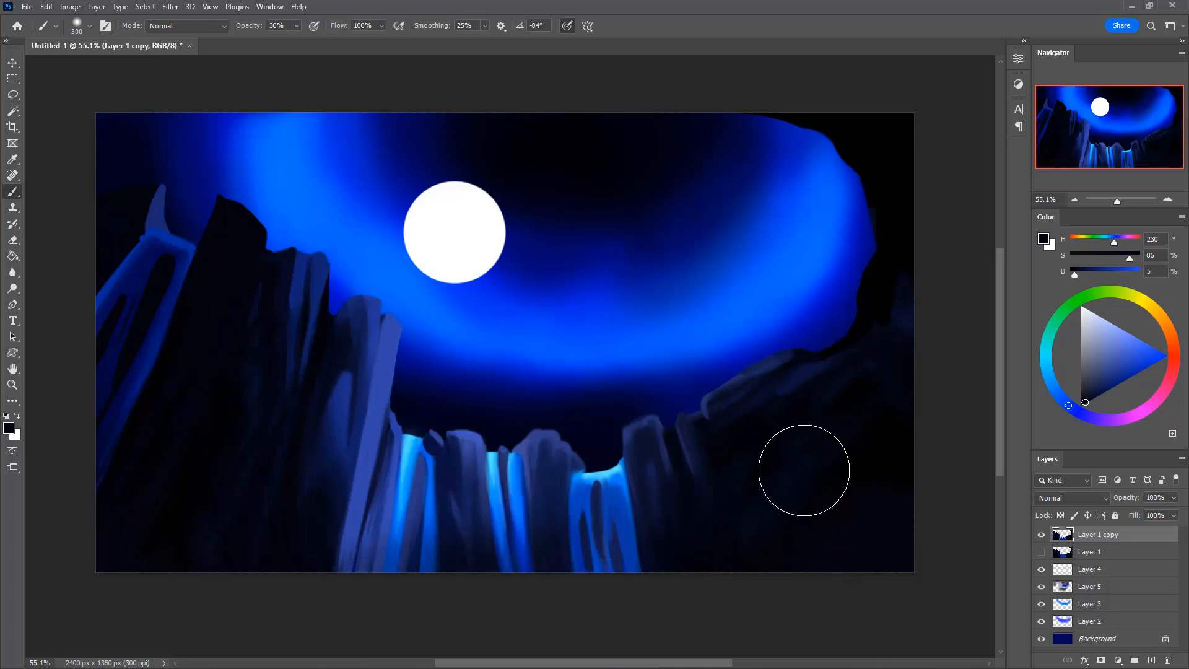
Shade beneath the right cliff's upper ridge with a sampled near-black and a 40 px brush
left_click(742, 441, "alt")
key("bracketleft")
key("bracketleft")
key("bracketleft")
key("bracketleft")
key("bracketleft")
key("bracketleft")
key("bracketleft")
key("bracketleft")
key("bracketleft")
key("bracketleft")
key("bracketleft")
key("bracketleft")
left_click_drag(721, 403, 796, 367)
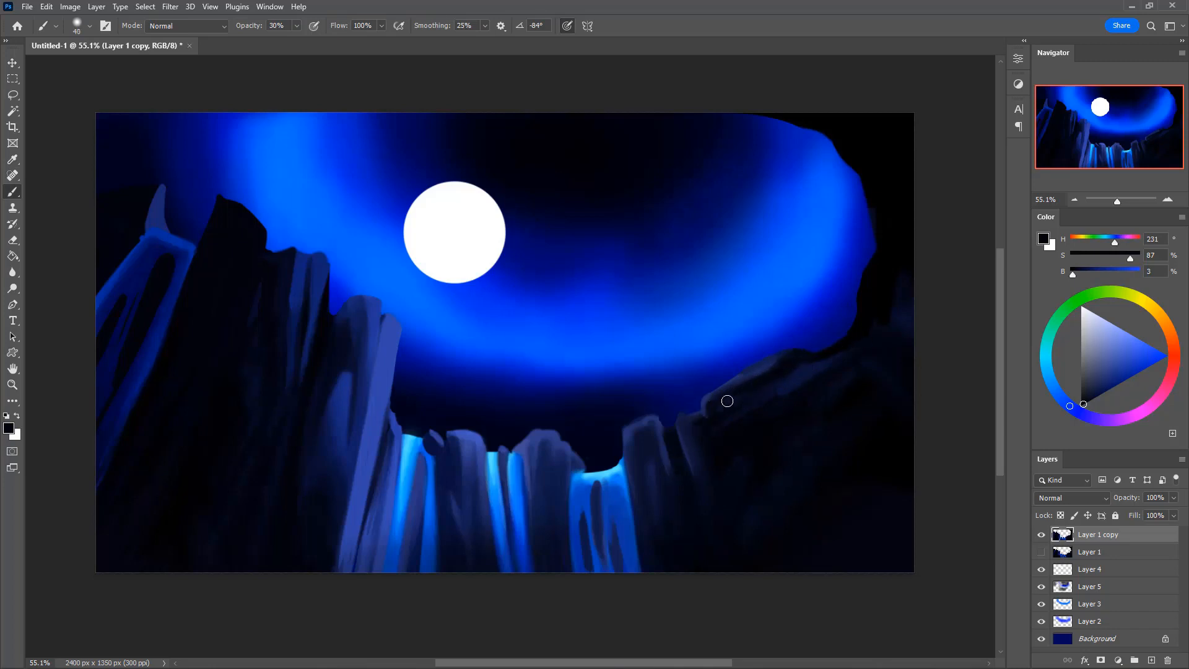
Sample the dark rock colour and paint the top of the column right of the rightmost waterfall at 100% opacity with a 35 px brush
left_click(634, 453, "alt")
key("0")
key("bracketleft")
left_click(641, 449, "alt")
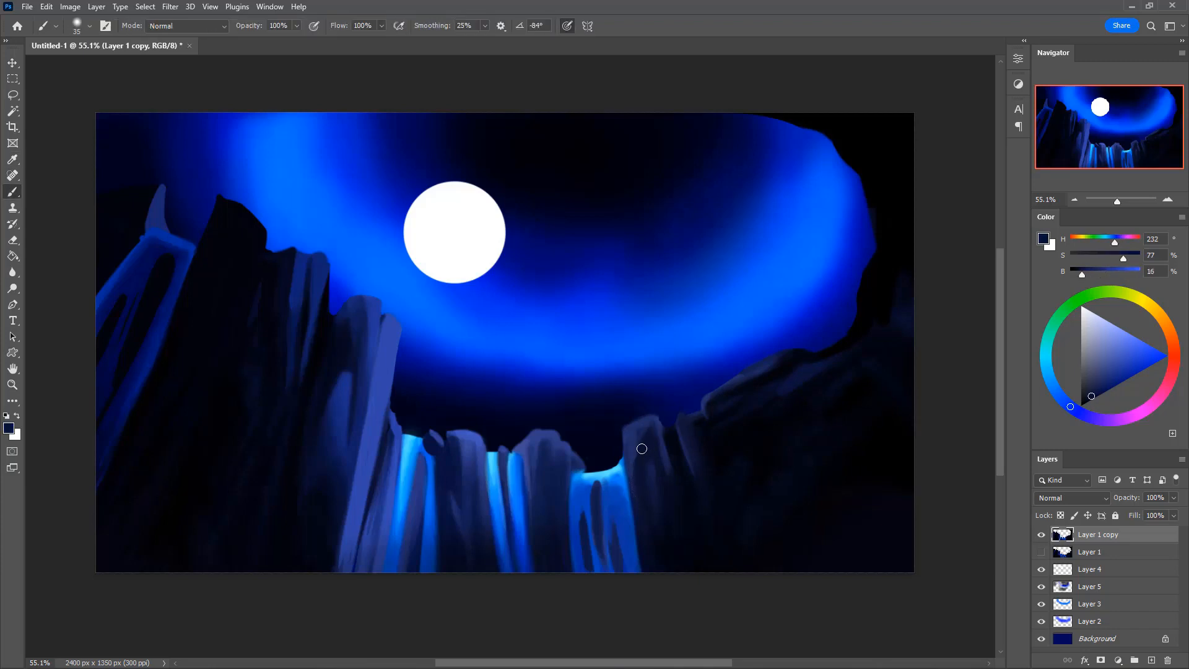
left_click_drag(631, 444, 633, 448)
Add lighter vertical strokes to the rock columns right of the rightmost waterfall at 30% opacity, blending with sampled rock colours
key("3")
left_click(643, 427, "alt")
left_click_drag(650, 446, 652, 498)
left_click_drag(682, 420, 690, 469)
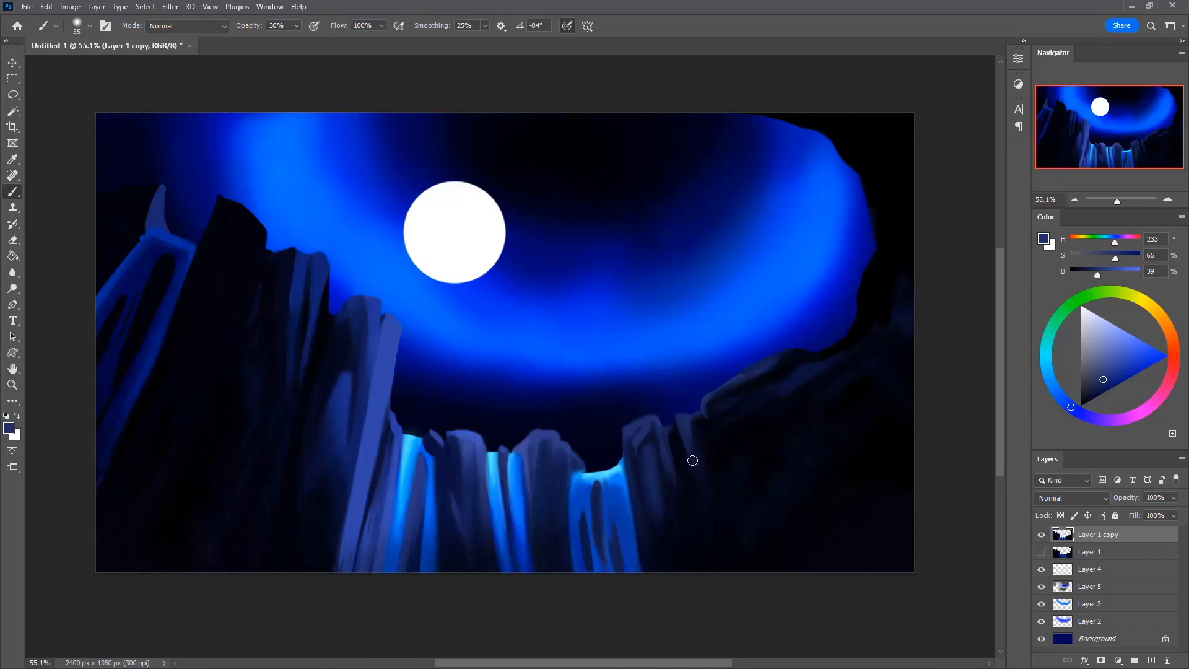
left_click(700, 444, "alt")
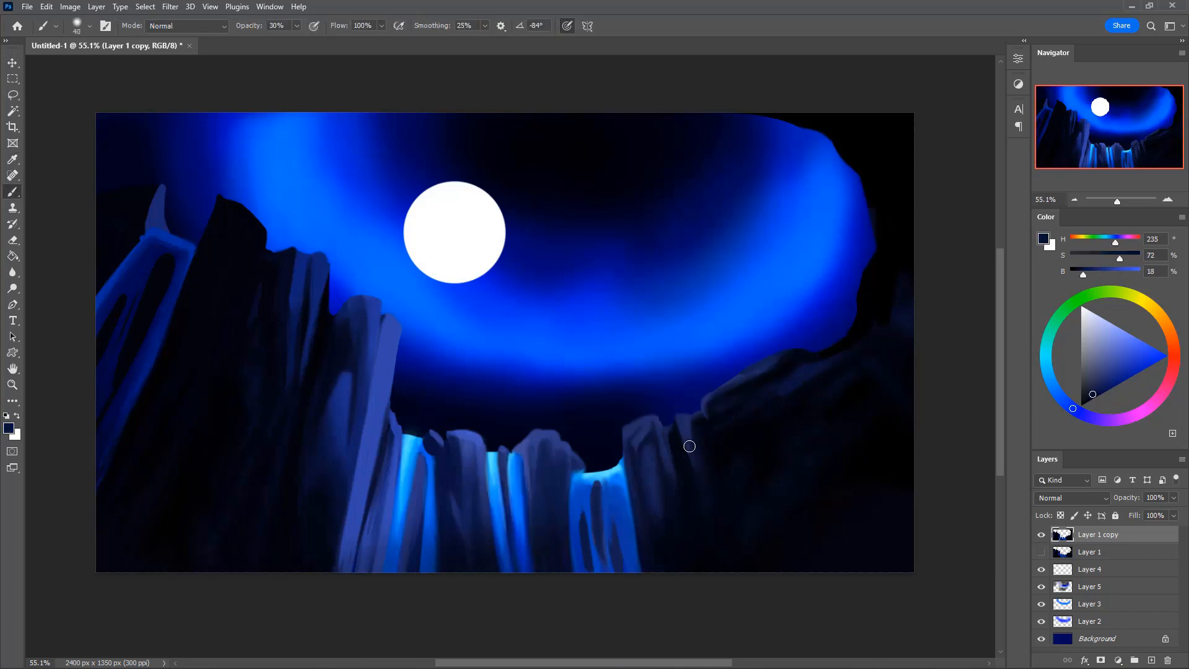
left_click(759, 404, "alt")
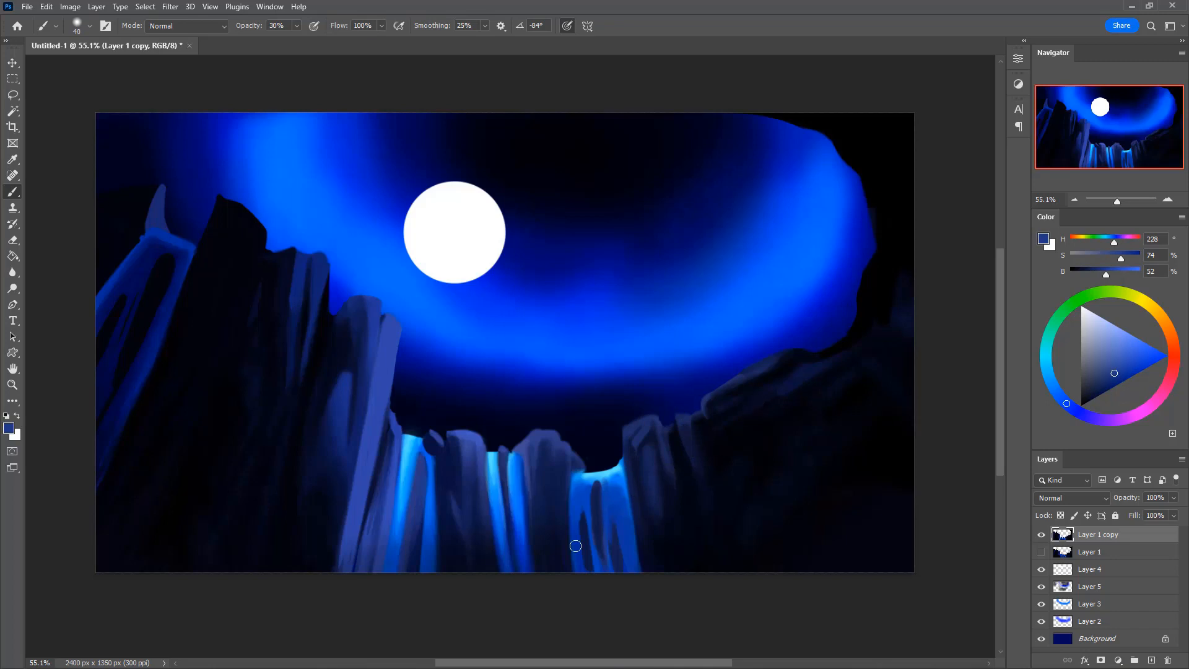
left_click(502, 520, "alt")
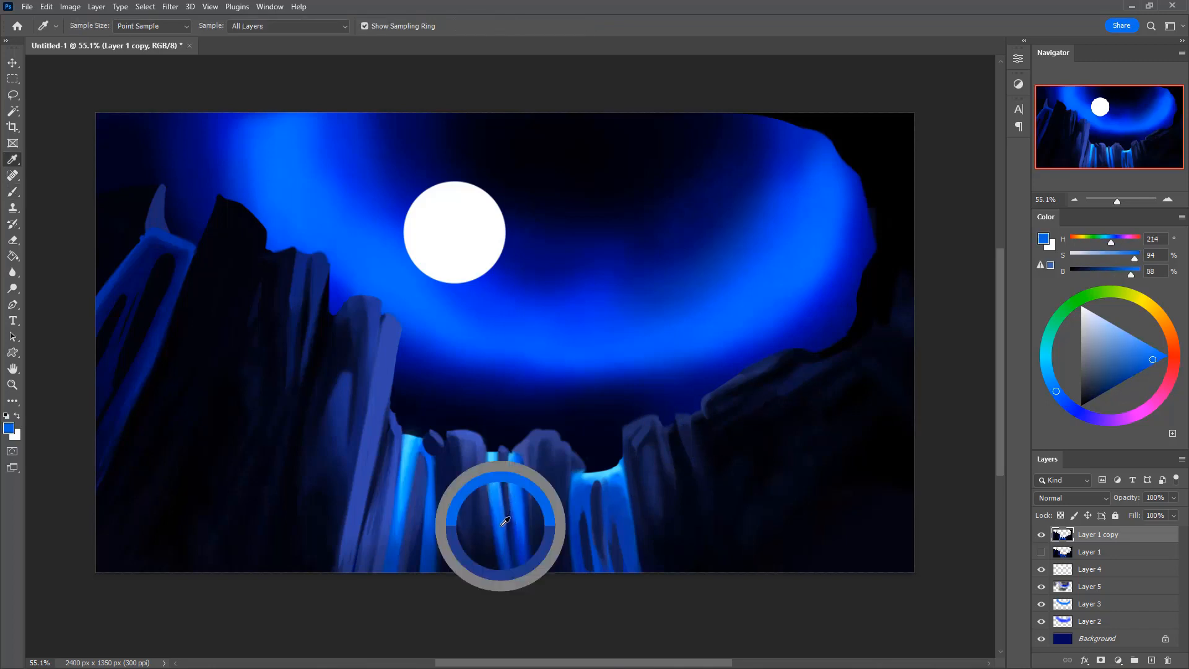
left_click_drag(492, 486, 490, 570)
key("ctrl+z")
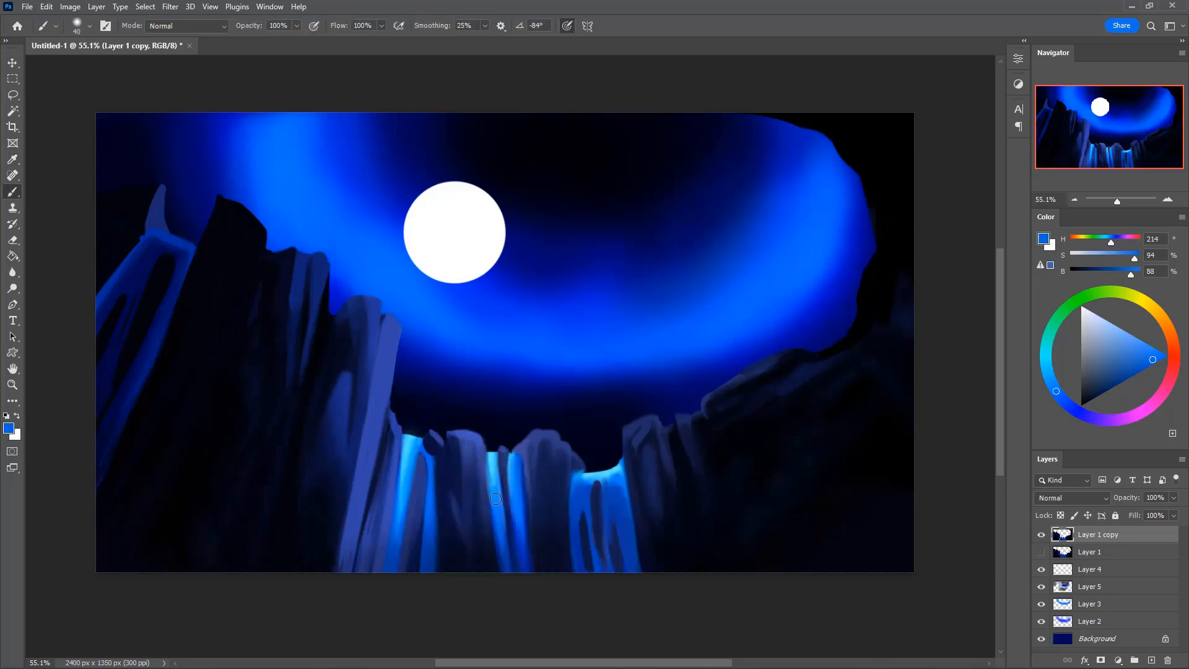
Sample bright blue from the middle waterfall and widen its left strand downward with a 40 px brush at 100% opacity
left_click(510, 501, "alt")
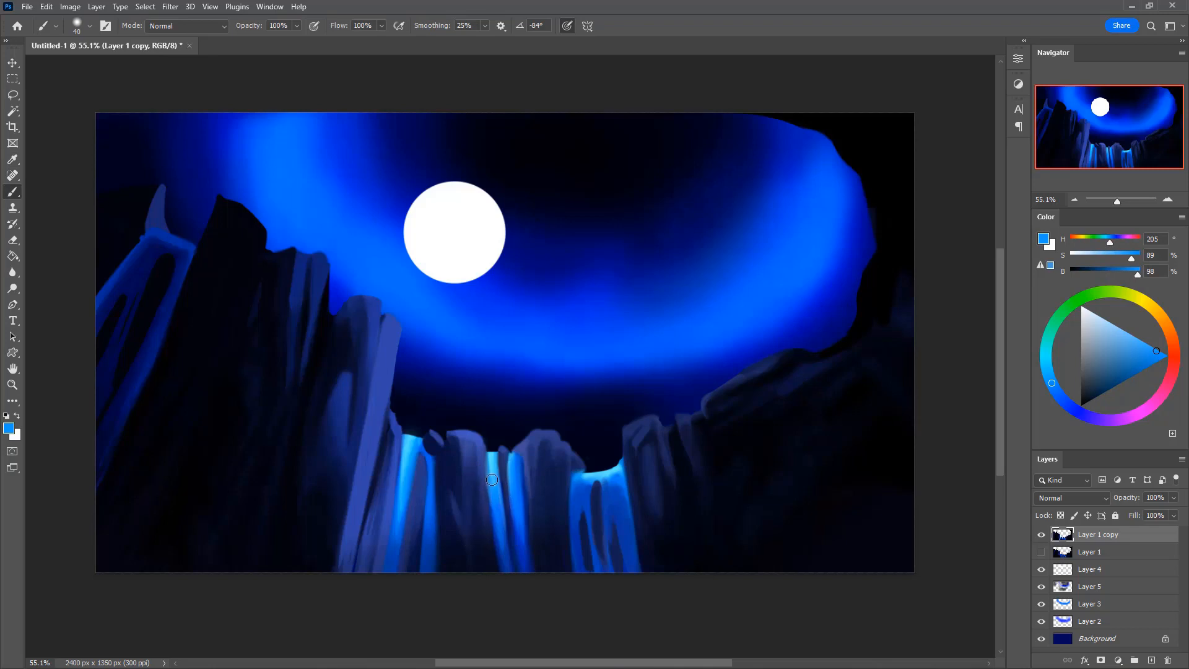
left_click_drag(492, 480, 485, 597)
left_click_drag(493, 485, 491, 583)
left_click_drag(498, 508, 496, 591)
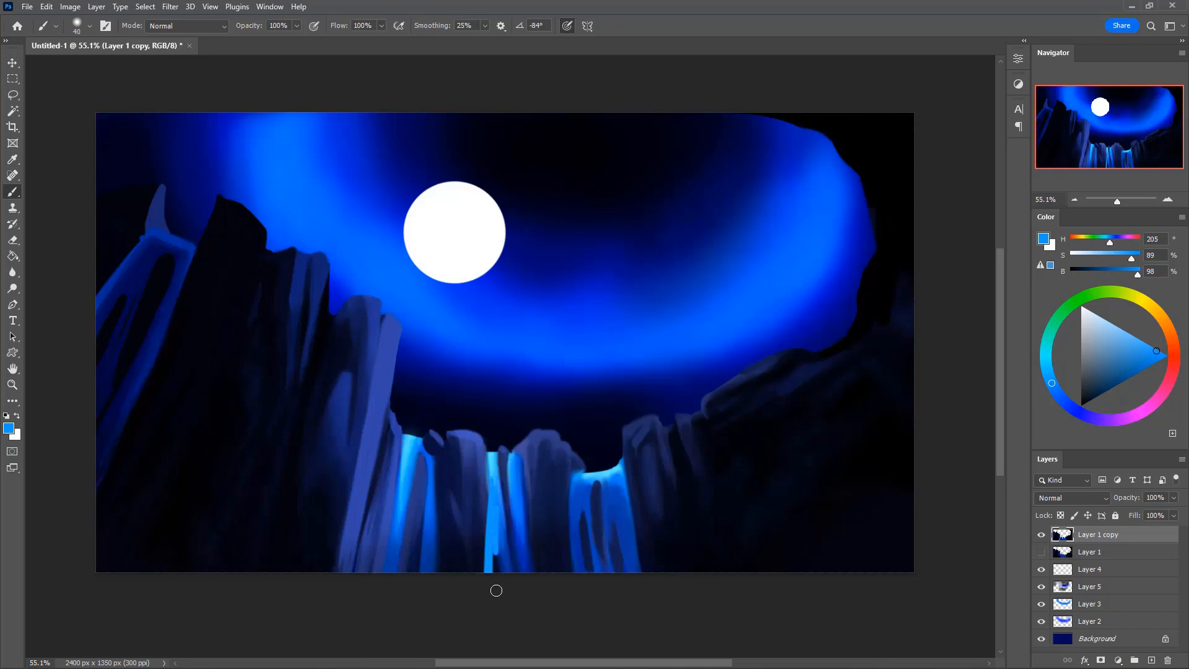
left_click_drag(496, 478, 476, 629)
left_click_drag(489, 477, 499, 576)
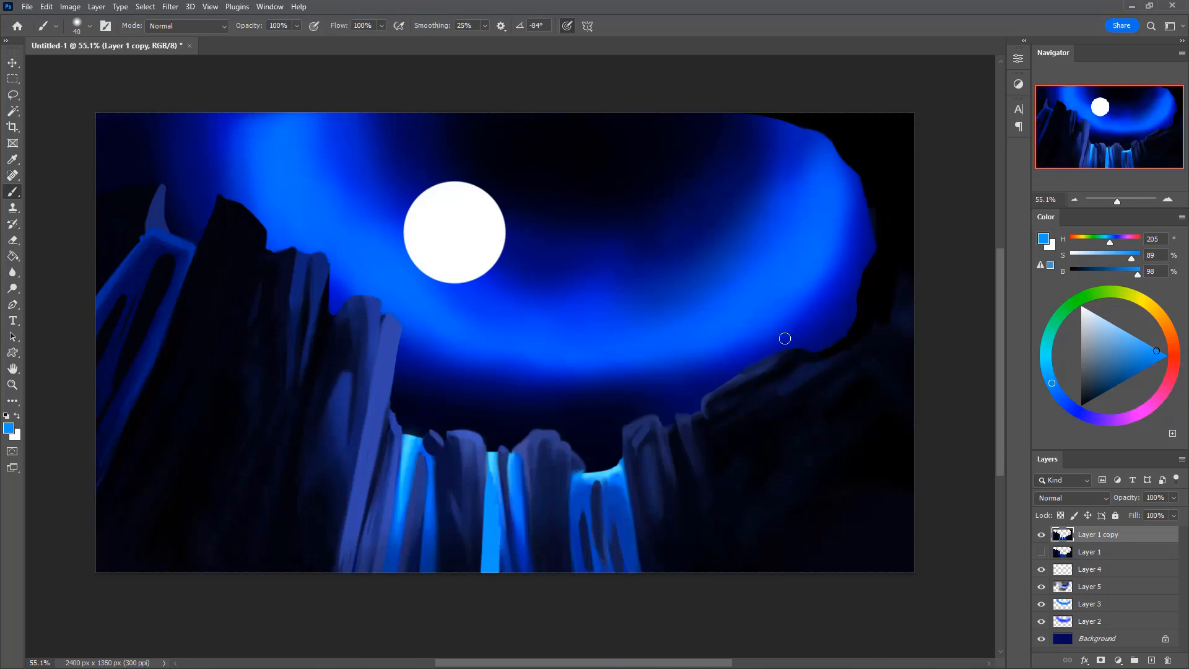
Fill out the lower part of the middle waterfall's left strand and add a sampled blue streak down its right strand
left_click_drag(498, 534, 500, 577)
left_click_drag(490, 466, 488, 595)
key("ctrl+z")
left_click_drag(492, 457, 477, 610)
left_click(521, 507, "alt")
left_click_drag(514, 493, 517, 611)
Sample dark and light rock blues and repaint the column edge right of the middle waterfall at 100% opacity
left_click(534, 491, "alt")
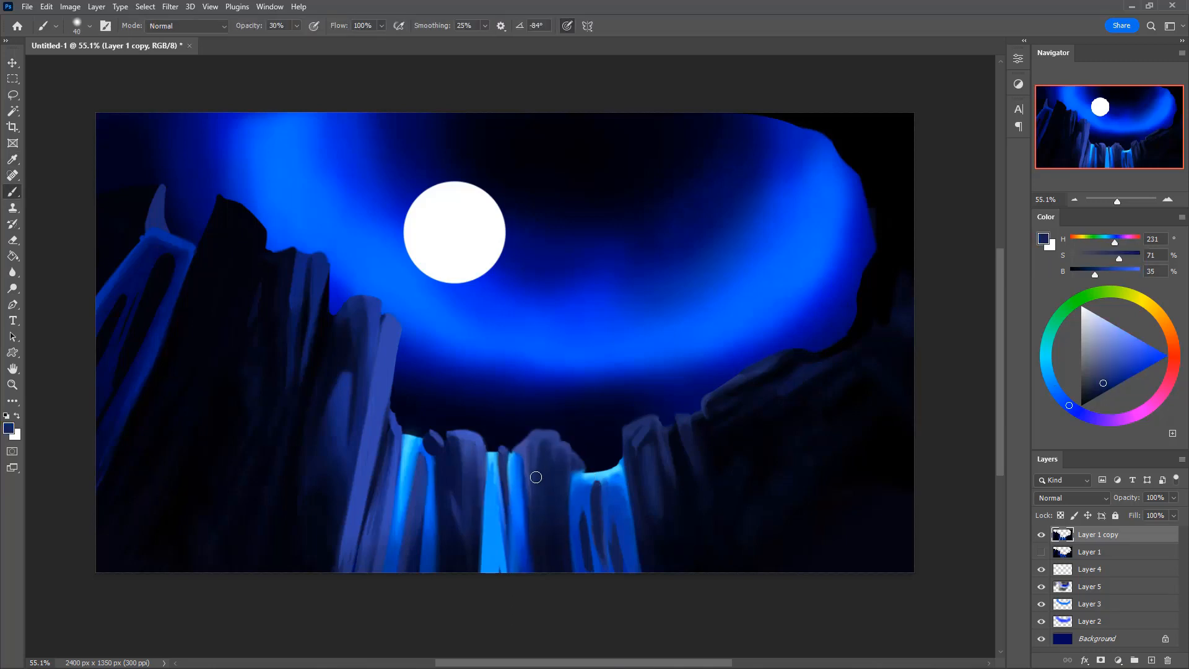
left_click(538, 492, "alt")
key("0")
left_click_drag(534, 457, 532, 503)
left_click(527, 457, "alt")
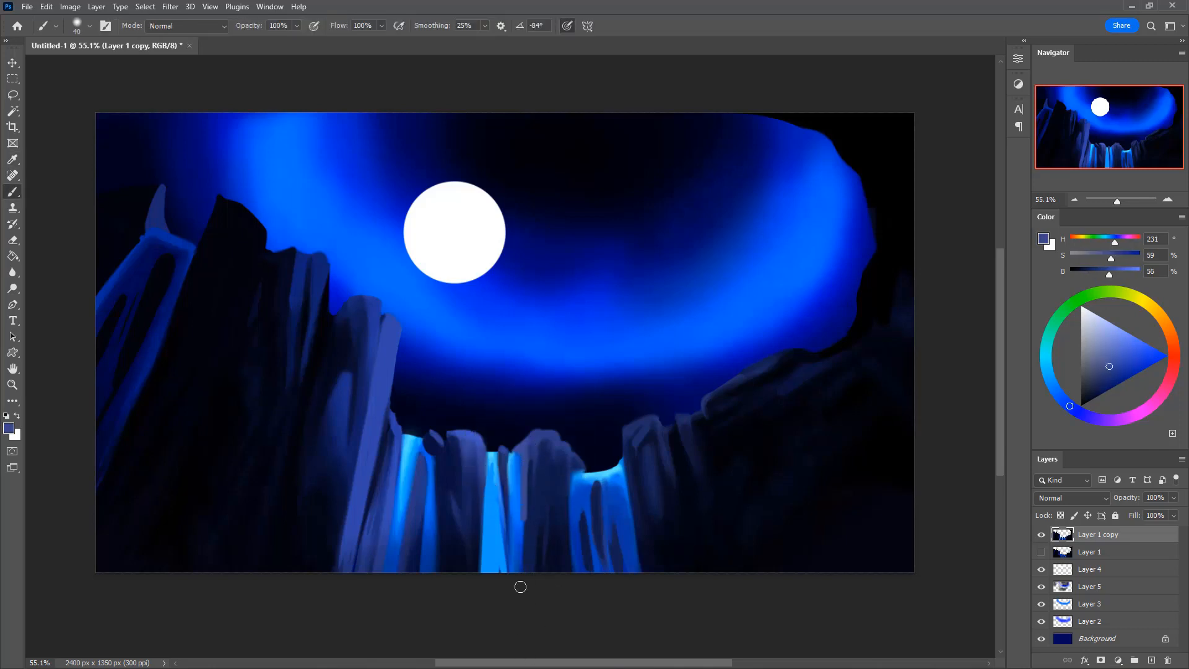
Paint a long rock-blue stroke down the column edge left of the middle waterfall at 30% opacity
left_click_drag(481, 465, 459, 640)
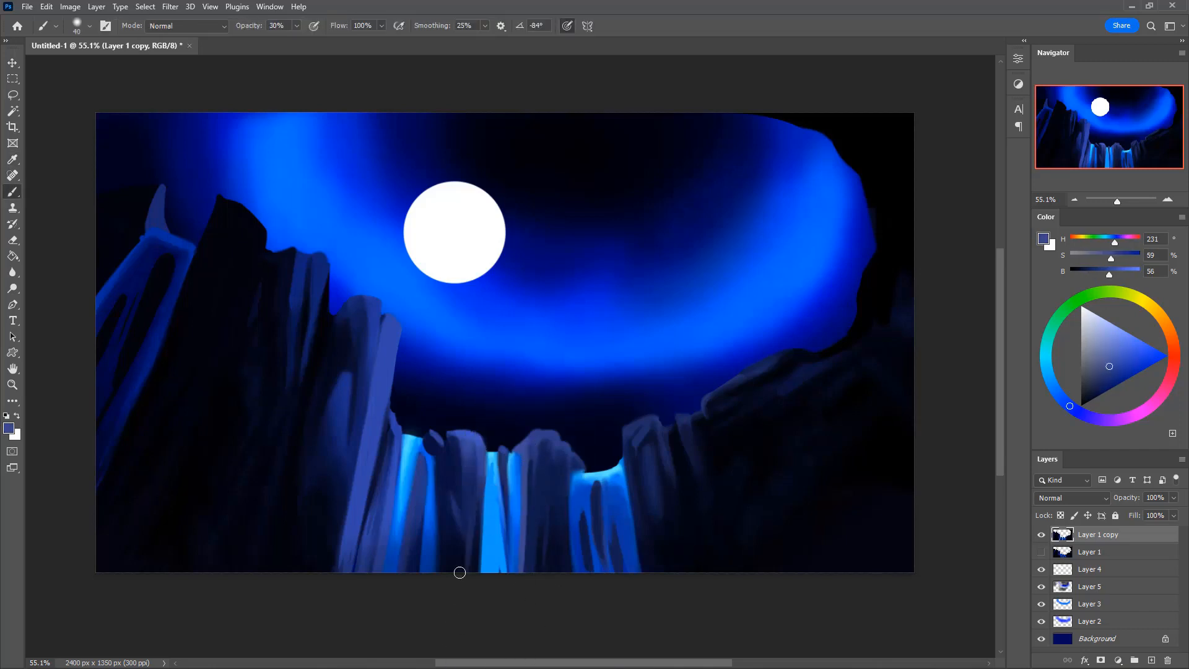
key("ctrl+z")
left_click_drag(481, 471, 467, 627)
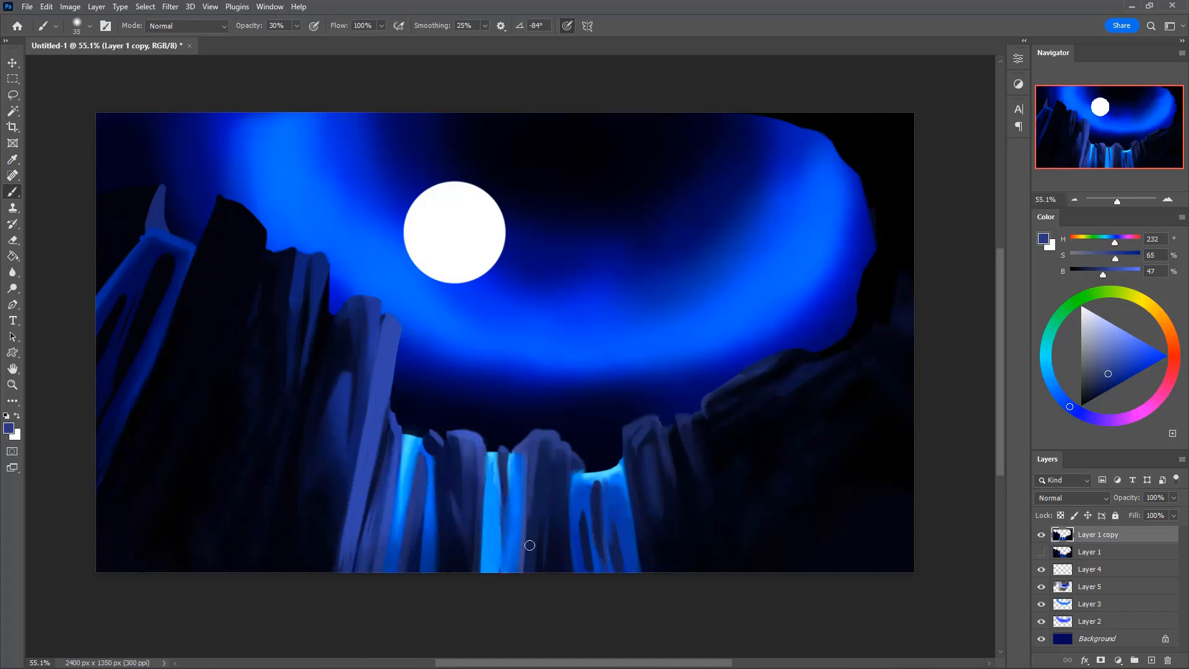
Blend the rock column between the middle and rightmost waterfalls with sampled dark and light blues, using a 35 px brush at 30% opacity
left_click(541, 472, "alt")
left_click(533, 443, "alt")
left_click(567, 497, "alt")
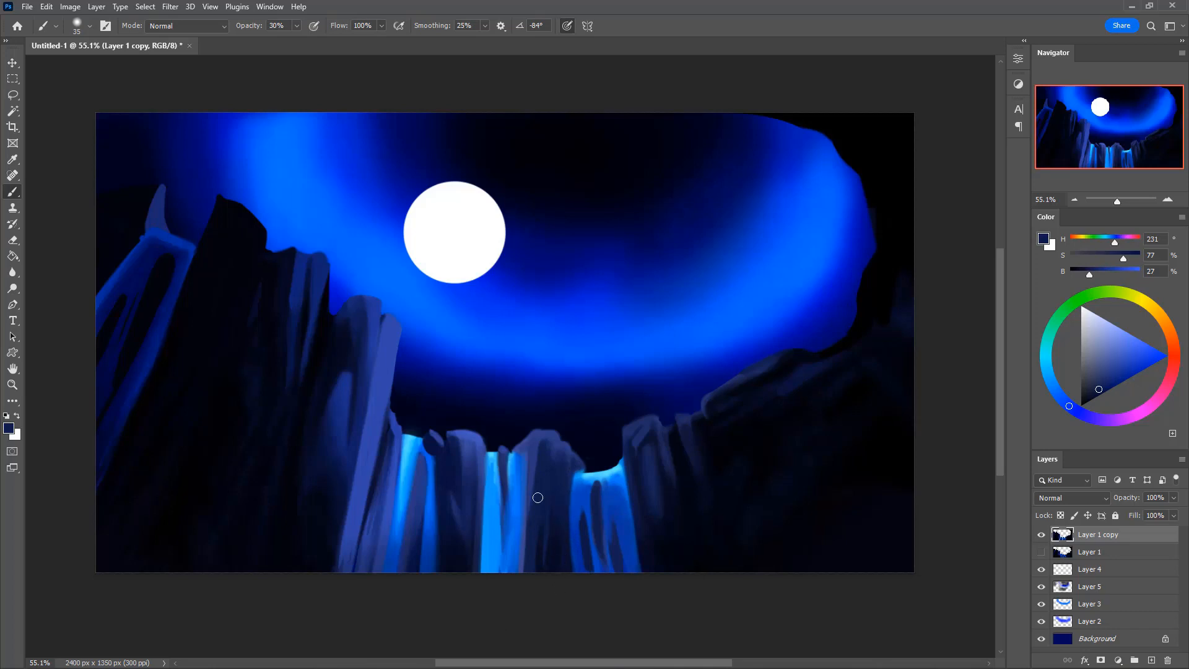
left_click(542, 458, "alt")
left_click(530, 444, "alt")
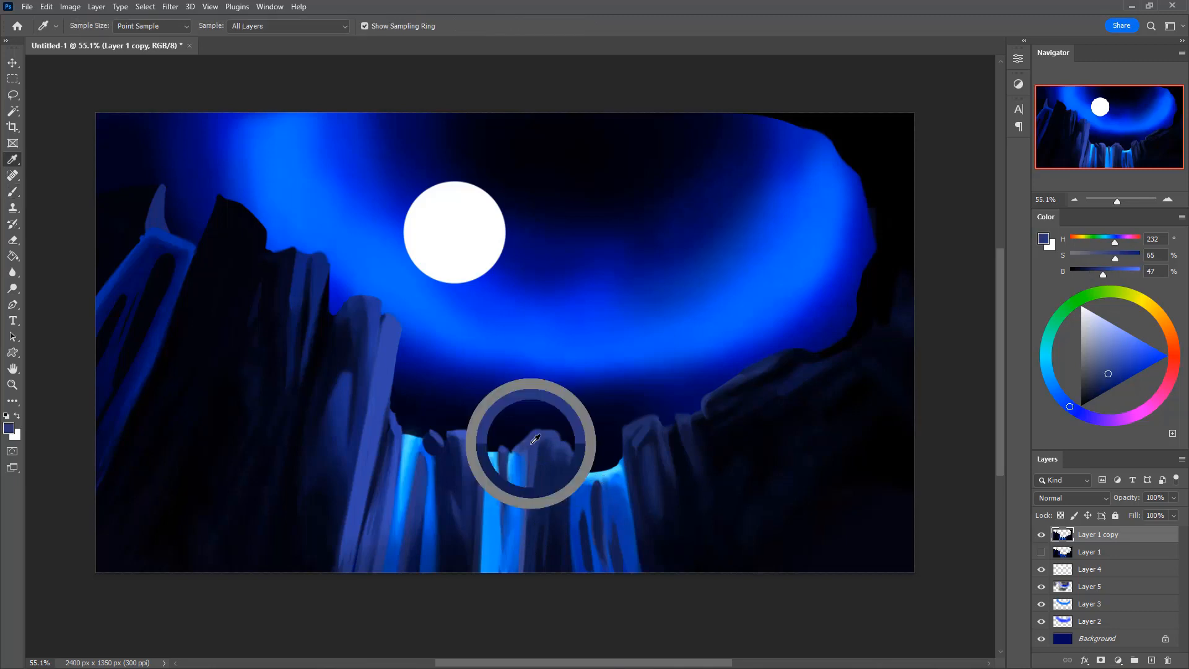
Brighten the middle waterfall with its sampled blue and redefine the rock edge on its right at 100% opacity
left_click(523, 489, "alt")
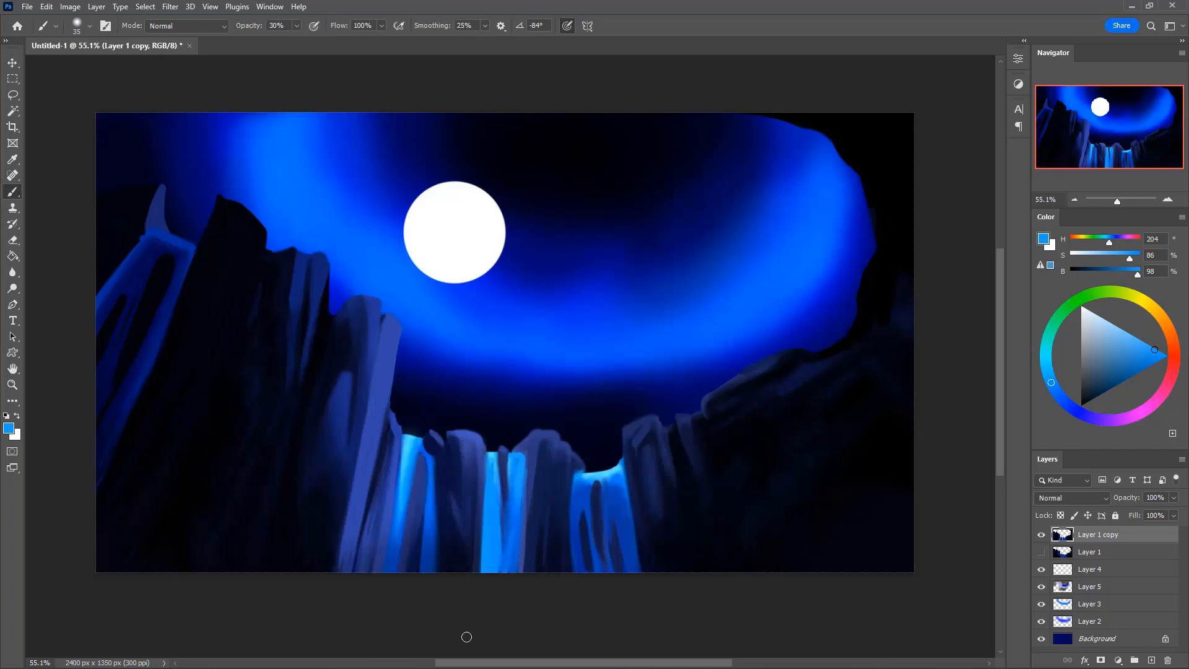
key("0")
left_click(526, 451, "alt")
left_click_drag(530, 454, 511, 584)
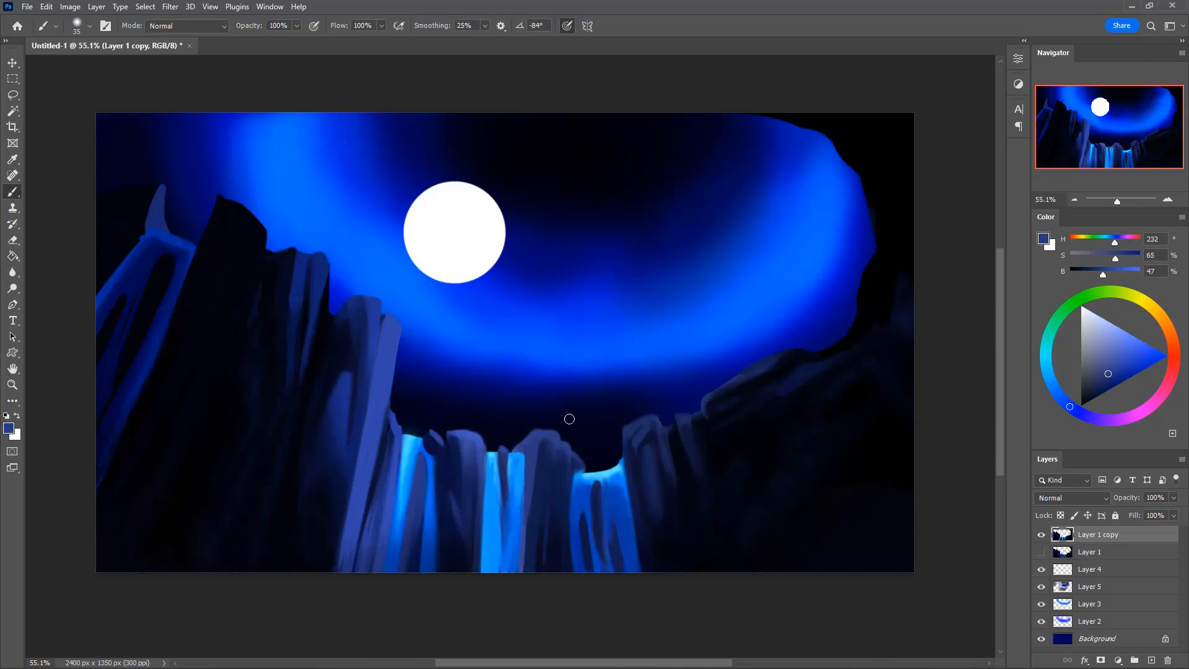
left_click_drag(527, 485, 524, 552)
Refine the rock edges around the top of the rightmost waterfall at 30% opacity with sampled colours and trim them with a 30 px eraser
left_click(578, 482, "alt")
key("3")
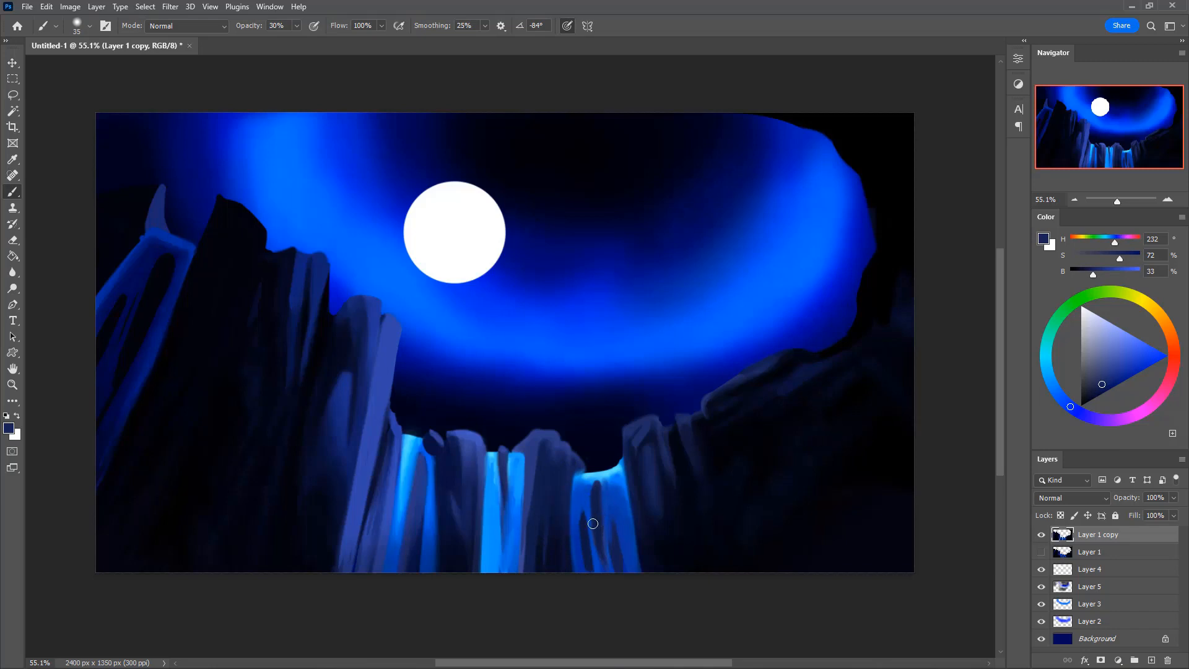
left_click(580, 469, "alt")
left_click(575, 464, "alt")
left_click(625, 471, "alt")
key("e")
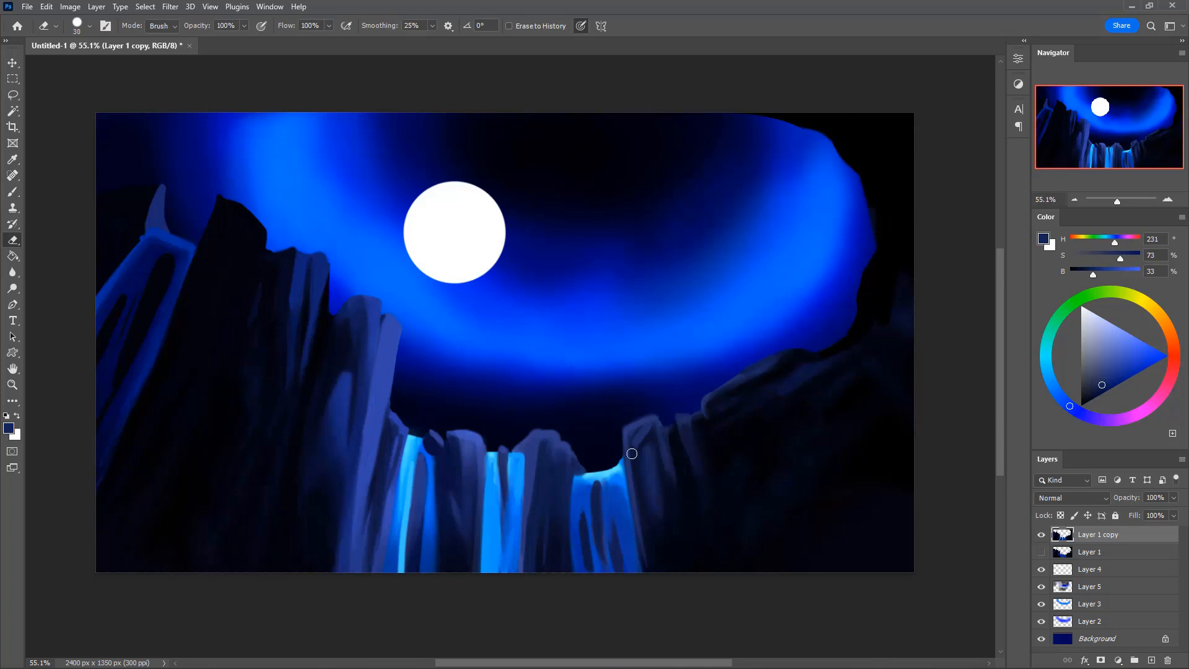
Retouch the left corner of the rightmost waterfall's crest with sampled cyan and rock blue at 20 px, and clean its edge with the Eraser
key("b")
left_click(589, 472, "alt")
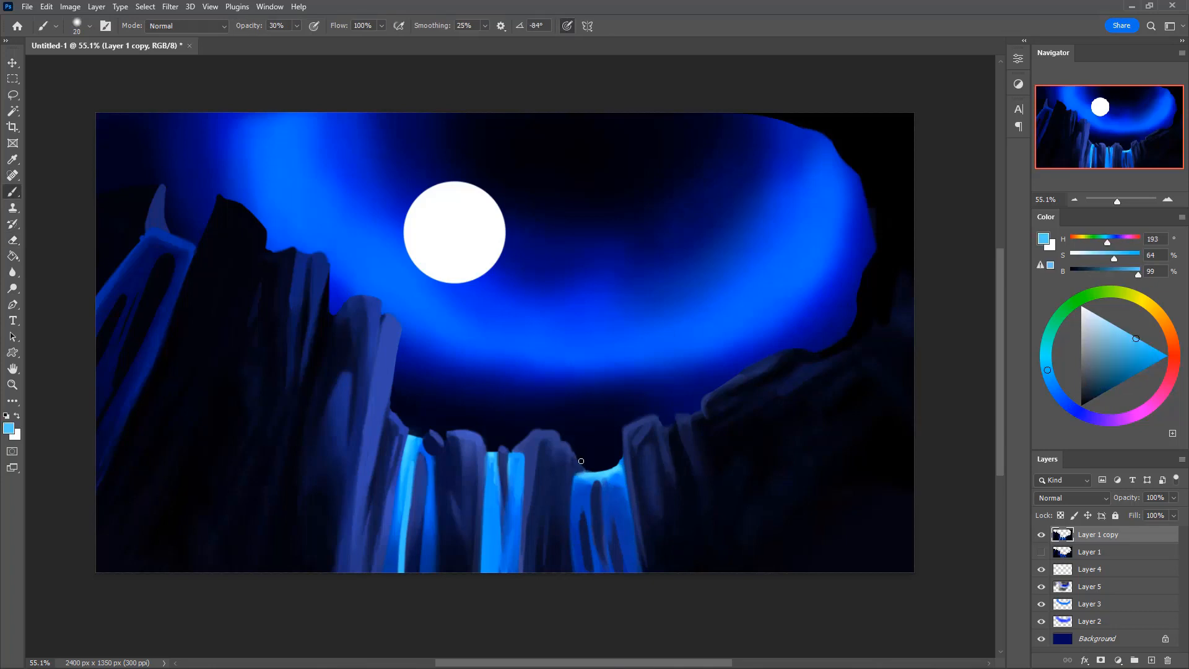
left_click(571, 456, "alt")
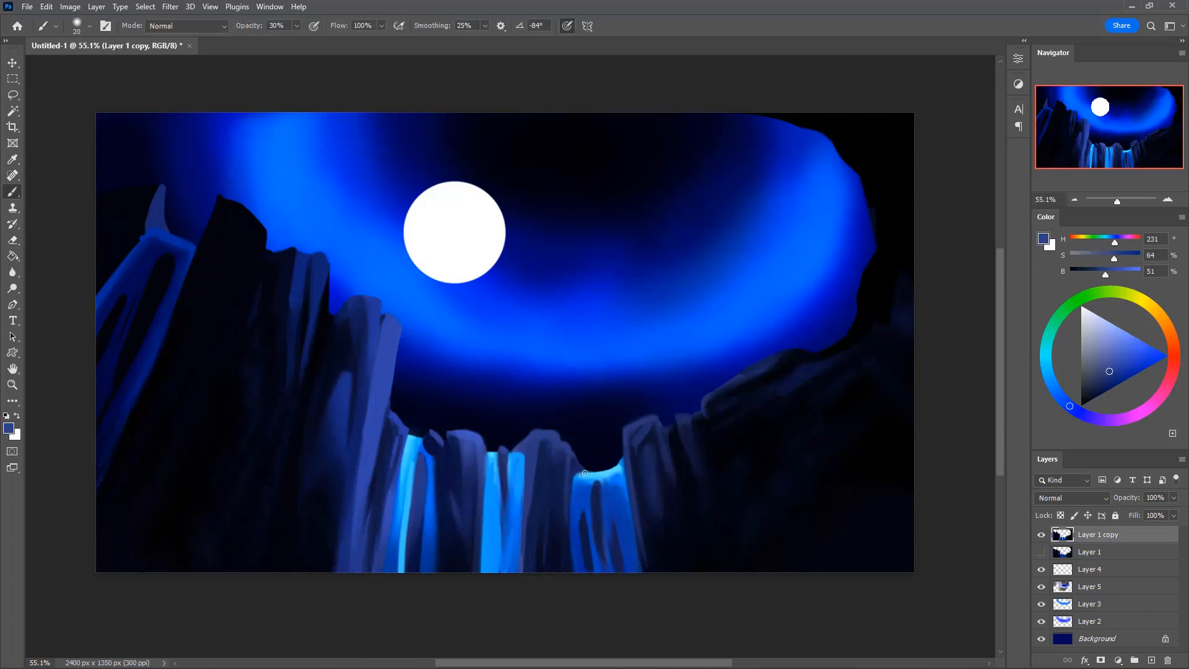
key("e")
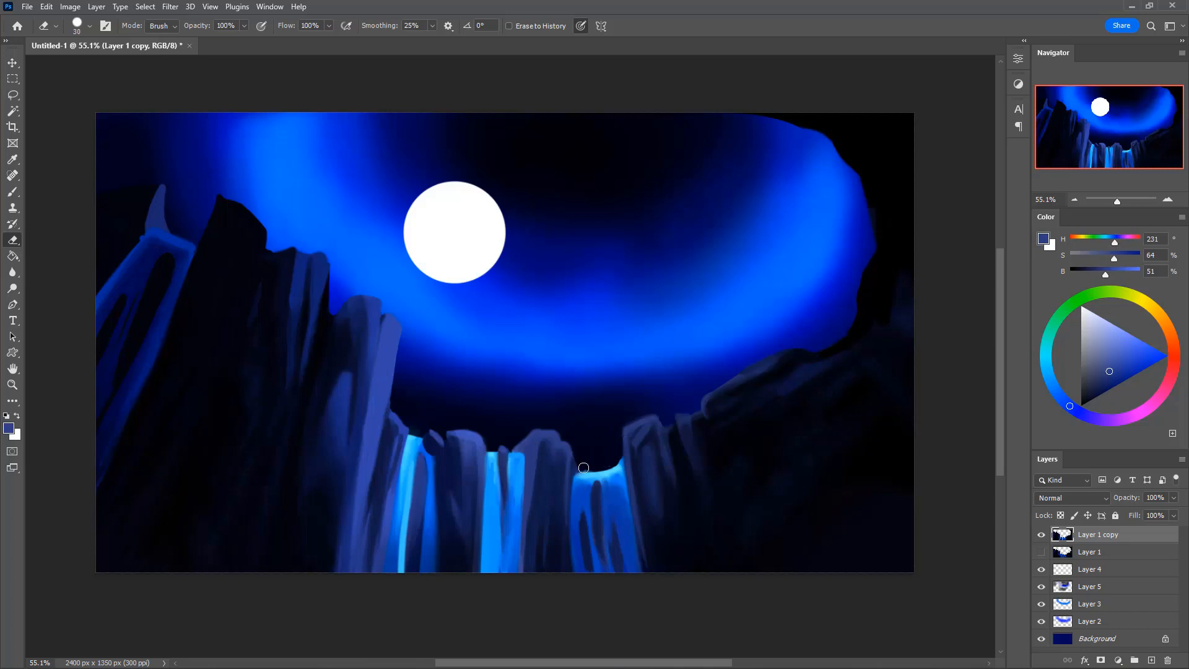
Sample the bright cyan and repaint the top lip of the rightmost waterfall with a 25 px brush at 30% opacity
key("i")
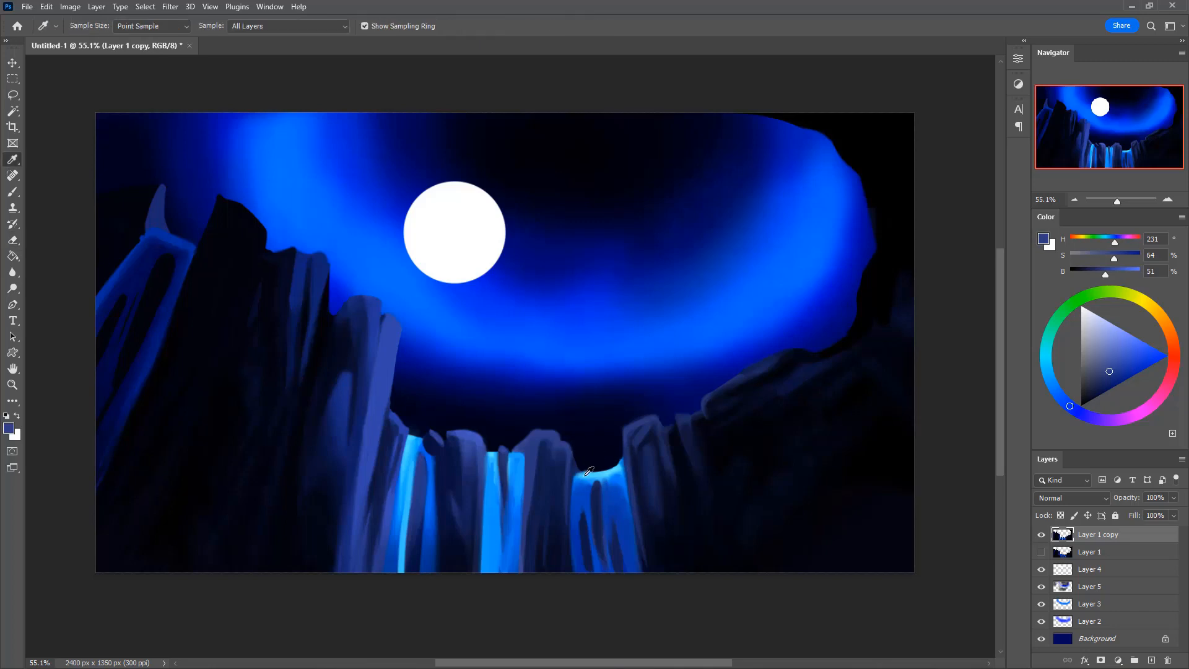
left_click(588, 473)
key("b")
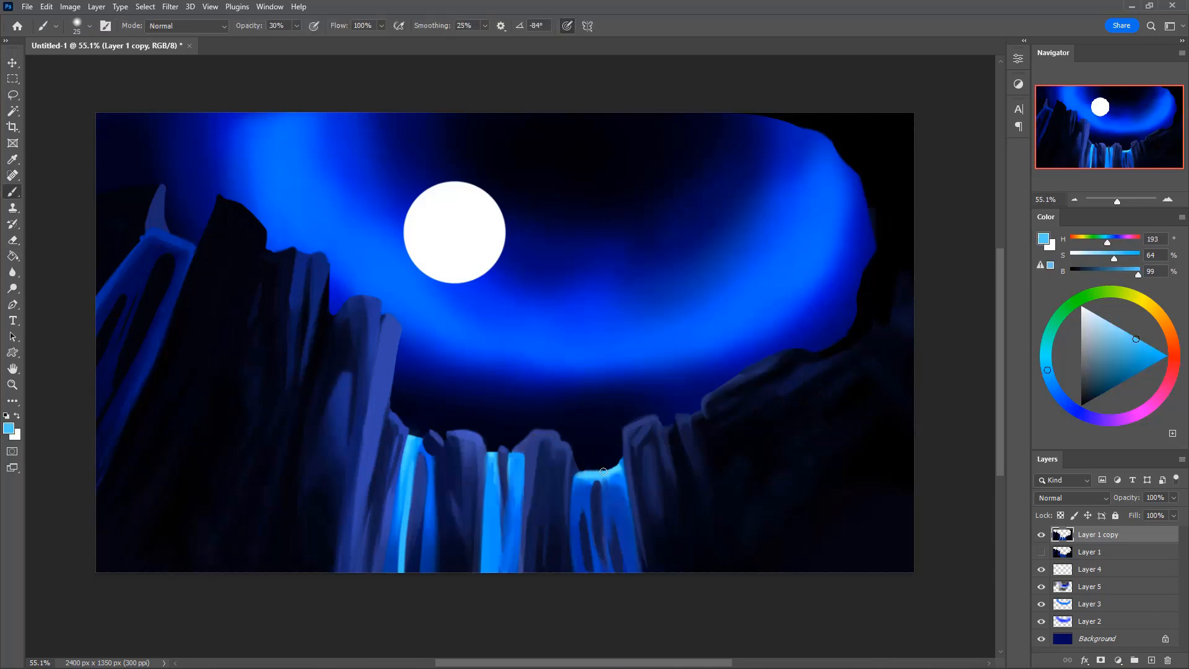
left_click_drag(620, 464, 606, 474)
Sample rock blues and refine the cliff columns left of the leftmost waterfall with 30 to 35 px brushes
left_click(627, 432, "alt")
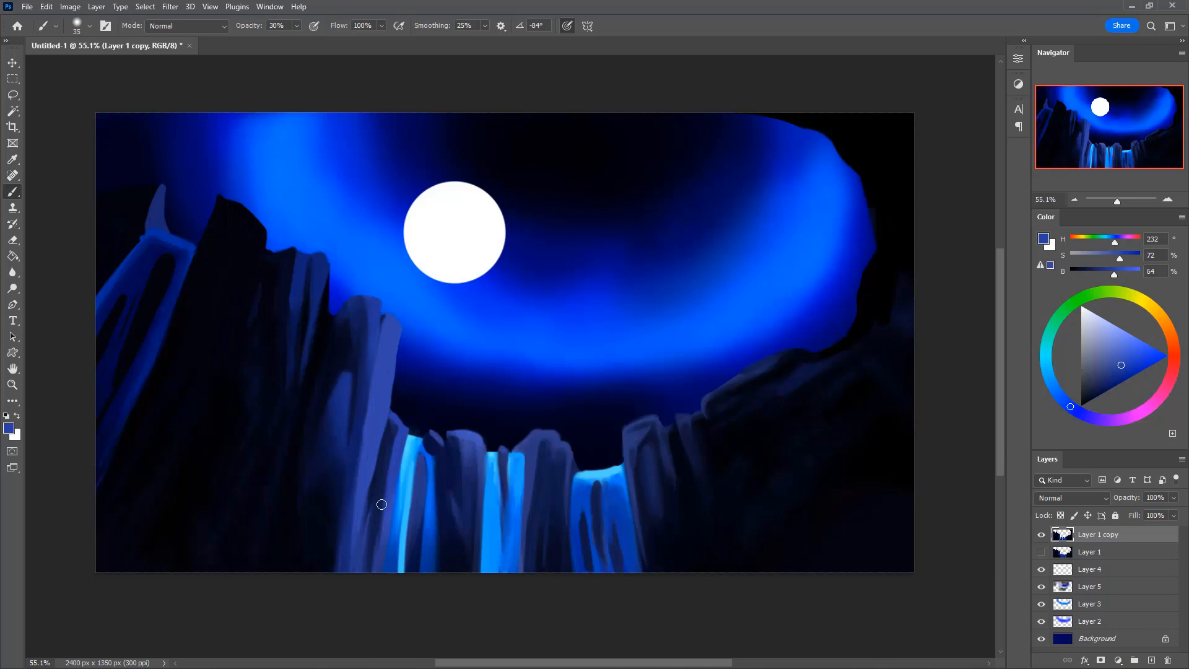
left_click(399, 432, "alt")
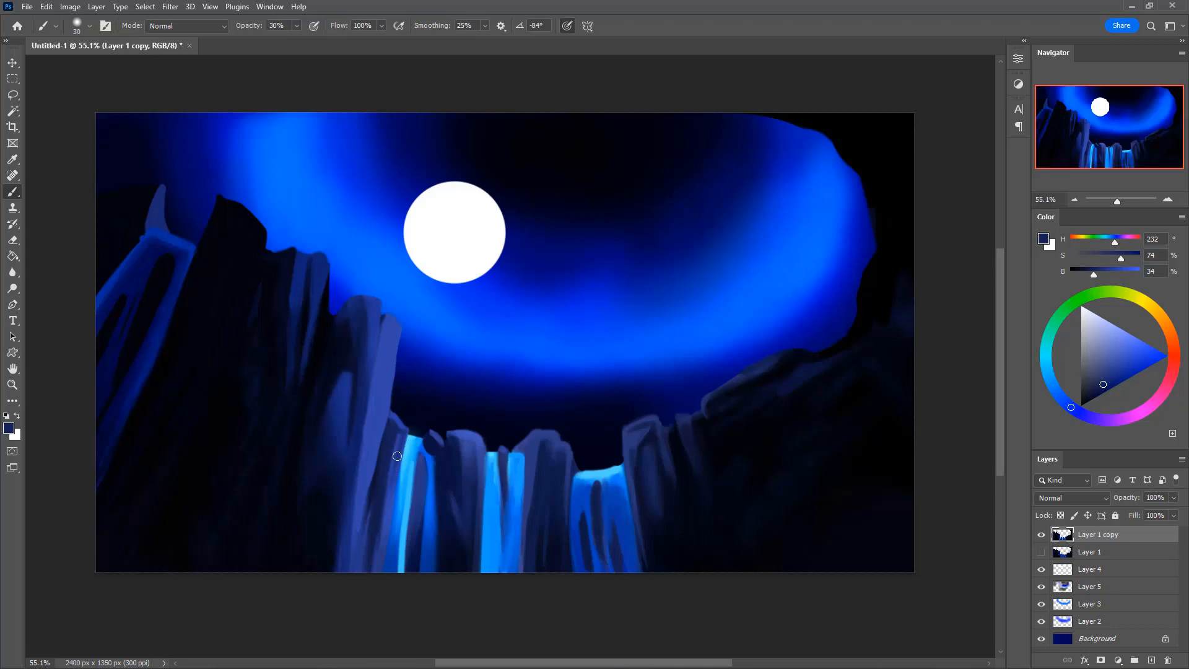
Sample the left cliff's lighter blue and paint a short highlight on the rock column between the middle and rightmost waterfalls
left_click(376, 406, "alt")
left_click_drag(549, 492, 533, 538)
key("ctrl+z")
left_click_drag(556, 499, 546, 540)
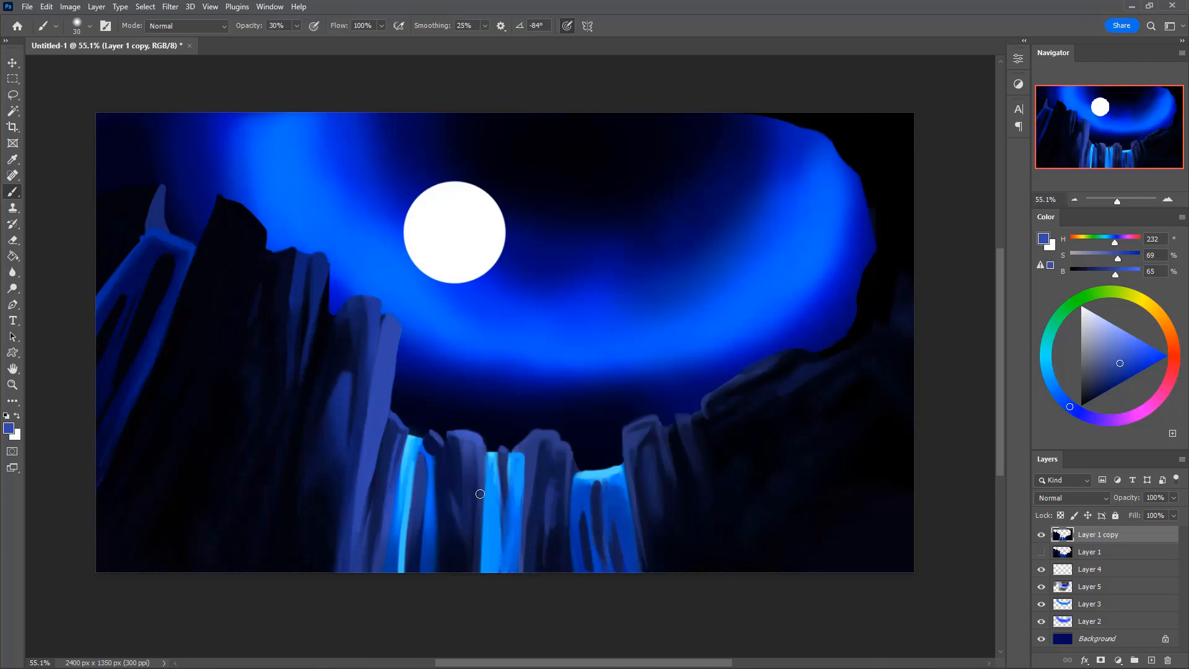
Undo the last strokes and reshade the rock column between the middle and rightmost waterfalls with sampled dark blues at 25 px
key("ctrl+z")
key("ctrl+z")
left_click(543, 439, "alt")
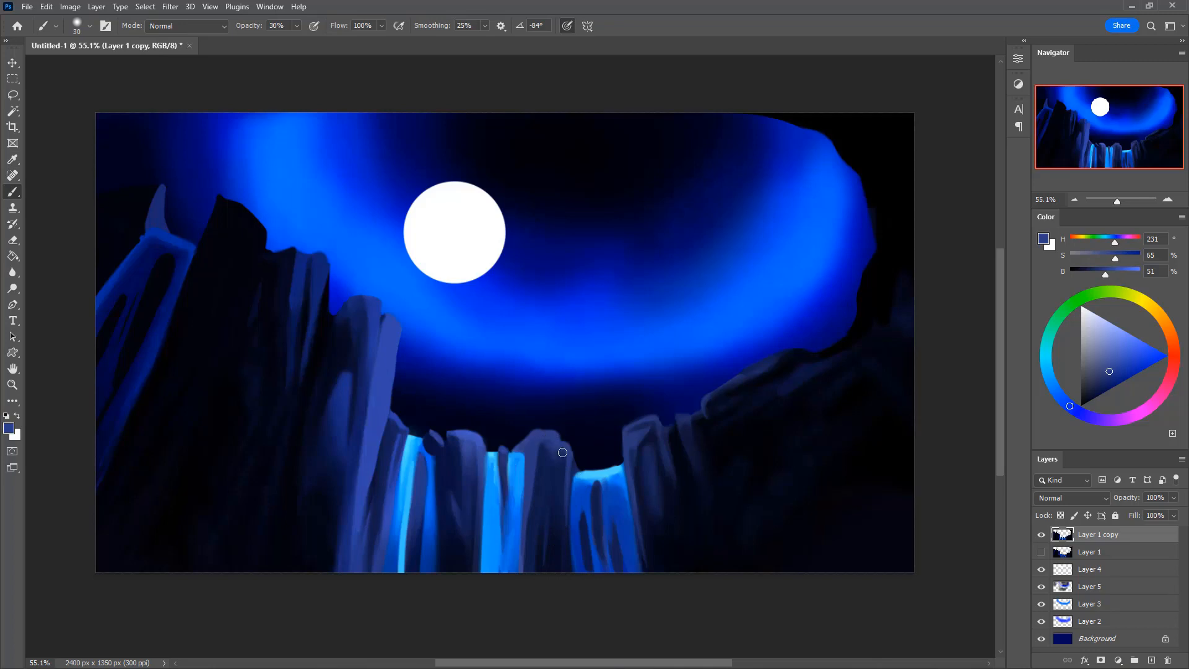
left_click(549, 452, "alt")
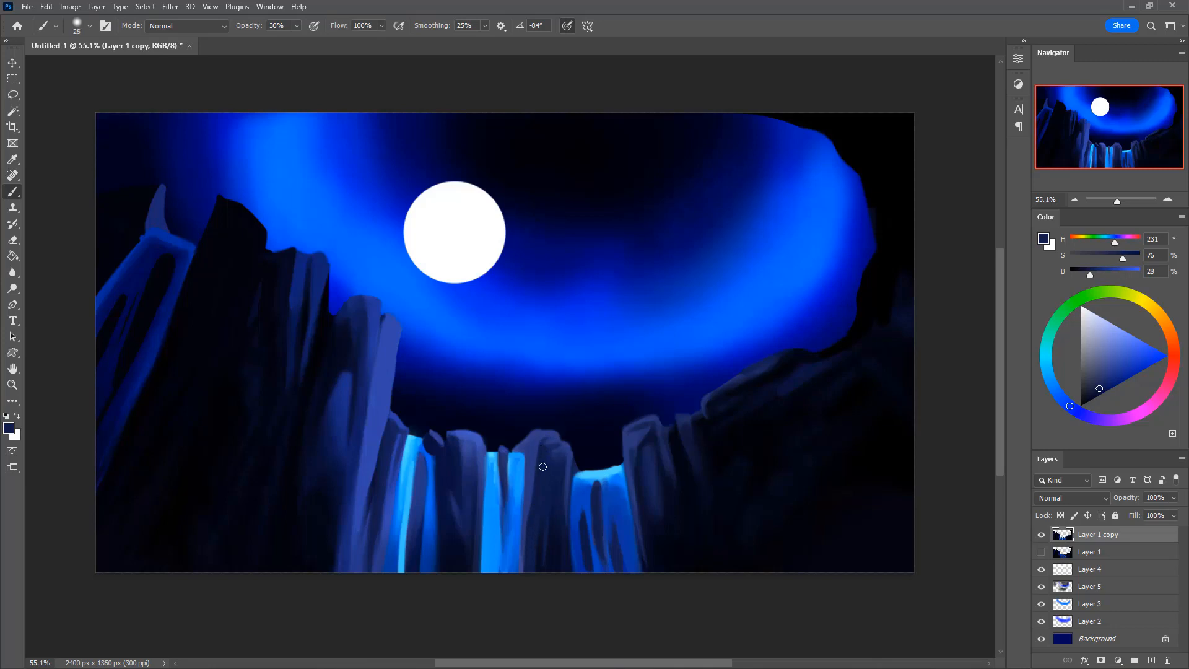
key("bracketright")
left_click(544, 445, "alt")
key("bracketleft")
left_click_drag(534, 453, 532, 507)
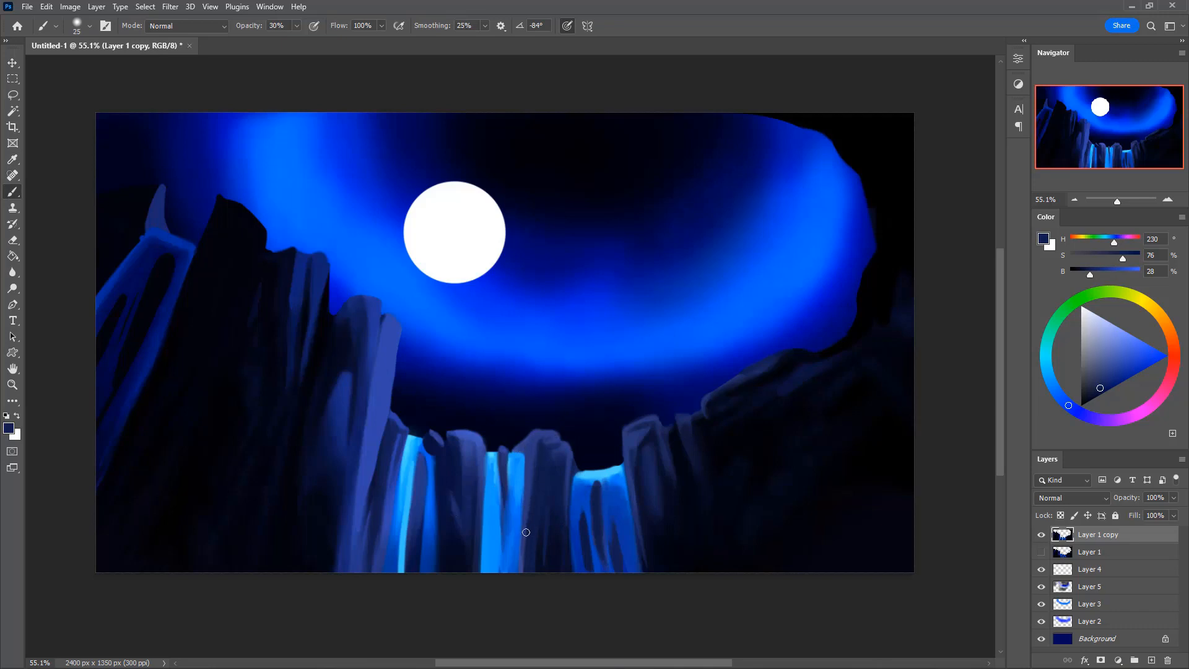
Sample lighter rock blues and paint a highlight on the column's upper shoulder beside the middle waterfall with 30 to 35 px brushes
left_click(461, 447, "alt")
key("bracketleft")
left_click(399, 439, "alt")
key("bracketright")
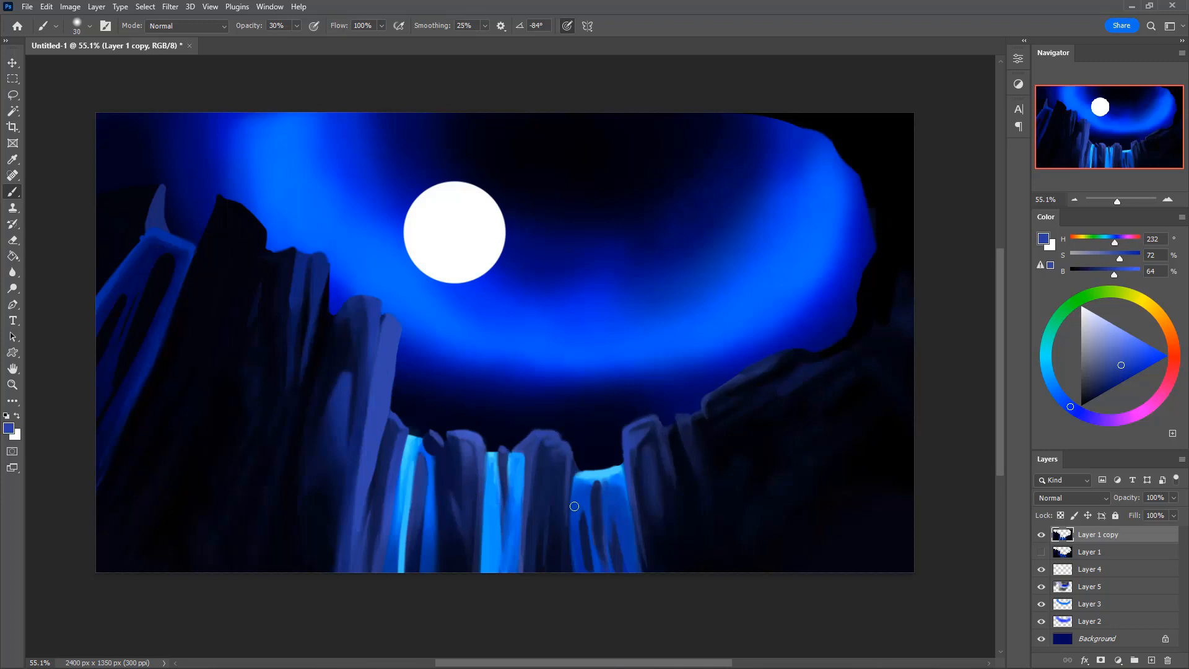
key("ctrl+z")
key("]")
left_click(545, 441, "alt")
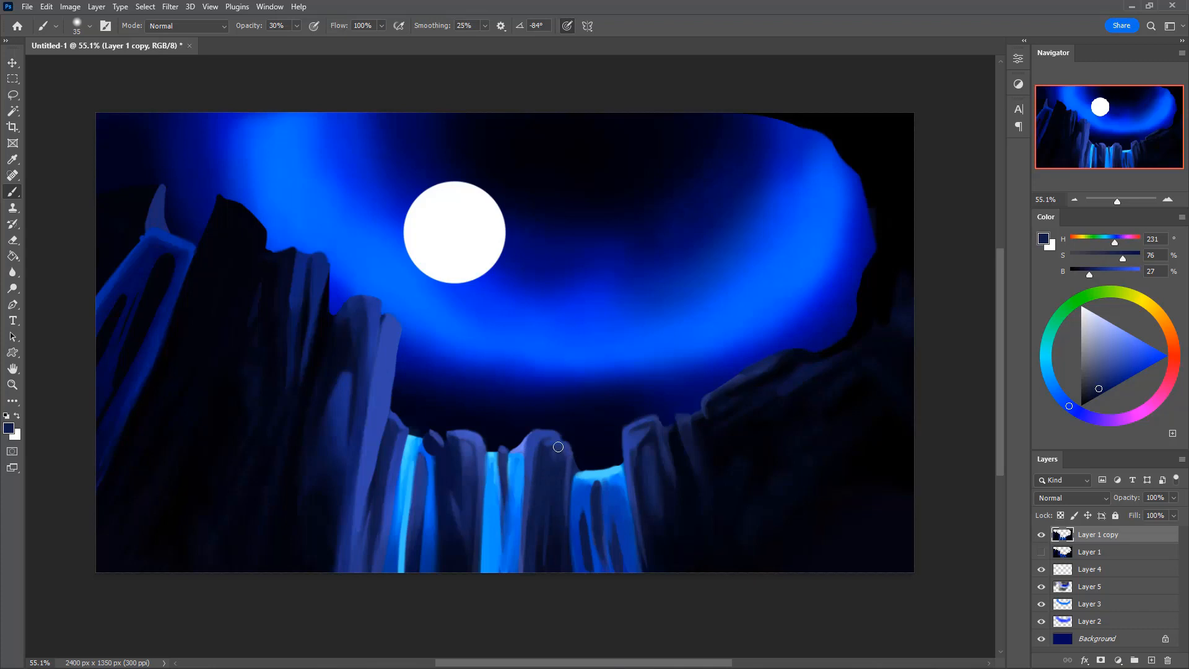
Sample the column's own blues and blend its left face with a 45 px brush at 30% opacity
key("]")
left_click(549, 459, "alt")
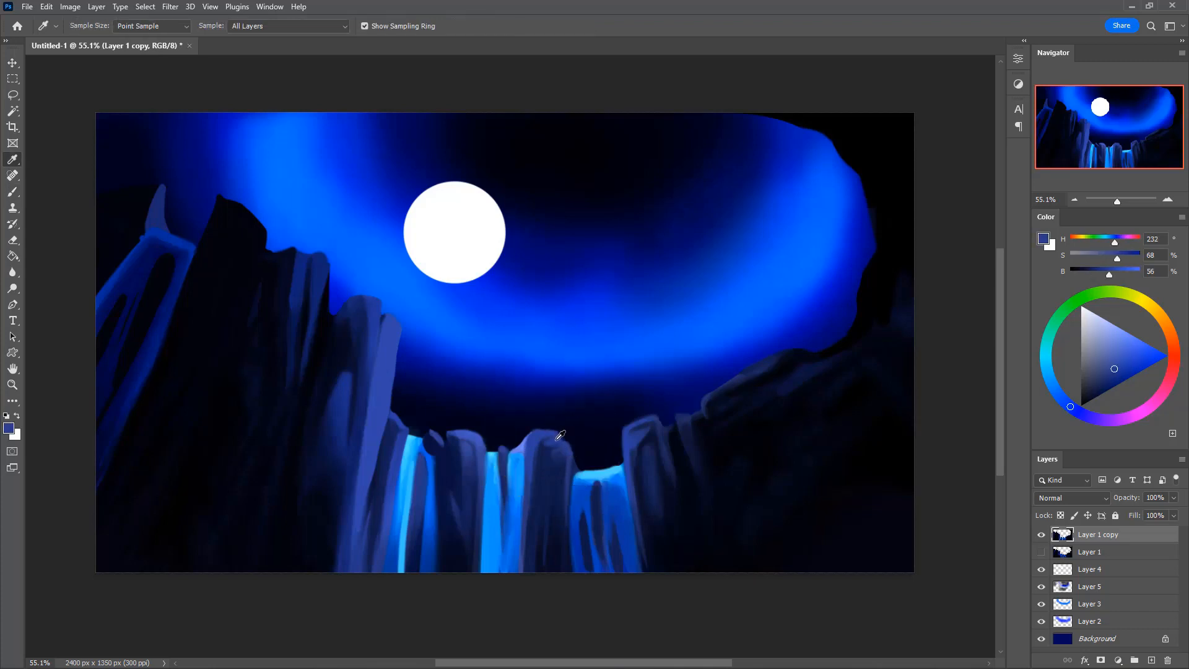
left_click(549, 459, "alt")
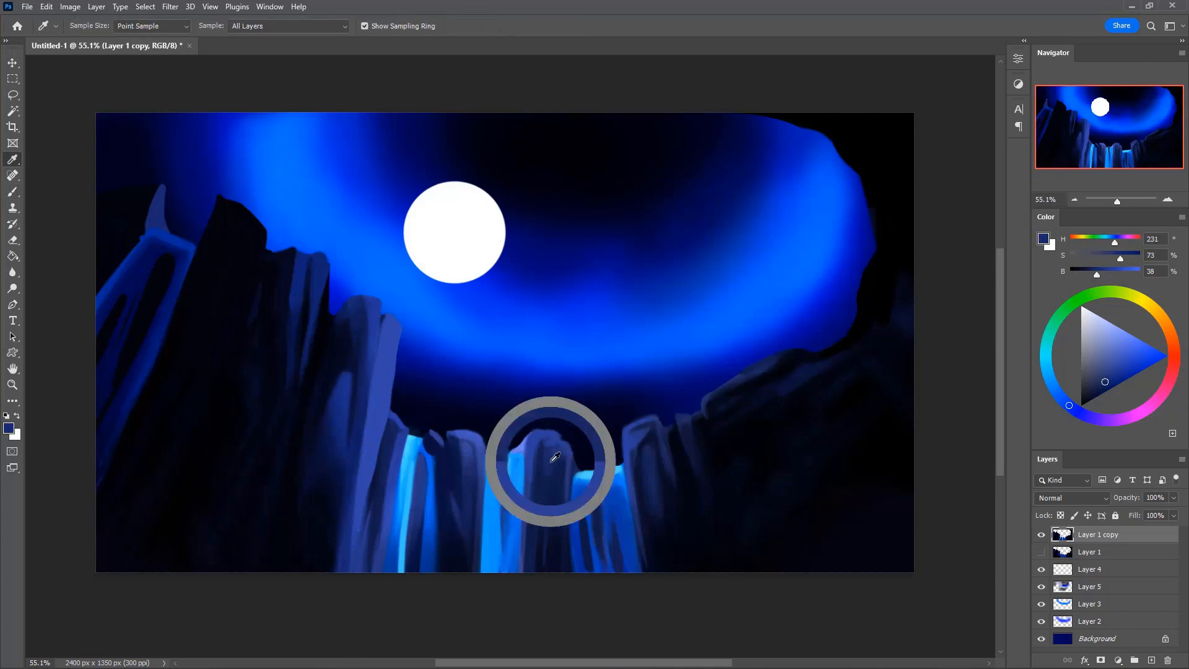
key("0")
left_click(546, 440, "alt")
key("3")
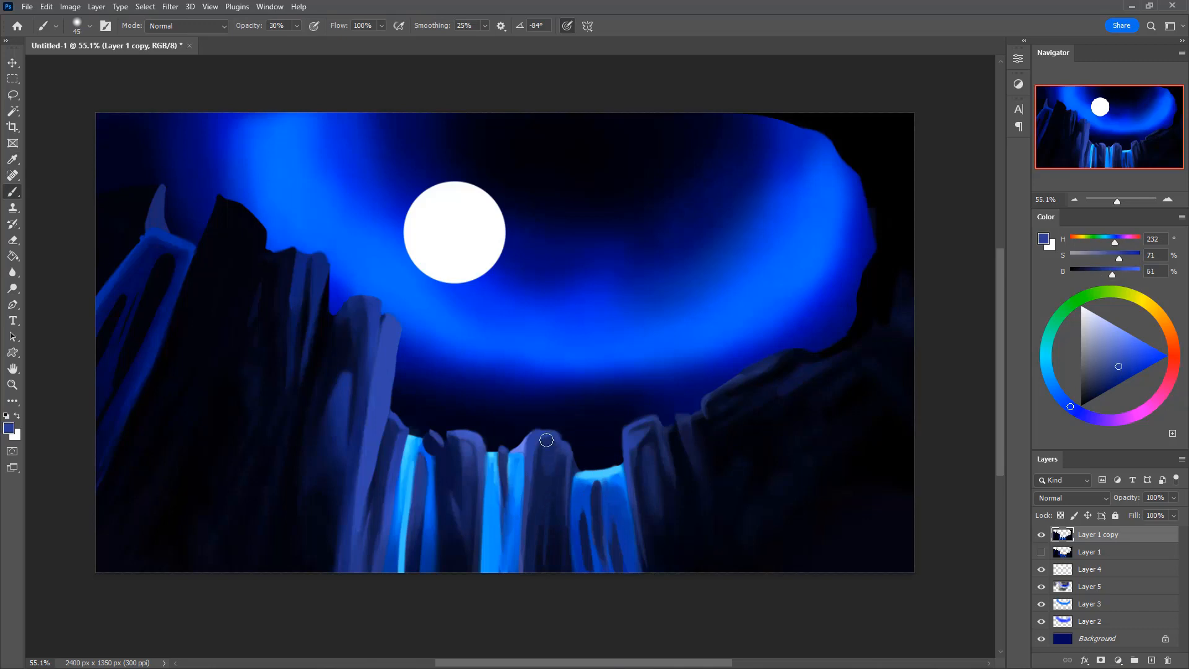
left_click_drag(536, 507, 538, 457)
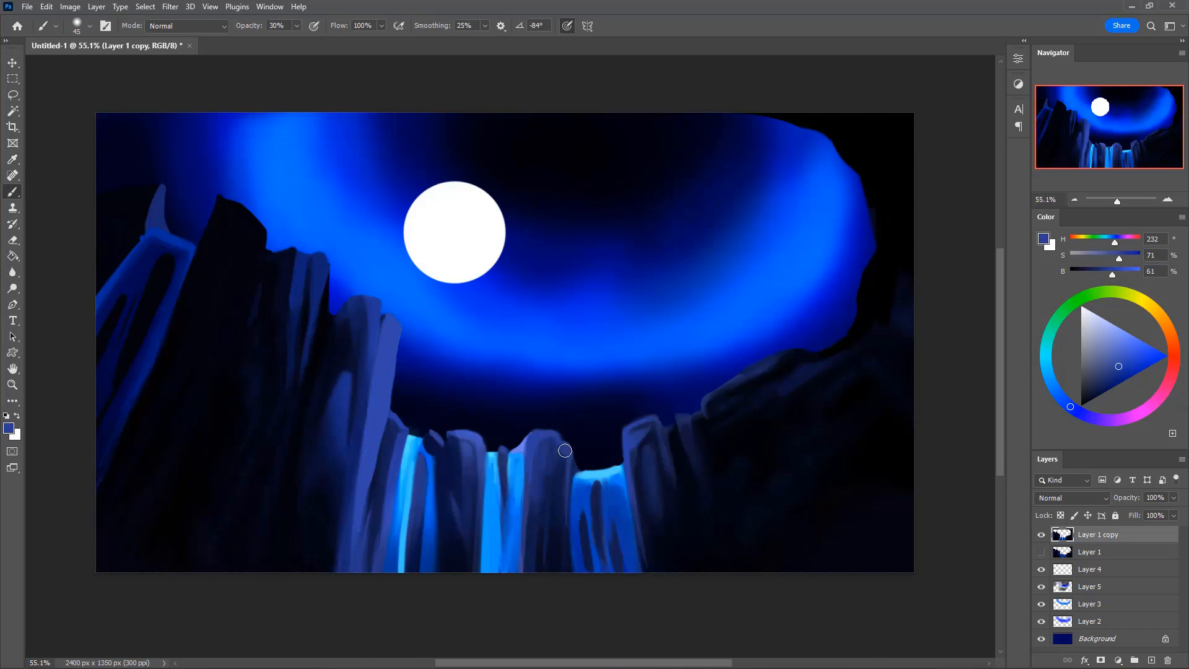
Notch the column's top with sampled dark blue and the Eraser, and paint a ridge down its right side at 45 px and 100% opacity
left_click(550, 434, "alt")
key("0")
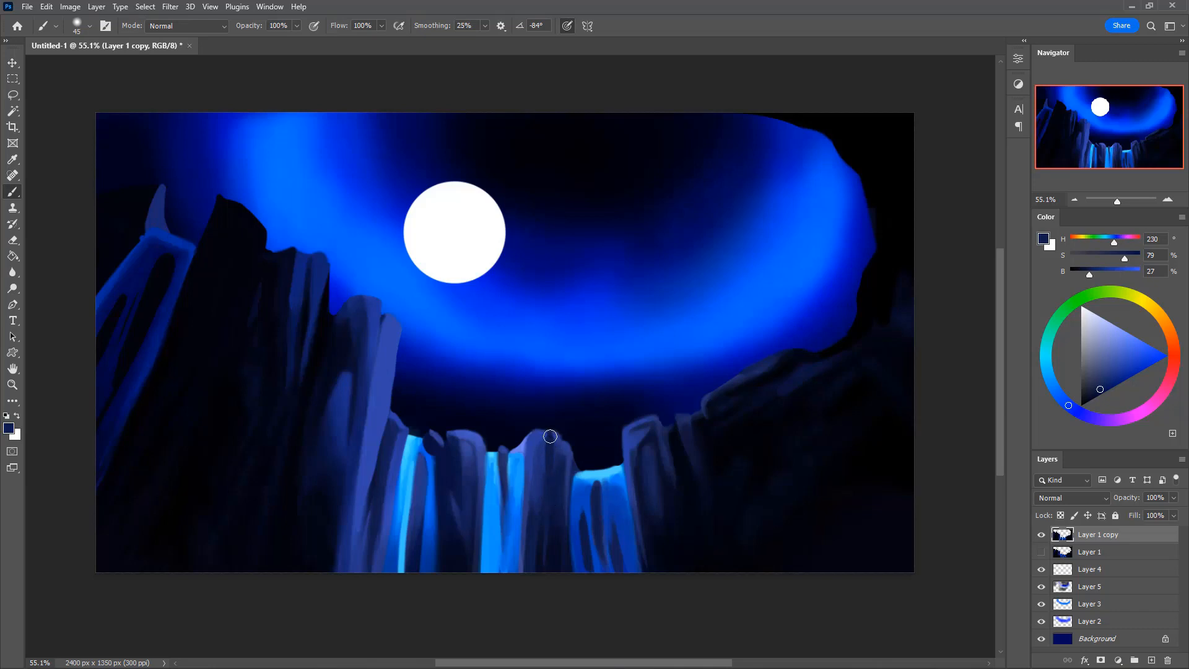
key("e")
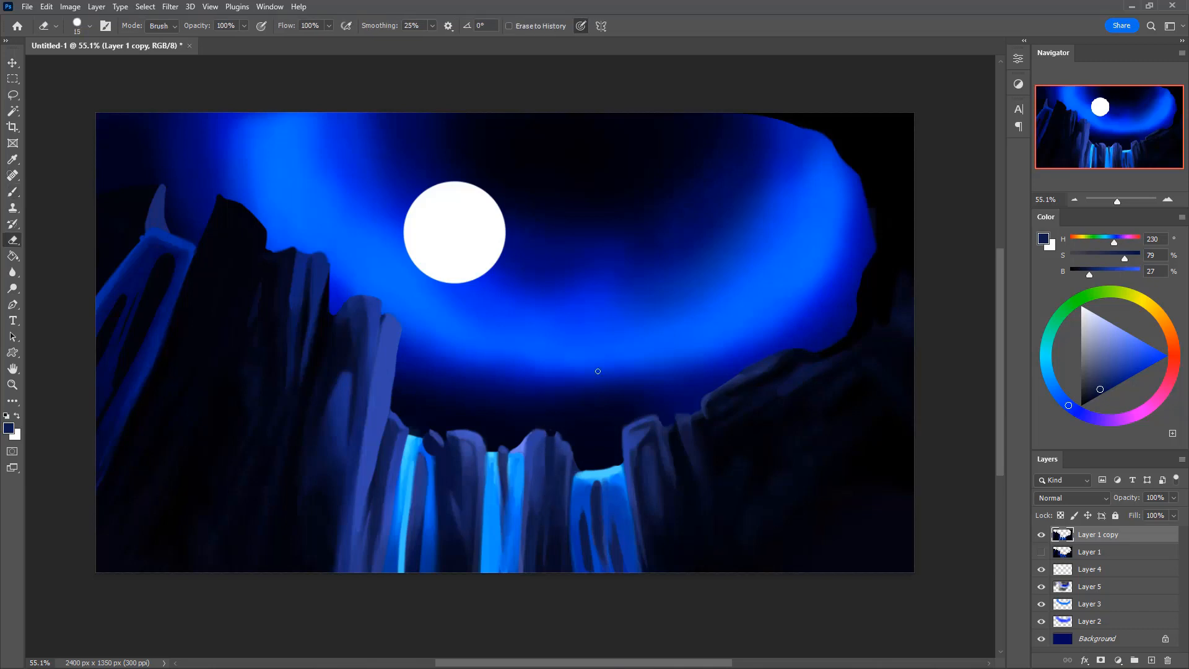
key("bracketright")
key("b")
left_click(561, 445, "alt")
left_click_drag(560, 440, 557, 487)
key("bracketleft")
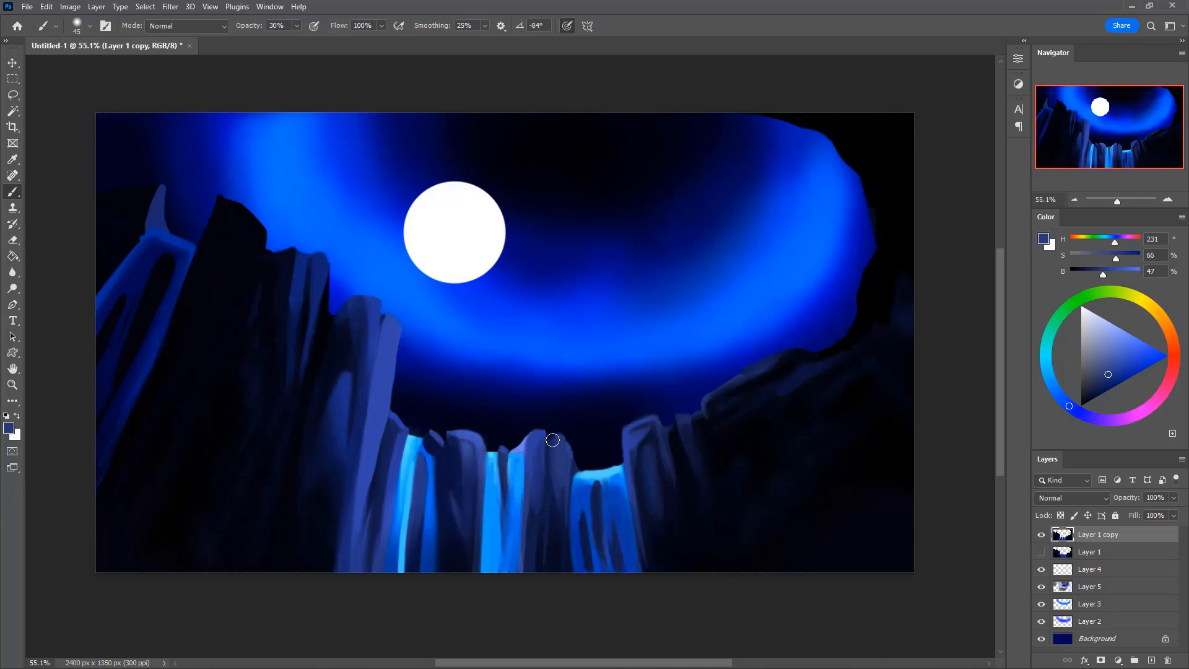
Sample the column's dark blue and paint a vertical crevice below the notch at 100% opacity, reducing the brush from 40 px
key("e")
key("b")
key("i")
left_click(553, 458)
key("b")
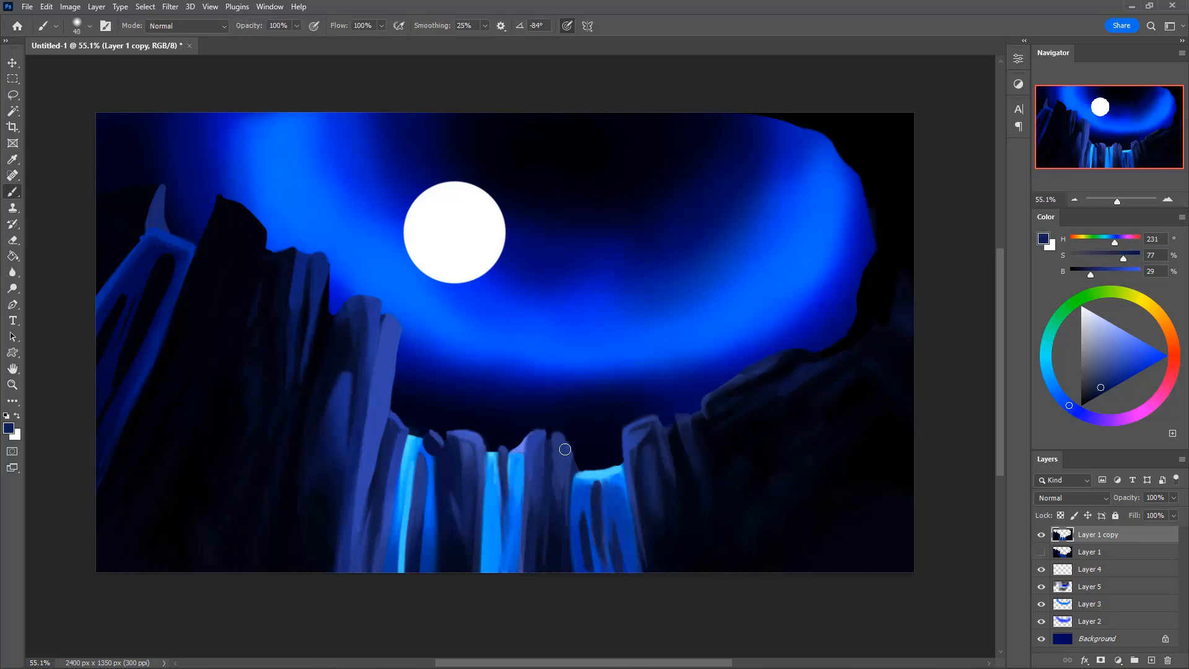
key("bracketleft")
left_click_drag(554, 449, 553, 477)
key("bracketleft")
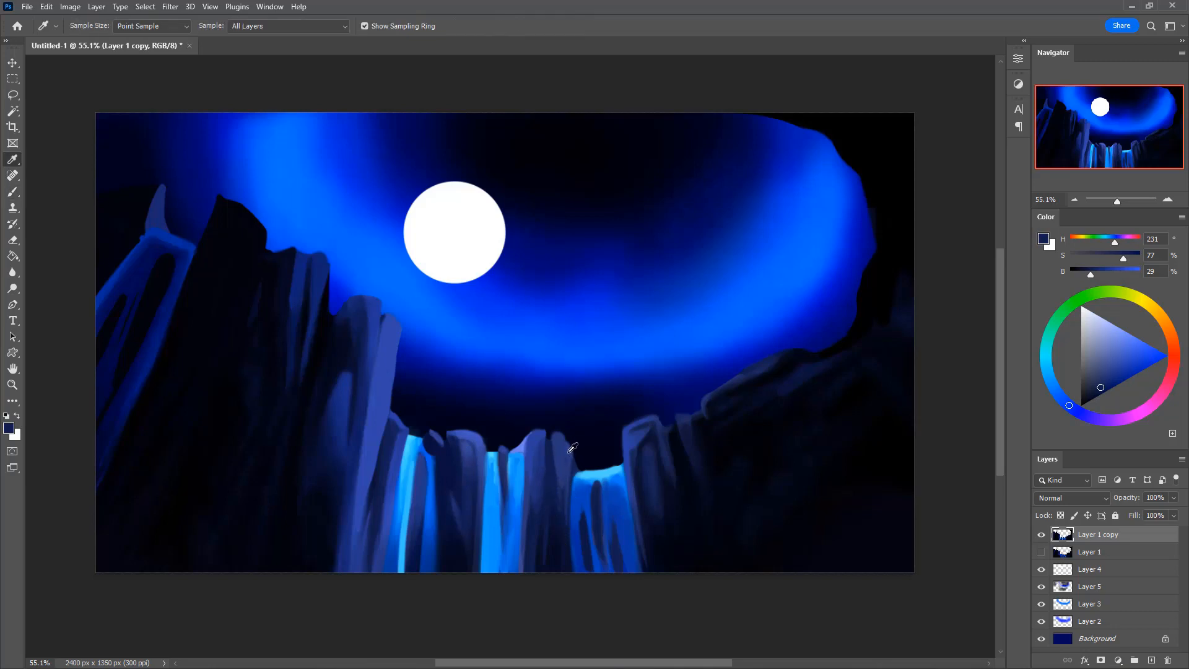
Define the column's right edge beside the rightmost waterfall with sampled light and dark rock blues, cleaning up with the Eraser
left_click(564, 452, "alt")
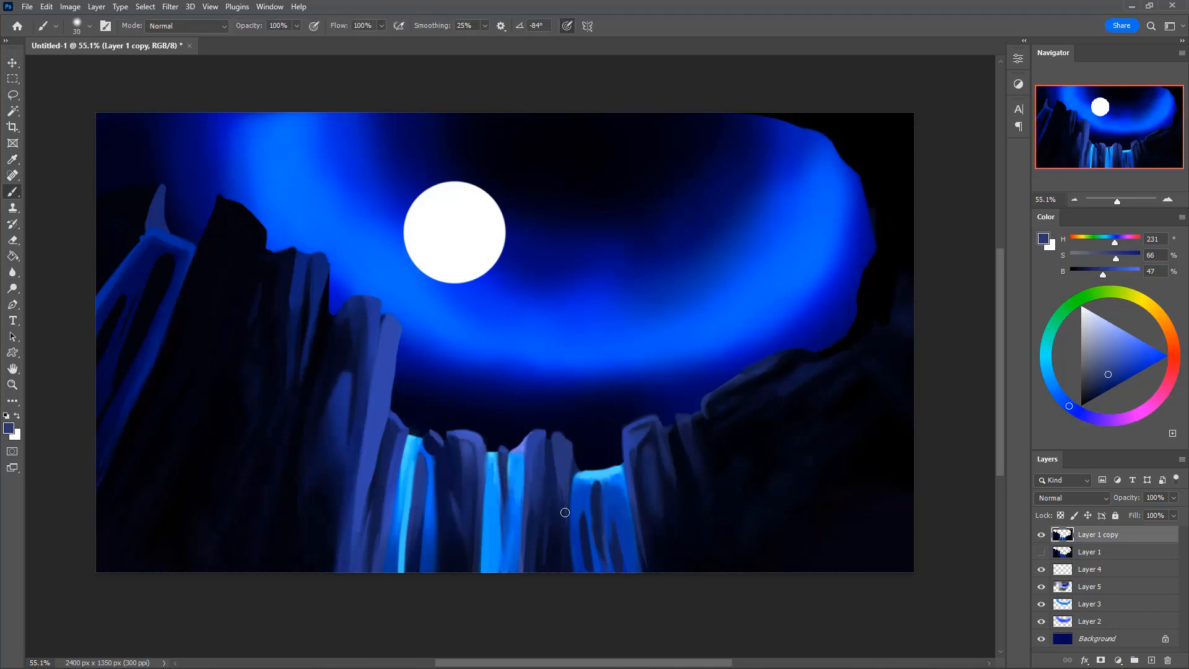
key("e")
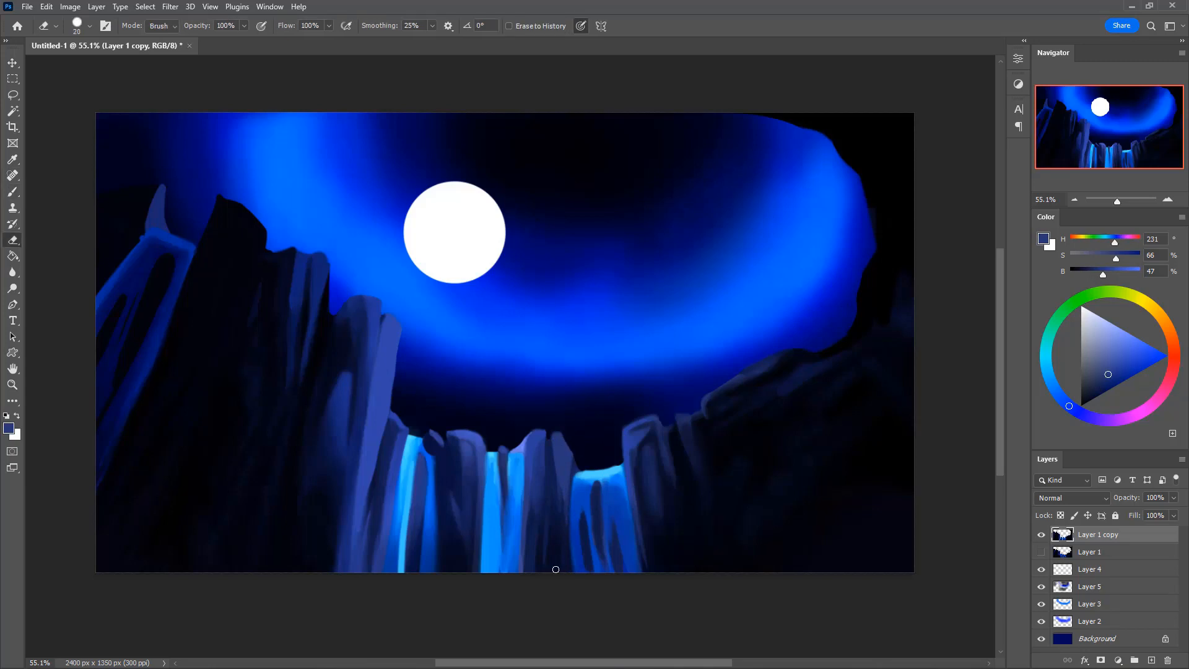
key("b")
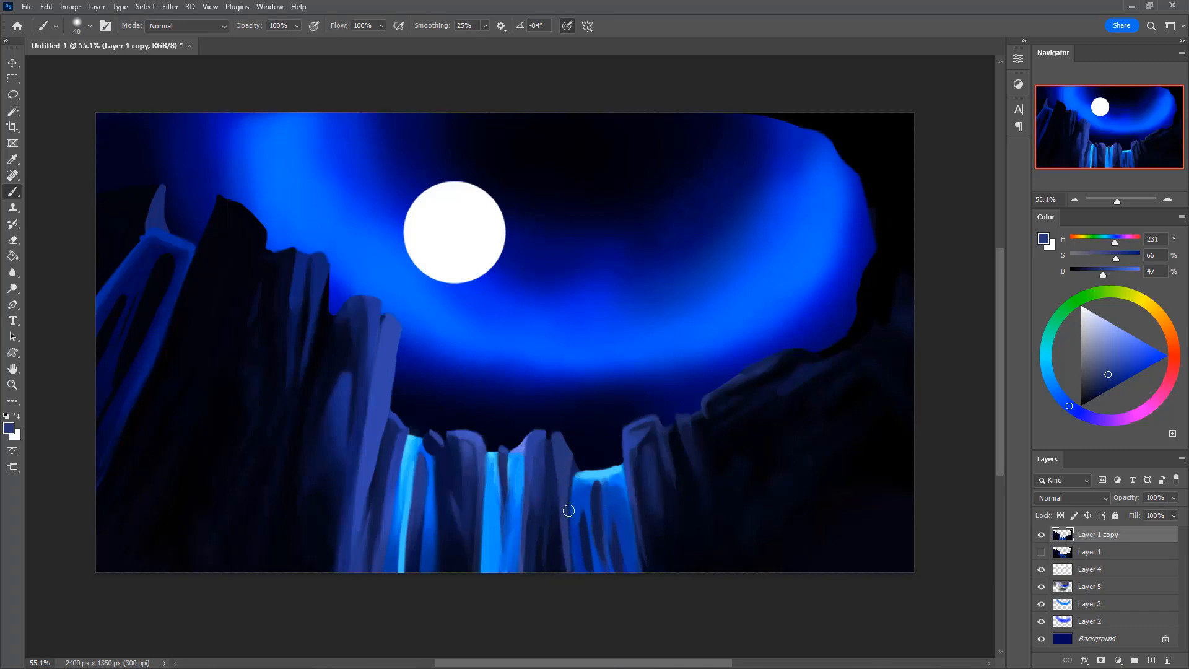
left_click(558, 537, "alt")
key("3")
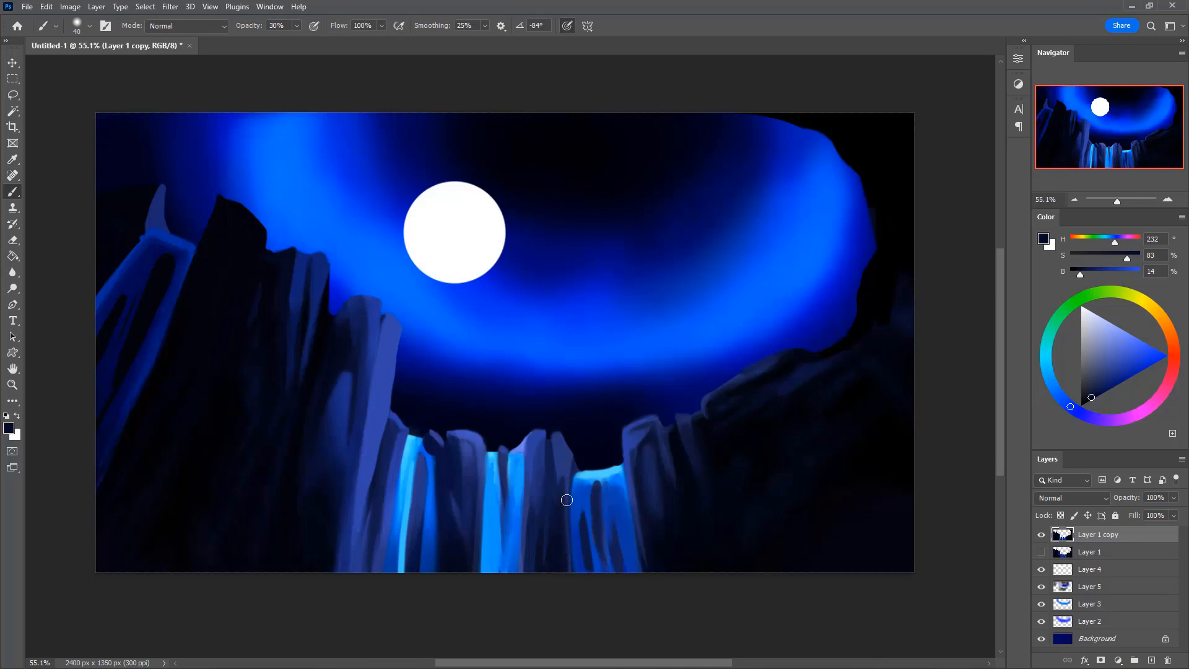
left_click(571, 462, "alt")
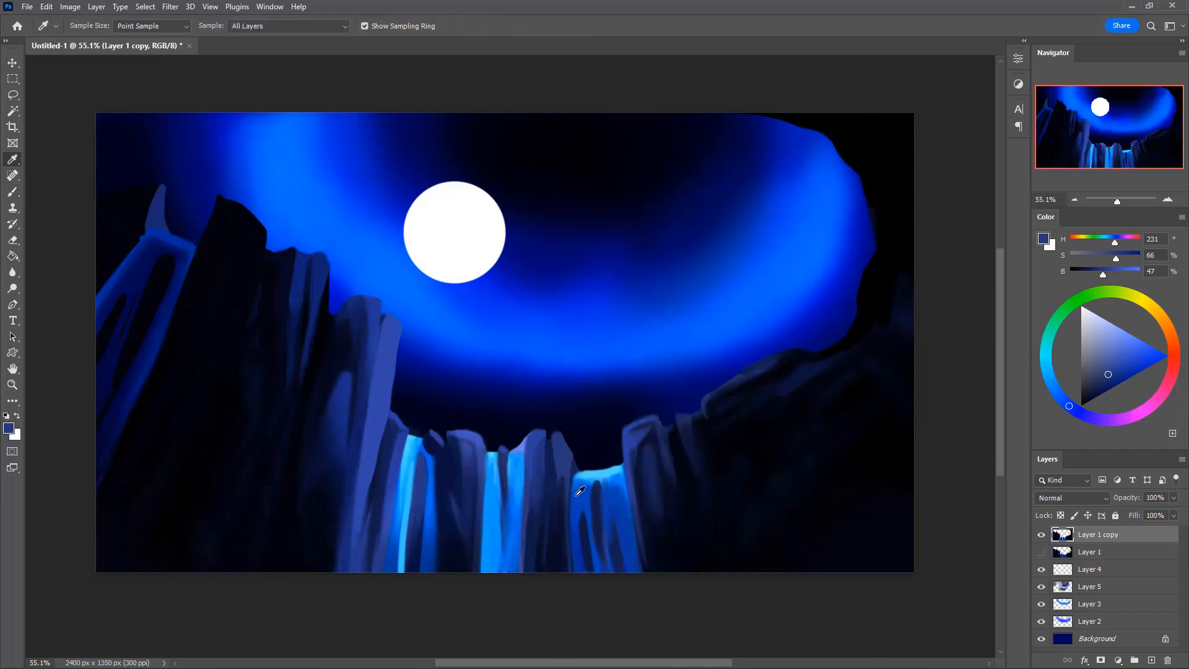
Sample the bright blue and repaint the right strand of the middle waterfall with a 35 px brush at 100% opacity
left_click(521, 483, "alt")
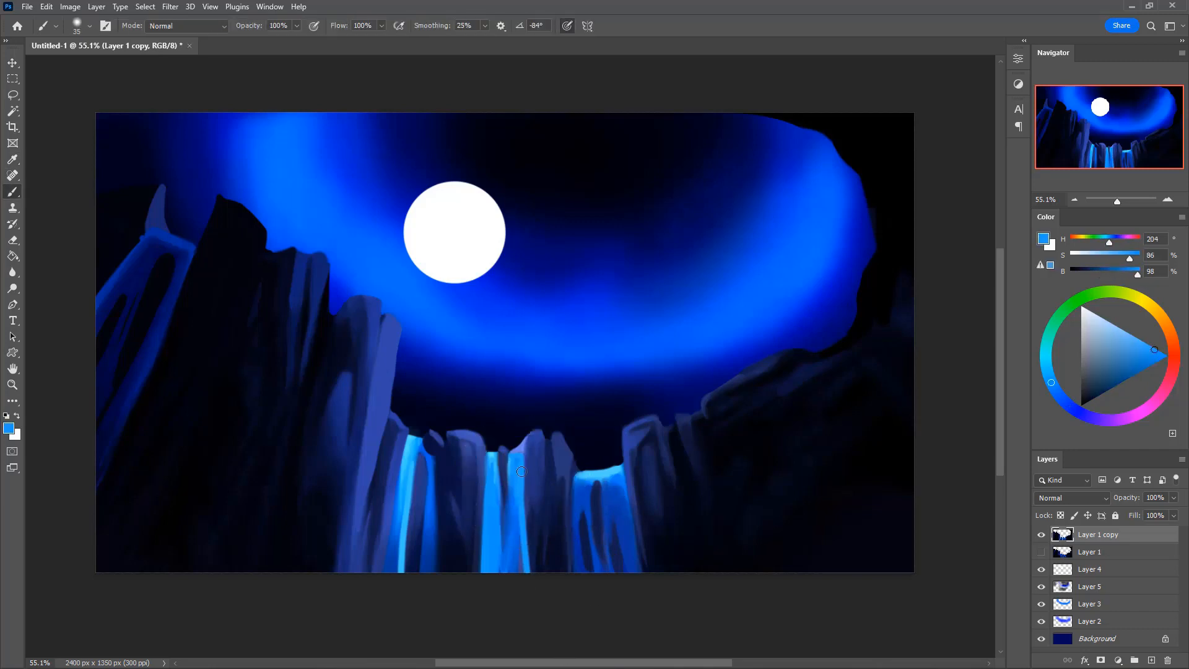
left_click_drag(521, 472, 528, 570)
left_click_drag(518, 498, 519, 561)
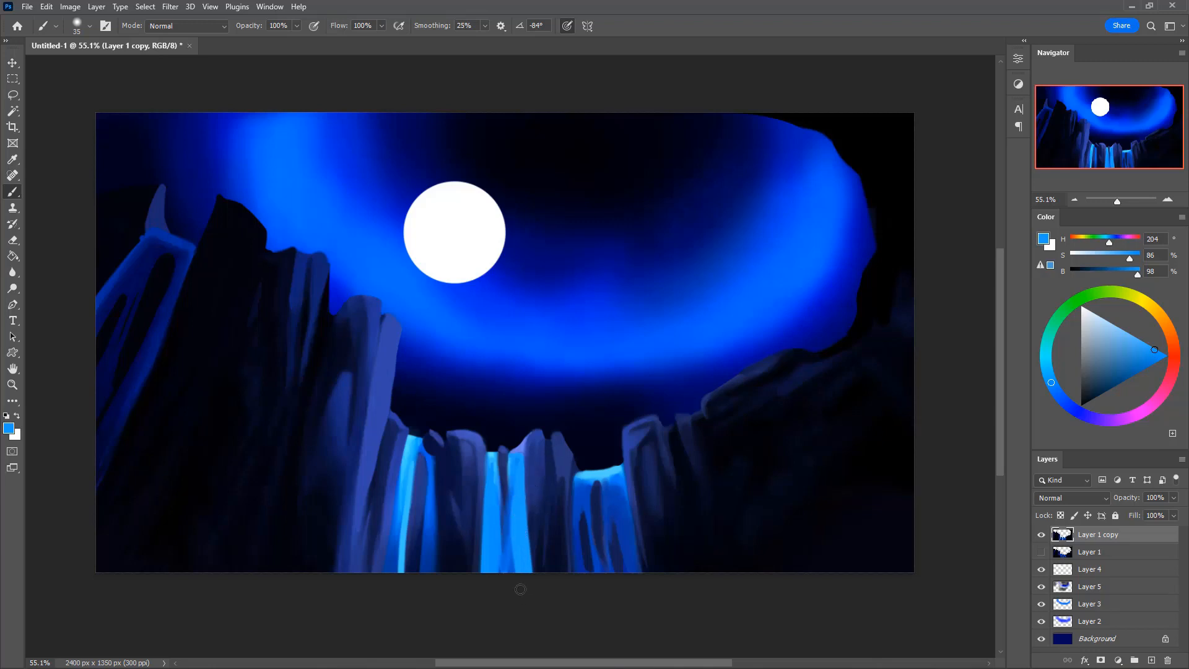
left_click_drag(518, 484, 516, 596)
Blend deeper blue and light cyan streaks into the middle waterfall's right strand at 30% opacity with 30 to 45 px brushes
left_click(513, 516, "alt")
key("3")
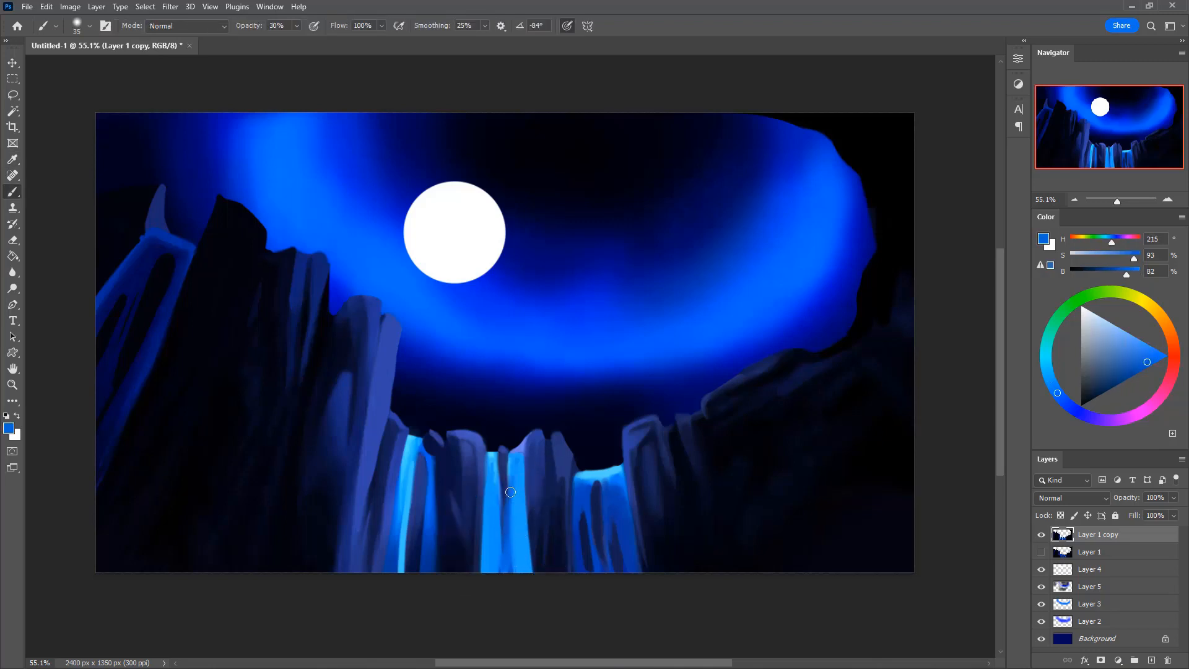
mouse_move(516, 481)
left_mouse_down()
mouse_move(504, 557)
mouse_move(495, 482)
mouse_move(515, 552)
mouse_move(502, 569)
mouse_move(523, 485)
mouse_move(518, 551)
left_mouse_up()
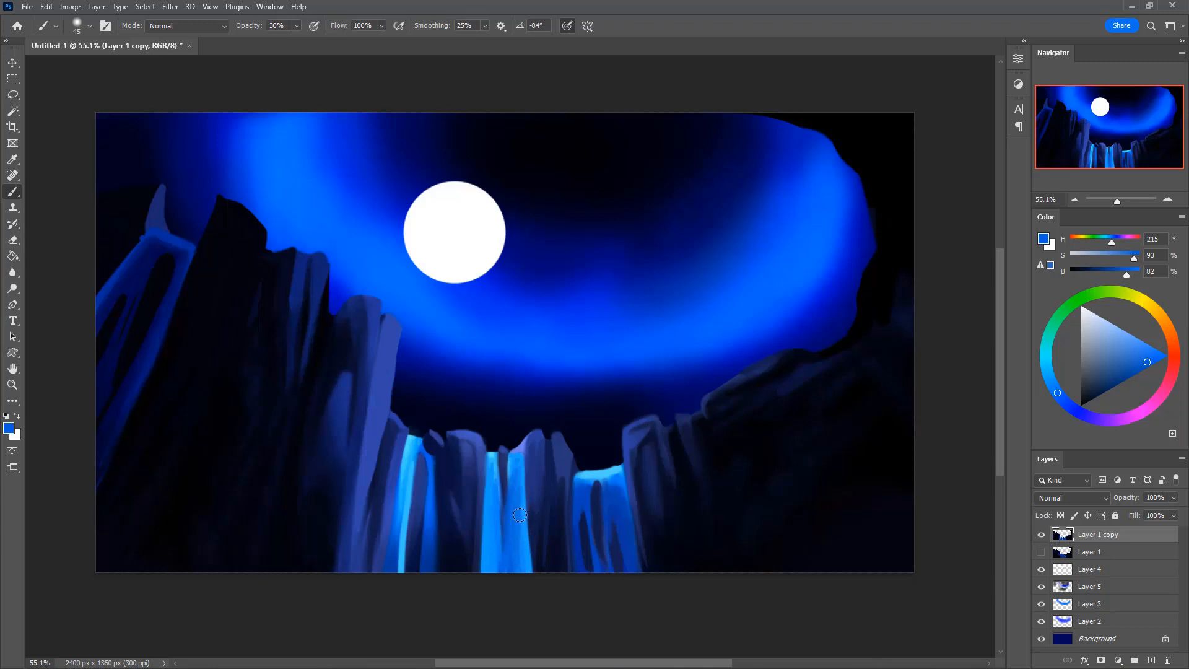
key("bracketleft")
left_click(507, 463, "alt")
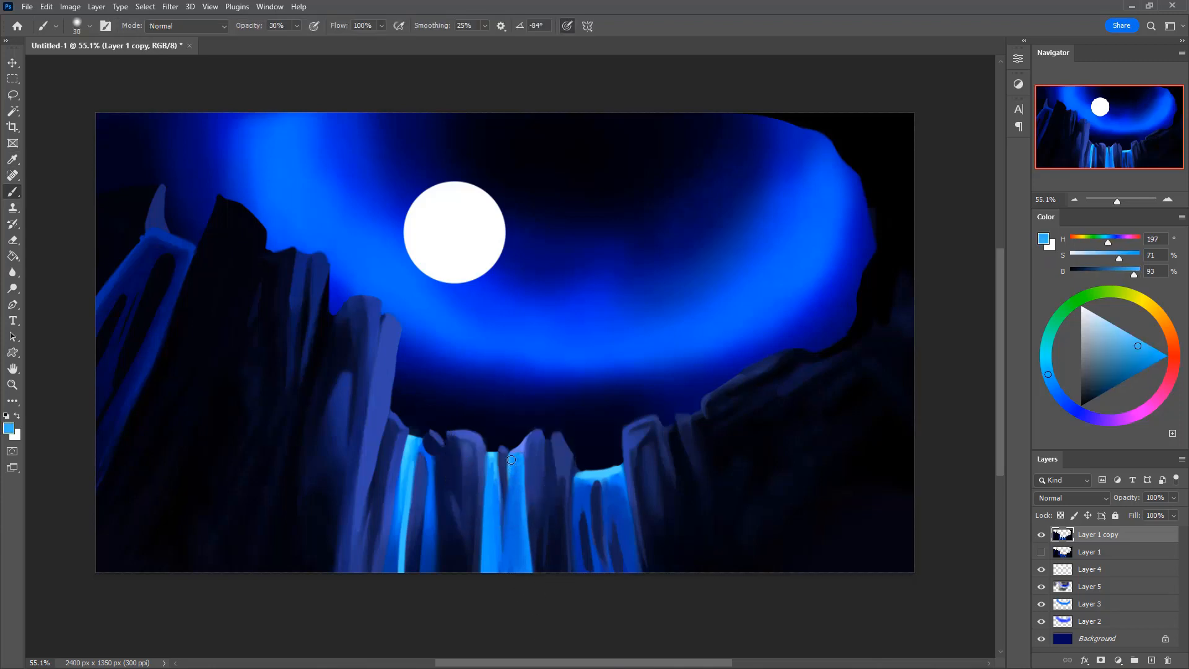
key("bracketleft")
Sample the rock blue and repaint the column's left edge against the middle waterfall with a 40 px brush
left_click(527, 469, "alt")
key("0")
key("bracketright")
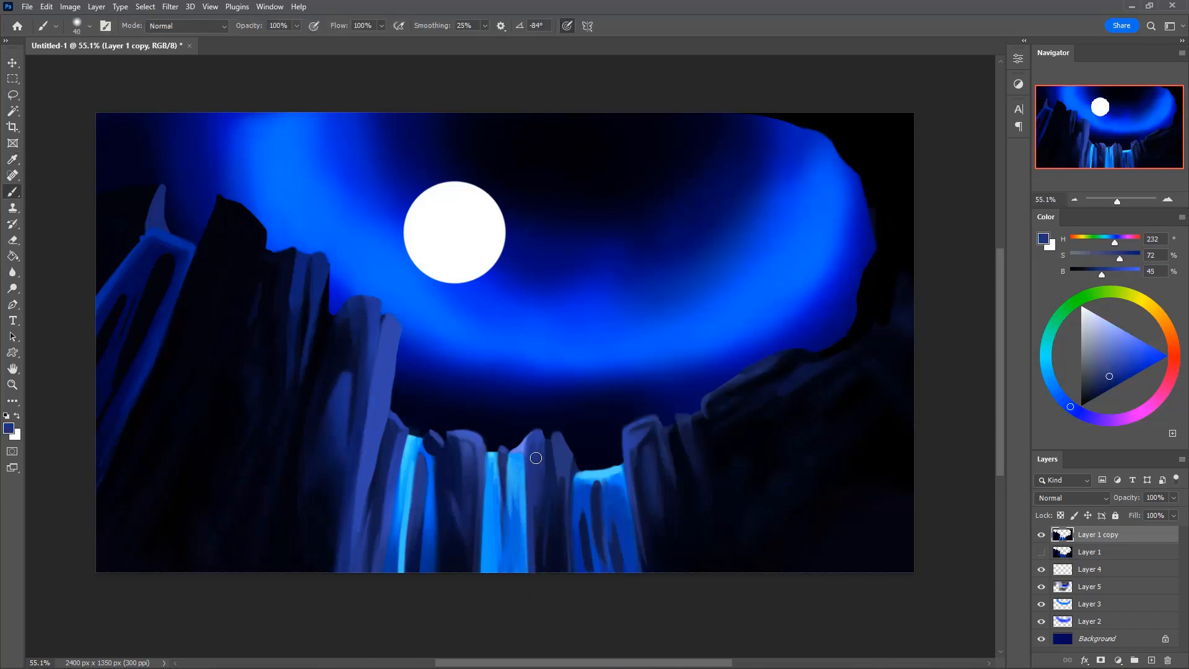
key("3")
key("0")
Paint and soften light rock-blue rims along both sides of the middle waterfall with 30 px strokes
key("bracketleft")
key("bracketleft")
left_click(483, 451, "alt")
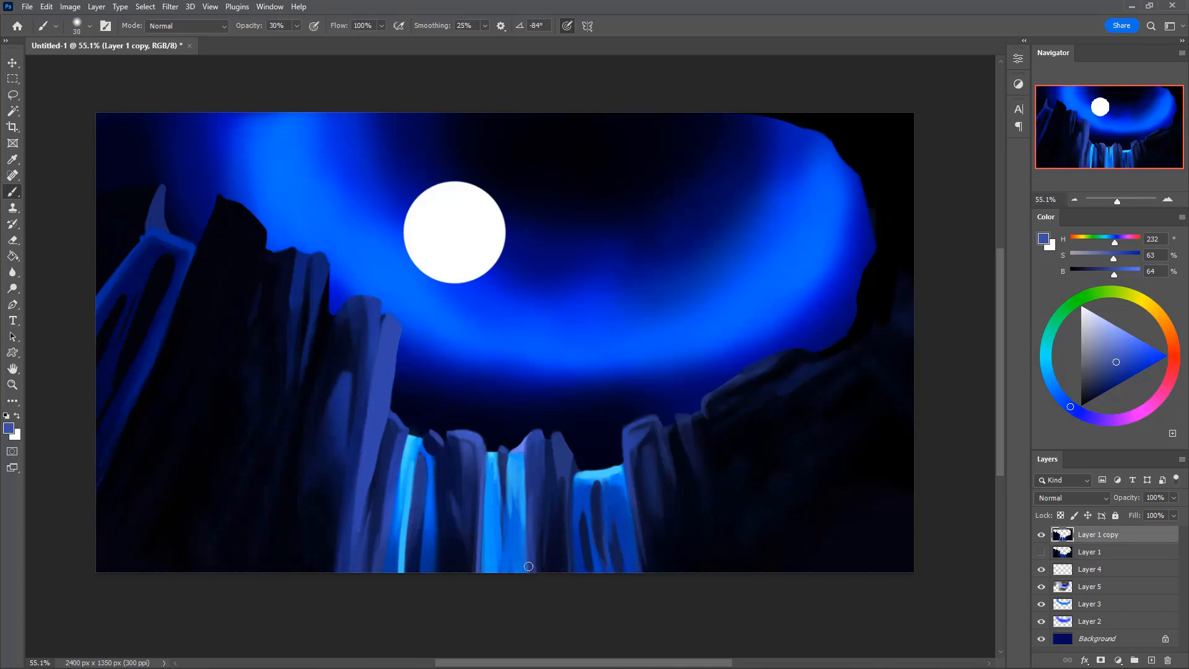
key("0")
left_click_drag(534, 499, 531, 576)
key("3")
left_click(483, 548, "alt")
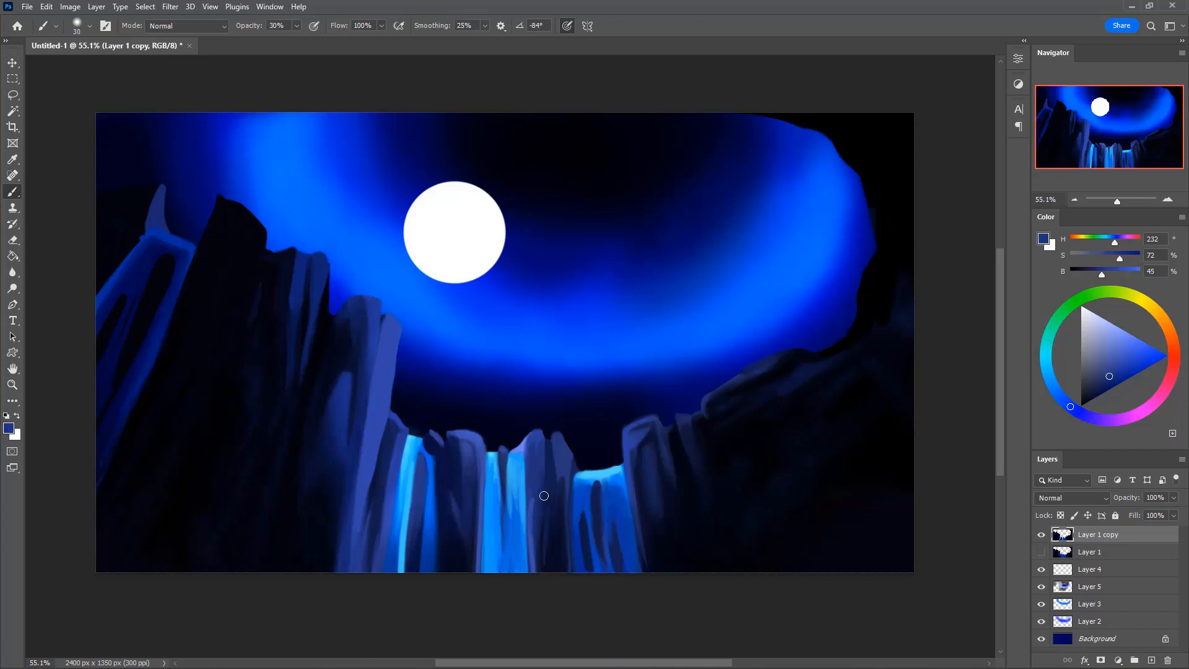
left_click_drag(532, 499, 532, 573)
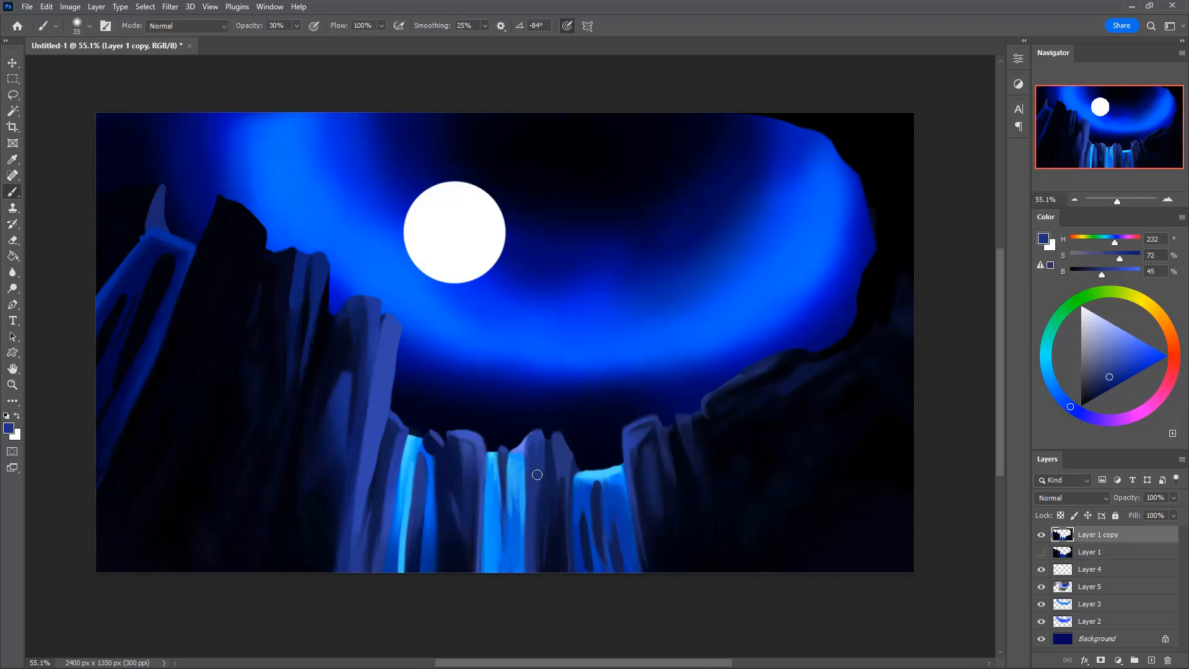
Sample darker rock blues and deepen the shading down the column right of the middle waterfall at 30% opacity
left_click(545, 491, "alt")
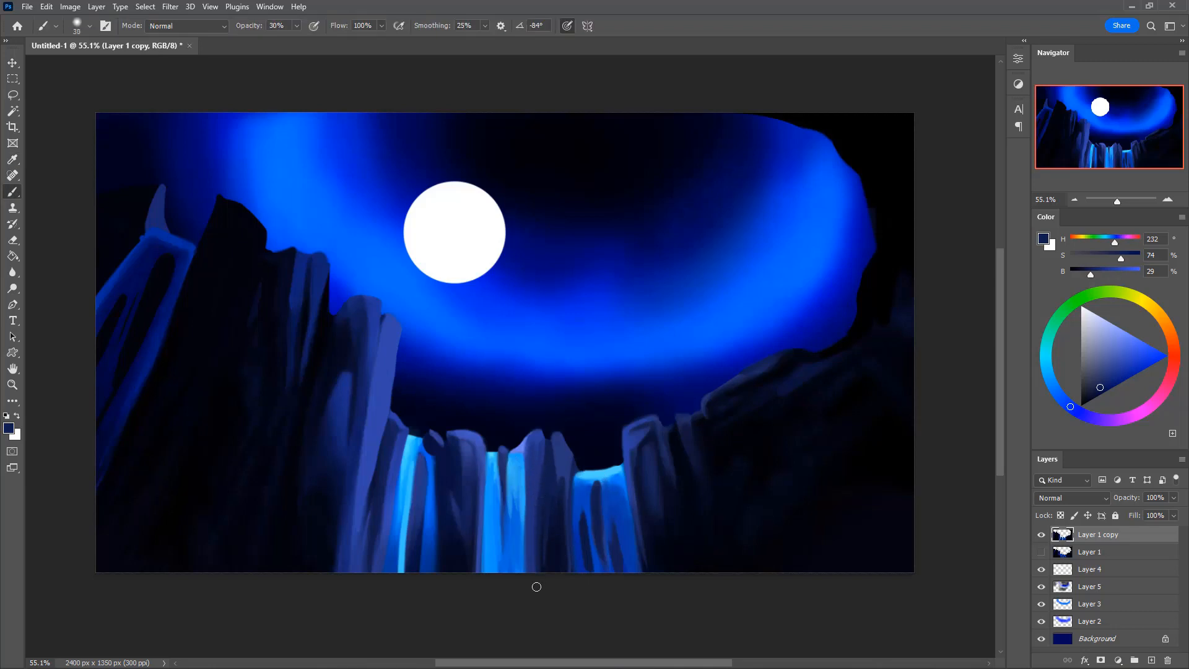
left_click(545, 473, "alt")
left_click(545, 478, "alt")
left_click(539, 451, "alt")
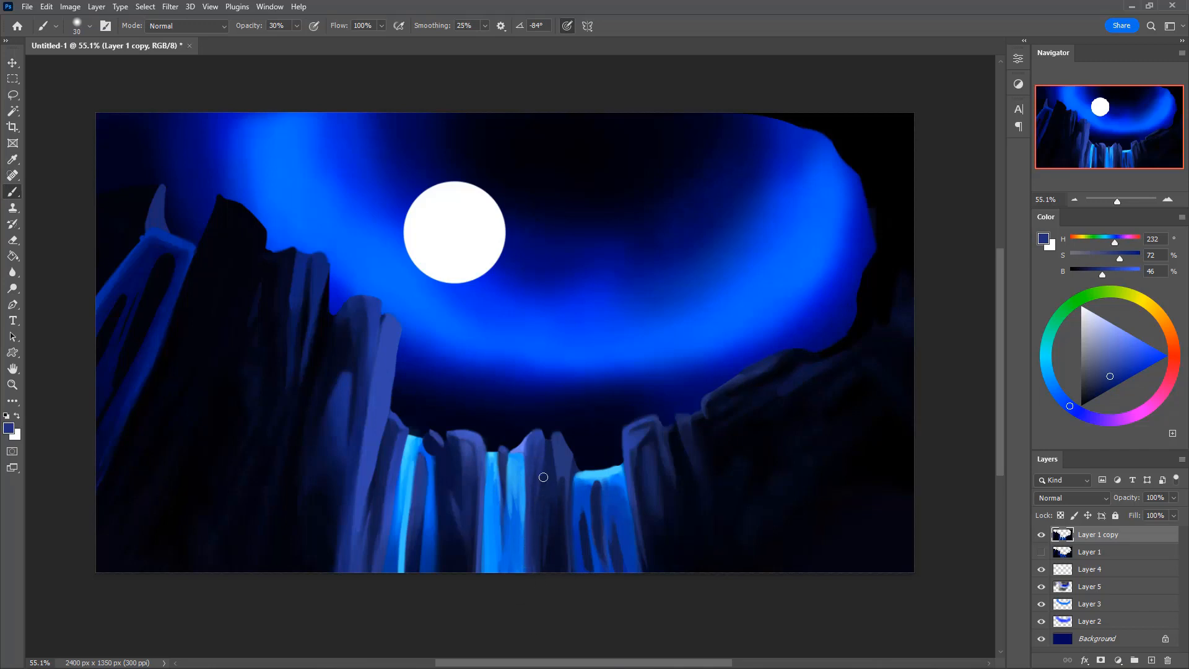
left_click(545, 454, "alt")
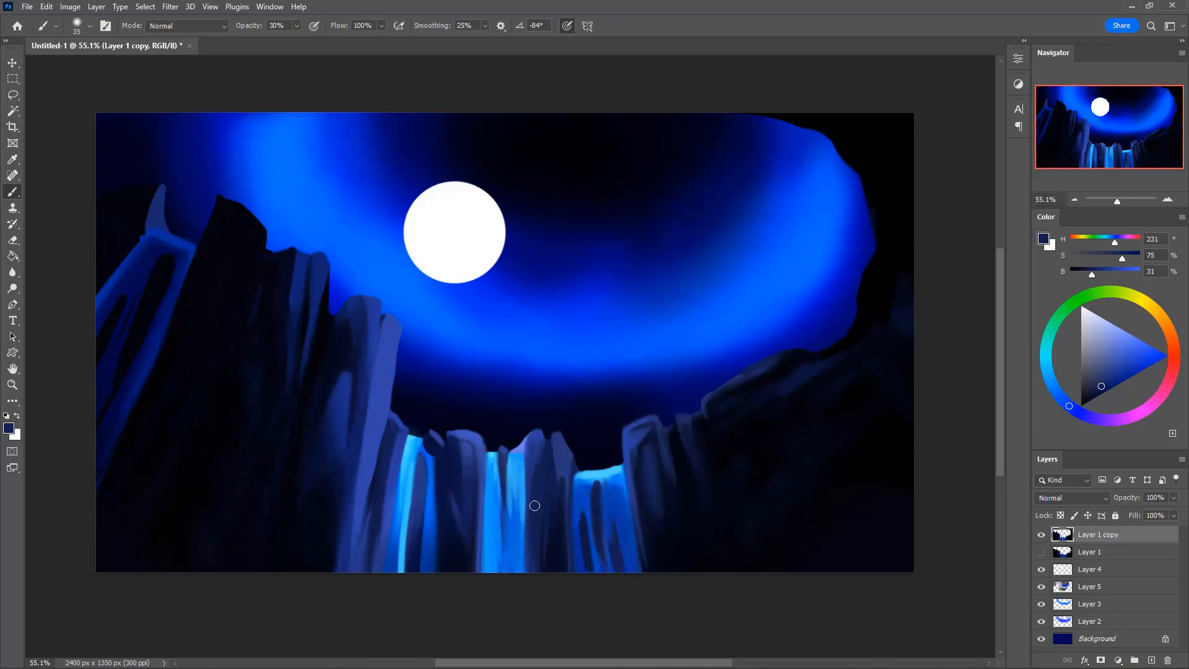
left_click(560, 526, "alt")
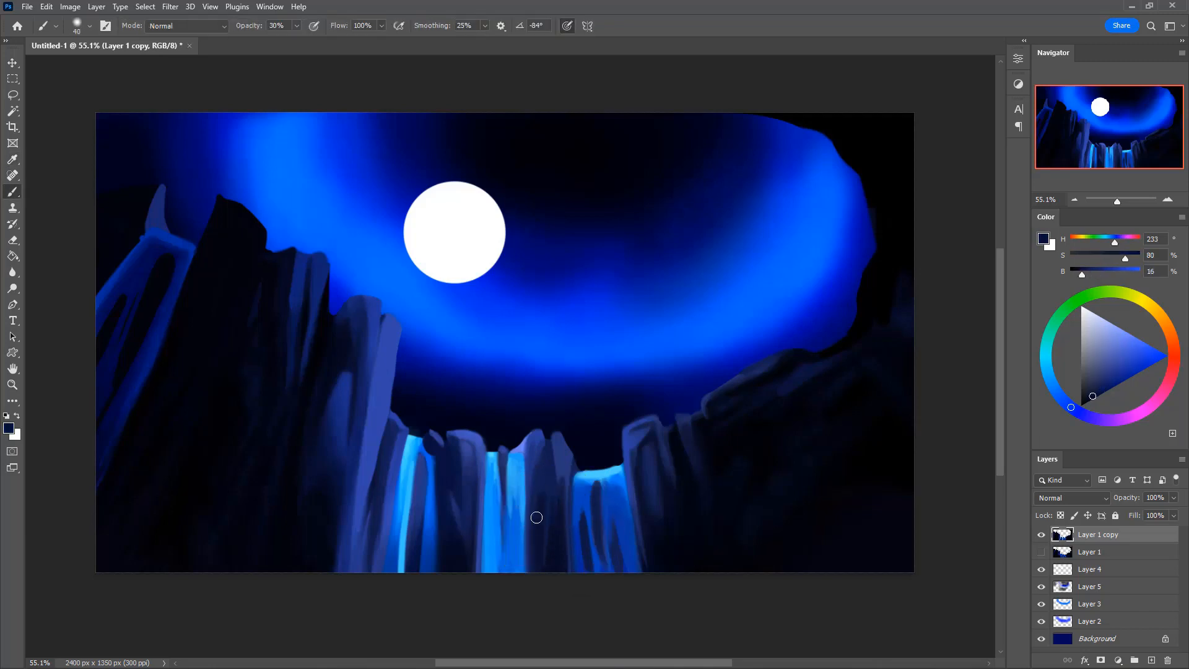
Sample mid and lighter blues from the column's upper part and blend its left face with 30 to 35 px brushes
key("i")
left_click(549, 469)
key("b")
left_click(540, 460, "alt")
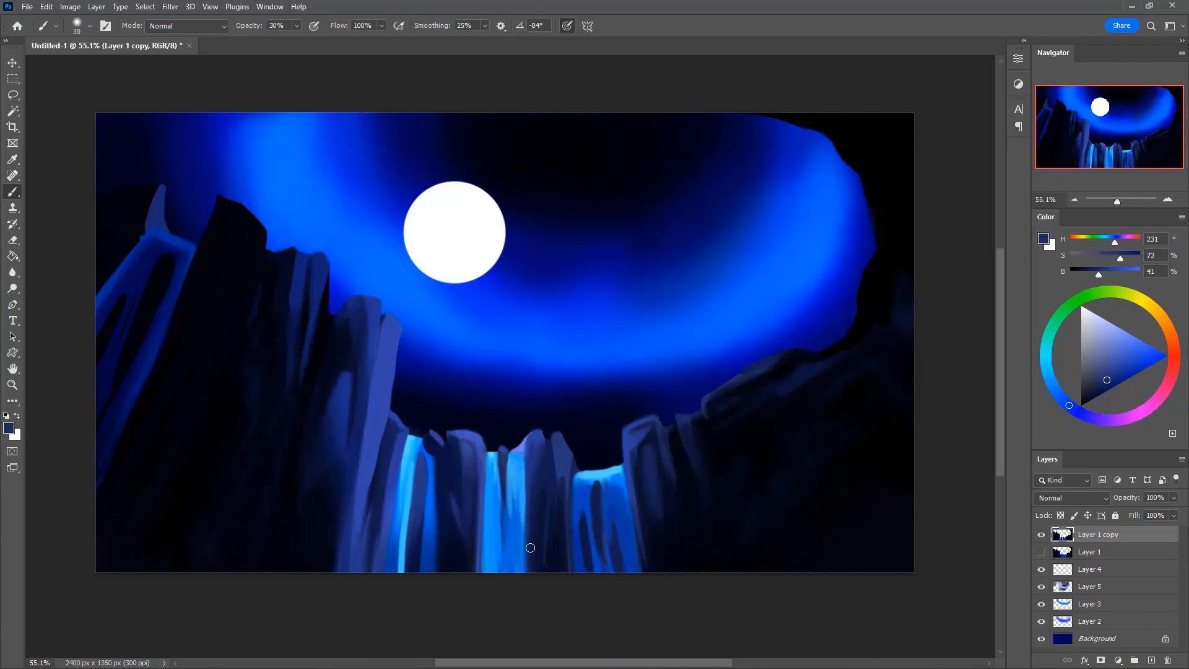
left_click(543, 458, "alt")
left_click(545, 482, "alt")
left_click(542, 438, "alt")
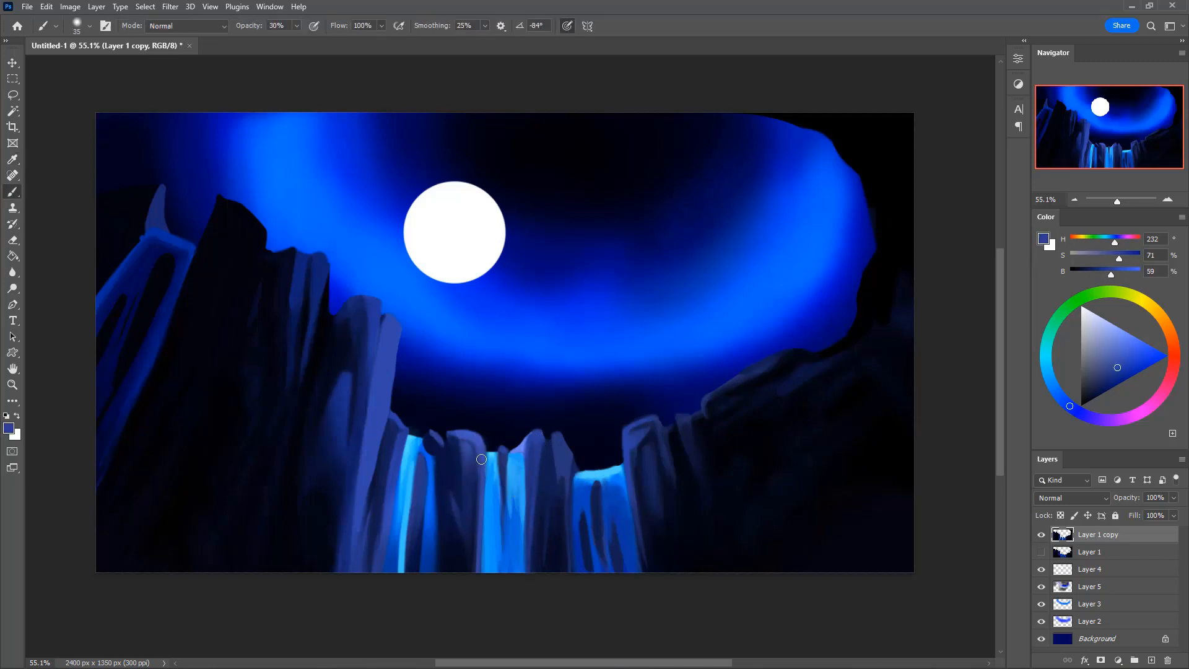
Shade the column right of the middle waterfall with sampled light and dark rock blues, and trim its top with a 20 px Eraser
left_click(567, 473, "alt")
key("0")
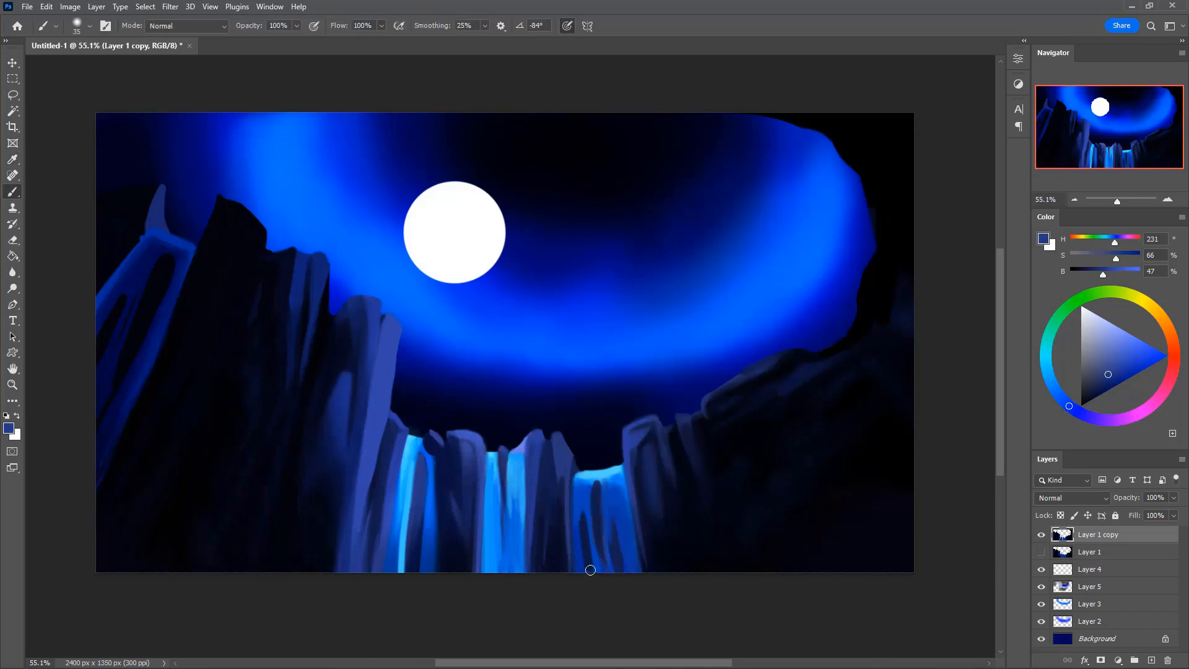
left_click(560, 547, "alt")
key("3")
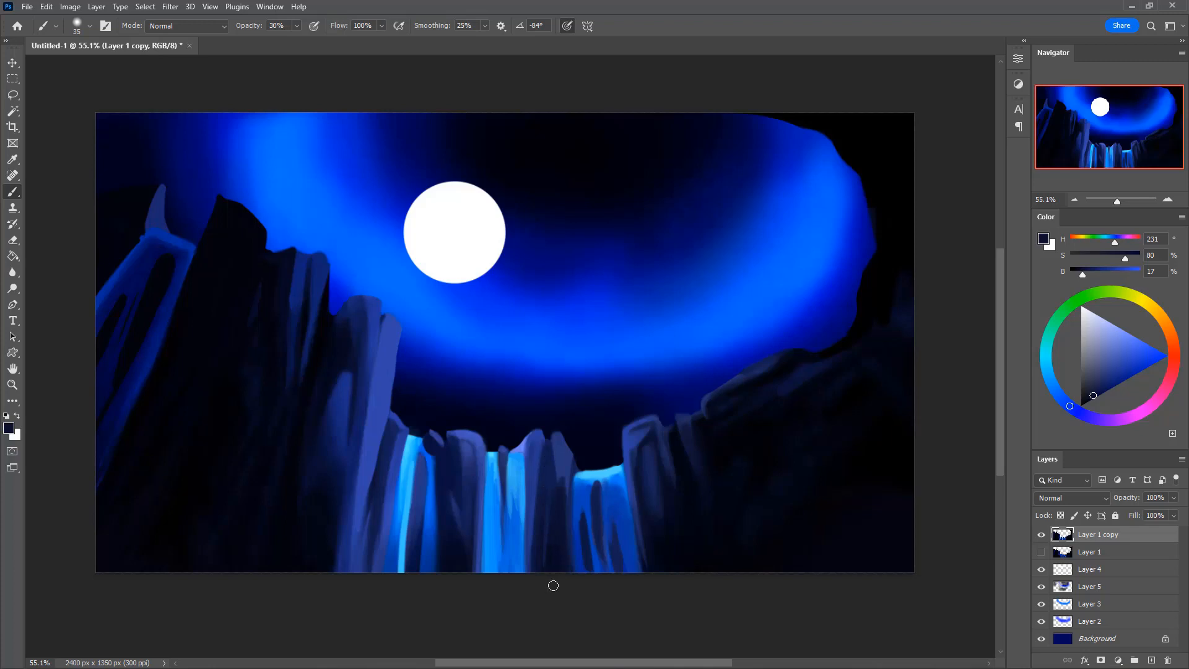
left_click(550, 445, "alt")
key("e")
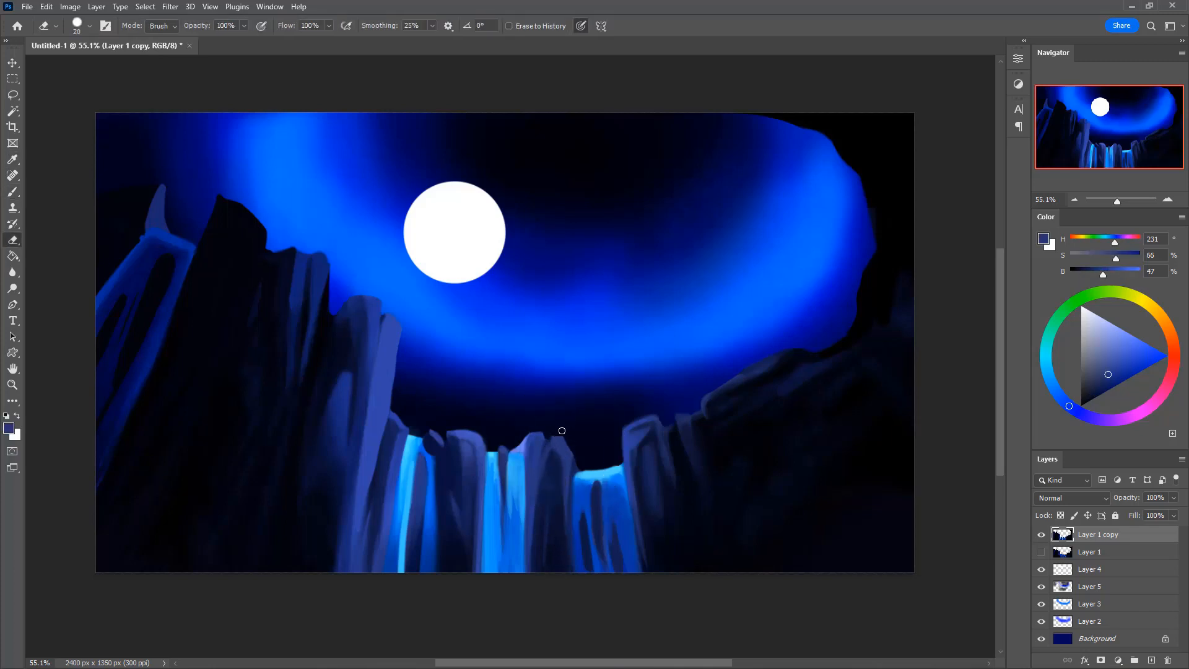
left_click(560, 462, "alt")
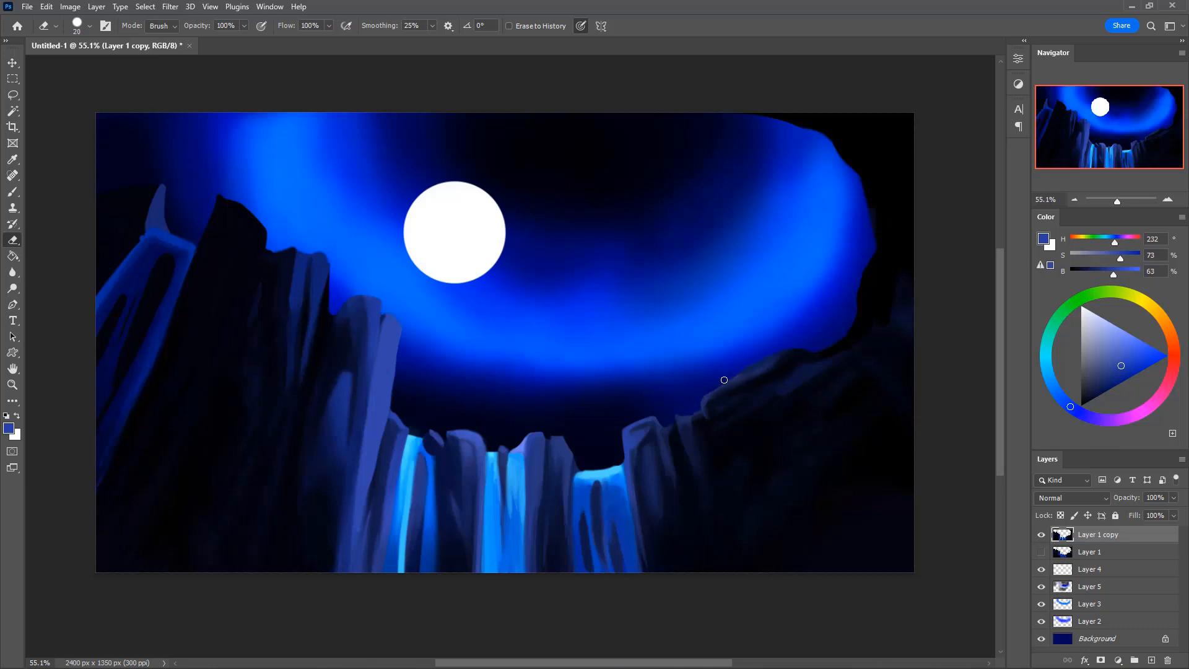
Trim the right cliff's ridge with a 25 px Eraser, and try a sampled rock-blue rim stroke along it with a 20 px brush
left_click_drag(729, 379, 773, 356)
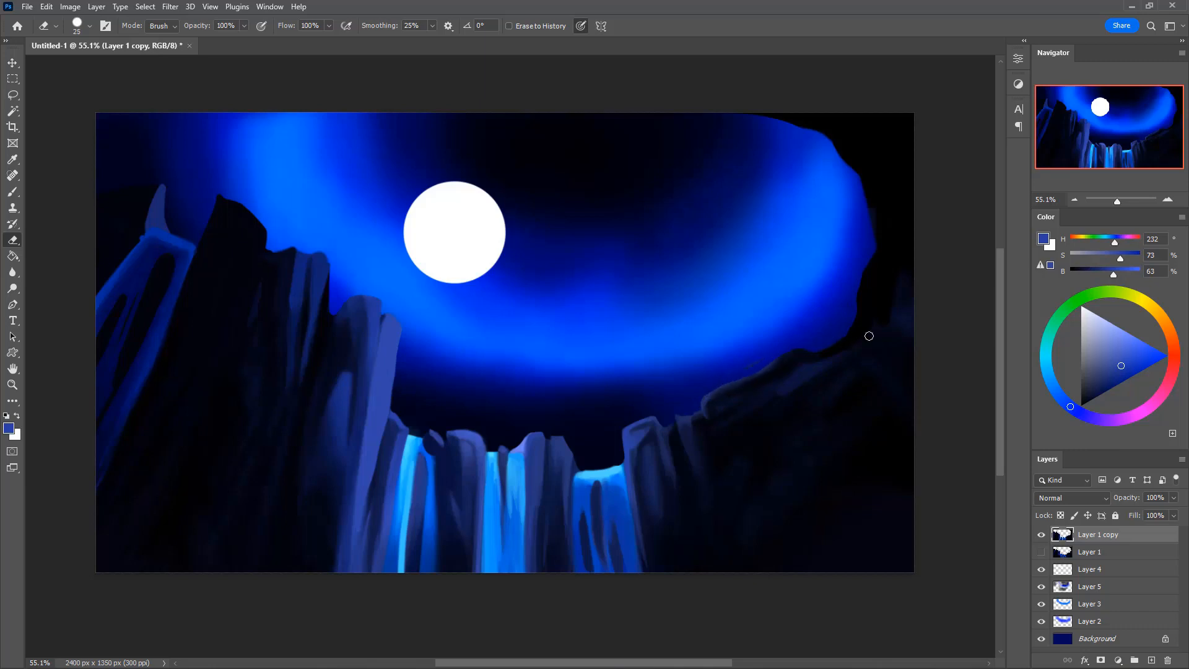
key("i")
left_click(710, 397)
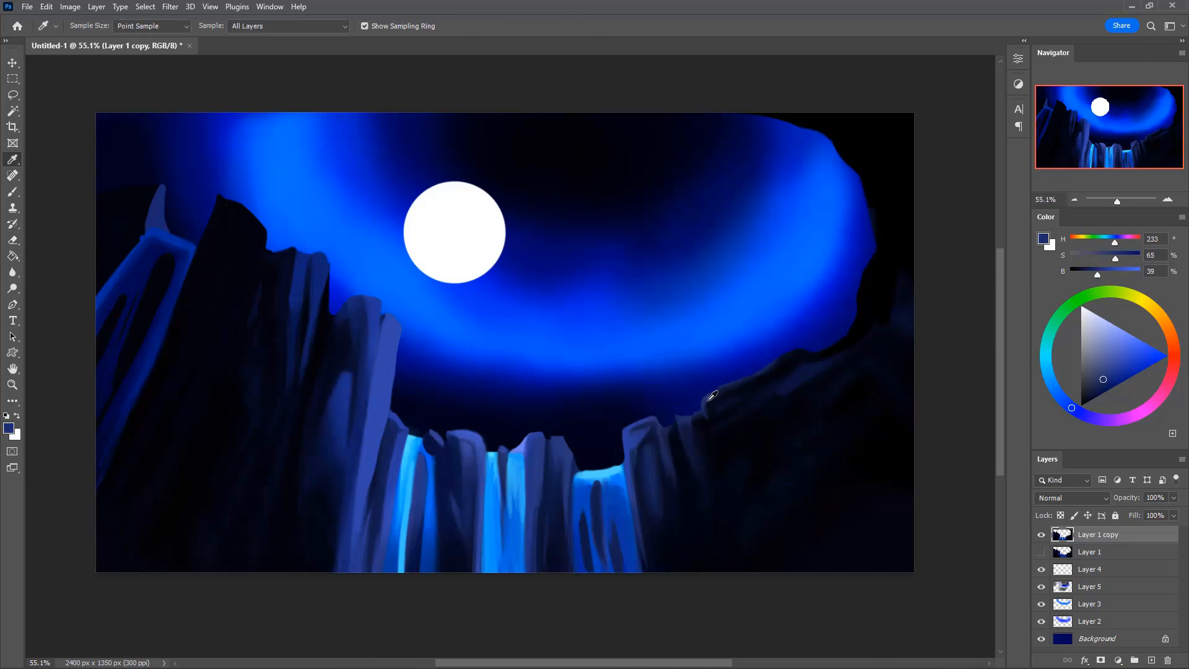
key("b")
left_click_drag(730, 381, 712, 409)
key("ctrl+z")
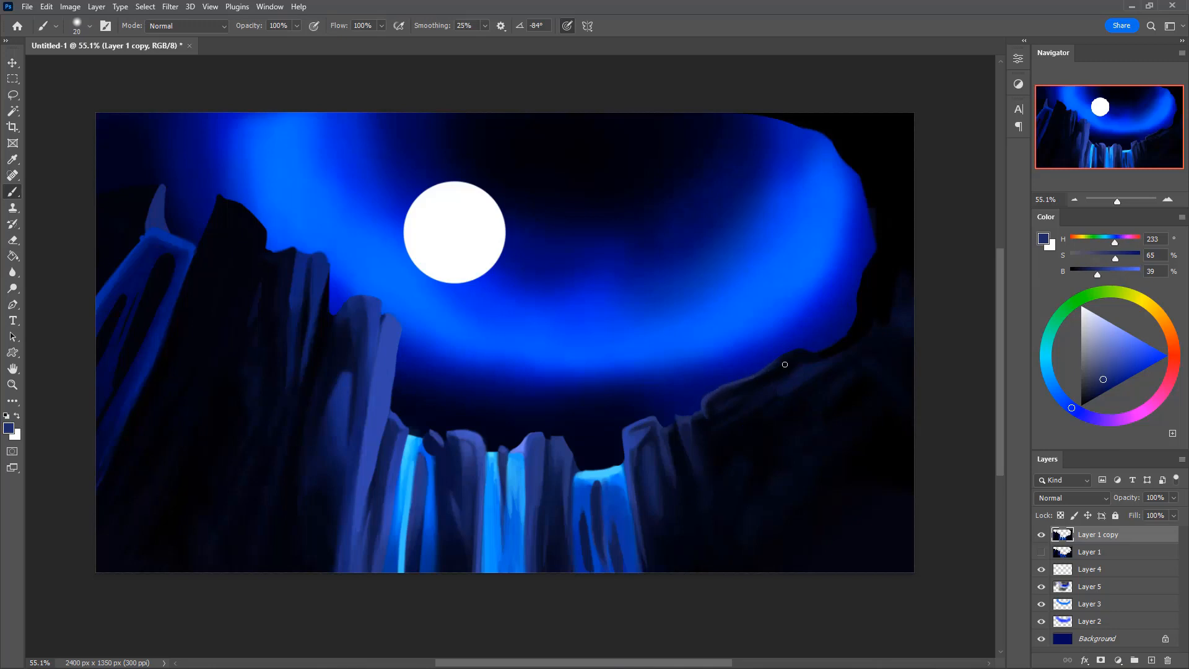
Refine the right cliff's ridge and repaint its rim and shadows with sampled dark and mid rock blues, using 25 to 40 px brushes
key("e")
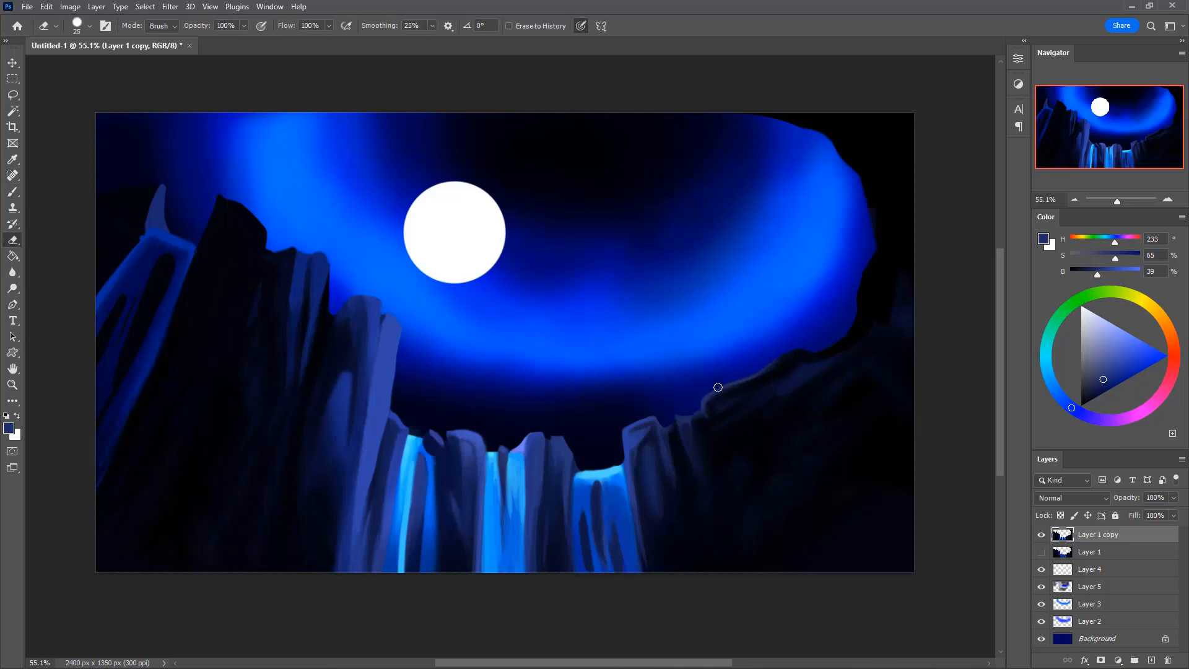
key("b")
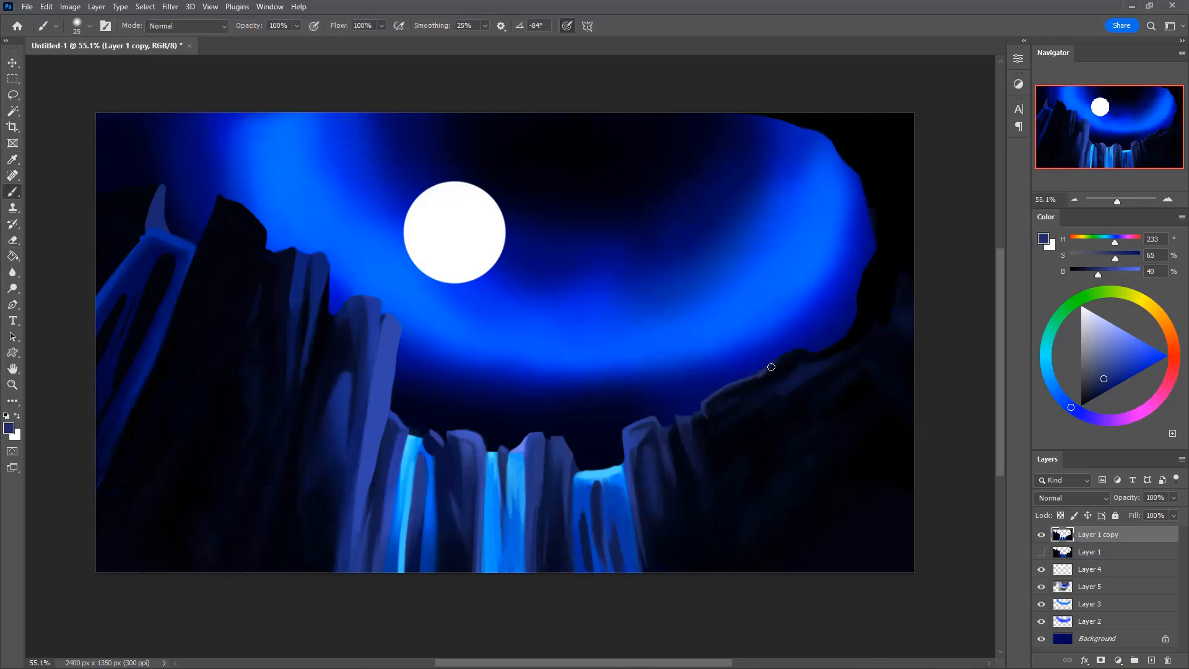
key("bracketright")
left_click(755, 382, "alt")
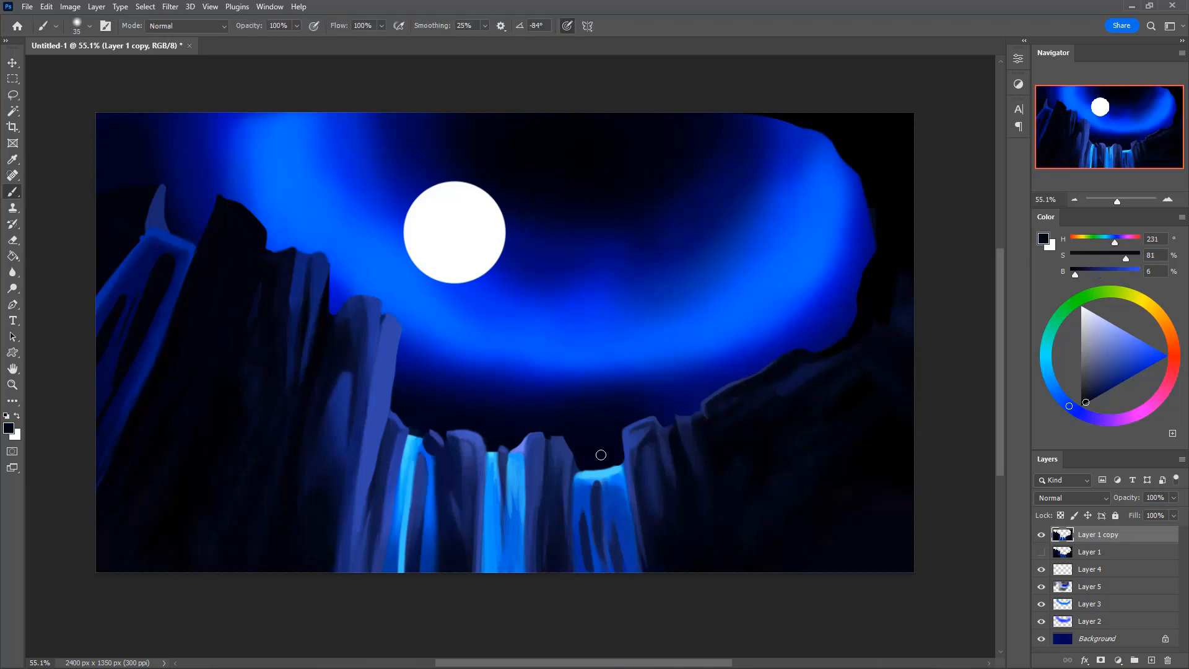
key("bracketright")
left_click(711, 398, "alt")
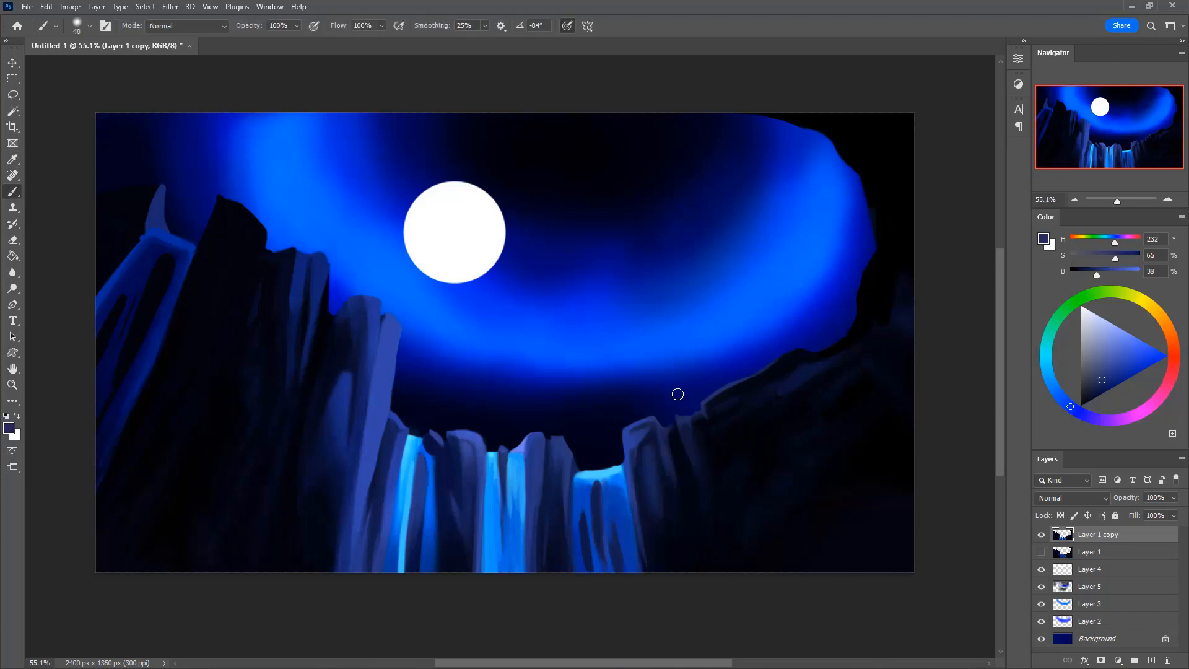
key("bracketleft")
left_click(629, 432, "alt")
left_click_drag(716, 393, 761, 372)
Darken the outer cliffs with default black under locked transparency, and carve the left cliff's stepped top into a slope with a 45 px Eraser
key("d")
key("e")
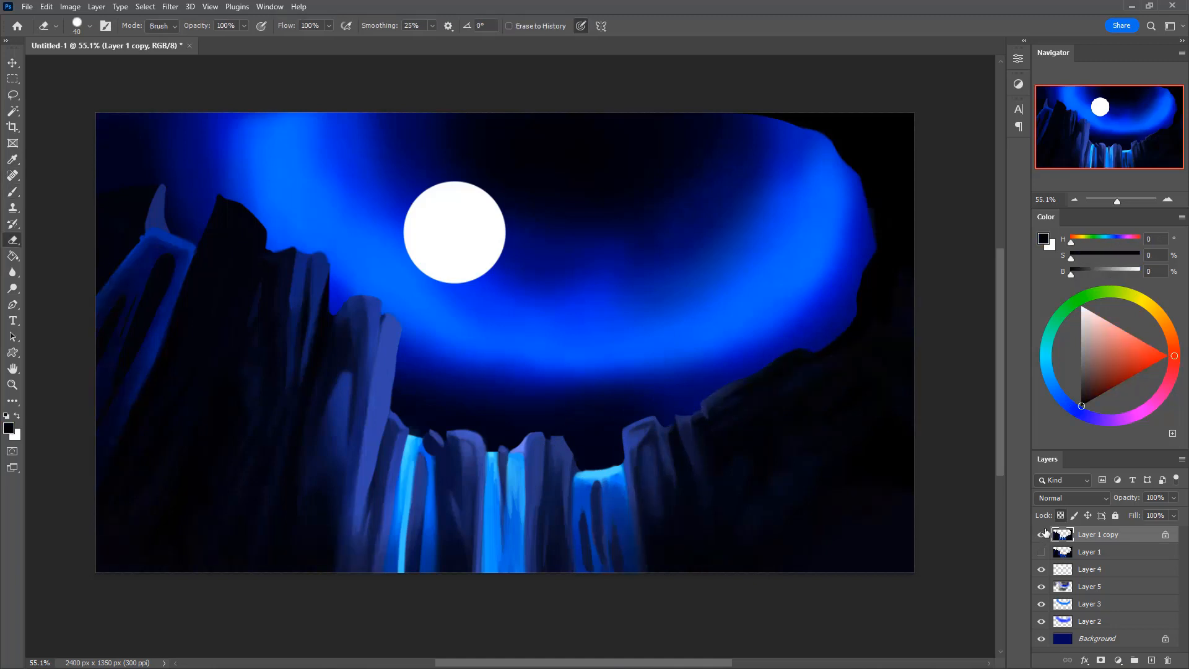
key("bracketright")
mouse_move(328, 280)
left_mouse_down()
mouse_move(291, 248)
mouse_move(329, 281)
left_mouse_up()
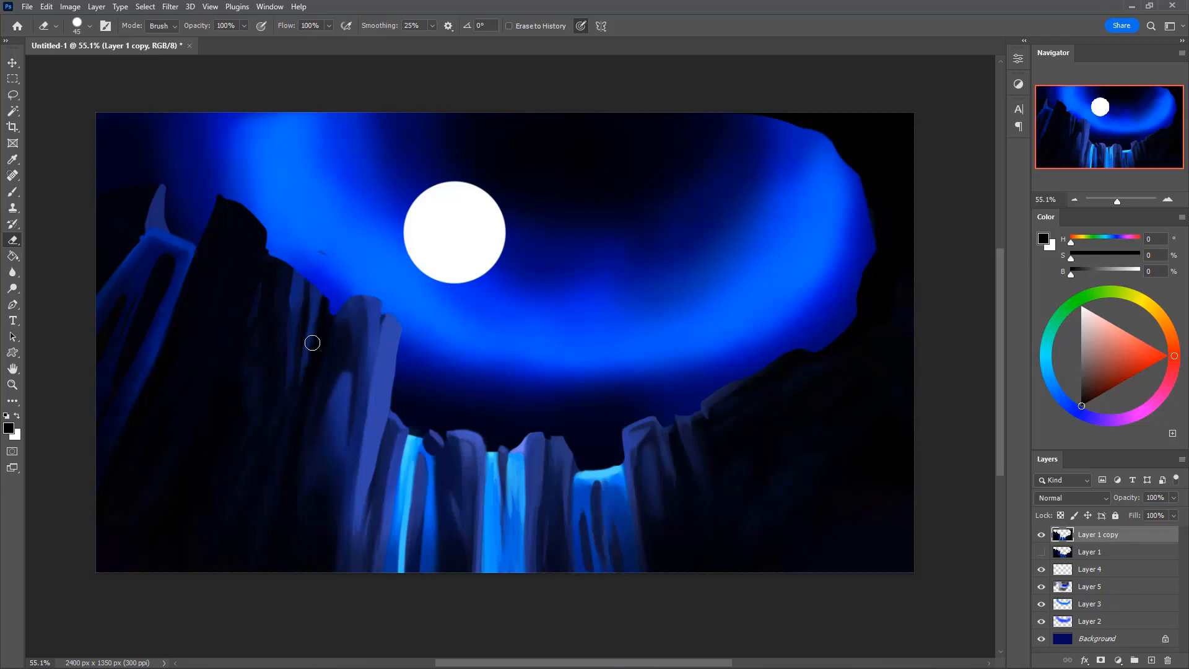
Sample near-black blues from the left cliff and soften its upper face with 70 to 90 px strokes at 10 to 30% opacity
key("i")
left_click(276, 300)
key("b")
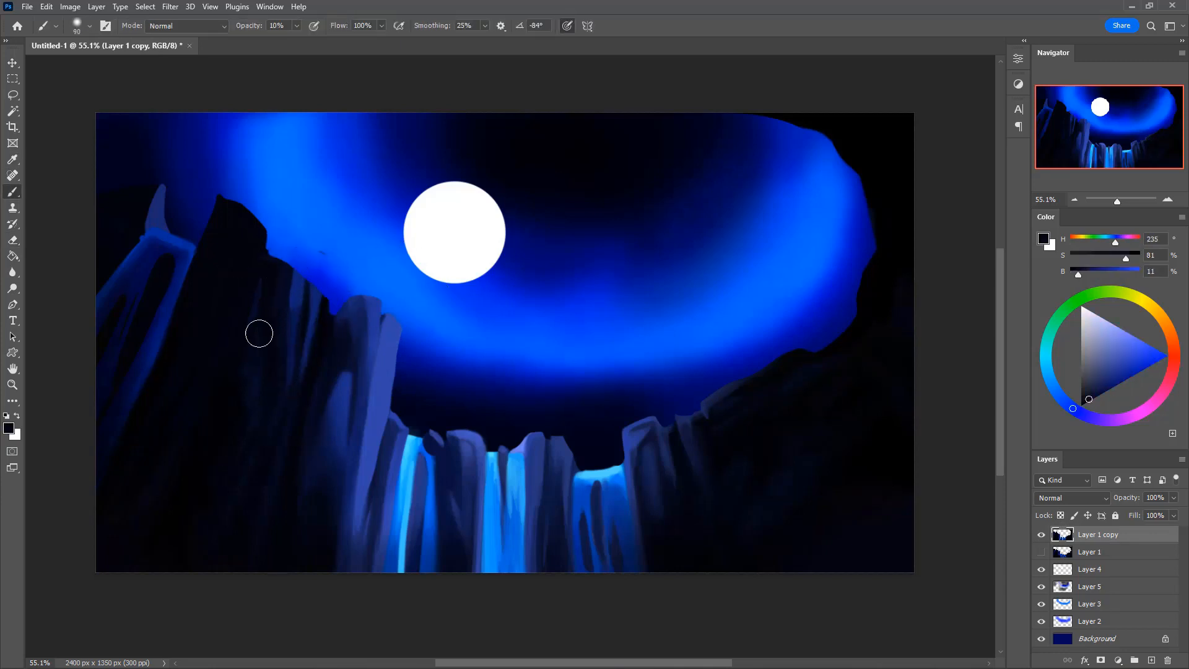
left_click(282, 300, "alt")
key("bracketleft")
key("bracketleft")
left_click(260, 270, "alt")
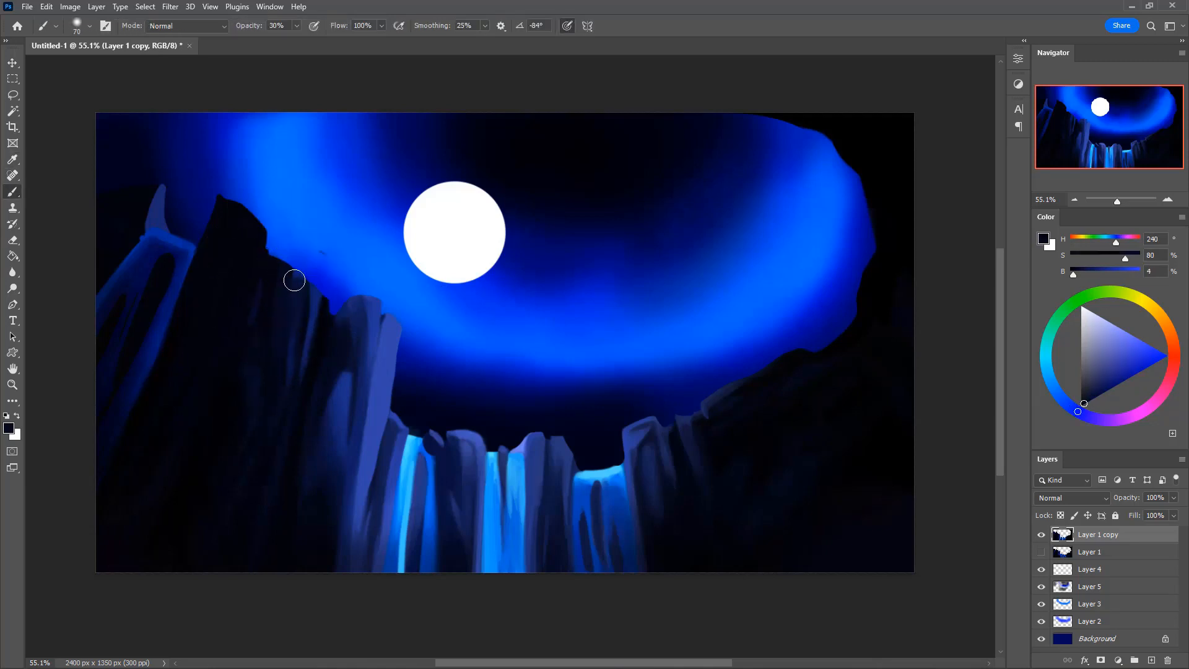
Sample dark blues from the left cliff's upper face and repaint the rock between its peak and the tall light column
key("i")
left_click(283, 281)
key("alt")
left_click(328, 326, "alt")
left_click_drag(311, 301, 302, 327)
key("bracketright")
key("bracketright")
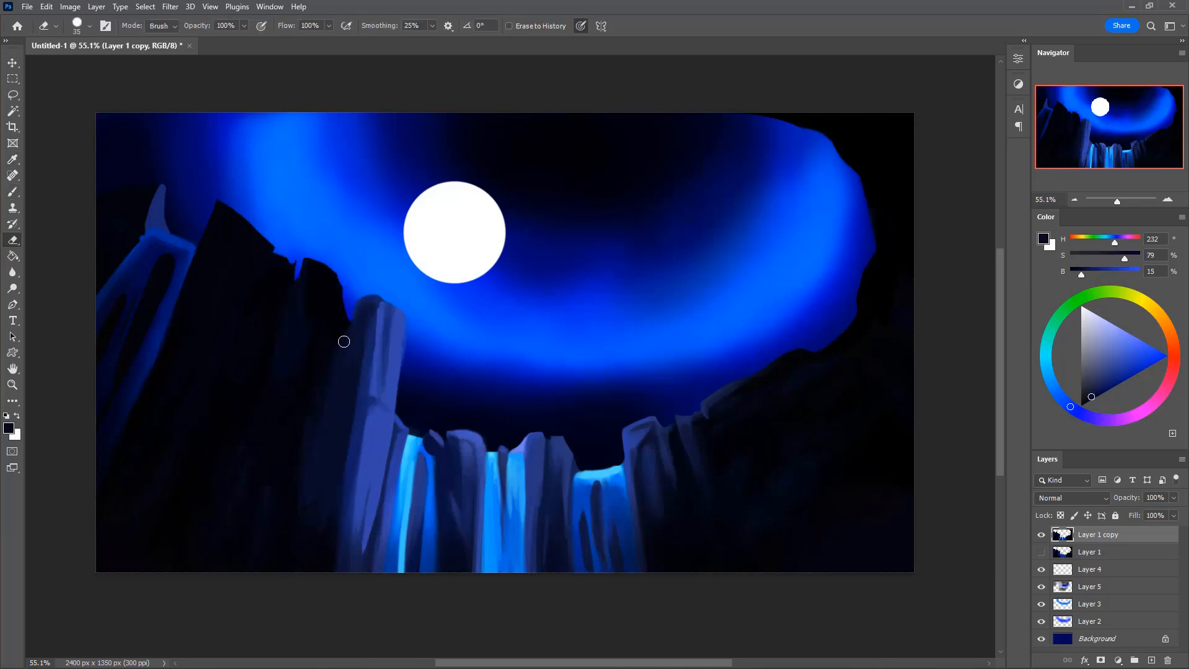
Sample near-black blue and paint the dark peak left of the tall light column with a brush at 100% opacity
key("b")
left_click(328, 281, "alt")
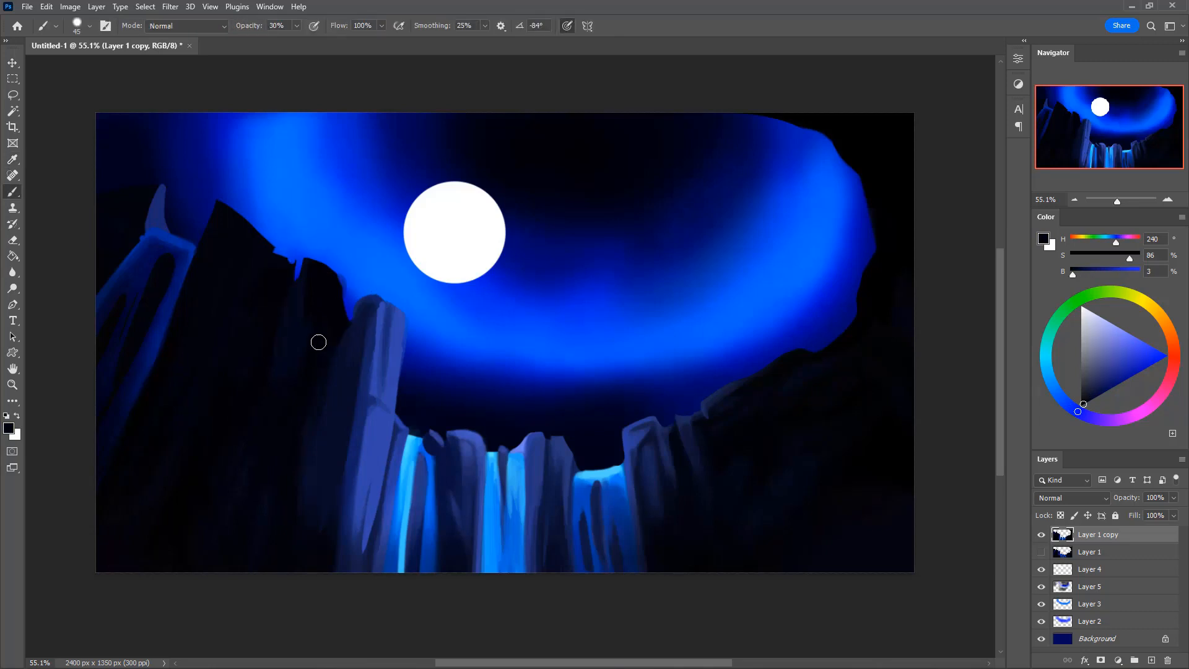
key("0")
key("bracketleft")
left_click_drag(340, 280, 313, 351)
left_click_drag(339, 303, 333, 331)
key("e")
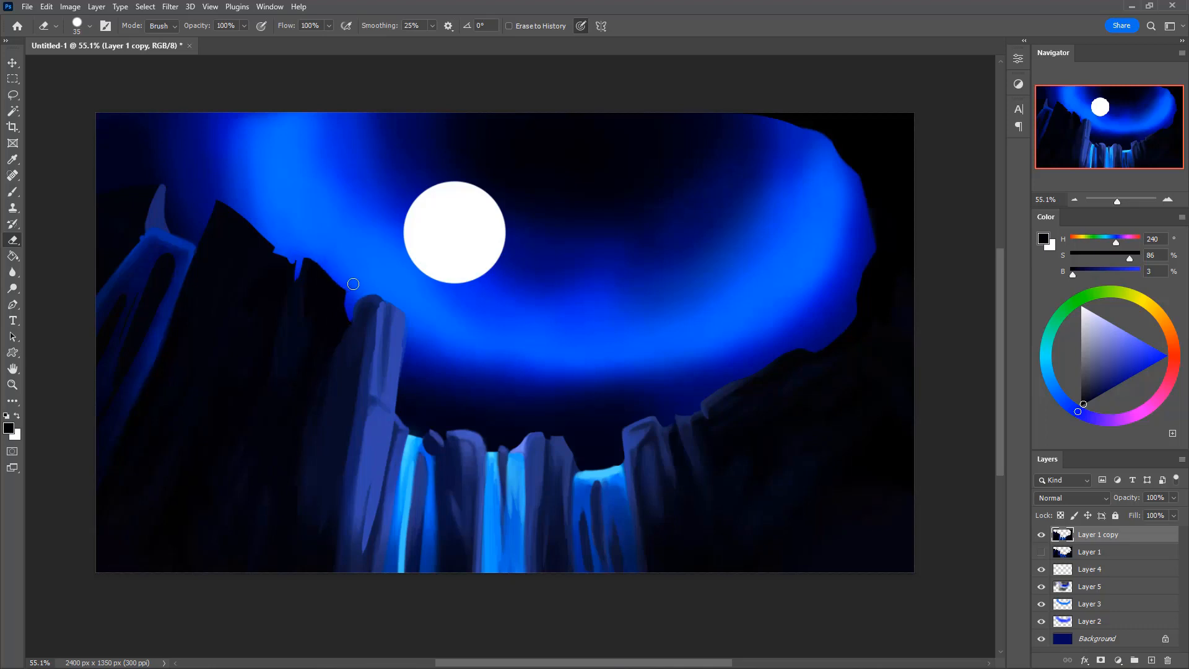
Reshape the dark peak beside the tall light column, filling it with a 45 px brush and trimming its edge with a 35 px Eraser
left_click_drag(337, 278, 345, 312)
key("ctrl+z")
key("b")
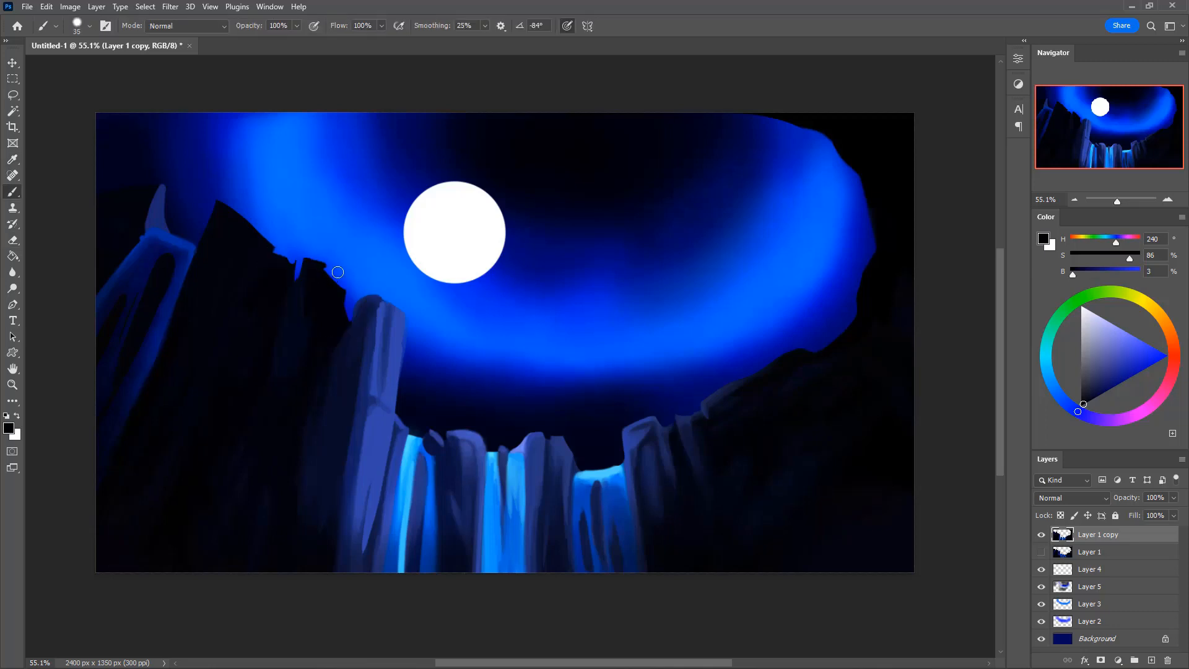
mouse_move(313, 260)
left_mouse_down()
mouse_move(337, 285)
mouse_move(333, 257)
mouse_move(338, 273)
left_mouse_up()
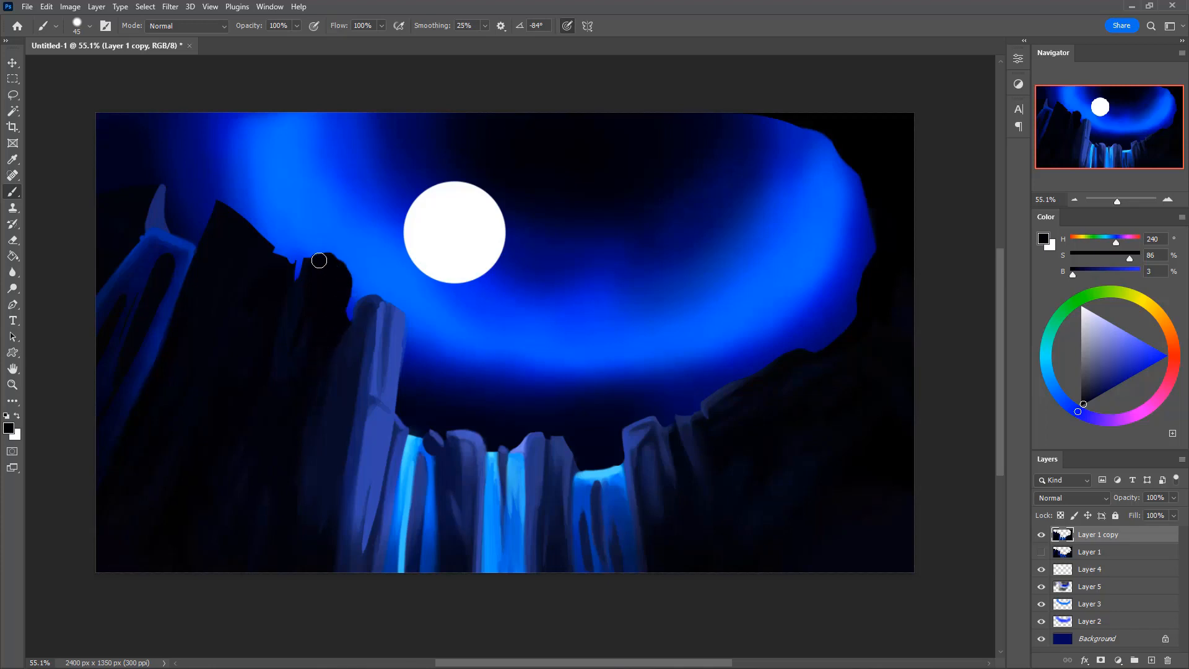
key("e")
mouse_move(351, 276)
left_mouse_down()
mouse_move(317, 248)
mouse_move(359, 278)
mouse_move(319, 249)
mouse_move(350, 285)
mouse_move(334, 253)
mouse_move(352, 297)
mouse_move(309, 379)
mouse_move(355, 267)
mouse_move(350, 291)
left_mouse_up()
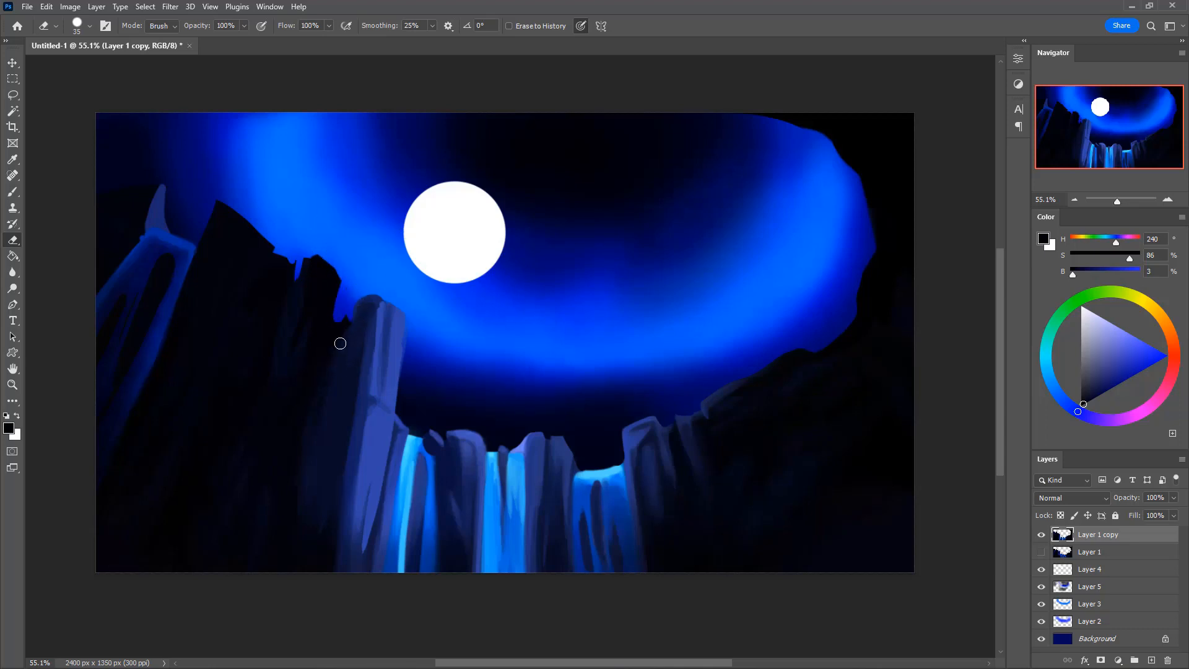
Sample dark blues near the tall light column's top and paint over the gap beside the dark peak at 100% opacity
key("b")
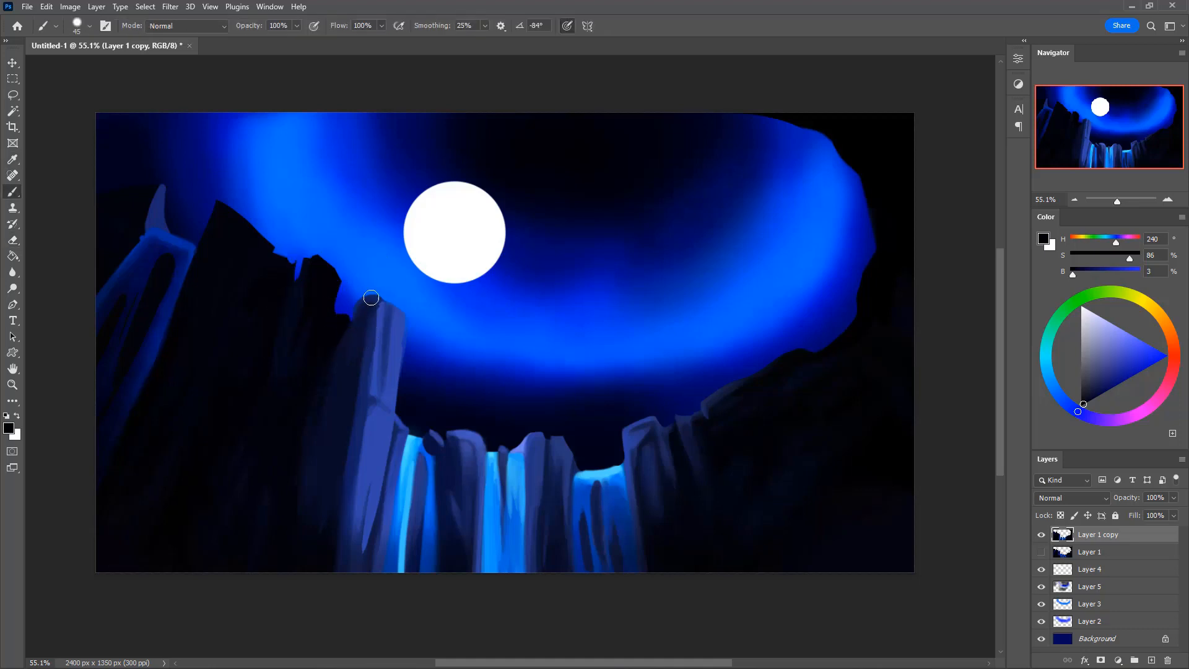
key("bracketleft")
key("3")
left_click(351, 327, "alt")
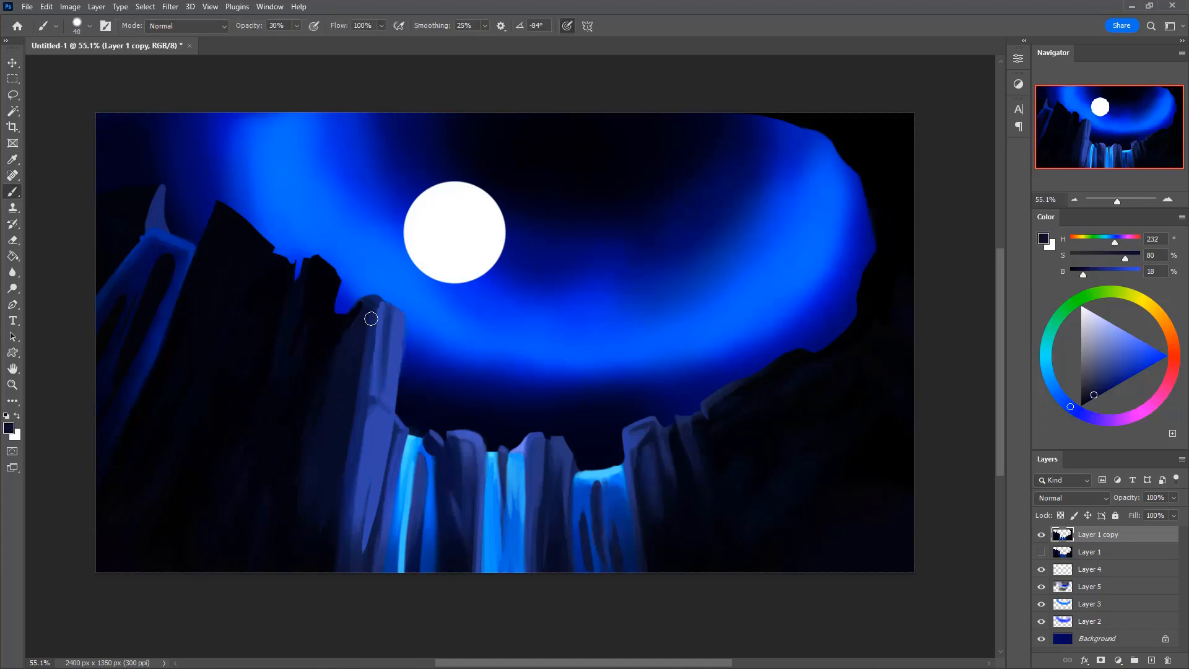
left_click(363, 307, "alt")
key("0")
left_click_drag(354, 307, 332, 306)
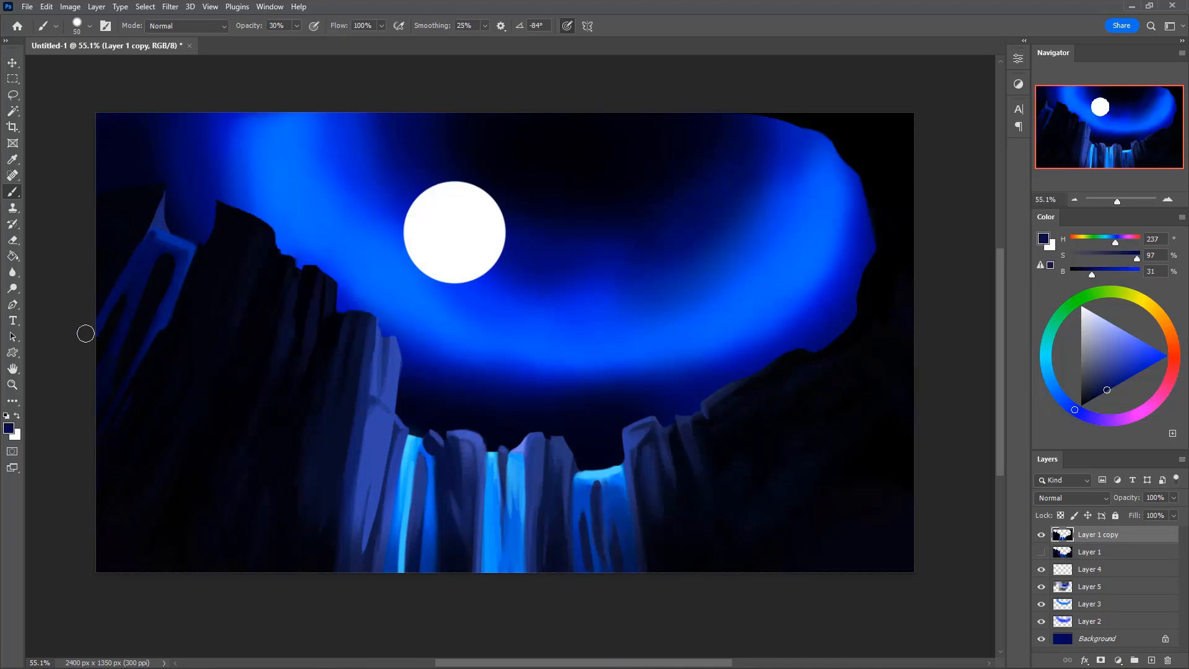
Sample near-black blue and repaint the top of the far-left cliff with a 50 px brush at 100% opacity
left_click(141, 202, "alt")
key("0")
left_click_drag(153, 189, 85, 180)
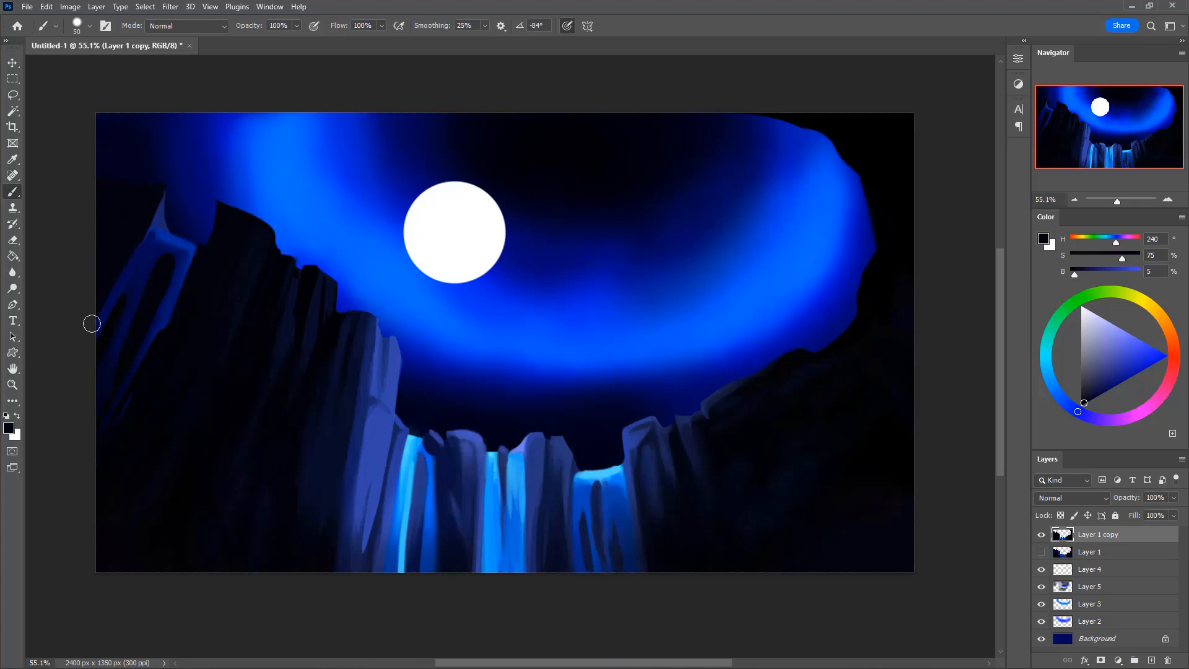
Sample the left waterfall's blue and brighten its outer stream with a 35 px brush at 30% opacity
key("bracketleft")
key("bracketleft")
key("bracketleft")
left_click(157, 231, "alt")
left_click_drag(156, 231, 111, 299)
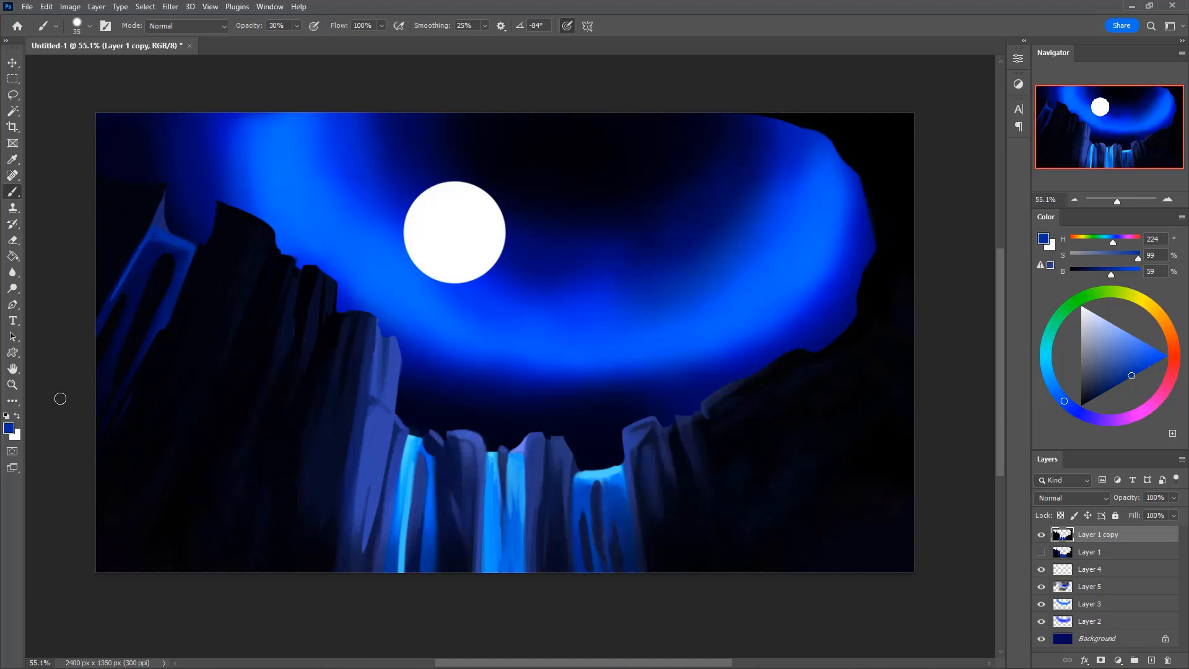
key("e")
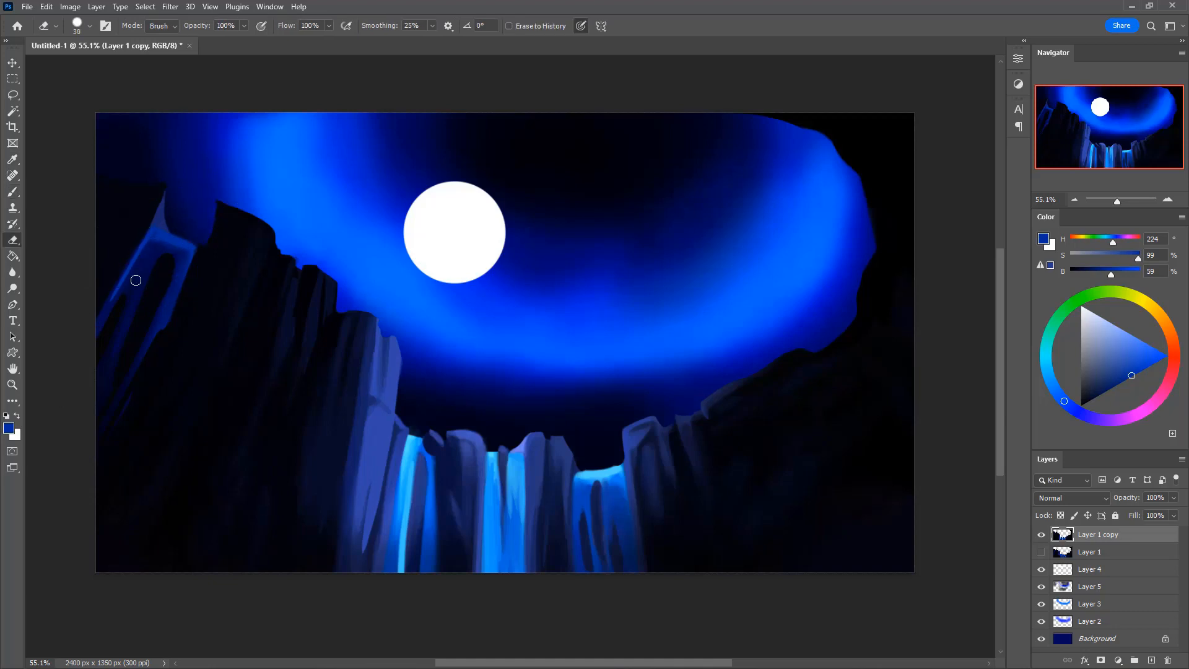
Sample near-black from the left cliff's peak and refine the rock edge beside the left waterfall with a 30 px brush and Eraser
key("b")
left_click(226, 227, "alt")
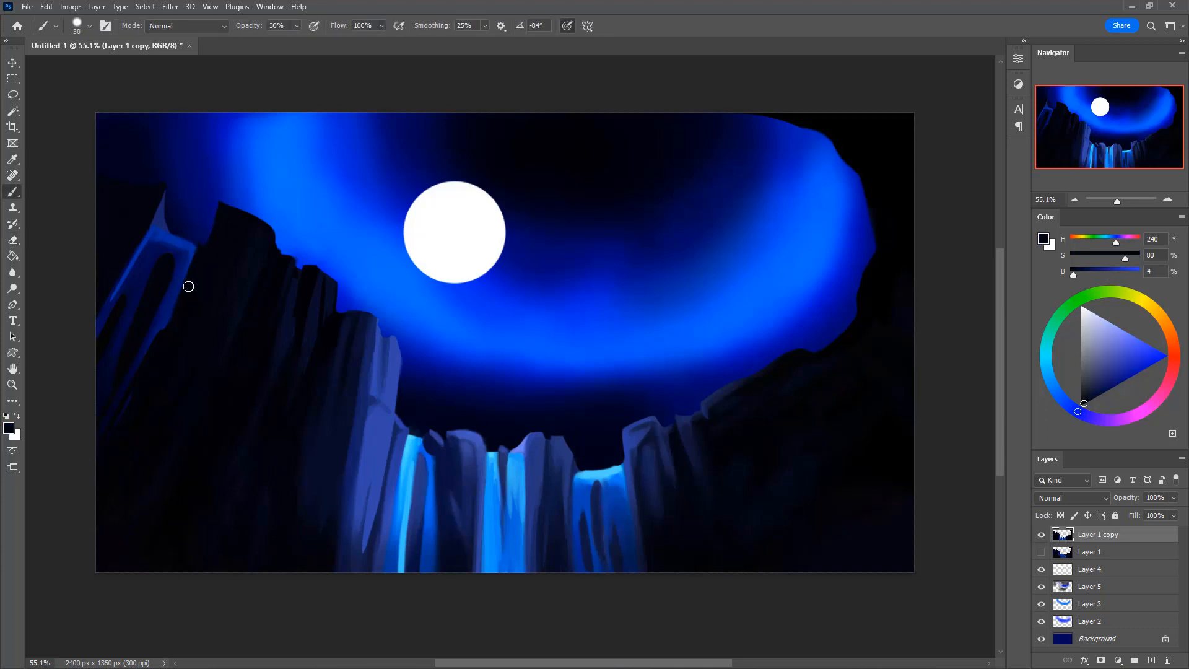
key("e")
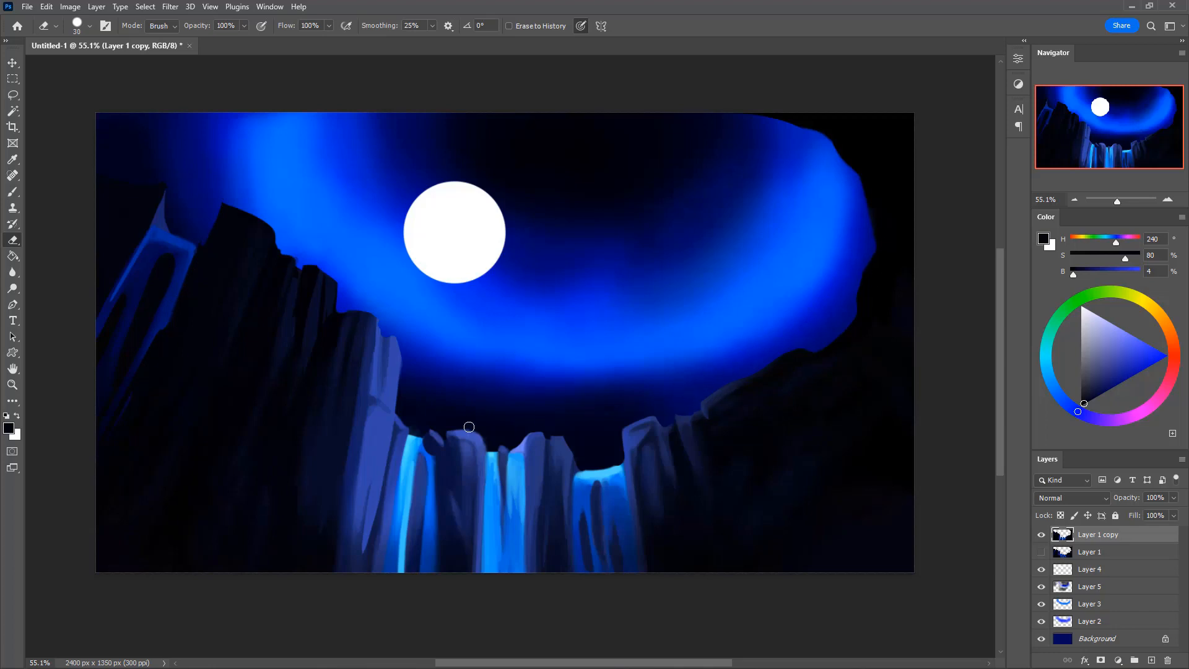
key("b")
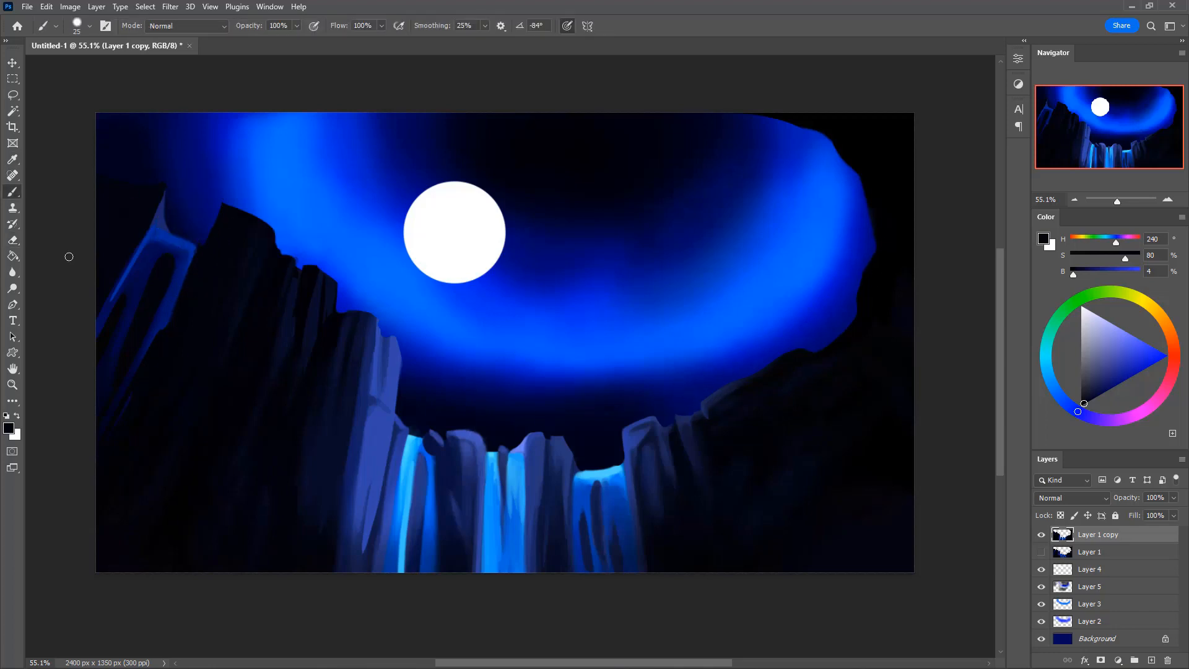
Sample deep blues around the left waterfall and extend its inner stream down to the canvas's left edge
left_click(216, 253, "alt")
left_click(169, 330, "alt")
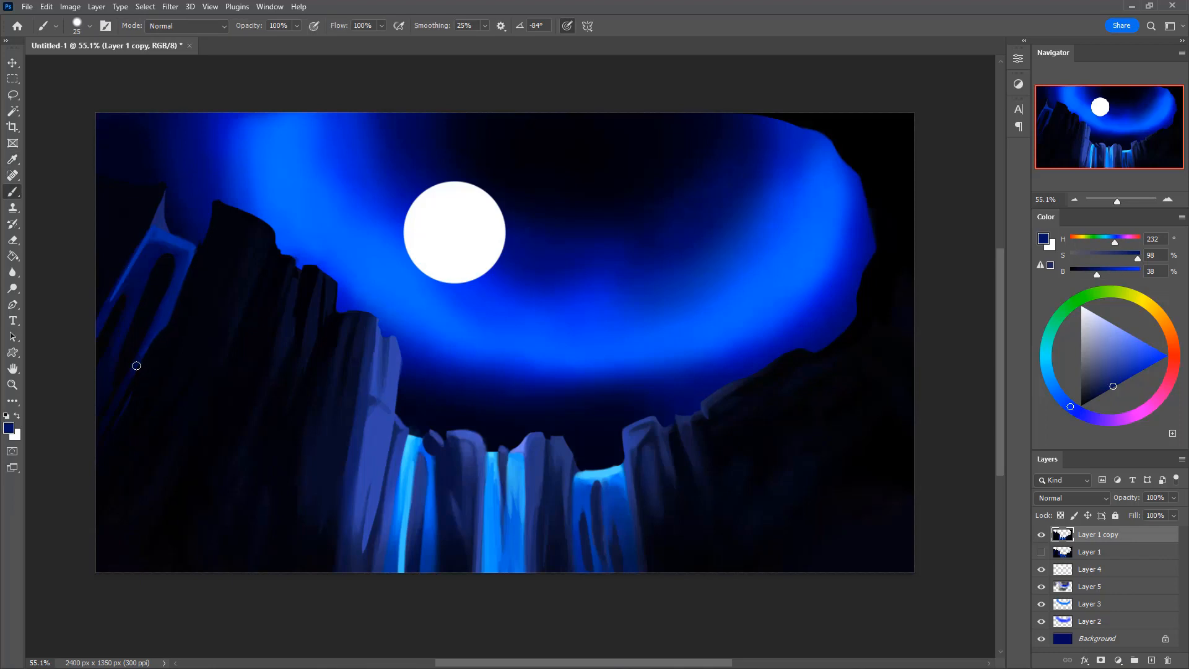
left_click_drag(166, 323, 34, 564)
key("ctrl+z")
left_click(146, 263, "alt")
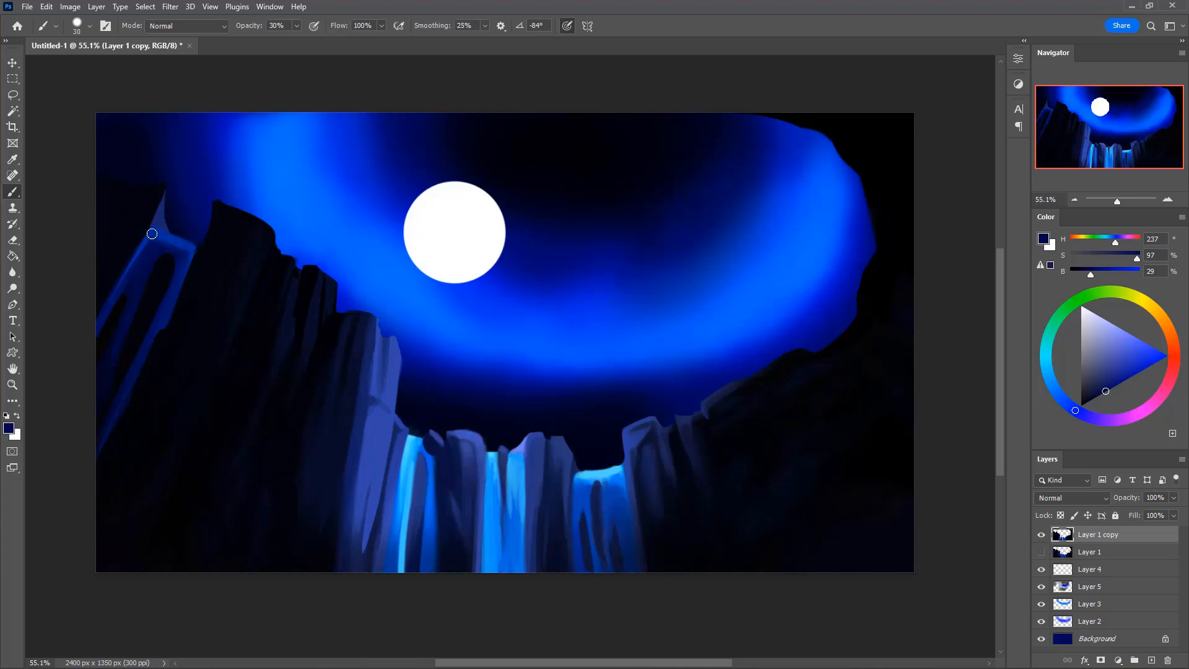
Touch up the central waterfalls with sampled blues, and lasso the three falls and their columns down to the canvas's lower edge
left_click(520, 514, "alt")
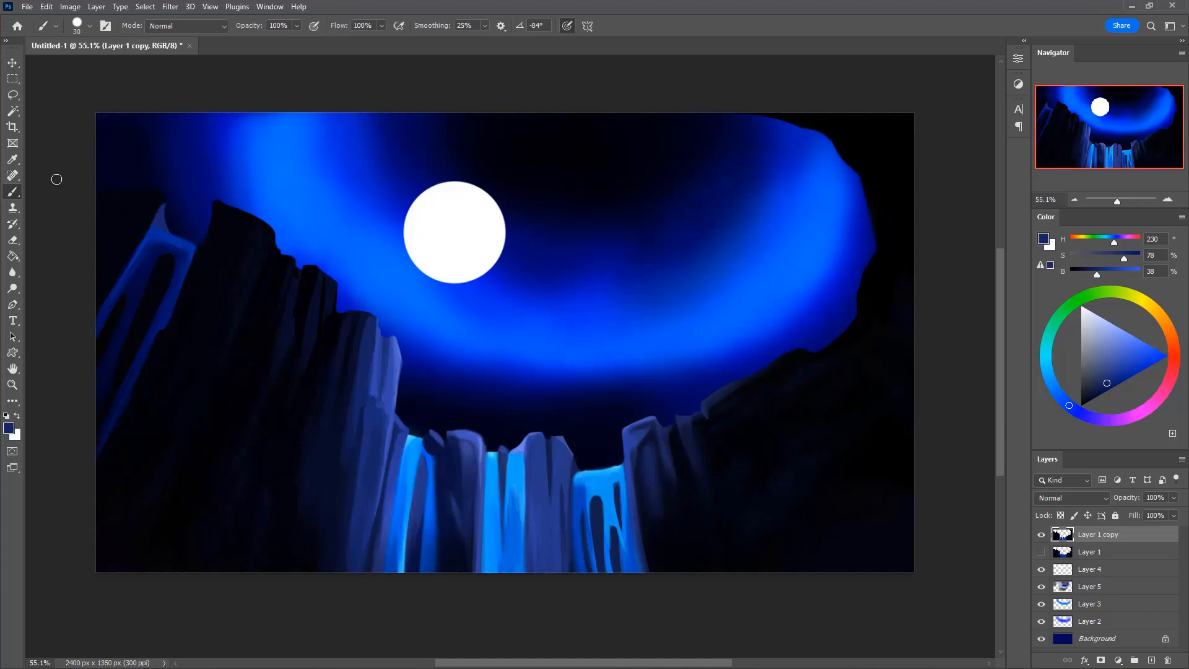
left_click(12, 95)
mouse_move(572, 446)
left_mouse_down()
mouse_move(532, 412)
mouse_move(420, 408)
mouse_move(394, 437)
mouse_move(373, 604)
left_mouse_up()
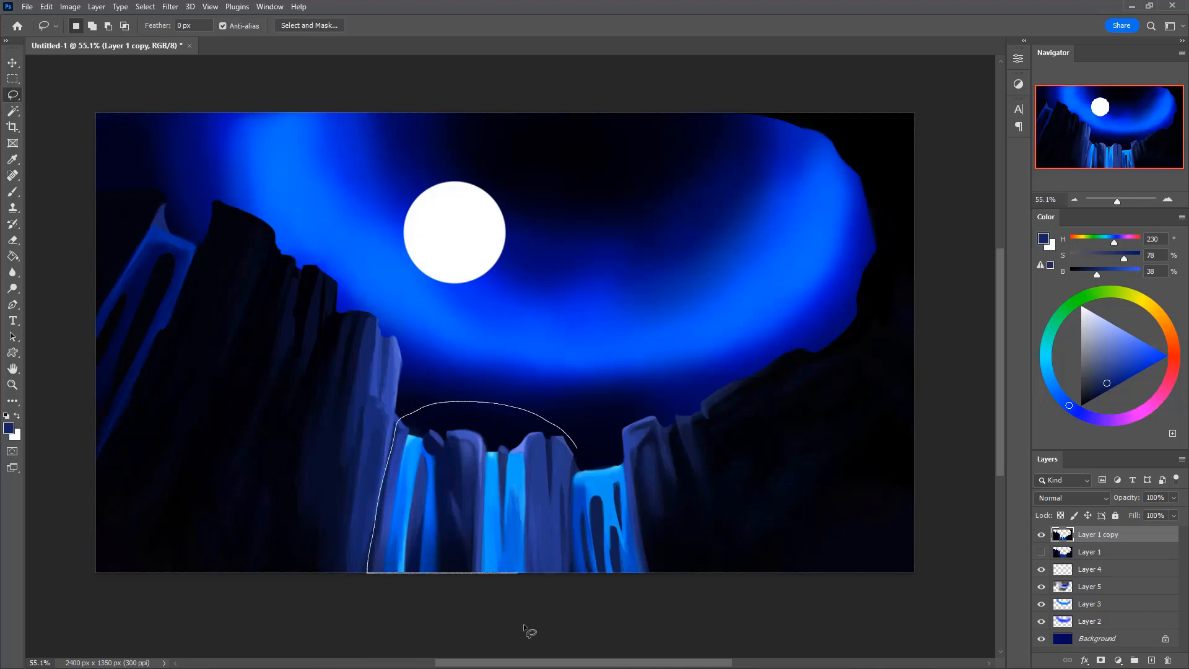
mouse_move(530, 623)
left_mouse_down()
mouse_move(617, 619)
mouse_move(650, 586)
mouse_move(646, 492)
mouse_move(561, 429)
left_mouse_up()
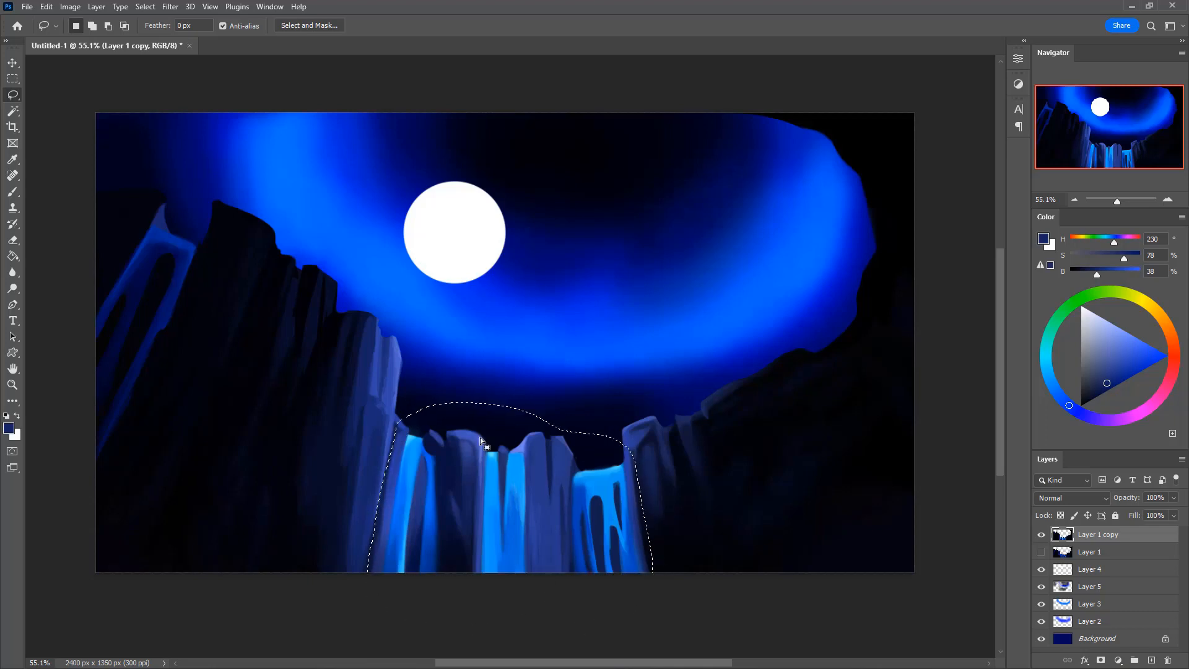
Move the selected central waterfalls and columns slightly down on Layer 1 copy, and clear the selection
left_click(13, 63)
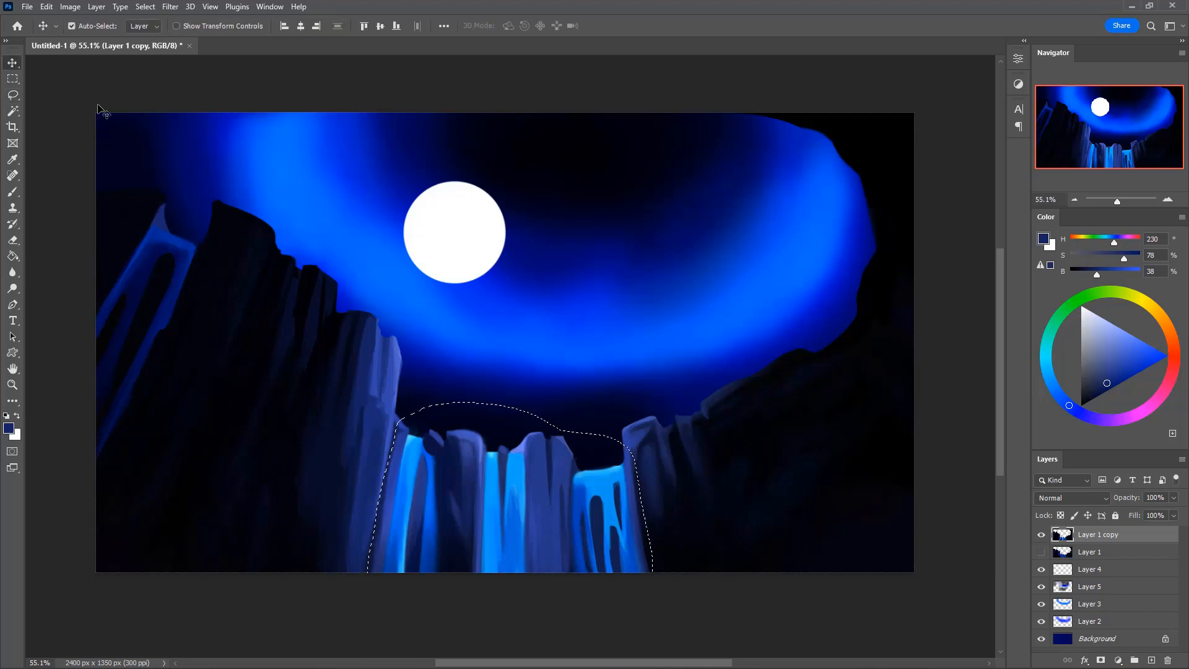
key("Down")
key("Down")
key("Down")
key("Down")
key("Down")
key("Down")
key("Down")
key("Down")
key("Down")
key("Down")
key("Down")
key("Down")
key("Down")
key("Down")
key("Down")
key("Down")
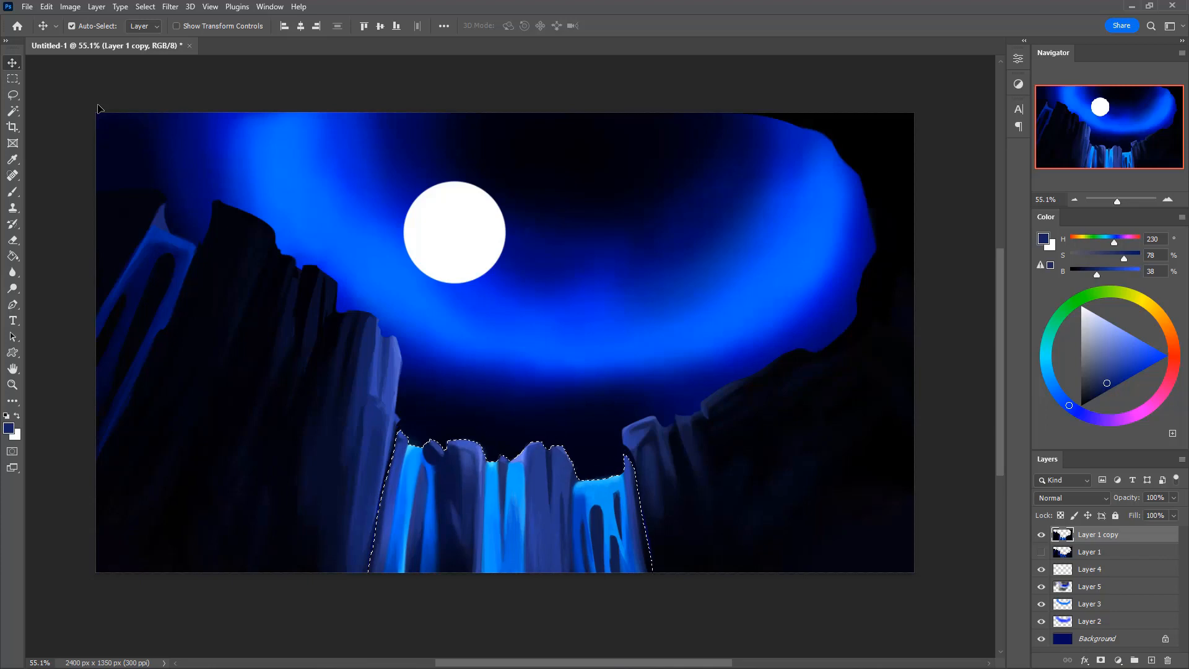
key("Down")
key("Down")
key("Down")
key("Down")
key("Down")
key("Down")
key("Down")
key("Down")
key("Down")
key("Down")
key("Down")
key("Down")
key("Down")
key("Down")
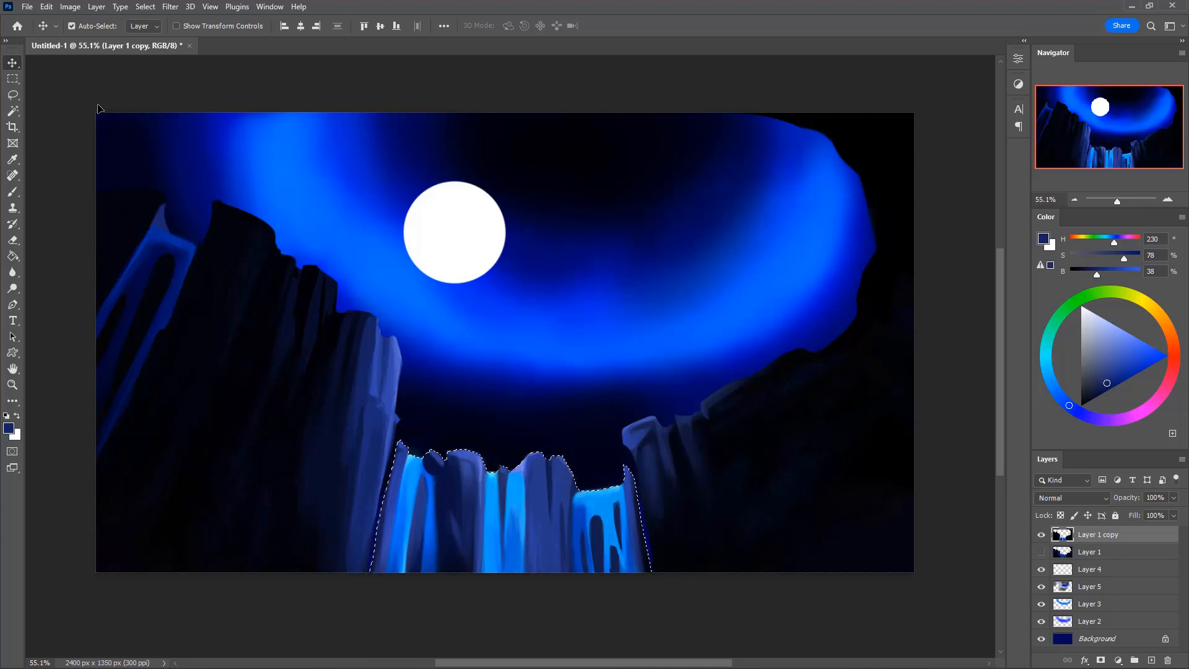
key("Down")
key("Down")
key("Down")
key("Down")
key("Down")
key("Down")
key("Down")
key("Down")
key("Down")
key("Down")
key("Down")
key("Down")
key("Down")
key("Down")
key("Down")
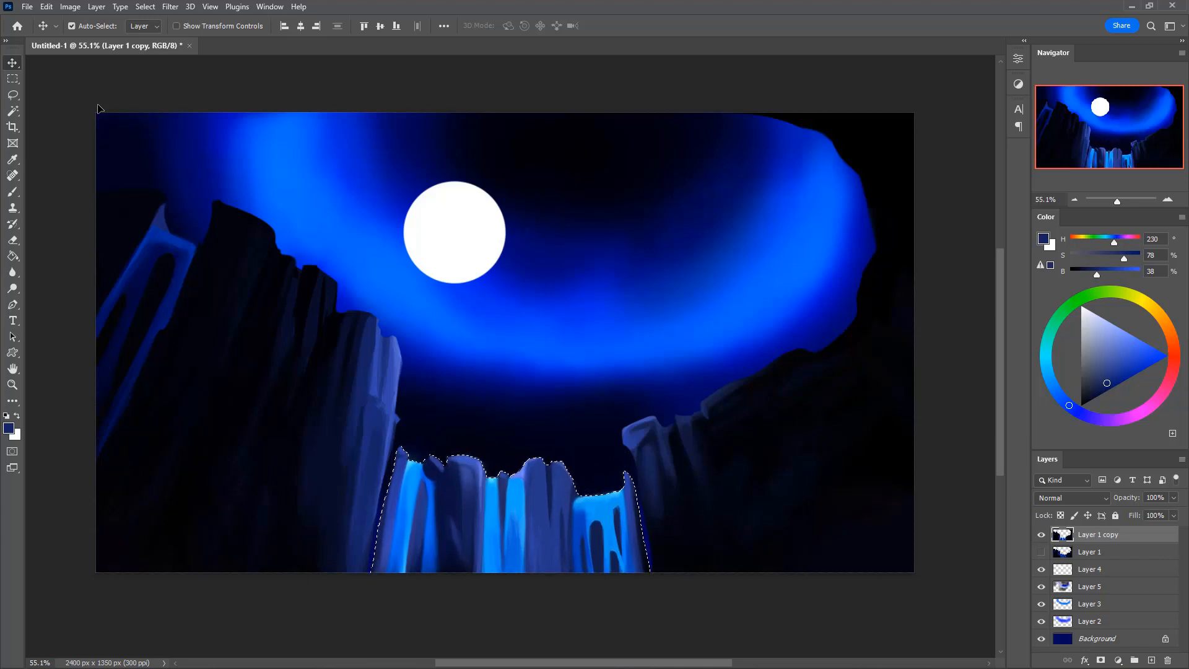
key("Down")
key("Down")
key("Down")
key("Down")
key("Down")
key("Down")
key("Down")
key("Down")
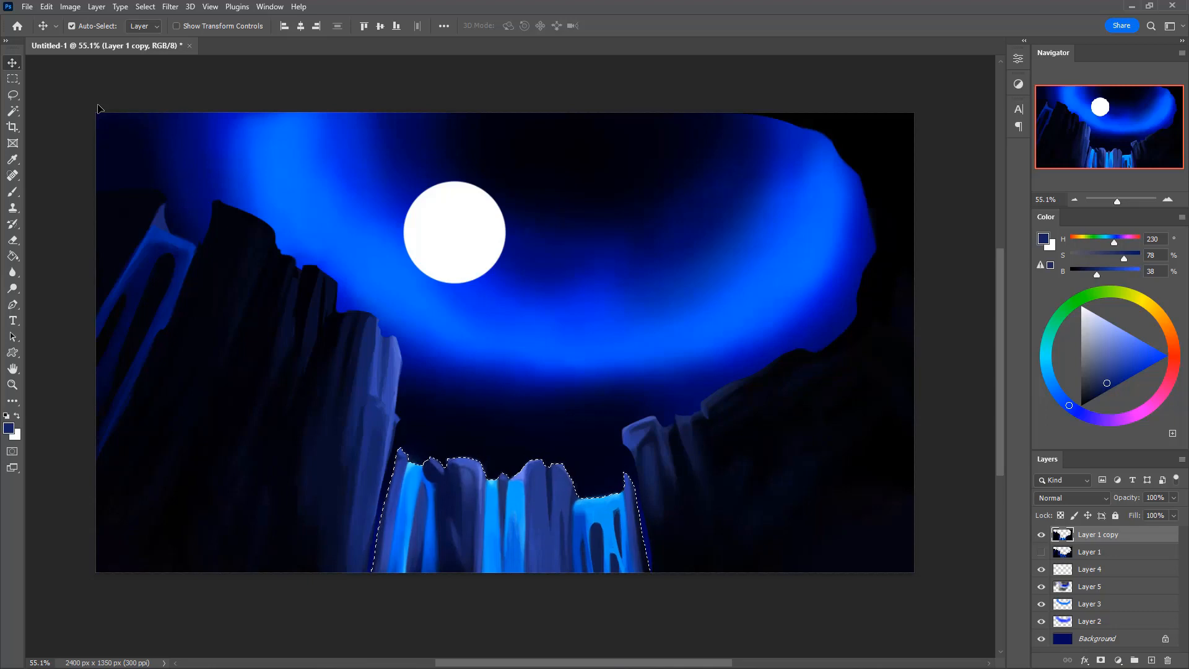
key("Up")
key("Up")
key("Up")
key("Up")
key("Up")
key("Up")
key("Up")
key("Up")
key("Up")
key("Up")
key("Up")
key("Up")
key("Up")
key("Up")
key("Up")
key("Up")
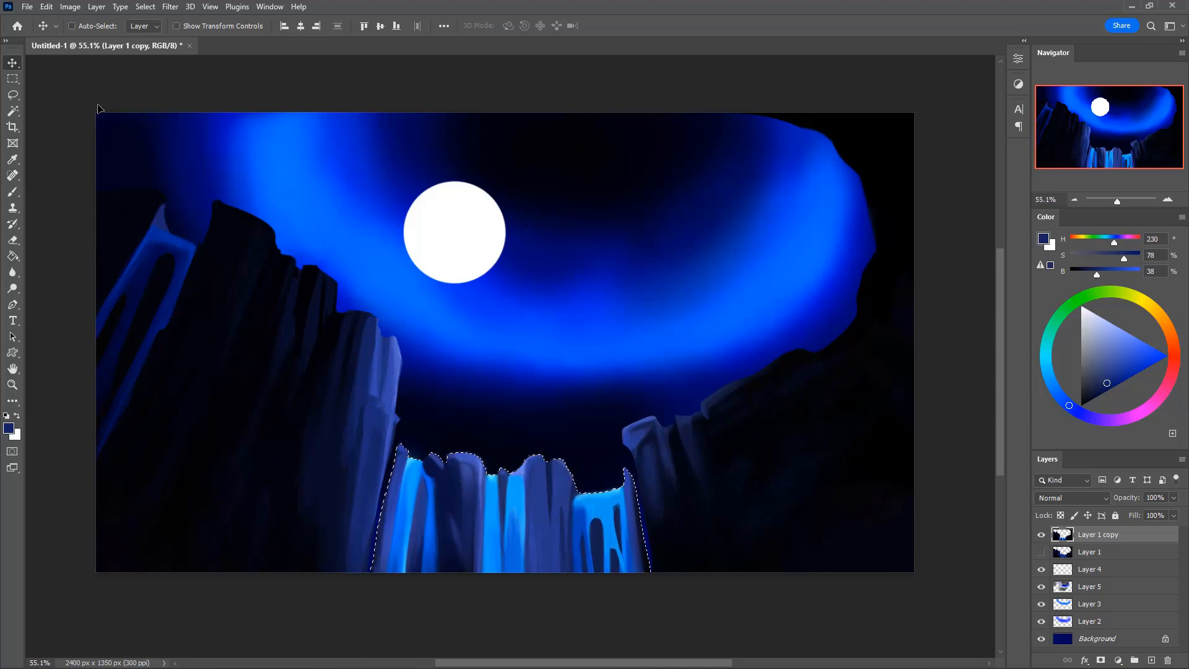
key("ctrl+d")
Paint over the gaps left beside and beneath the central waterfalls with deep and bright blues using a 40 px brush
key("b")
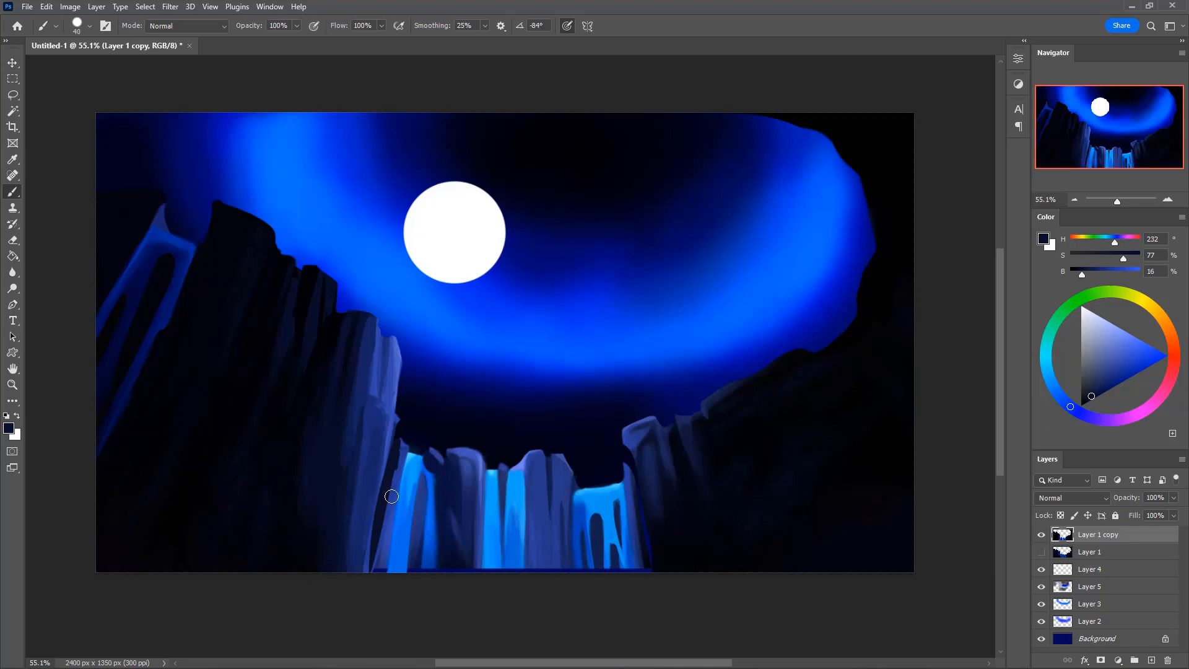
mouse_move(393, 476)
left_mouse_down()
mouse_move(388, 588)
mouse_move(384, 556)
mouse_move(373, 581)
left_mouse_up()
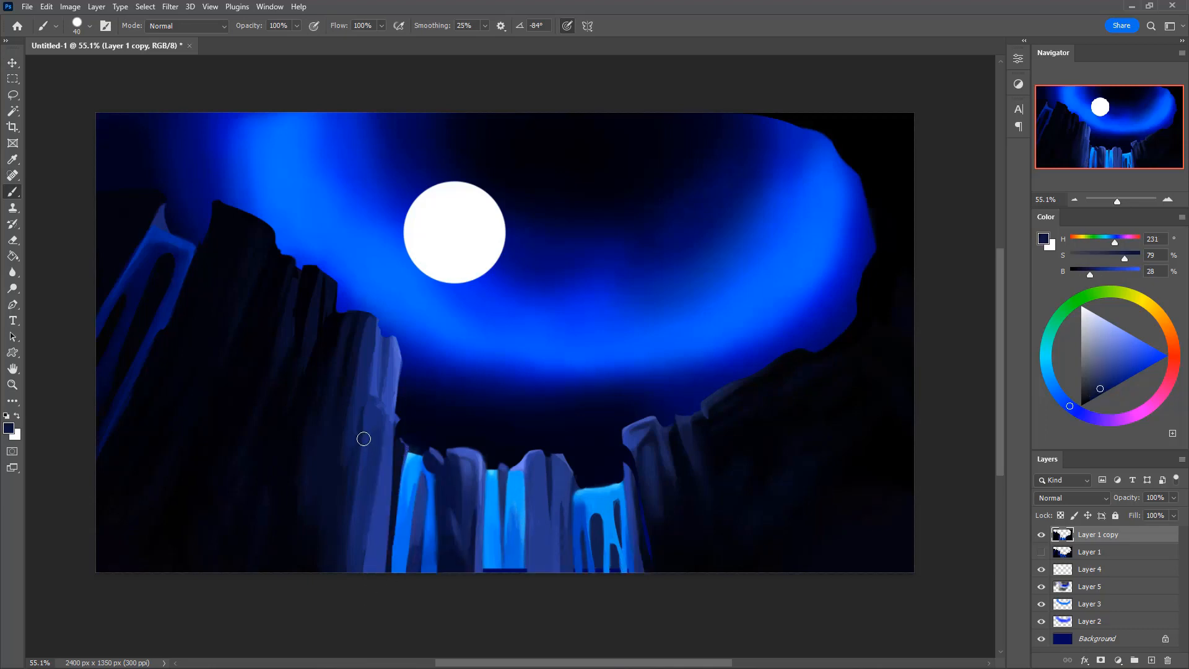
Paint a shadowed ledge across the left cliff's lit column with sampled dark blues and a 45 to 50 px brush
mouse_move(364, 436)
left_mouse_down()
mouse_move(349, 472)
mouse_move(366, 409)
mouse_move(363, 453)
left_mouse_up()
left_click(361, 414, "alt")
key("]")
left_click(364, 435, "alt")
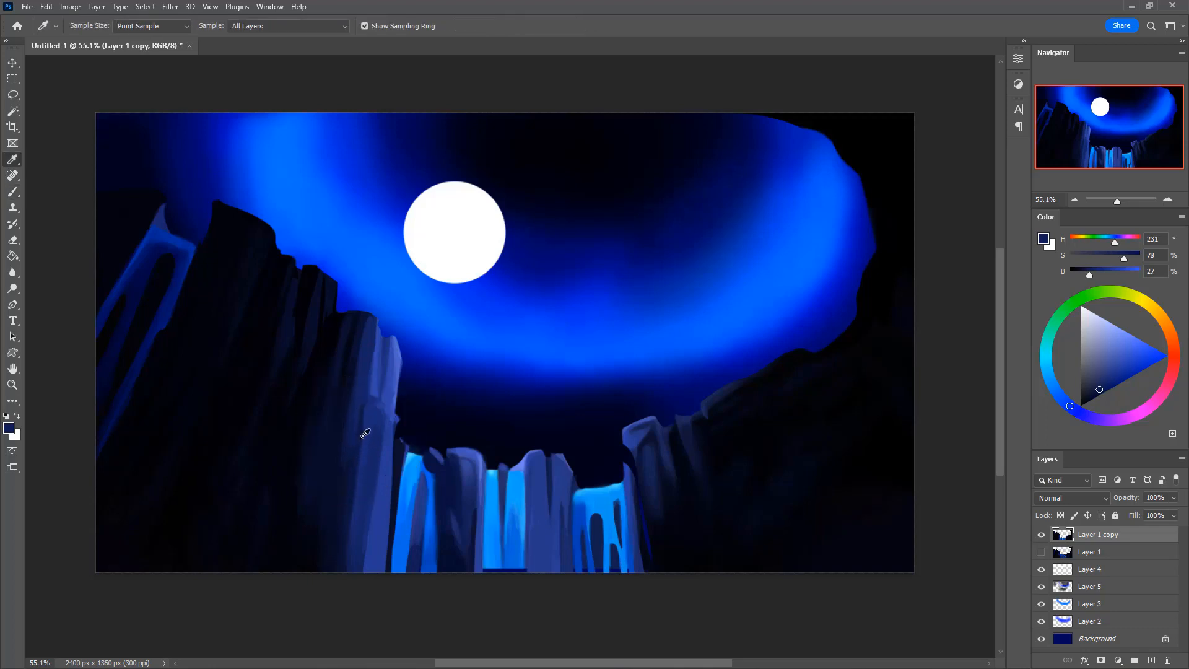
key("]")
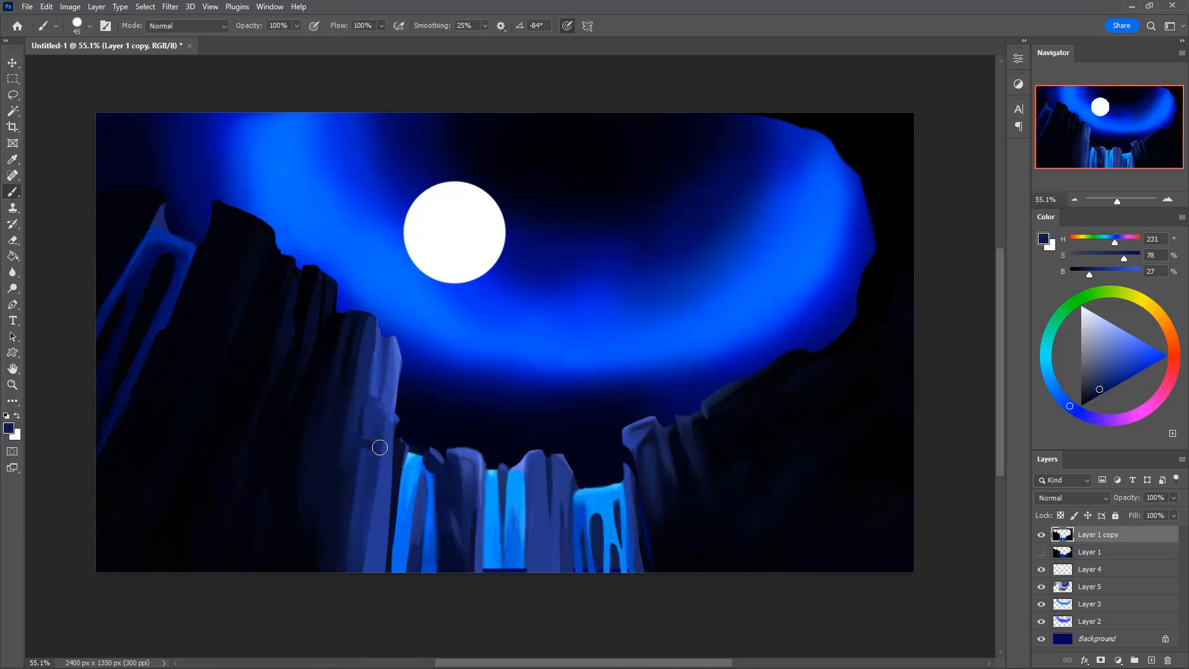
left_click(363, 403, "alt")
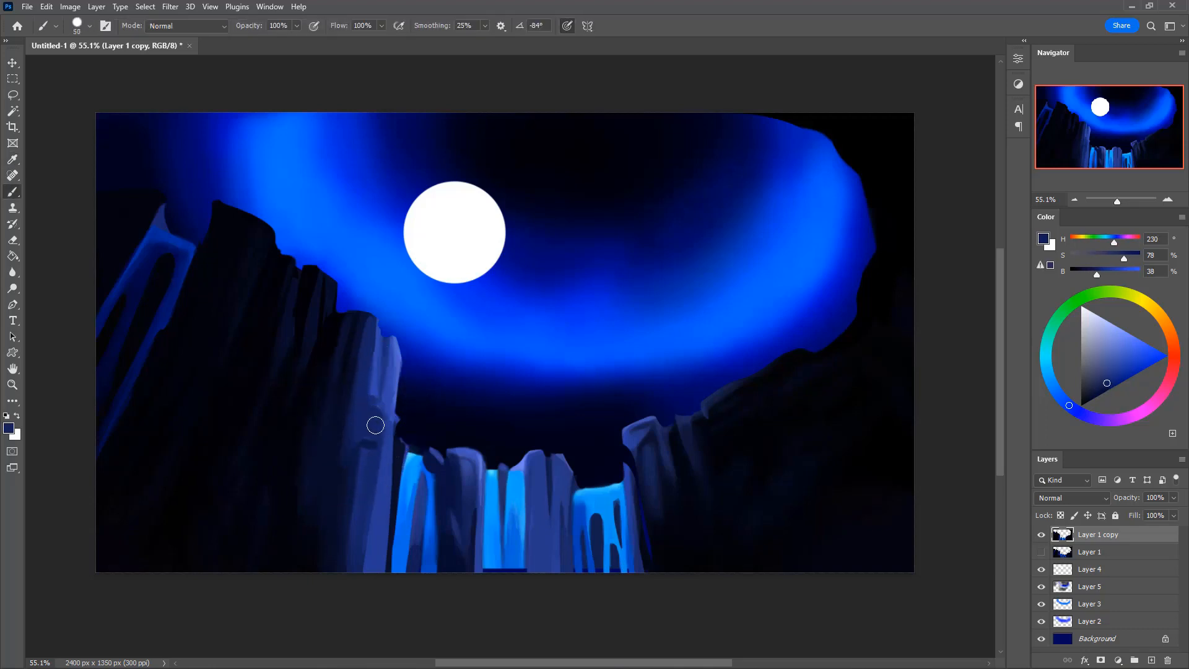
left_click(370, 415, "alt")
Sample neighbouring blues and blend the rock below the ledge on the left cliff's lit column
key("alt")
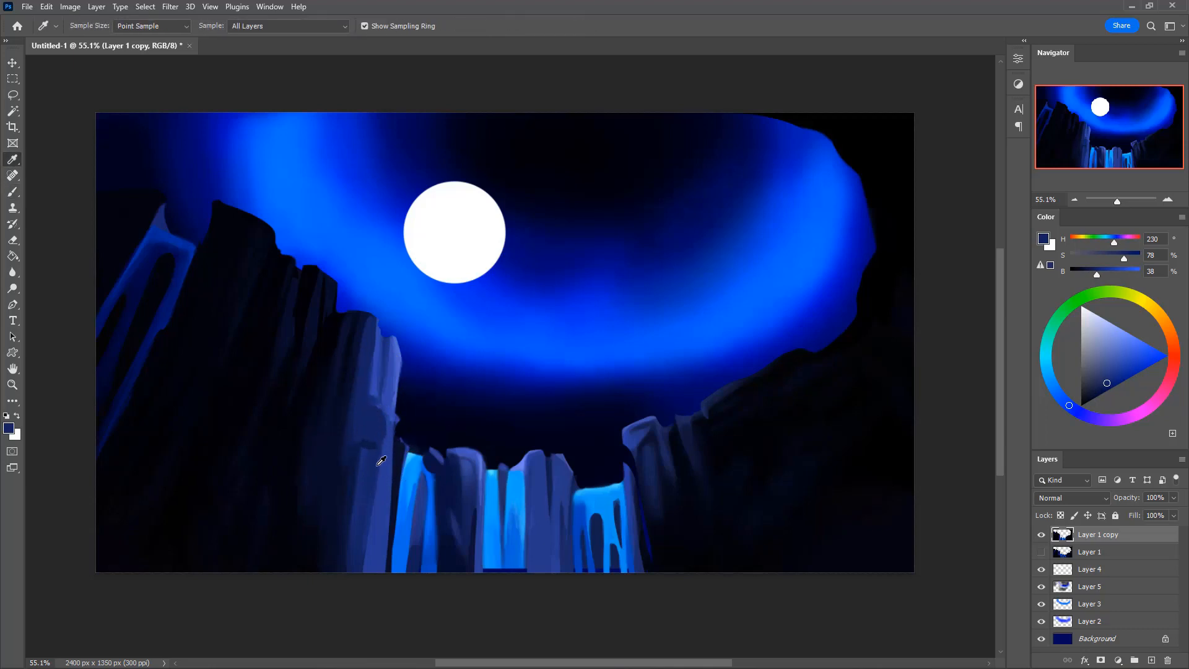
left_click(378, 444, "alt")
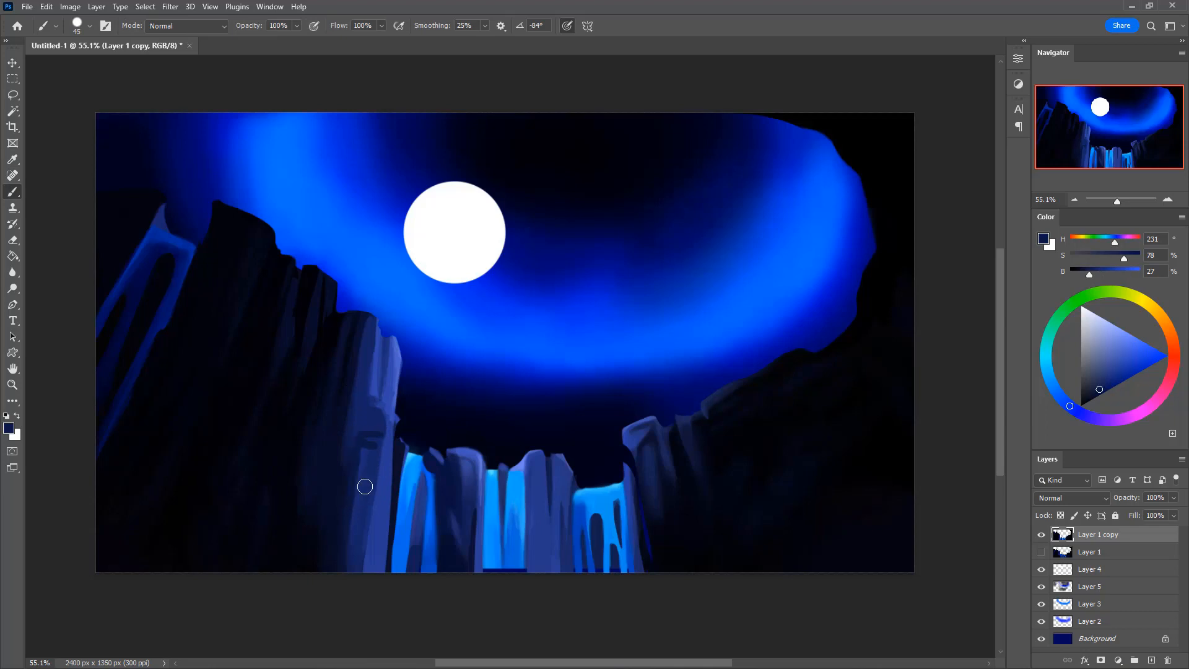
left_click(368, 462, "alt")
left_click(355, 462, "alt")
key("bracketleft")
left_click(382, 454, "alt")
key("3")
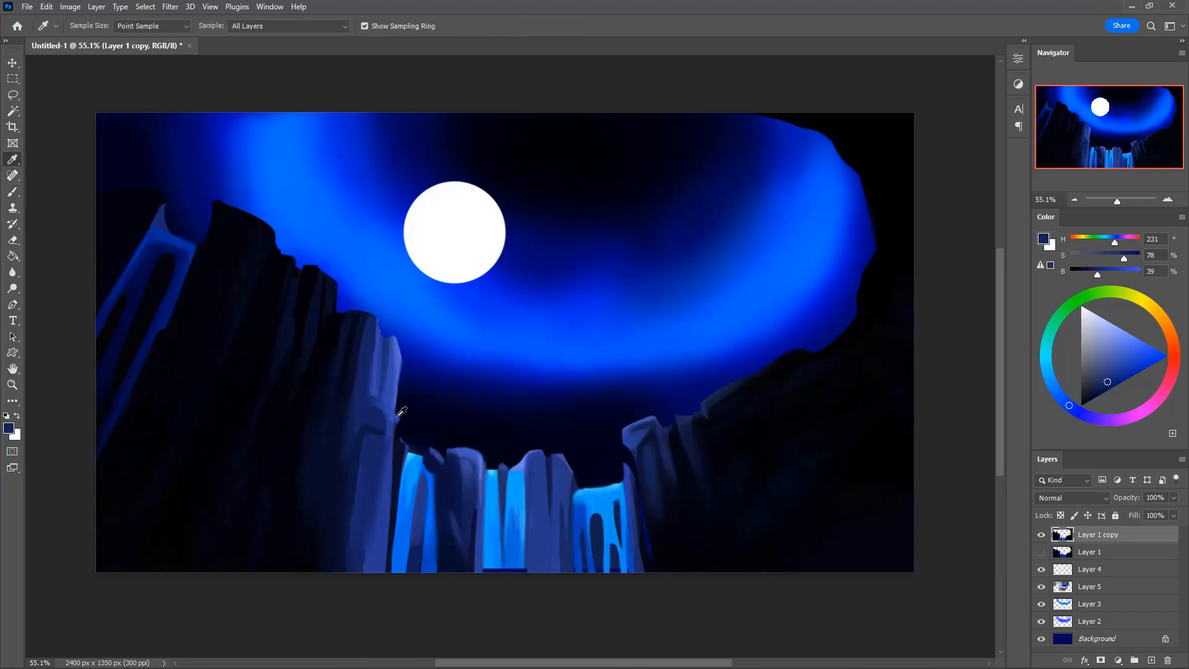
Sample a lighter blue from the left cliff's edge and streak it down the lower lit column at 30% opacity
left_click(394, 419, "alt")
key("0")
key("ctrl+z")
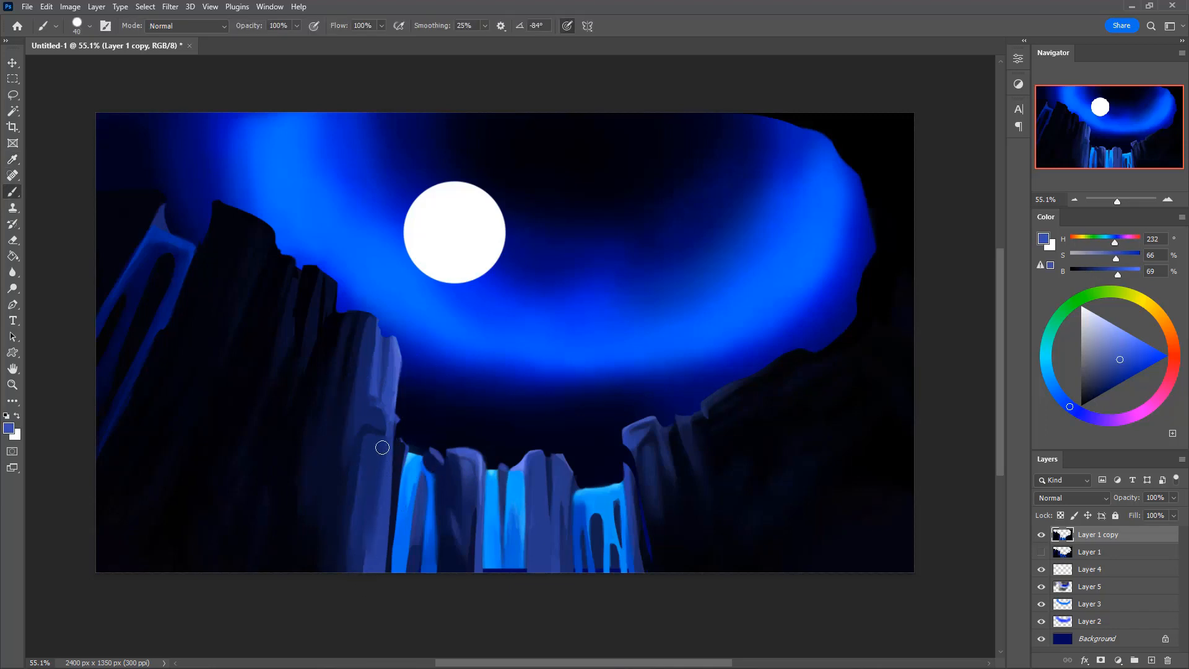
key("3")
left_click_drag(383, 449, 362, 580)
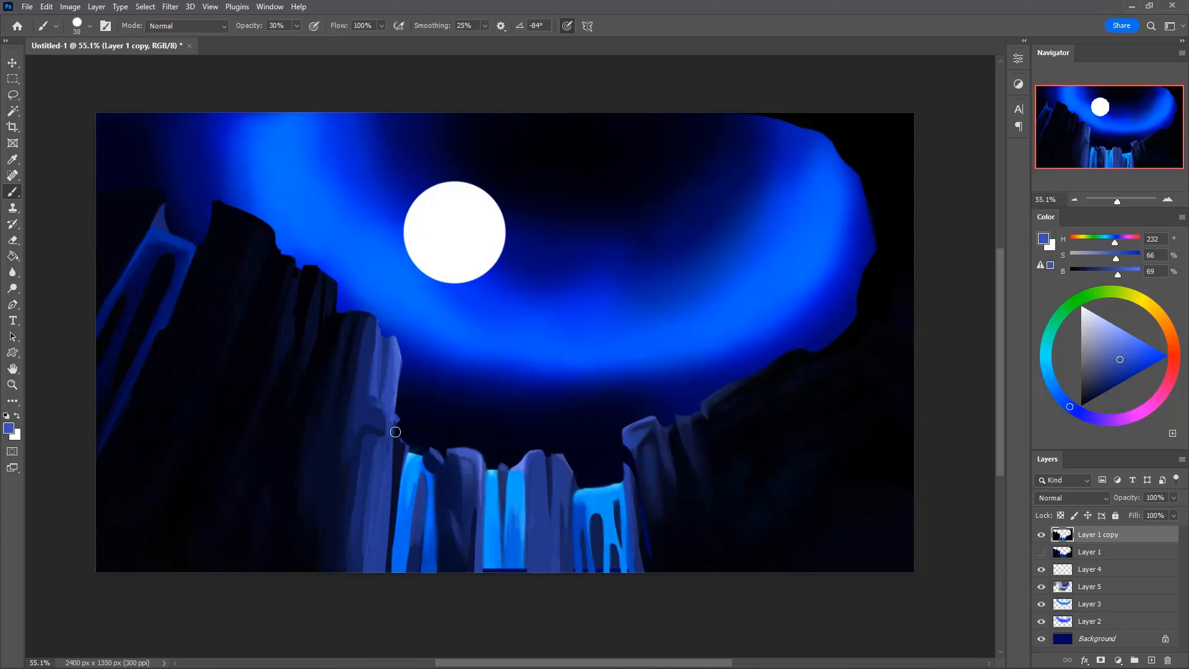
Refine the left cliff's silhouette and its edge beside the central waterfalls with the Eraser and a 25 px brush
key("e")
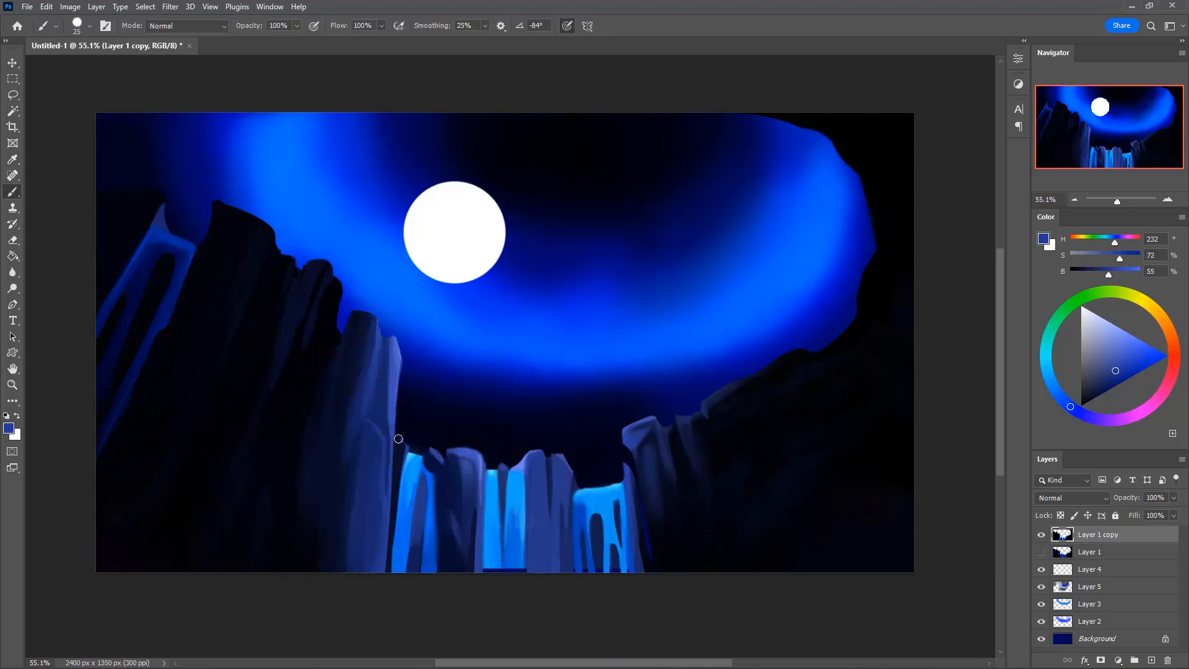
left_click_drag(399, 438, 392, 502)
key("ctrl+z")
key("[")
left_click_drag(399, 437, 394, 507)
Sample near-black from the left cliff and softly darken its lower part with a large soft brush at 10% opacity
left_click(292, 469, "alt")
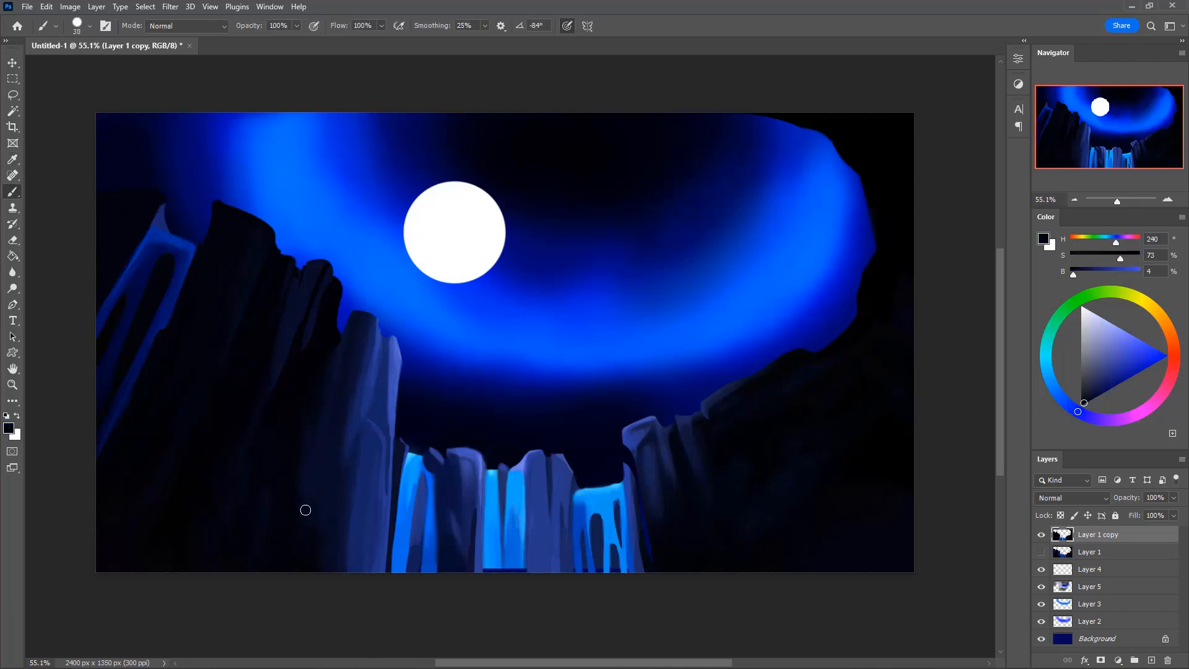
key("]")
key("]")
key("]")
key("]")
key("]")
key("]")
key("]")
key("]")
key("]")
key("]")
key("]")
key("]")
key("]")
key("]")
key("]")
key("]")
key("]")
key("]")
key("shift+bracketleft")
key("shift+bracketleft")
key("shift+bracketleft")
key("shift+bracketleft")
left_click_drag(308, 530, 271, 631)
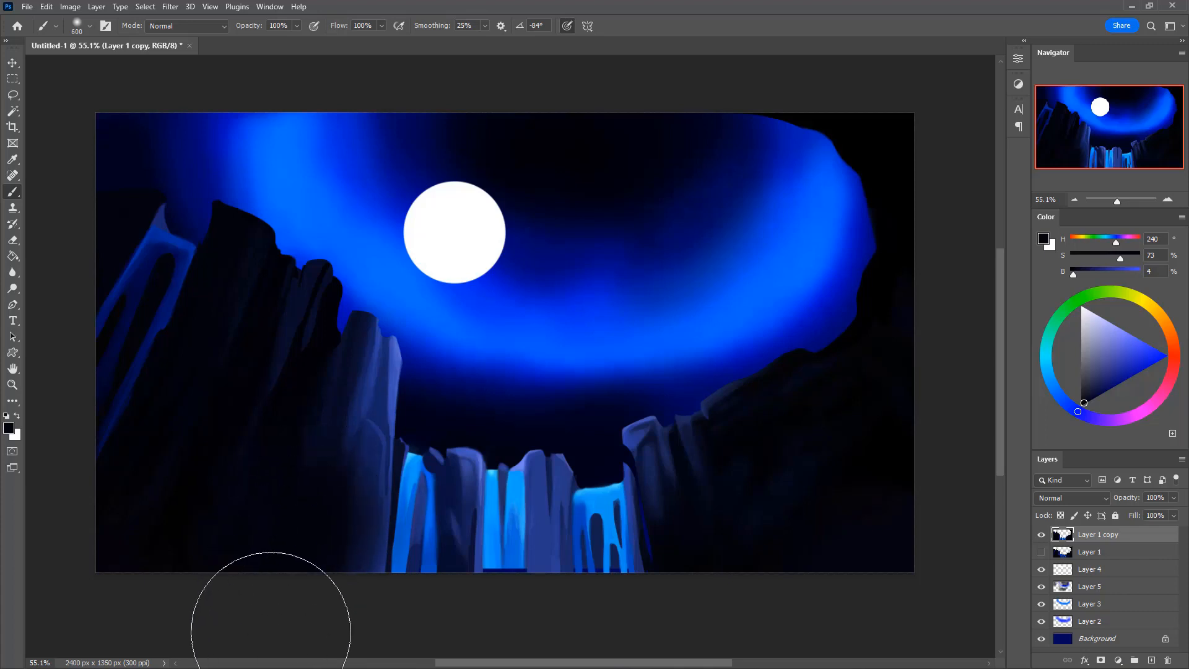
key("ctrl+z")
key("1")
mouse_move(318, 472)
left_mouse_down()
mouse_move(291, 539)
mouse_move(315, 472)
mouse_move(299, 510)
left_mouse_up()
key("bracketleft")
key("bracketleft")
key("bracketleft")
key("bracketleft")
key("bracketleft")
key("bracketleft")
key("bracketleft")
key("bracketleft")
key("bracketleft")
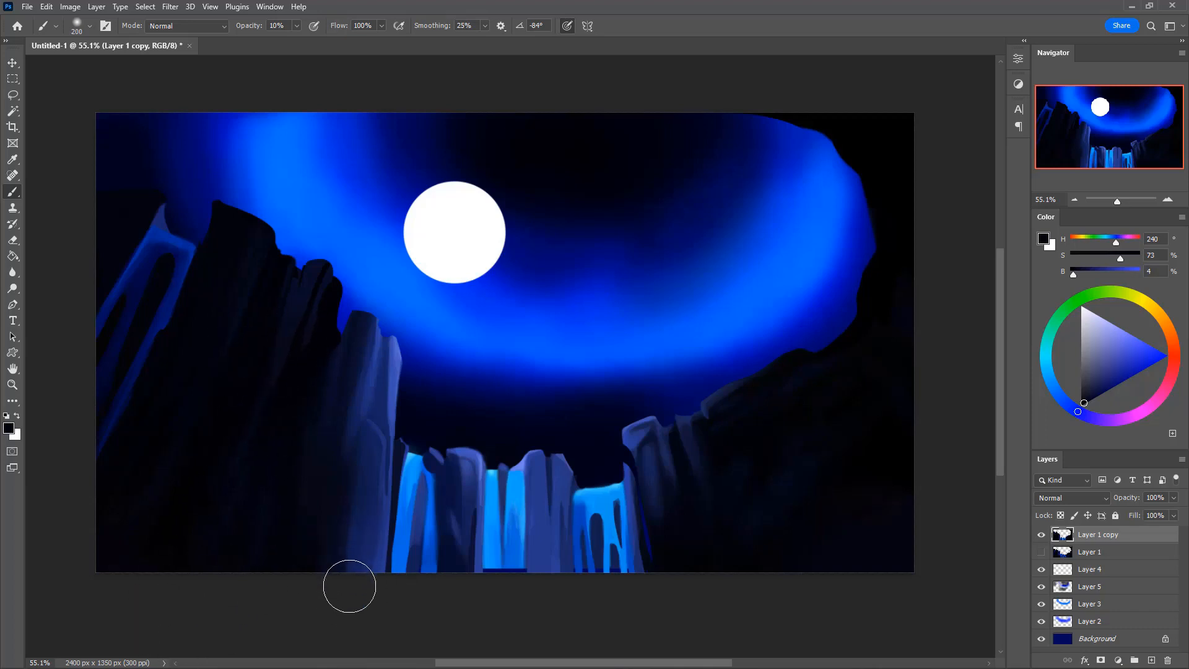
Sample the middle waterfall's bright blue and fill the dark strip at its base
key("i")
left_click(496, 560)
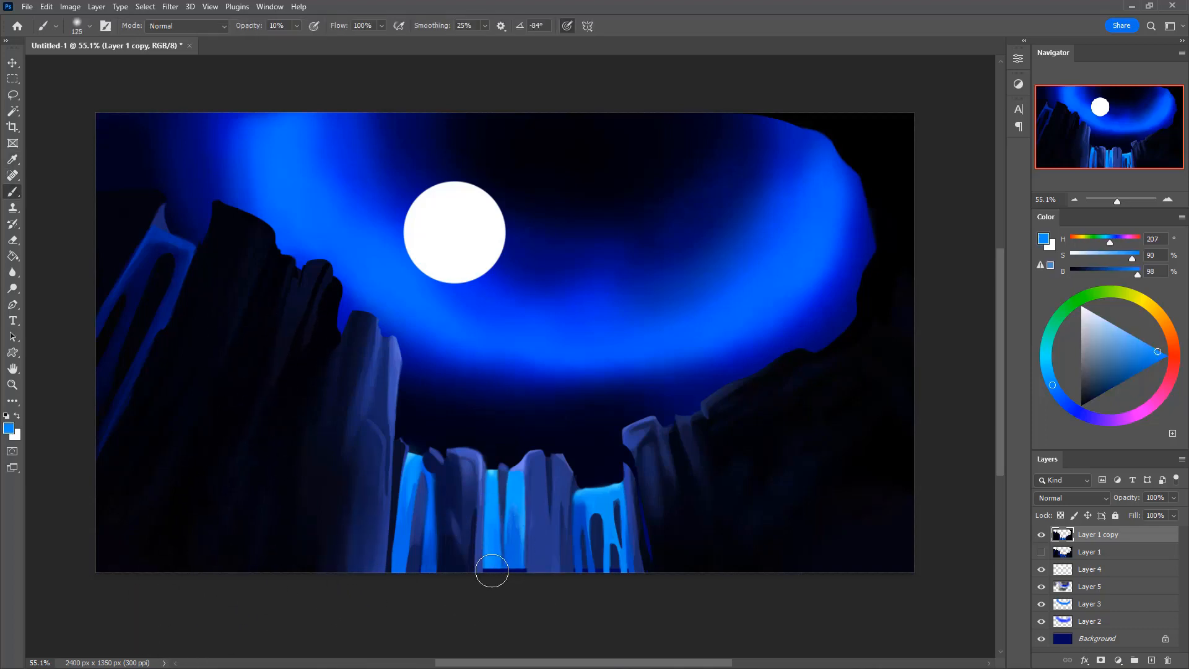
key("b")
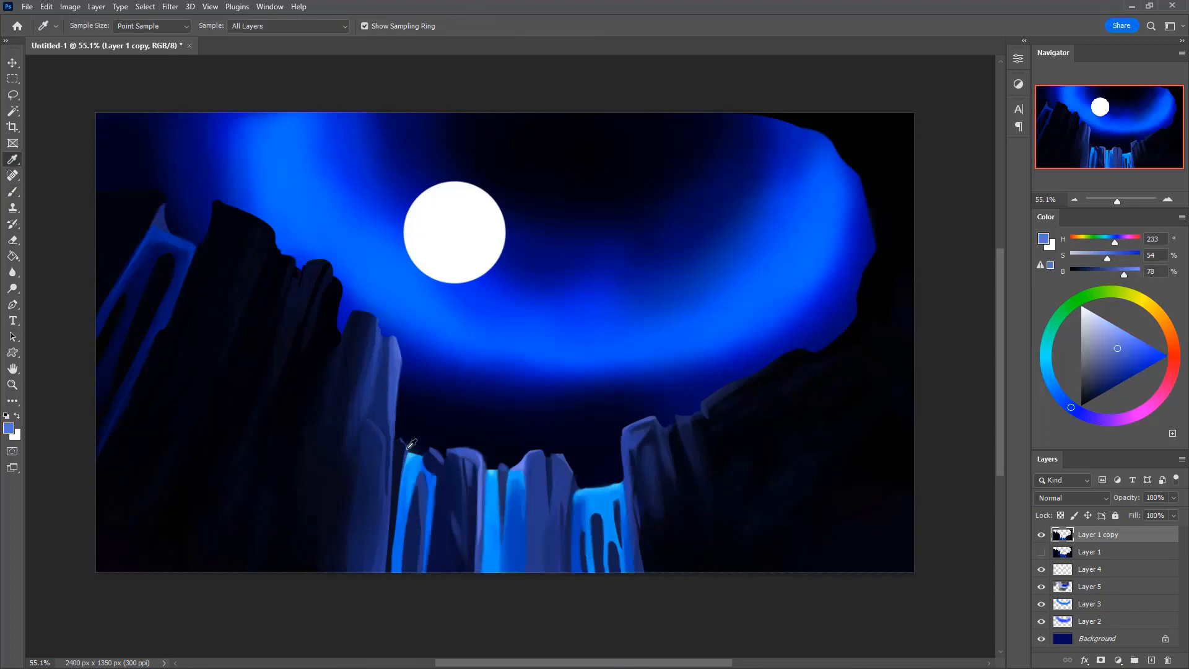
Sample rock blues and refine the highlights on the right cliff's lit top with a 25 px brush at 30% opacity
left_click(406, 451, "alt")
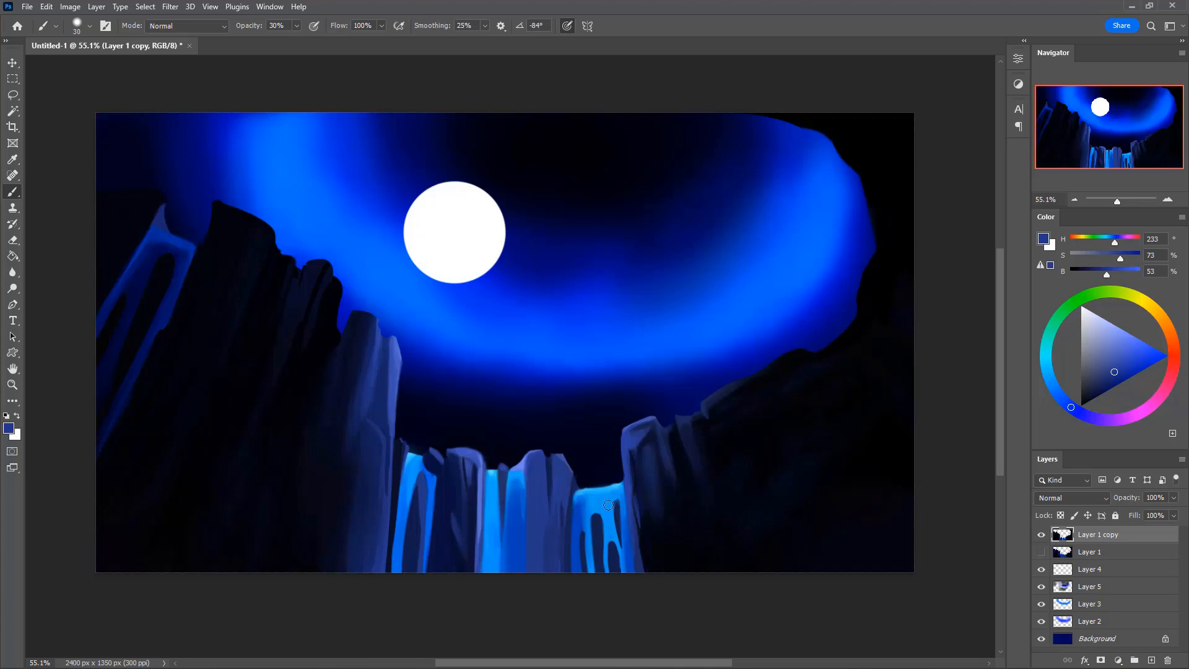
left_click(633, 439, "alt")
key("bracketleft")
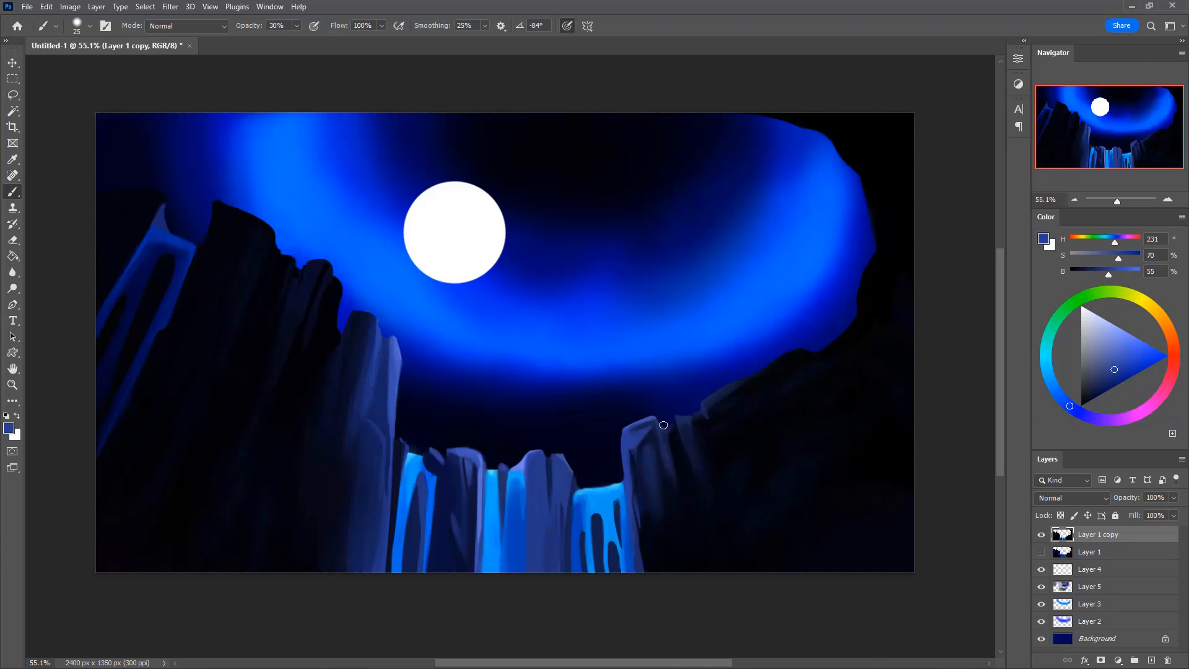
Add a new layer above Layer 4 and pick a sampled sky blue shifted to hue 193 for the brush
left_click(1084, 569)
key("ctrl+shift+alt+n")
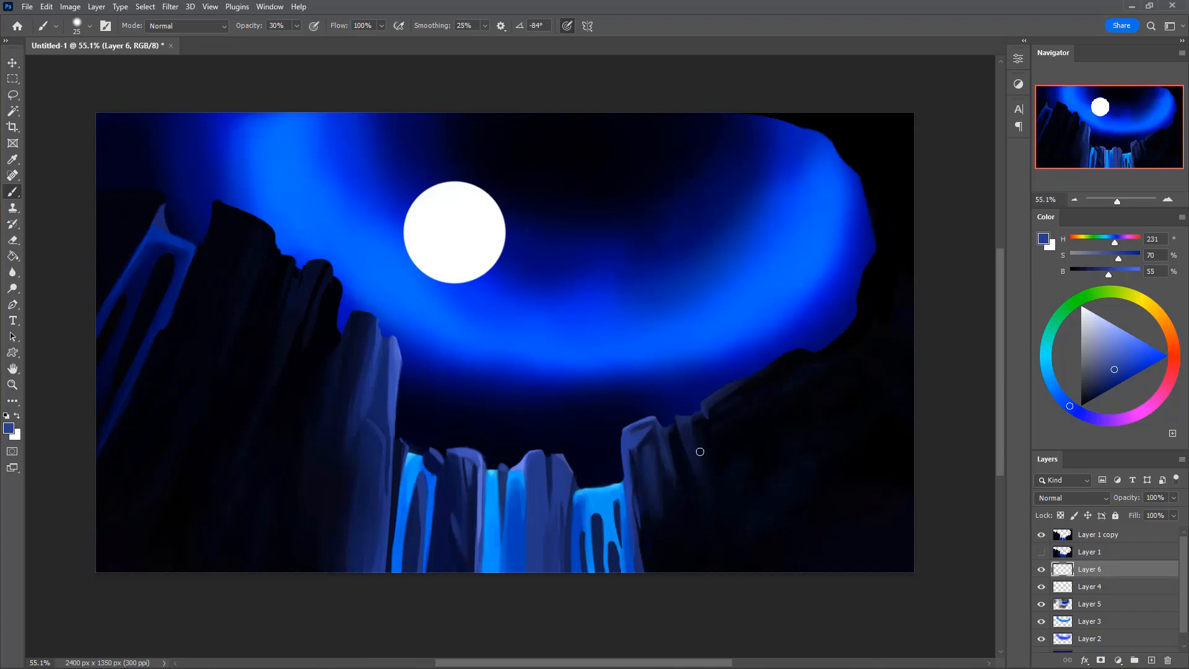
left_click(440, 314, "alt")
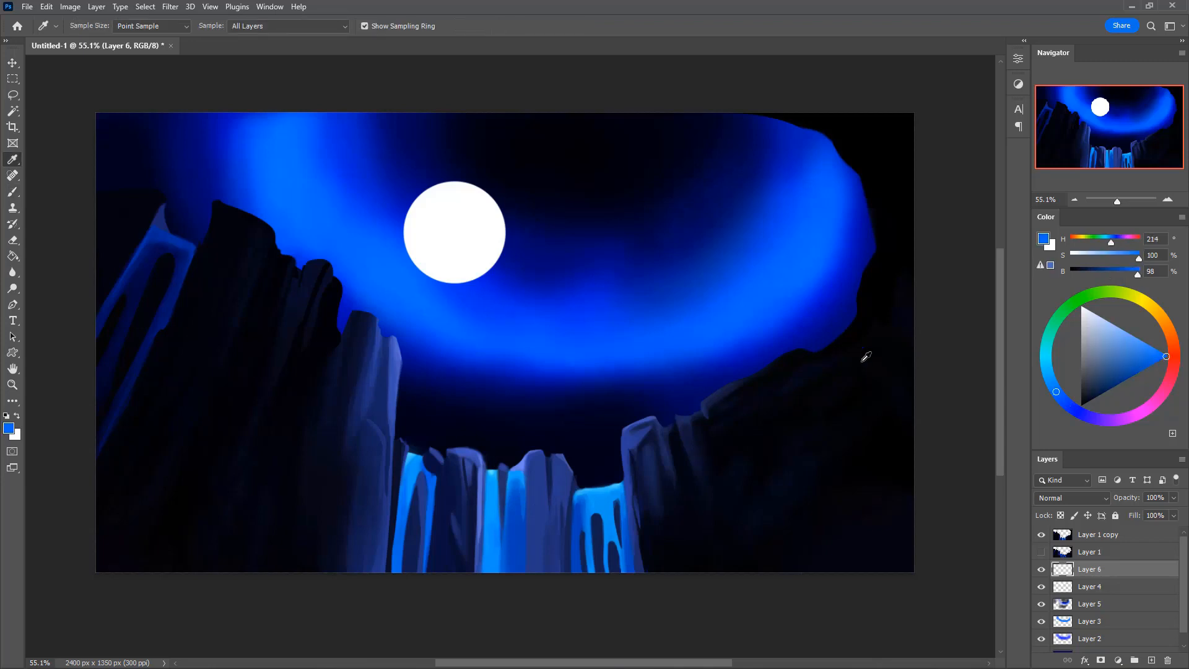
left_click_drag(1057, 393, 1042, 385)
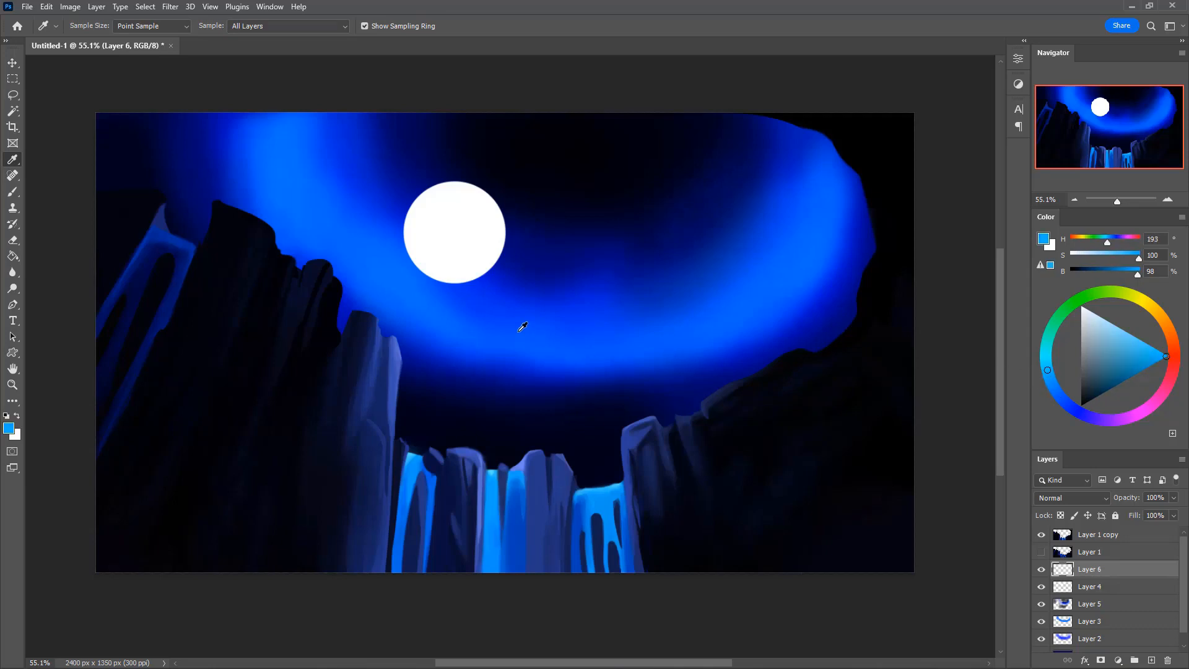
key("b")
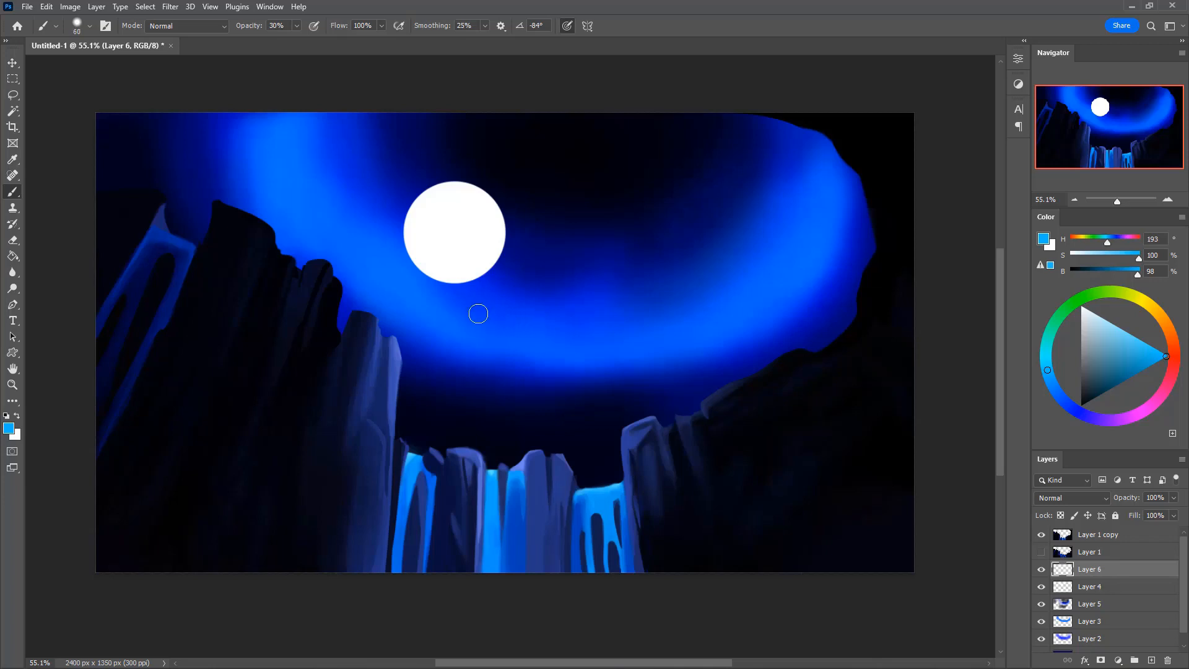
Paint a light blue cloud band sweeping around and beneath the moon with a soft brush of about 175 px at 100% opacity
mouse_move(477, 314)
left_mouse_down()
mouse_move(544, 326)
mouse_move(471, 317)
mouse_move(516, 321)
left_mouse_up()
key("bracketright")
key("bracketright")
key("bracketright")
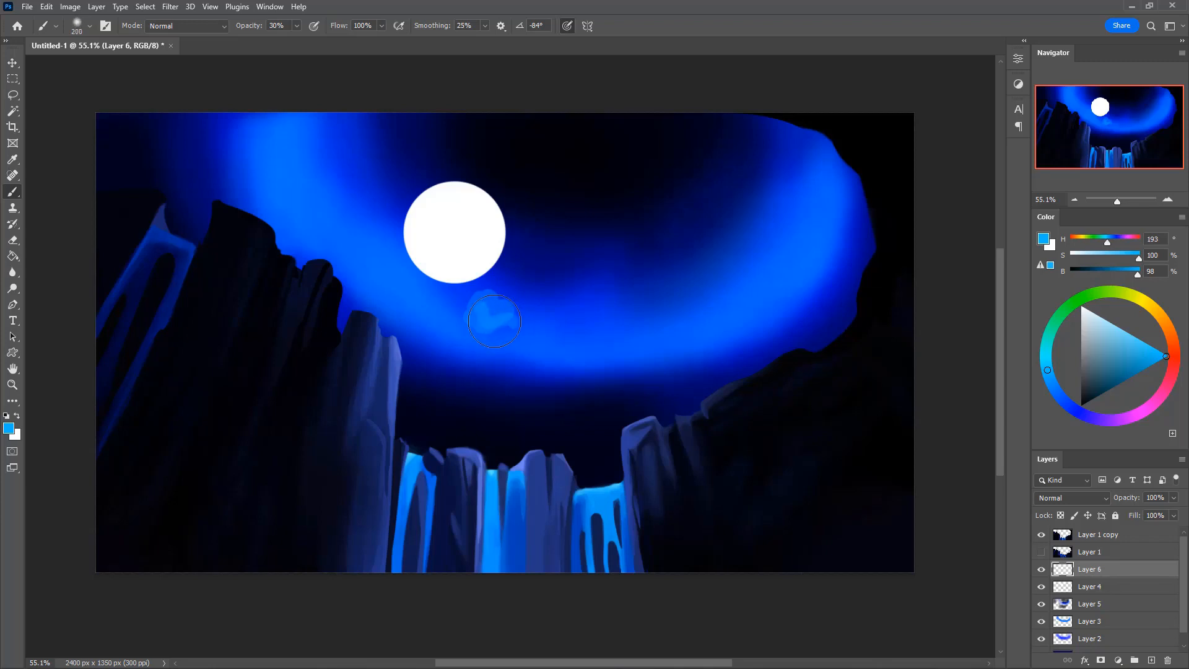
mouse_move(495, 321)
left_mouse_down()
mouse_move(520, 323)
mouse_move(490, 328)
mouse_move(488, 308)
mouse_move(464, 335)
mouse_move(511, 342)
mouse_move(503, 320)
mouse_move(583, 336)
mouse_move(439, 322)
mouse_move(452, 330)
mouse_move(497, 306)
mouse_move(438, 279)
mouse_move(530, 316)
mouse_move(386, 255)
mouse_move(445, 296)
mouse_move(452, 279)
mouse_move(590, 307)
mouse_move(561, 328)
mouse_move(547, 318)
mouse_move(596, 336)
mouse_move(676, 304)
mouse_move(622, 319)
mouse_move(666, 311)
mouse_move(493, 312)
mouse_move(450, 288)
mouse_move(385, 241)
mouse_move(343, 117)
mouse_move(338, 145)
mouse_move(357, 113)
mouse_move(325, 189)
mouse_move(337, 177)
mouse_move(350, 190)
mouse_move(349, 152)
mouse_move(377, 118)
mouse_move(421, 132)
mouse_move(504, 114)
mouse_move(437, 119)
left_mouse_up()
key("bracketleft")
key("bracketleft")
key("bracketleft")
key("bracketleft")
key("0")
key("bracketright")
key("bracketright")
key("bracketright")
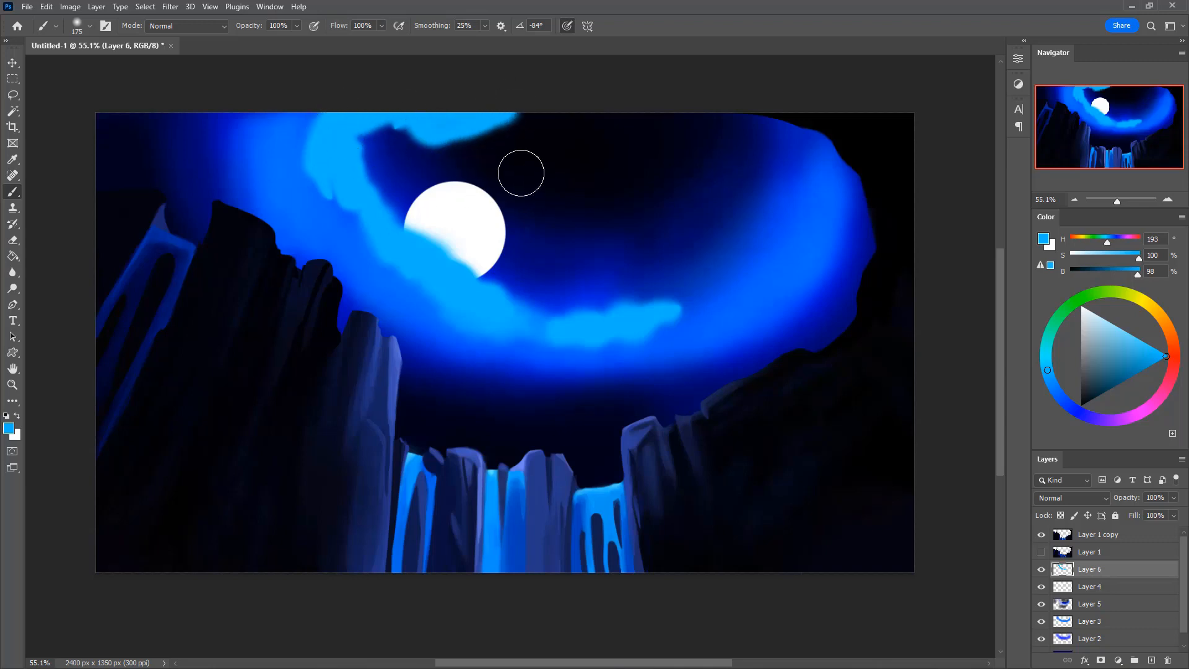
Undo the cloud stroke above the moon, and thicken and smooth the band from the canvas's upper edge to below the moon
key("ctrl+z")
mouse_move(322, 121)
left_mouse_down()
mouse_move(406, 270)
mouse_move(499, 317)
mouse_move(397, 243)
mouse_move(448, 295)
mouse_move(402, 257)
mouse_move(558, 334)
mouse_move(520, 308)
left_mouse_up()
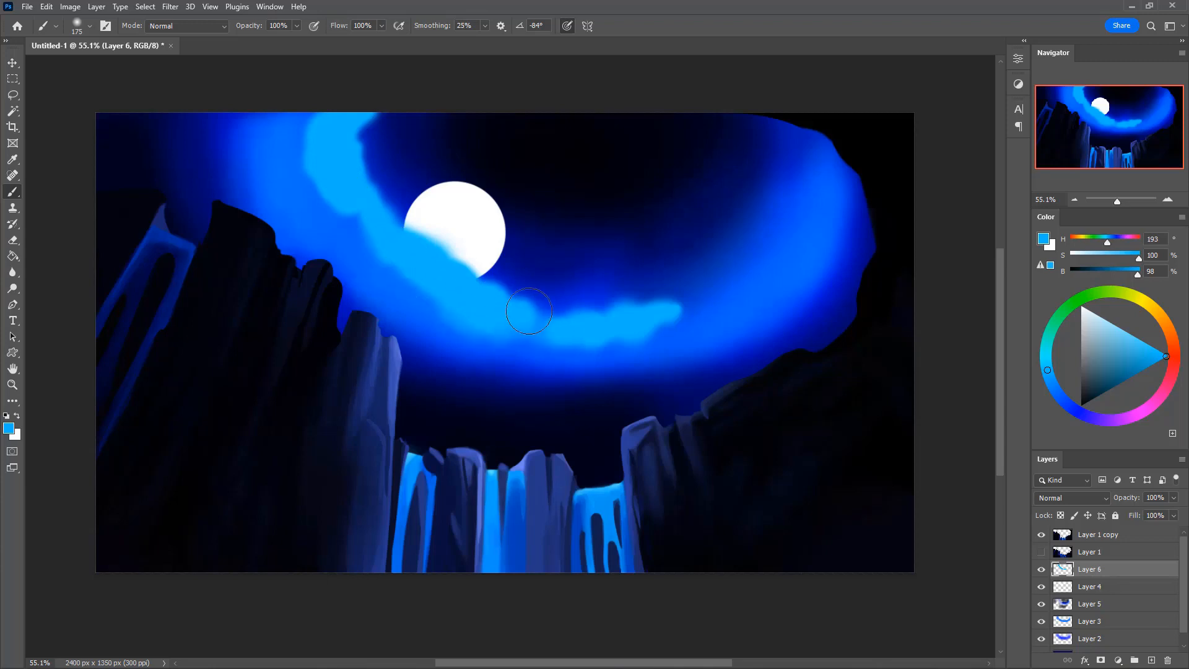
mouse_move(394, 244)
left_mouse_down()
mouse_move(461, 305)
mouse_move(543, 332)
mouse_move(506, 326)
mouse_move(663, 310)
mouse_move(522, 308)
left_mouse_up()
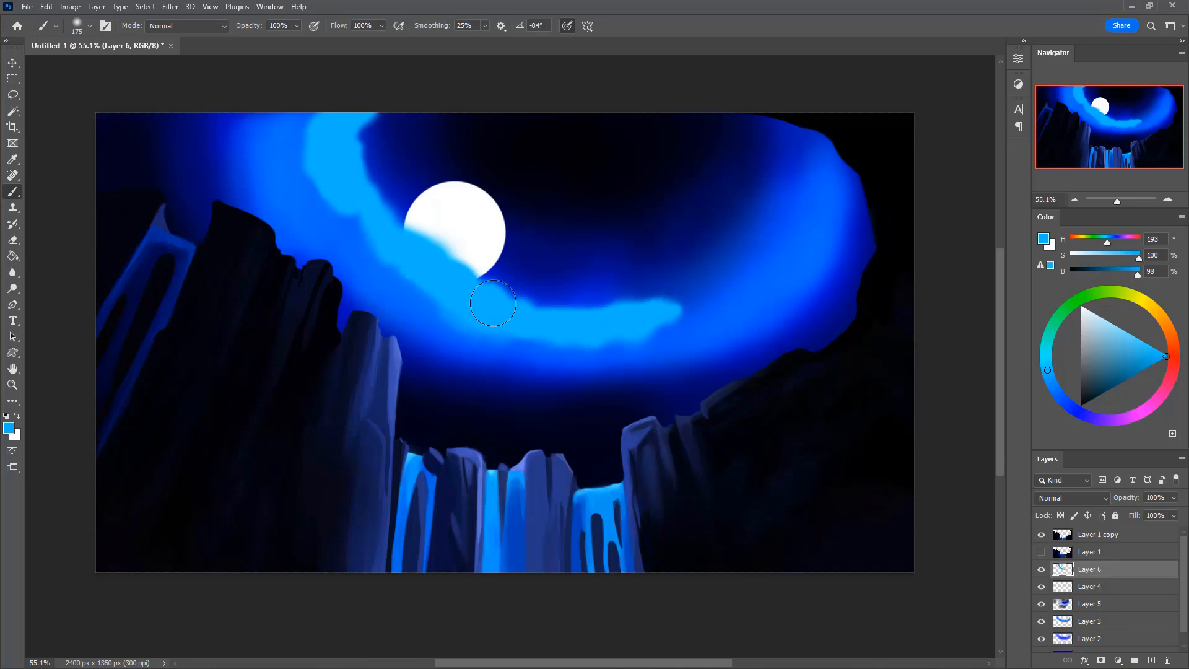
Paint the light blue cloud band down the sky's far right curve and beneath the moon's band, extending and smoothing both bands' ends
mouse_move(697, 333)
left_mouse_down()
mouse_move(829, 244)
mouse_move(846, 157)
mouse_move(856, 195)
mouse_move(844, 138)
mouse_move(863, 239)
mouse_move(745, 320)
mouse_move(833, 281)
mouse_move(846, 239)
mouse_move(734, 329)
mouse_move(685, 335)
left_mouse_up()
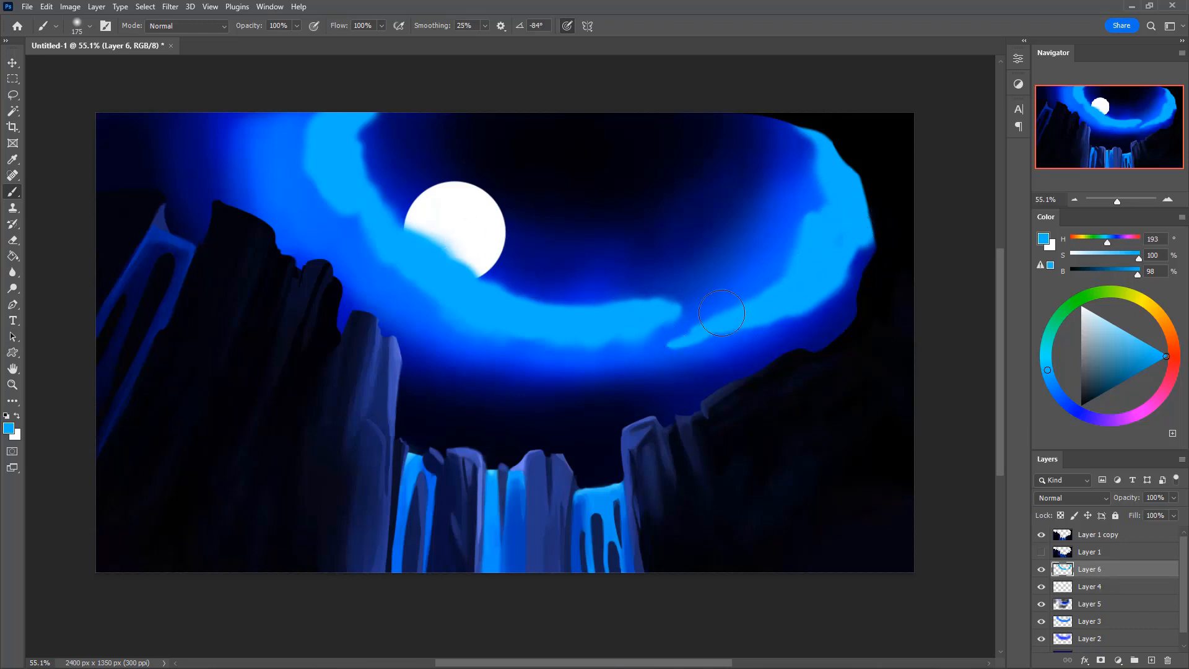
mouse_move(769, 298)
left_mouse_down()
mouse_move(699, 337)
mouse_move(587, 363)
mouse_move(648, 347)
left_mouse_up()
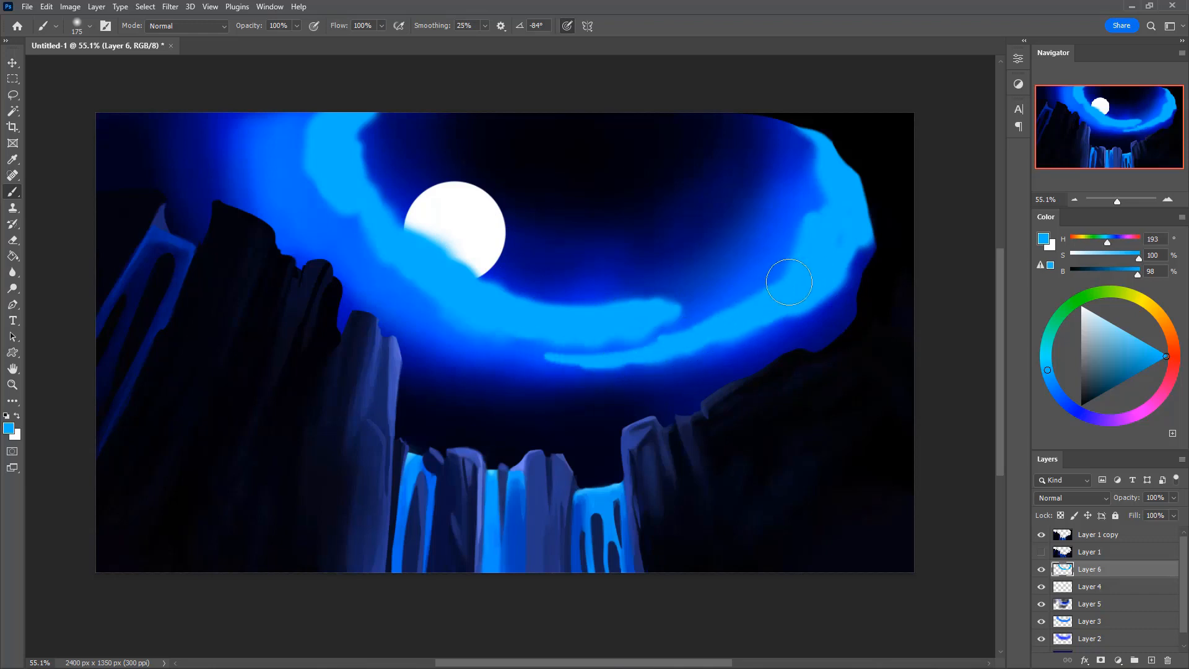
mouse_move(812, 292)
left_mouse_down()
mouse_move(774, 327)
mouse_move(713, 346)
left_mouse_up()
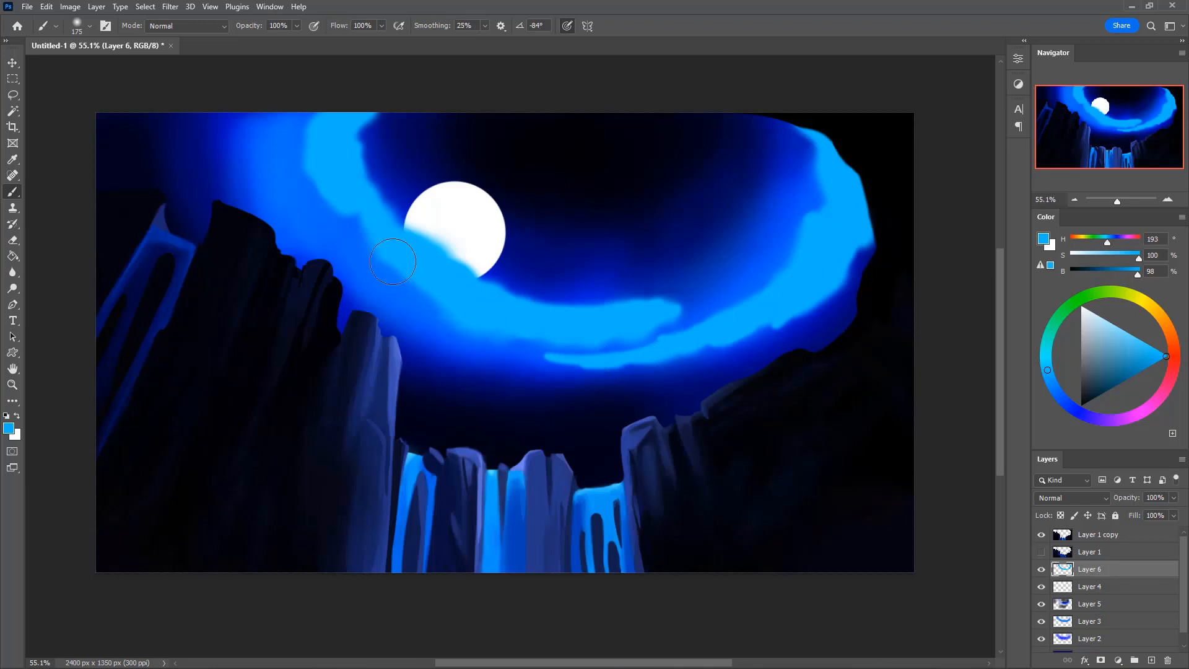
left_click_drag(340, 161, 367, 129)
left_click_drag(651, 316, 684, 309)
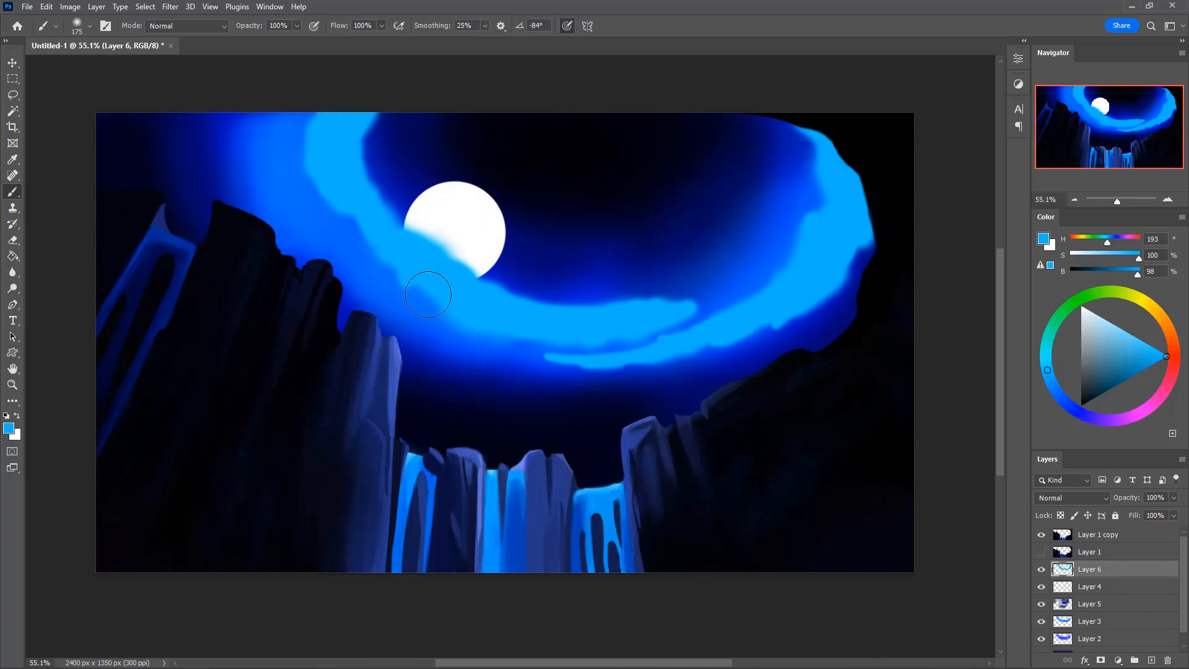
Set up the brush with a pale cyan of hue 182, saturation 28 and brightness 100 at 30% opacity
key("3")
key("i")
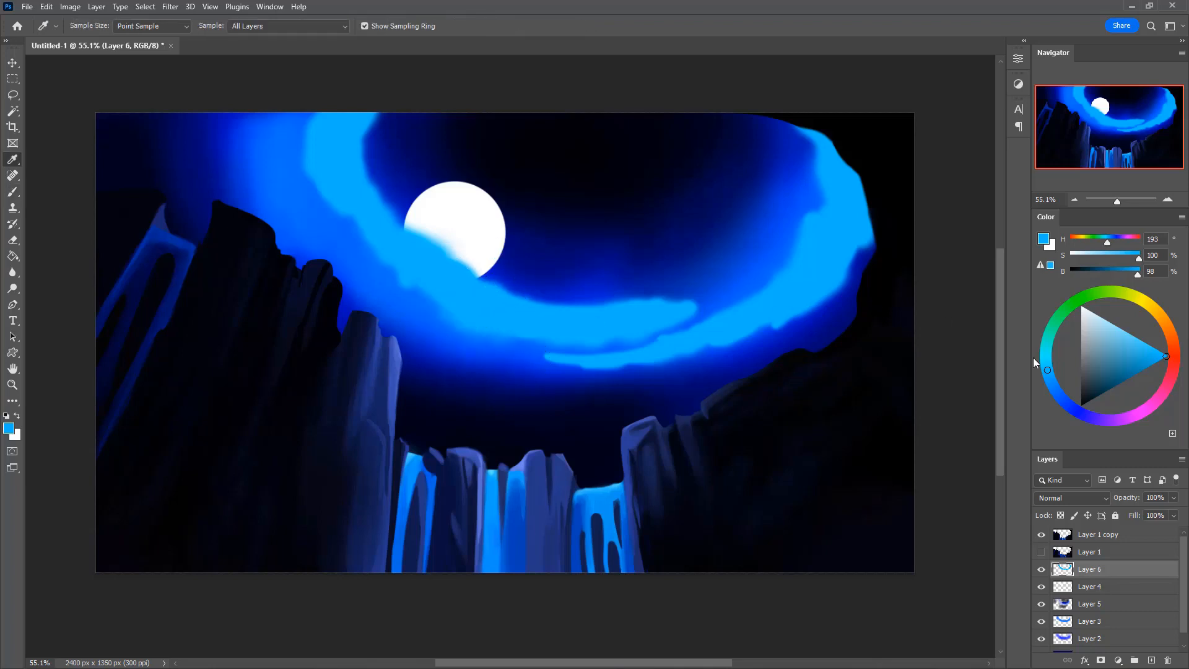
left_click_drag(1049, 370, 1041, 358)
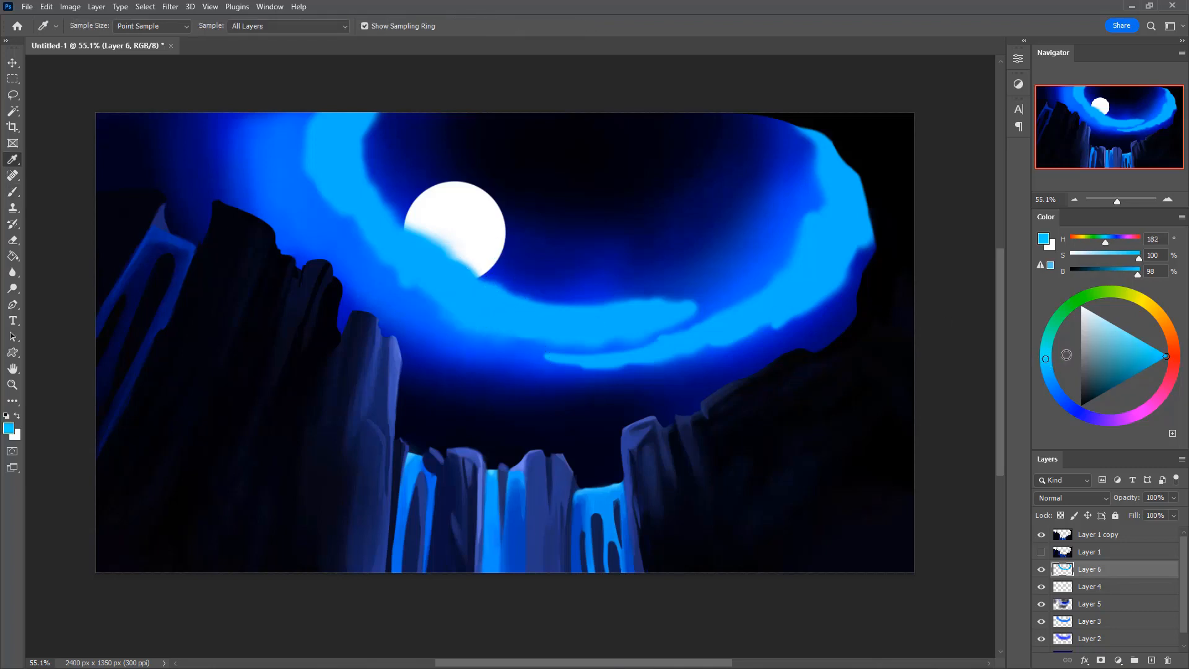
mouse_move(1111, 334)
left_mouse_down()
mouse_move(1081, 300)
mouse_move(1123, 331)
mouse_move(1108, 311)
left_mouse_up()
key("b")
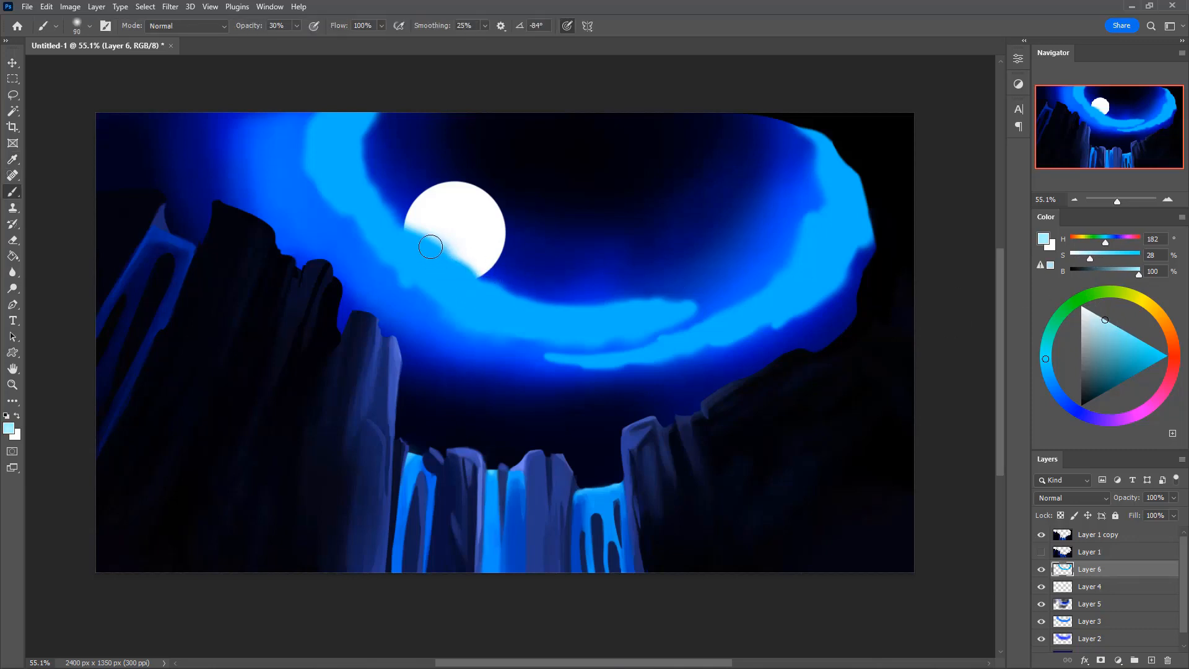
Paint a pale cyan highlight along the cloud band's inner edge beside and below the moon, using a brush of about 70 px
mouse_move(427, 243)
left_mouse_down()
mouse_move(449, 265)
mouse_move(449, 252)
mouse_move(460, 267)
mouse_move(444, 249)
mouse_move(416, 246)
mouse_move(468, 258)
mouse_move(409, 242)
mouse_move(463, 228)
mouse_move(439, 254)
mouse_move(369, 221)
mouse_move(443, 243)
mouse_move(375, 186)
left_mouse_up()
key("0")
key("[")
key("3")
key("0")
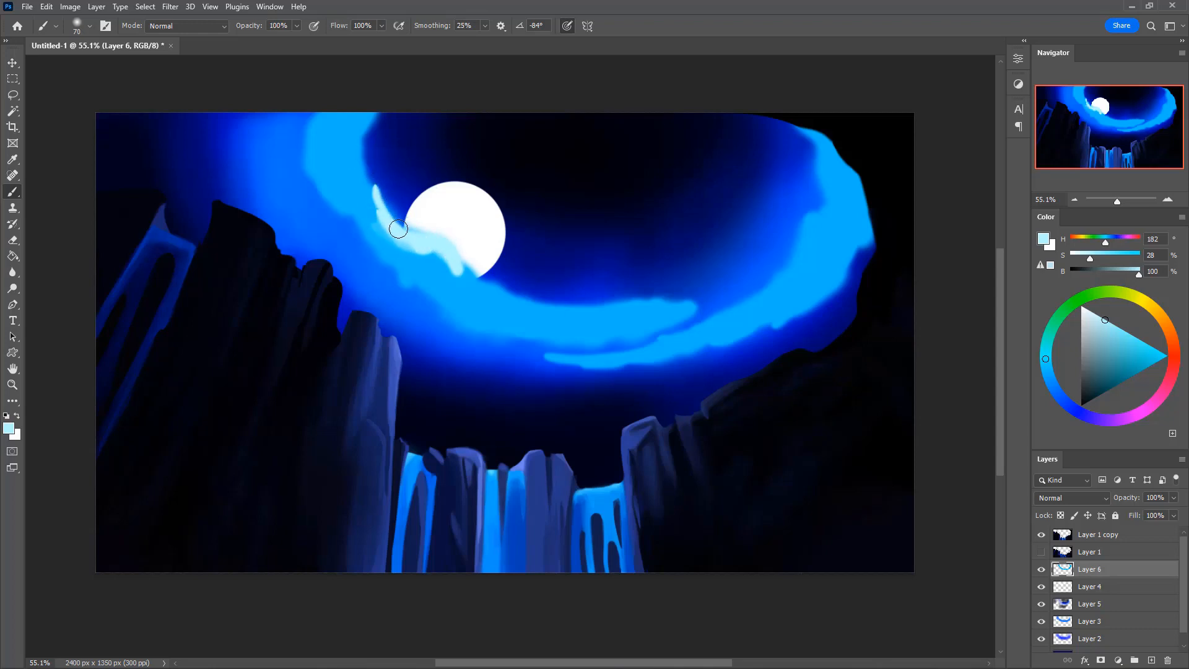
key("ctrl+z")
mouse_move(392, 230)
left_mouse_down()
mouse_move(360, 169)
mouse_move(371, 204)
mouse_move(403, 229)
left_mouse_up()
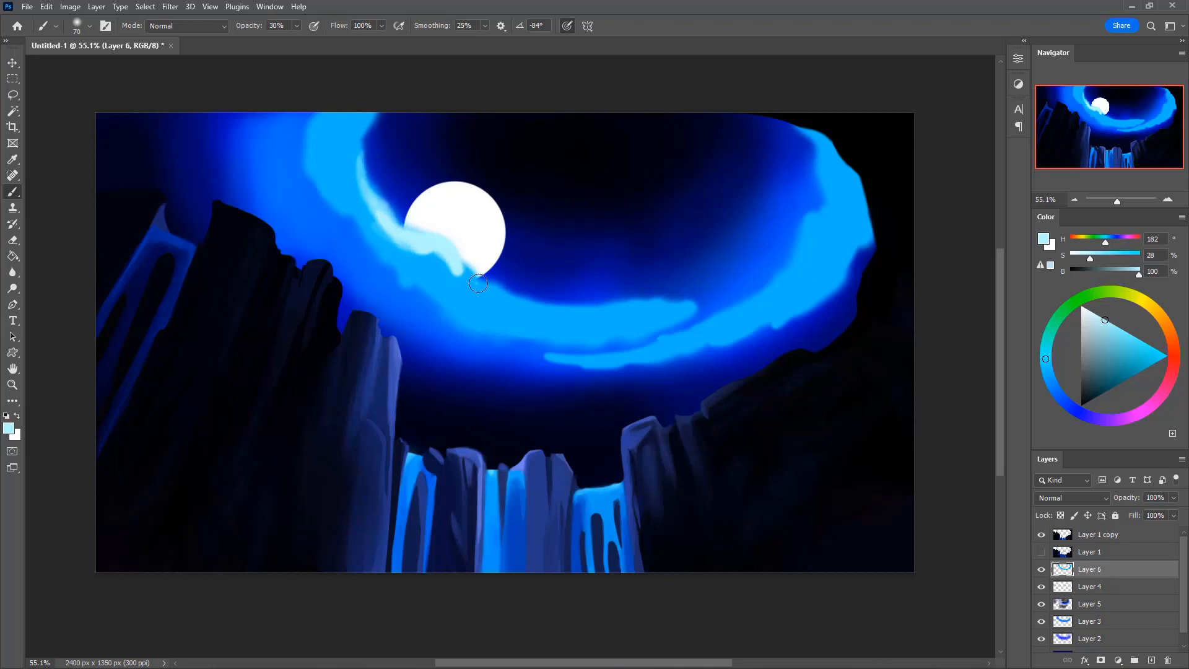
left_click_drag(479, 284, 457, 269)
mouse_move(362, 175)
left_mouse_down()
mouse_move(372, 162)
mouse_move(391, 221)
left_mouse_up()
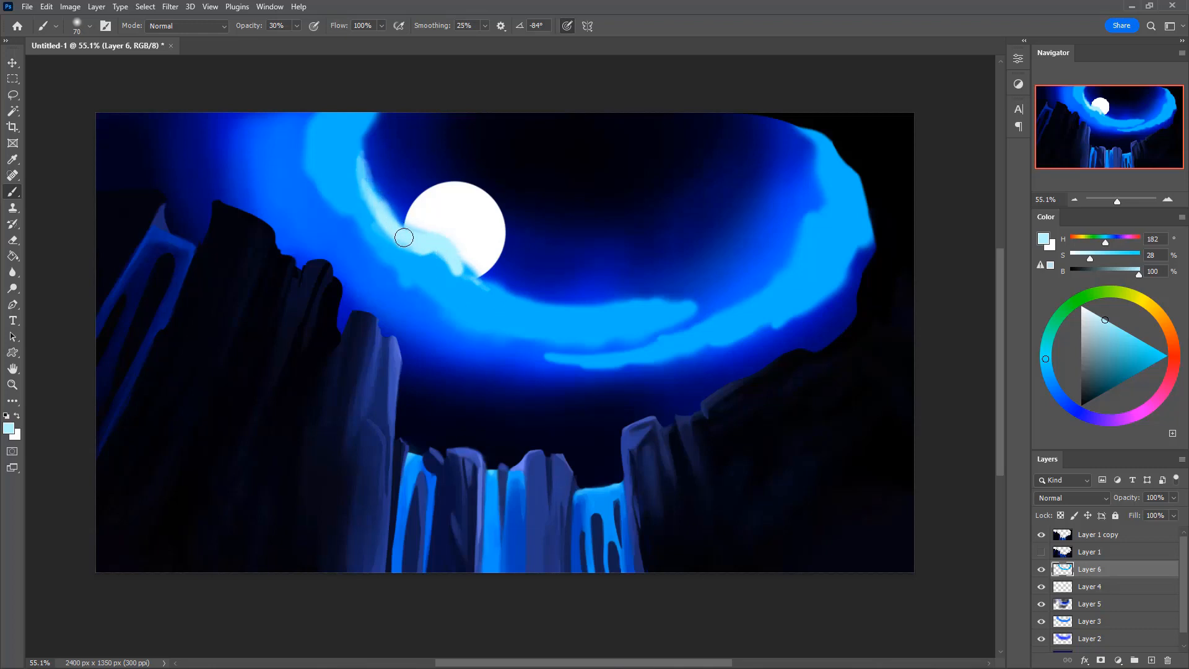
Switch the colour to pure white and brighten the cloud edge beside the moon with a 45 px brush at 30% opacity
key("e")
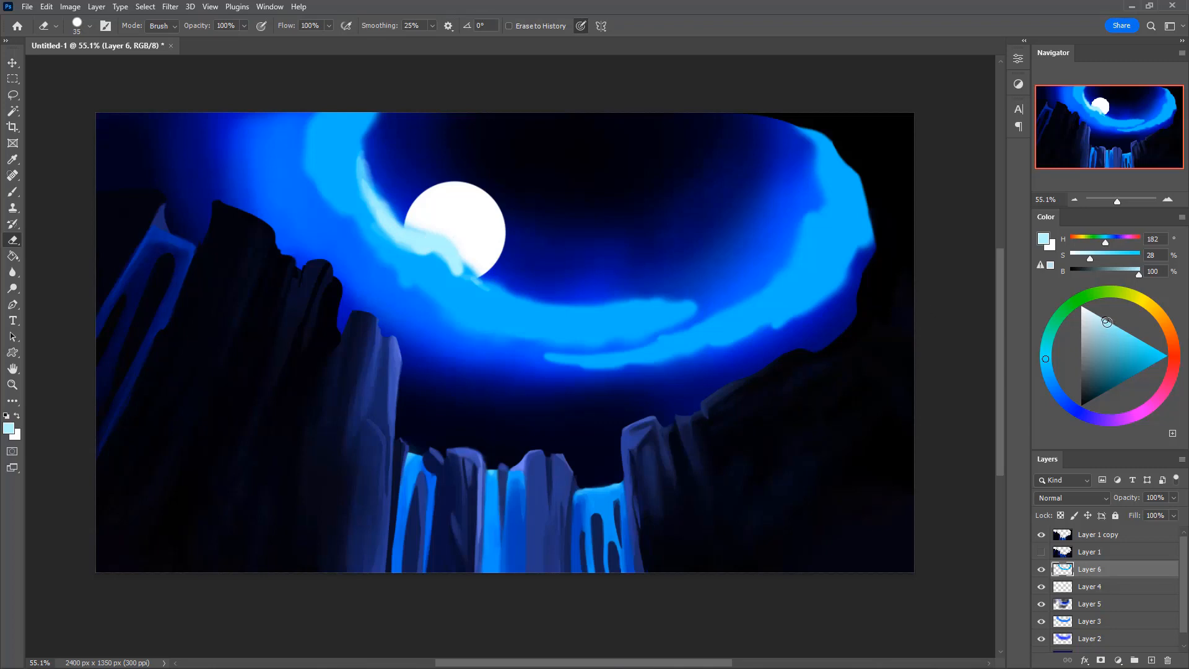
left_click_drag(1093, 313, 1082, 306)
key("b")
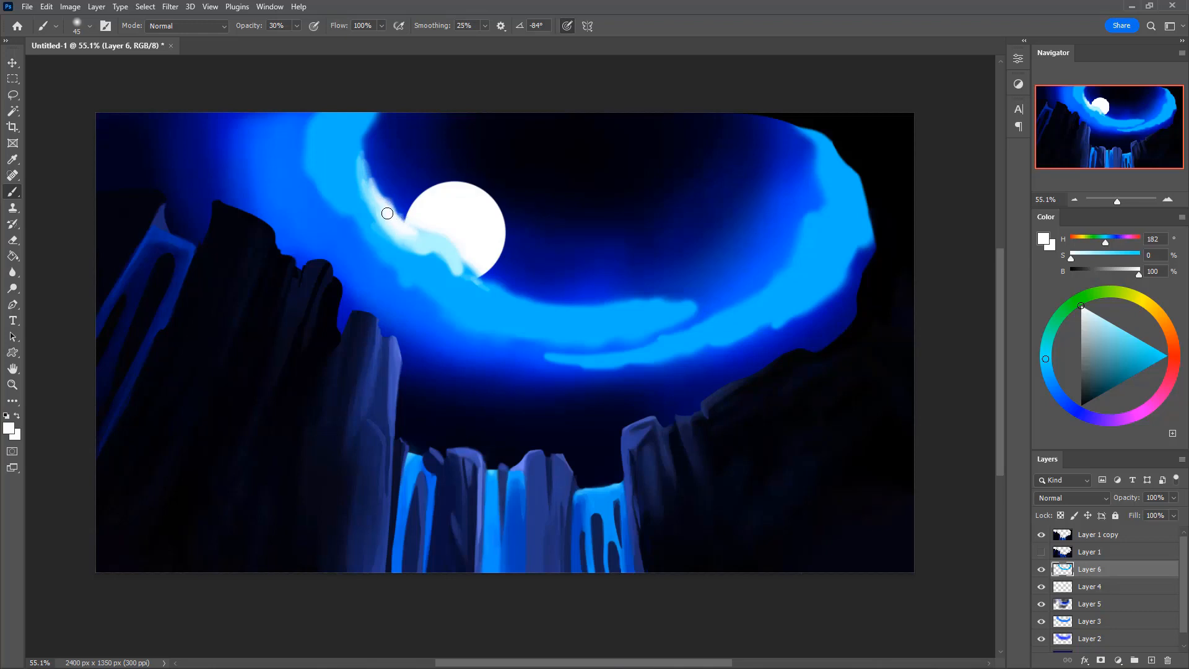
left_click_drag(387, 198, 371, 173)
mouse_move(381, 203)
left_mouse_down()
mouse_move(368, 171)
mouse_move(388, 203)
mouse_move(372, 183)
left_mouse_up()
key("e")
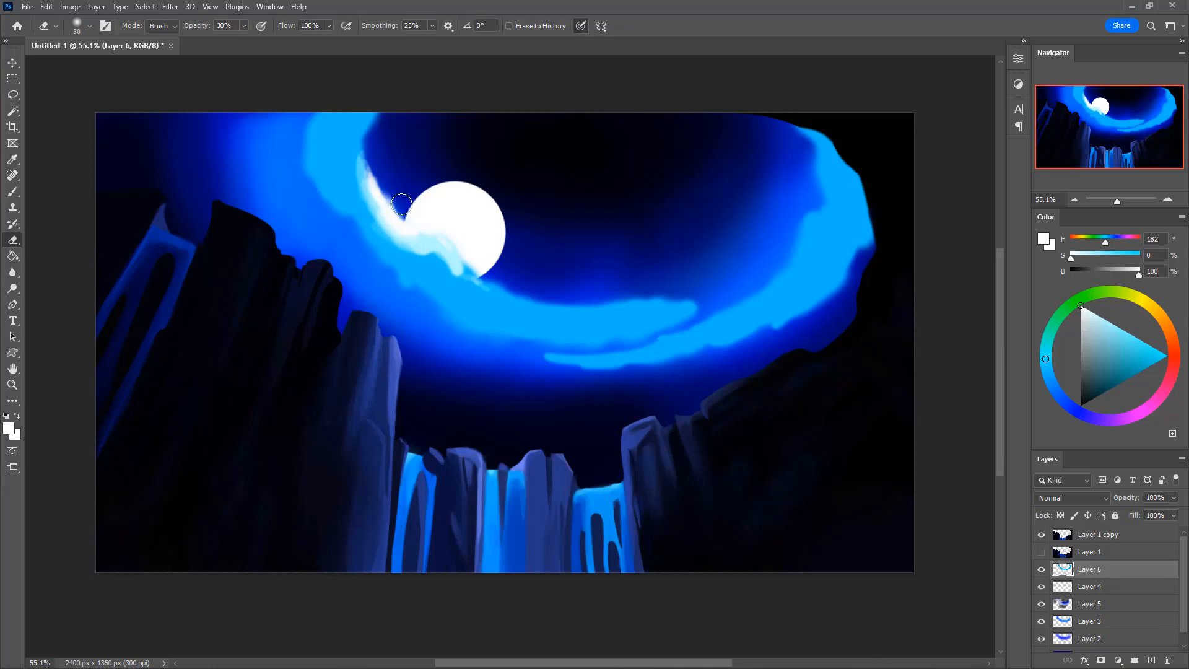
mouse_move(395, 196)
left_mouse_down()
mouse_move(383, 171)
mouse_move(394, 208)
mouse_move(377, 168)
mouse_move(396, 215)
mouse_move(381, 195)
left_mouse_up()
key("ctrl+z")
key("ctrl+z")
Sample near-white from the cloud highlight and refine the bright edge beside the moon with a 40 px brush at 30% opacity
key("b")
left_click(394, 207, "alt")
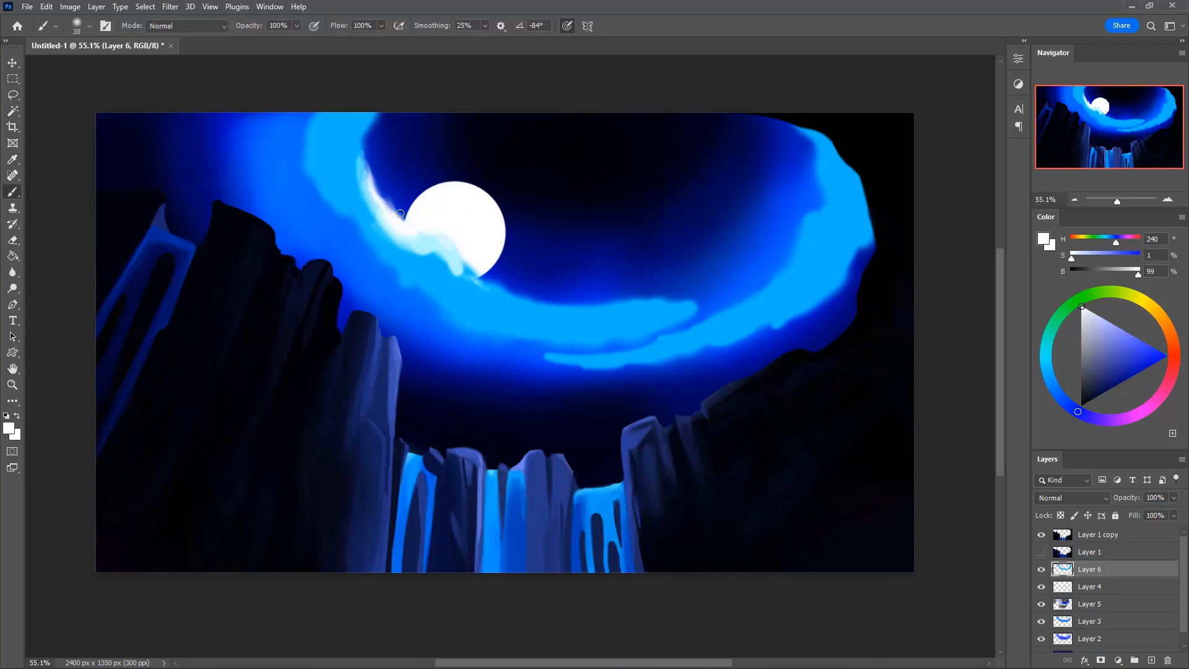
left_click_drag(400, 214, 370, 156)
key("ctrl+z")
key("]")
left_click_drag(398, 215, 371, 170)
key("ctrl+z")
key("]")
key("3")
left_click_drag(376, 190, 415, 239)
Select the moon's layer, Layer 4, and lock its transparent pixels
left_click(20, 65)
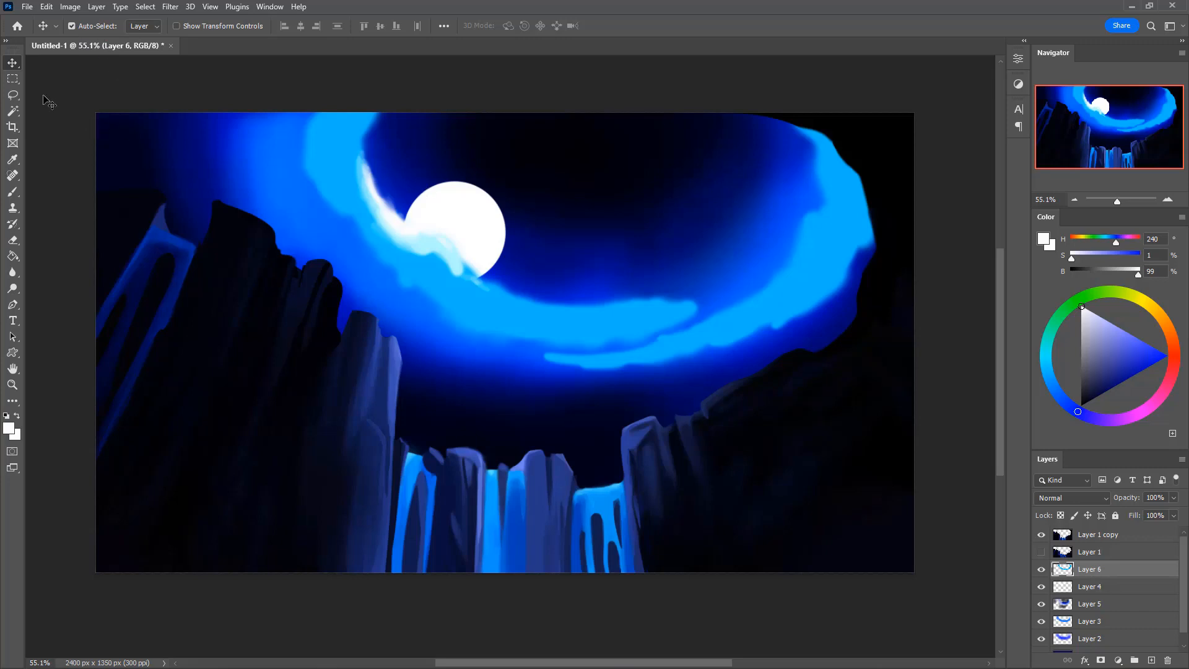
left_click(483, 217)
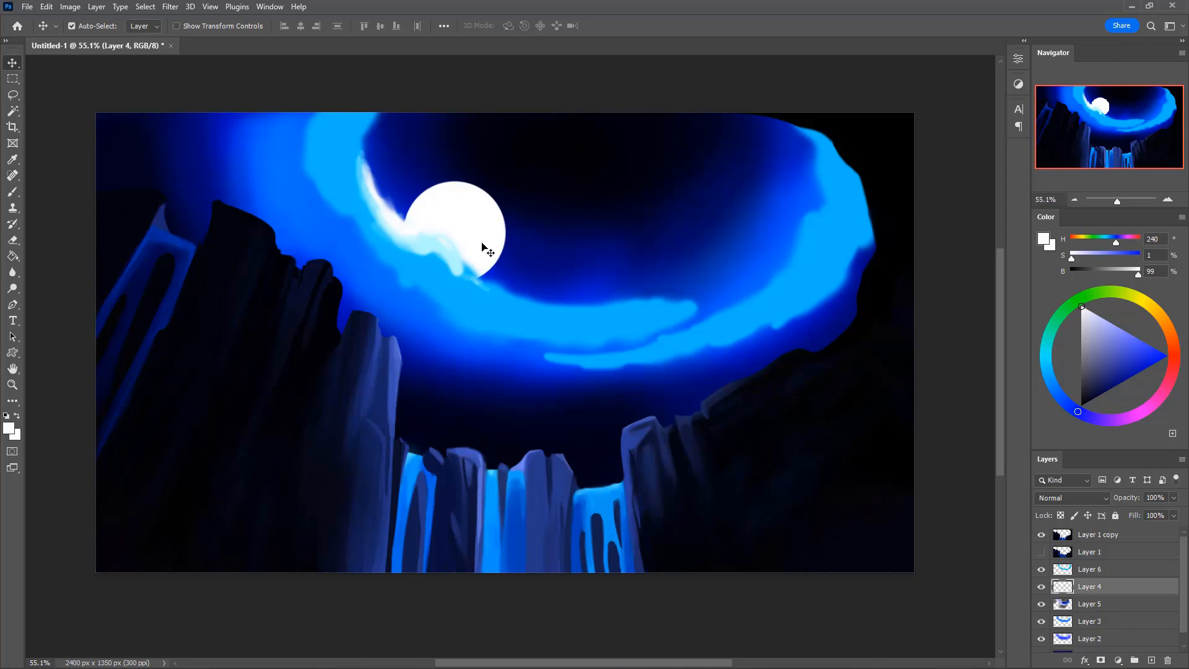
left_click(1061, 515)
Sample the cloud's blue and paint a faint patch on the moon's right side with a 125 px brush at 10% opacity
key("b")
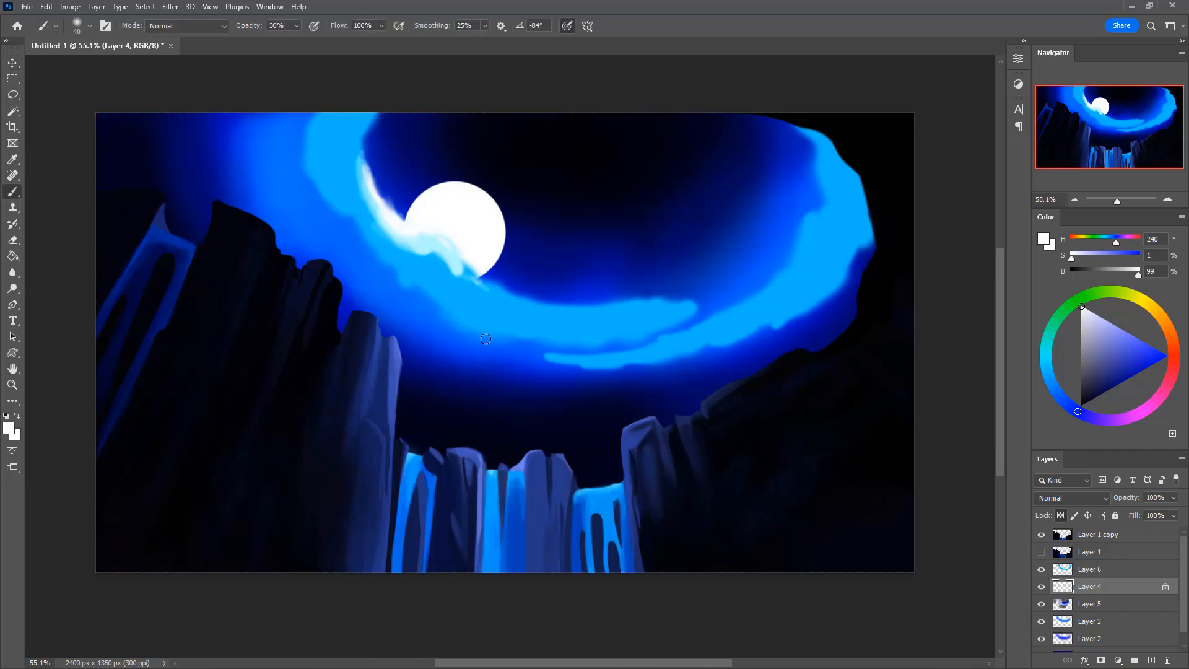
key("i")
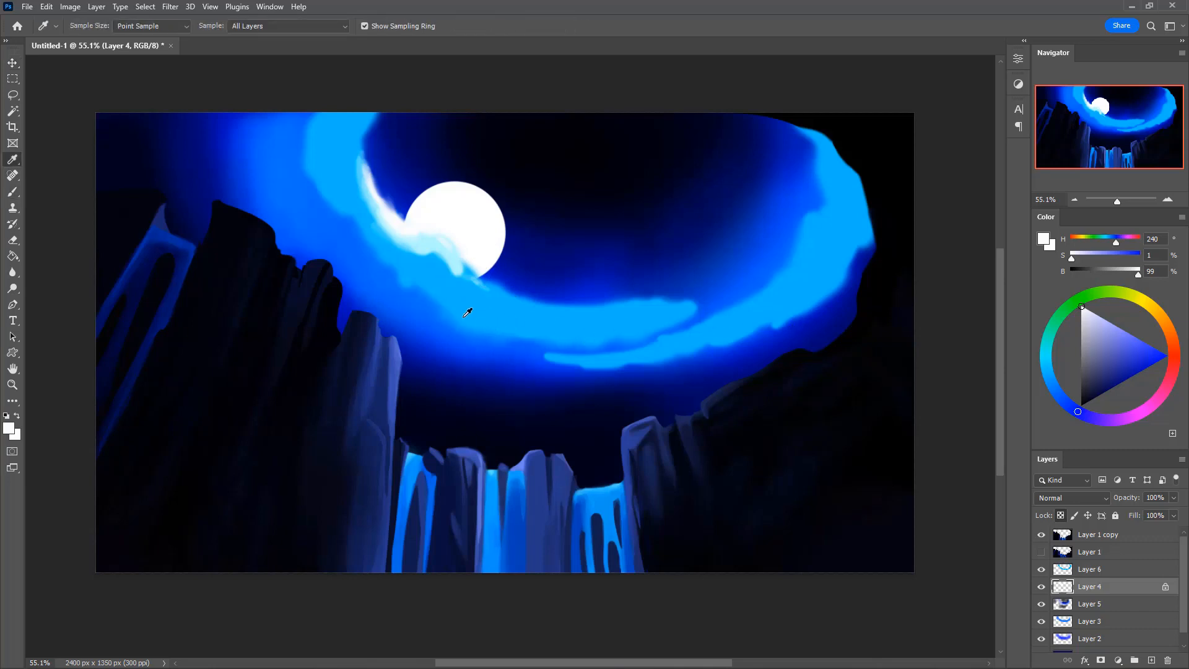
left_click(456, 313)
key("b")
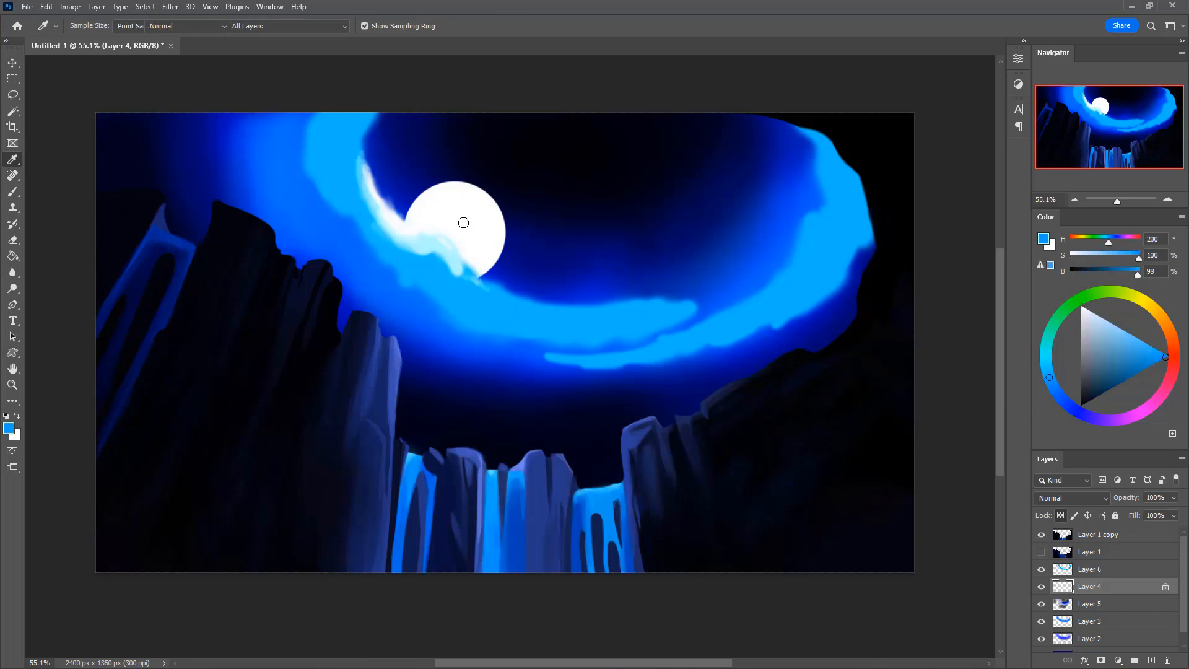
key("bracketright")
key("bracketright")
key("bracketright")
key("bracketright")
key("bracketright")
key("bracketright")
key("bracketright")
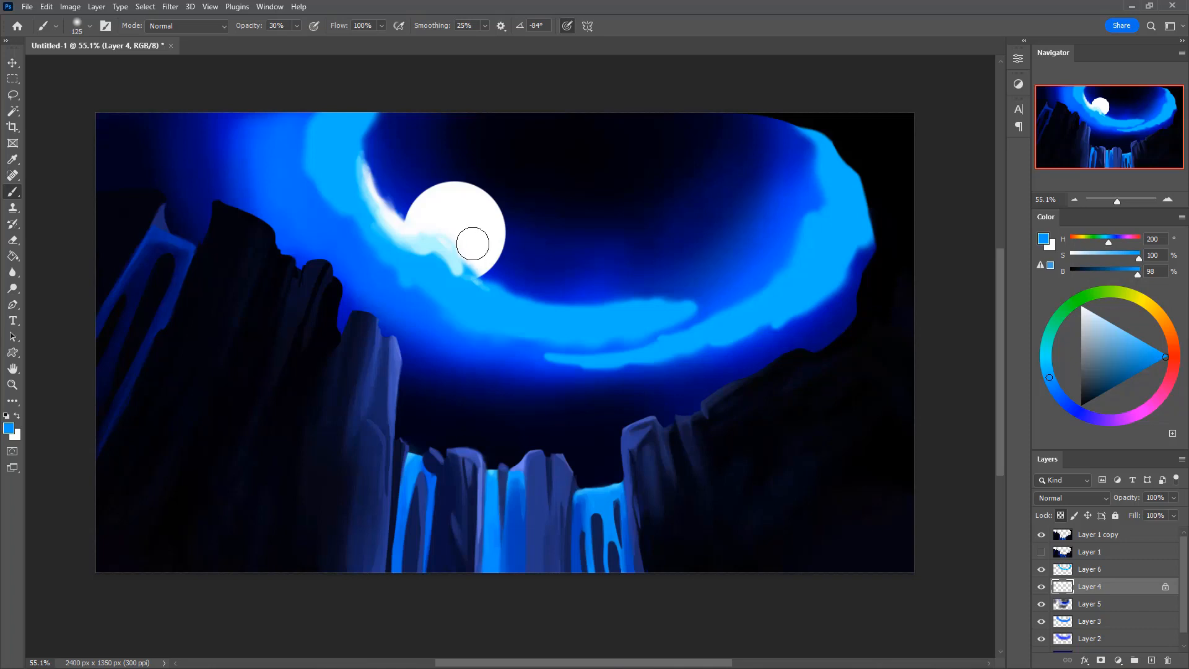
left_click(473, 240)
key("ctrl+z")
key("1")
mouse_move(478, 222)
left_mouse_down()
mouse_move(461, 241)
mouse_move(481, 257)
left_mouse_up()
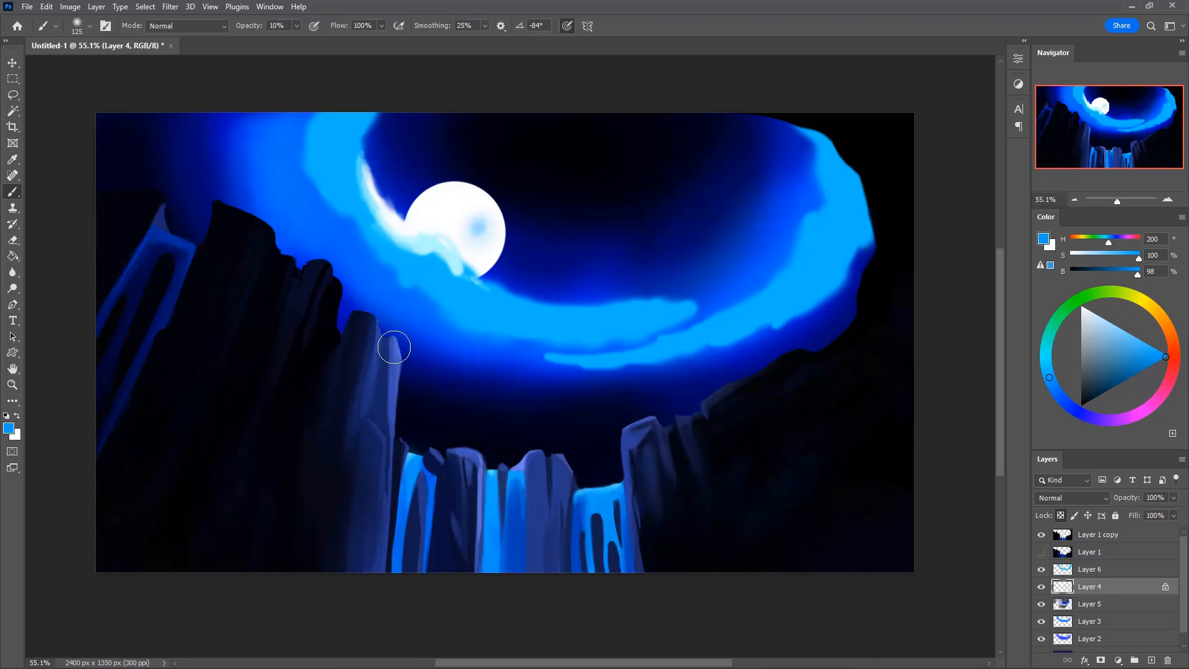
Sample the moon patch's lighter blue and spread soft shading across the moon with a 100 px brush at 10% opacity
key("i")
left_click(480, 225)
key("b")
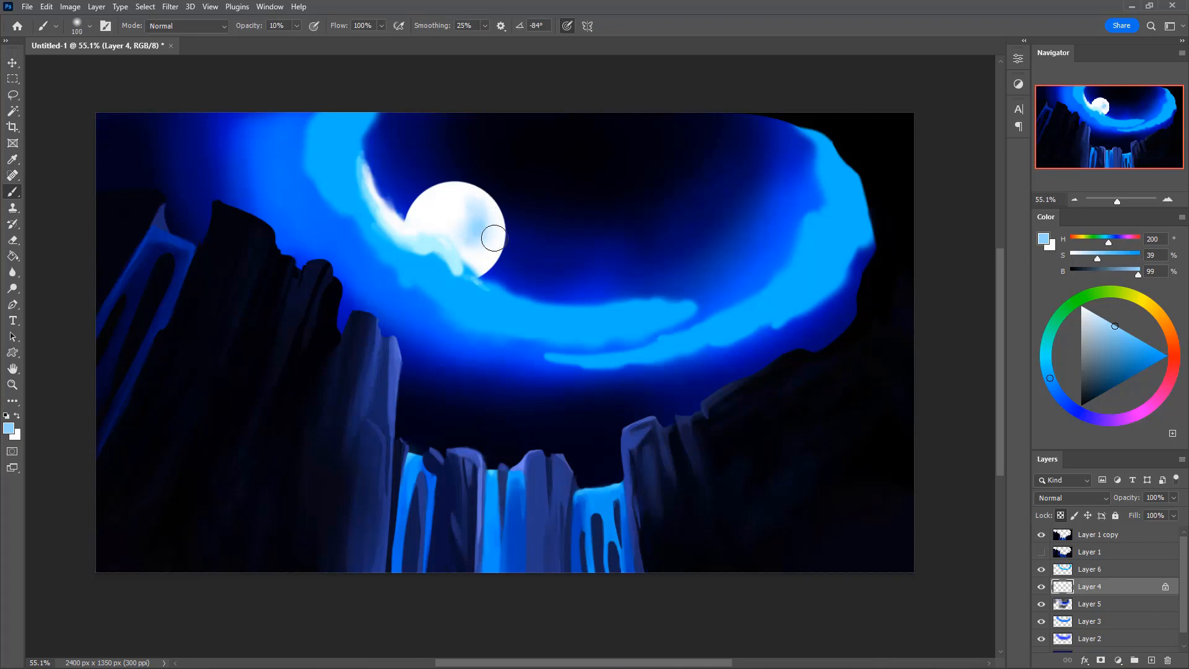
mouse_move(468, 249)
left_mouse_down()
mouse_move(493, 223)
mouse_move(443, 255)
mouse_move(433, 233)
mouse_move(456, 228)
mouse_move(440, 215)
mouse_move(419, 243)
mouse_move(415, 214)
mouse_move(437, 228)
mouse_move(404, 264)
mouse_move(487, 236)
mouse_move(457, 215)
left_mouse_up()
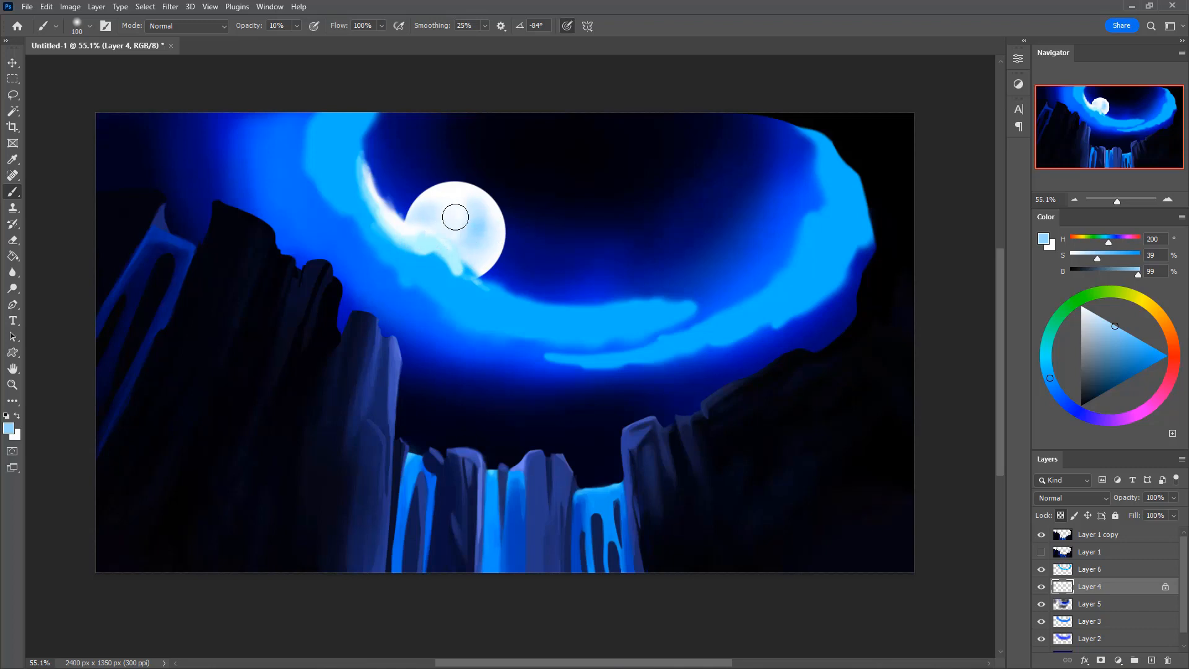
mouse_move(490, 258)
left_mouse_down()
mouse_move(479, 258)
mouse_move(494, 235)
left_mouse_up()
Sample pale cyan from the cloud beside the moon and tint the moon's shaded patches with the 100 px brush
key("i")
left_click(425, 244)
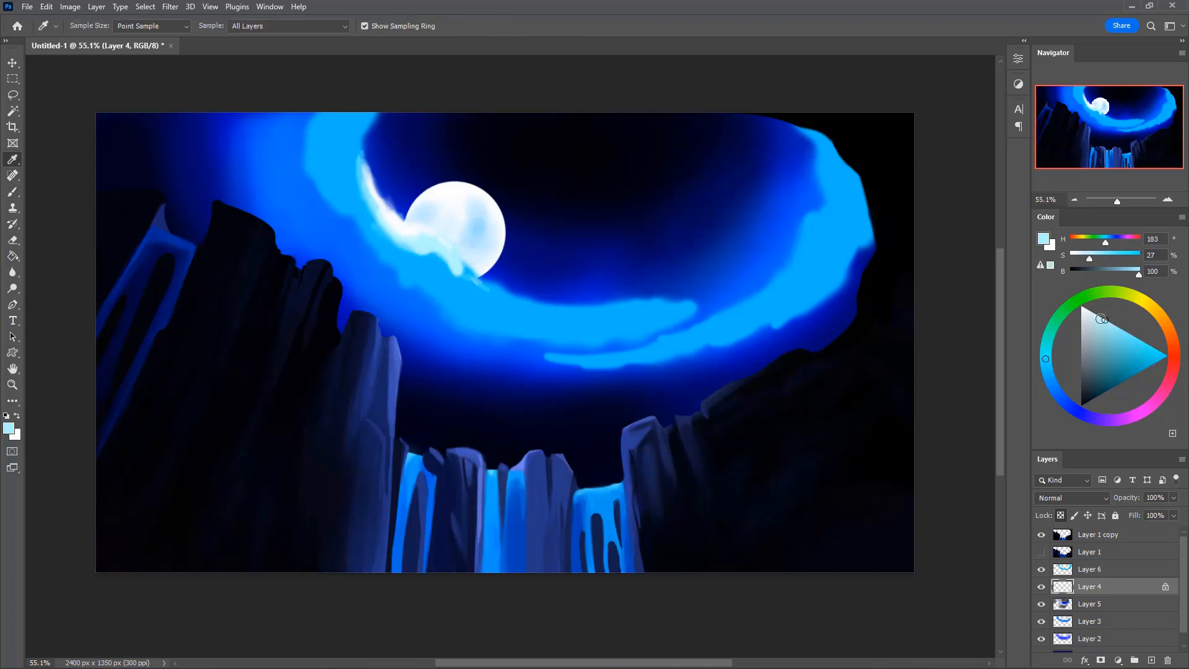
key("b")
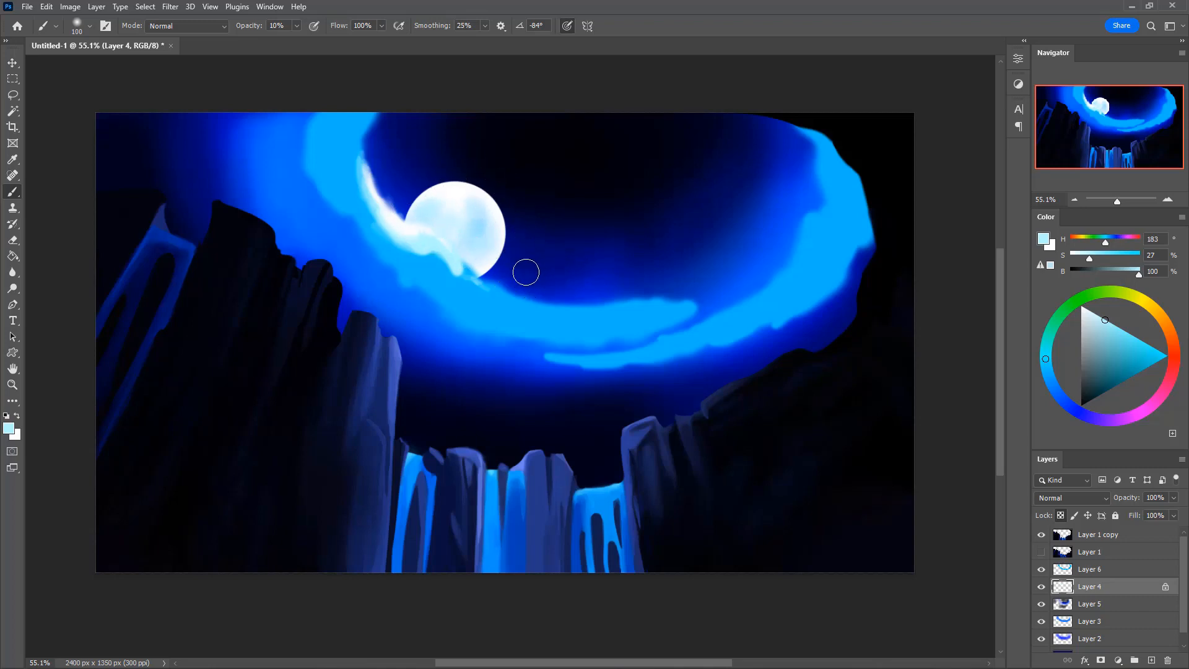
Set the colour to pure white and paint bright patches between the moon's shaded areas with a 60 px brush at 30% opacity
left_click_drag(1108, 323, 1082, 306)
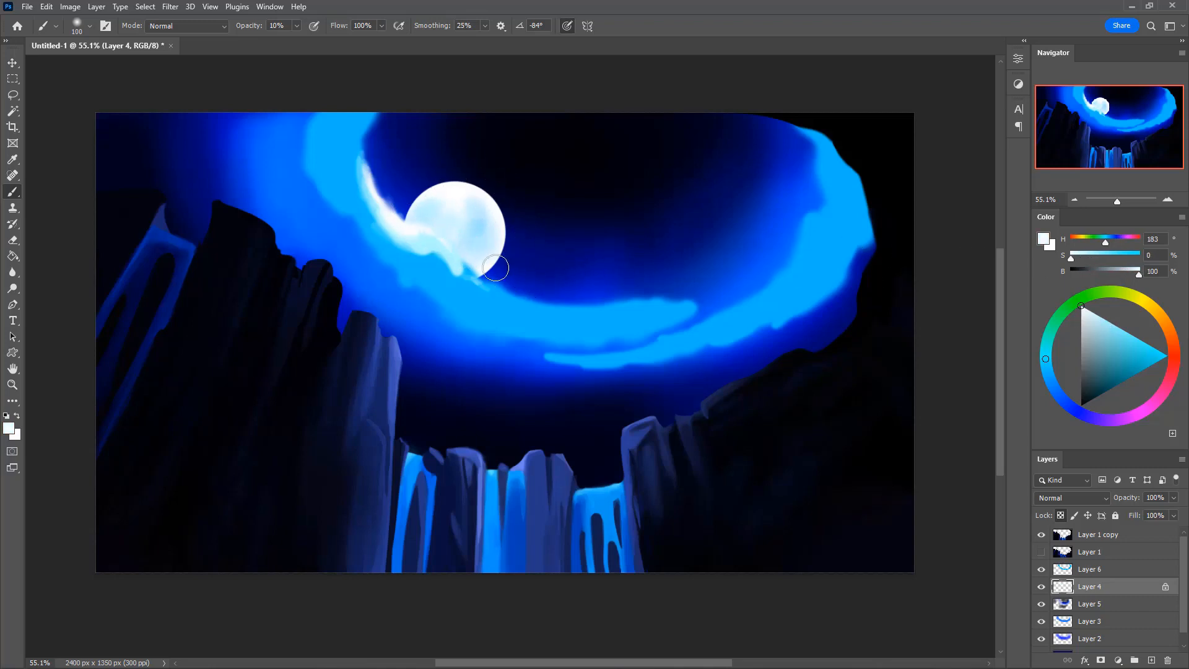
key("bracketleft")
key("bracketleft")
key("bracketleft")
key("bracketleft")
key("bracketright")
key("bracketleft")
key("bracketleft")
key("0")
key("bracketright")
key("3")
left_click_drag(476, 224, 489, 242)
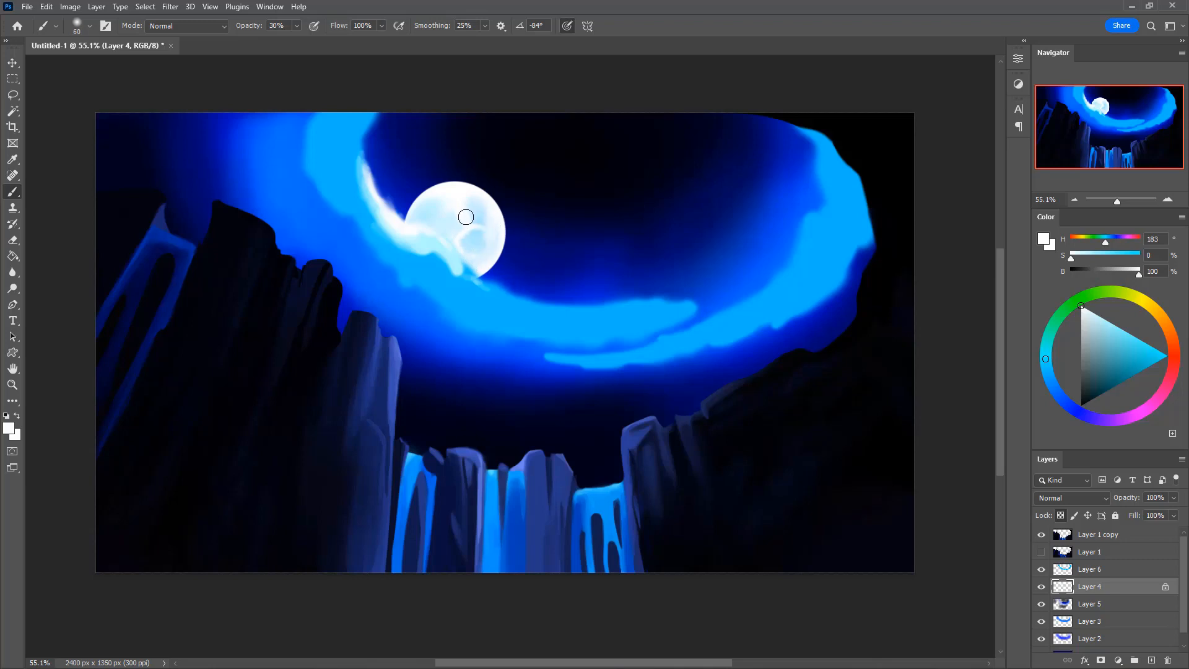
mouse_move(465, 215)
left_mouse_down()
mouse_move(465, 257)
mouse_move(462, 201)
left_mouse_up()
Sample pale blue from the lower moon and repaint its shaded patches with a 60 px brush at 30% opacity
key("bracketleft")
key("bracketleft")
left_click(473, 254, "alt")
key("bracketright")
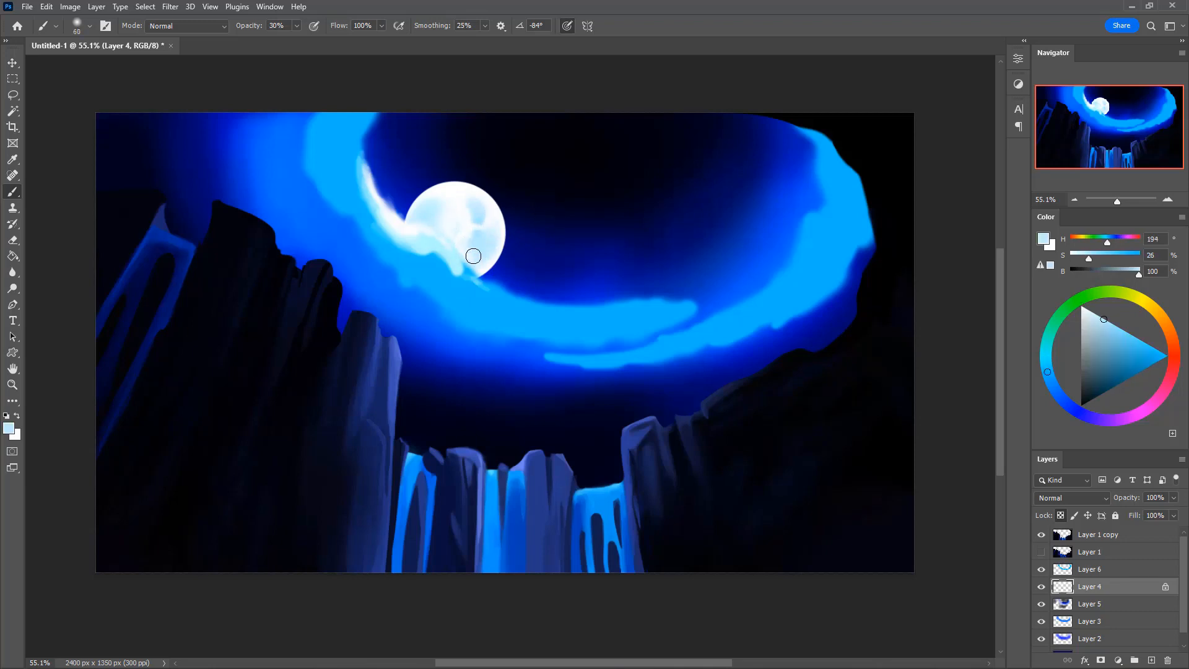
left_click_drag(476, 230, 474, 208)
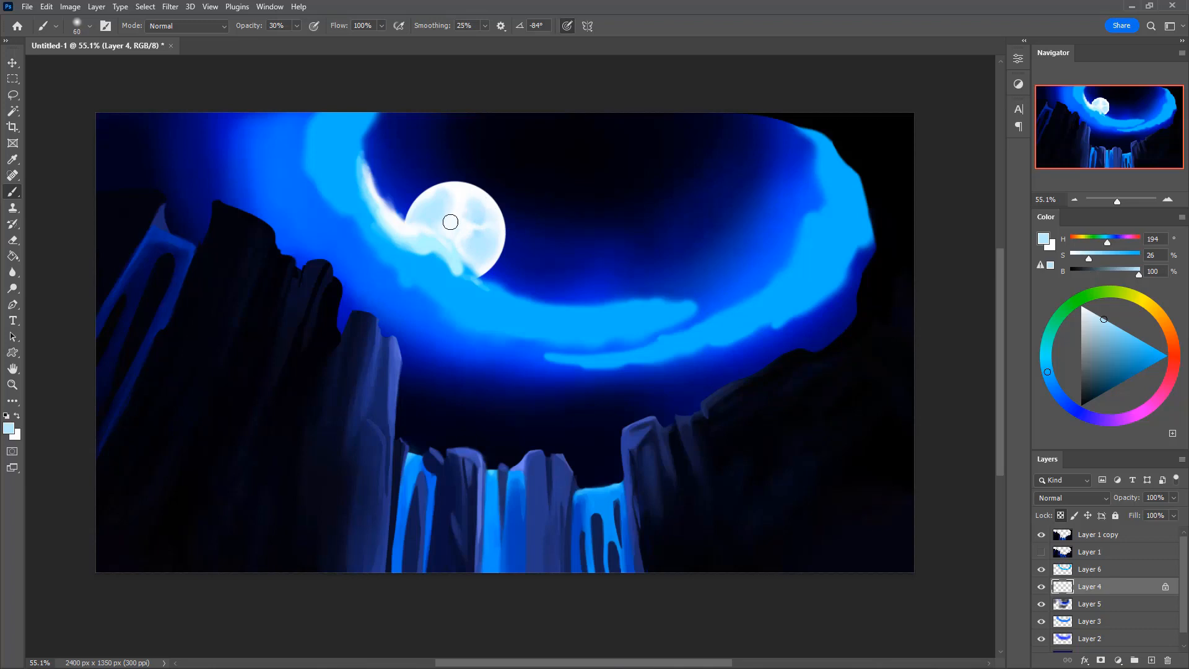
Switch to pure white and sharpen the highlights between the moon's patches with a 50 px brush at 100% opacity
left_click(452, 211, "alt")
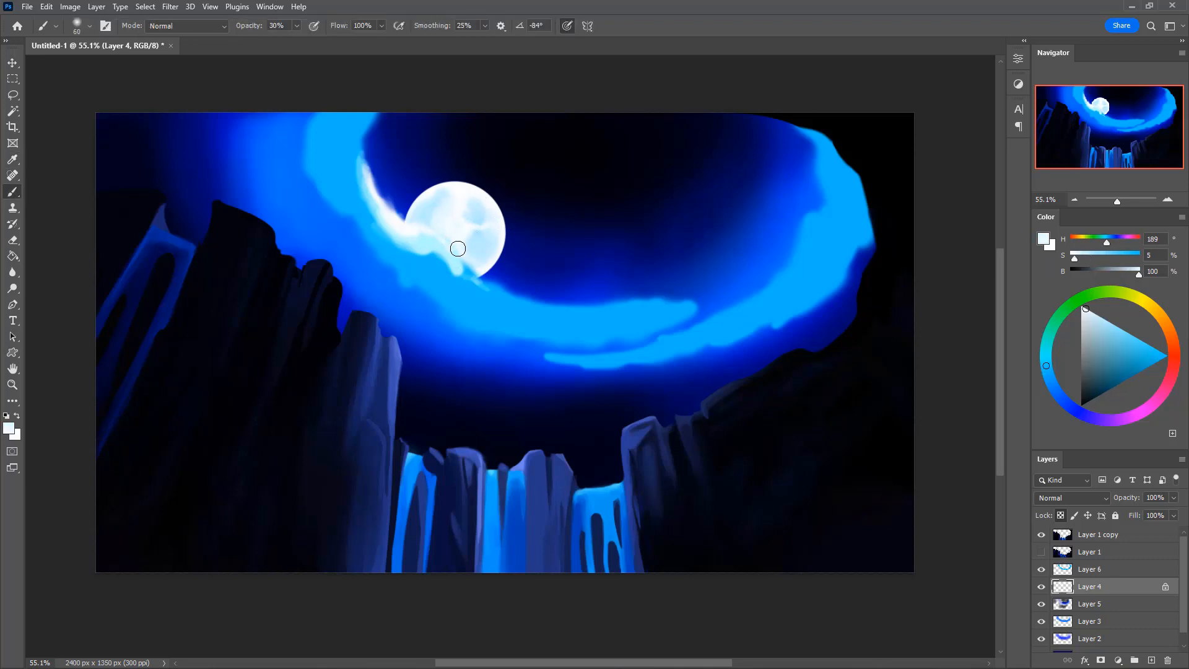
left_click(1081, 306)
left_click_drag(489, 207, 470, 210)
key("ctrl+z")
key("3")
key("0")
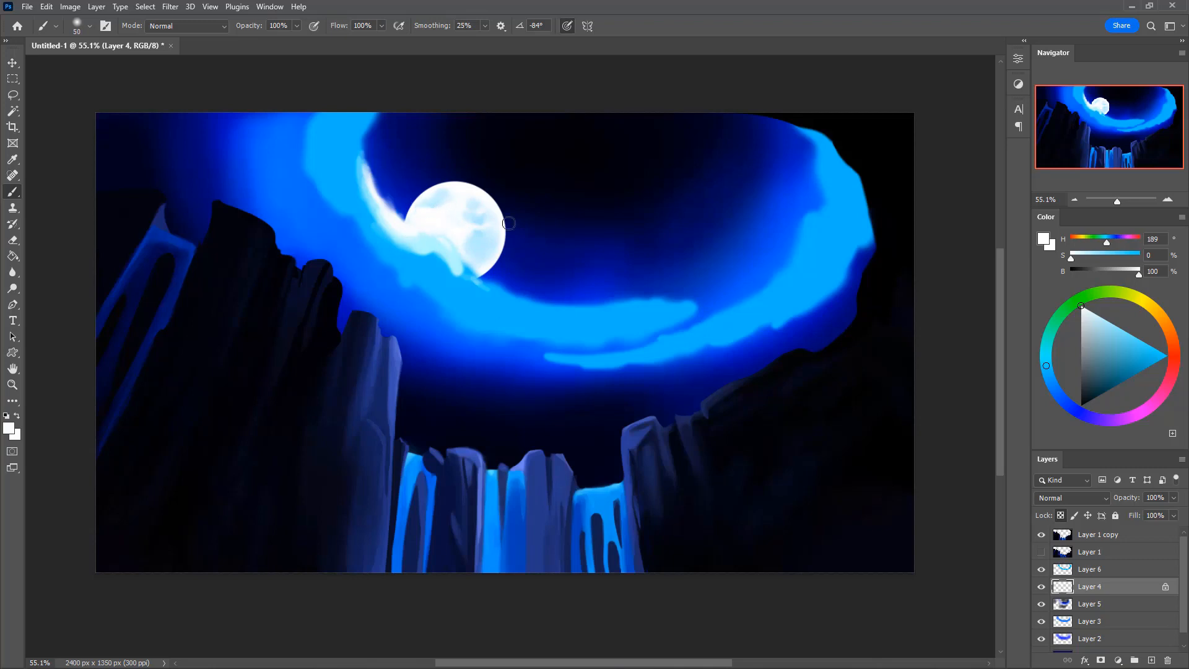
Sample the moon's pale blue and soften its surface shading at 30% opacity, enlarging the brush to blend the lower area
left_click(430, 203, "alt")
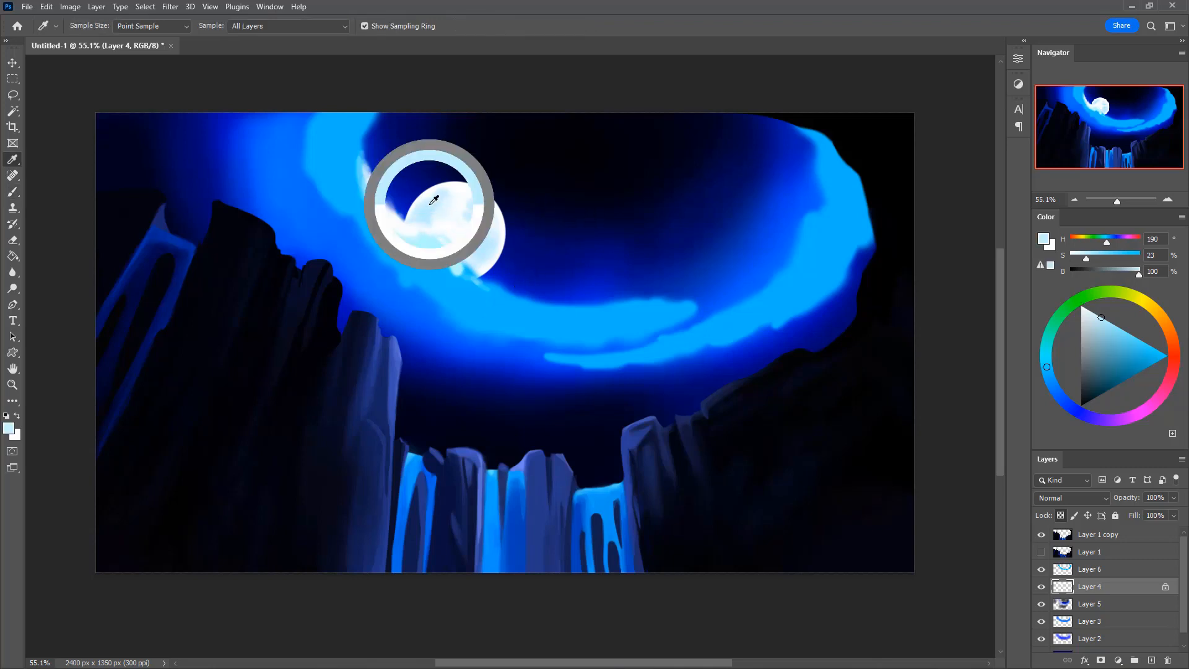
key("bracketright")
key("bracketright")
key("3")
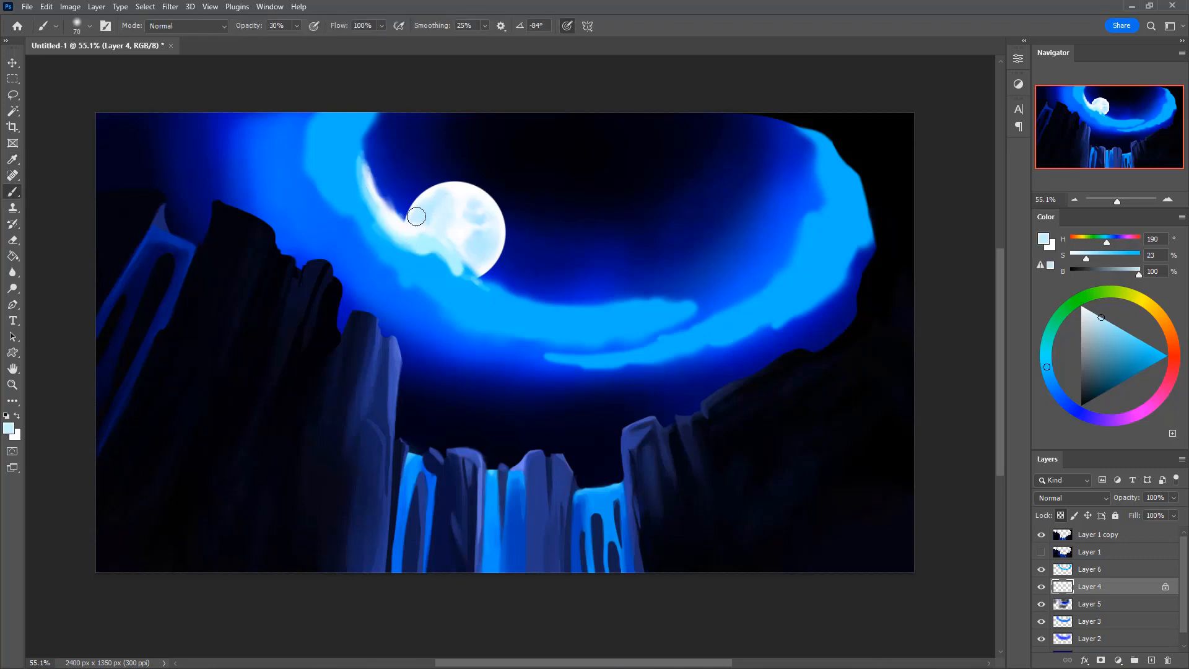
key("bracketright")
key("bracketright")
key("bracketright")
key("bracketright")
key("bracketright")
mouse_move(486, 247)
left_mouse_down()
mouse_move(465, 235)
mouse_move(448, 257)
left_mouse_up()
Set the colour to light cyan (H 180, S 38, B 100) and tint the moon with a 300 px brush at 30% opacity
left_click(1046, 356)
mouse_move(1113, 333)
left_mouse_down()
mouse_move(1161, 352)
mouse_move(1115, 324)
left_mouse_up()
key("bracketright")
key("bracketright")
key("bracketright")
key("bracketright")
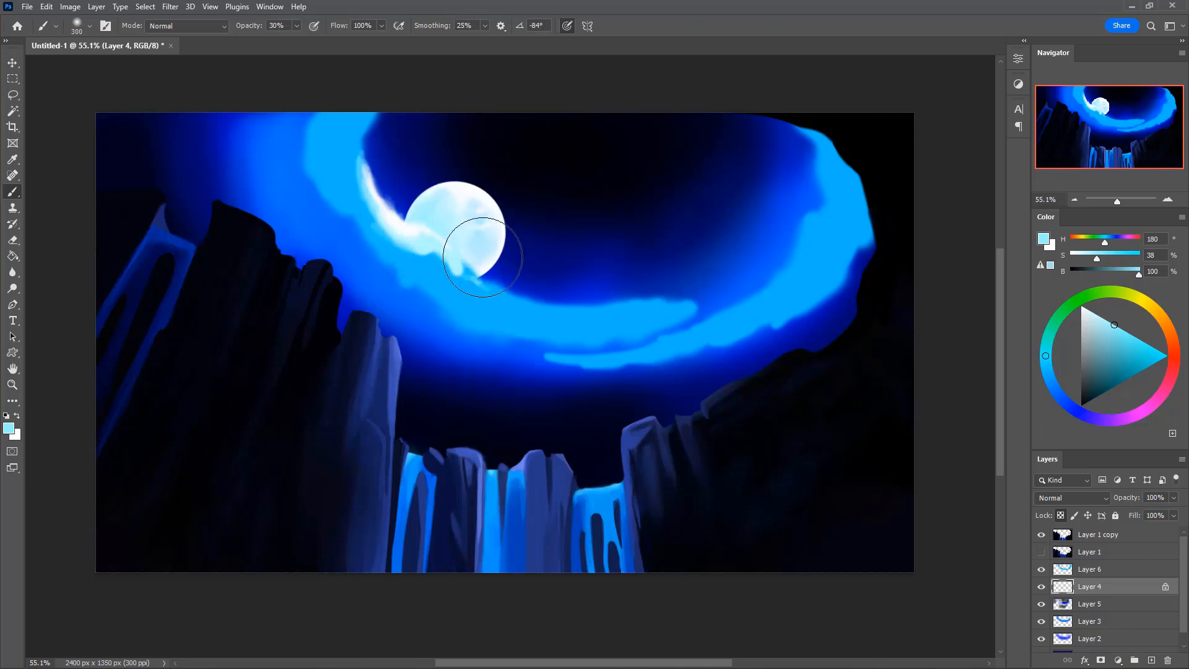
Sample near-white from the moon and brighten areas between its shaded patches with a 50 px brush at 30% opacity
left_click(464, 211, "alt")
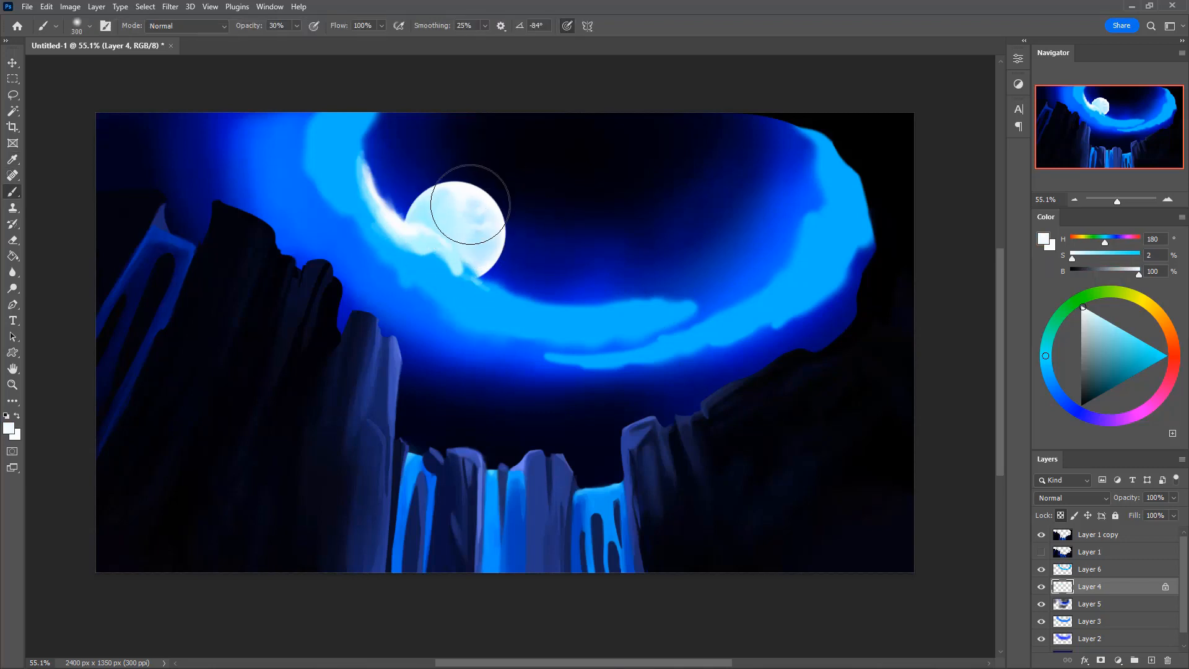
key("bracketleft")
key("bracketleft")
key("bracketleft")
key("bracketleft")
key("bracketleft")
key("bracketleft")
key("bracketleft")
key("bracketleft")
key("bracketleft")
key("bracketleft")
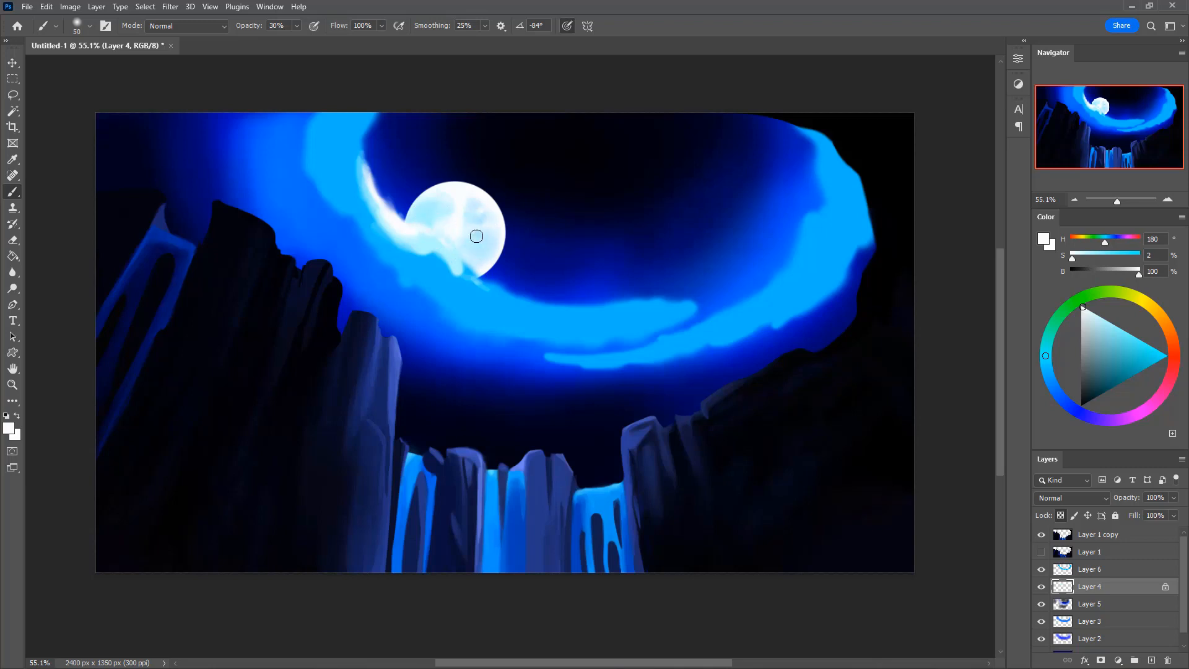
Paint solid near-white highlights across the moon's middle and right side with a 60 px brush at 100% opacity
key("bracketright")
key("bracketright")
key("bracketleft")
key("0")
mouse_move(464, 238)
left_mouse_down()
mouse_move(489, 258)
mouse_move(478, 253)
left_mouse_up()
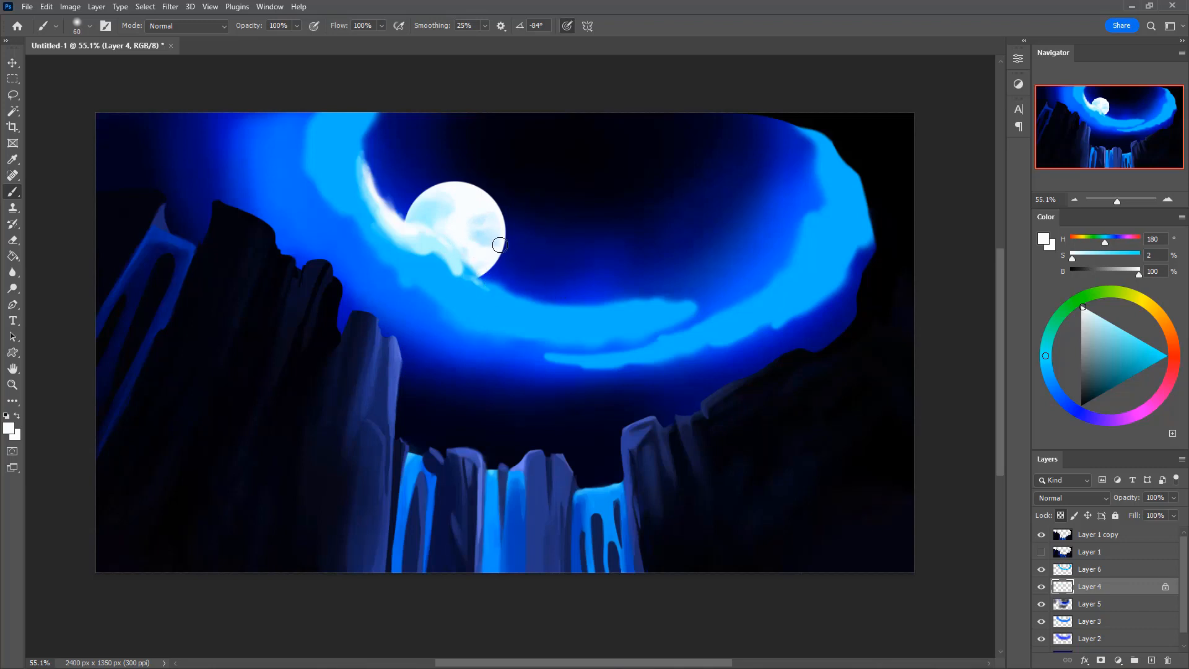
left_click_drag(496, 228, 468, 232)
Sample the moon's pale blue and rework its shaded patches with a 70 px brush at 100% opacity, undoing the misplaced strokes
left_click(478, 240, "alt")
key("bracketright")
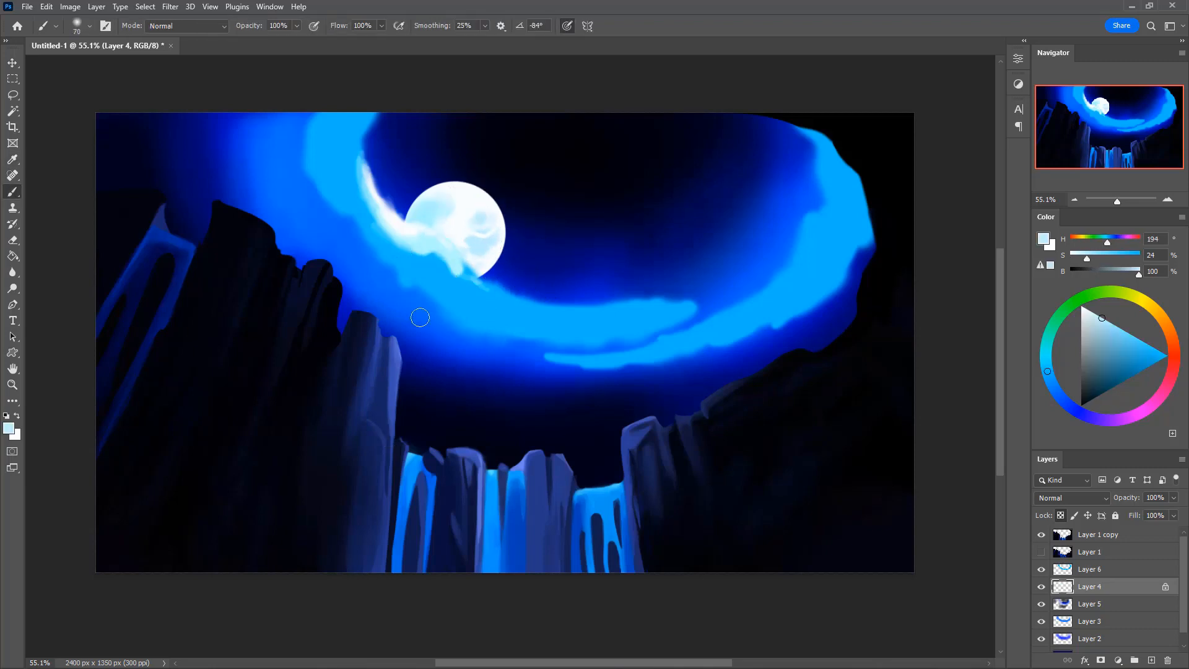
mouse_move(460, 209)
left_mouse_down()
mouse_move(468, 195)
mouse_move(457, 239)
mouse_move(452, 228)
left_mouse_up()
key("ctrl+z")
key("bracketright")
key("ctrl+z")
left_click(460, 208)
key("alt")
left_click(451, 205, "alt")
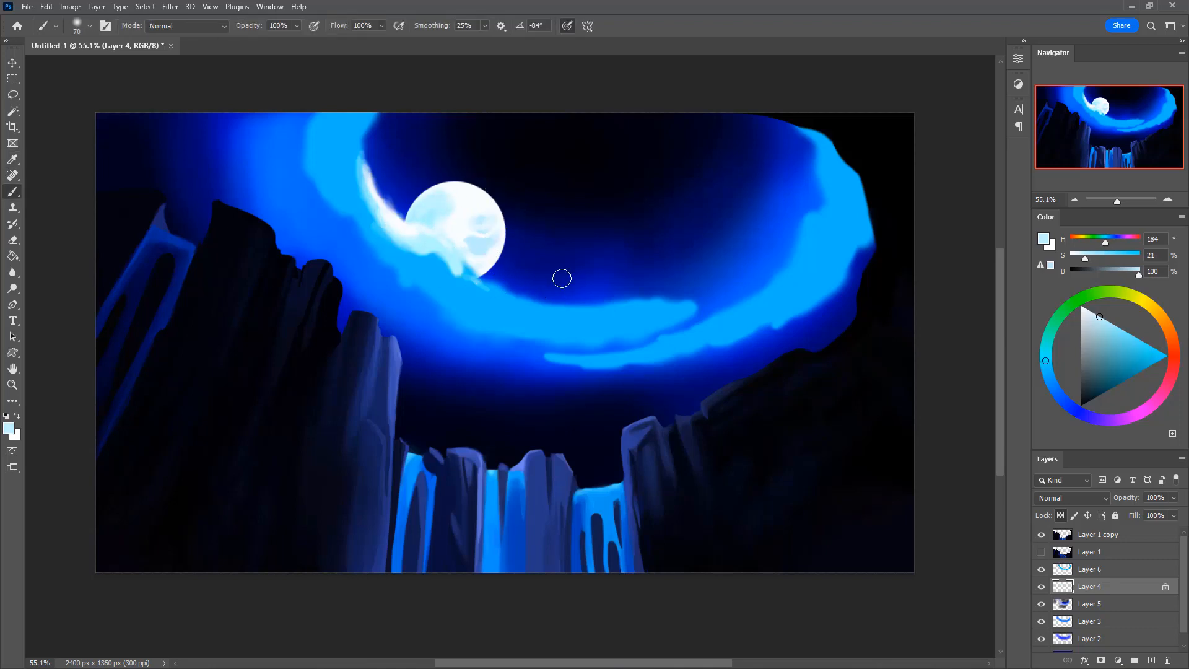
Sample near-white from the moon's upper right and cover excess shading with a 60 px brush at 100% opacity
key("i")
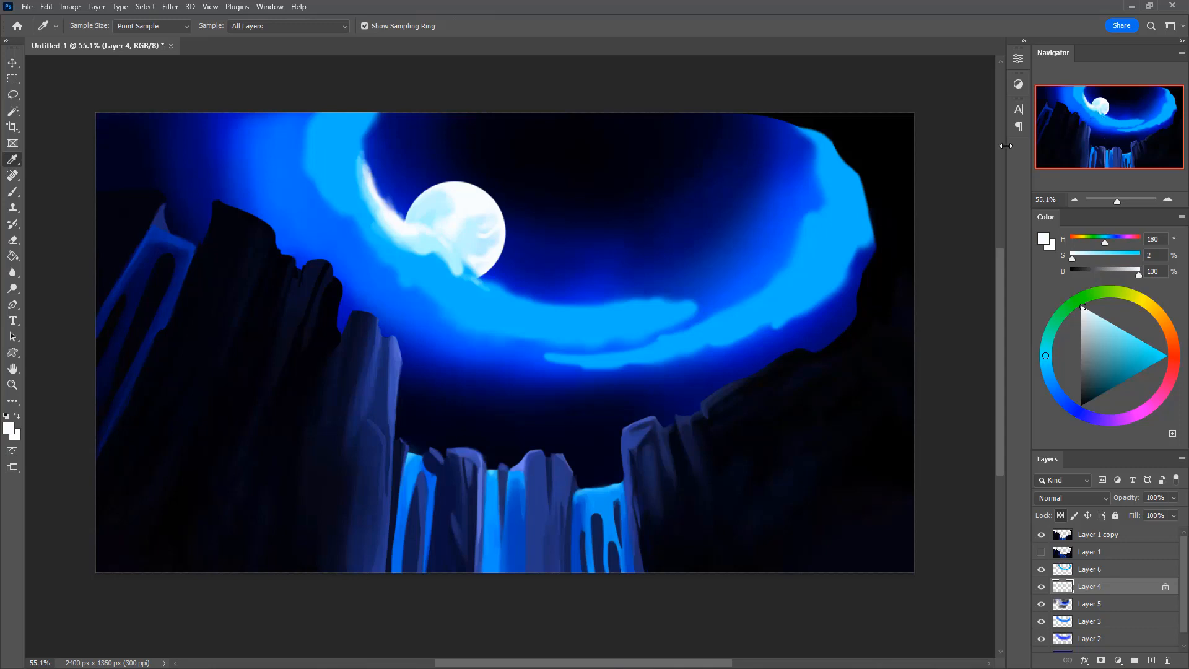
left_click(483, 211)
key("b")
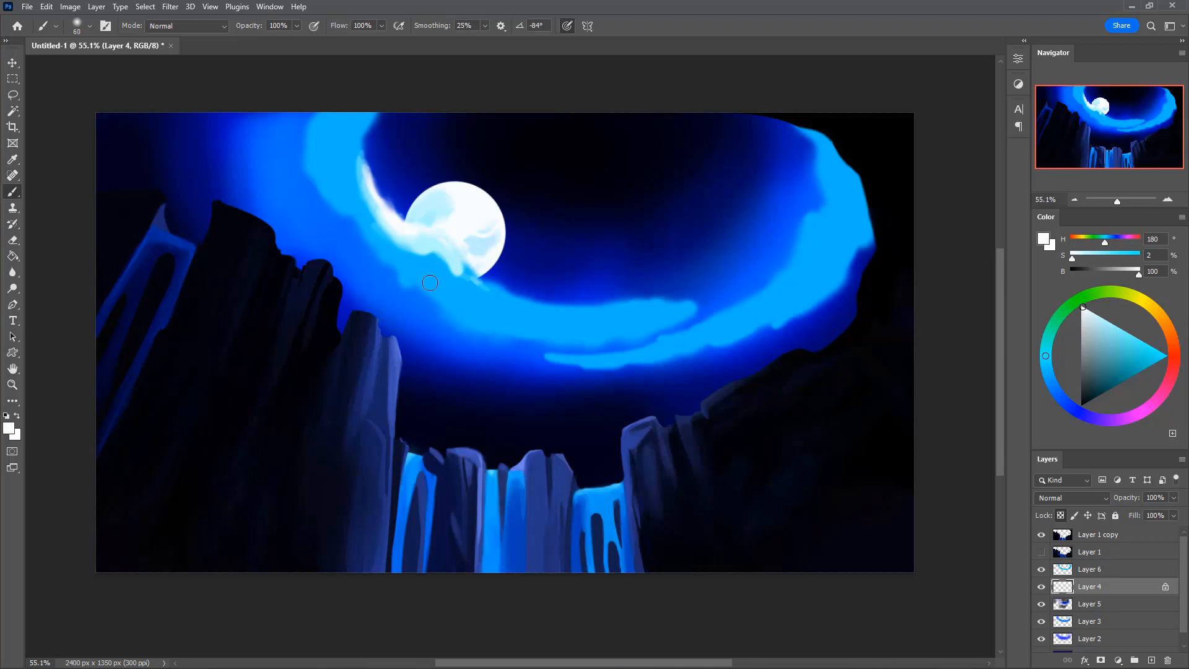
Set a deeper blue (H 207, S 61, B 84) and darken the moon's left patch with a 70 px brush at 30% opacity
key("i")
left_click(431, 213)
mouse_move(1110, 322)
left_mouse_down()
mouse_move(1131, 335)
mouse_move(1133, 363)
mouse_move(1125, 347)
left_mouse_up()
key("b")
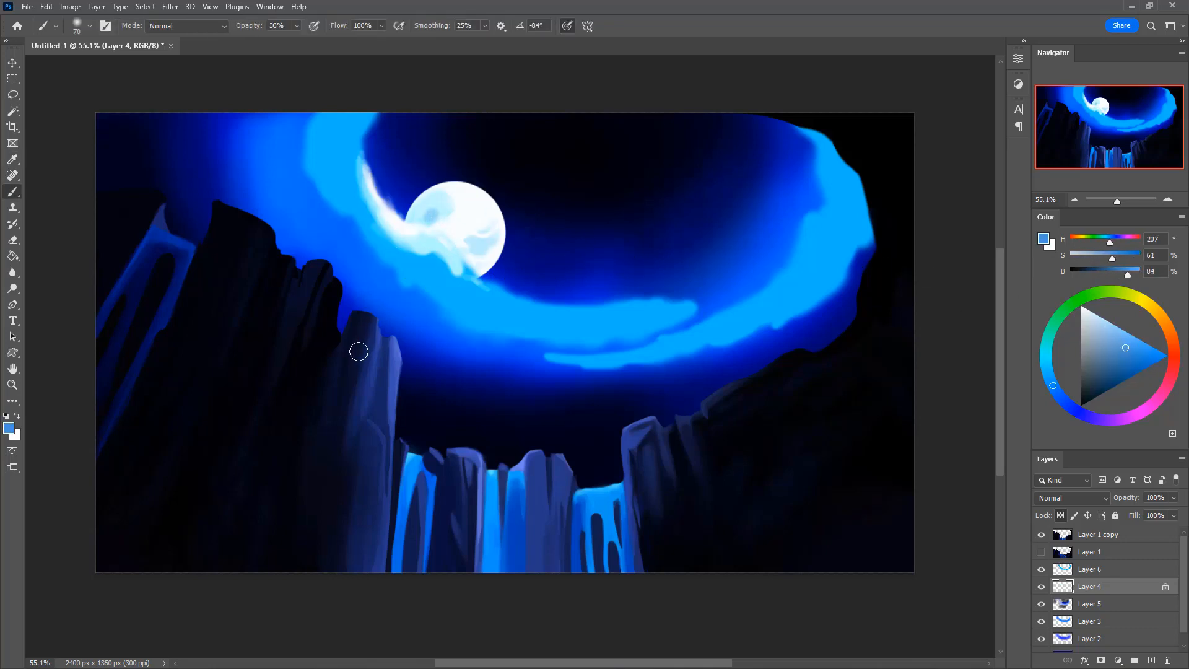
Lower the opacity to 10%, sample the left patch's blue and blend the moon's shading with a 45 px brush
key("1")
key("i")
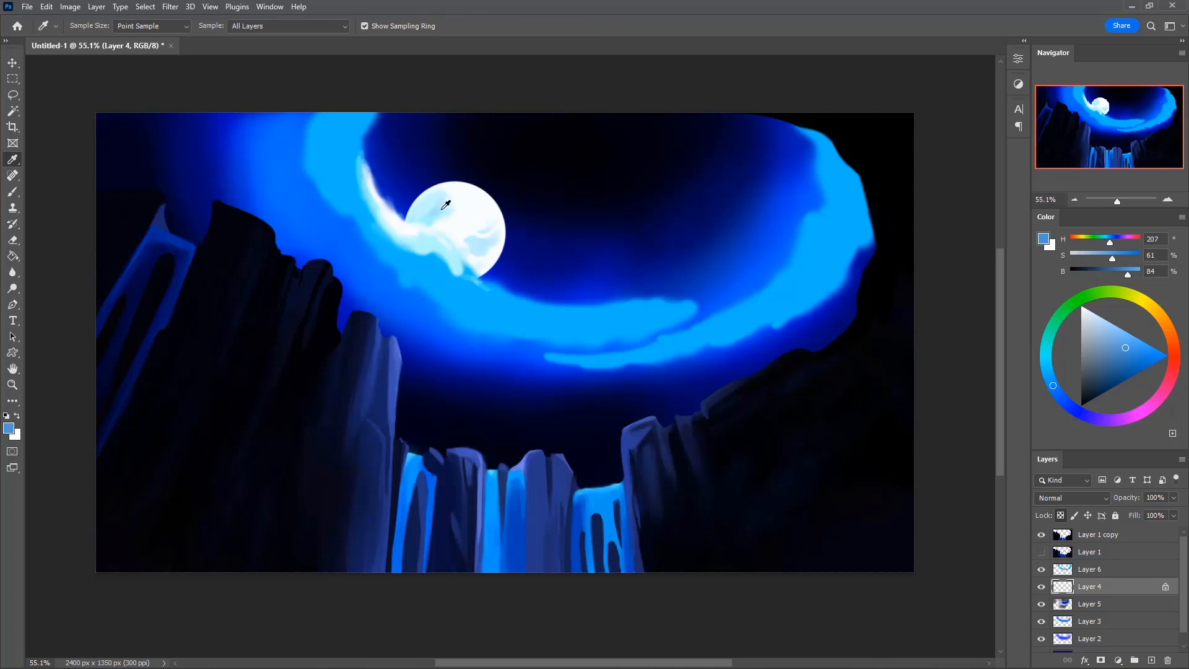
left_click(440, 207)
key("b")
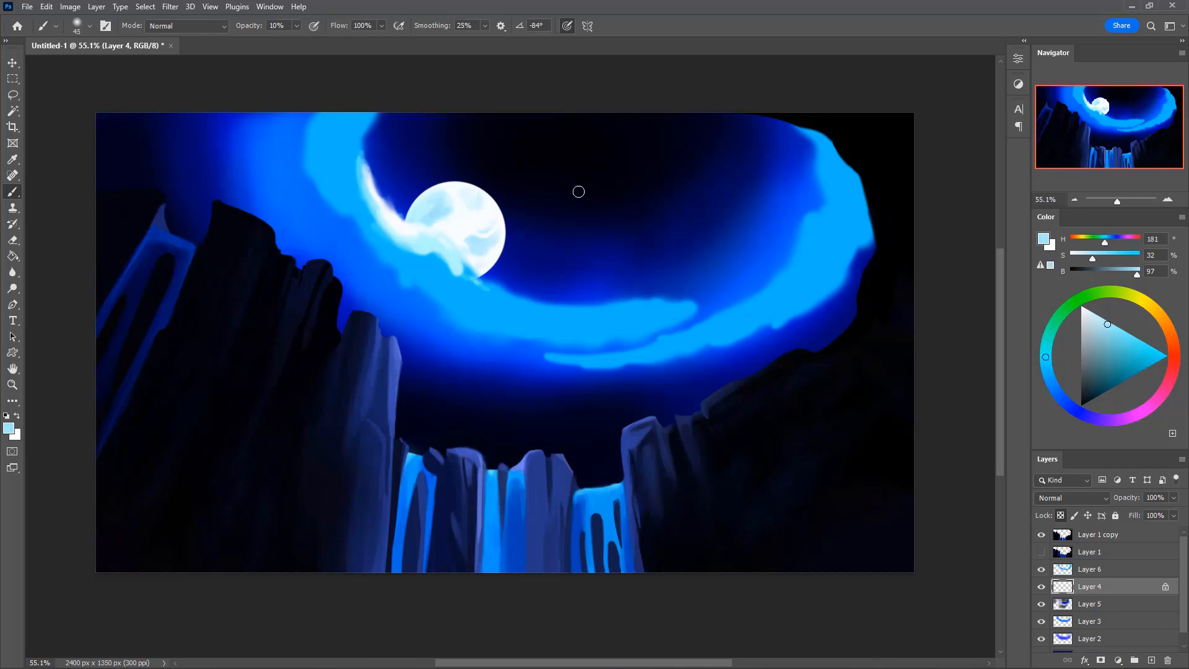
Sample near-white from the moon and clean up around its shaded patches with a 45 px brush at 100% opacity
left_click(473, 213, "alt")
key("0")
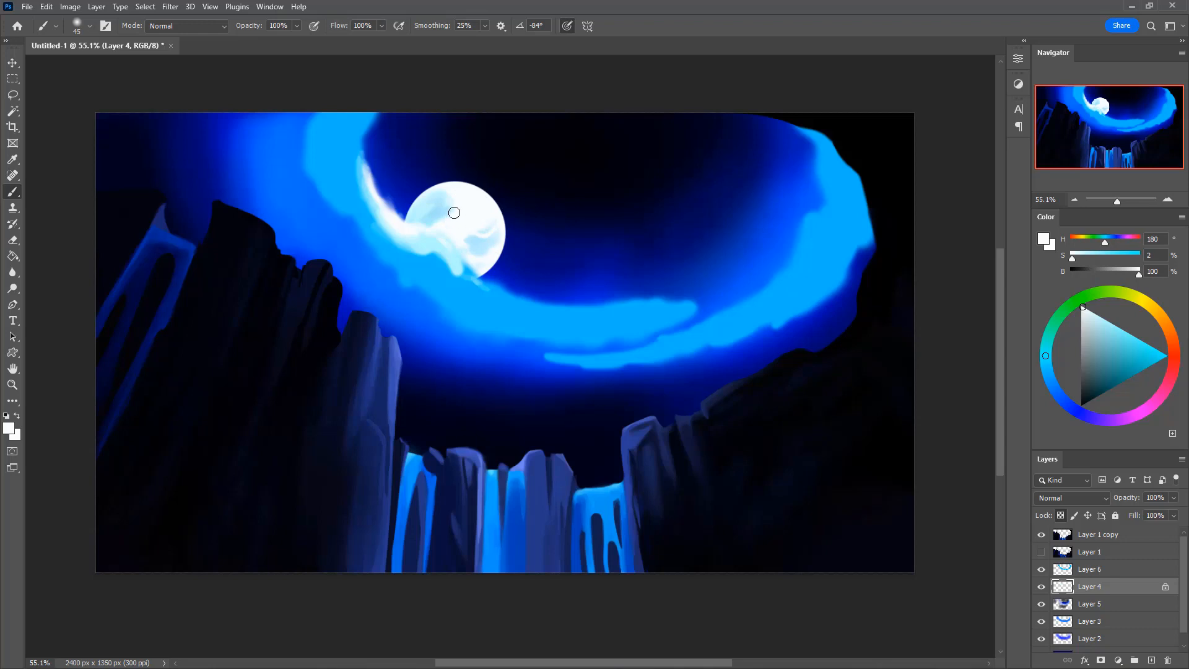
key("bracketleft")
Sample light blue from the moon's lower left and shade its upper left with a 45 px brush at 30% opacity
left_click(447, 231, "alt")
key("bracketright")
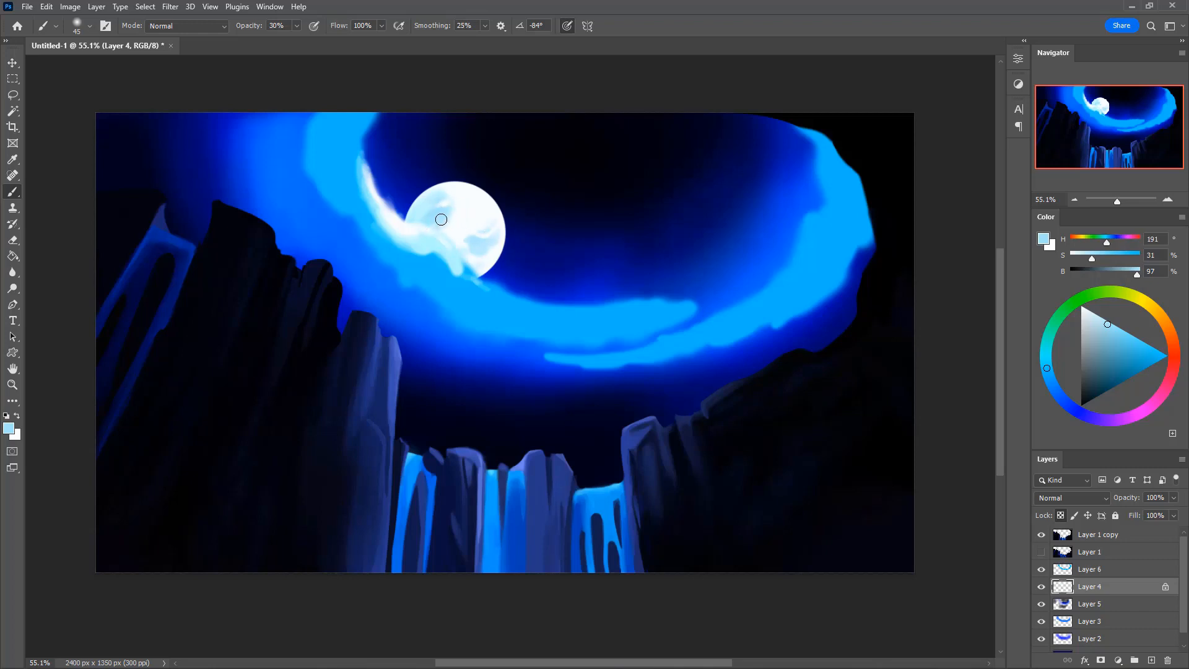
left_click_drag(441, 220, 455, 210)
Sample near-white from the lower moon and brighten its lower area with a 45 px brush at 100% opacity
left_click(477, 252, "alt")
key("0")
key("[")
key("bracketright")
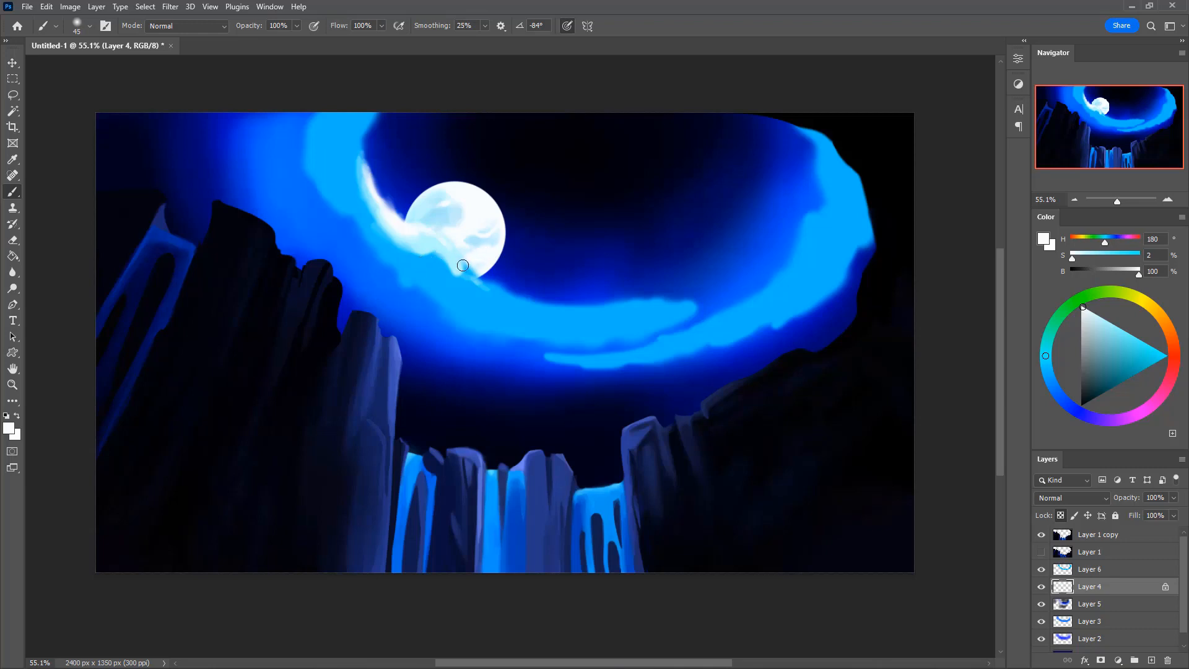
Shade the moon's lower right with sampled pale blue at 30% opacity and refine it with near-white at 35 px and 100% opacity
left_click(486, 241, "alt")
key("3")
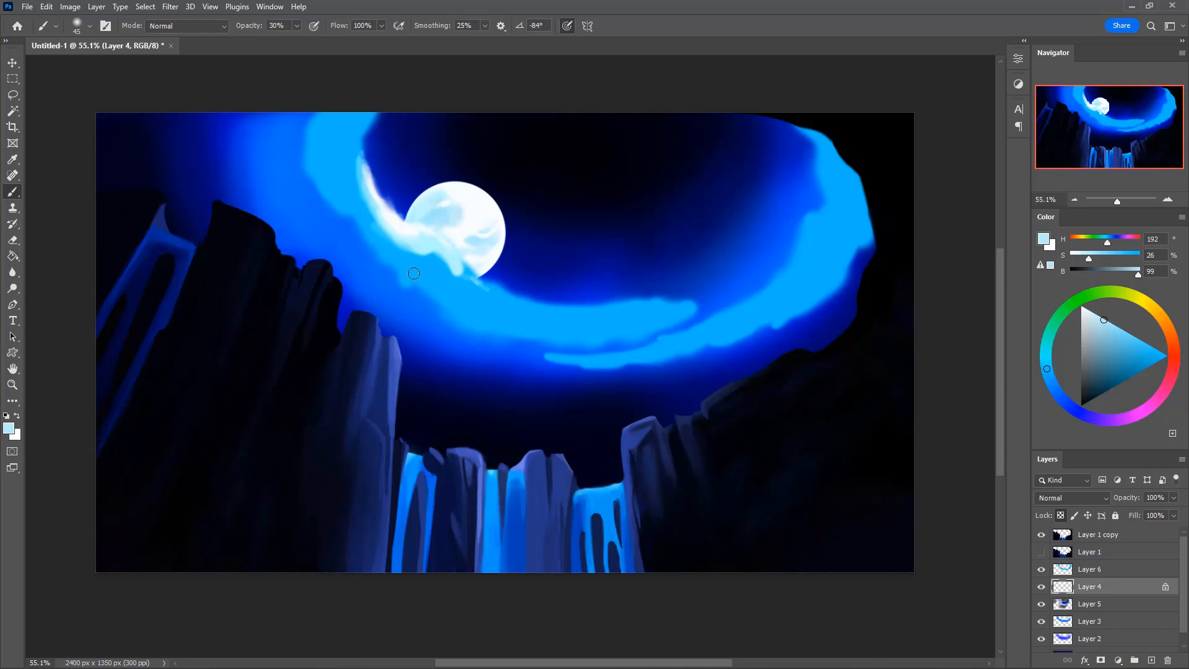
key("bracketleft")
left_click(469, 223, "alt")
key("0")
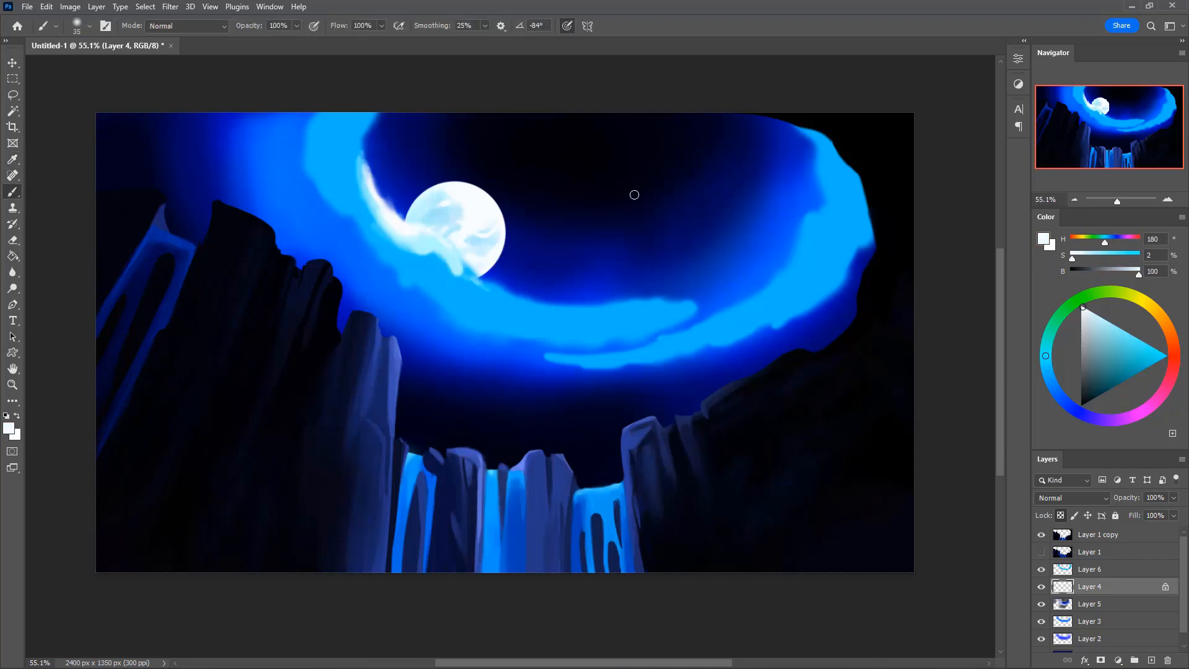
Sample pale blue (H 192, S 26, B 99) and build up the moon's crater patches with a 50 px brush at 10% opacity
key("bracketright")
key("3")
left_click(484, 213, "alt")
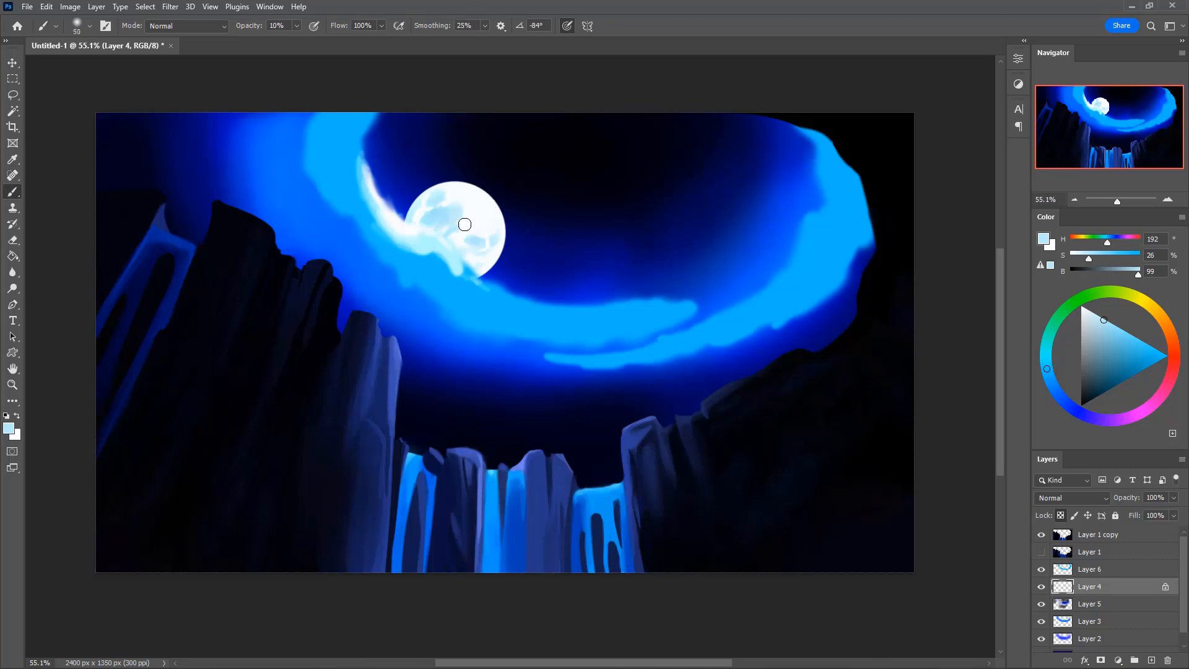
Sample pale cyan from the moon's lower left, change it to pure white and sharpen the crater edges at 35 px and 100% opacity
key("alt")
left_click(425, 242, "alt")
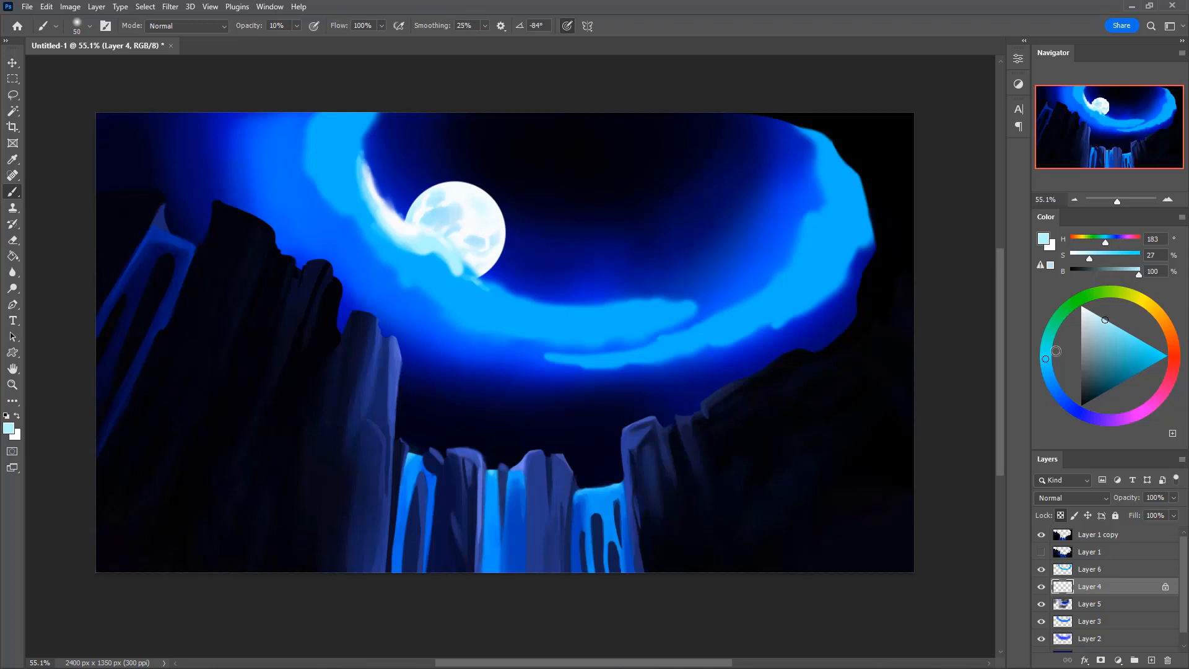
left_click_drag(1102, 331, 1082, 306)
key("bracketleft")
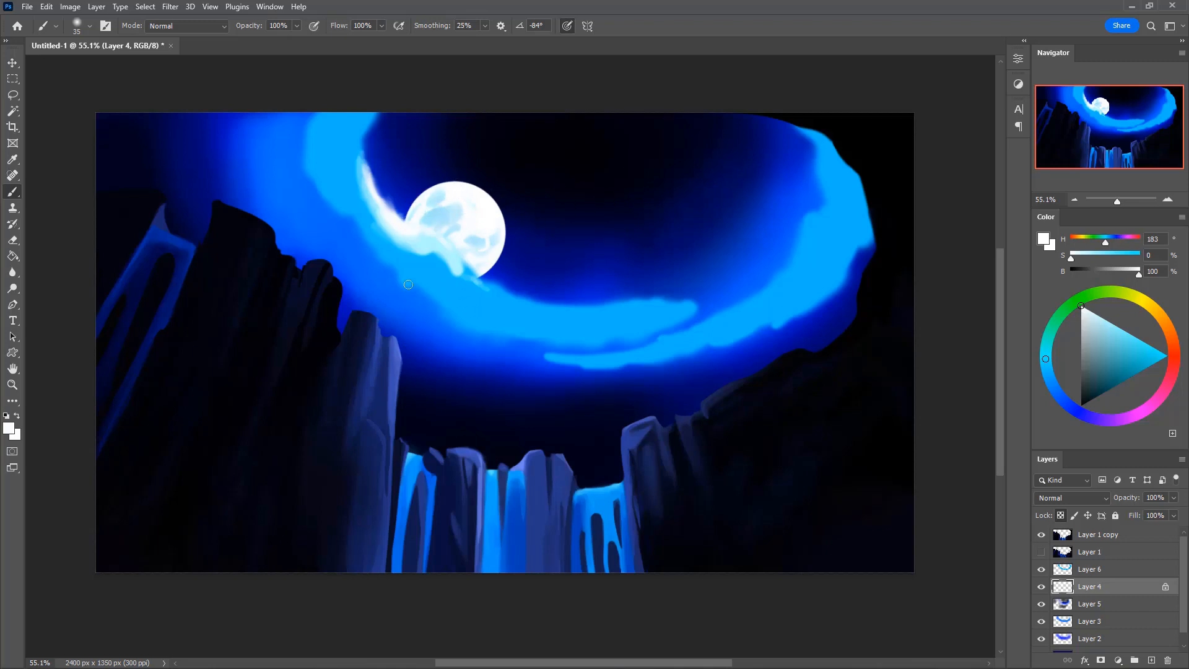
Paint a pale blue crater patch near the moon's right edge and trim its outline with pure white at 35 px and 100% opacity
left_click(492, 219, "alt")
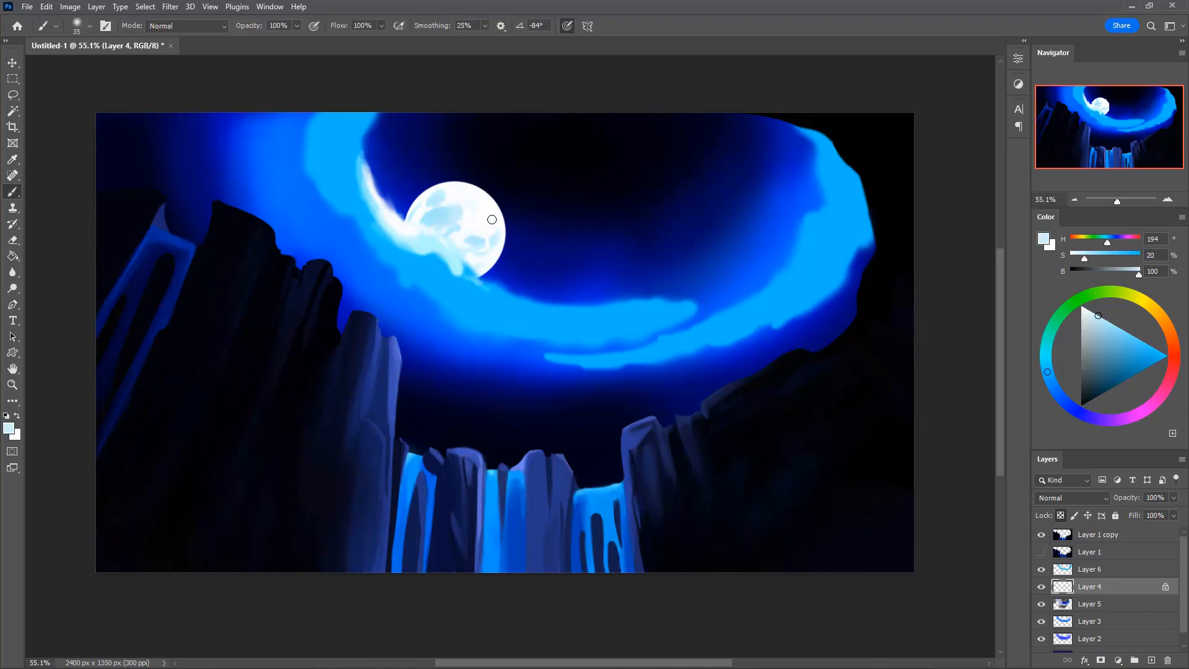
key("3")
key("0")
key("[")
left_click_drag(492, 226, 488, 232)
left_click(493, 214, "alt")
key("[")
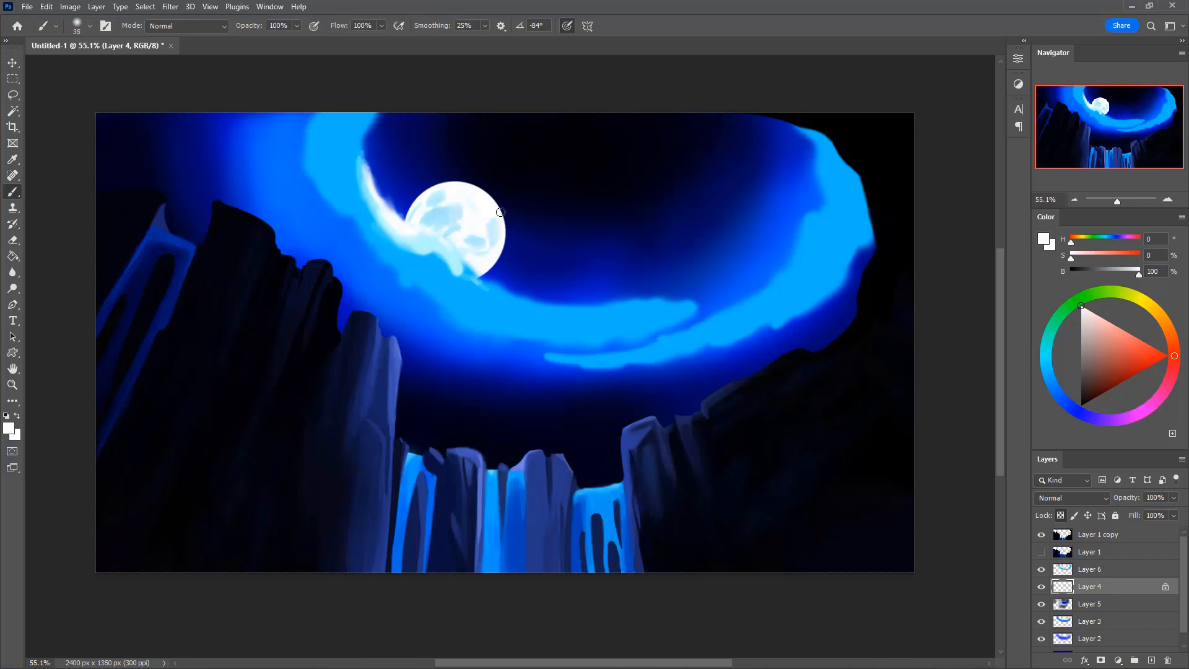
Sample the right patch's pale blue and soften the moon's crater shading with a 50 px brush at 30% opacity
left_click(495, 228, "alt")
key("3")
key("]")
key("]")
key("]")
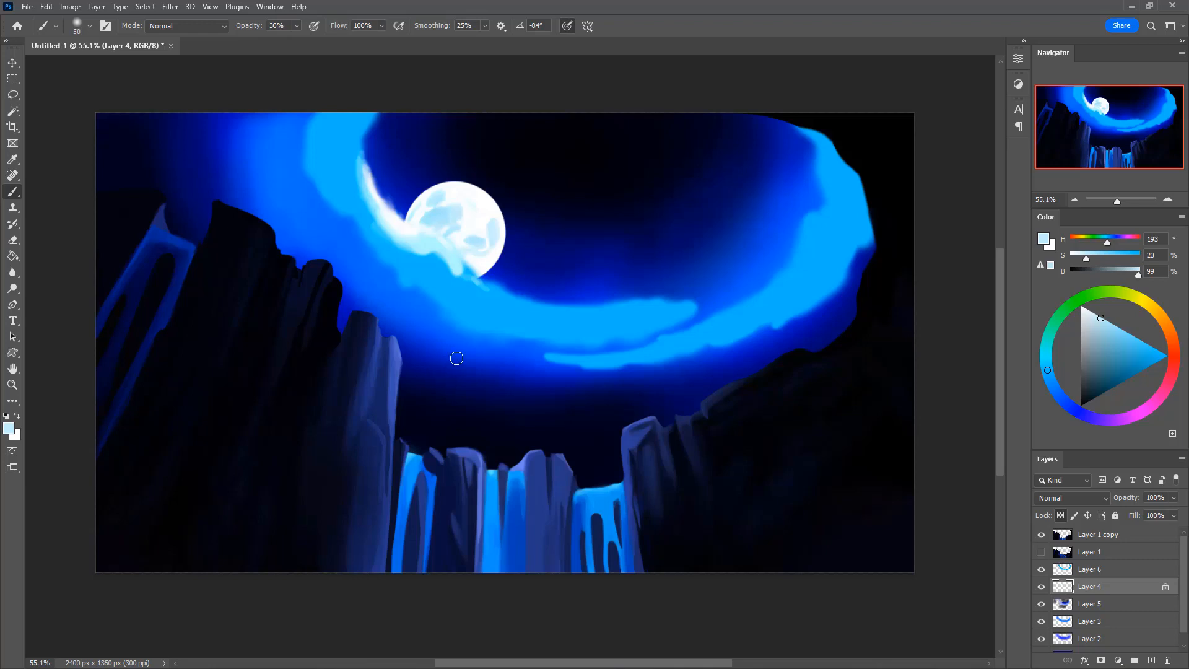
Sample near-white and softly lighten the moon's surface at 30% opacity, enlarging the brush from 100 to 150 px
left_click(477, 217, "alt")
key("]")
key("]")
key("]")
key("]")
key("]")
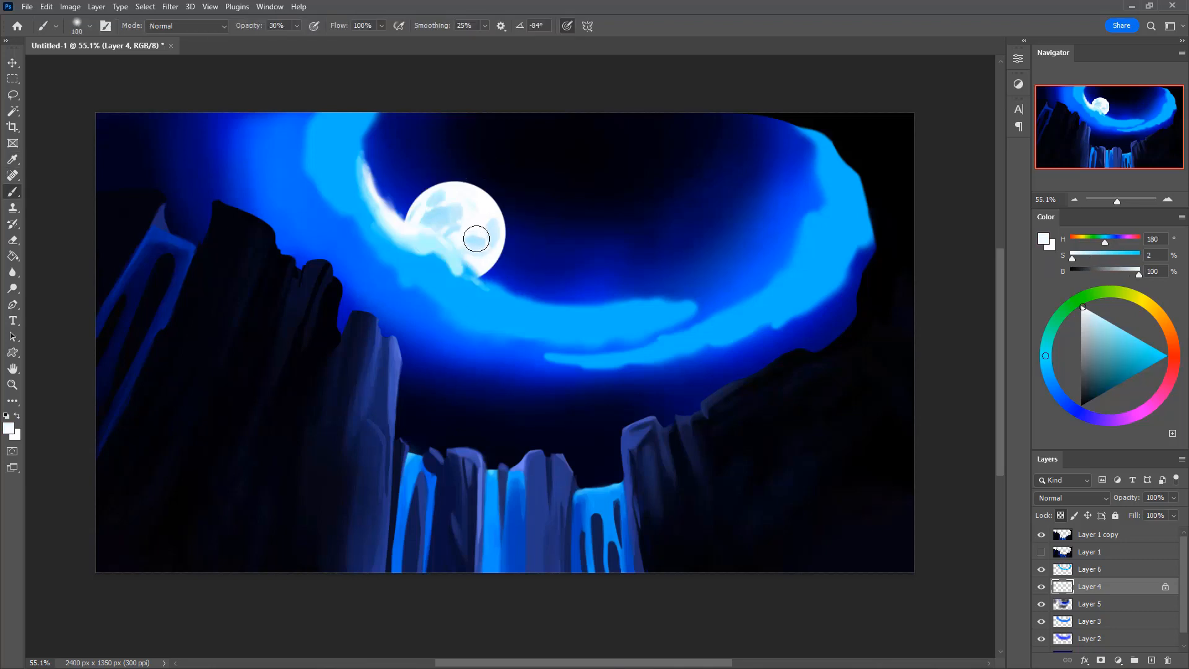
key("]")
key("]")
On Layer 6, sample the cloud's pale cyan and paint a highlight streak along the cloud below the moon with a smaller brush
left_click(1118, 571)
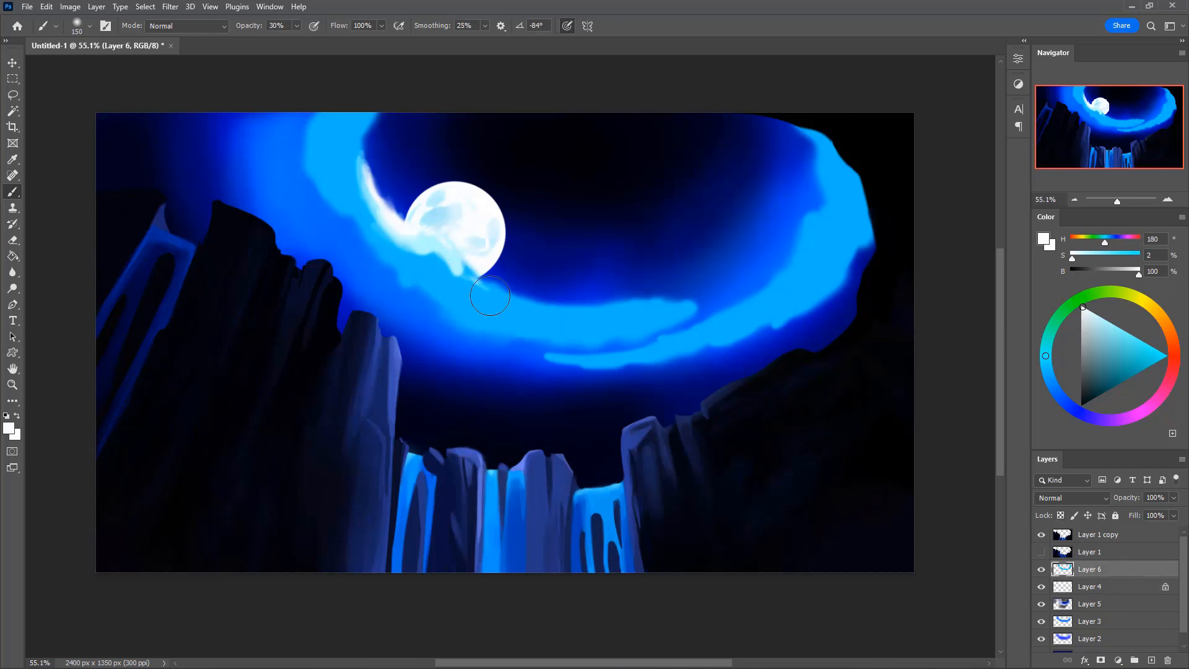
left_click(452, 265, "alt")
key("bracketleft")
key("bracketleft")
key("bracketleft")
key("bracketleft")
key("bracketleft")
mouse_move(453, 279)
left_mouse_down()
mouse_move(481, 297)
mouse_move(461, 267)
mouse_move(511, 318)
mouse_move(457, 267)
mouse_move(477, 286)
mouse_move(540, 302)
mouse_move(493, 303)
mouse_move(523, 314)
left_mouse_up()
Sample near-white and brighten the cloud's upper edge in front of and below the moon with a 50 px brush at 100% opacity
key("alt")
left_click(411, 220, "alt")
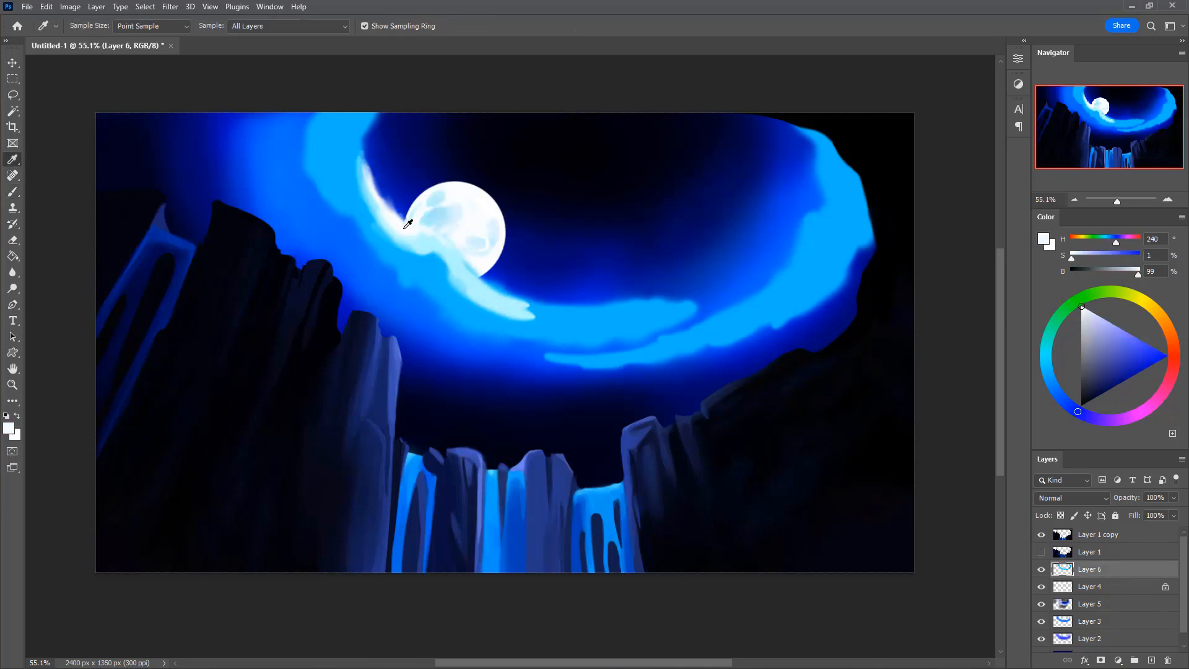
key("bracketleft")
key("bracketleft")
key("bracketleft")
key("bracketleft")
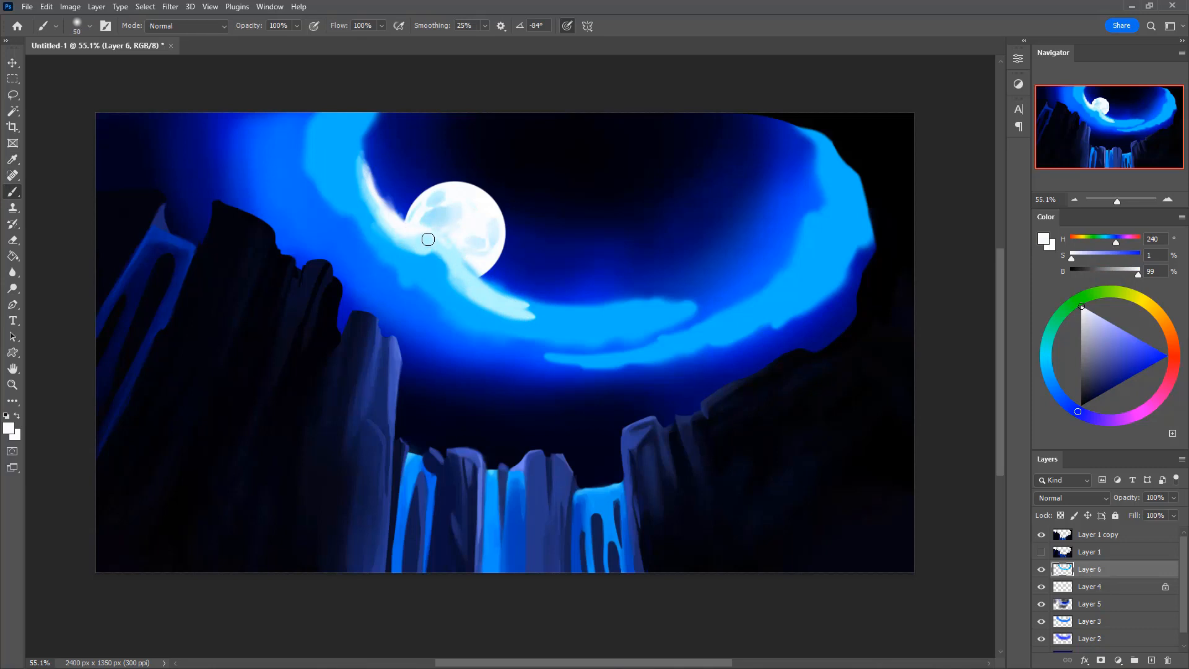
mouse_move(423, 229)
left_mouse_down()
mouse_move(466, 271)
mouse_move(432, 240)
mouse_move(476, 282)
left_mouse_up()
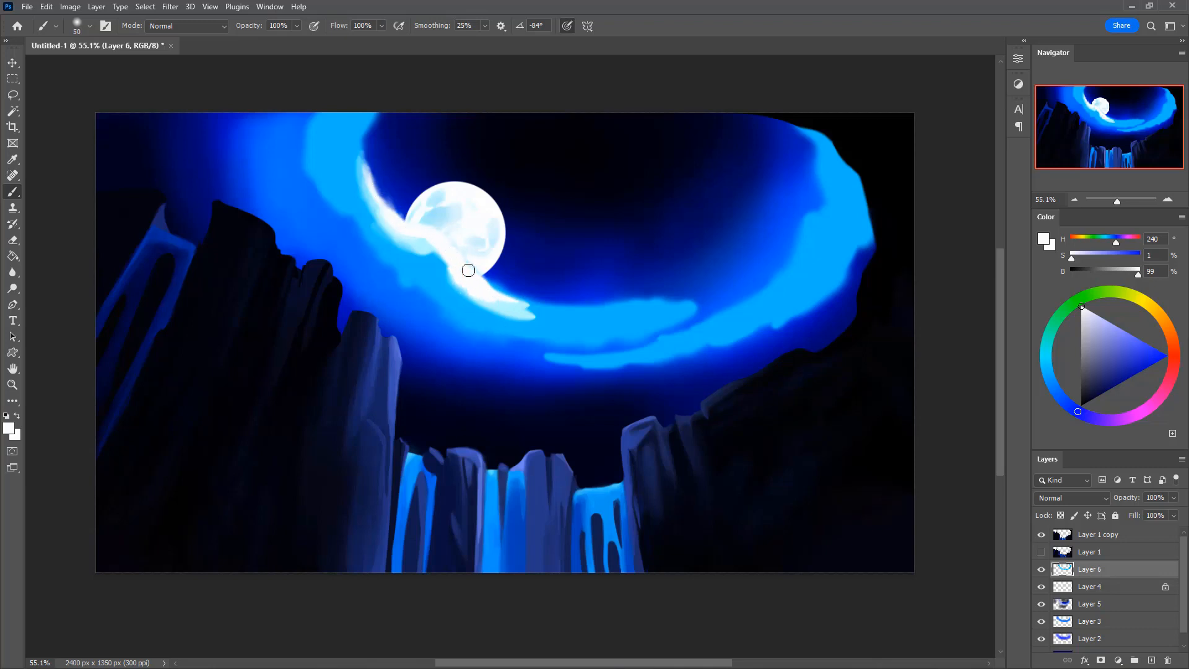
left_click_drag(469, 270, 572, 318)
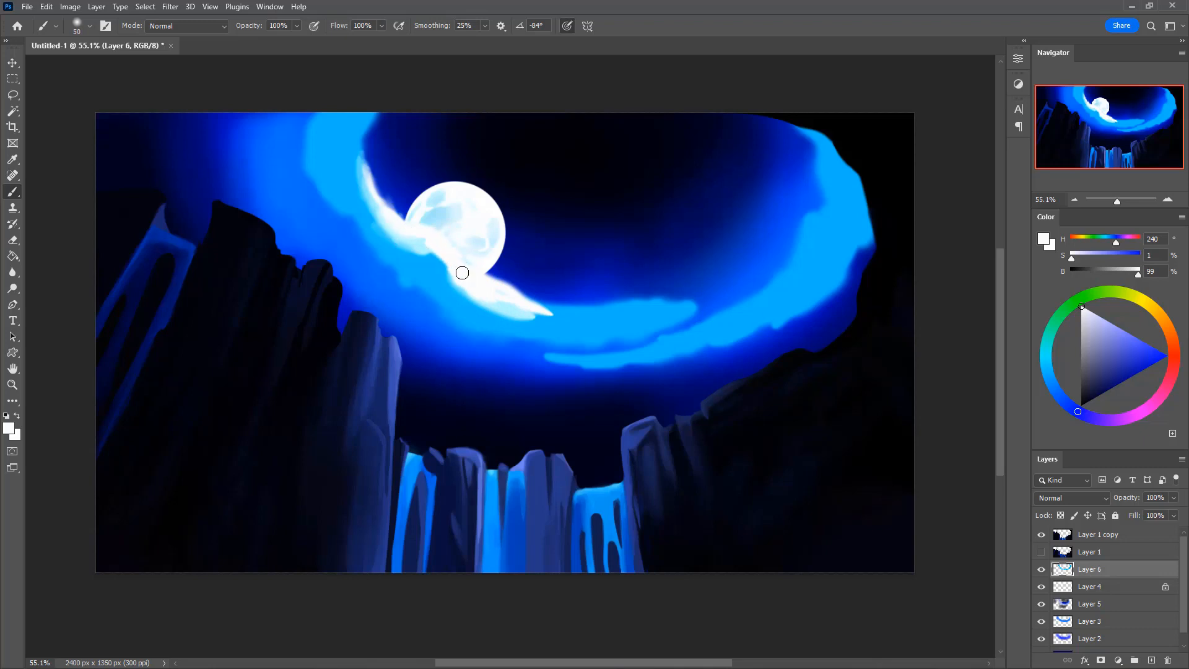
Sample pale cyan from the cloud edge and blend the underside of the white highlight with a 70 px brush at 30% opacity
left_click(425, 247, "alt")
key("bracketright")
key("bracketright")
mouse_move(426, 246)
left_mouse_down()
mouse_move(479, 298)
mouse_move(448, 271)
mouse_move(473, 294)
mouse_move(465, 303)
mouse_move(484, 317)
mouse_move(505, 302)
mouse_move(471, 292)
mouse_move(468, 309)
mouse_move(492, 317)
left_mouse_up()
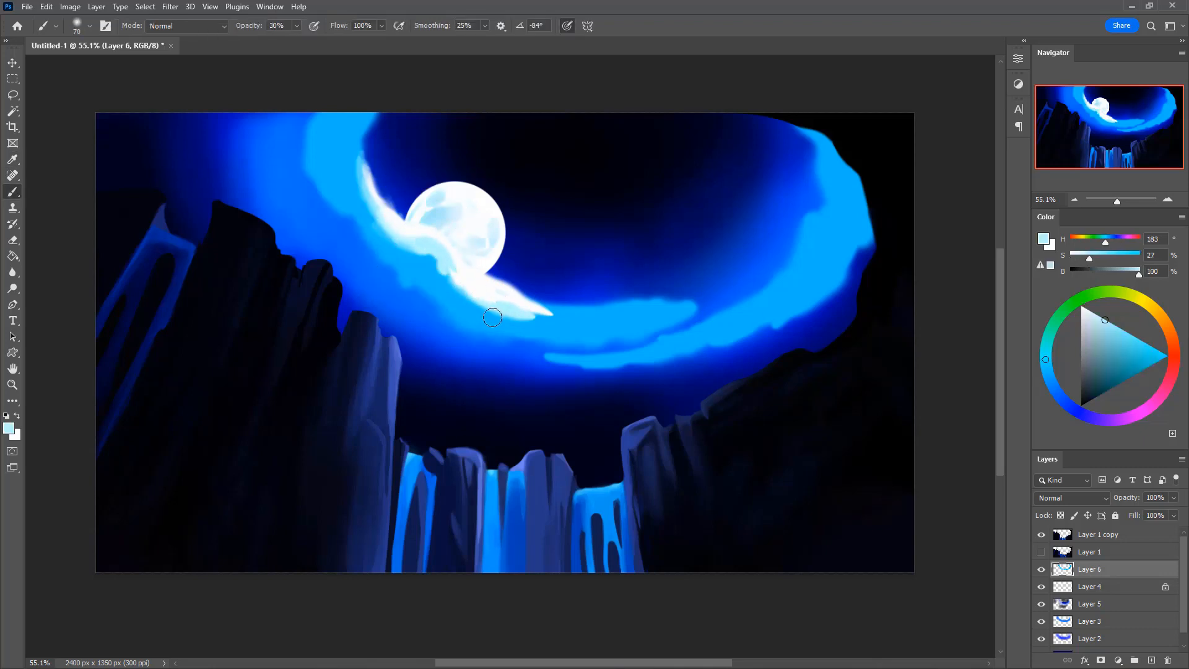
Sample the cloud's bright blue and paint puffy cloud over the moon's lower edge and the highlight streak at 100% opacity, using about 50 px
key("bracketright")
key("0")
left_click(467, 317, "alt")
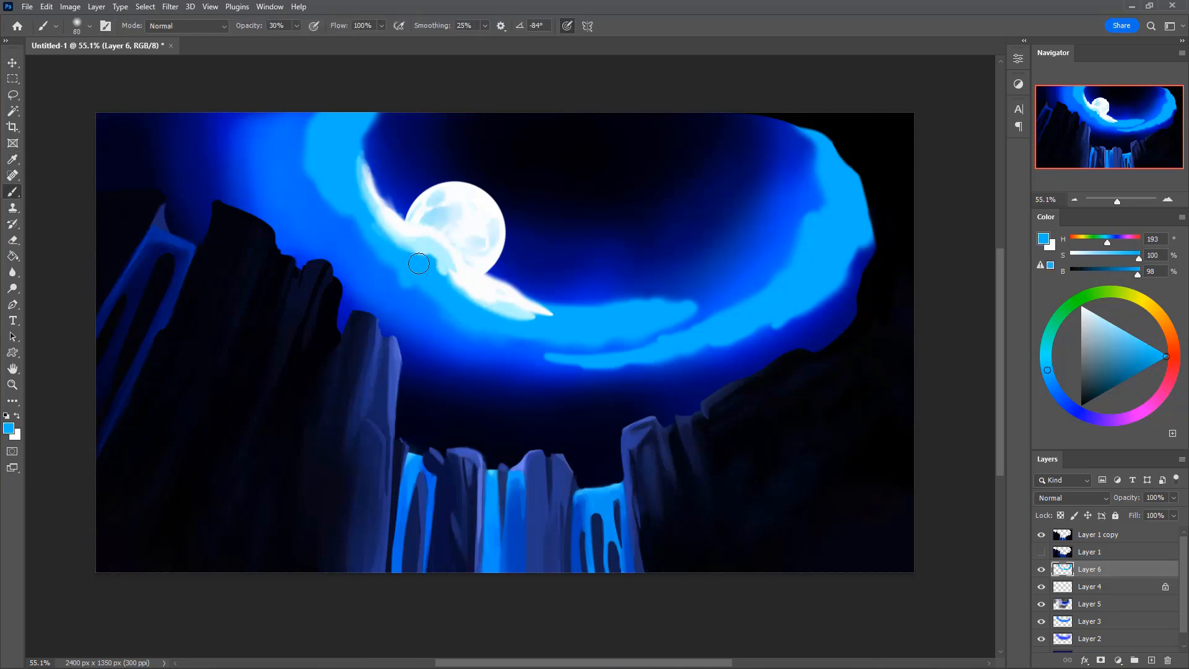
mouse_move(423, 267)
left_mouse_down()
mouse_move(475, 269)
mouse_move(490, 295)
mouse_move(450, 297)
mouse_move(462, 292)
mouse_move(430, 276)
mouse_move(499, 285)
mouse_move(458, 293)
mouse_move(473, 301)
mouse_move(493, 269)
left_mouse_up()
key("ctrl+z")
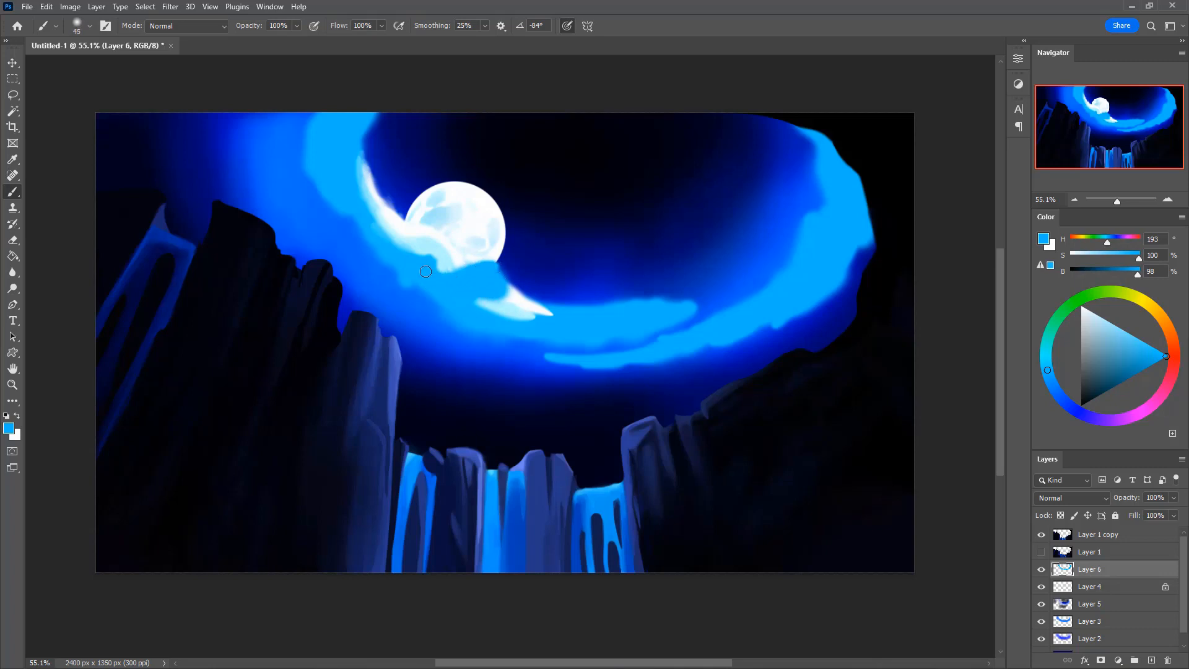
mouse_move(488, 269)
left_mouse_down()
mouse_move(441, 293)
mouse_move(497, 283)
mouse_move(499, 271)
mouse_move(496, 294)
mouse_move(486, 266)
mouse_move(485, 315)
mouse_move(496, 291)
mouse_move(486, 305)
mouse_move(537, 325)
mouse_move(487, 311)
mouse_move(570, 318)
mouse_move(519, 330)
mouse_move(494, 313)
mouse_move(580, 314)
mouse_move(503, 292)
mouse_move(604, 326)
mouse_move(524, 319)
mouse_move(501, 304)
mouse_move(489, 270)
mouse_move(522, 285)
mouse_move(516, 272)
mouse_move(569, 321)
left_mouse_up()
key("bracketright")
key("bracketright")
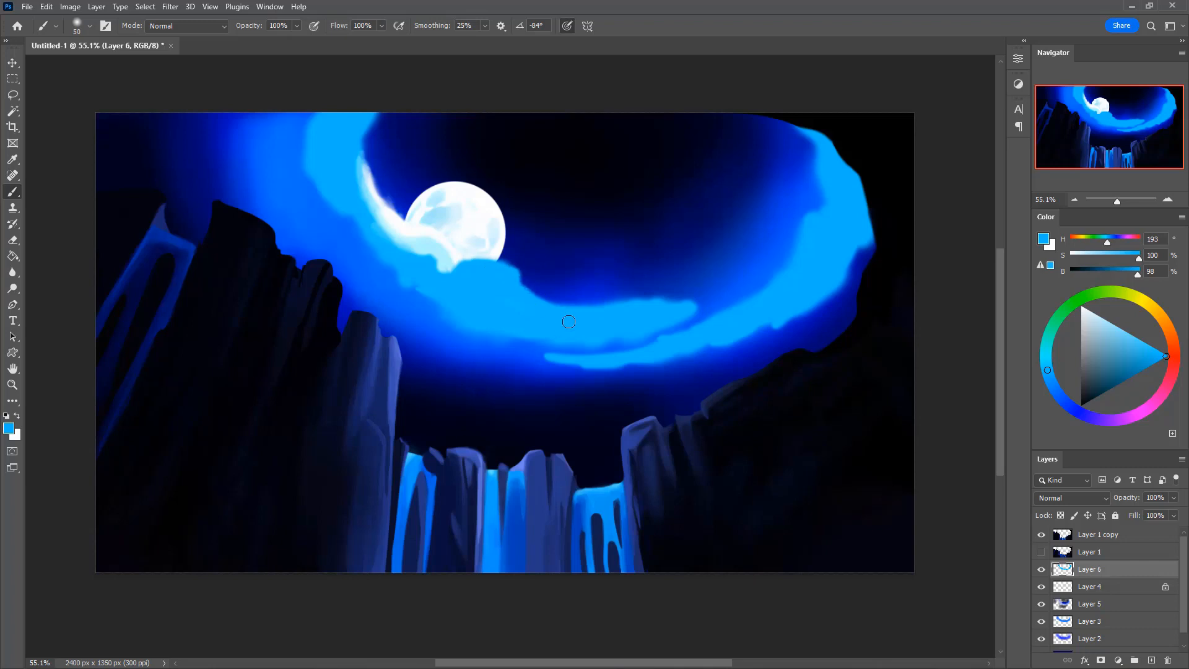
key("ctrl+z")
left_click_drag(495, 269, 480, 264)
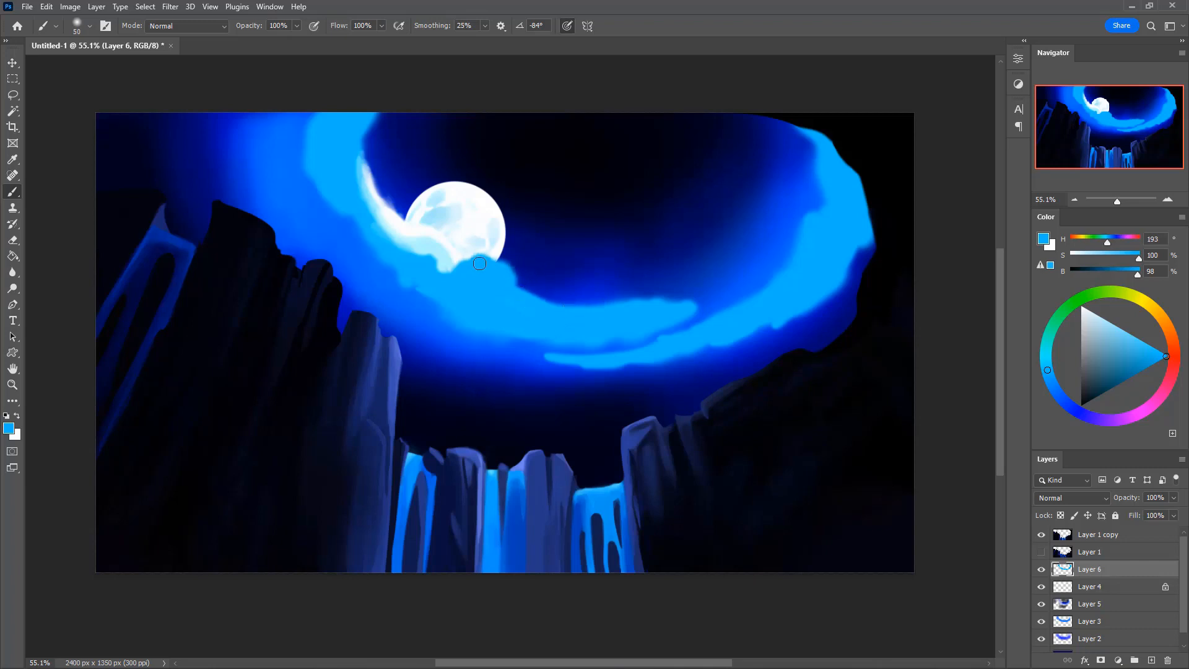
Sample pale cyan and add a soft highlight to the cloud in front of the moon's lower edge with a 50 px brush at 30% opacity
left_click(447, 277, "alt")
left_click_drag(447, 276, 473, 269)
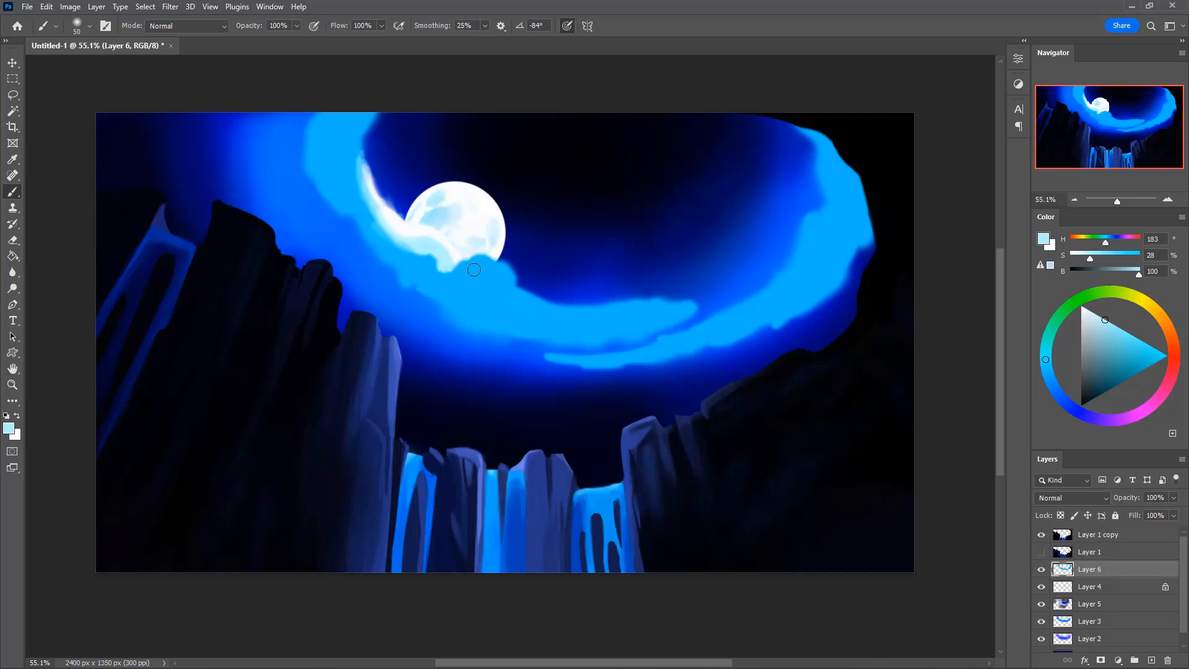
key("3")
mouse_move(451, 270)
left_mouse_down()
mouse_move(492, 255)
mouse_move(448, 274)
left_mouse_up()
key("3")
mouse_move(487, 267)
left_mouse_down()
mouse_move(441, 283)
mouse_move(454, 270)
left_mouse_up()
Sample the medium blue below the moon (hue 201) and paint shading along the lower cloud band with a 70 px brush at 100% opacity
key("i")
left_click(433, 315)
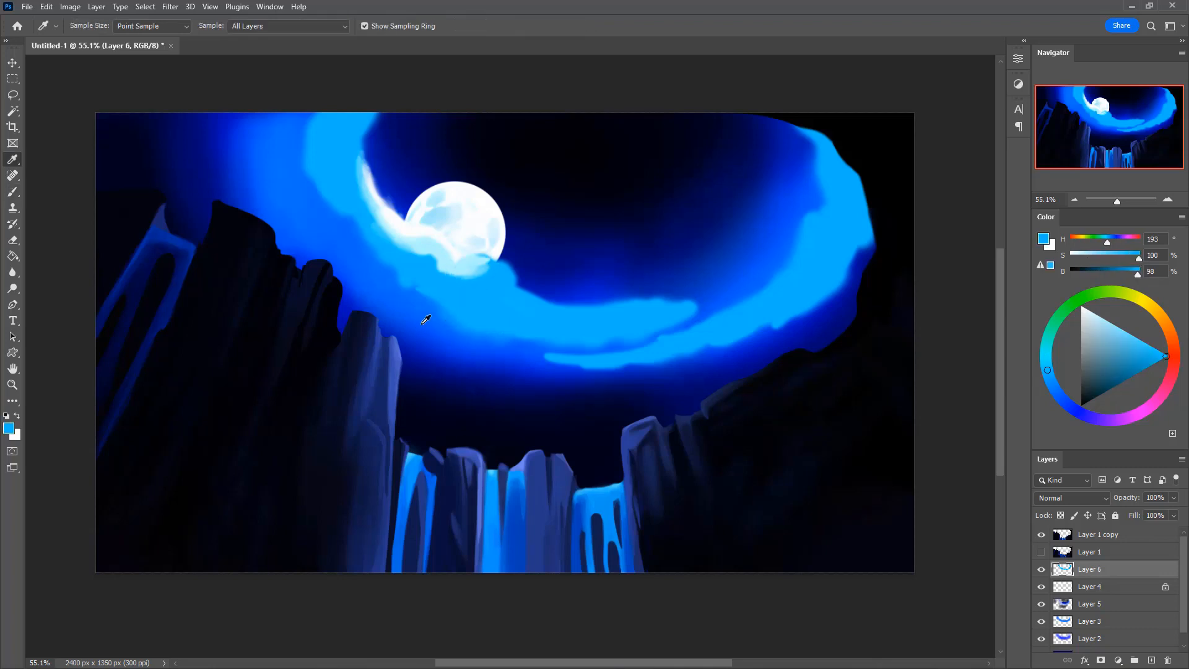
left_click(452, 311)
key("b")
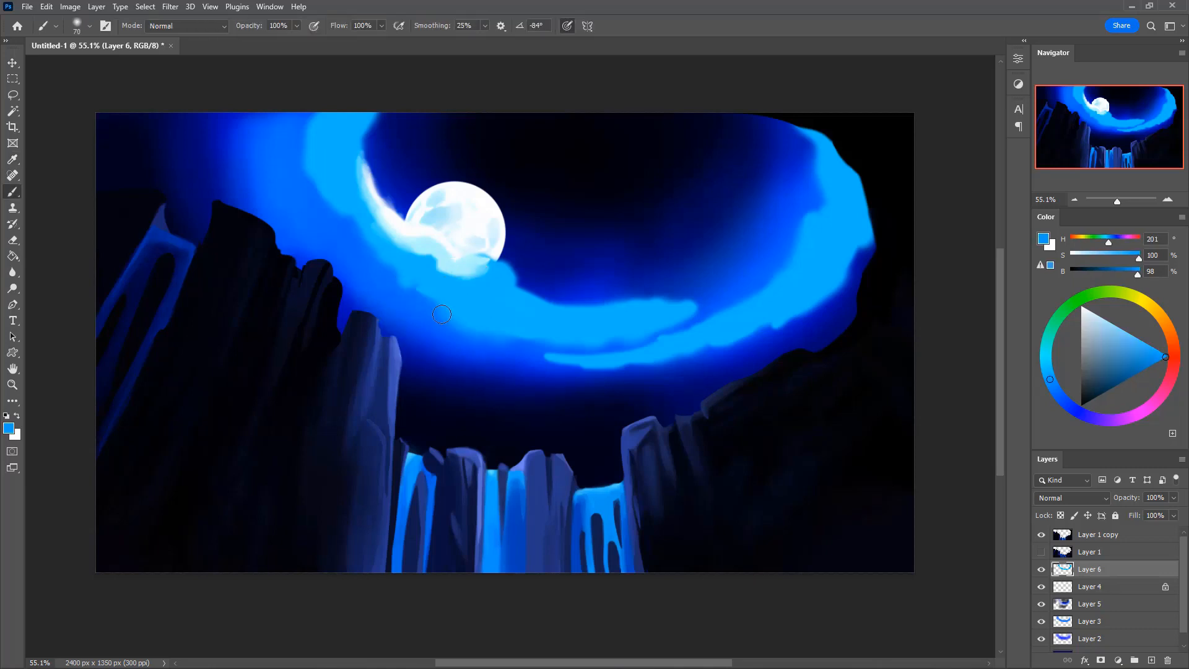
mouse_move(428, 291)
left_mouse_down()
mouse_move(538, 321)
mouse_move(490, 330)
mouse_move(457, 317)
mouse_move(554, 330)
mouse_move(468, 320)
mouse_move(456, 307)
mouse_move(536, 324)
mouse_move(604, 319)
mouse_move(528, 325)
mouse_move(546, 330)
mouse_move(625, 324)
left_mouse_up()
Blend the shaded cloud band and extend its tip up along the swirl with a 100 px brush at 30% opacity
key("0")
key("3")
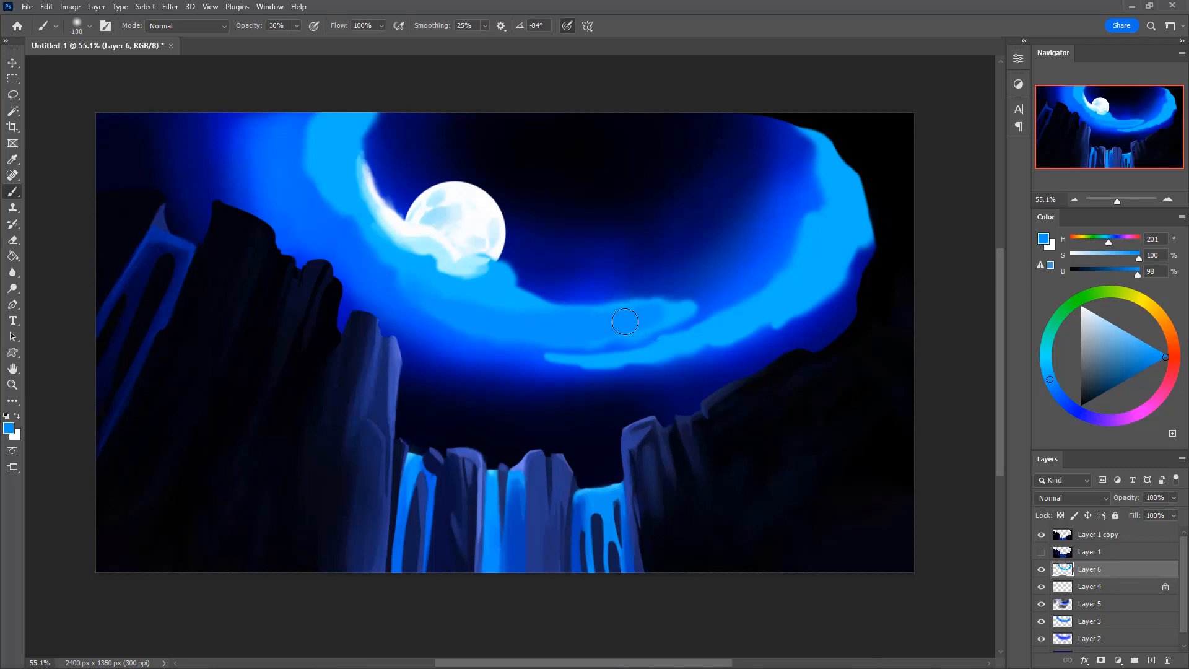
key("0")
key("bracketright")
mouse_move(587, 318)
left_mouse_down()
mouse_move(677, 302)
mouse_move(673, 315)
mouse_move(598, 333)
mouse_move(645, 332)
mouse_move(547, 330)
mouse_move(612, 326)
mouse_move(685, 296)
mouse_move(631, 327)
left_mouse_up()
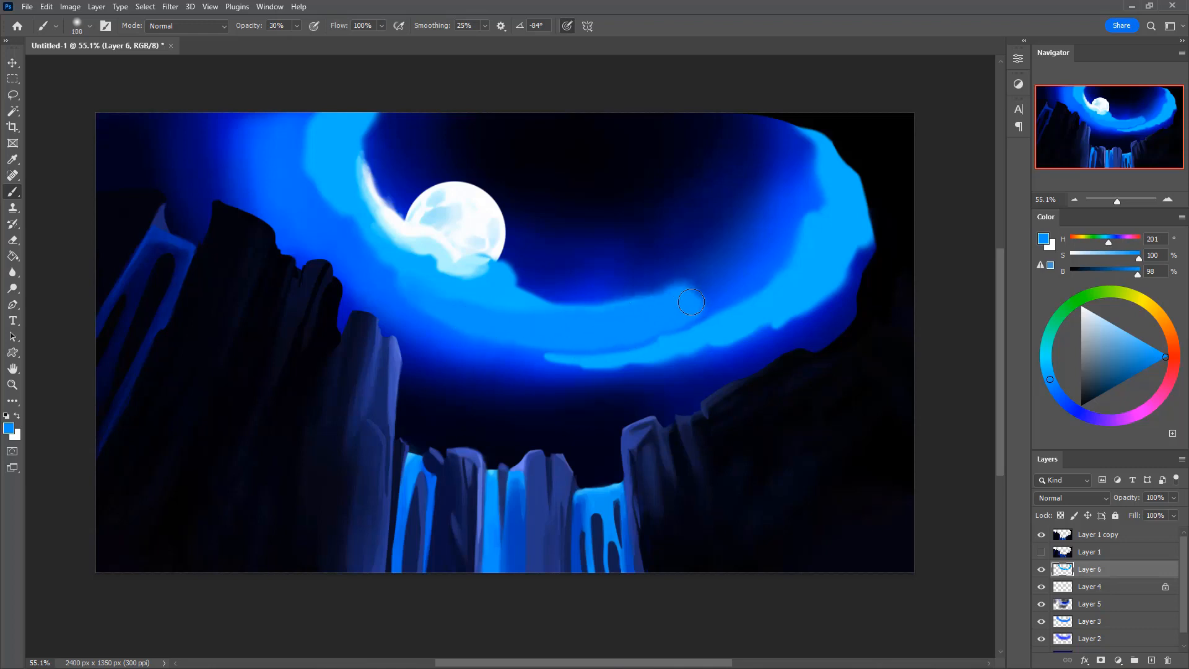
left_click_drag(749, 247, 670, 313)
Thin and soften the cloud's extended tip and its upper edge with an 80 px eraser at 30% opacity
key("e")
key("ctrl+z")
key("]")
key("]")
left_click_drag(730, 270, 648, 324)
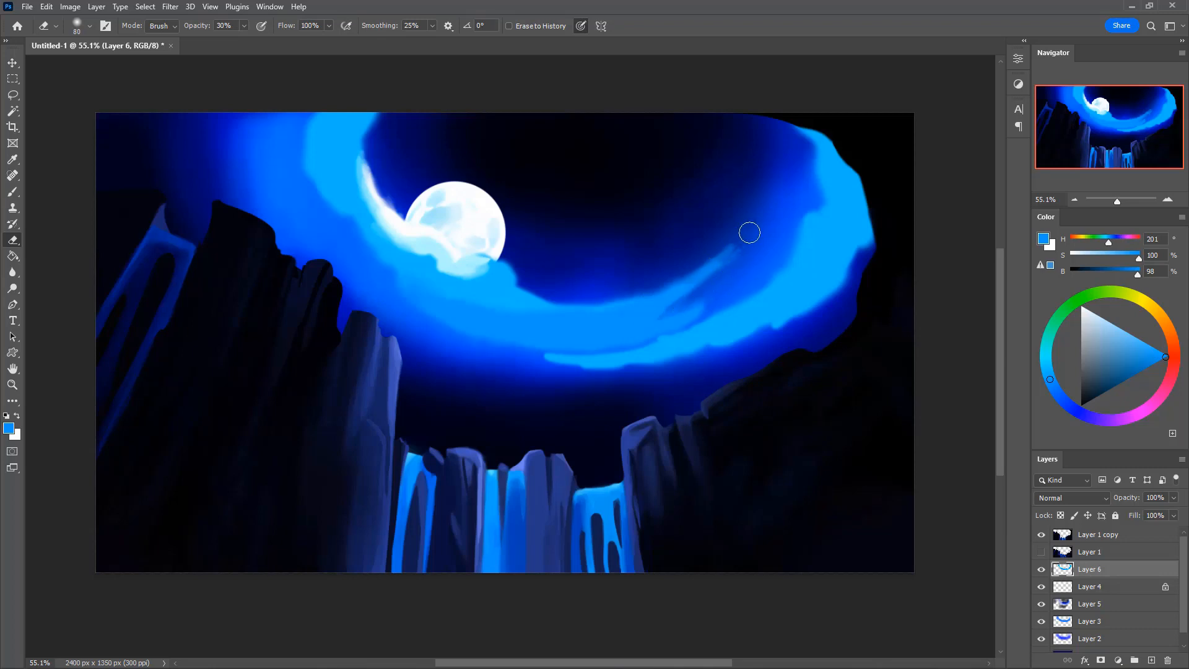
mouse_move(749, 233)
left_mouse_down()
mouse_move(636, 305)
mouse_move(648, 298)
left_mouse_up()
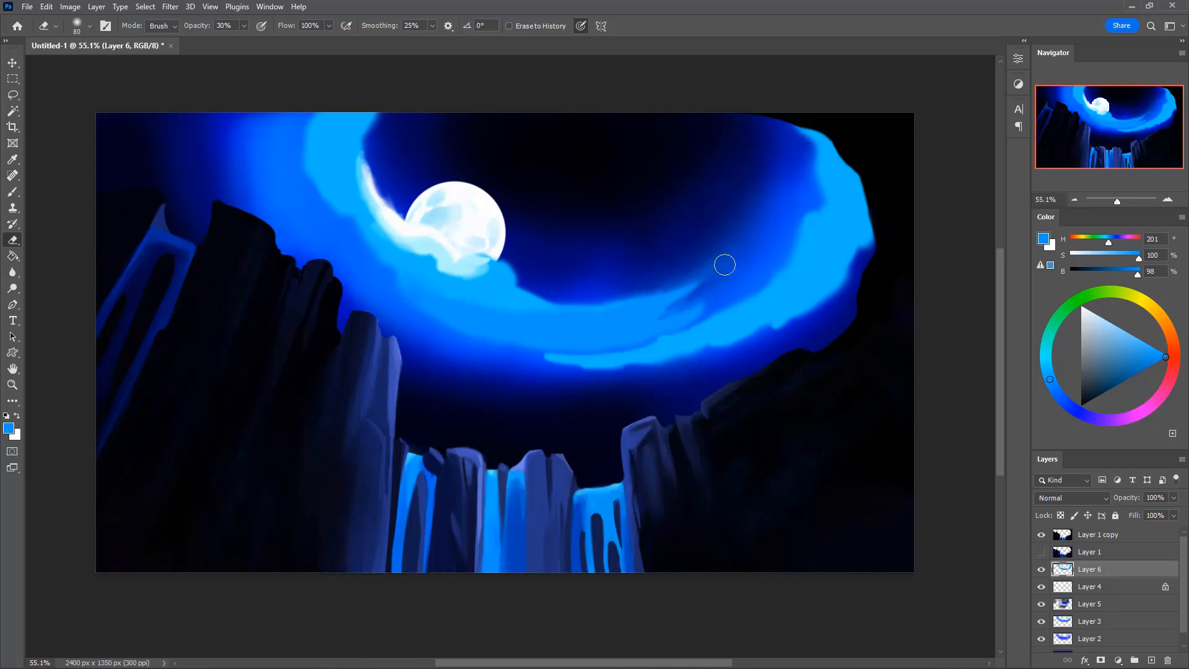
left_click_drag(725, 264, 677, 296)
mouse_move(622, 297)
left_mouse_down()
mouse_move(611, 287)
mouse_move(617, 297)
left_mouse_up()
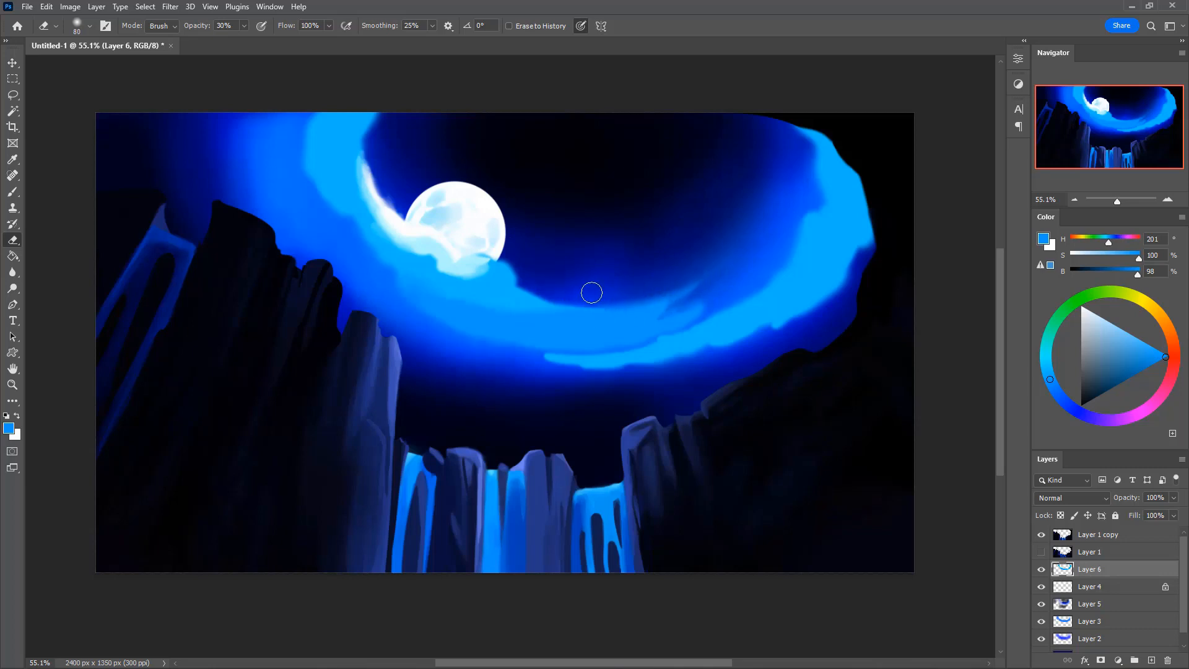
Paint a tapering wisp from the cloud tip up along the swirl, and fade it with a 100 px eraser at 30% opacity
key("b")
mouse_move(610, 316)
left_mouse_down()
mouse_move(694, 296)
mouse_move(628, 326)
mouse_move(570, 327)
mouse_move(677, 315)
mouse_move(654, 312)
mouse_move(727, 286)
mouse_move(621, 324)
mouse_move(715, 295)
mouse_move(692, 293)
mouse_move(730, 234)
left_mouse_up()
key("ctrl+z")
key("3")
key("e")
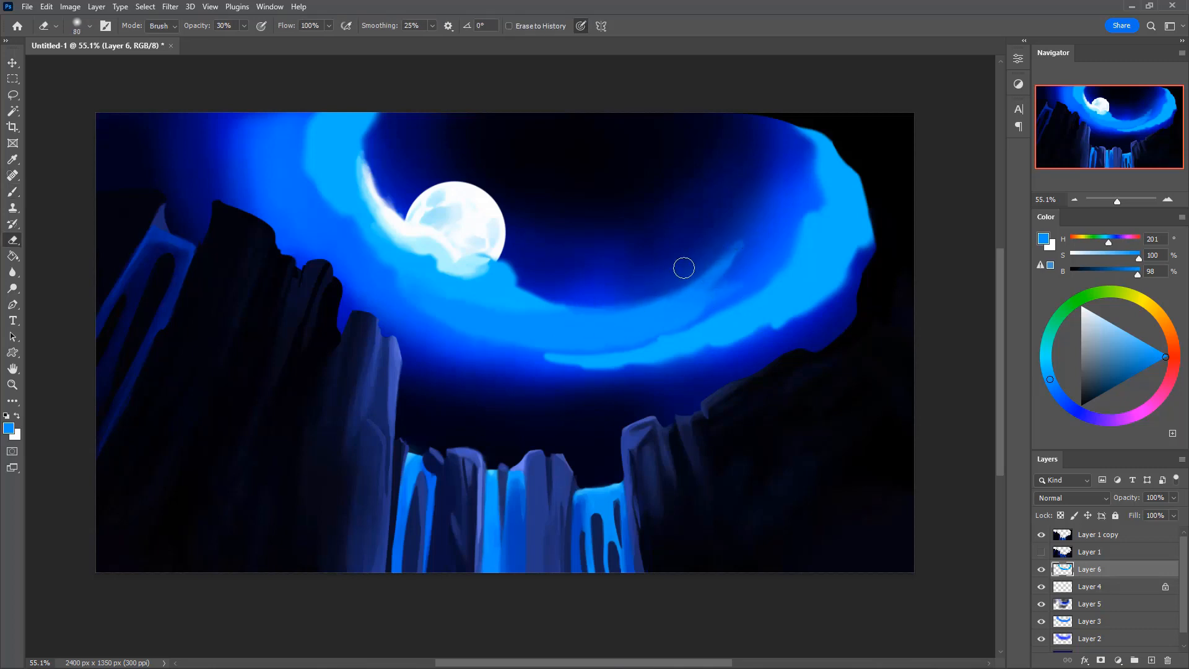
key("bracketright")
key("bracketright")
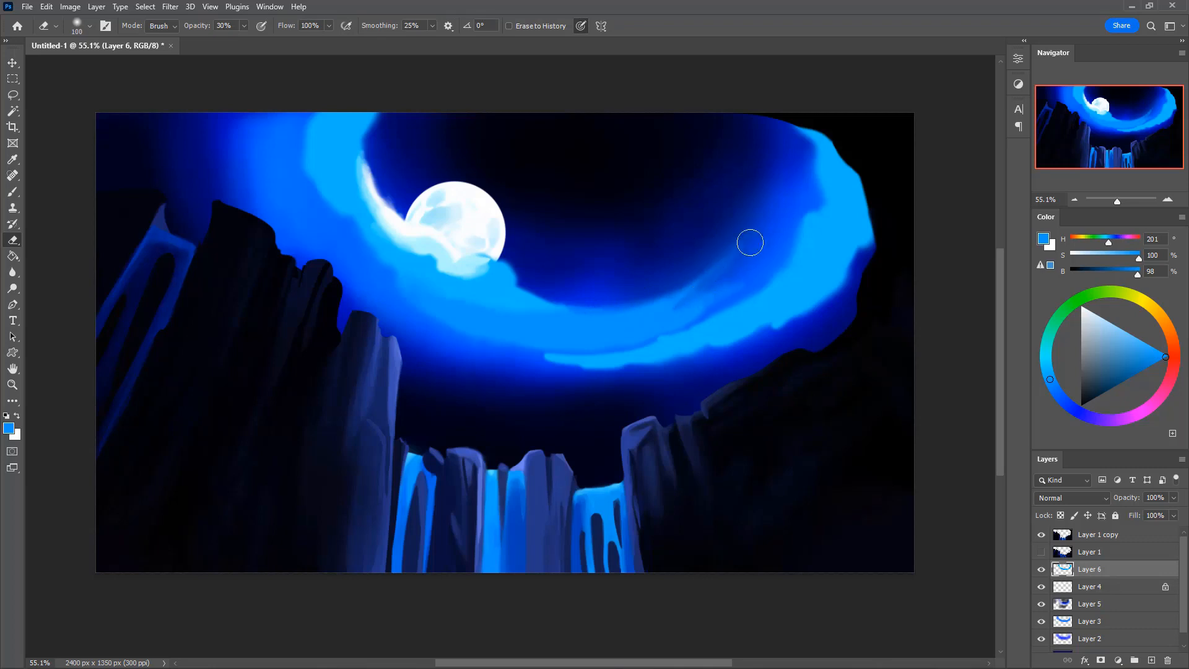
Refine the wisps between the cloud tip and the outer swirl with 90–100 px brush strokes at 30% opacity and light erasing
key("b")
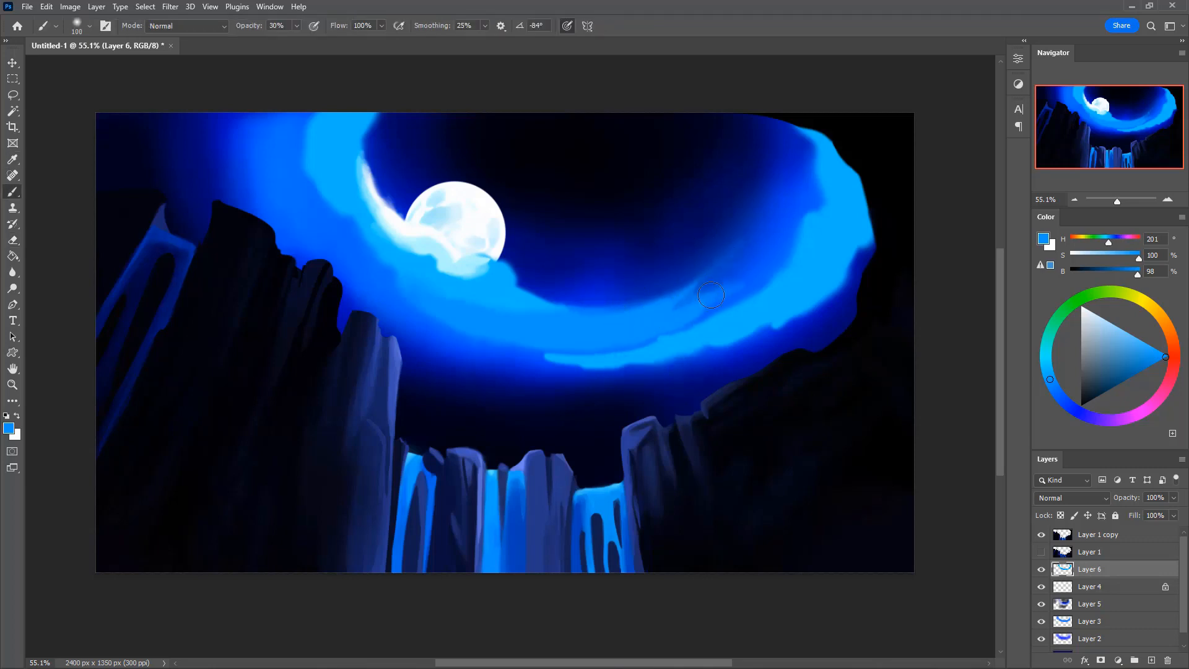
left_click_drag(707, 290, 744, 276)
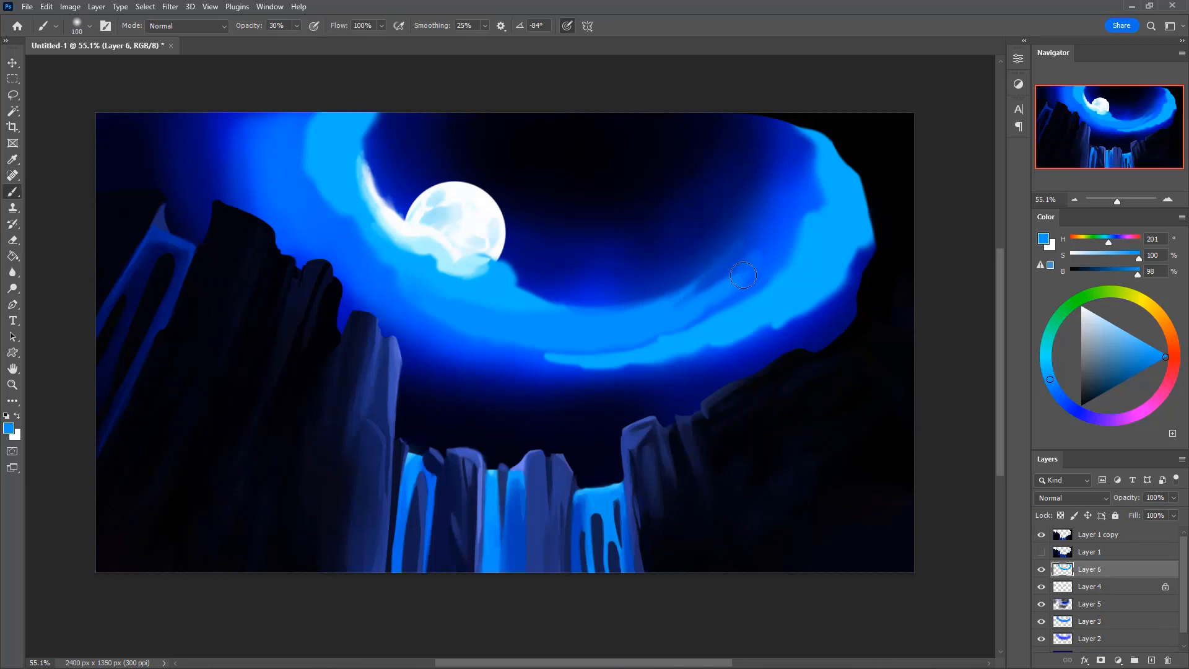
key("e")
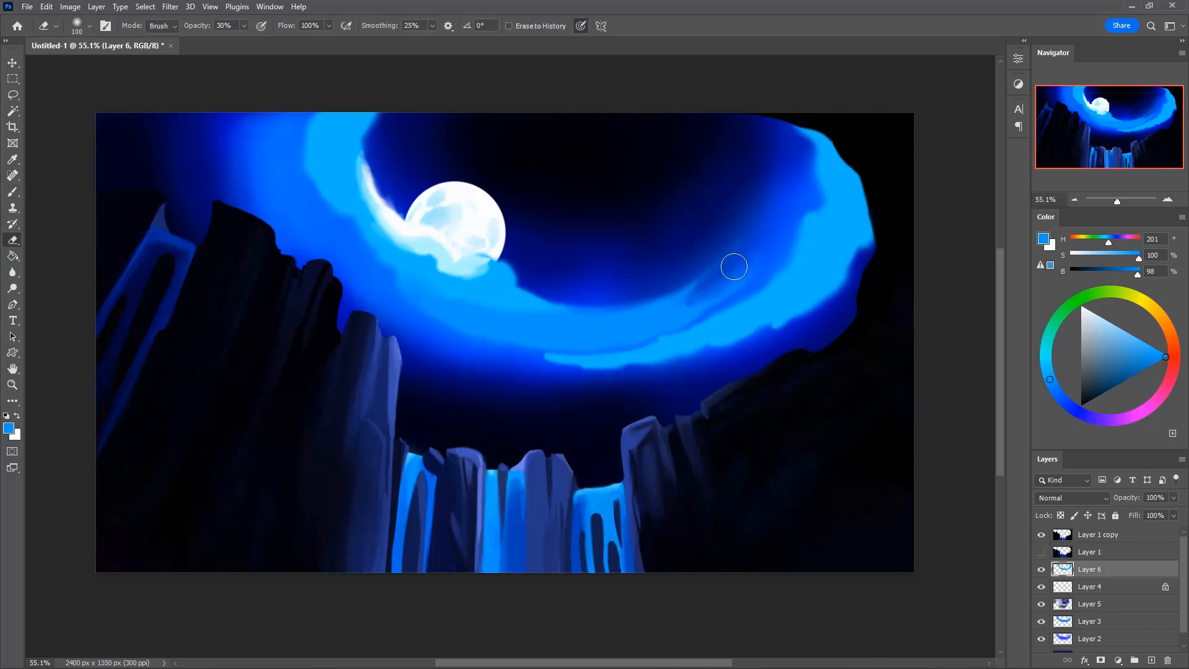
key("b")
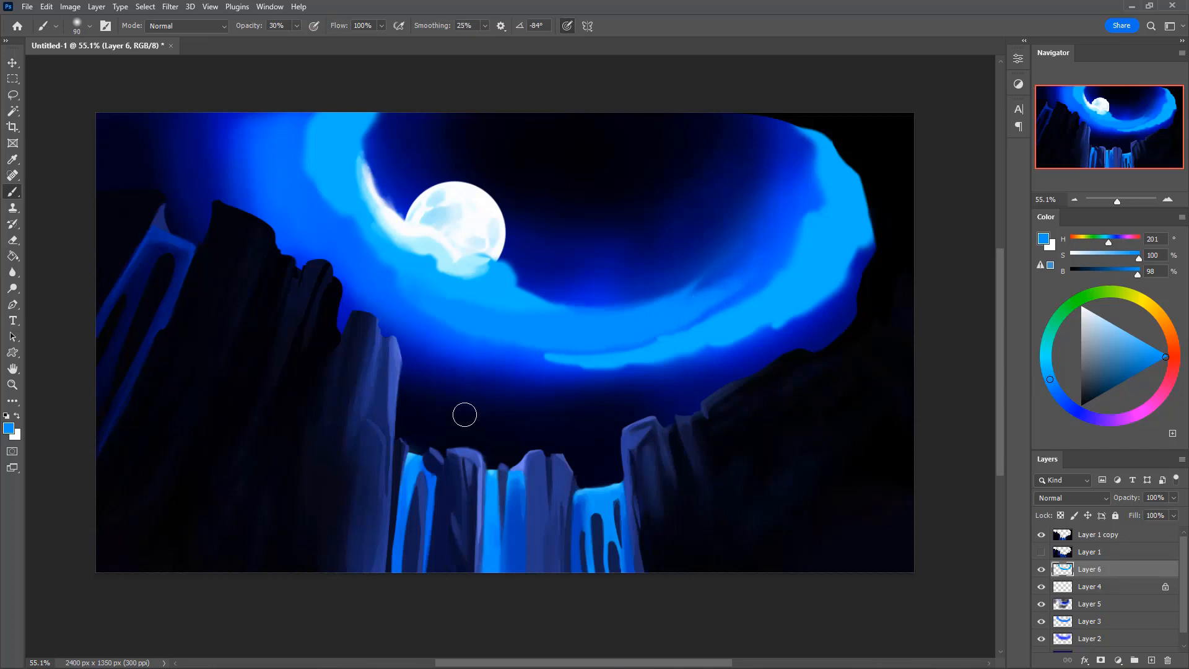
left_click_drag(649, 325, 779, 240)
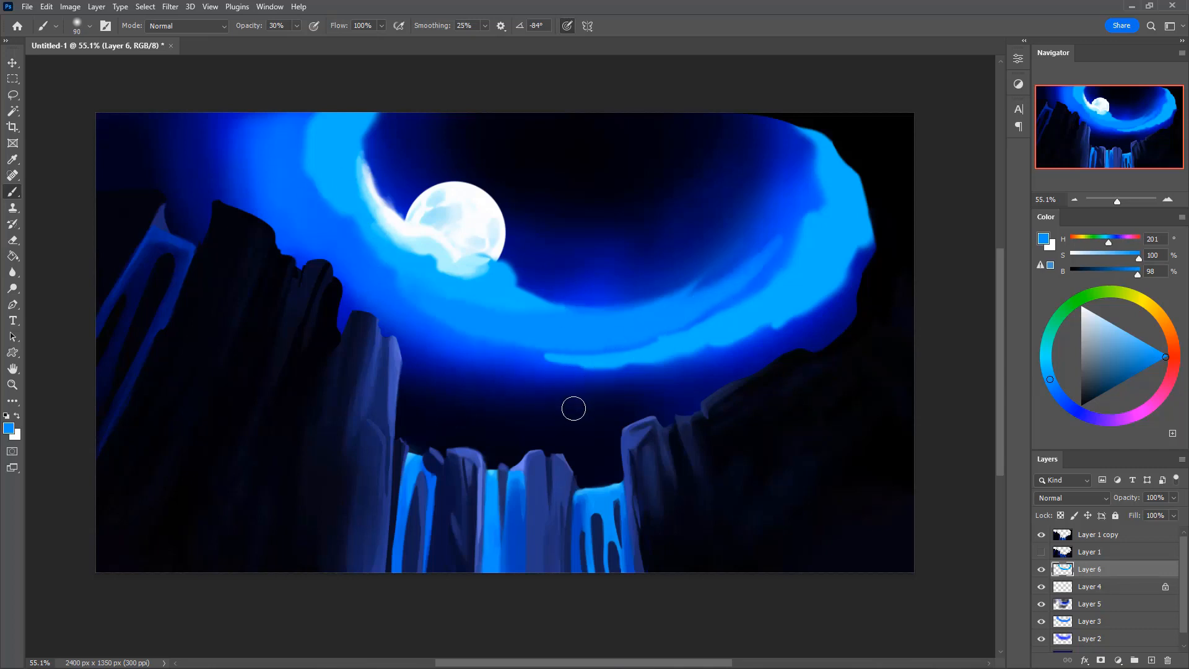
Flip the canvas horizontally and shade the cloud's underside around the moon with sampled blue (hue 213), using 90 px at 100% and 30% opacity
key("ctrl+shift+h")
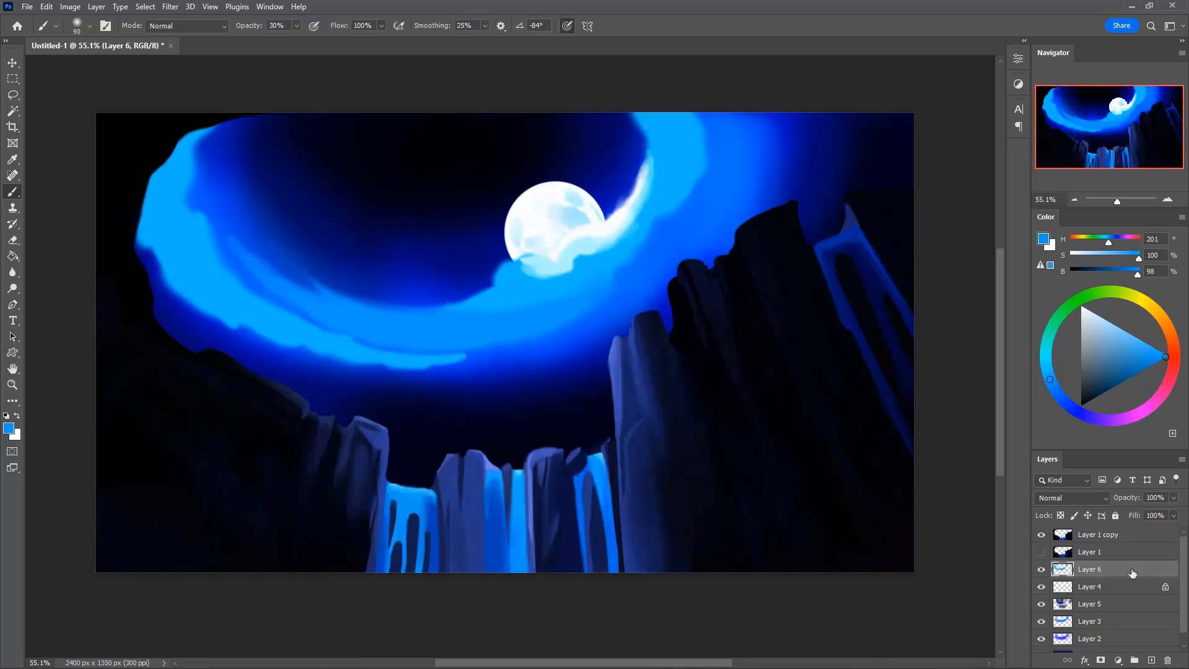
key("bracketleft")
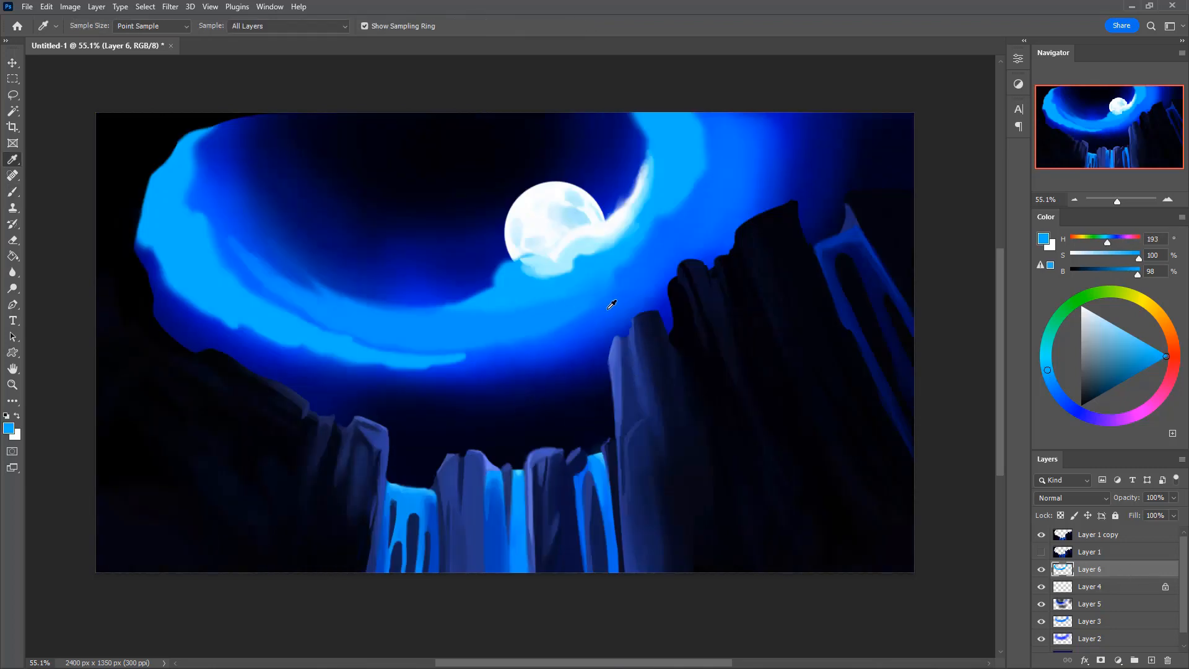
left_click(615, 304, "alt")
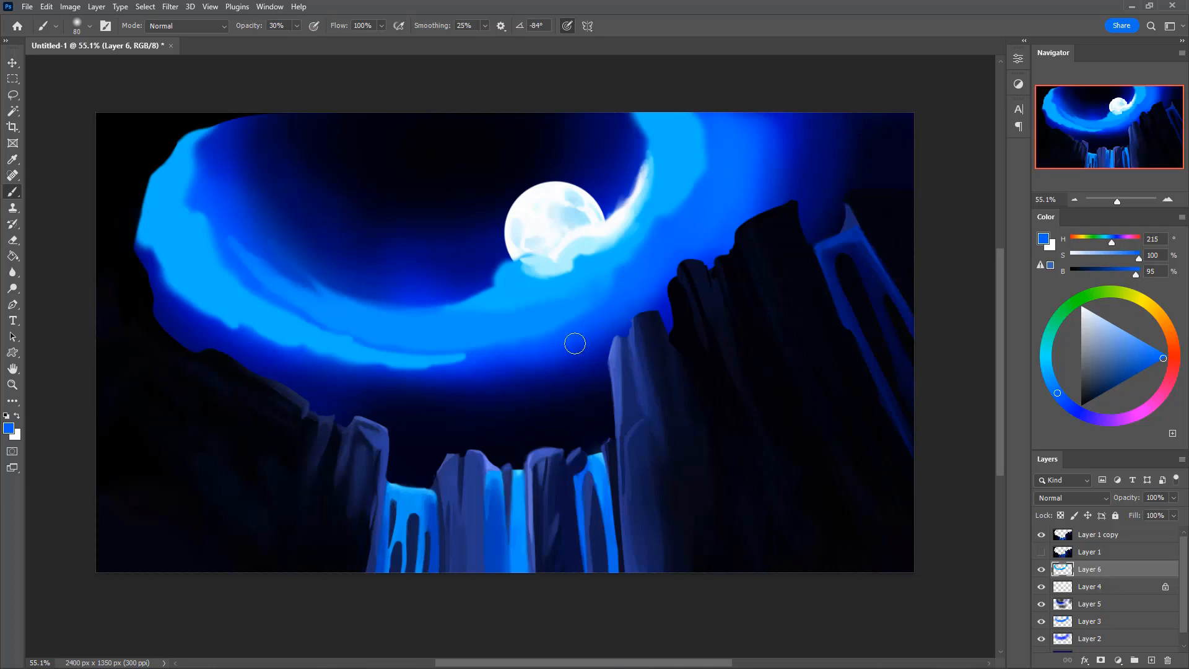
key("i")
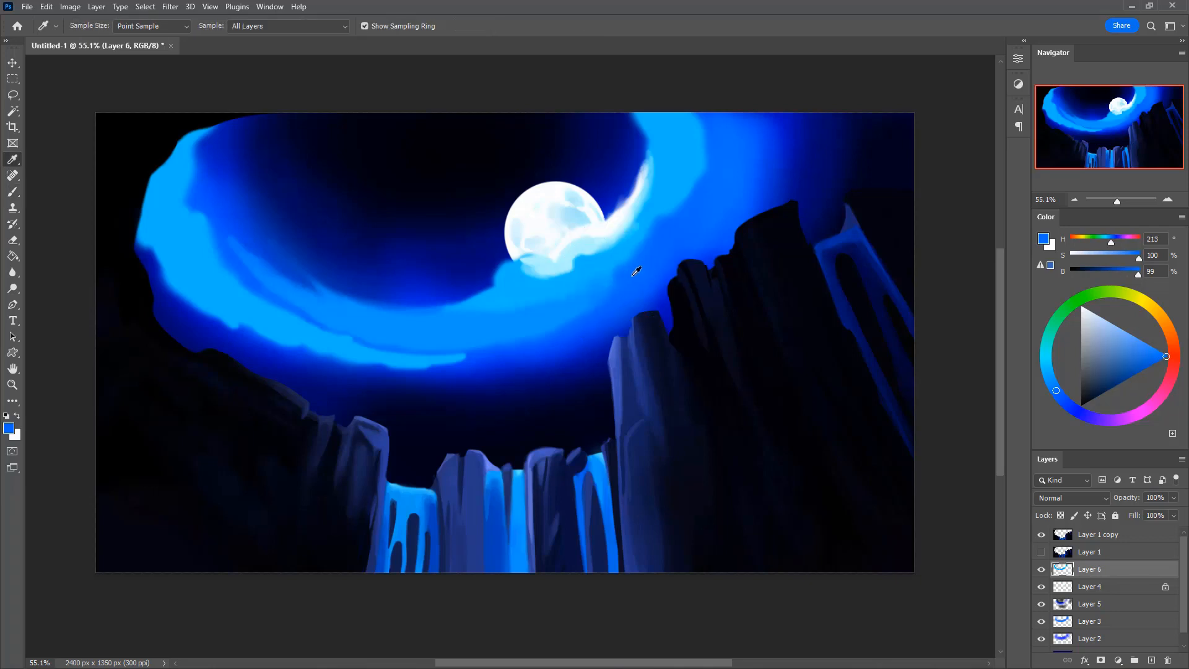
key("b")
left_click_drag(620, 283, 595, 305)
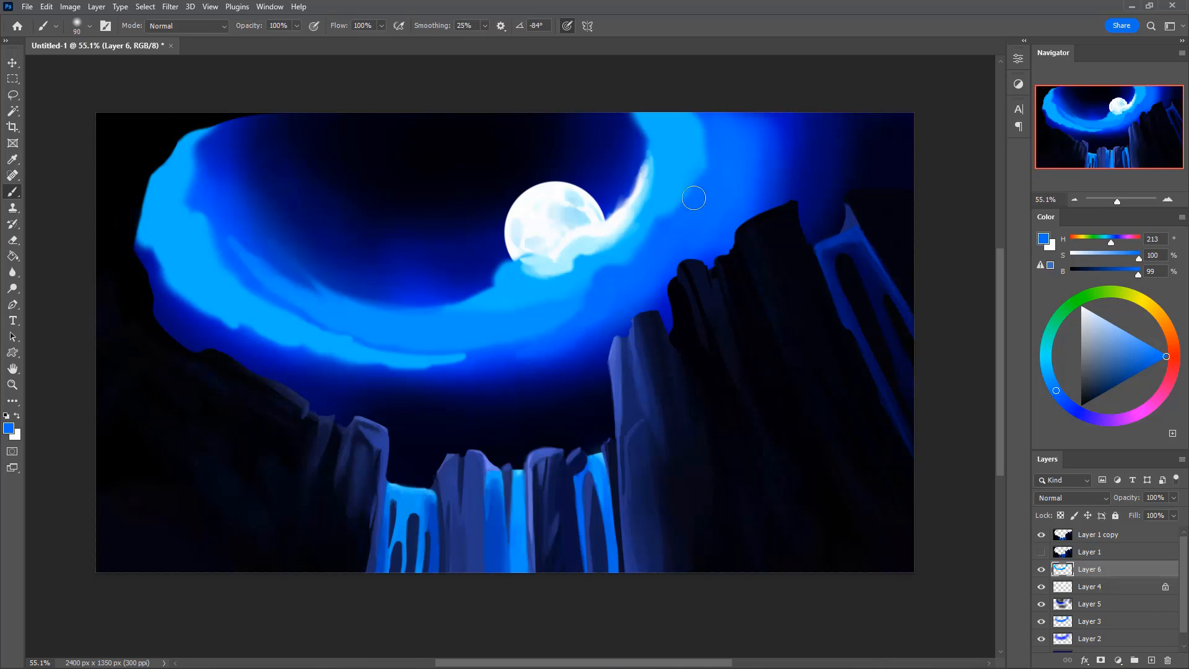
key("bracketright")
key("3")
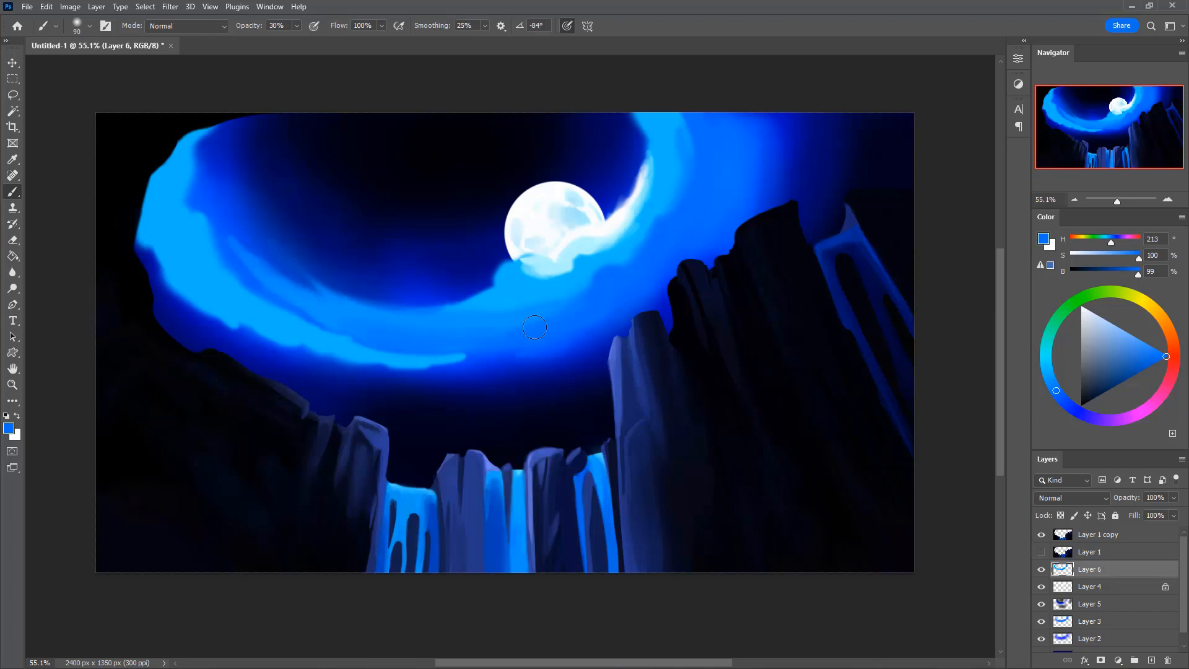
left_click_drag(534, 327, 521, 341)
Sample the lighter cloud blue (hue 201) and soften the lower edge of the swirl's left cloud with a 90 px brush at 30% opacity
left_click(373, 355, "alt")
mouse_move(306, 357)
left_mouse_down()
mouse_move(451, 362)
mouse_move(346, 369)
mouse_move(290, 345)
left_mouse_up()
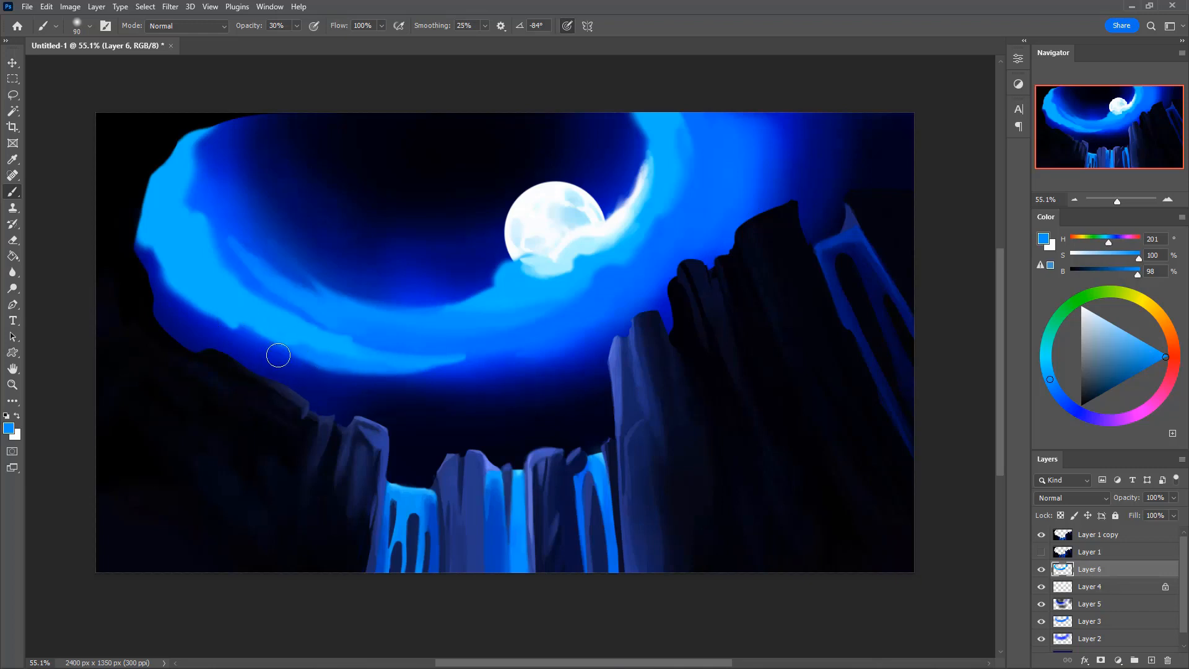
mouse_move(249, 337)
left_mouse_down()
mouse_move(308, 360)
mouse_move(236, 323)
mouse_move(356, 381)
mouse_move(440, 366)
mouse_move(346, 373)
mouse_move(415, 369)
left_mouse_up()
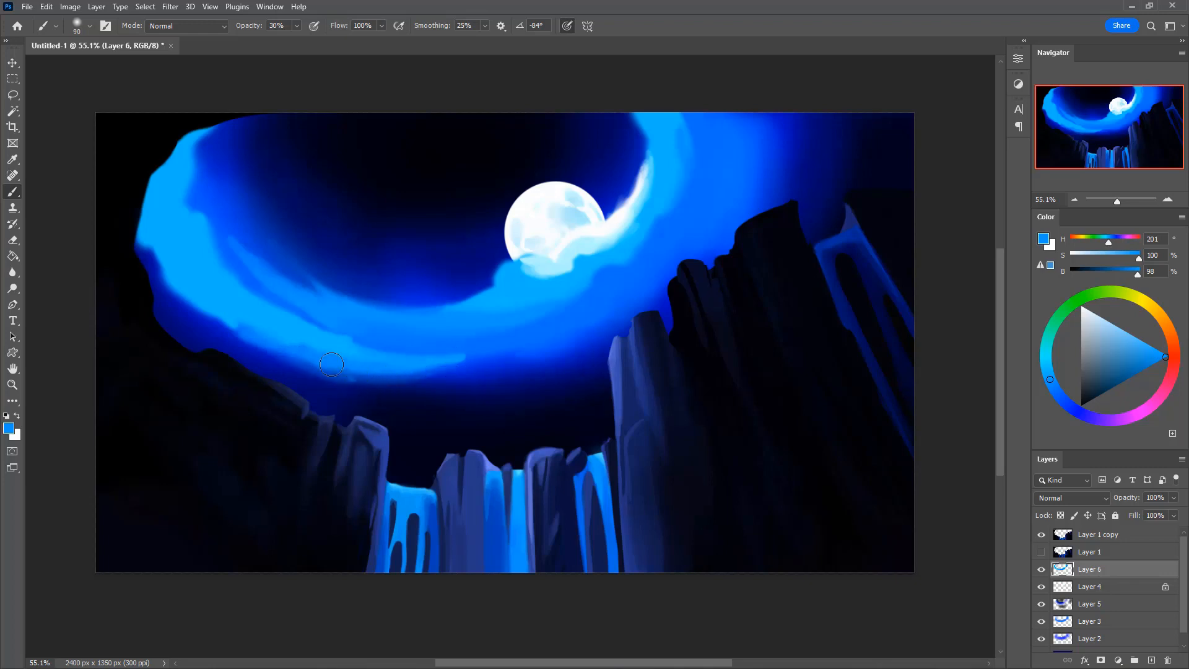
mouse_move(331, 365)
left_mouse_down()
mouse_move(374, 379)
mouse_move(409, 370)
mouse_move(286, 355)
left_mouse_up()
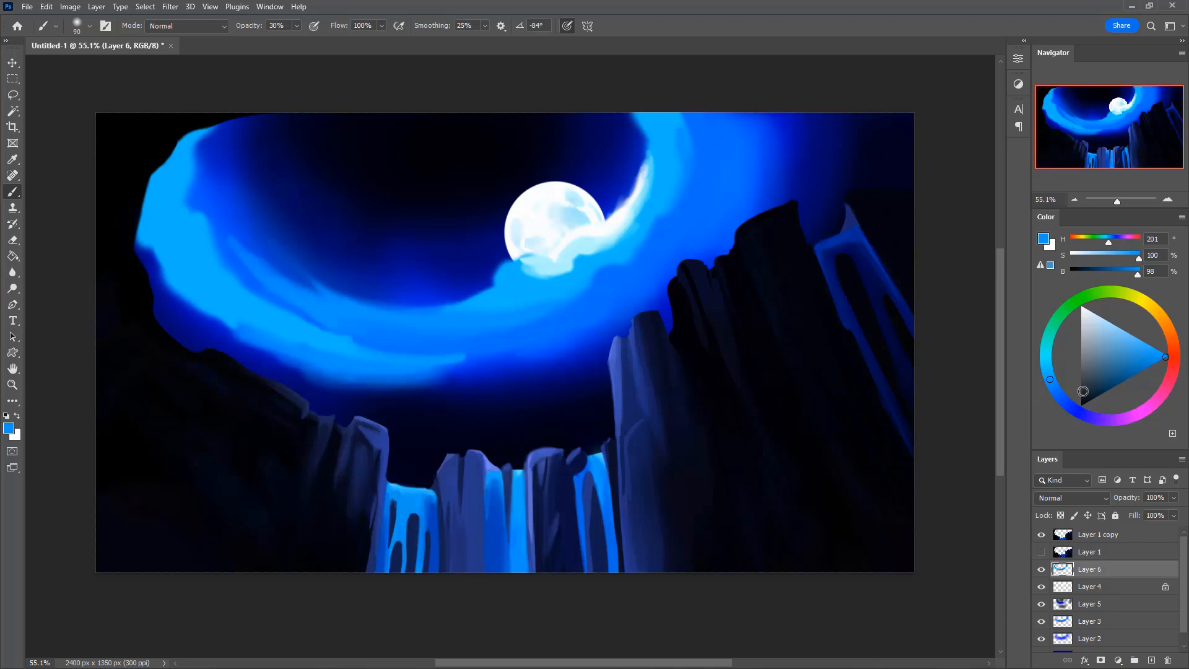
Choose a deep saturated blue (hue 232) and paint a glow beneath the left cloud with a 175 px brush at 30% opacity
left_click(1074, 403)
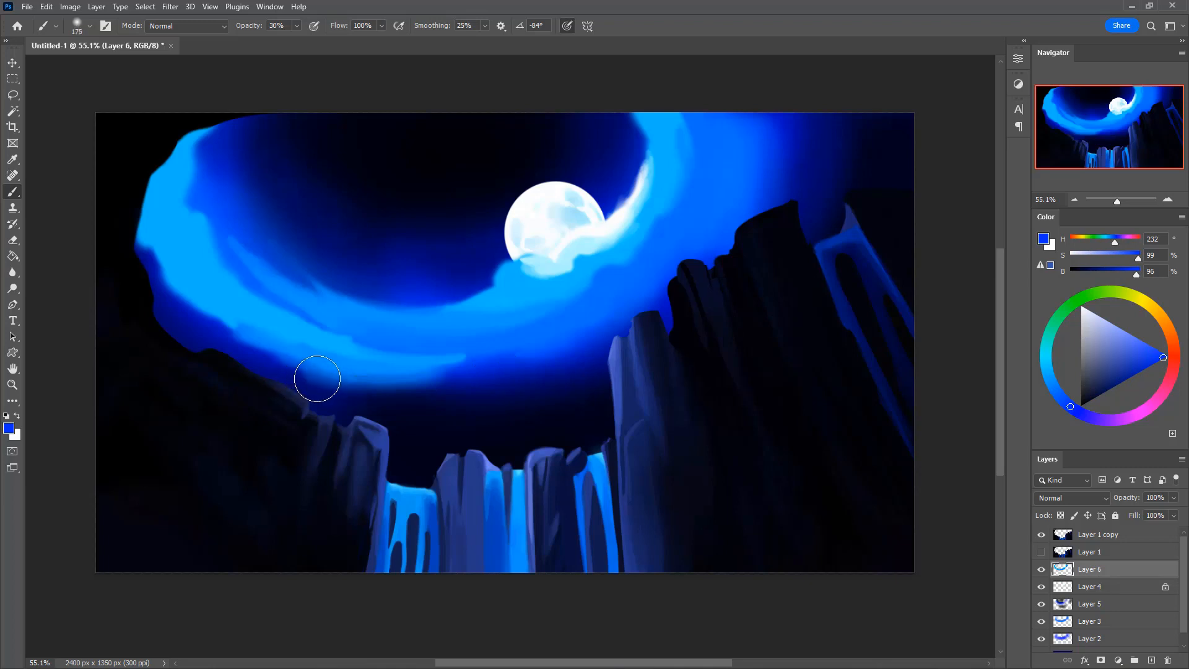
left_click_drag(250, 364, 366, 393)
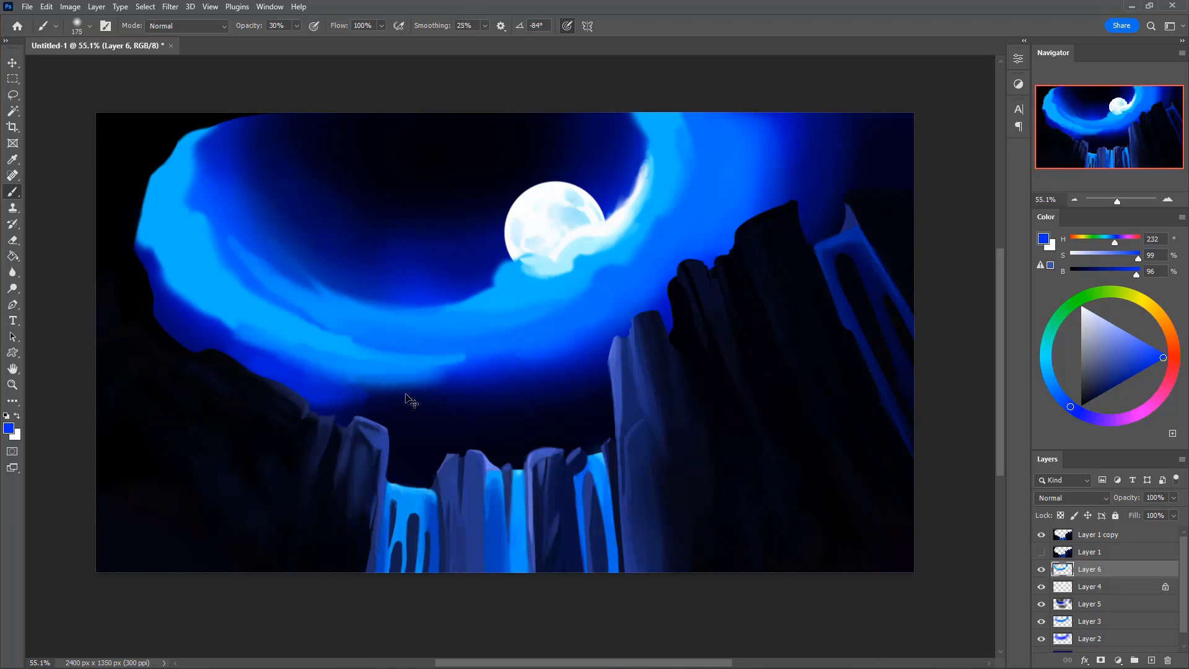
key("ctrl+z")
left_click_drag(268, 366, 355, 382)
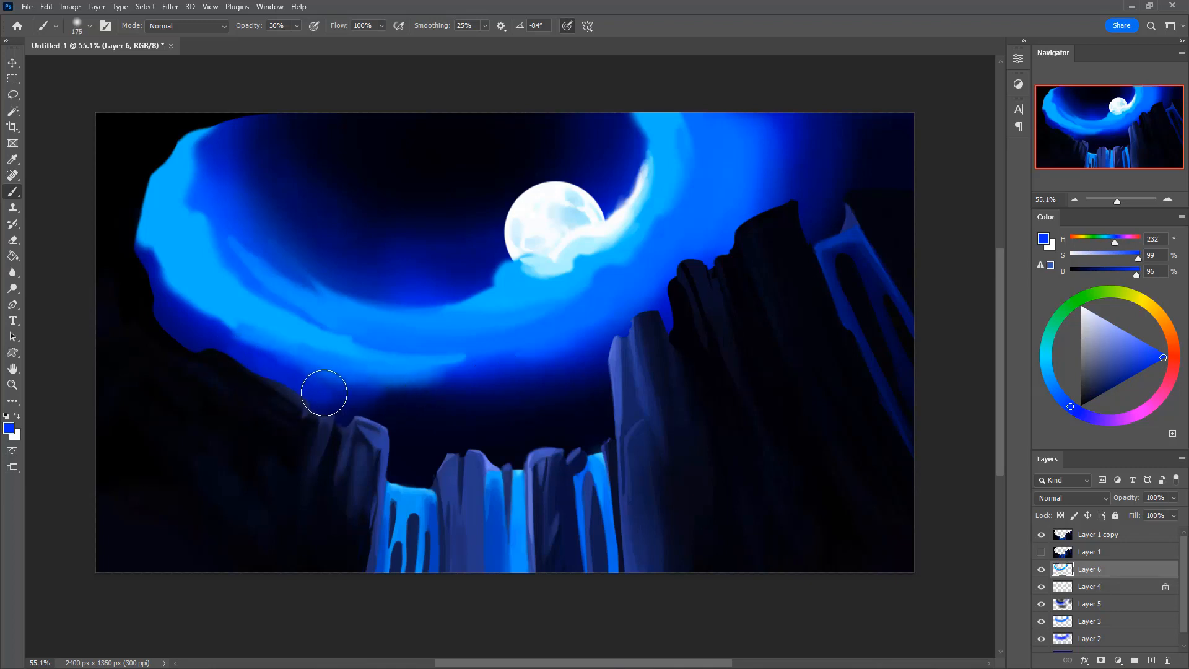
Spread the deep blue glow across the dark sky between the cloud and the waterfalls at 10% opacity, starting with a 175 px brush
key("1")
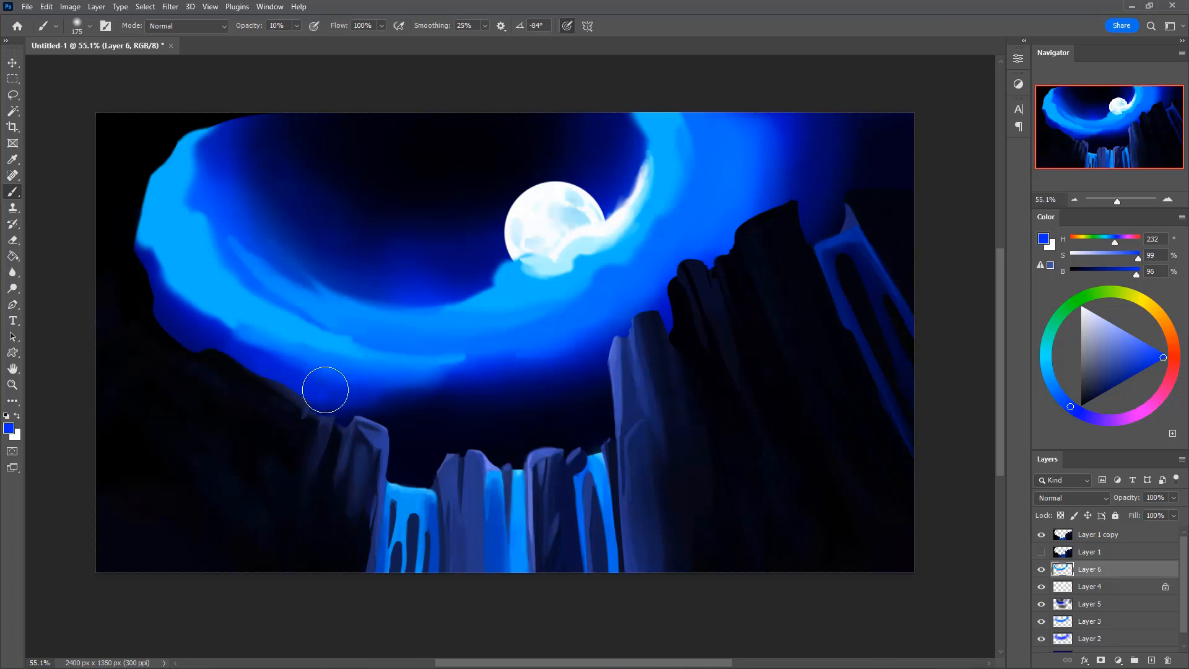
mouse_move(326, 389)
left_mouse_down()
mouse_move(233, 344)
mouse_move(285, 372)
mouse_move(257, 355)
mouse_move(298, 373)
mouse_move(411, 383)
mouse_move(319, 390)
mouse_move(475, 363)
mouse_move(299, 403)
mouse_move(442, 371)
mouse_move(319, 402)
mouse_move(372, 396)
mouse_move(271, 394)
mouse_move(408, 390)
mouse_move(287, 398)
mouse_move(468, 362)
mouse_move(361, 394)
mouse_move(314, 391)
mouse_move(227, 353)
mouse_move(255, 380)
mouse_move(214, 349)
mouse_move(358, 425)
mouse_move(289, 401)
mouse_move(414, 422)
mouse_move(324, 437)
mouse_move(405, 409)
mouse_move(349, 406)
mouse_move(518, 362)
mouse_move(370, 396)
mouse_move(487, 368)
mouse_move(380, 391)
mouse_move(545, 357)
mouse_move(350, 404)
mouse_move(412, 388)
mouse_move(266, 396)
mouse_move(381, 403)
mouse_move(275, 369)
mouse_move(261, 352)
mouse_move(296, 381)
mouse_move(200, 321)
mouse_move(221, 350)
mouse_move(167, 287)
mouse_move(370, 395)
mouse_move(337, 406)
mouse_move(383, 401)
mouse_move(366, 419)
mouse_move(339, 418)
mouse_move(469, 384)
mouse_move(326, 419)
mouse_move(497, 396)
mouse_move(411, 437)
mouse_move(383, 412)
mouse_move(484, 408)
mouse_move(504, 396)
mouse_move(425, 405)
mouse_move(509, 391)
mouse_move(457, 407)
mouse_move(592, 408)
mouse_move(477, 419)
mouse_move(573, 419)
mouse_move(421, 403)
mouse_move(528, 407)
mouse_move(548, 437)
mouse_move(433, 451)
mouse_move(514, 425)
mouse_move(582, 422)
mouse_move(461, 378)
mouse_move(473, 400)
mouse_move(372, 406)
mouse_move(560, 425)
mouse_move(366, 412)
mouse_move(586, 425)
mouse_move(366, 417)
mouse_move(458, 386)
mouse_move(406, 404)
left_mouse_up()
key("bracketright")
key("[")
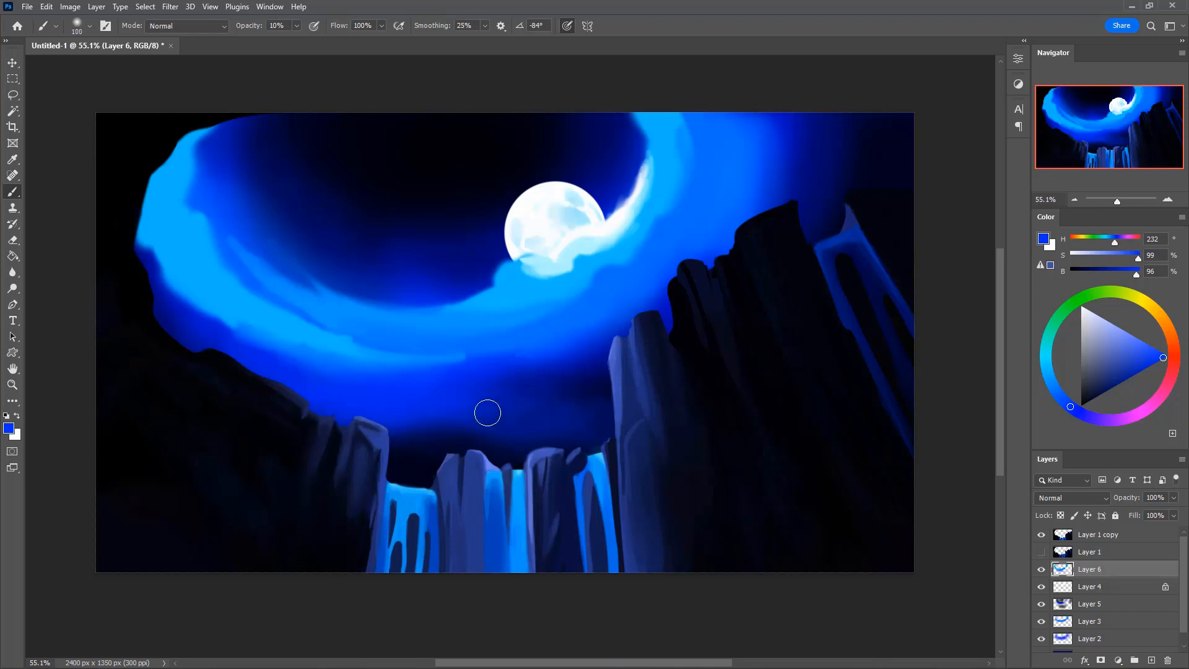
Paint deep blue cloud streaks in the sky above the waterfalls with a 90 px brush, going from 30% to 100% opacity
key("[")
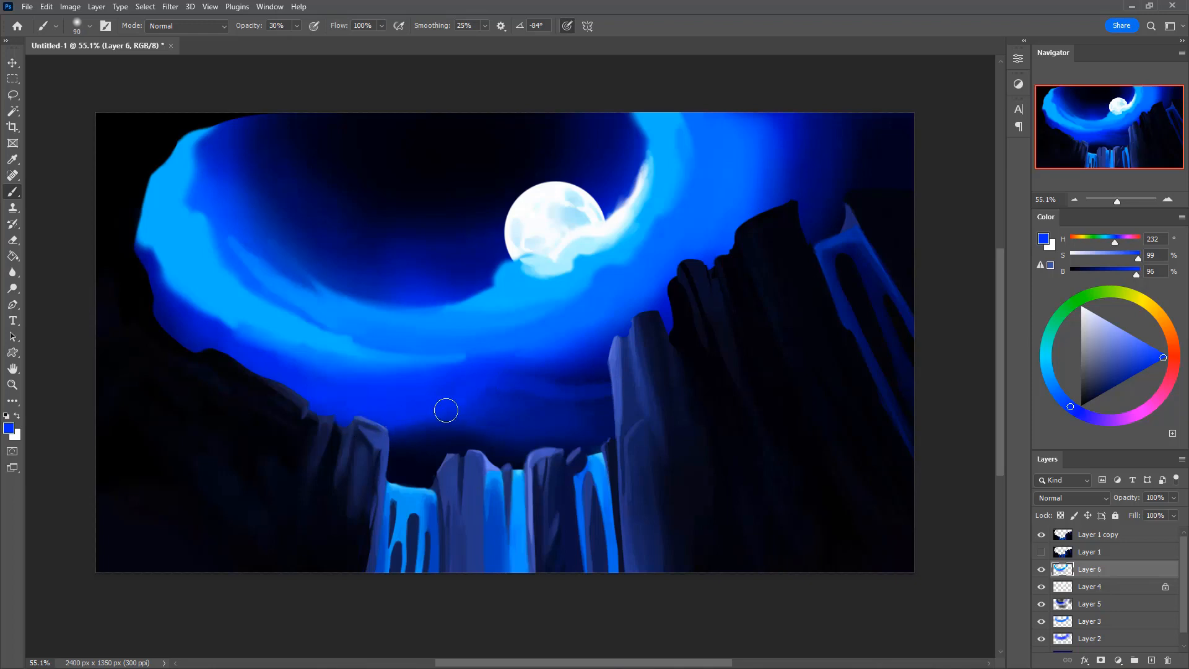
left_click_drag(498, 386, 556, 396)
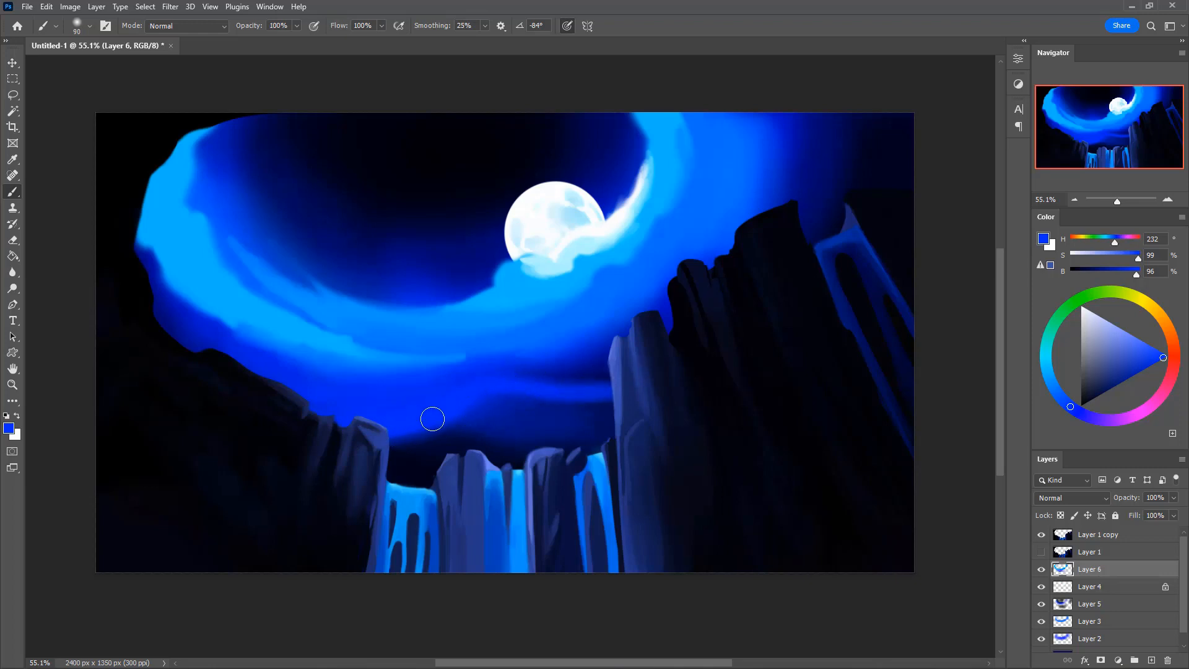
left_click_drag(479, 403, 478, 430)
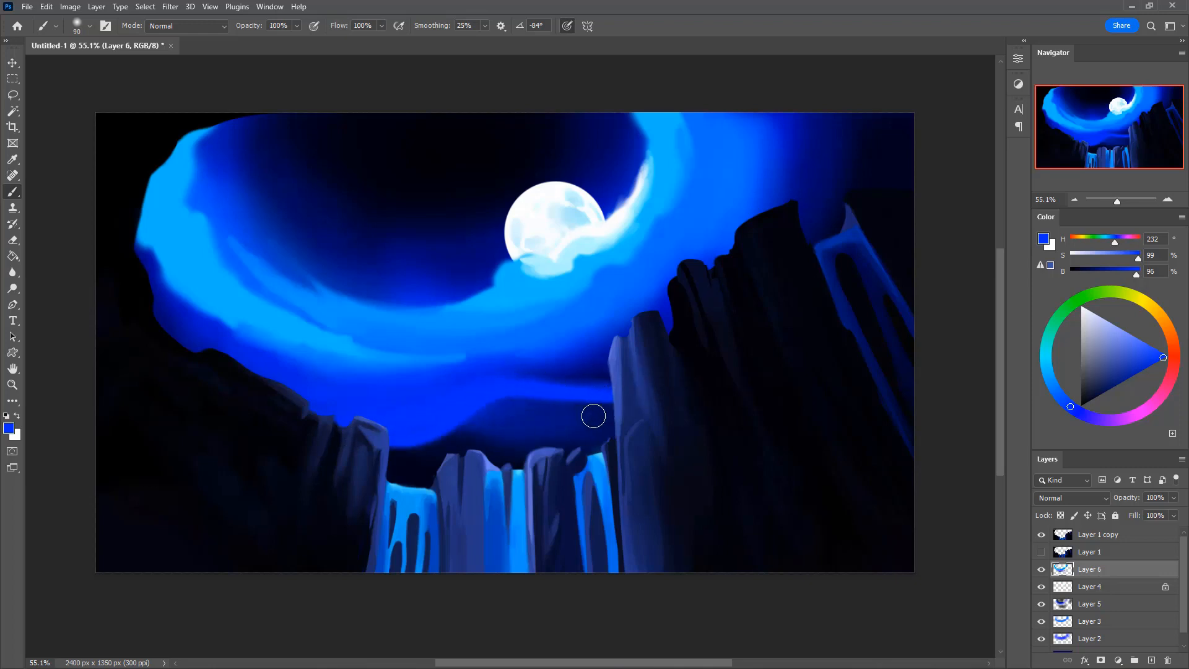
Sample dark blue from the sky above the waterfalls and blend the lower streaks into it with up to 175 px at 30% opacity
left_click(530, 419, "alt")
key("bracketright")
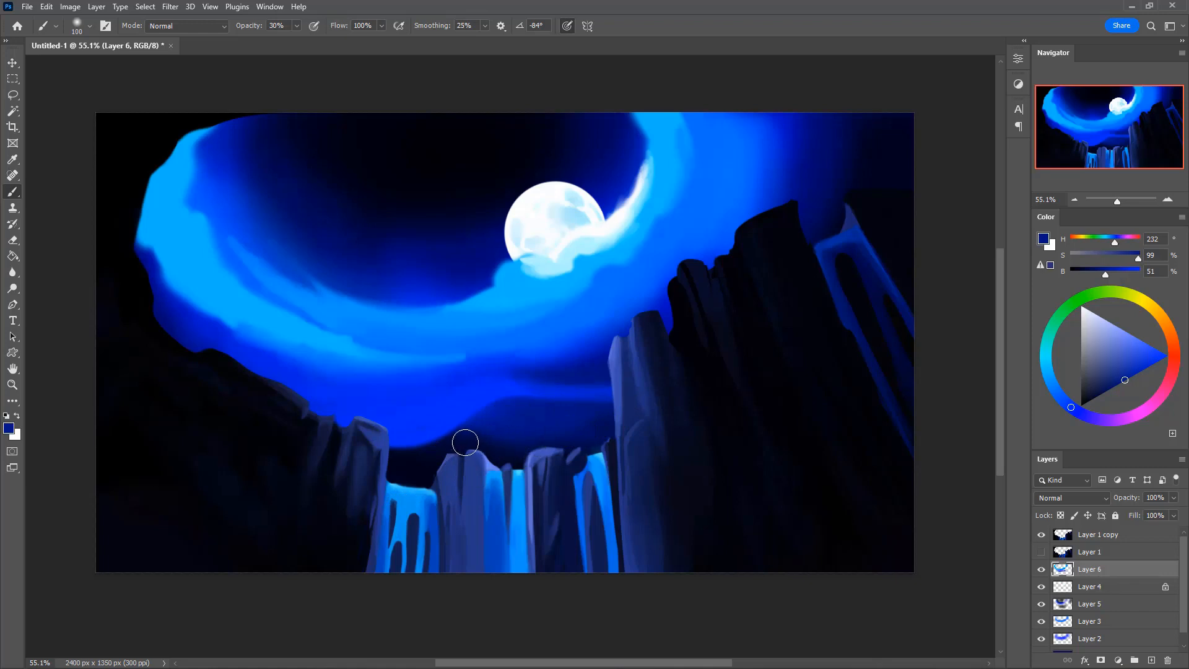
left_click(486, 420, "alt")
key("bracketright")
key("bracketright")
mouse_move(475, 420)
left_mouse_down()
mouse_move(363, 448)
mouse_move(455, 418)
mouse_move(429, 433)
left_mouse_up()
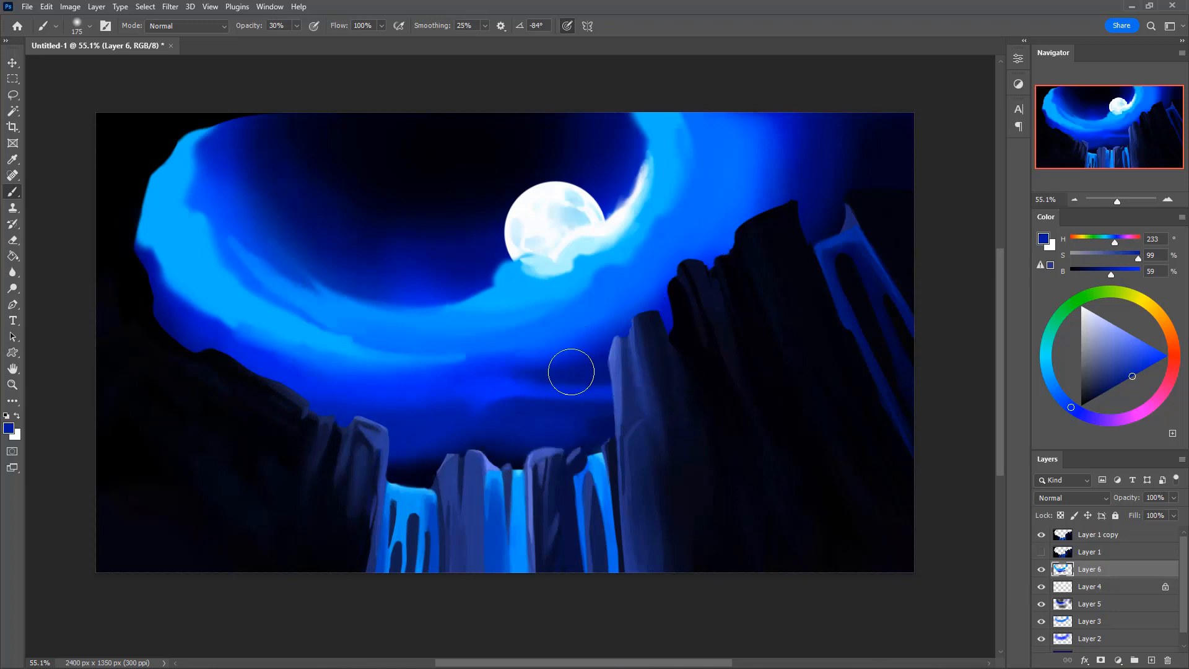
Sample bright blue (hue 213) from the cloud and paint a thin curved streak beyond the tall cliff's peak, using up to 125 px at 30% opacity
key("i")
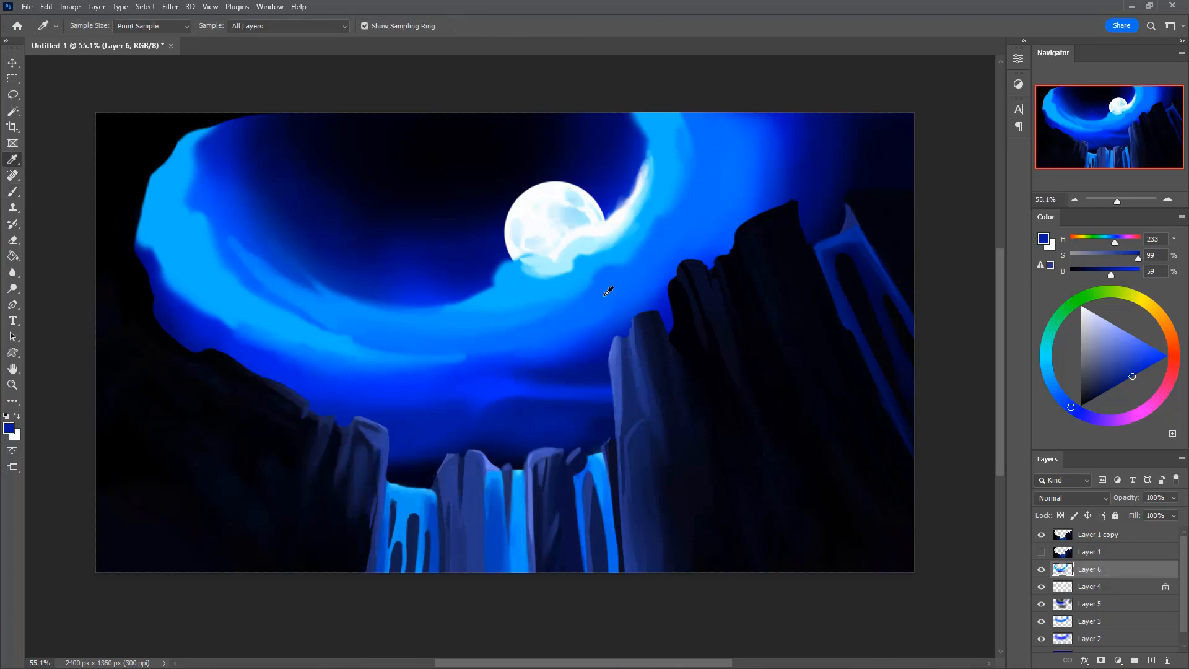
left_click(609, 291)
key("b")
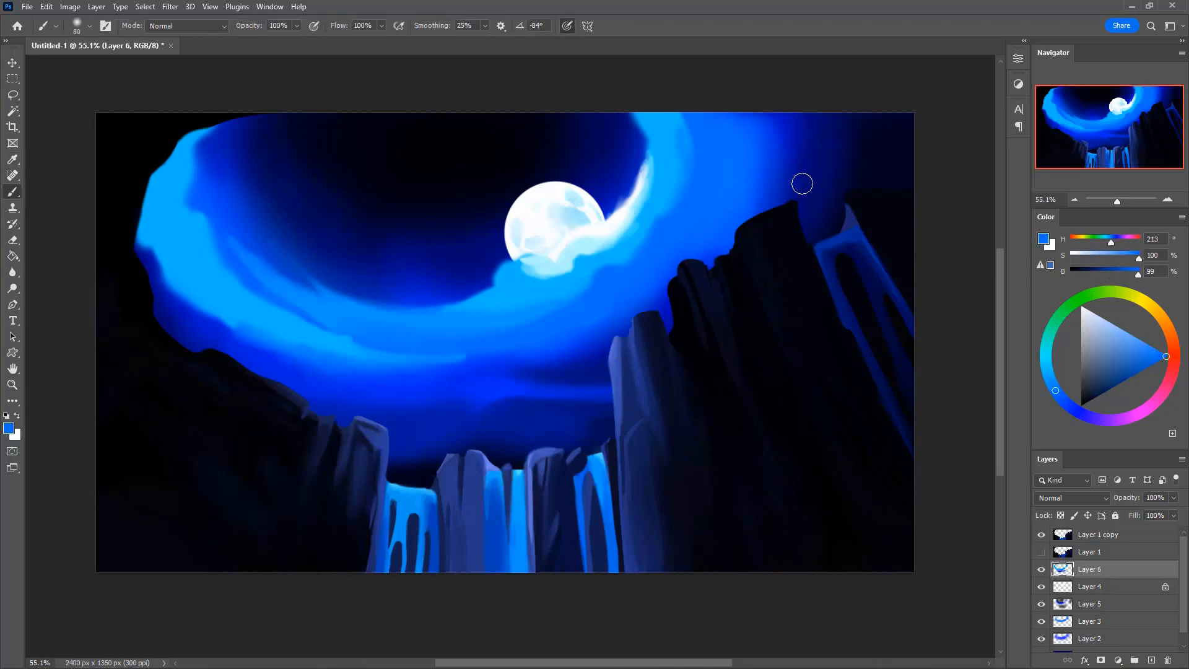
left_click_drag(813, 119, 804, 185)
key("bracketright")
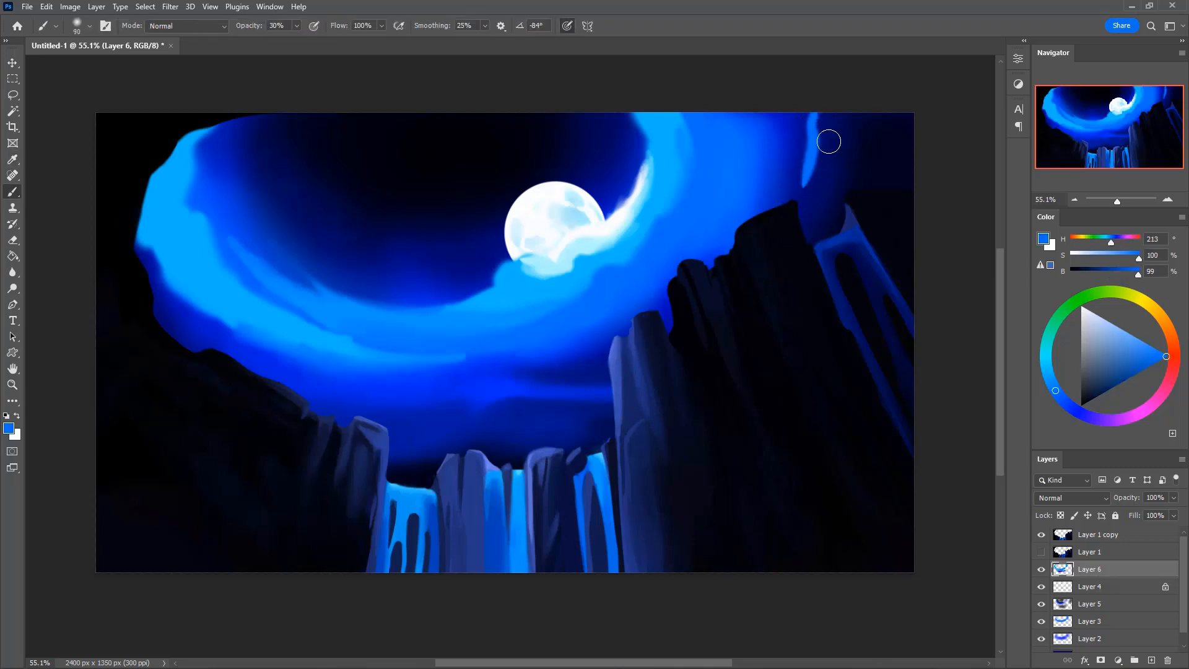
left_click_drag(829, 141, 775, 285)
left_click_drag(827, 116, 793, 261)
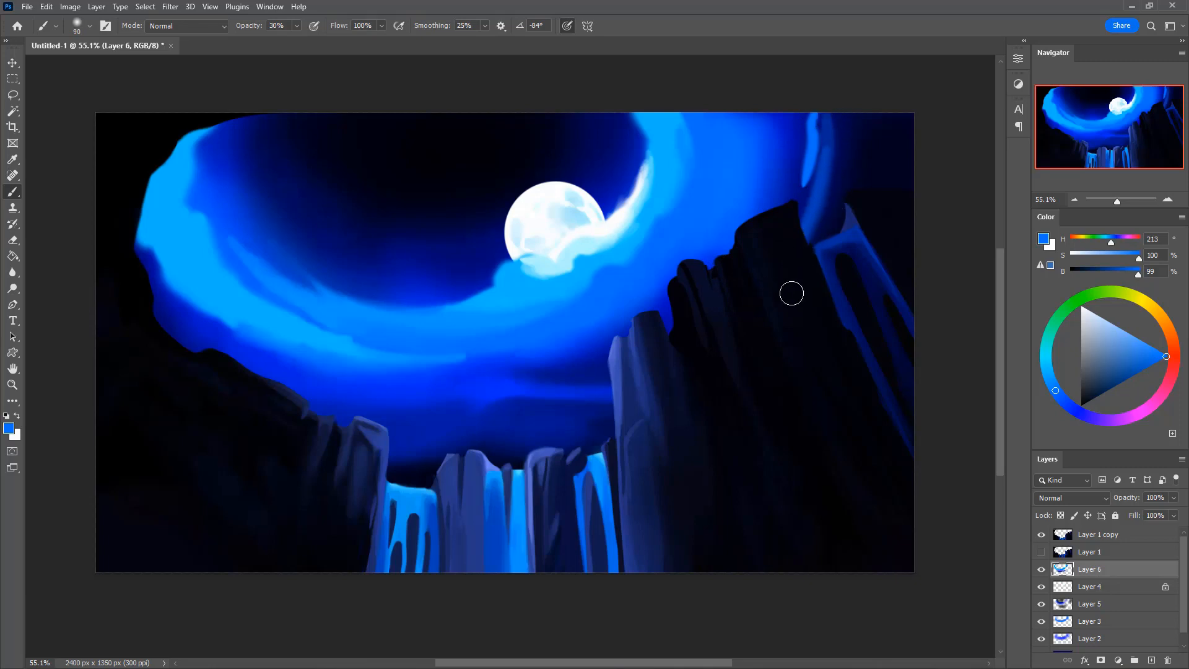
left_click_drag(836, 128, 820, 174)
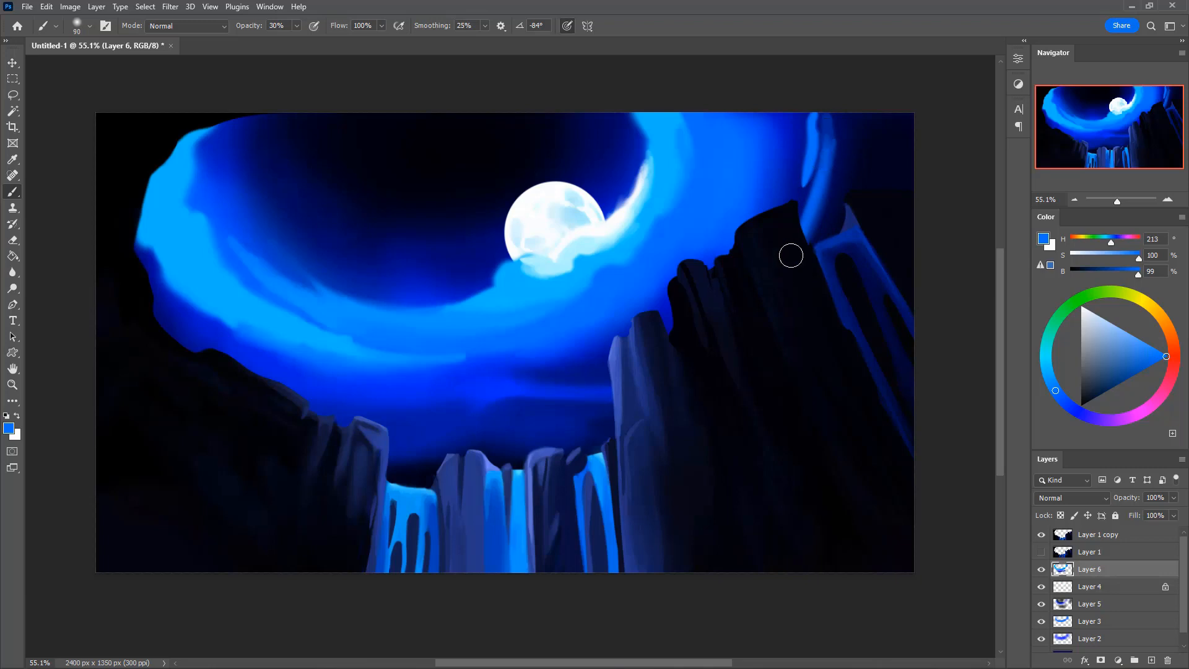
left_click_drag(821, 115, 815, 186)
left_click_drag(818, 114, 810, 221)
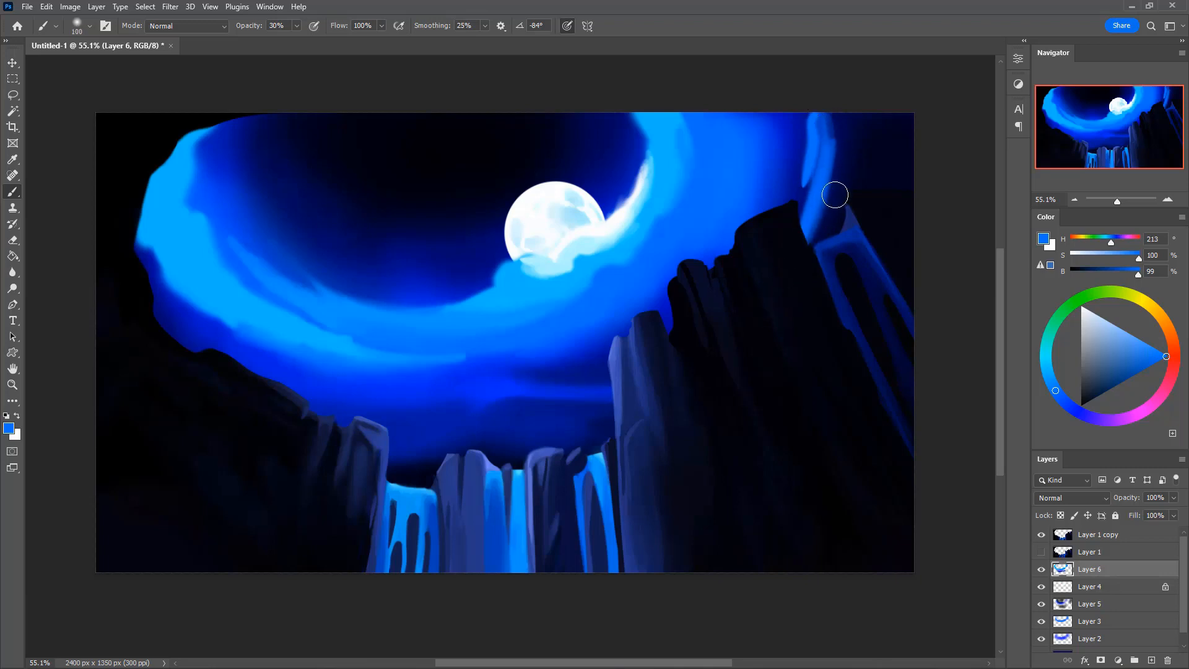
left_click_drag(823, 118, 802, 212)
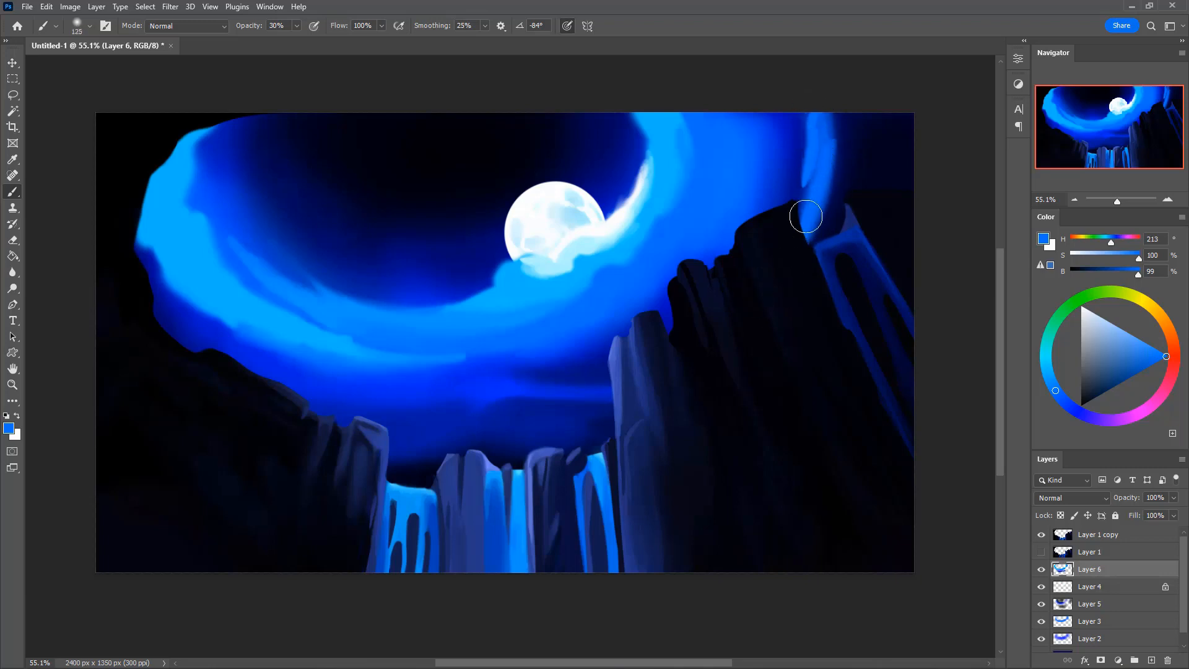
Sample deep blue (hue 237) beside the new streak and narrow its moon-facing edge with a 125 px brush at 30% opacity
left_click(802, 154, "alt")
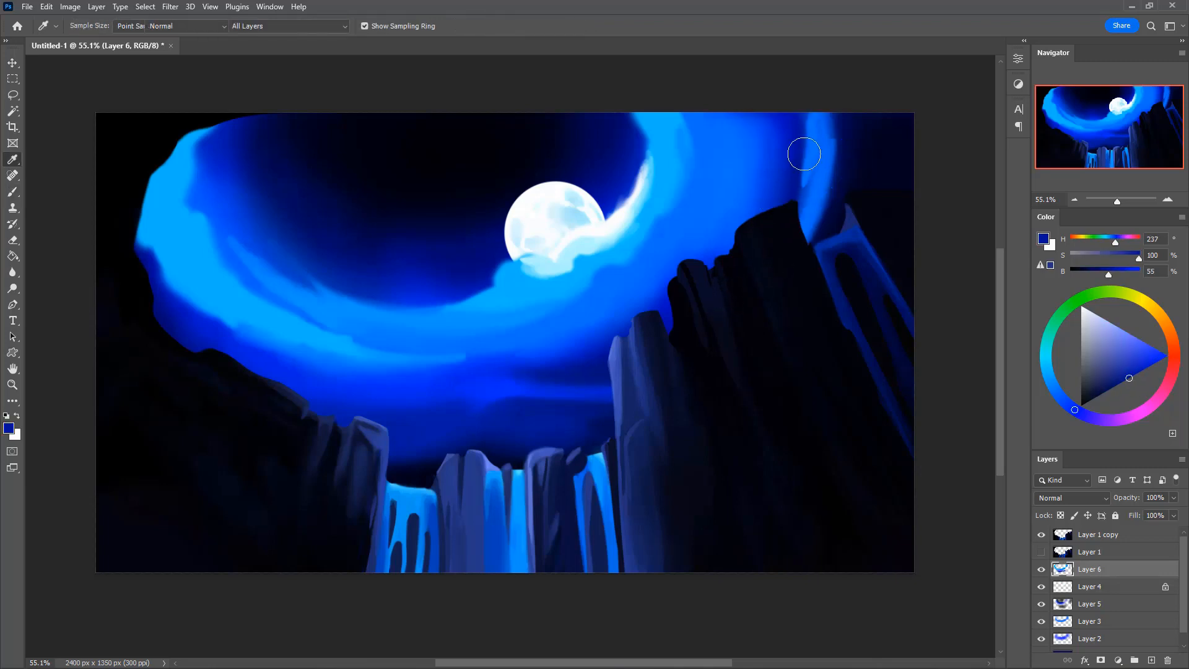
key("0")
left_click_drag(809, 119, 790, 214)
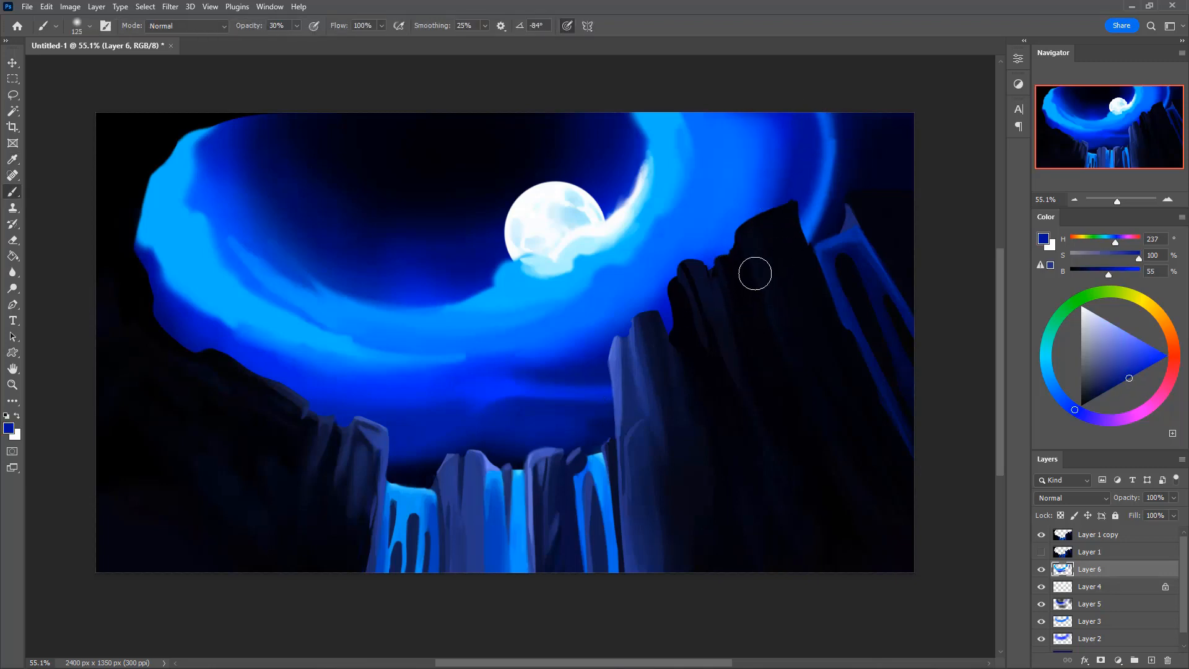
key("ctrl+z")
left_click_drag(811, 133, 801, 187)
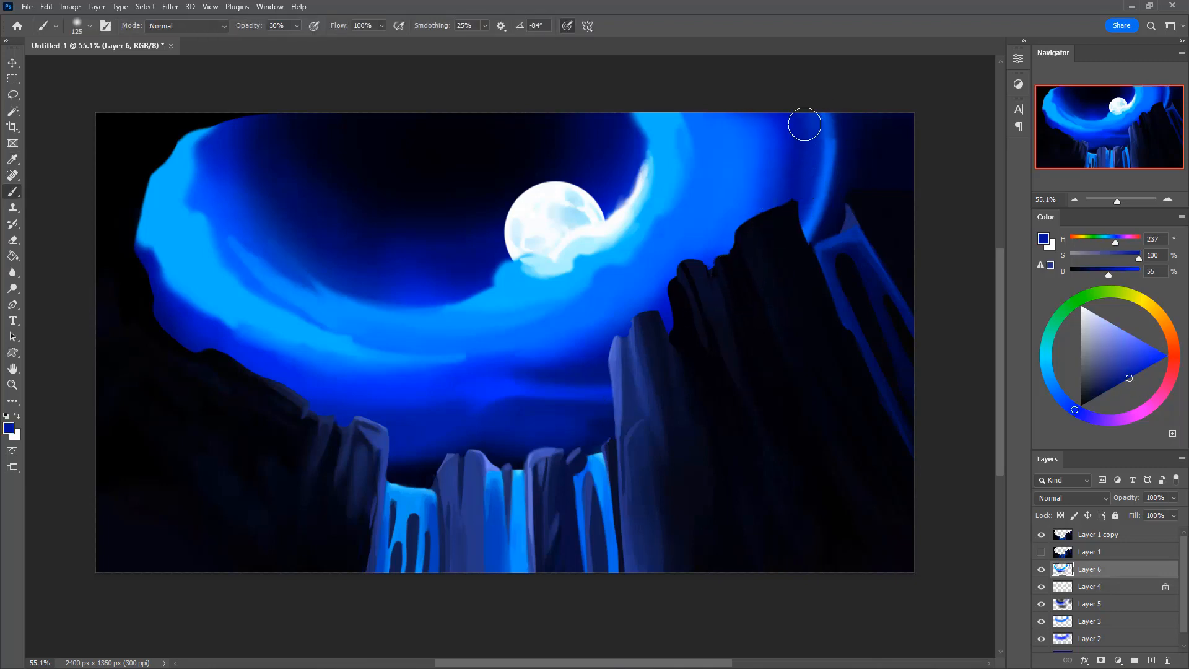
Sample near-black blue (hue 238) and darken the gap between the large cloud and the outer streak with a 175 px brush at 30% opacity
left_click(865, 154, "alt")
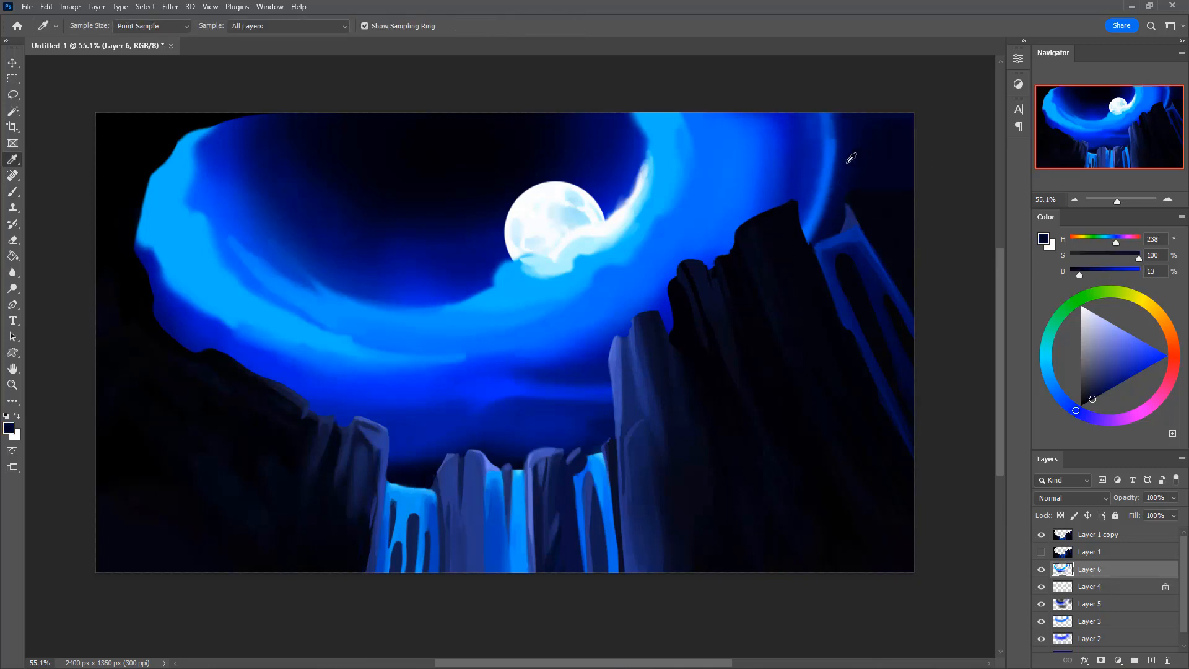
key("bracketright")
key("bracketright")
left_click_drag(793, 118, 751, 282)
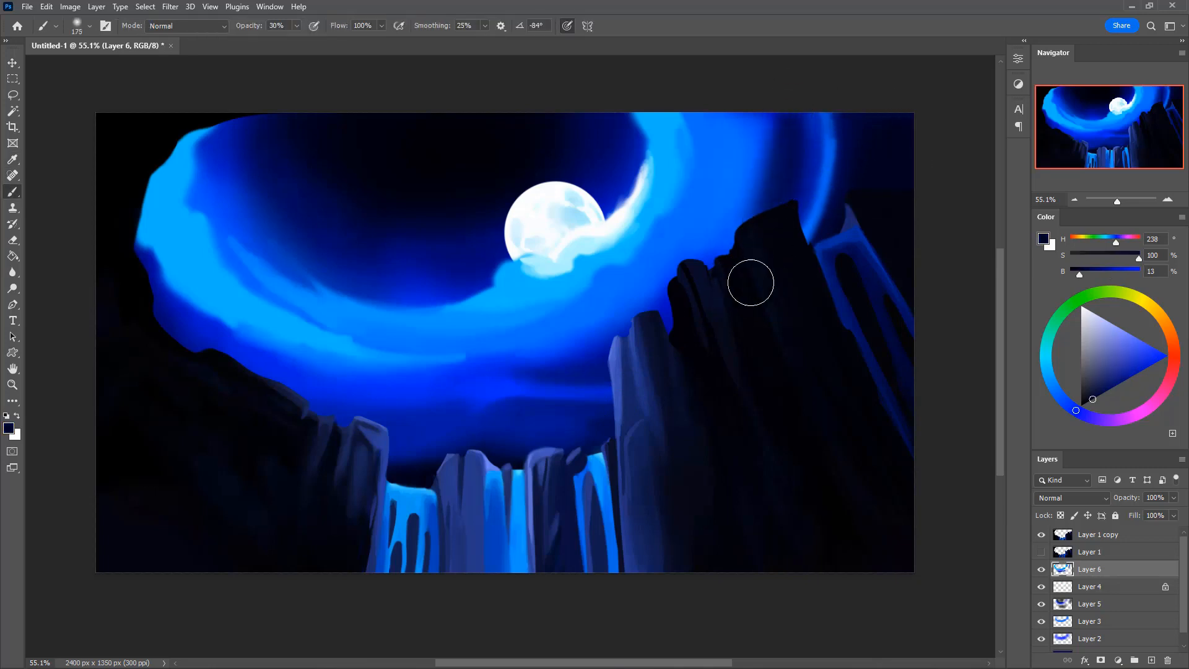
left_click_drag(798, 119, 706, 339)
mouse_move(792, 147)
left_mouse_down()
mouse_move(770, 161)
mouse_move(769, 130)
mouse_move(752, 211)
mouse_move(689, 295)
mouse_move(767, 124)
mouse_move(721, 284)
left_mouse_up()
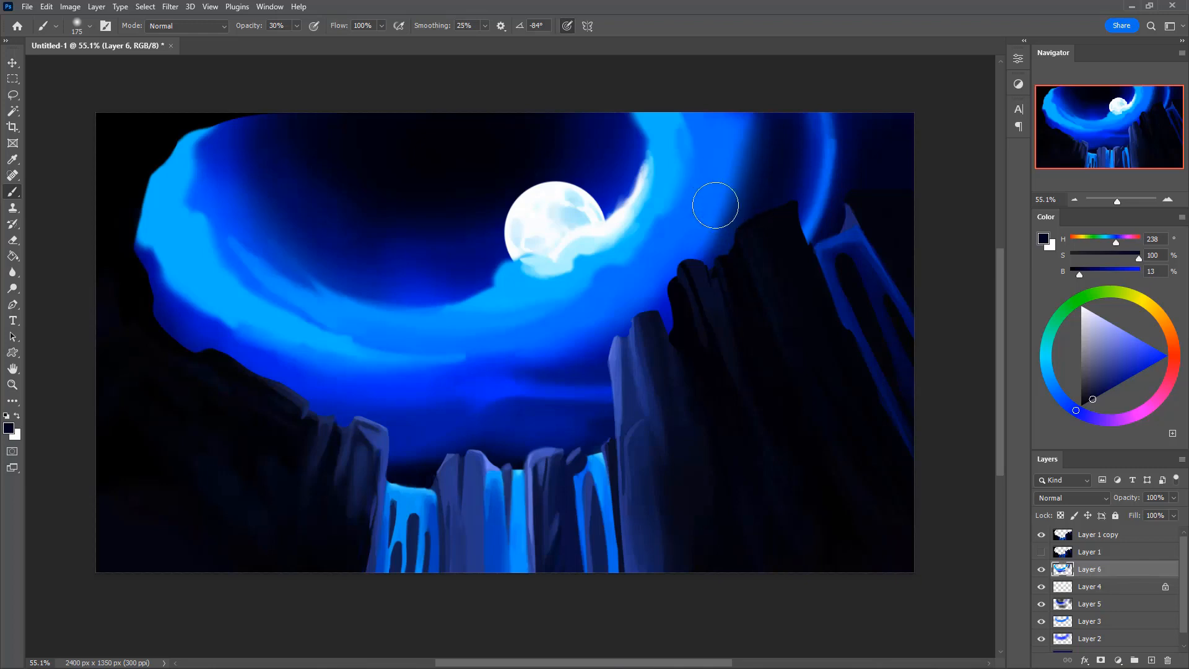
Sample the cloud's blue, shift it to hue 231, and paint the cloud's outer edge with a 200 px brush at 30% opacity
key("i")
left_click(715, 198)
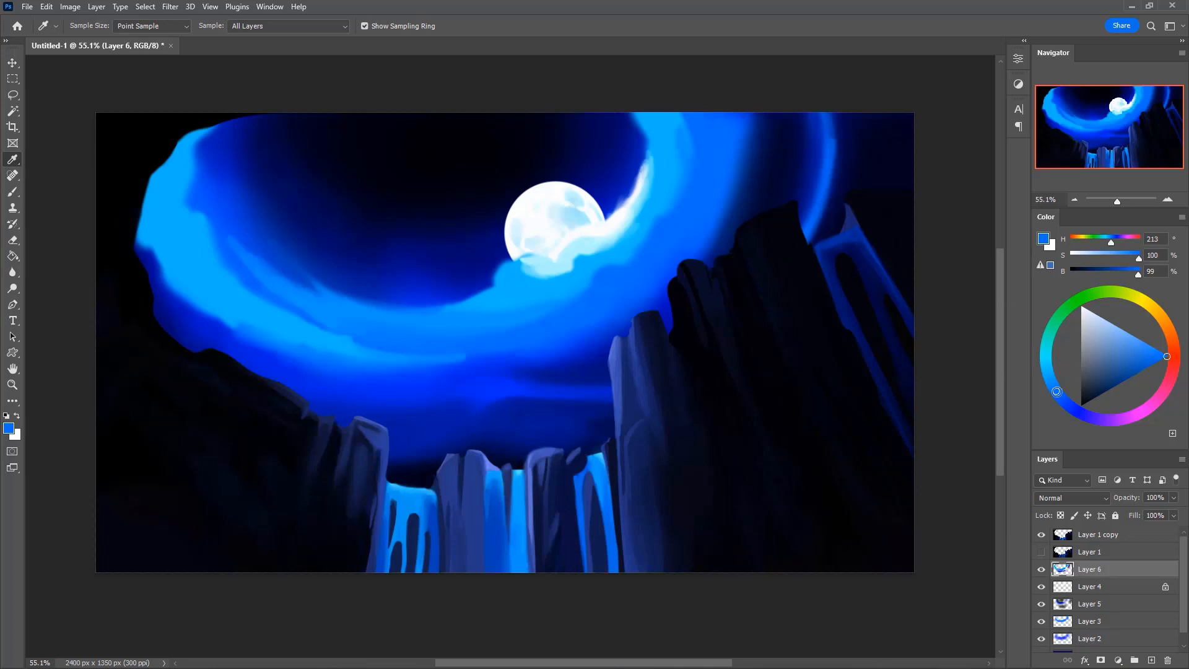
left_click_drag(1070, 405, 1068, 412)
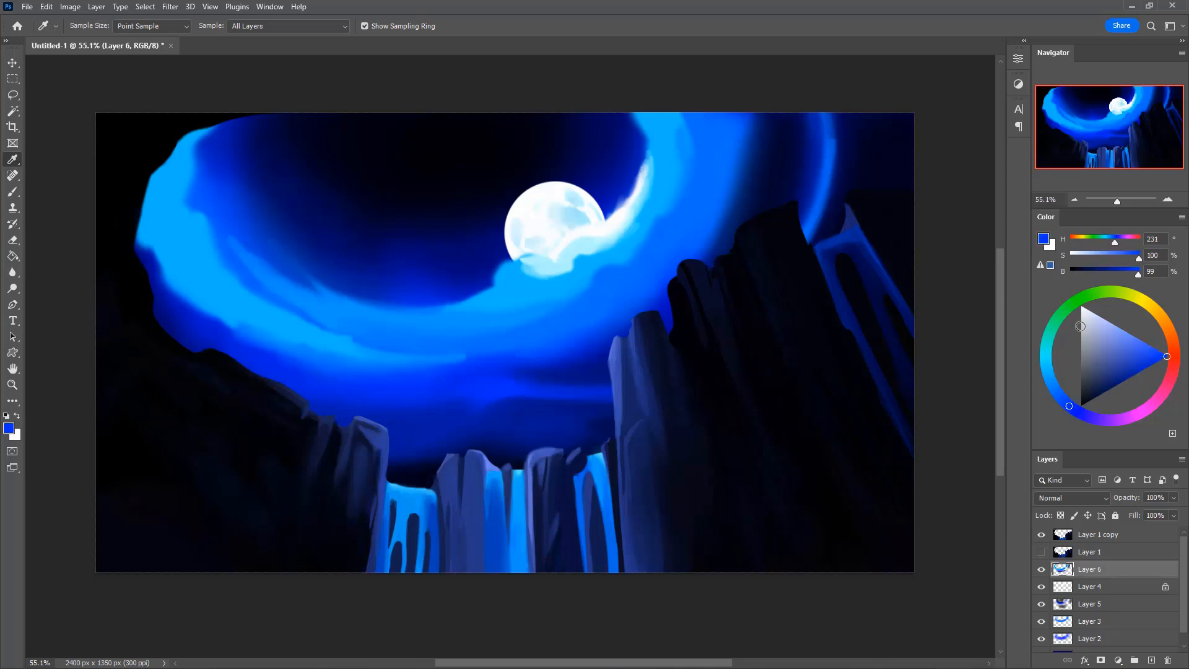
key("b")
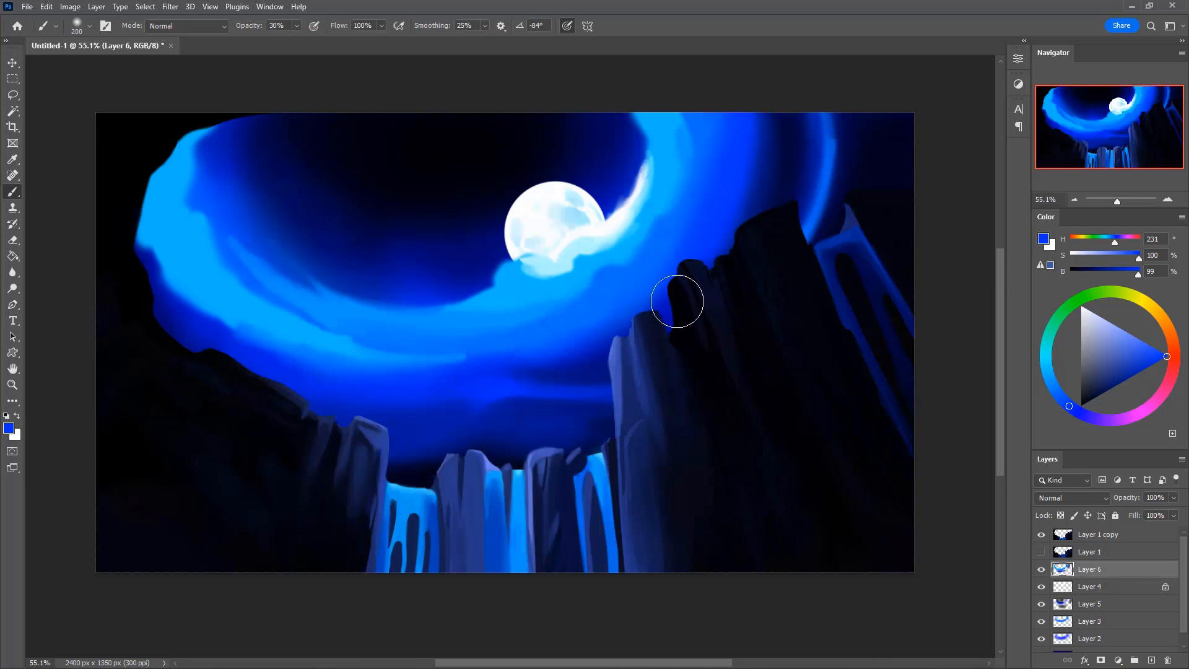
Sample dark blue from the gap and blend the cloud's outer edge into it above the cliffs with 175 to 150 px at 30% opacity
key("i")
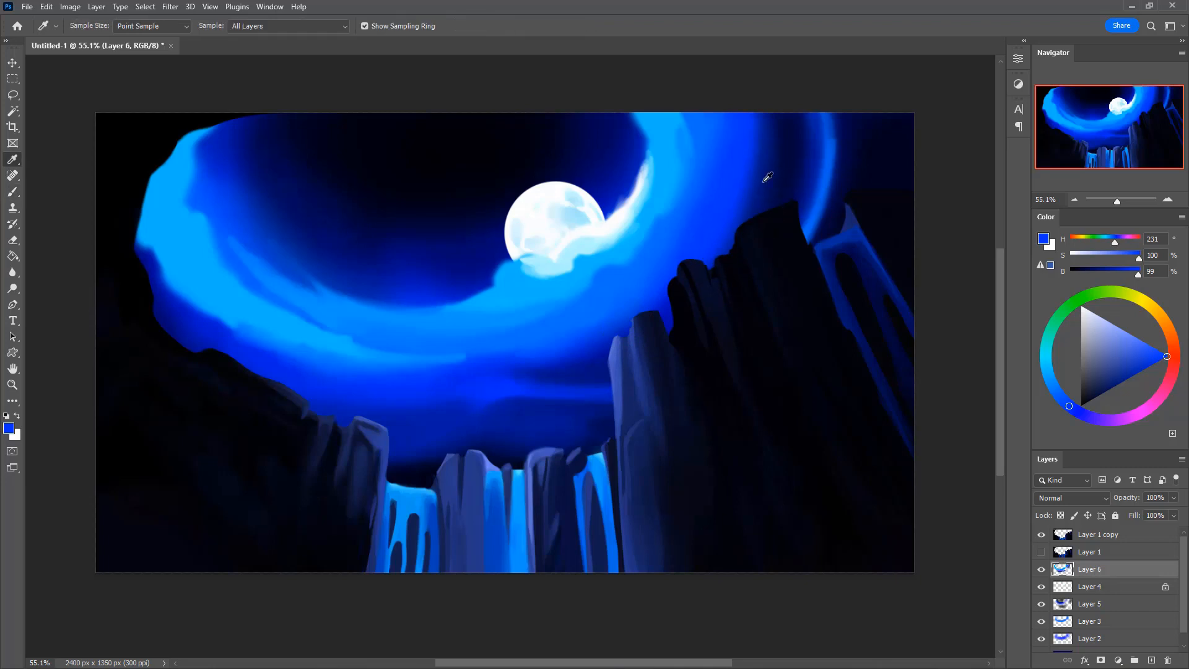
left_click(768, 178)
key("b")
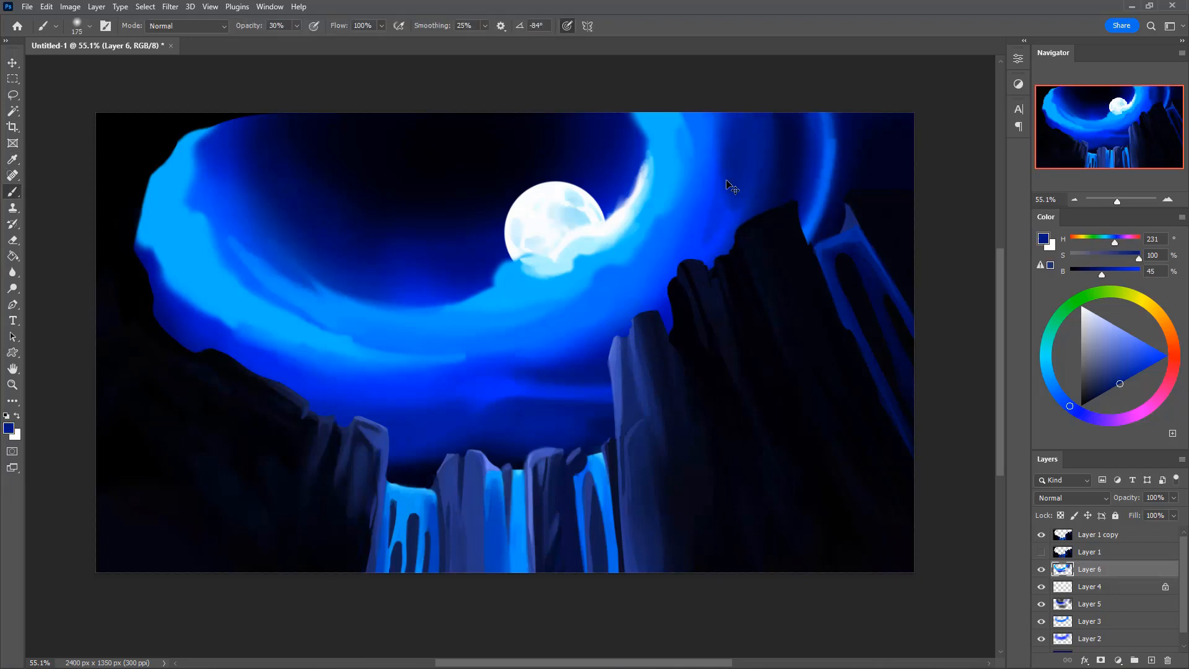
key("bracketleft")
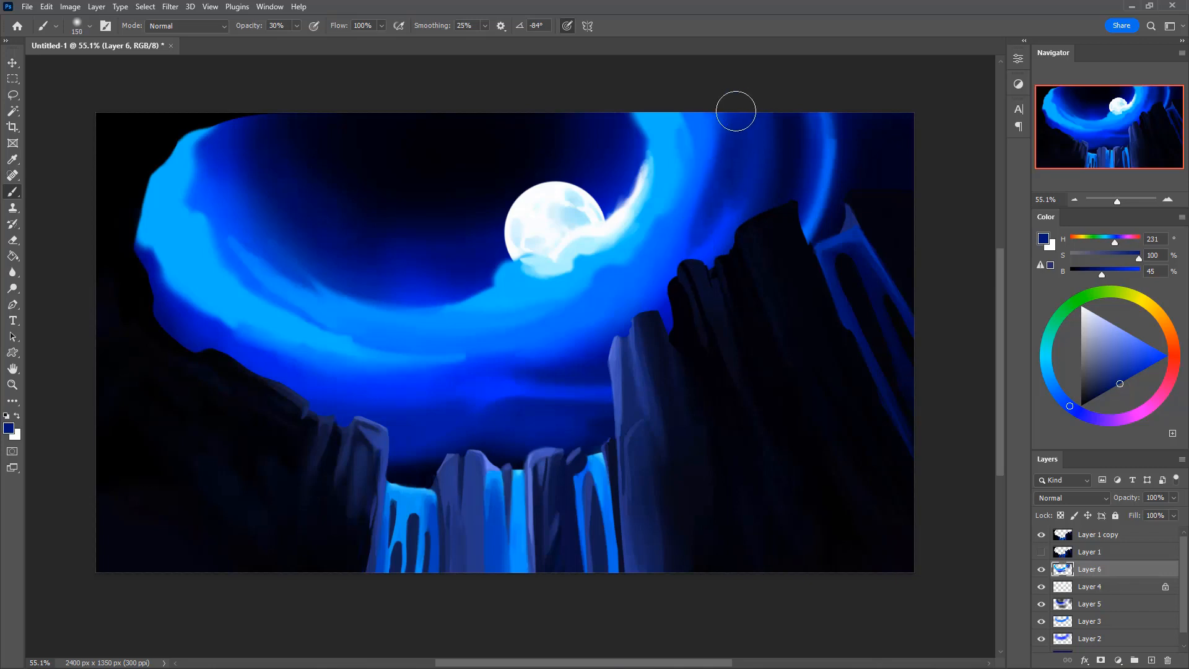
key("bracketleft")
left_click(708, 251, "alt")
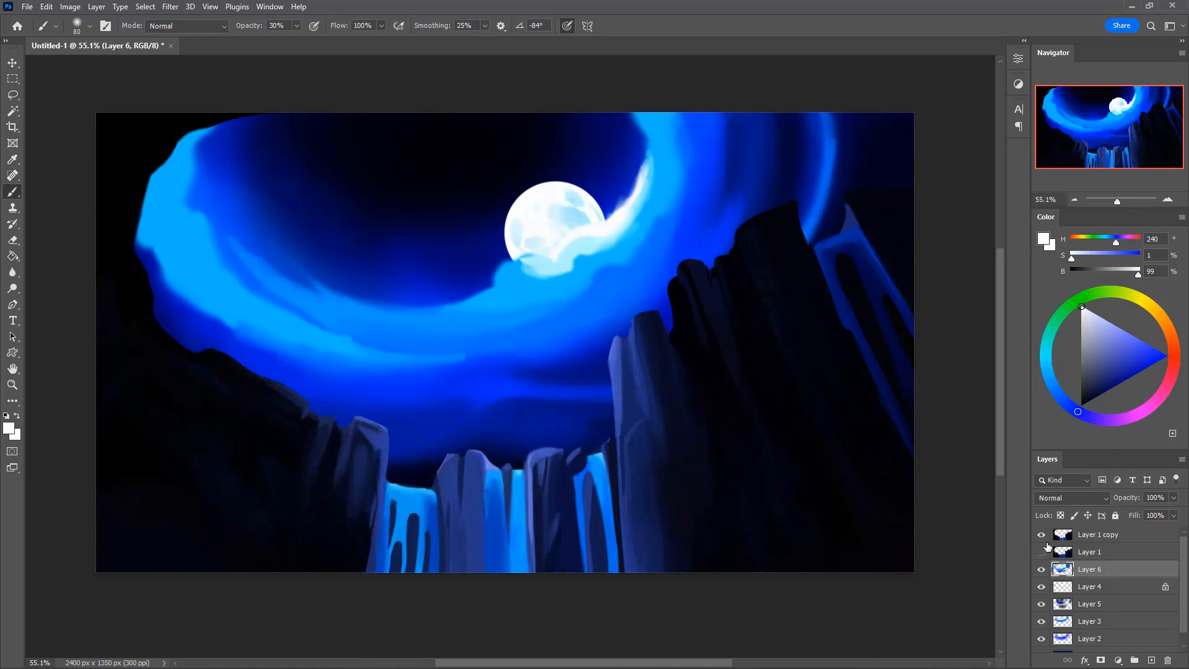
Duplicate Layer 6 as Layer 6 copy and hide the original layer
right_click(1103, 570)
left_click(1079, 97)
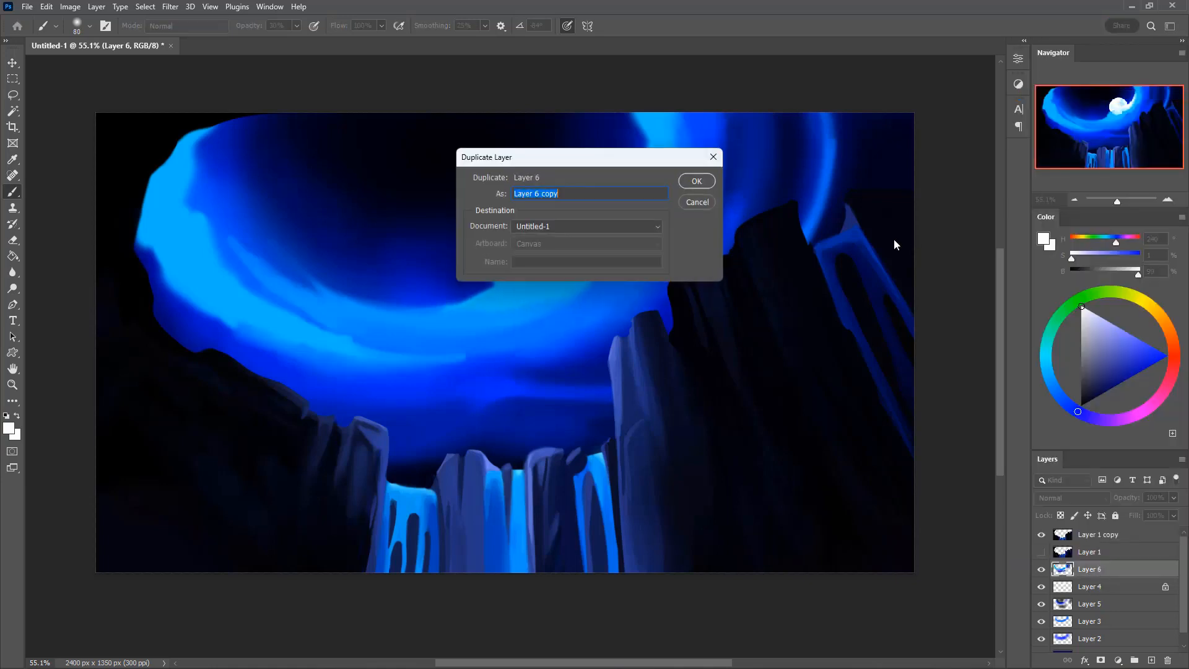
left_click(697, 181)
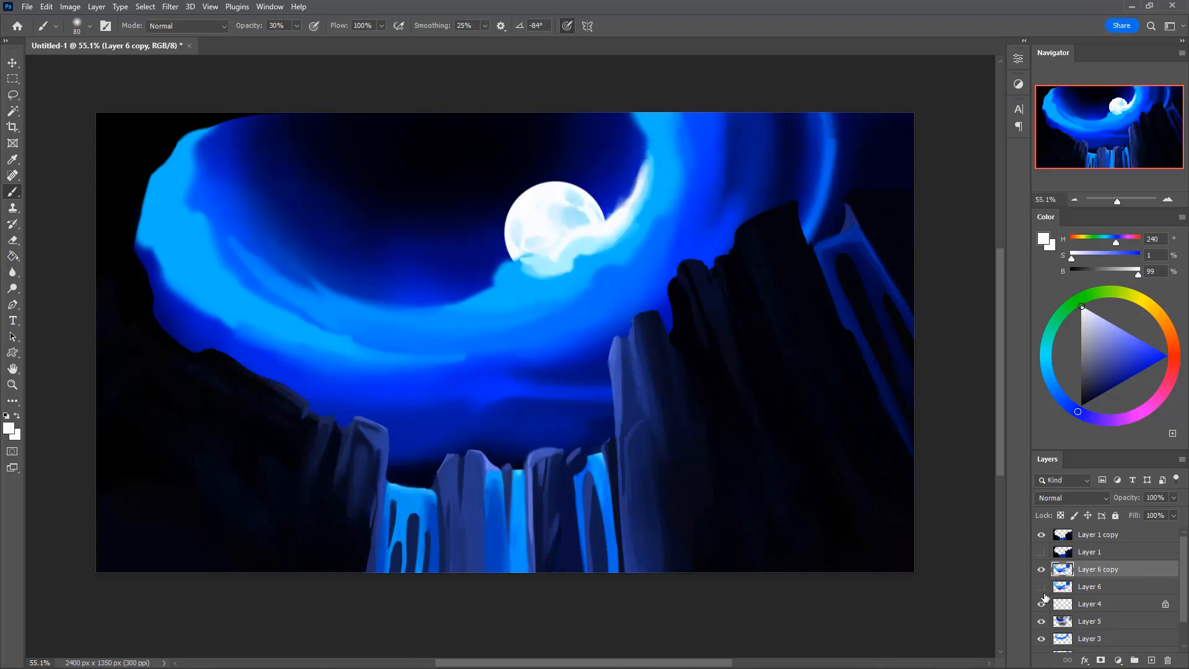
Sample dark blues and softly layer bands in the sky around the outer streak with 150 to 175 px brushes, lowering opacity from 30% to 10%
key("bracketright")
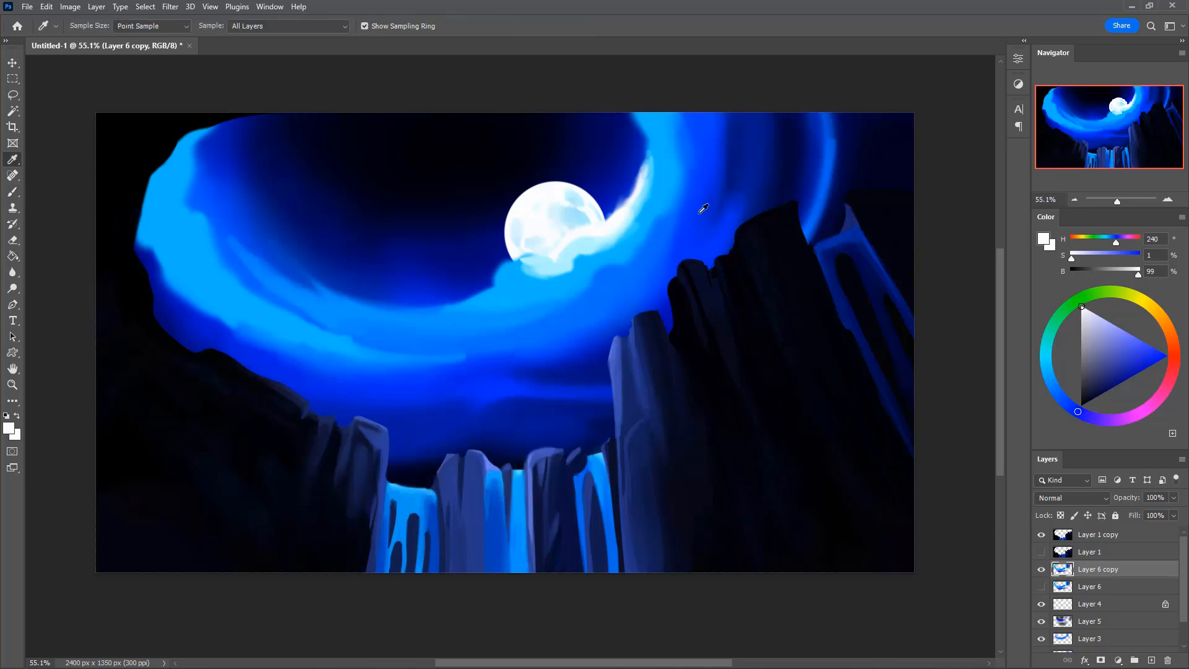
left_click(715, 176, "alt")
left_click(733, 165, "alt")
key("bracketright")
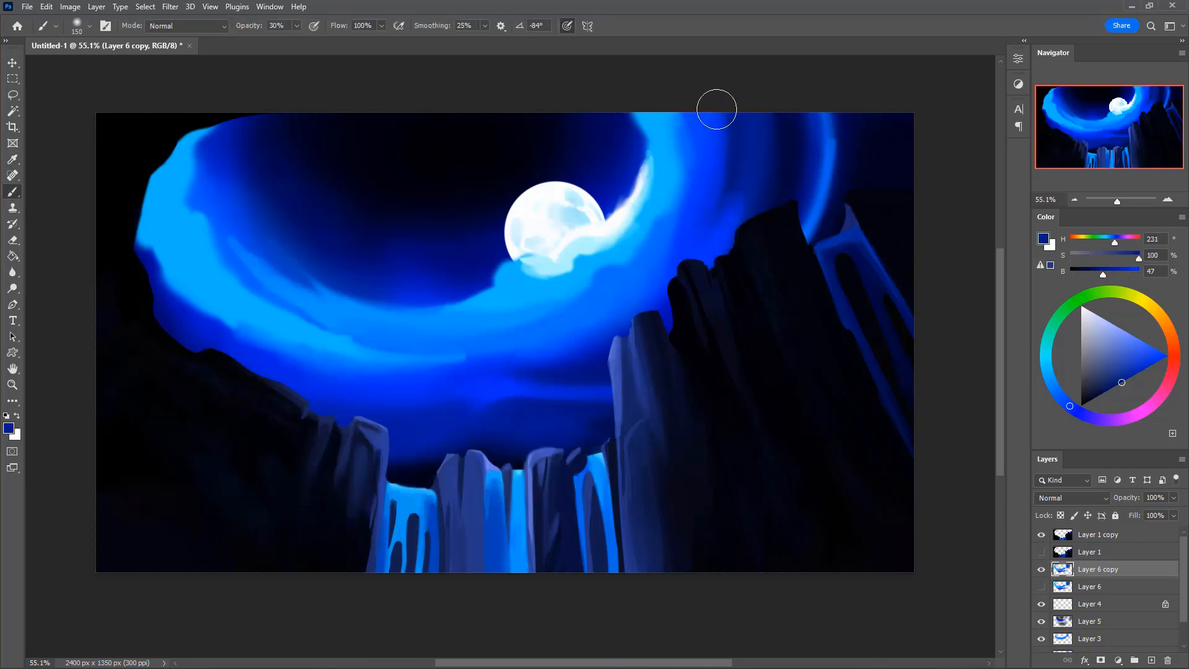
key("bracketleft")
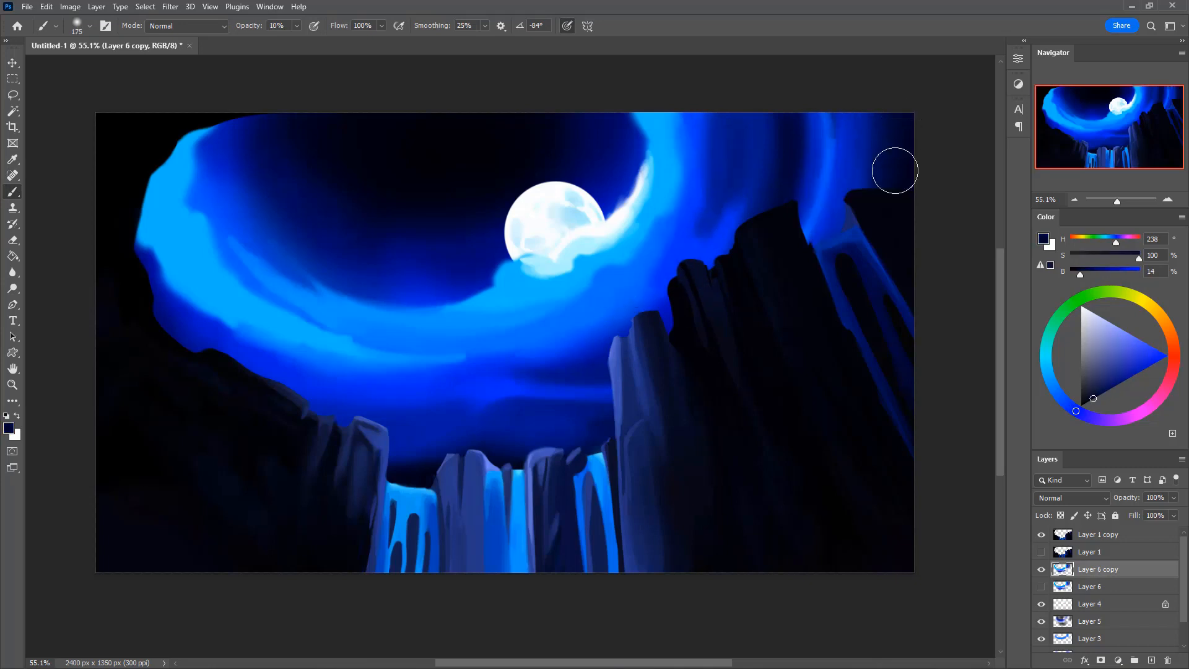
mouse_move(770, 196)
left_mouse_down()
mouse_move(765, 246)
mouse_move(765, 126)
mouse_move(763, 212)
left_mouse_up()
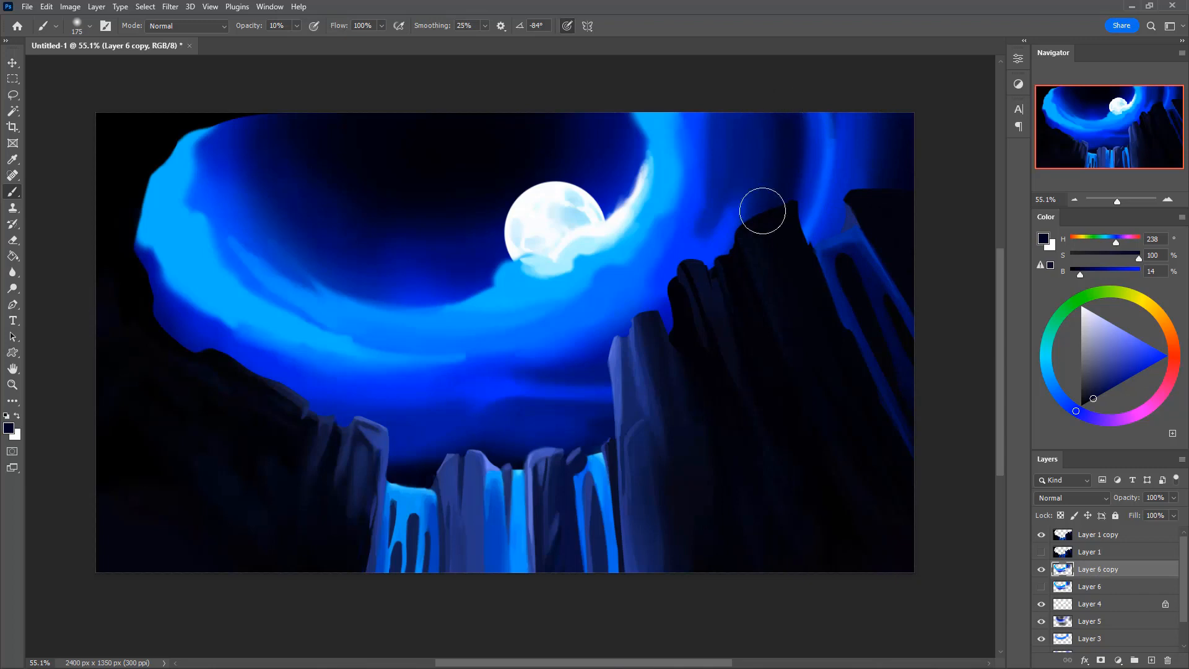
left_click(796, 154, "alt")
key("bracketleft")
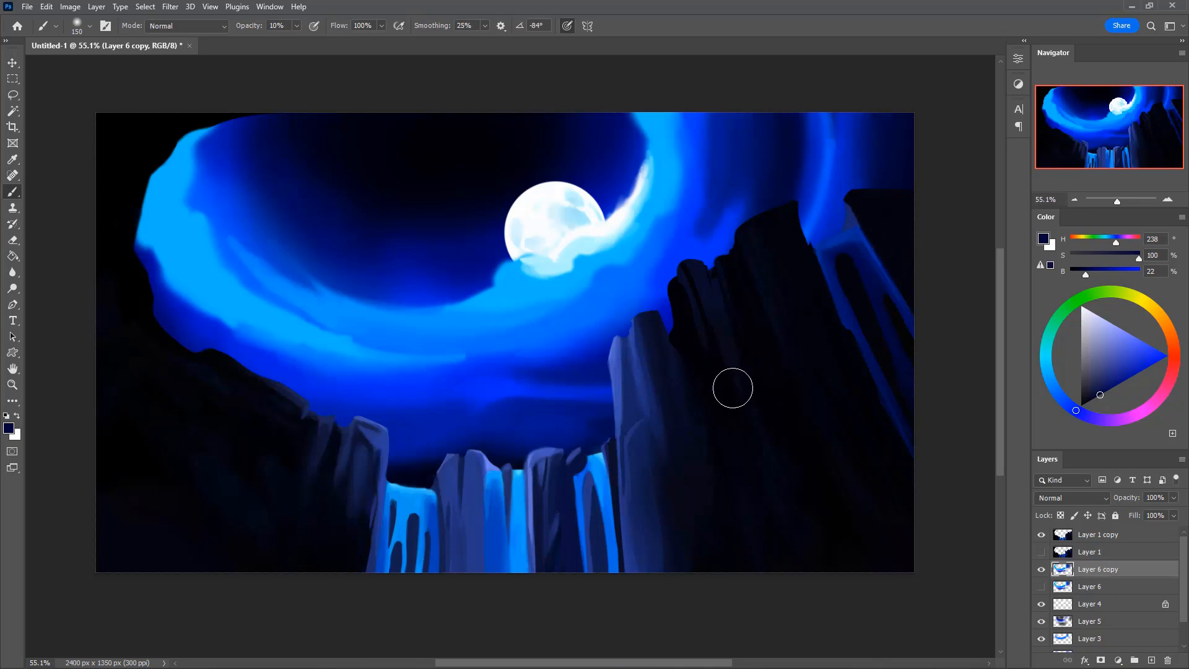
Darken the sky just above the waterfalls with near-black blue and blend it with sampled dark blue at 10% opacity, reducing the brush from 150 px
left_click(561, 456, "alt")
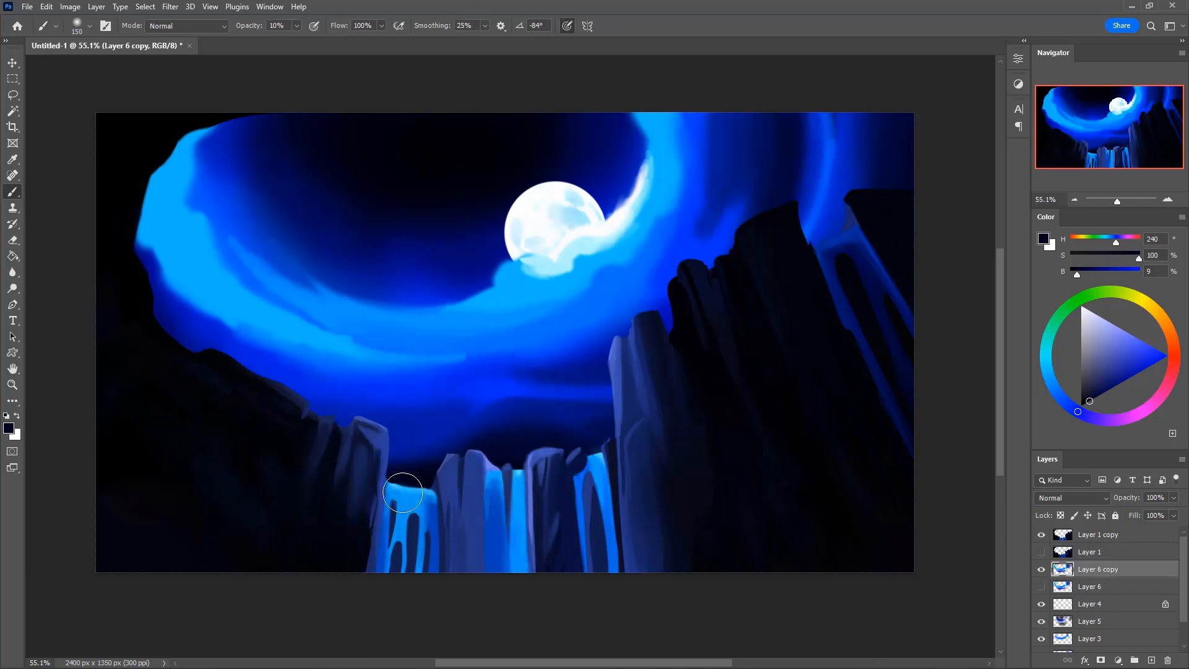
key("bracketleft")
key("bracketleft")
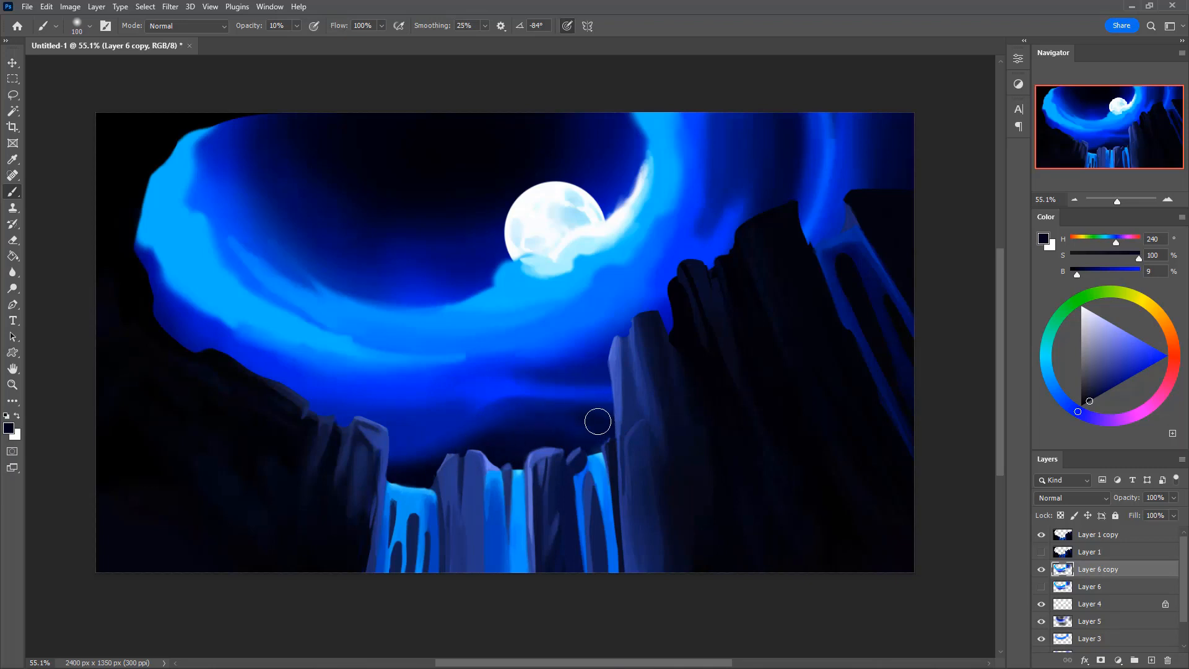
left_click(521, 416, "alt")
key("bracketleft")
key("bracketleft")
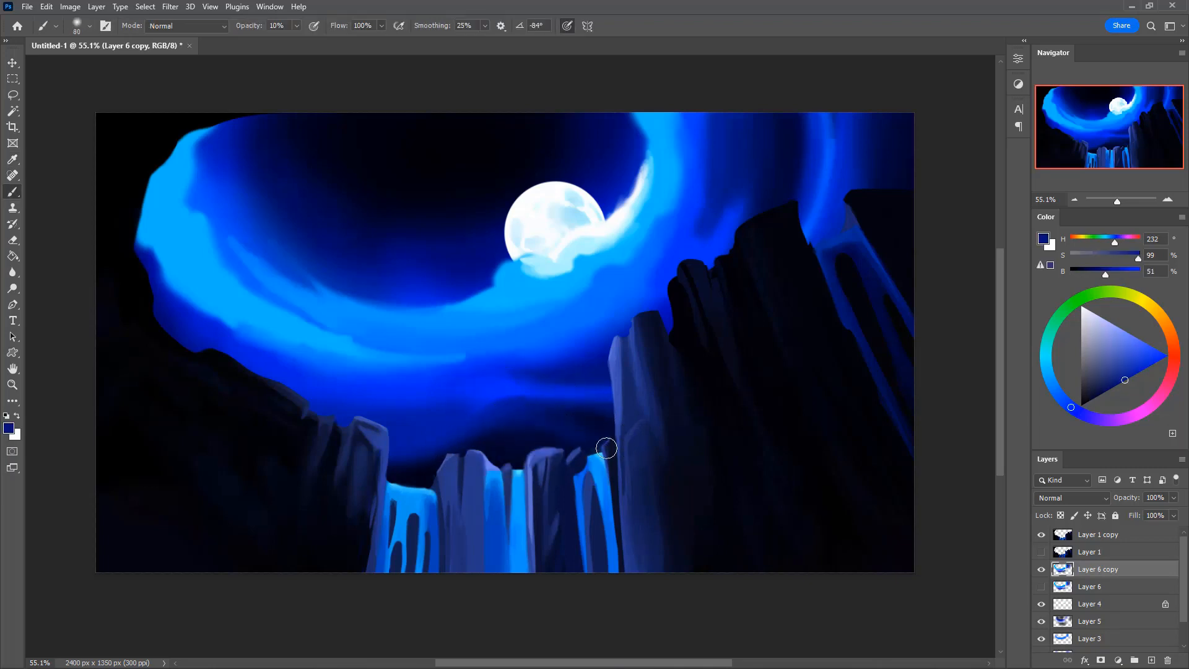
left_click(484, 433, "alt")
key("bracketright")
key("bracketright")
key("bracketright")
Shape near-white highlights on the cloud beside the moon with a 50 px brush at 100% opacity, and sample light blue (hue 193) from the cloud
key("0")
key("bracketleft")
key("bracketleft")
key("bracketleft")
key("bracketleft")
key("bracketleft")
key("bracketleft")
left_click(645, 205, "alt")
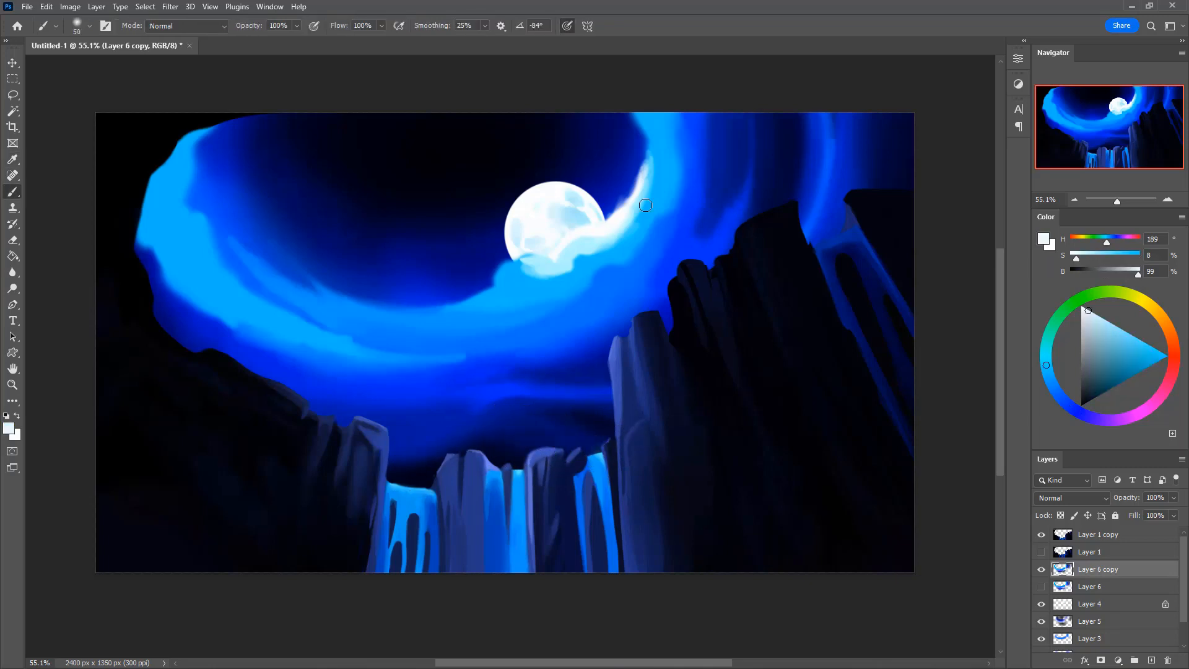
left_click_drag(646, 198, 635, 215)
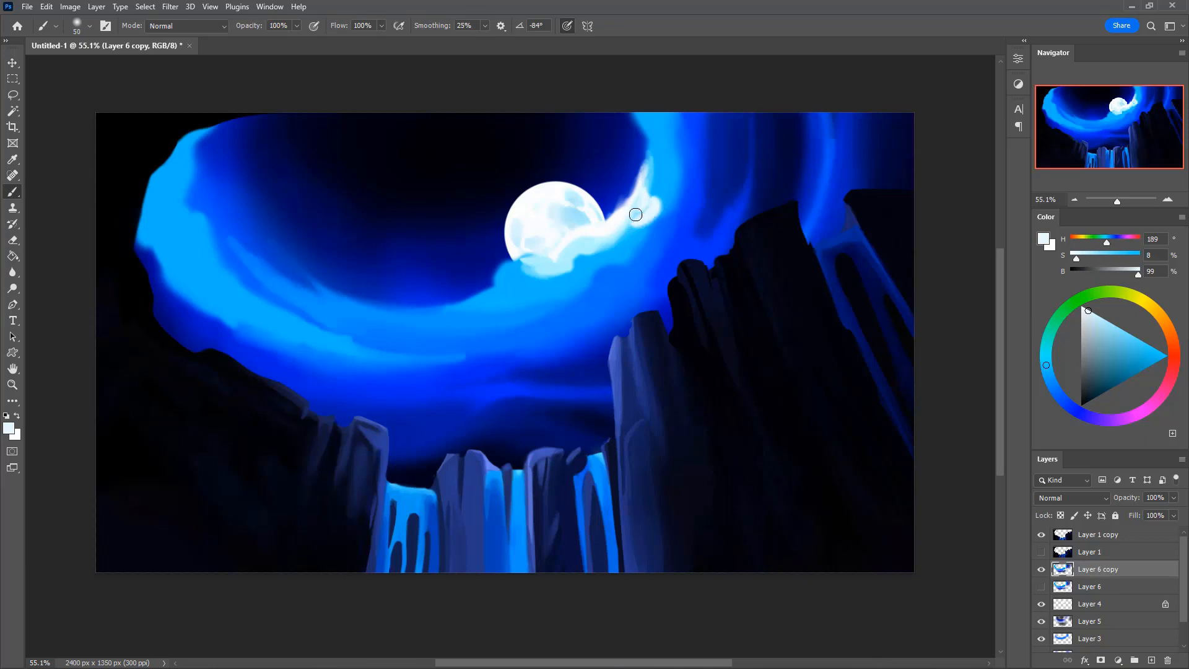
key("ctrl+z")
left_click(660, 181, "alt")
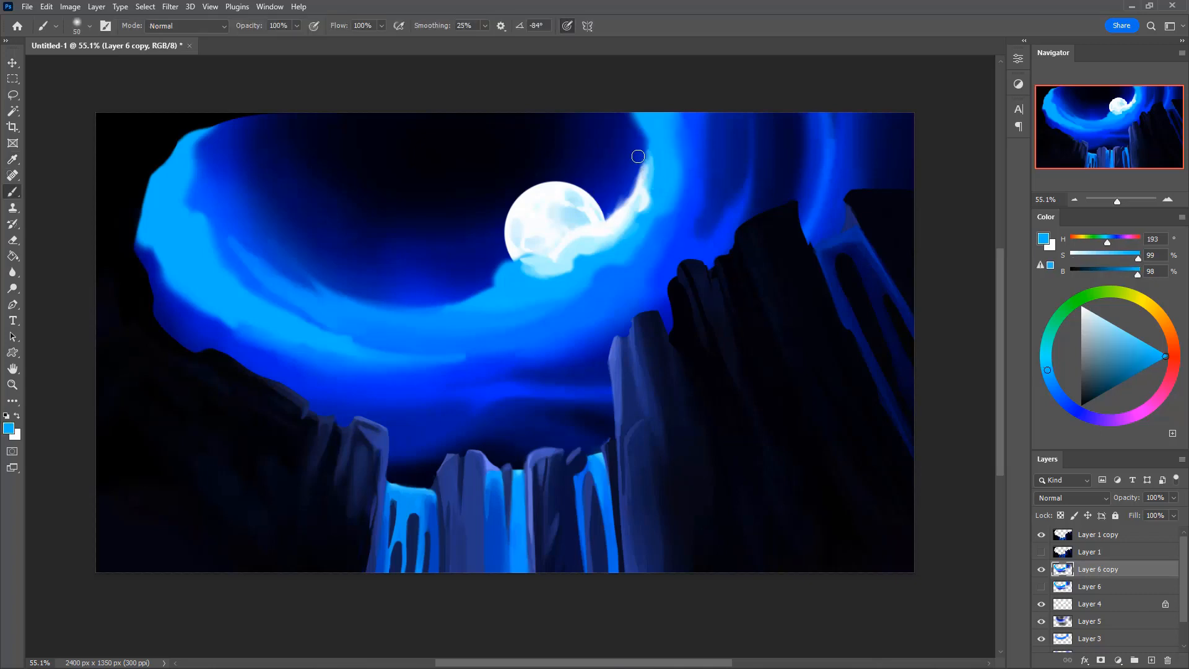
Erase the upper tip of the white highlight along the cloud's inner edge beside the moon, using a 90 px eraser at 100% opacity
key("e")
left_click_drag(642, 150, 637, 189)
key("0")
key("[")
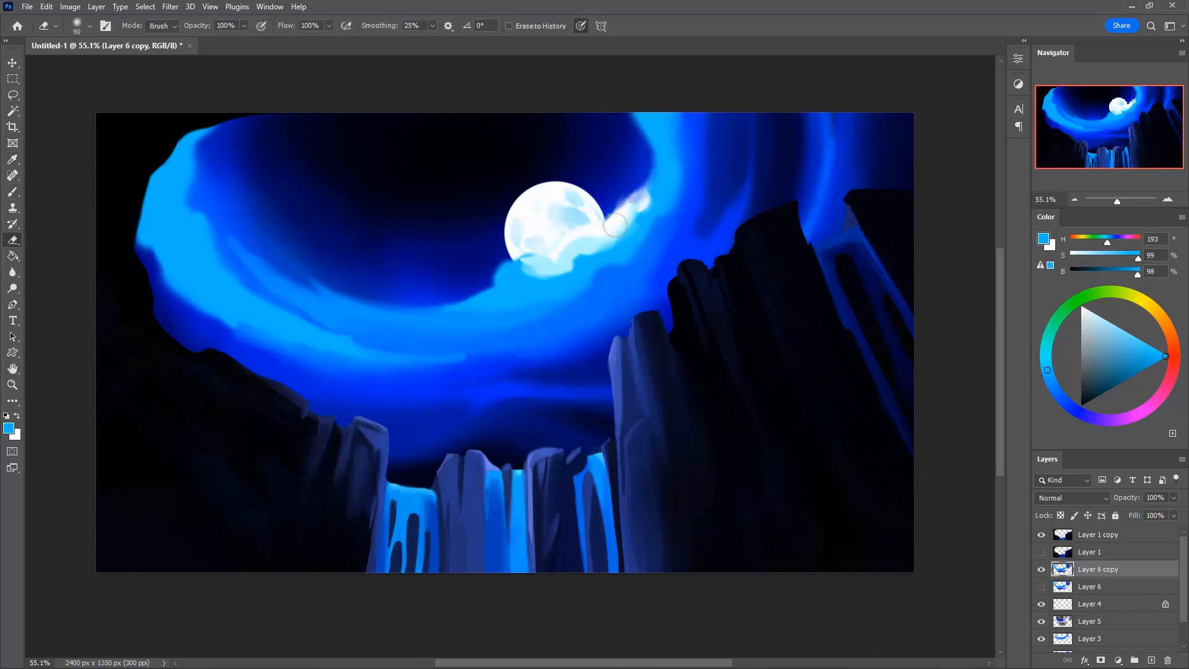
key("b")
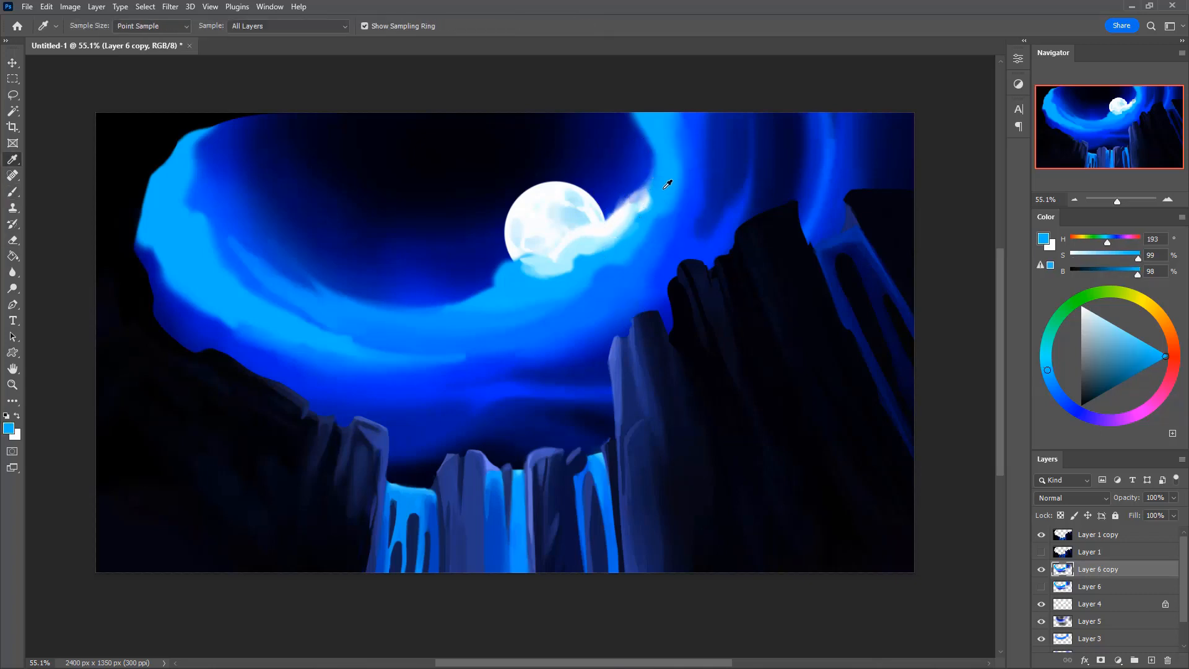
Extend the near-white highlight up the cloud's inner edge beside the moon with a 50 px brush, undoing the stray strokes
left_click(659, 180, "alt")
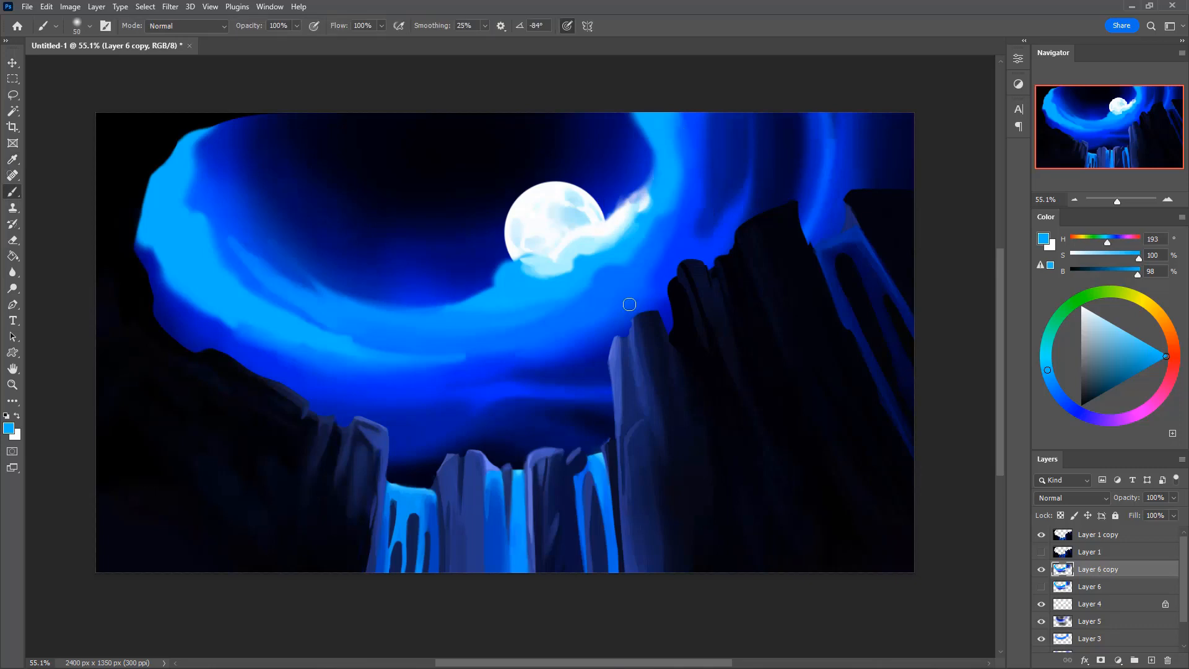
left_click(630, 208, "alt")
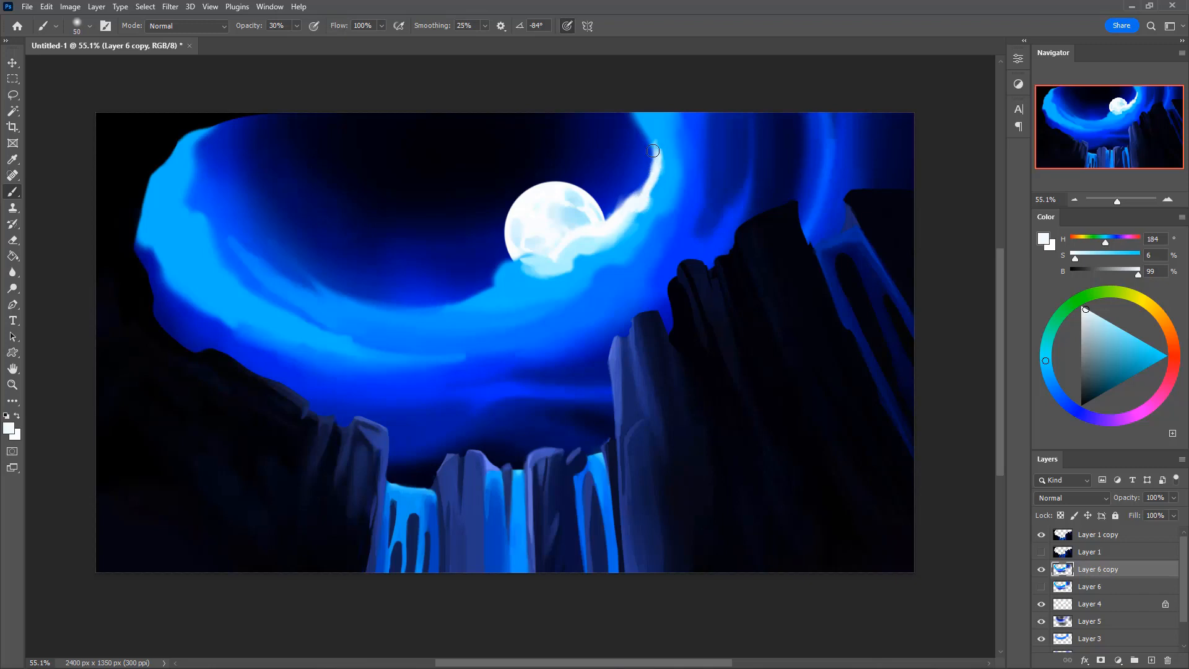
mouse_move(653, 151)
left_mouse_down()
mouse_move(648, 131)
mouse_move(655, 176)
left_mouse_up()
key("ctrl+z")
mouse_move(599, 116)
left_mouse_down()
mouse_move(558, 115)
mouse_move(590, 143)
mouse_move(568, 115)
mouse_move(613, 115)
left_mouse_up()
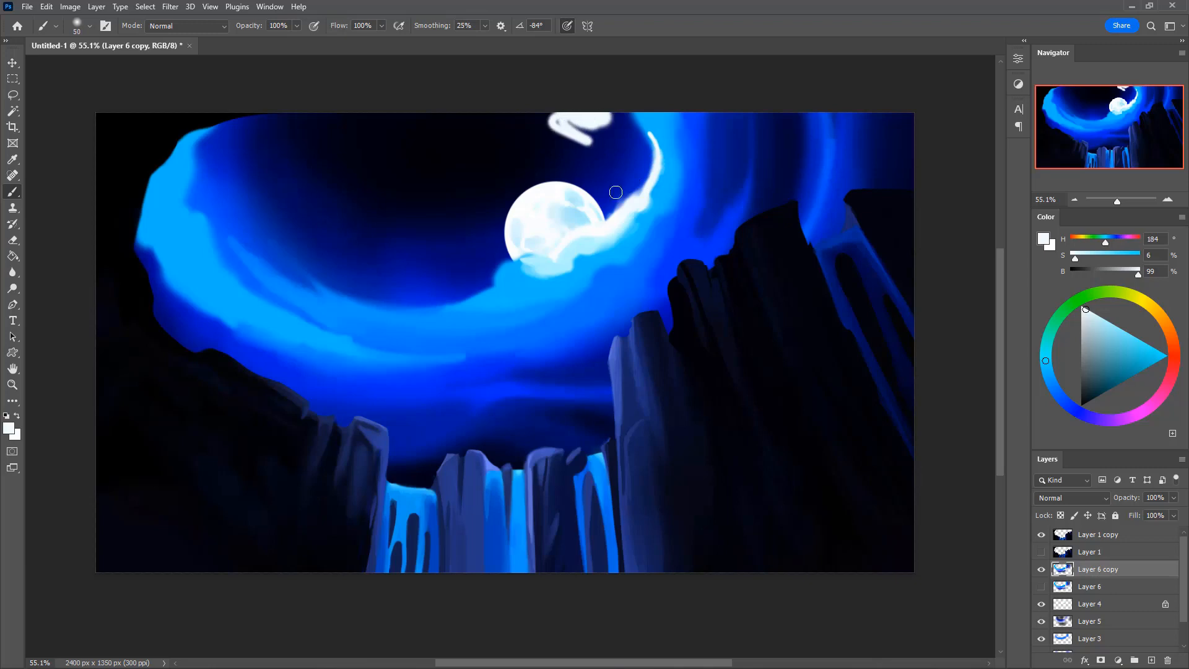
key("ctrl+z")
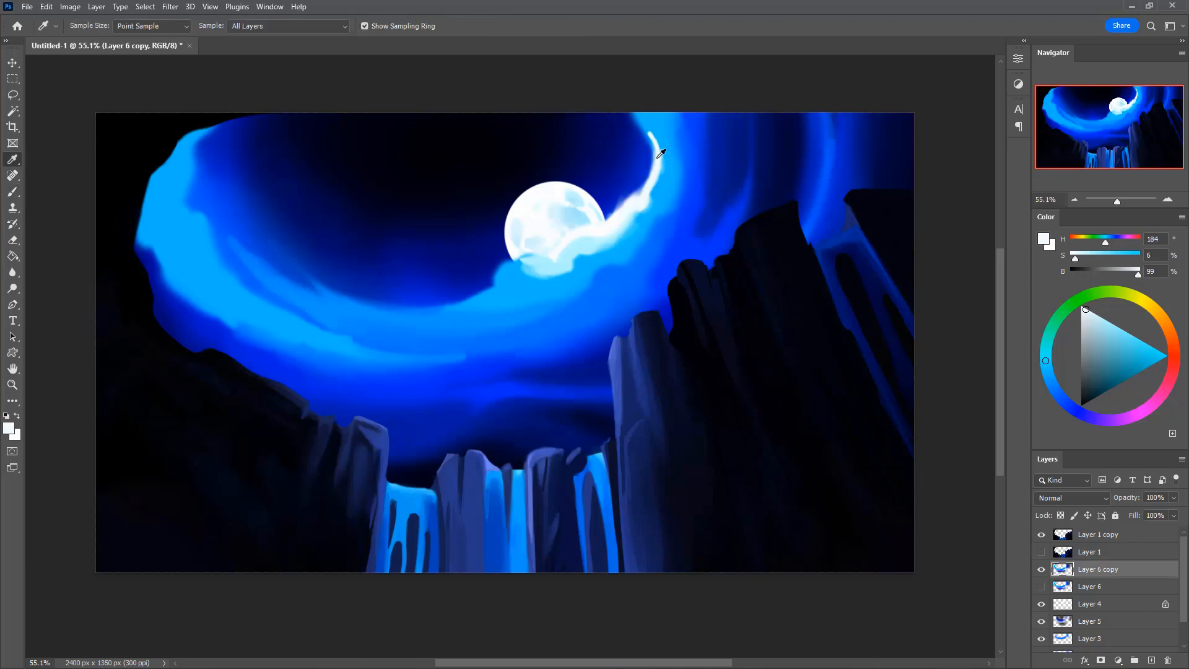
Sample a pale blue (hue 198) and continue the highlight along the cloud's inner edge to the canvas's upper border at 100% opacity
left_click(661, 153, "alt")
left_click_drag(634, 115, 654, 166)
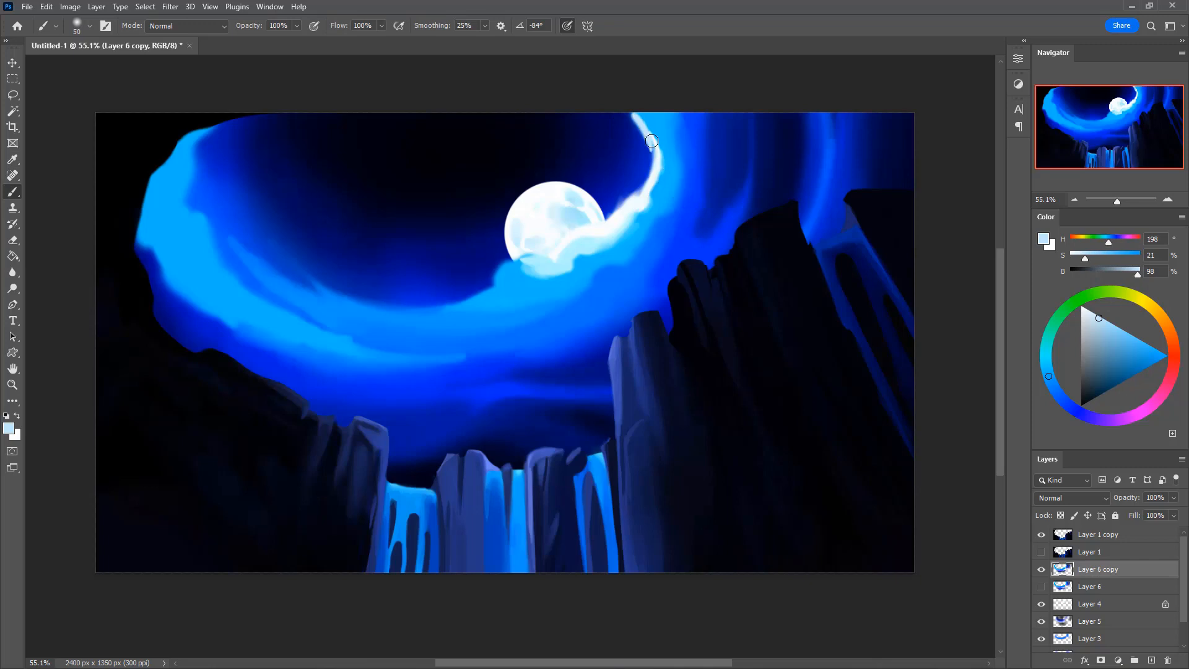
mouse_move(630, 113)
left_mouse_down()
mouse_move(650, 173)
mouse_move(650, 163)
mouse_move(633, 197)
left_mouse_up()
Sample light blue (hue 193) and thin the highlight's outer edge with a 60 px brush, alternating 100% and 30% opacity
left_click(667, 122, "alt")
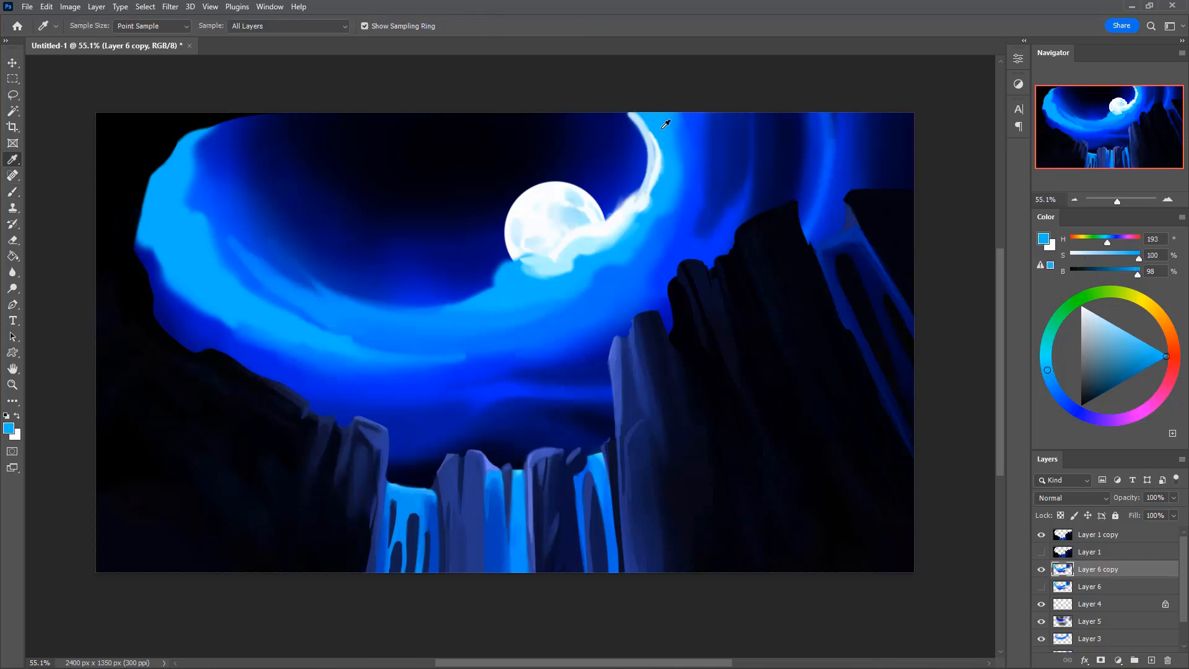
key("]")
mouse_move(654, 128)
left_mouse_down()
mouse_move(660, 161)
mouse_move(636, 236)
left_mouse_up()
key("3")
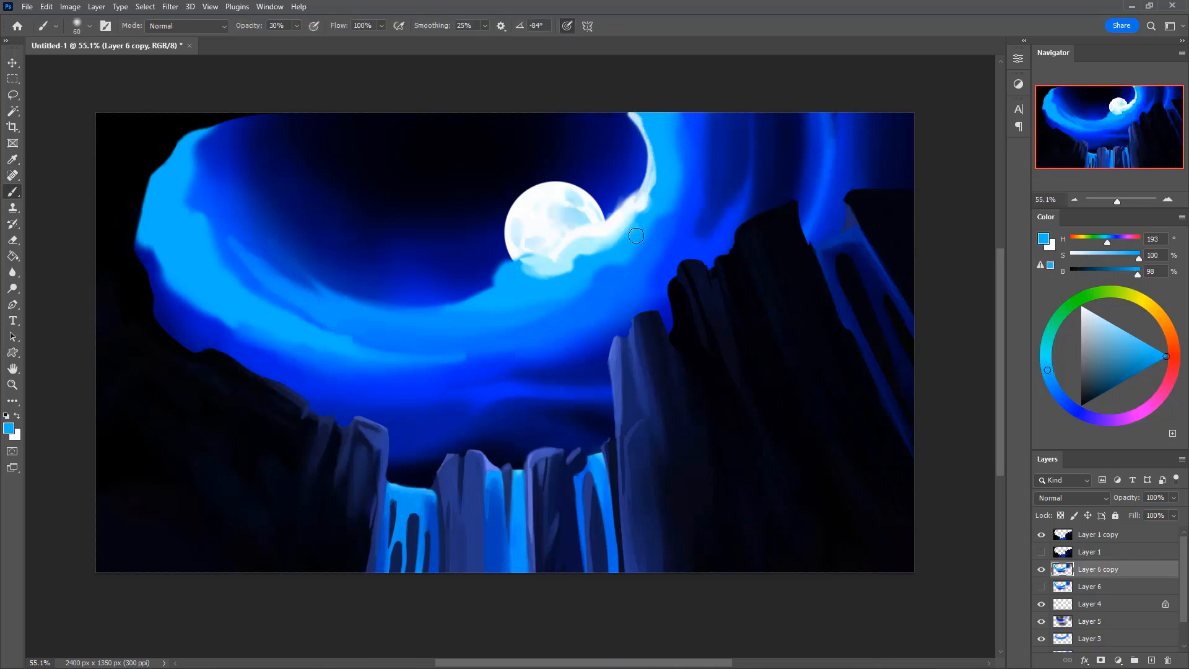
left_click_drag(653, 179, 655, 155)
key("0")
left_click_drag(641, 220, 626, 237)
Sample near-white, rework the highlight just beside the moon at 100% opacity, and erase the excess along its inner edge
left_click(638, 198, "alt")
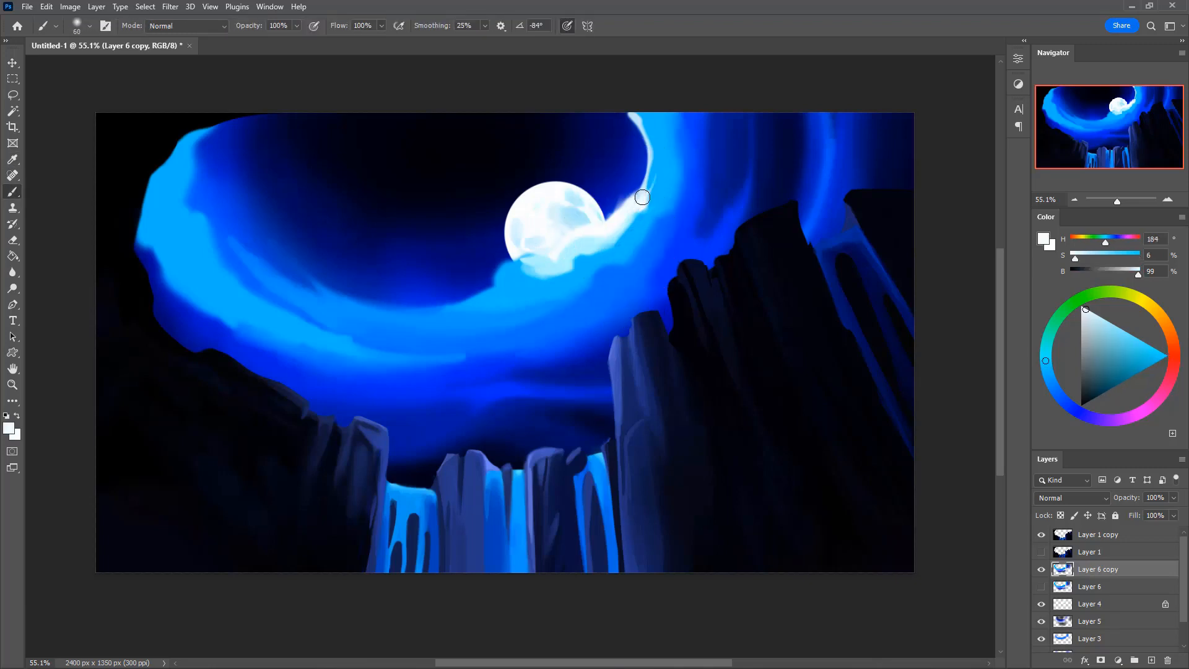
left_click_drag(620, 214, 637, 195)
left_click(638, 202, "alt")
key("ctrl+z")
key("e")
left_click_drag(617, 208, 629, 170)
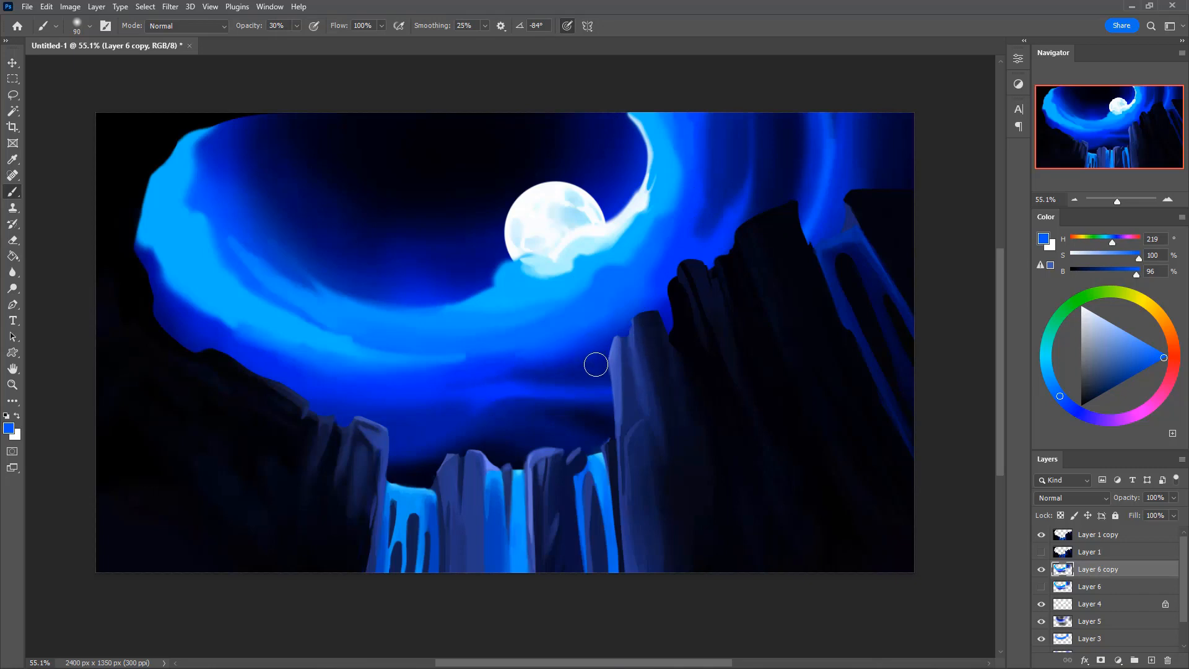
Select all layers from Layer 1 copy down to Background and try to nudge them to the right with the Move tool
left_click(1094, 541)
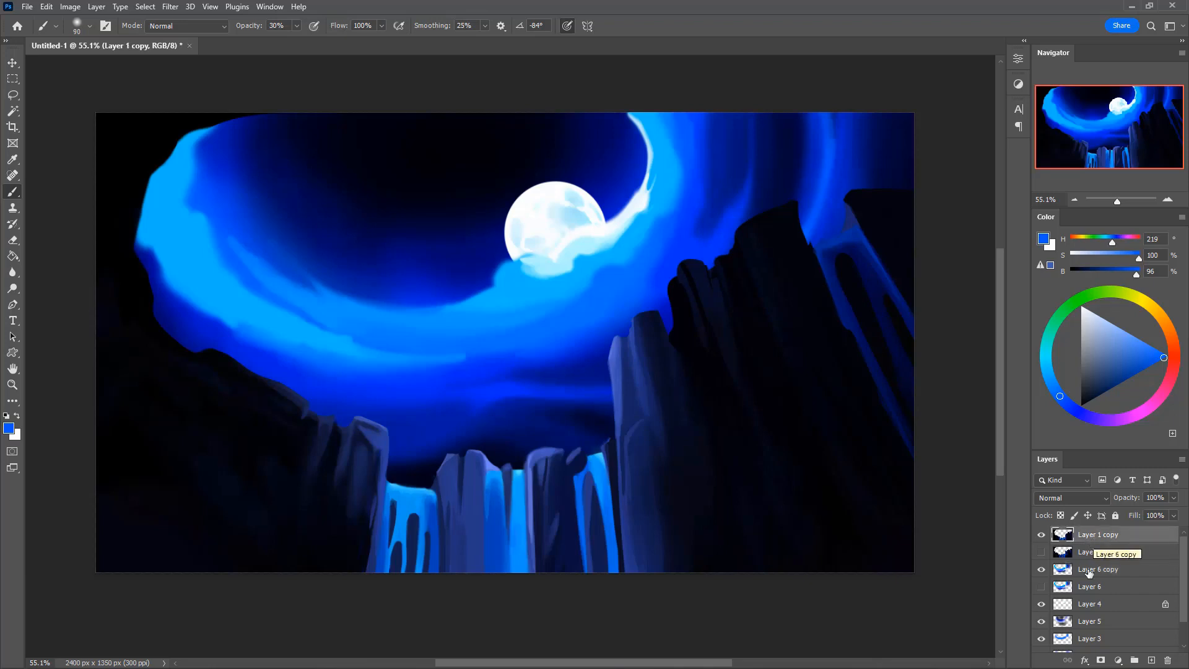
scroll(1090, 573, "down", 2)
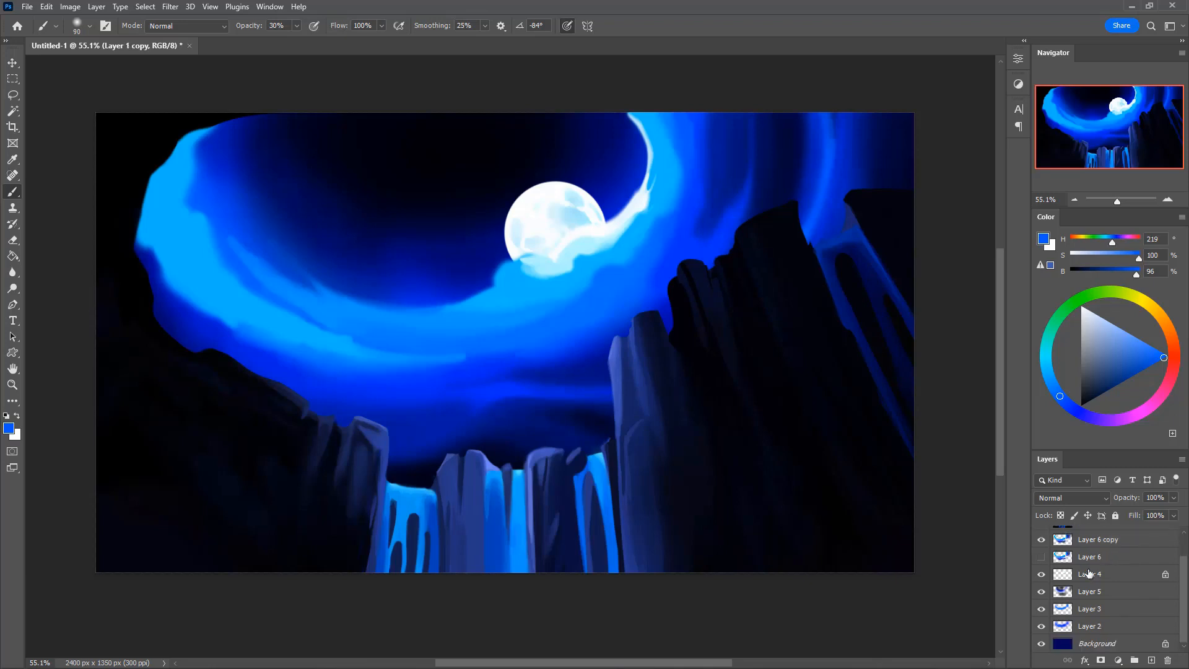
left_click(1094, 646, "shift")
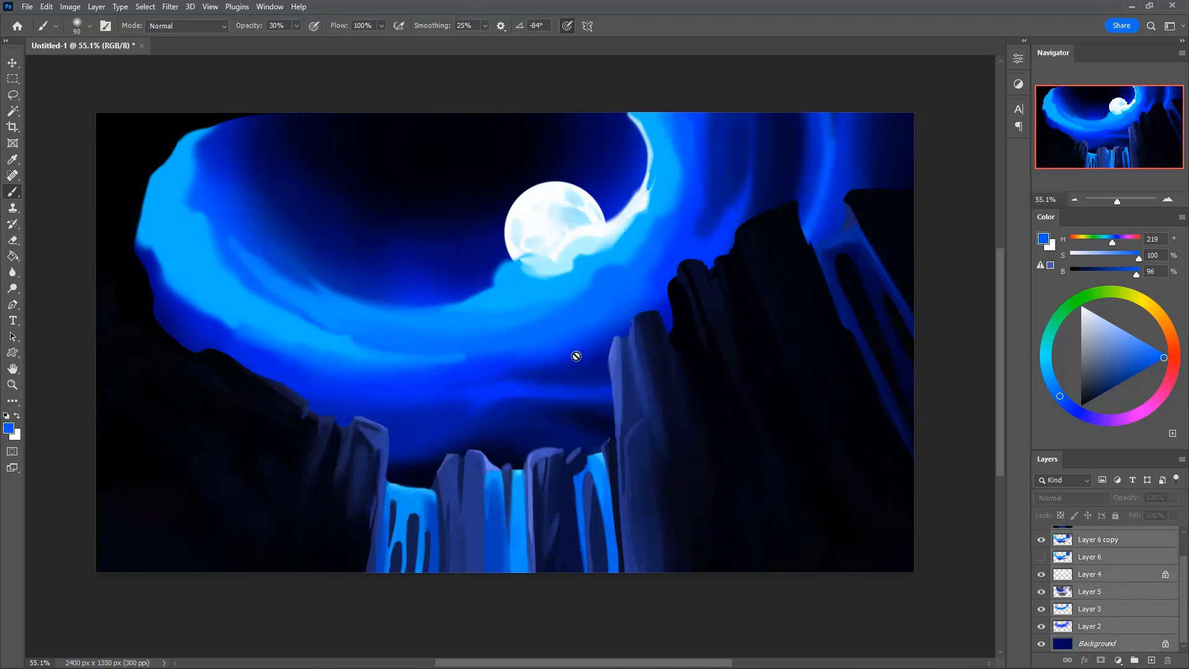
left_click(13, 62)
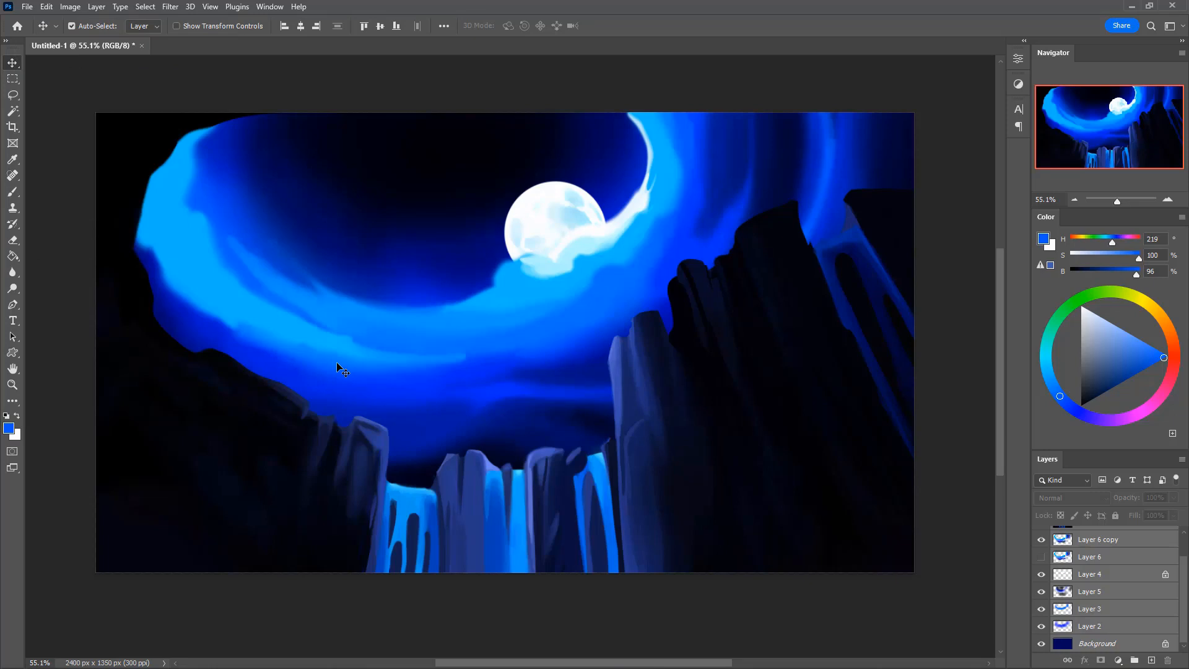
key("Right")
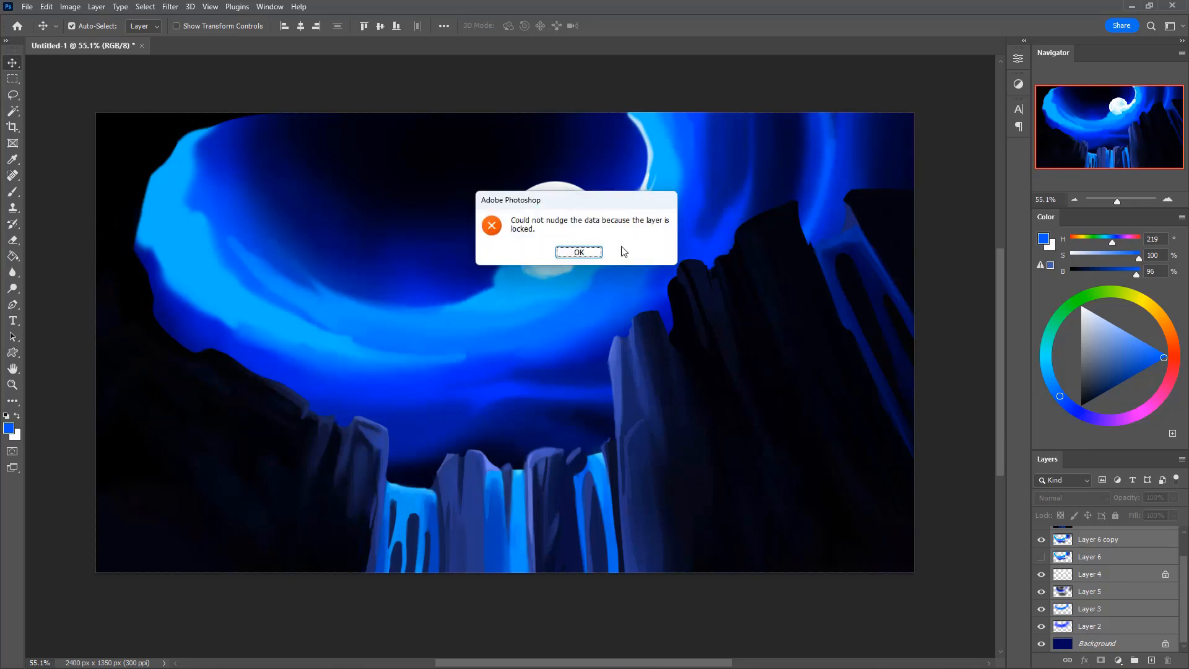
left_click(577, 252)
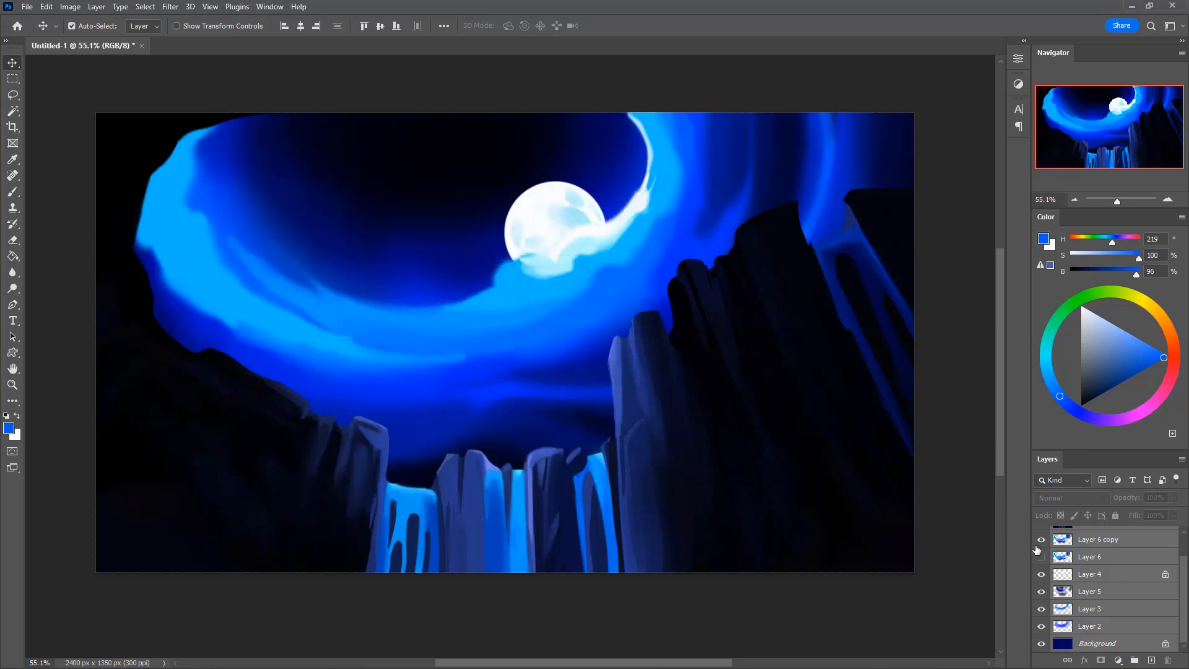
Remove the transparent-pixel lock from Layer 4 and start converting the Background into a regular layer
left_click(1102, 578)
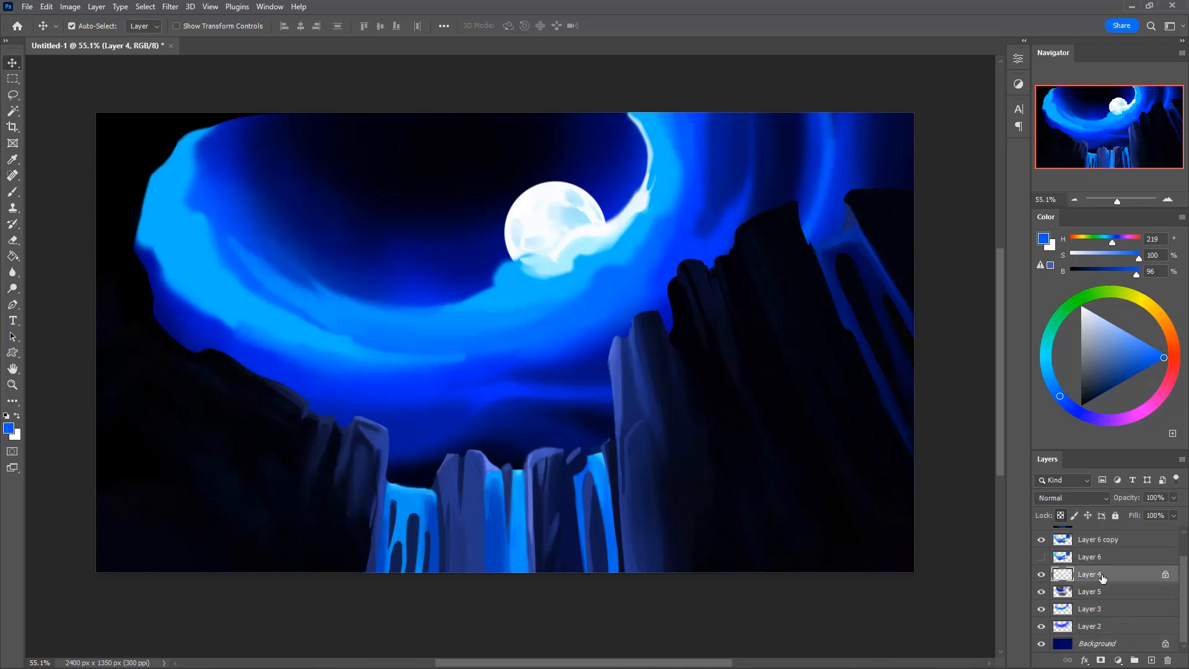
left_click(1062, 520)
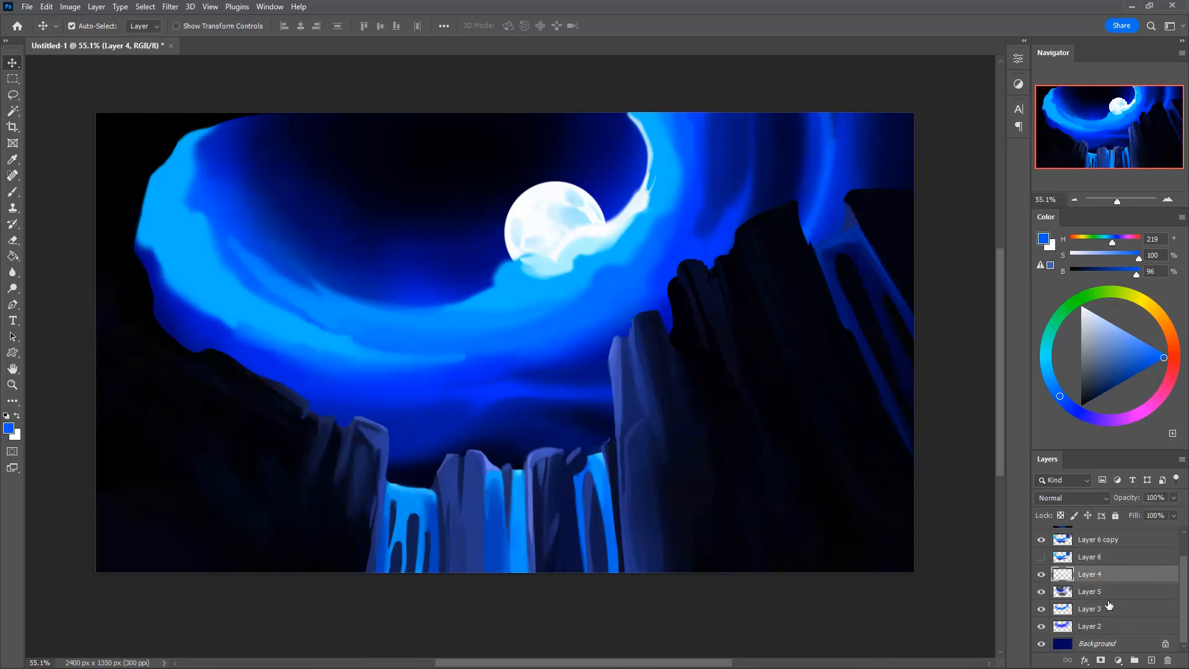
left_click(1120, 648)
double_click(1120, 650)
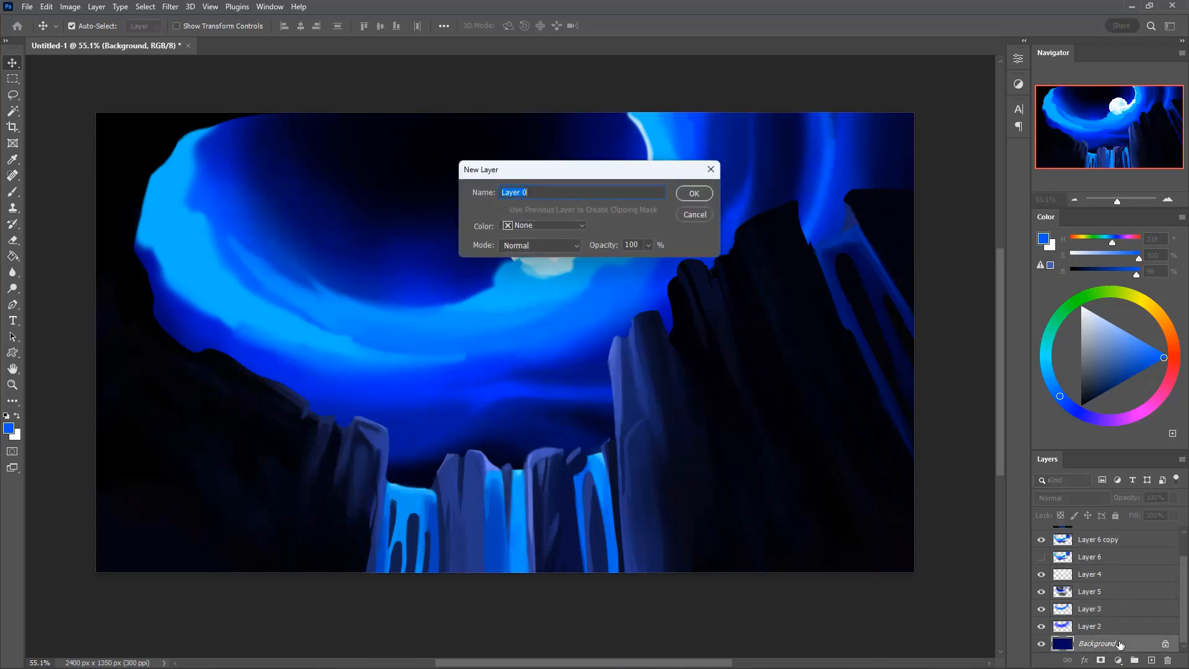
Convert the Background into regular Layer 0 and nudge all layers straight down to open a narrow empty strip above the painting
left_click(692, 194)
scroll(1079, 612, "up", 1)
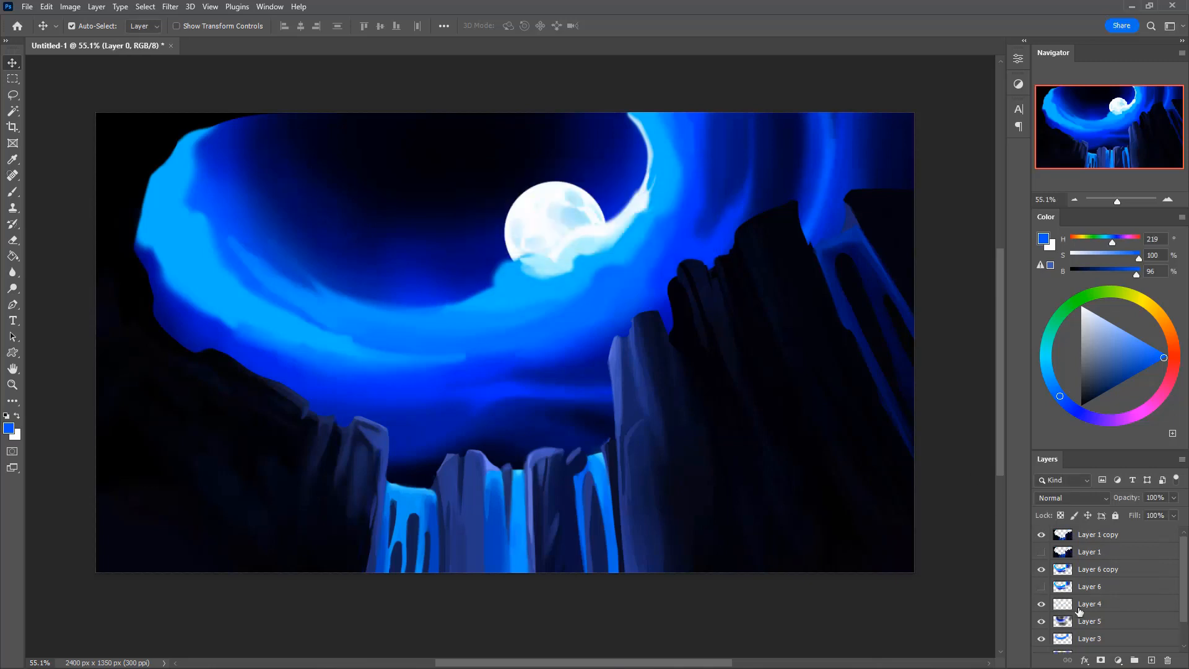
scroll(1094, 565, "up", 1)
left_click(1105, 537)
scroll(1118, 612, "down", 2)
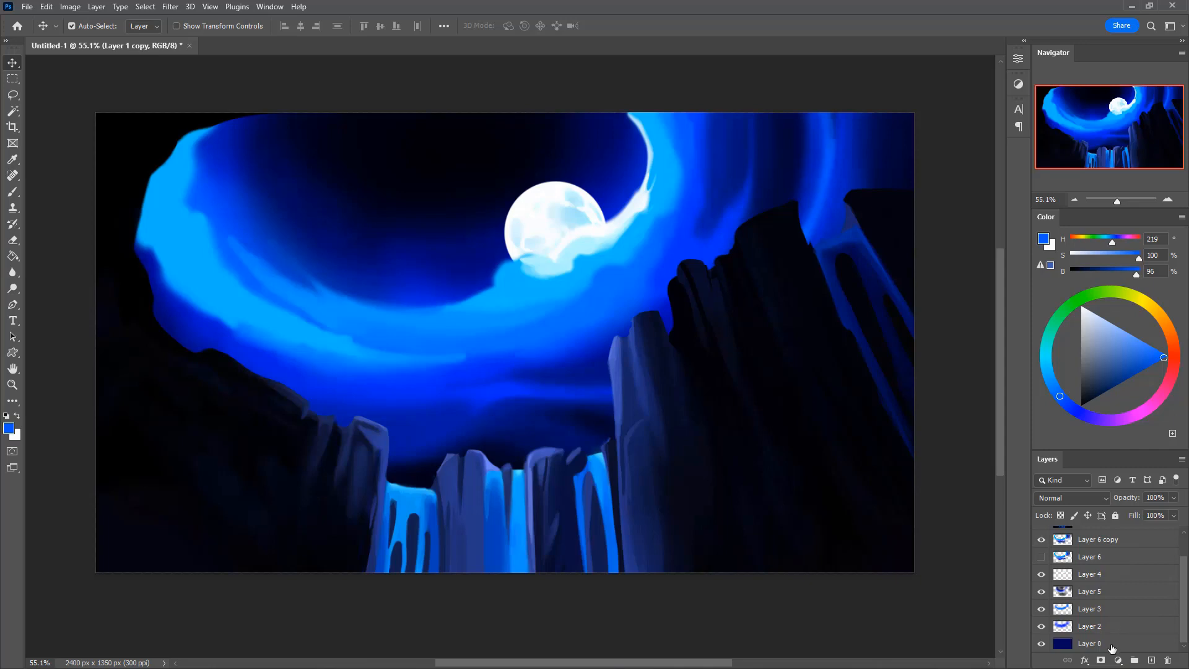
left_click(1112, 648, "shift")
key("Down")
key("Down")
key("Down")
key("Down")
key("Down")
key("Down")
key("Down")
key("Down")
key("Down")
key("Down")
key("Down")
key("Down")
key("Down")
key("Down")
key("Down")
key("Down")
key("Down")
key("Down")
key("Down")
key("Down")
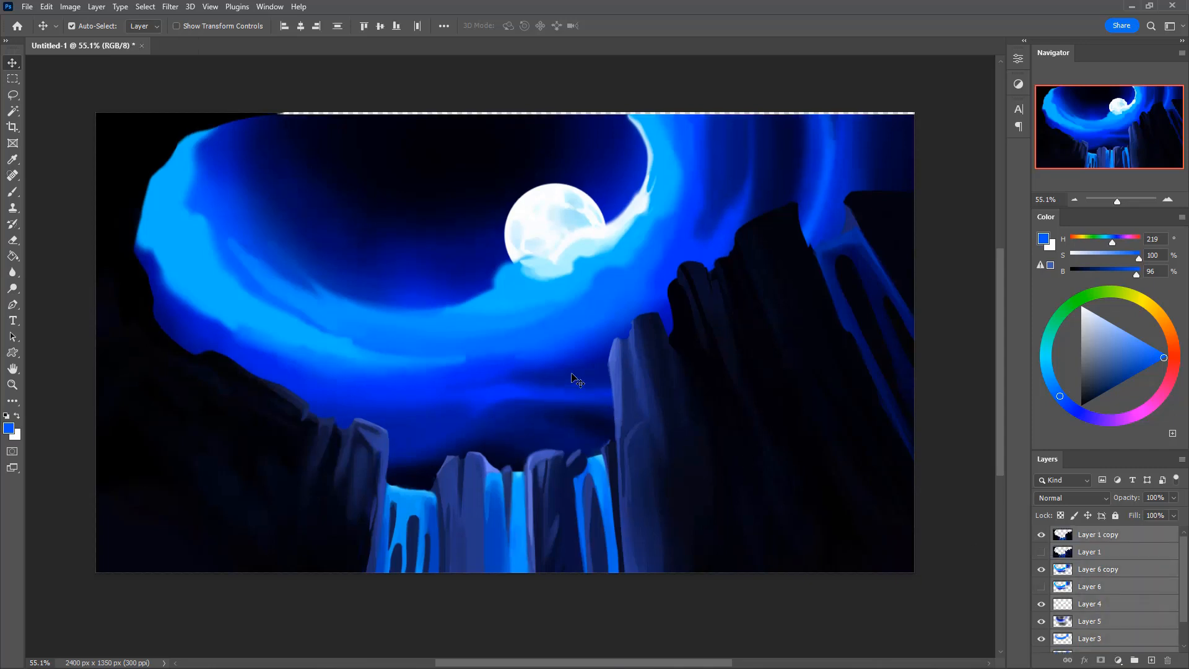
key("Down")
key("Down")
key("Down")
key("Down")
key("Down")
key("Down")
key("Down")
key("Down")
key("Down")
key("Down")
key("Down")
key("Down")
key("Down")
key("Down")
key("Down")
key("Down")
key("Down")
key("Down")
key("Down")
key("Down")
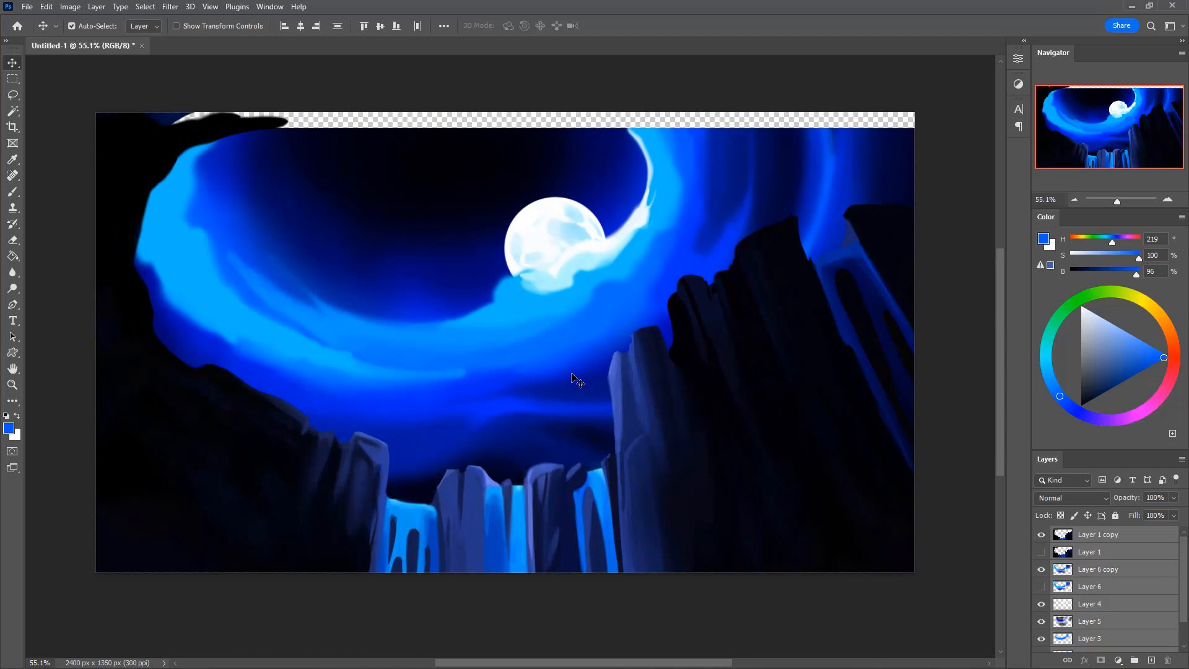
key("Up")
key("Up")
key("Up")
key("Up")
key("Up")
key("Up")
key("Up")
key("Up")
key("Up")
key("Up")
key("Up")
key("Up")
key("Up")
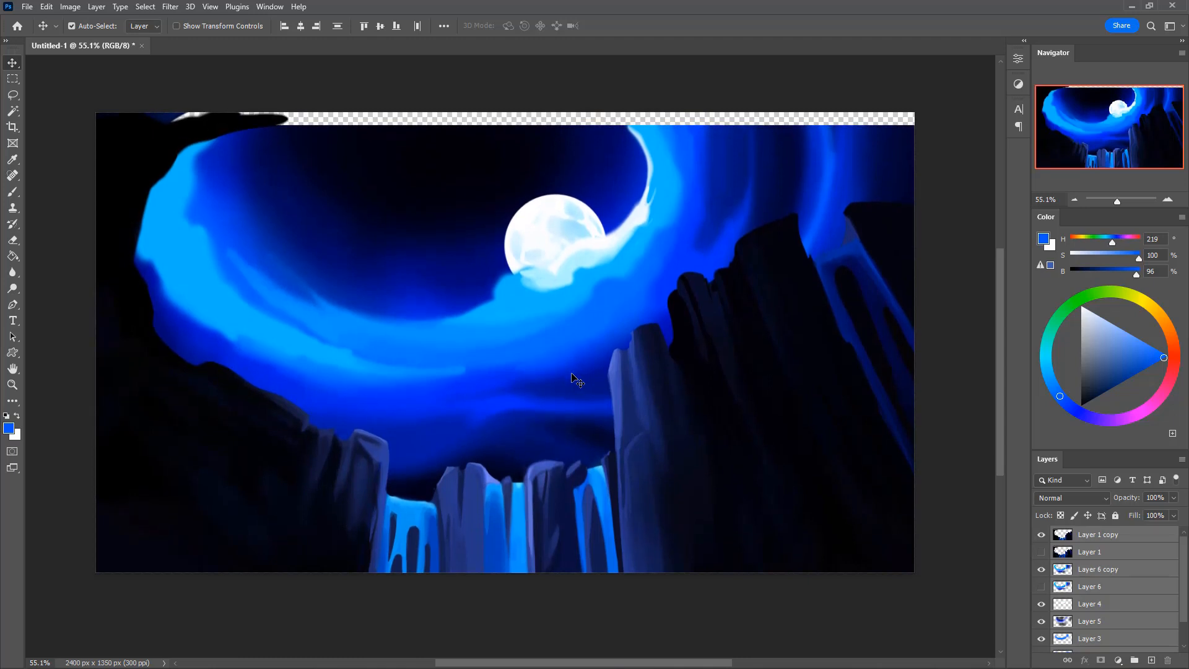
key("Down")
key("Down")
key("Down")
key("Down")
key("Down")
key("Down")
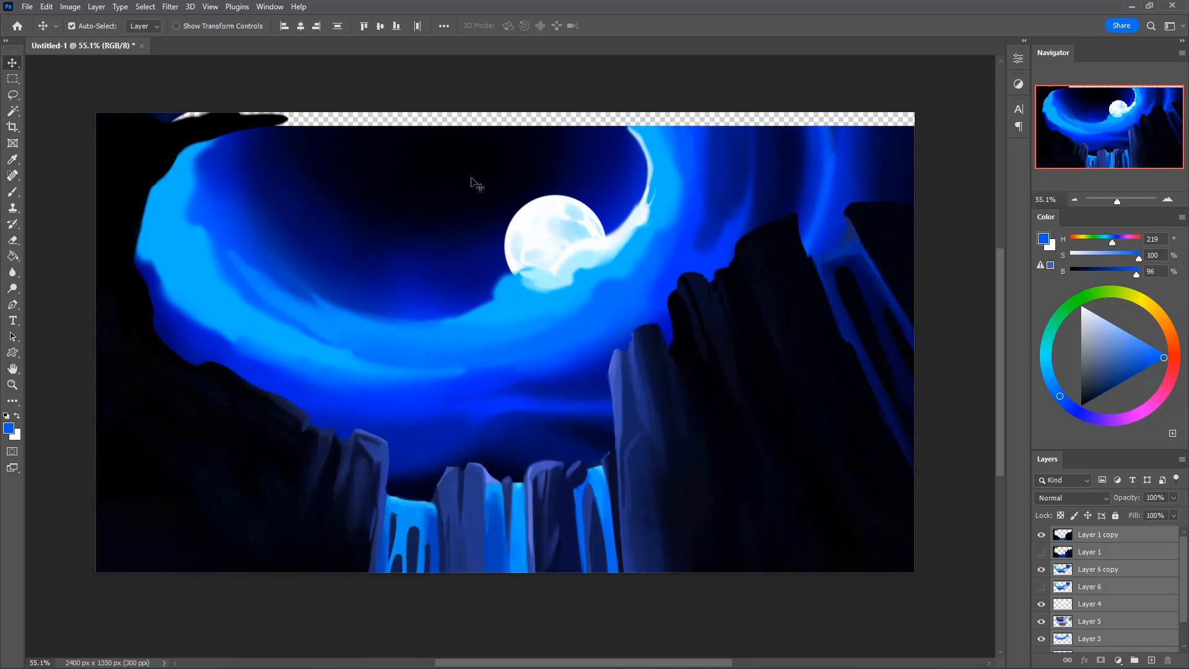
On Layer 4, sample the near-black sky colour and paint over the empty strip along the canvas's upper edge with a soft brush at 100% opacity
left_click(1094, 575)
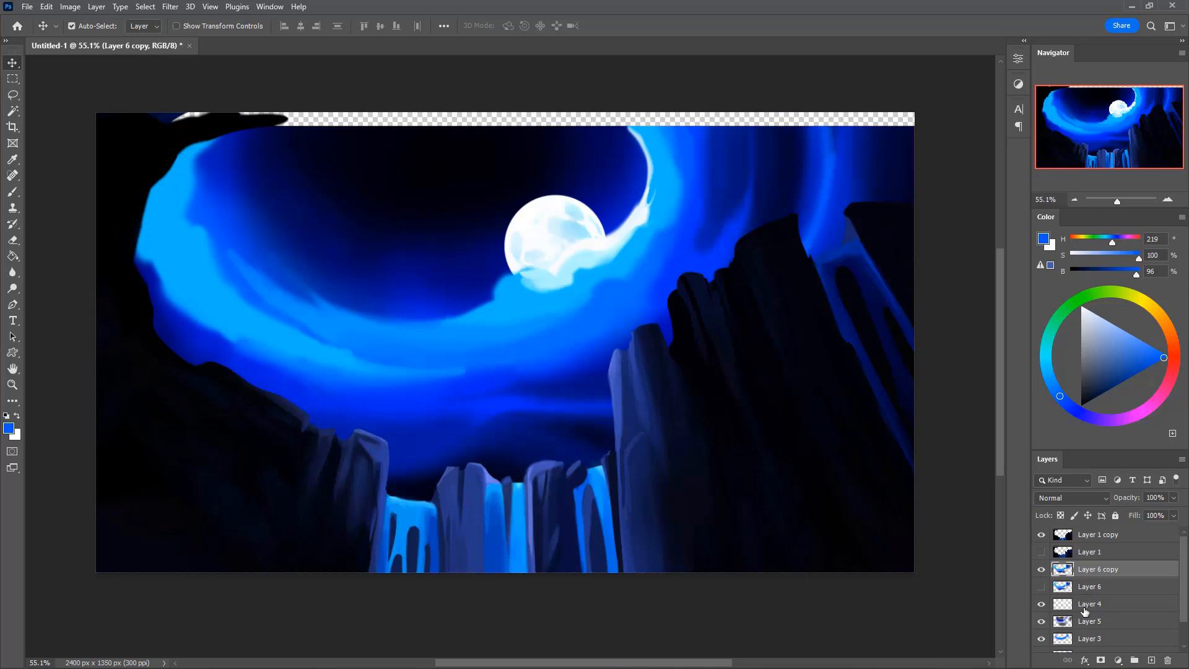
left_click(1085, 608)
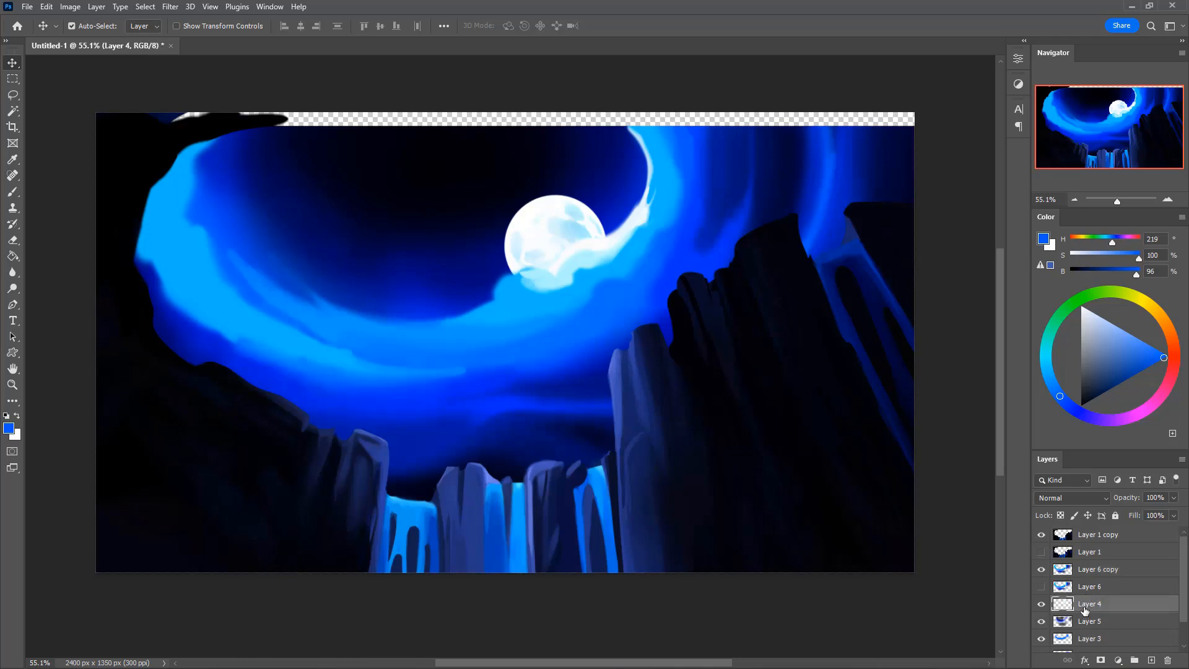
key("i")
left_click(478, 138)
key("b")
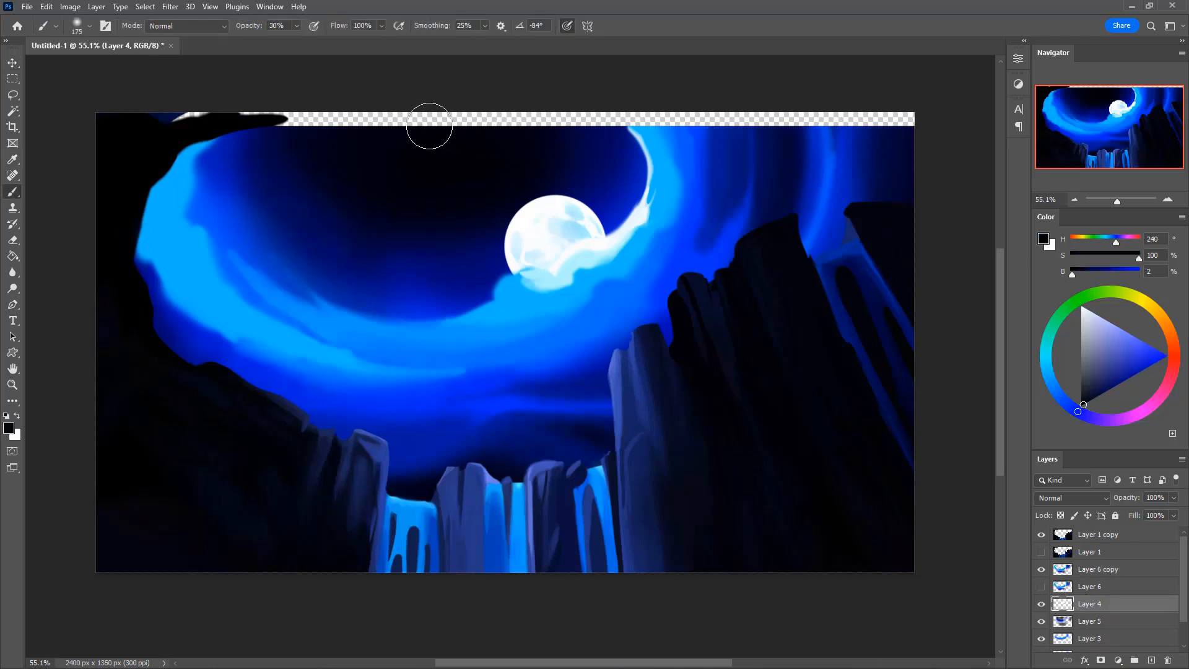
key("0")
mouse_move(429, 126)
left_mouse_down()
mouse_move(756, 99)
mouse_move(811, 108)
left_mouse_up()
key("ctrl+z")
key("bracketright")
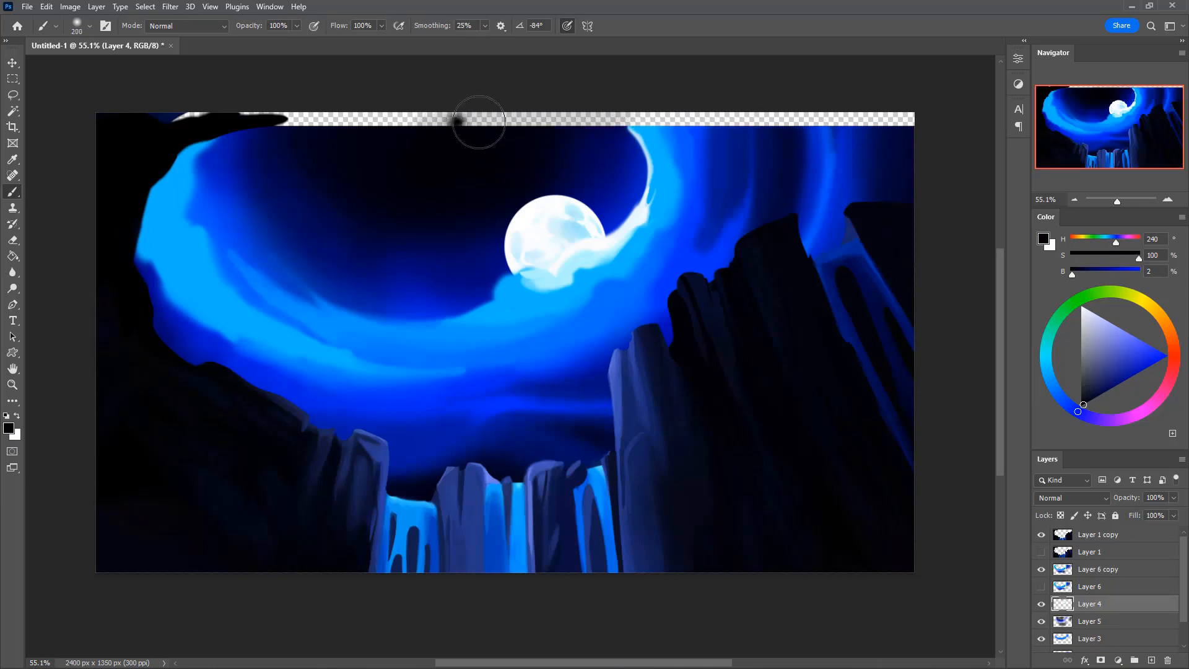
left_click_drag(479, 122, 412, 119)
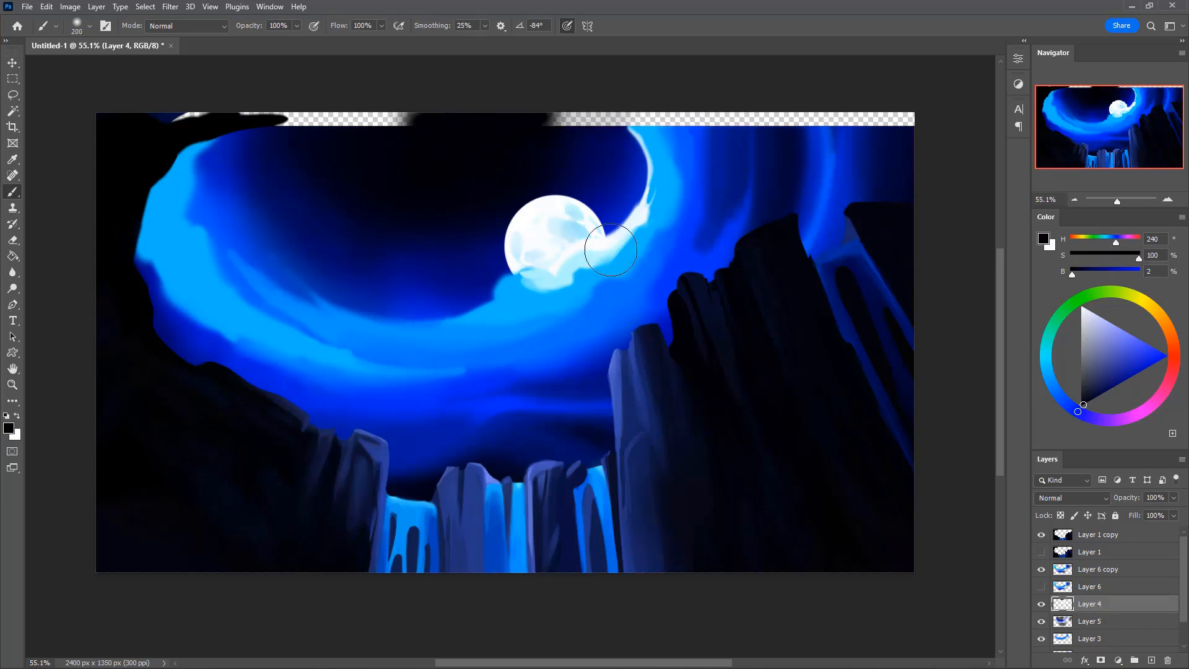
key("bracketright")
mouse_move(537, 123)
left_mouse_down()
mouse_move(619, 88)
mouse_move(584, 111)
mouse_move(790, 103)
left_mouse_up()
key("bracketleft")
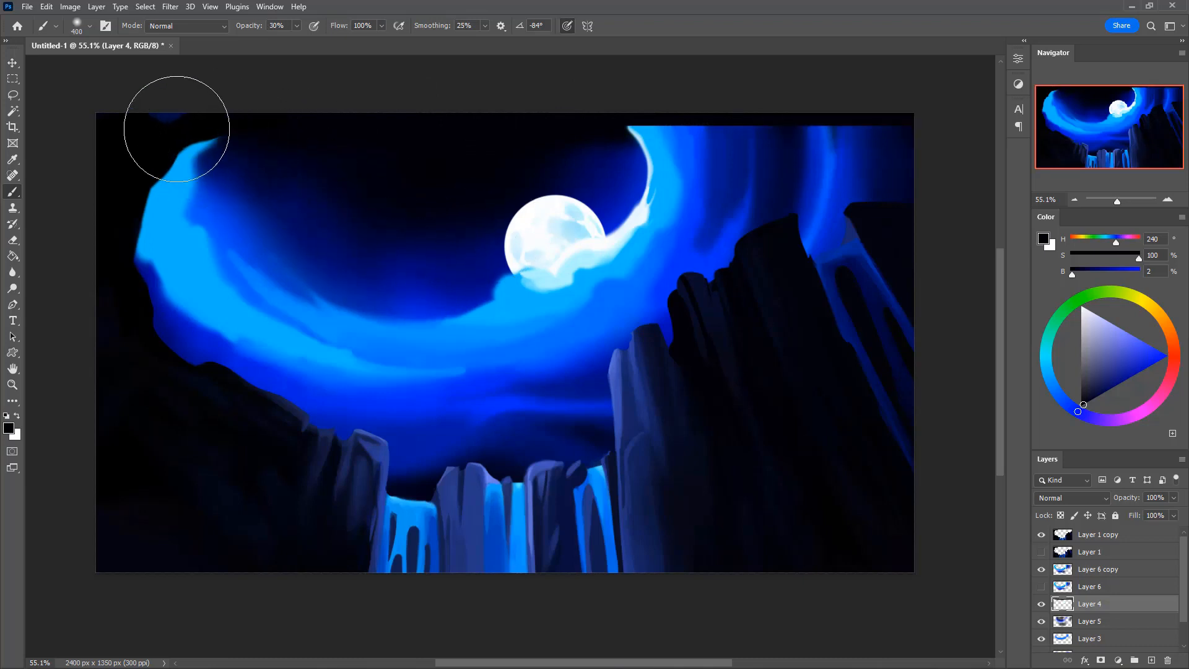
key("0")
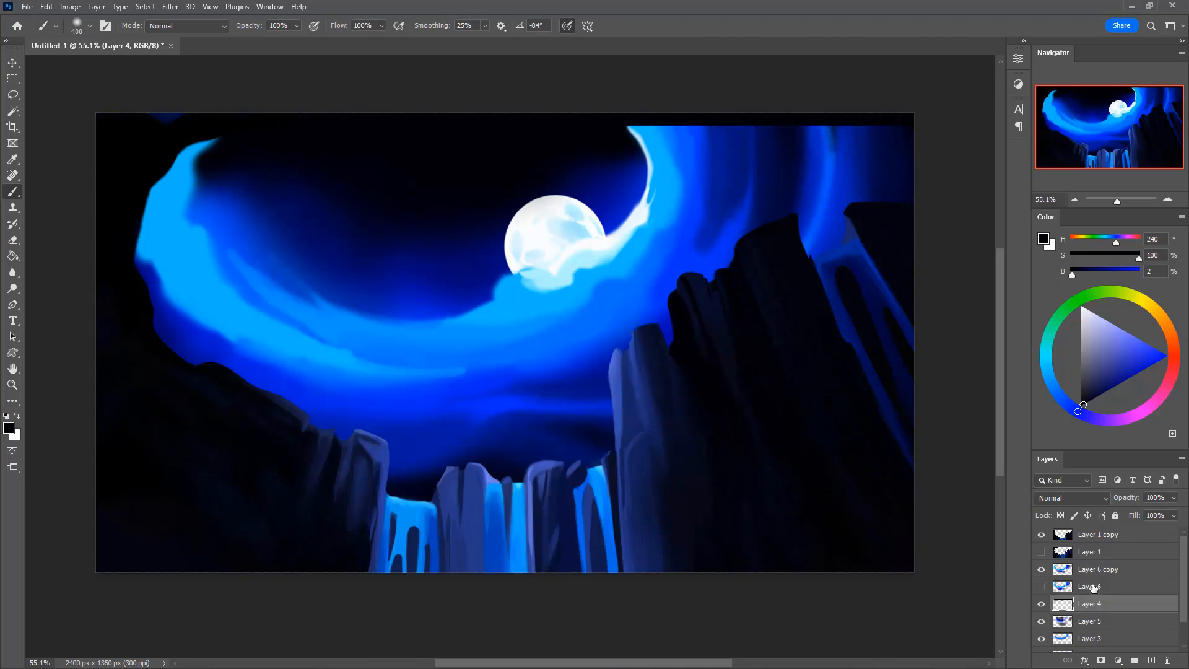
On Layer 6 copy, sample the bright blue of the cloud band above the cliff and extend it up to the canvas edge with a 70 px brush
left_click(1094, 575)
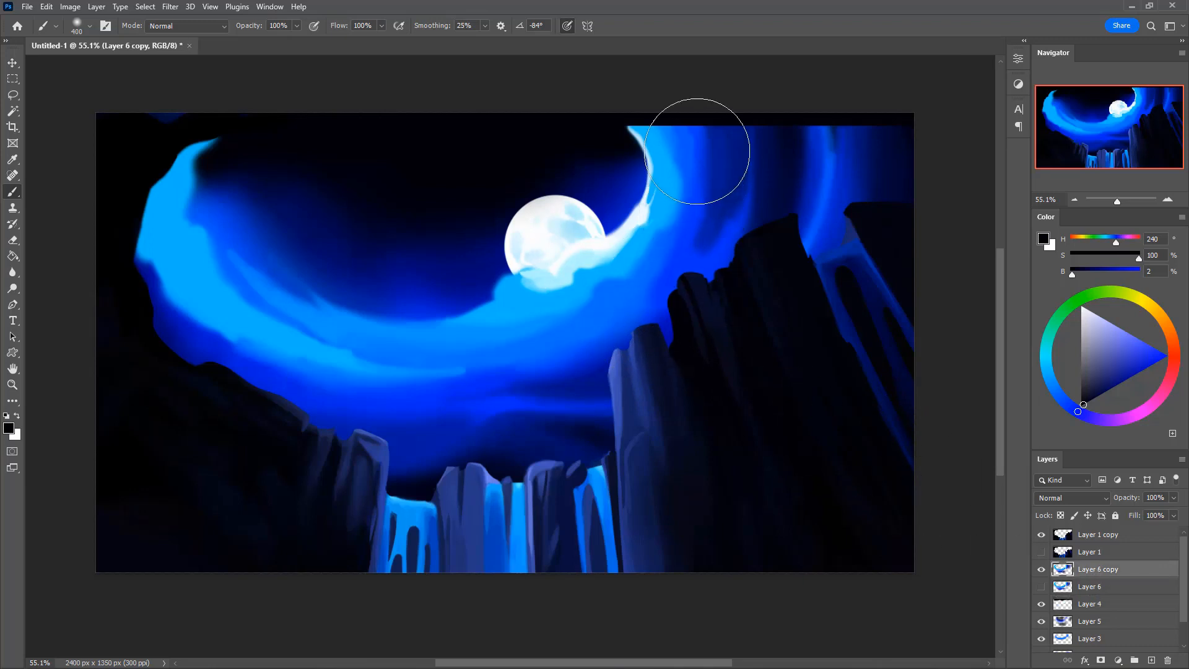
left_click(700, 159, "alt")
key("bracketleft")
key("bracketleft")
key("bracketleft")
key("bracketleft")
key("bracketleft")
key("bracketleft")
key("bracketleft")
key("bracketleft")
key("bracketleft")
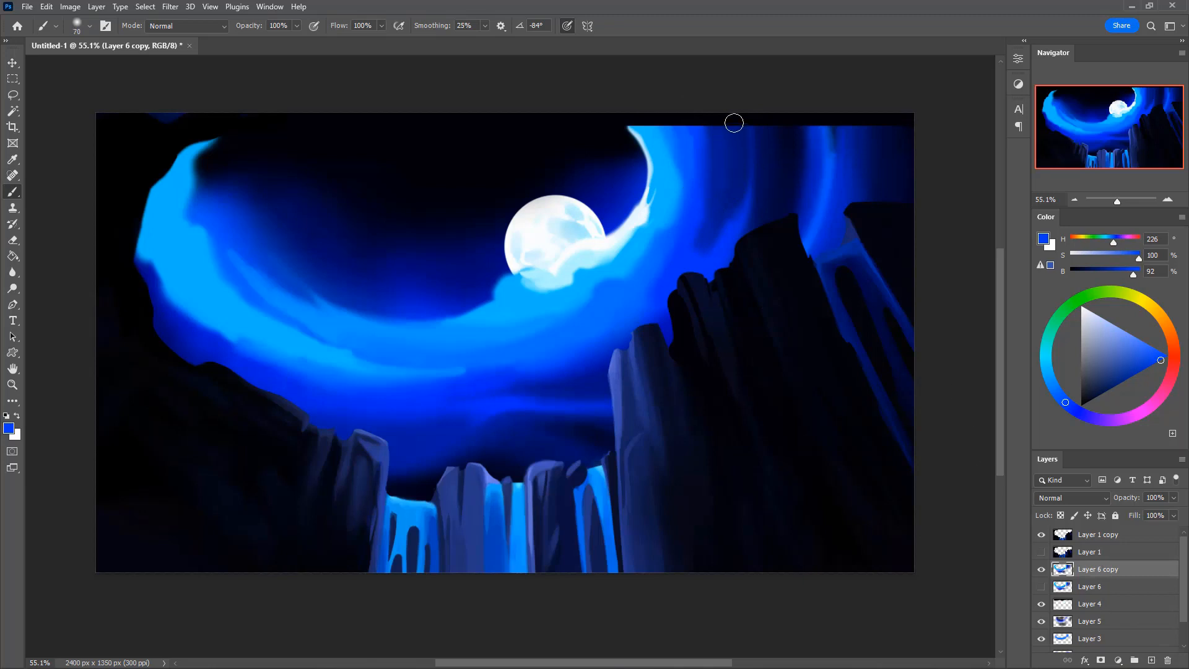
left_click_drag(698, 118, 709, 165)
left_click_drag(679, 109, 697, 163)
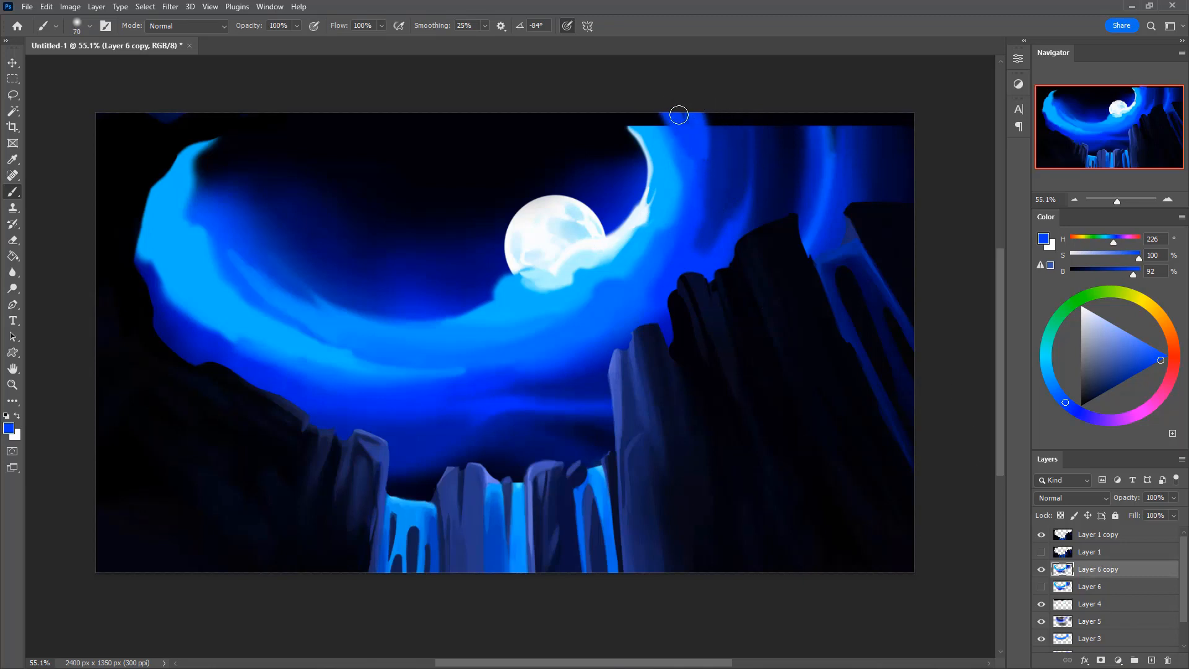
Extend the dark blue bands beside the bright one up to the canvas edge, sampling each band's own colour
left_click(737, 137, "alt")
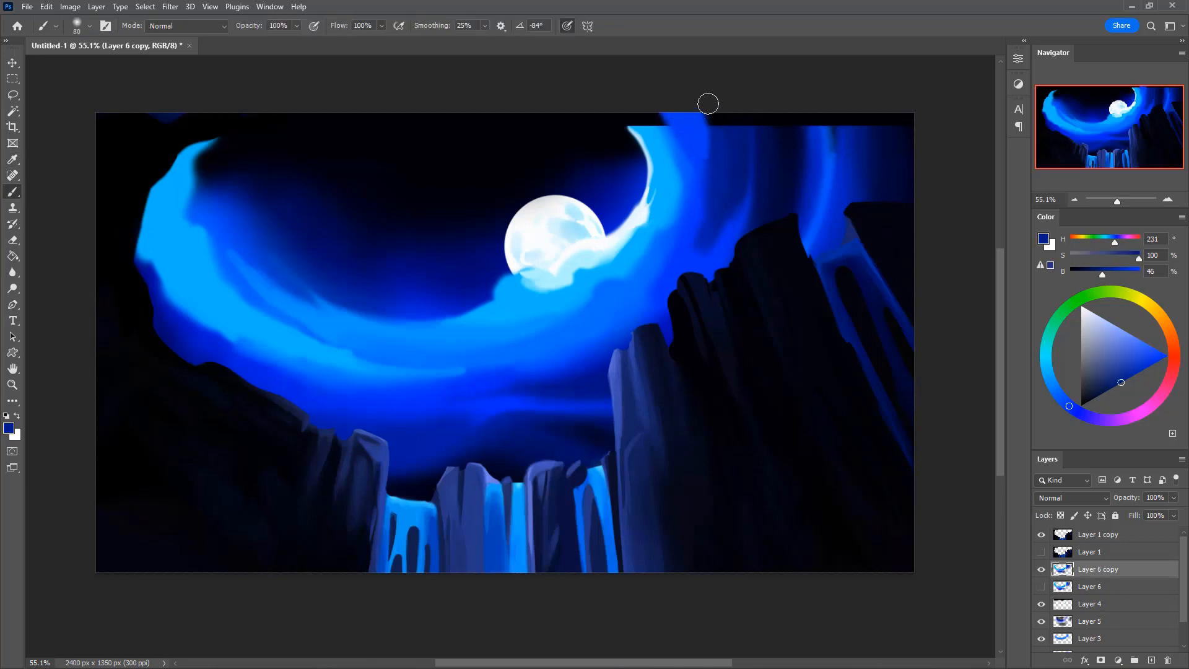
left_click(753, 188, "alt")
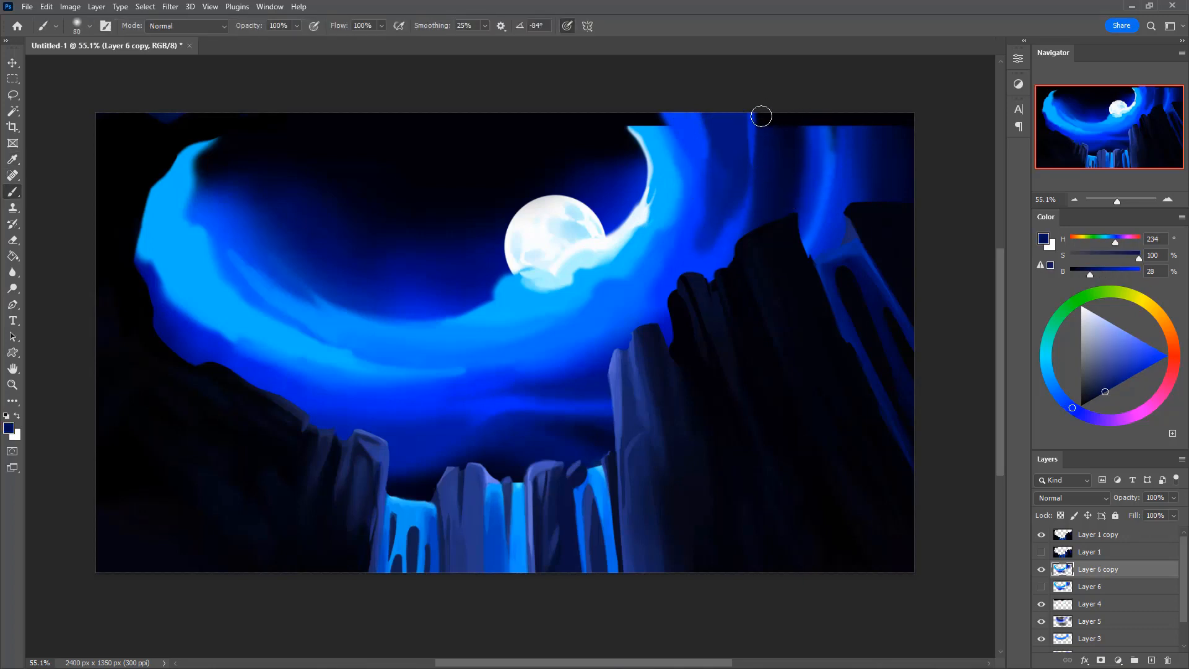
left_click(790, 166, "alt")
key("3")
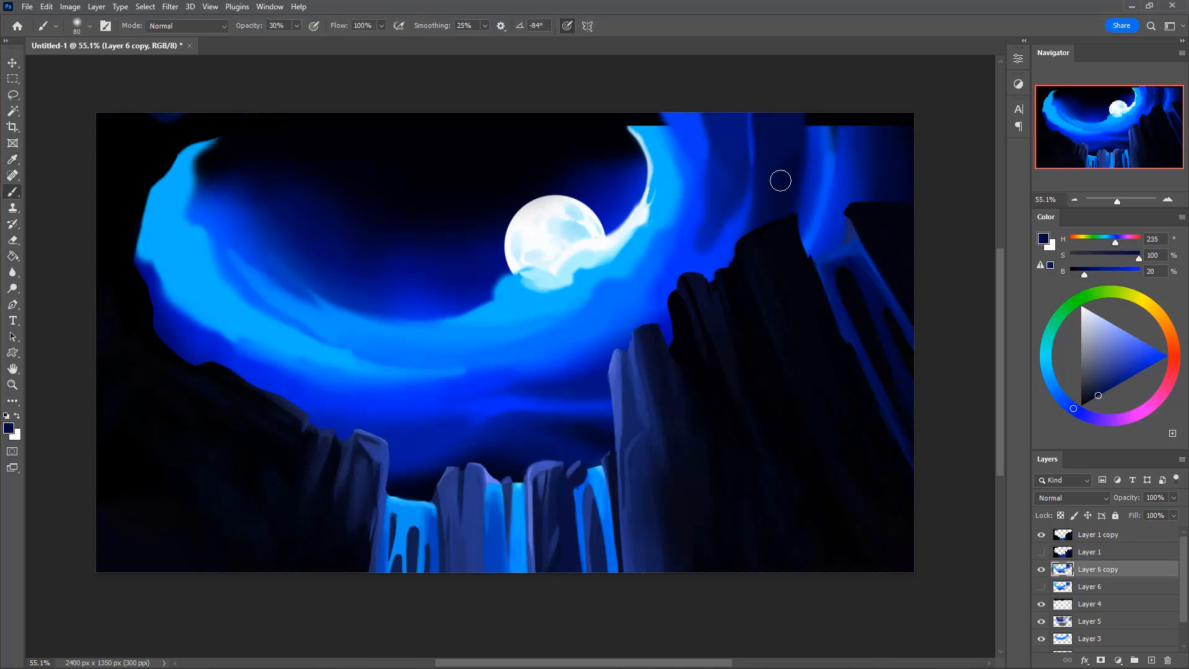
Extend the lighter blue streak and the dark blue sky in the upper-right corner of the canvas to its edge, using sampled colours
left_click(811, 150, "alt")
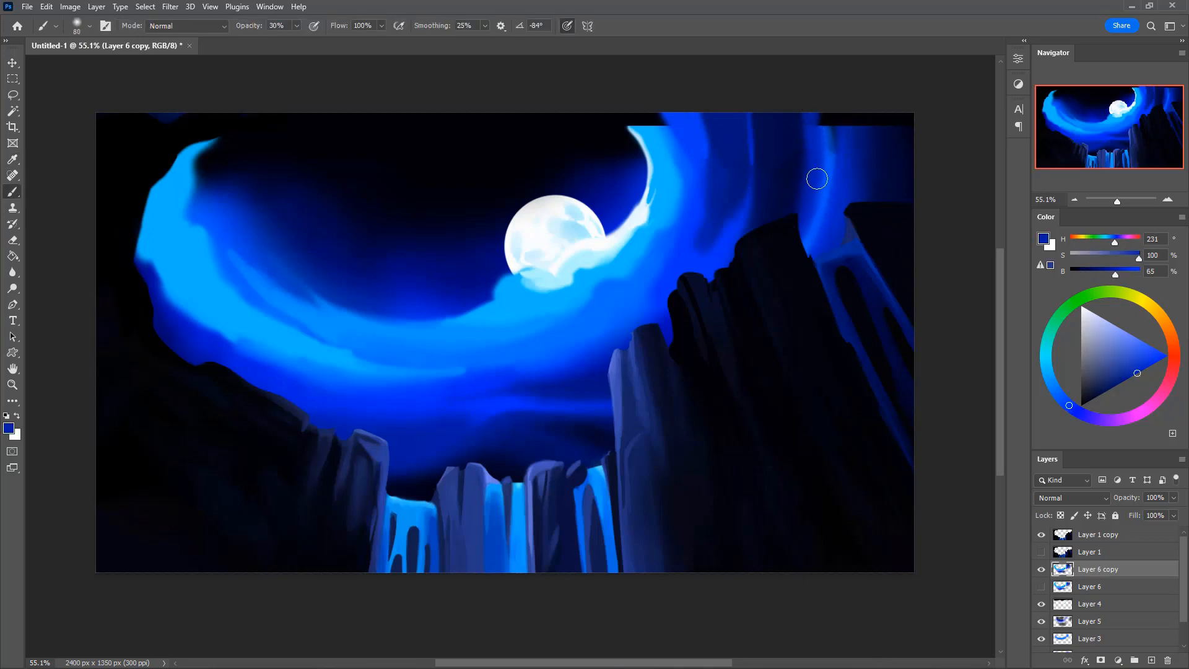
left_click(830, 158, "alt")
key("0")
key("bracketleft")
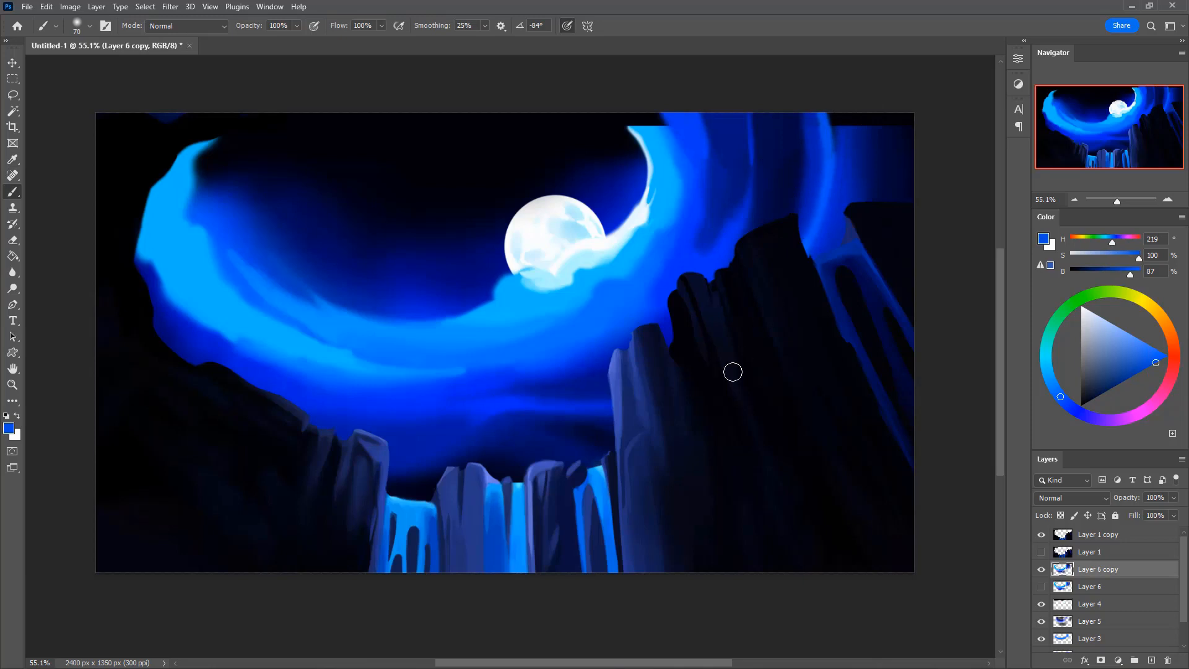
left_click(839, 127, "alt")
left_click(859, 142, "alt")
left_click(892, 170, "alt")
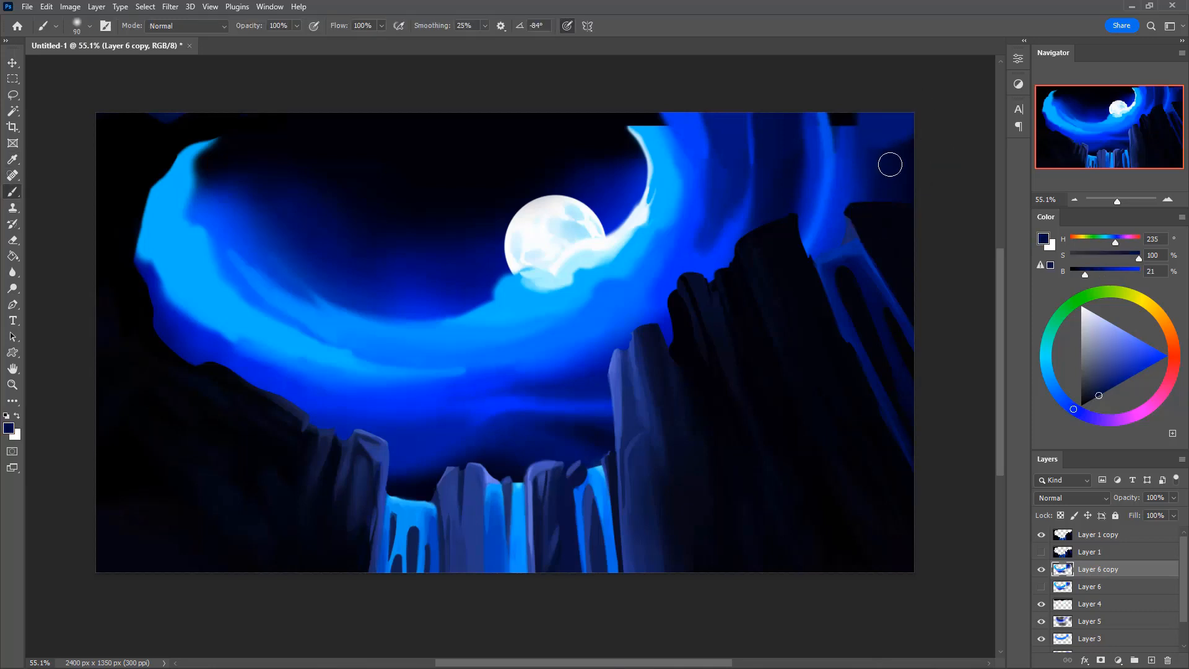
Paint a light blue curl along the canvas's upper edge so the cloud swirl hooks over above the moon
mouse_move(644, 123)
left_mouse_down()
mouse_move(603, 109)
mouse_move(531, 109)
mouse_move(488, 124)
mouse_move(505, 141)
left_mouse_up()
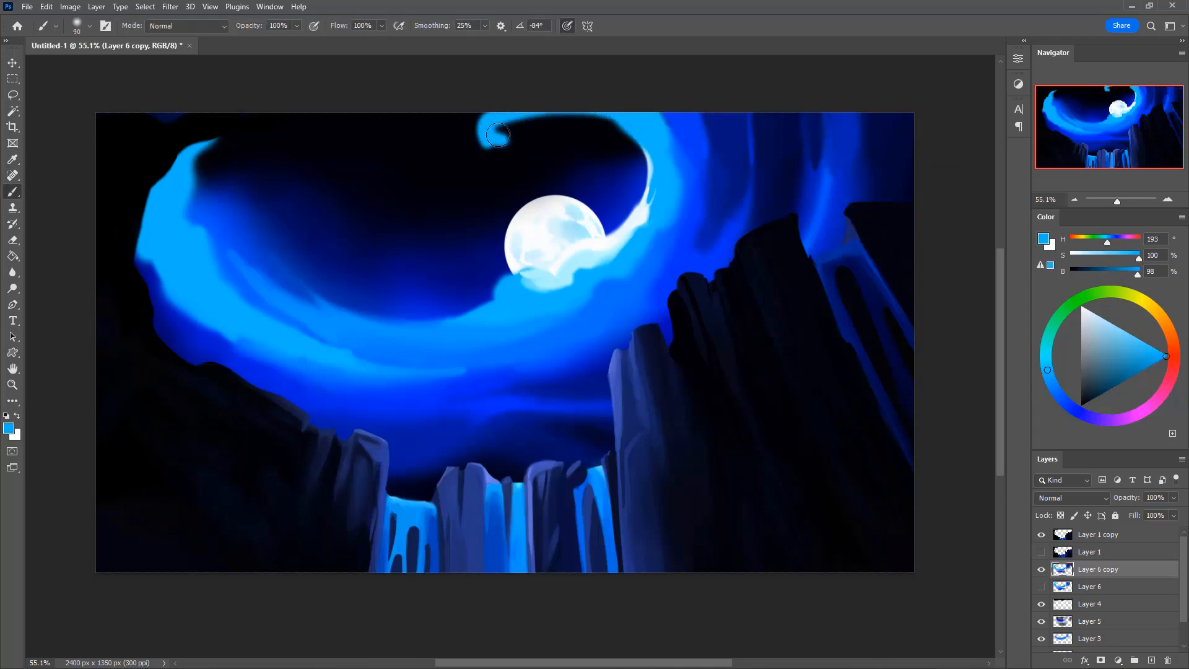
key("ctrl+z")
mouse_move(570, 122)
left_mouse_down()
mouse_move(596, 146)
mouse_move(560, 114)
mouse_move(619, 133)
mouse_move(604, 142)
mouse_move(614, 165)
mouse_move(536, 115)
mouse_move(635, 122)
left_mouse_up()
mouse_move(590, 151)
left_mouse_down()
mouse_move(548, 136)
mouse_move(559, 124)
left_mouse_up()
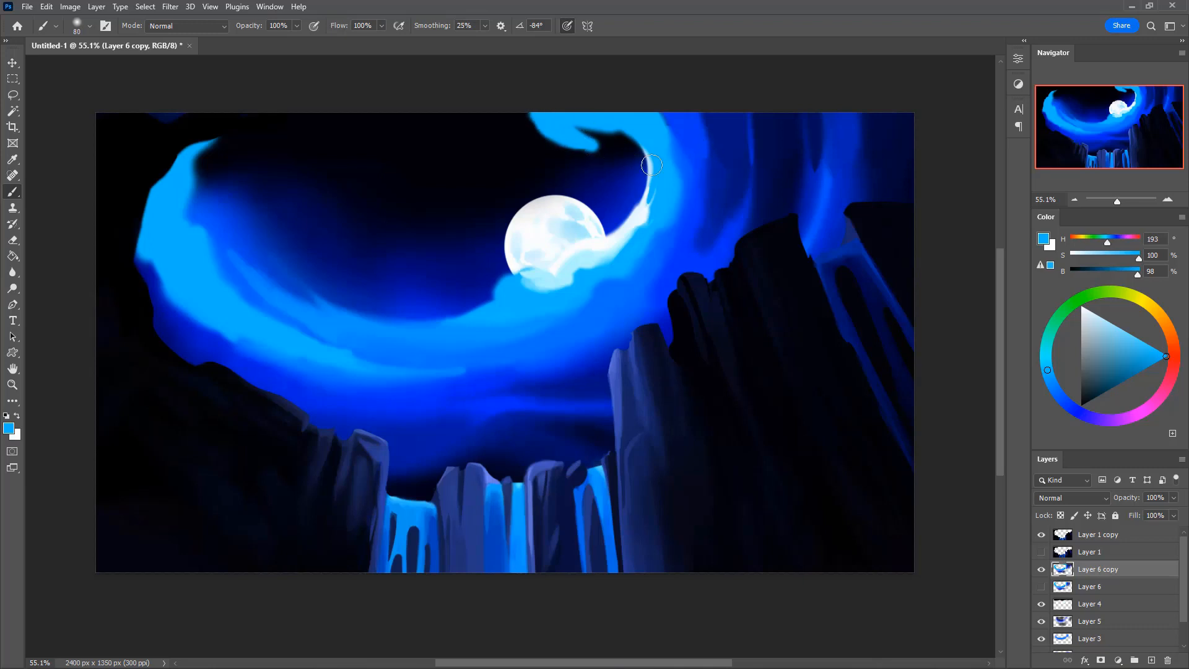
Paint a near-white highlight along the curl's rim and down the swirl's inner edge to the moon with a 50 px brush
left_click(629, 212, "alt")
key("bracketleft")
key("bracketleft")
key("bracketleft")
mouse_move(552, 141)
left_mouse_down()
mouse_move(603, 147)
mouse_move(555, 141)
mouse_move(534, 121)
mouse_move(592, 149)
mouse_move(574, 121)
left_mouse_up()
key("ctrl+z")
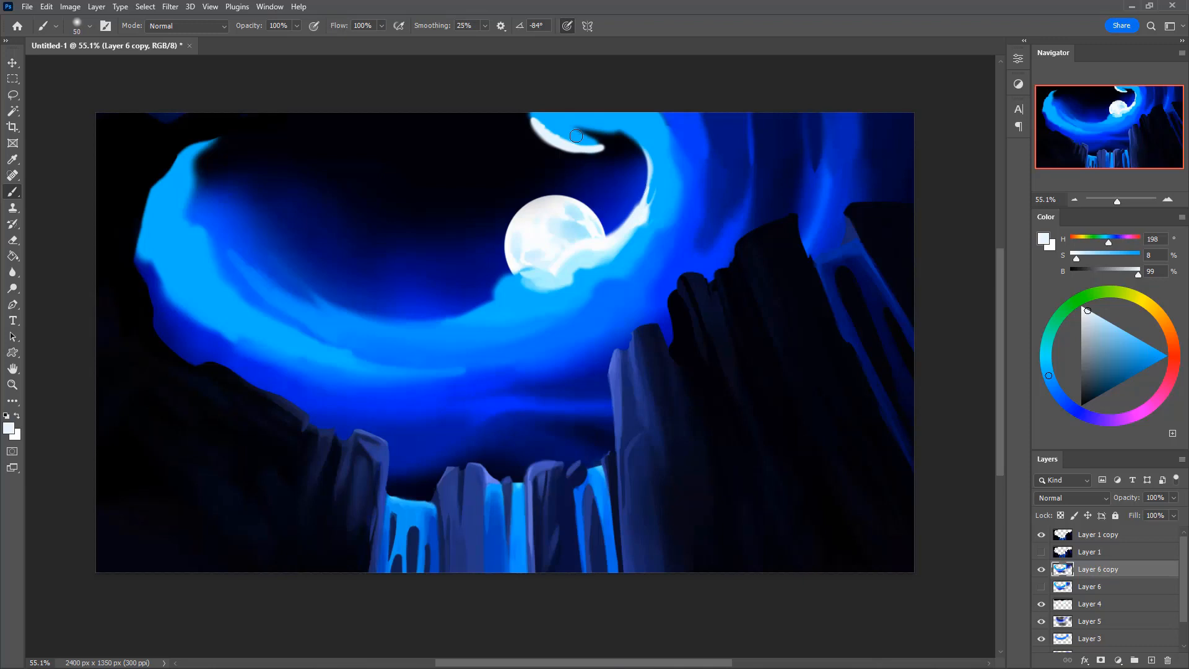
mouse_move(589, 135)
left_mouse_down()
mouse_move(625, 137)
mouse_move(652, 171)
mouse_move(637, 220)
left_mouse_up()
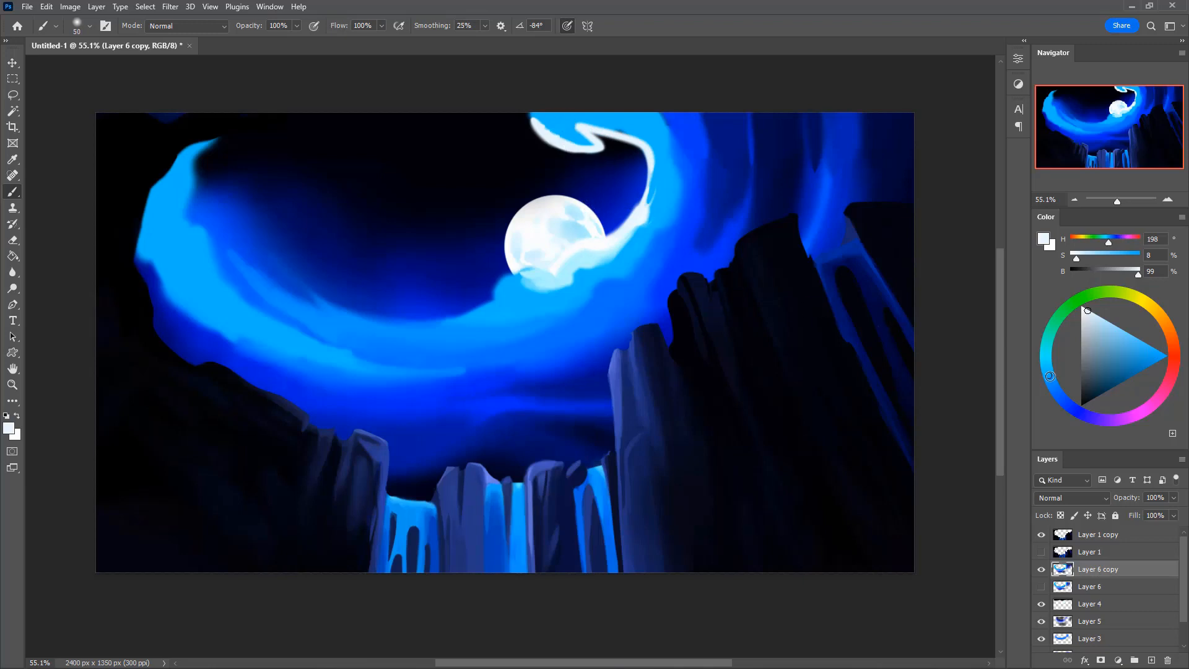
Shift the highlight colour to a pale cyan and blend it into the curl above the moon at 30% brush opacity
left_click_drag(1050, 376, 1041, 364)
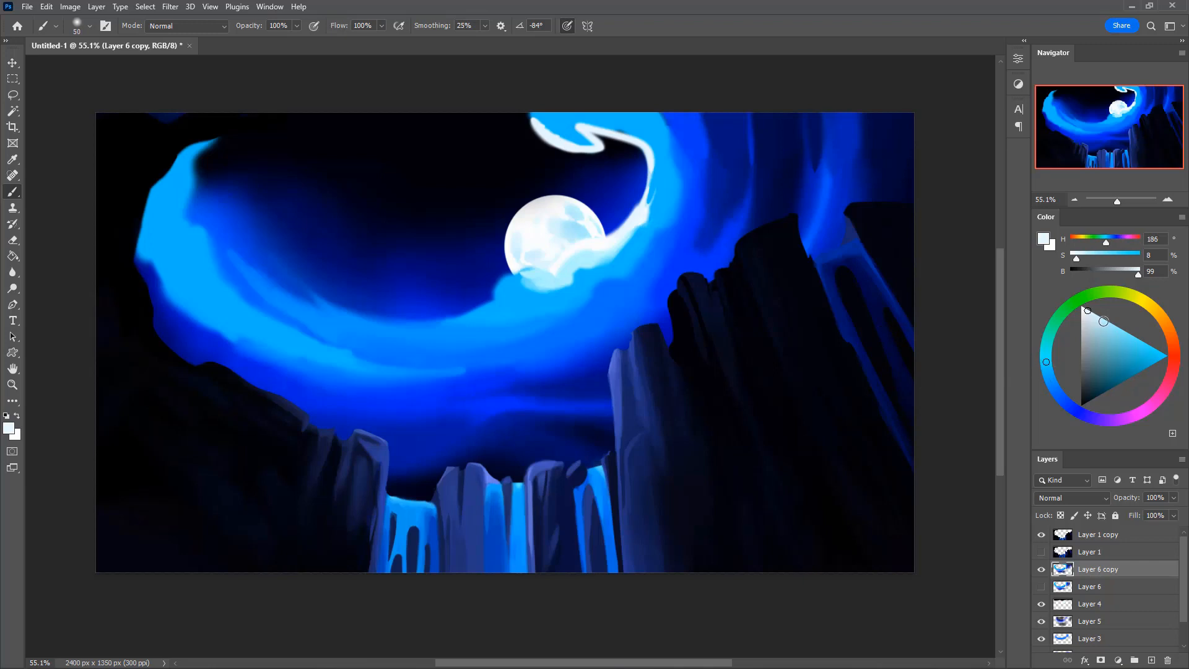
left_click_drag(1104, 322, 1111, 323)
mouse_move(539, 122)
left_mouse_down()
mouse_move(573, 121)
mouse_move(539, 120)
mouse_move(592, 147)
mouse_move(572, 142)
mouse_move(552, 129)
mouse_move(591, 135)
mouse_move(593, 145)
mouse_move(530, 112)
mouse_move(566, 138)
mouse_move(621, 128)
mouse_move(632, 133)
mouse_move(610, 127)
mouse_move(662, 152)
mouse_move(646, 136)
mouse_move(648, 194)
mouse_move(643, 131)
mouse_move(590, 119)
mouse_move(631, 128)
mouse_move(608, 125)
mouse_move(662, 159)
mouse_move(586, 140)
left_mouse_up()
key("ctrl+z")
key("3")
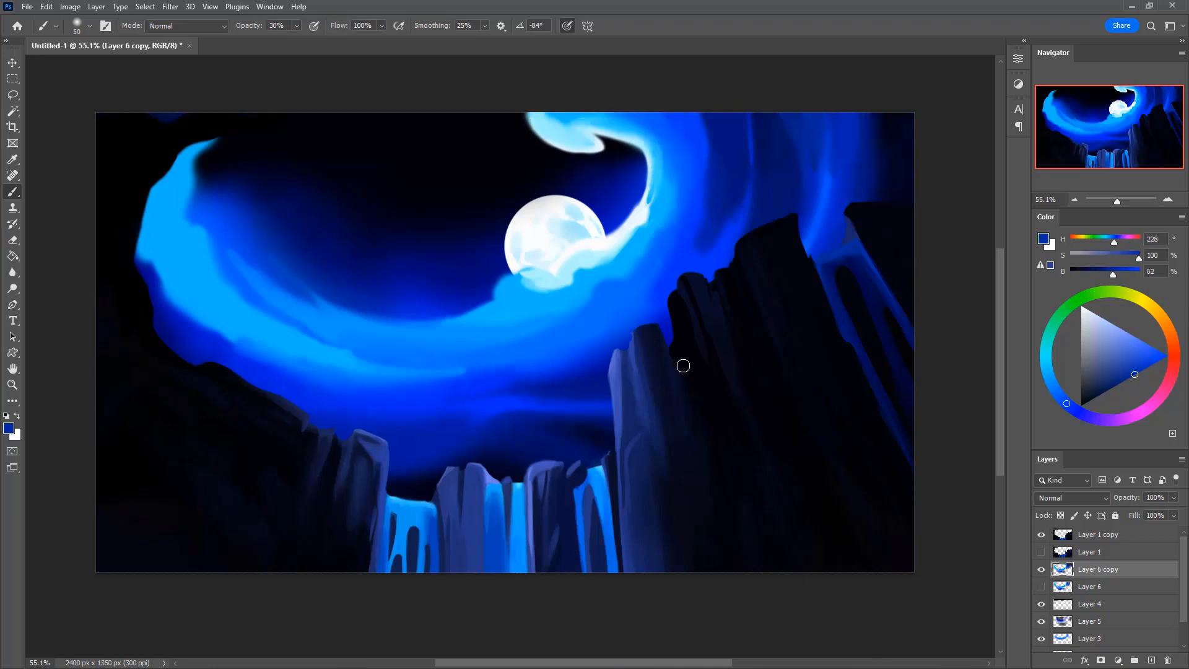
Flip the image horizontally and paint soft white highlights along the light blue swirl's far arm at 30% opacity
key("ctrl+shift+h")
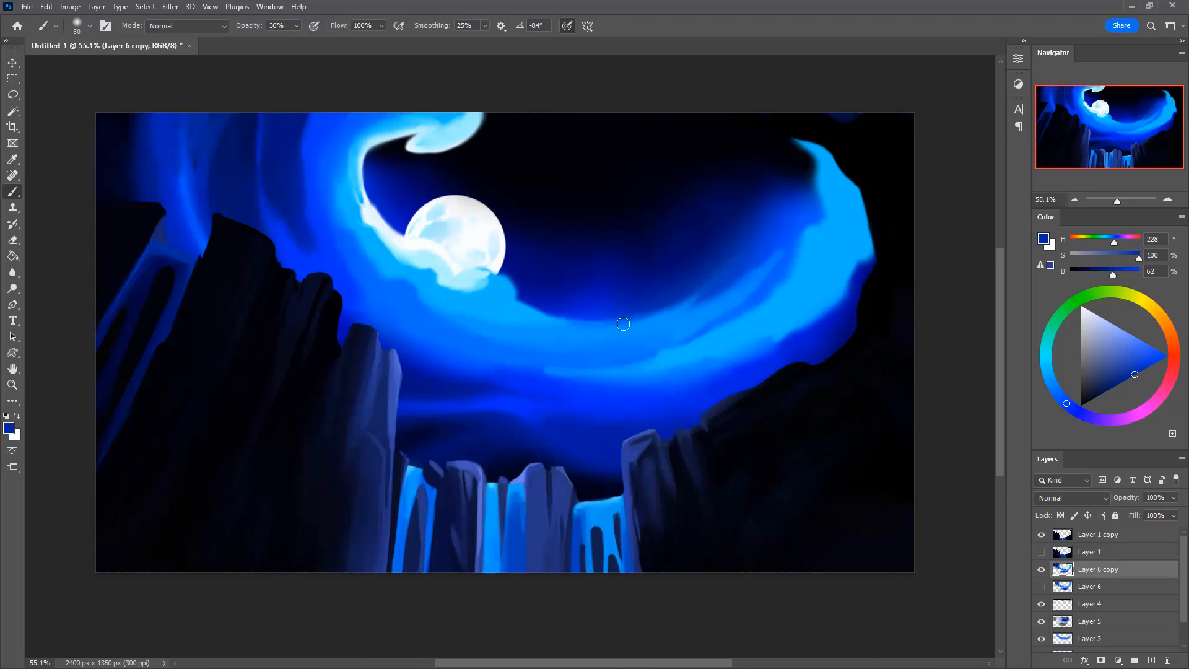
left_click(703, 351, "alt")
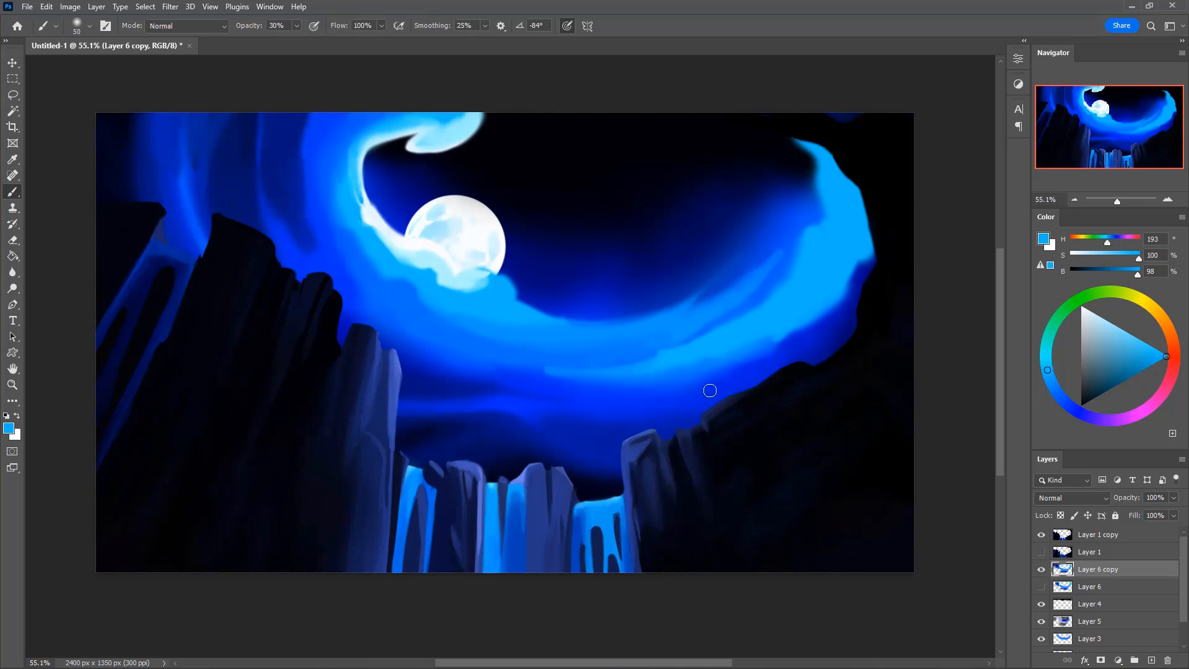
left_click(1082, 306)
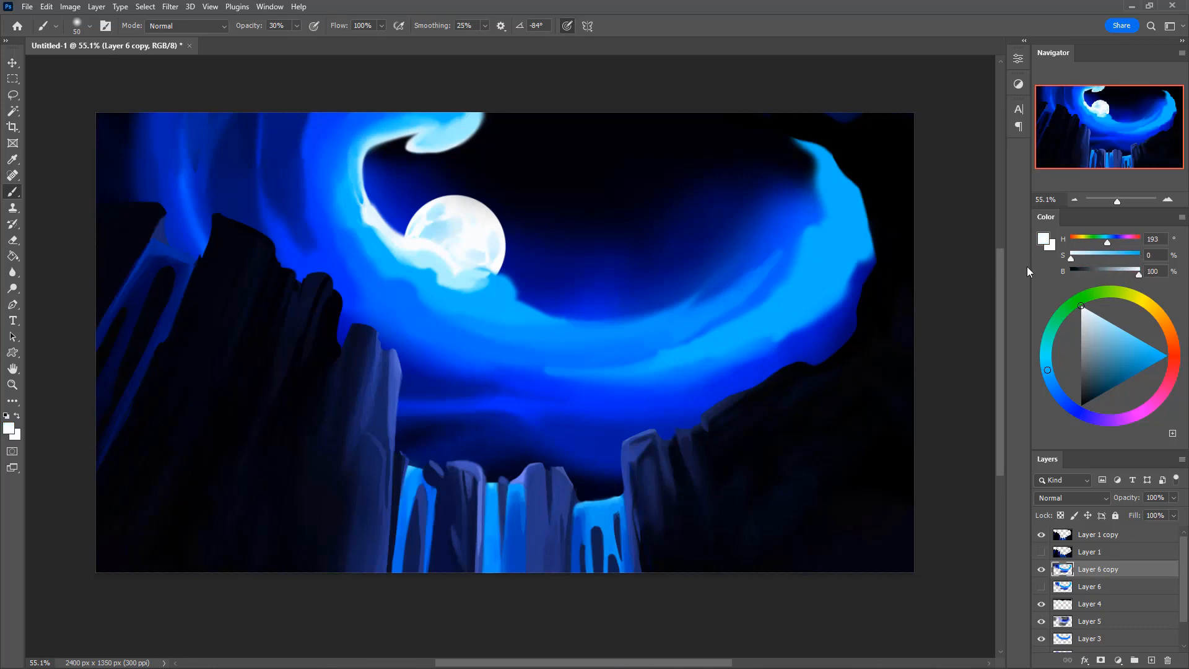
mouse_move(738, 329)
left_mouse_down()
mouse_move(776, 298)
mouse_move(743, 320)
mouse_move(764, 310)
mouse_move(805, 242)
mouse_move(778, 297)
mouse_move(690, 347)
mouse_move(712, 336)
left_mouse_up()
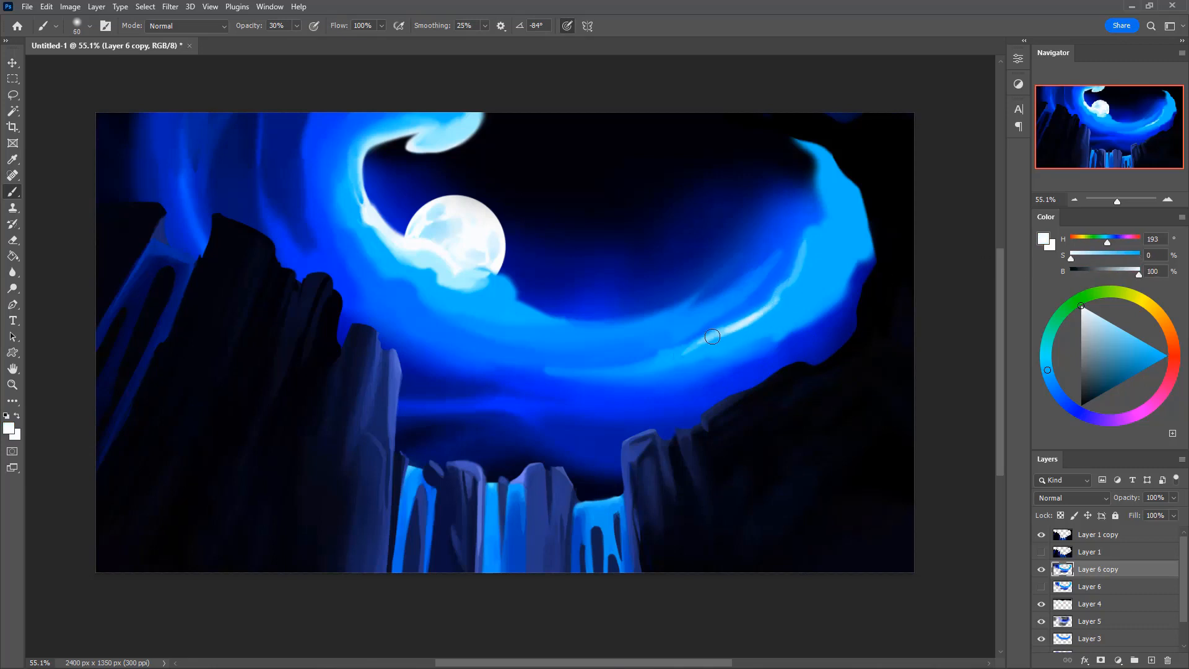
mouse_move(779, 311)
left_mouse_down()
mouse_move(824, 212)
mouse_move(818, 167)
mouse_move(811, 255)
mouse_move(831, 228)
mouse_move(741, 329)
left_mouse_up()
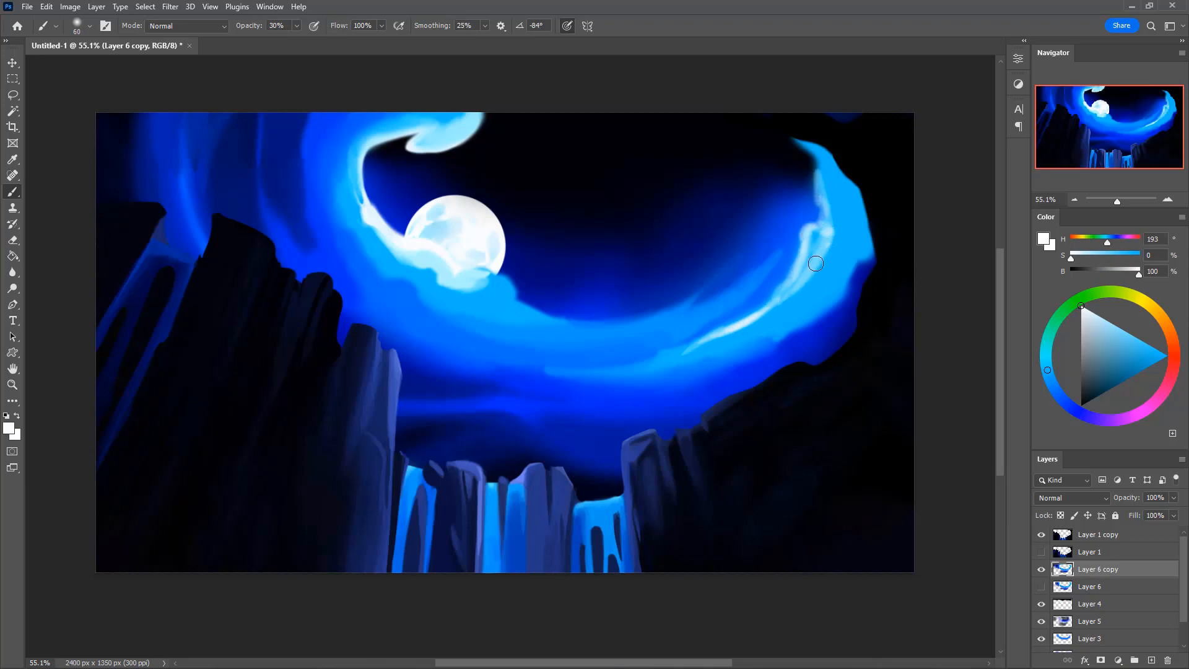
mouse_move(816, 263)
left_mouse_down()
mouse_move(827, 235)
mouse_move(771, 305)
left_mouse_up()
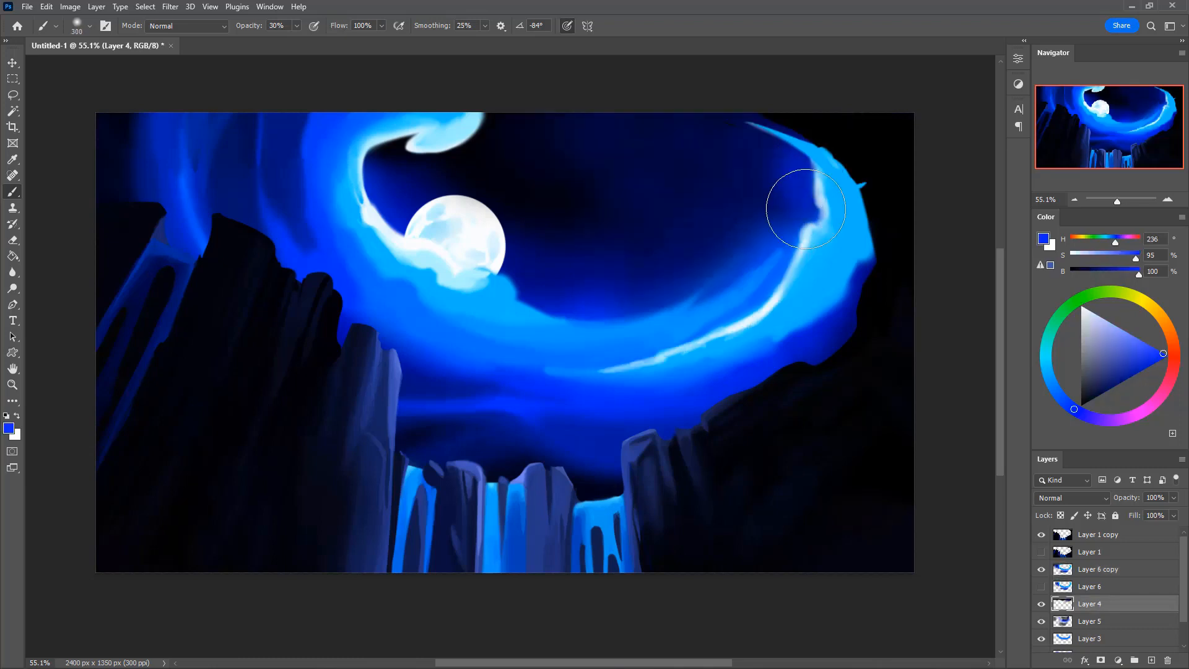
Paint a soft saturated blue glow on Layer 4 inside the swirl's far arm with a 300 px brush at 30% opacity
mouse_move(791, 207)
left_mouse_down()
mouse_move(805, 179)
mouse_move(796, 205)
mouse_move(817, 191)
left_mouse_up()
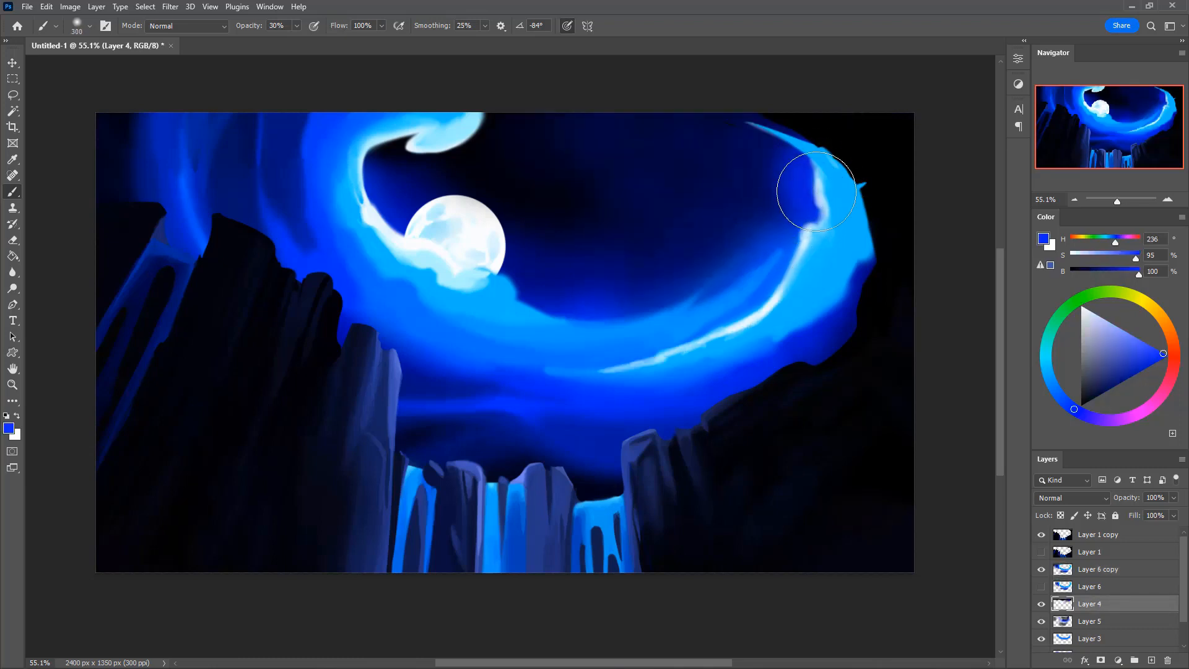
key("bracketleft")
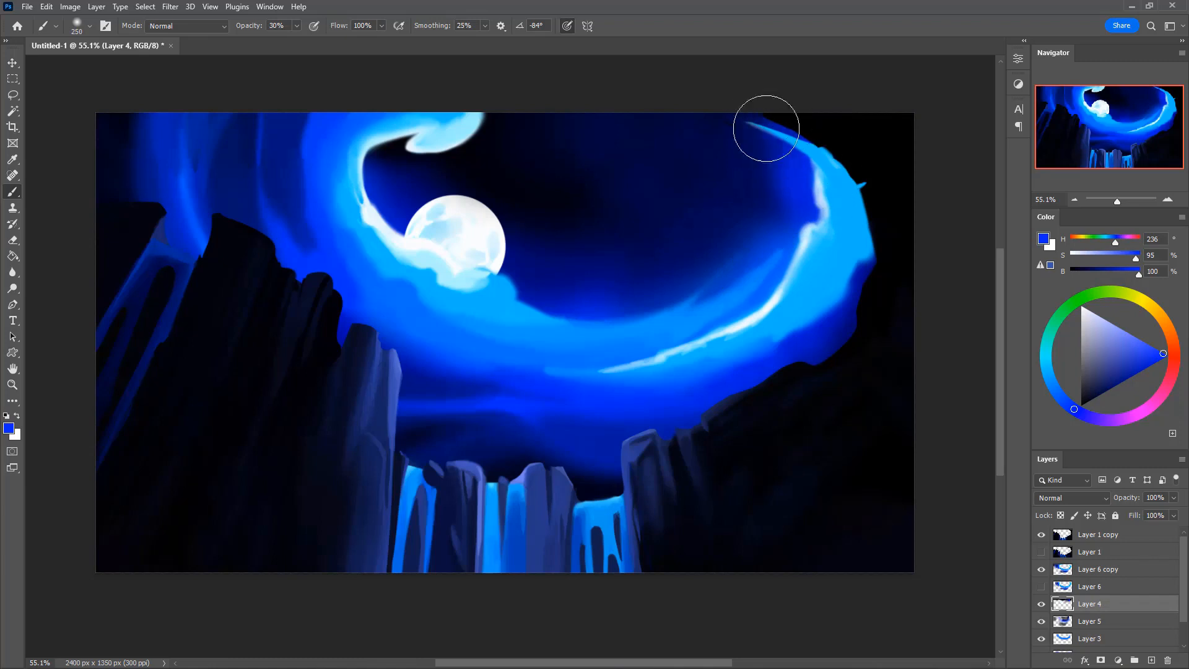
key("bracketright")
left_click_drag(819, 250, 809, 164)
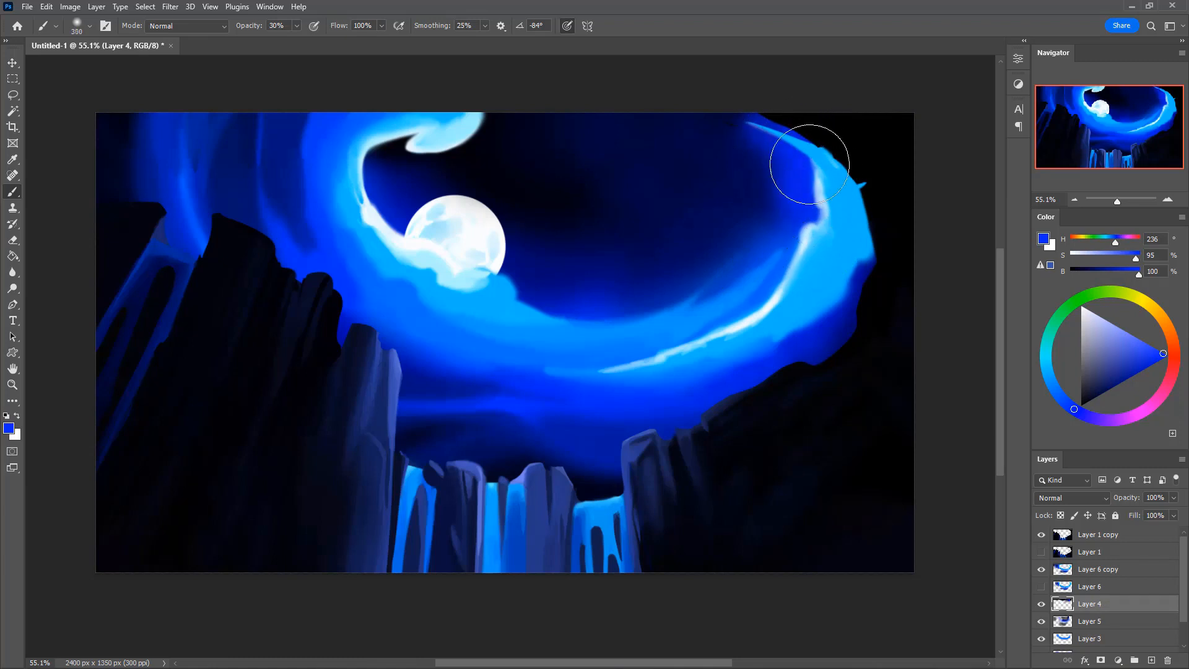
key("ctrl+z")
key("bracketleft")
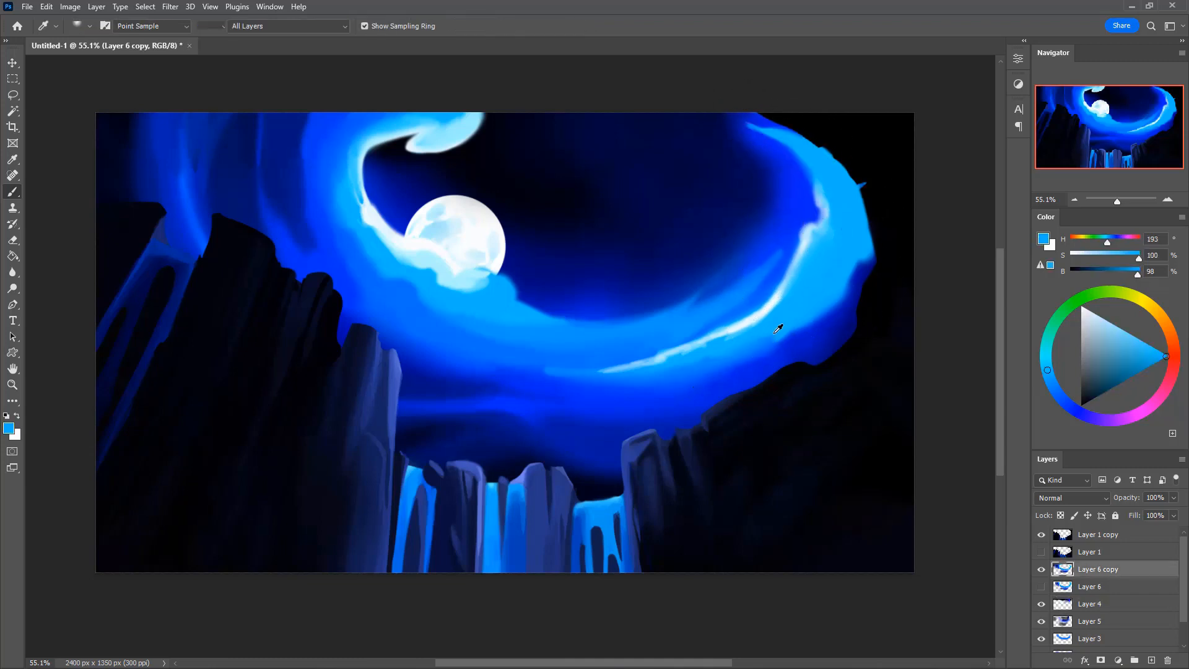
On Layer 6 copy, widen the swirl's lower band with sampled light blues beneath the white highlight, extending it towards the dark far cliff
left_click(778, 329, "alt")
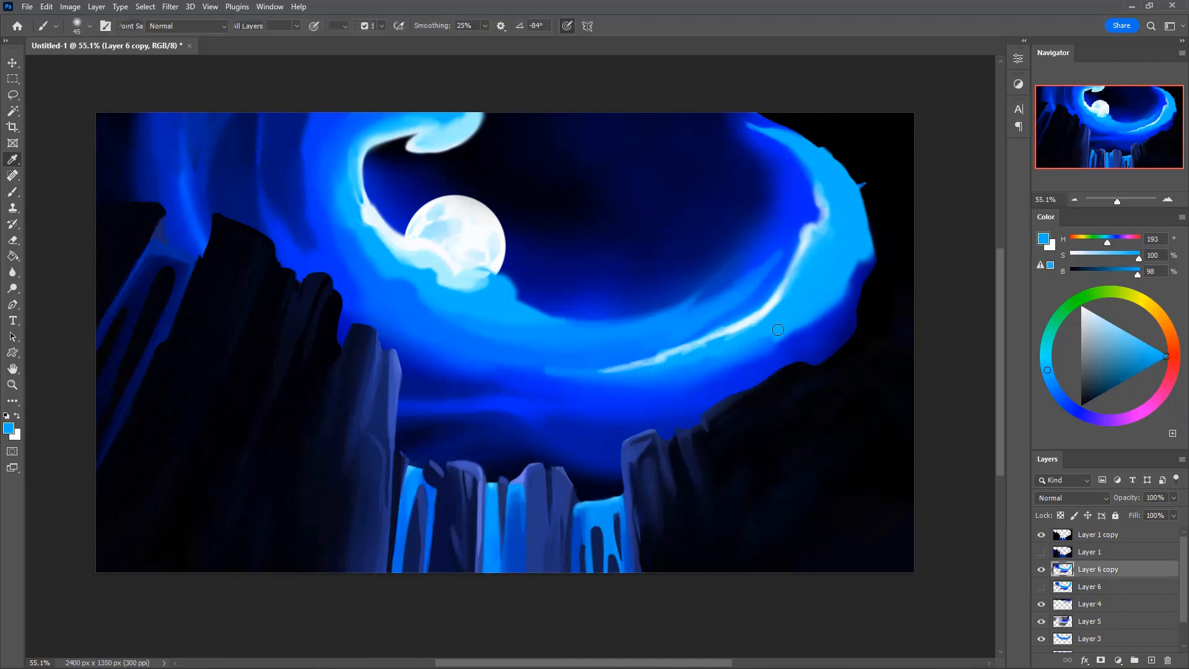
mouse_move(804, 304)
left_mouse_down()
mouse_move(646, 371)
mouse_move(798, 308)
mouse_move(651, 366)
mouse_move(799, 312)
mouse_move(685, 352)
left_mouse_up()
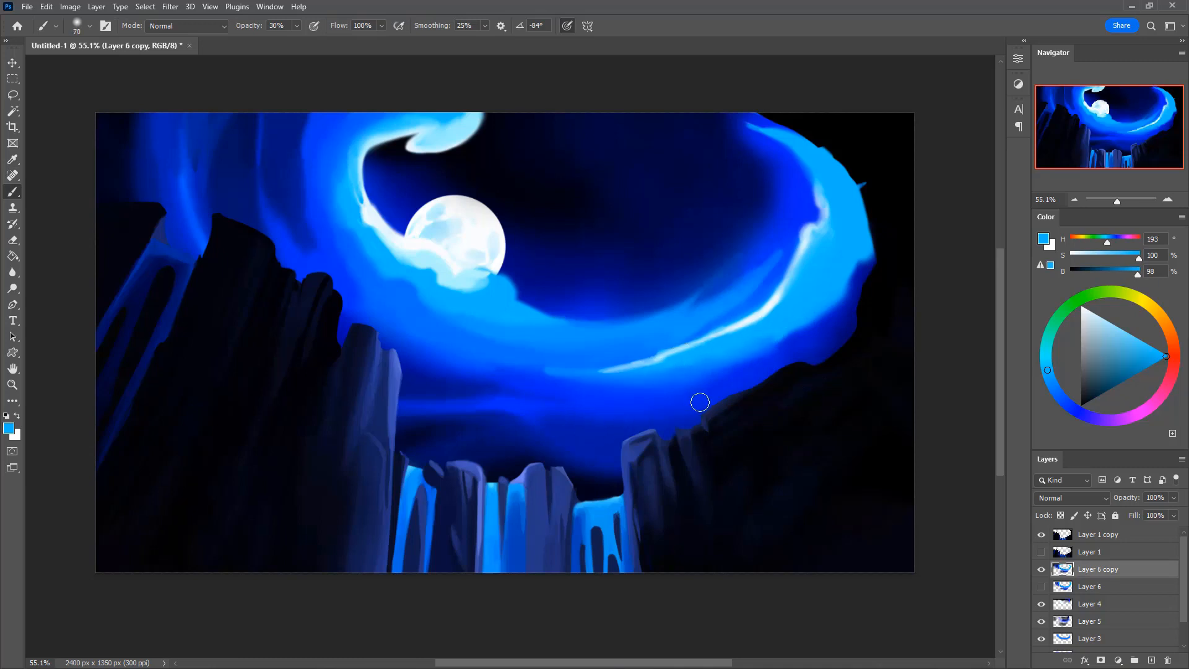
key("alt")
left_click(662, 373, "alt")
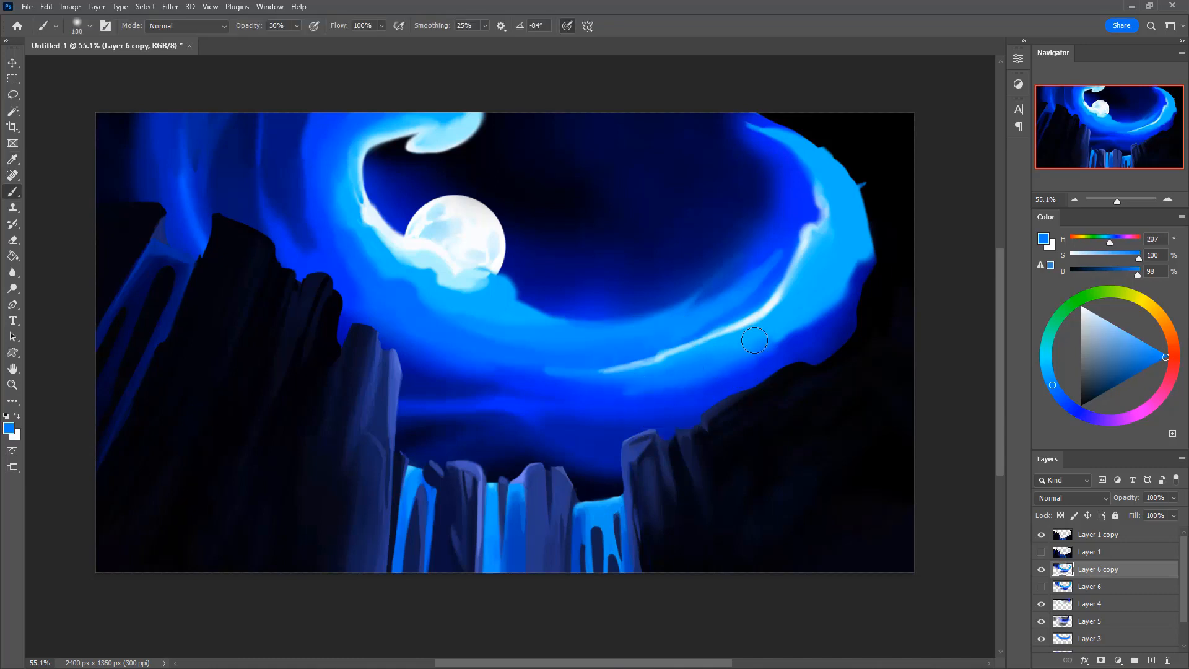
mouse_move(711, 358)
left_mouse_down()
mouse_move(695, 382)
mouse_move(657, 378)
left_mouse_up()
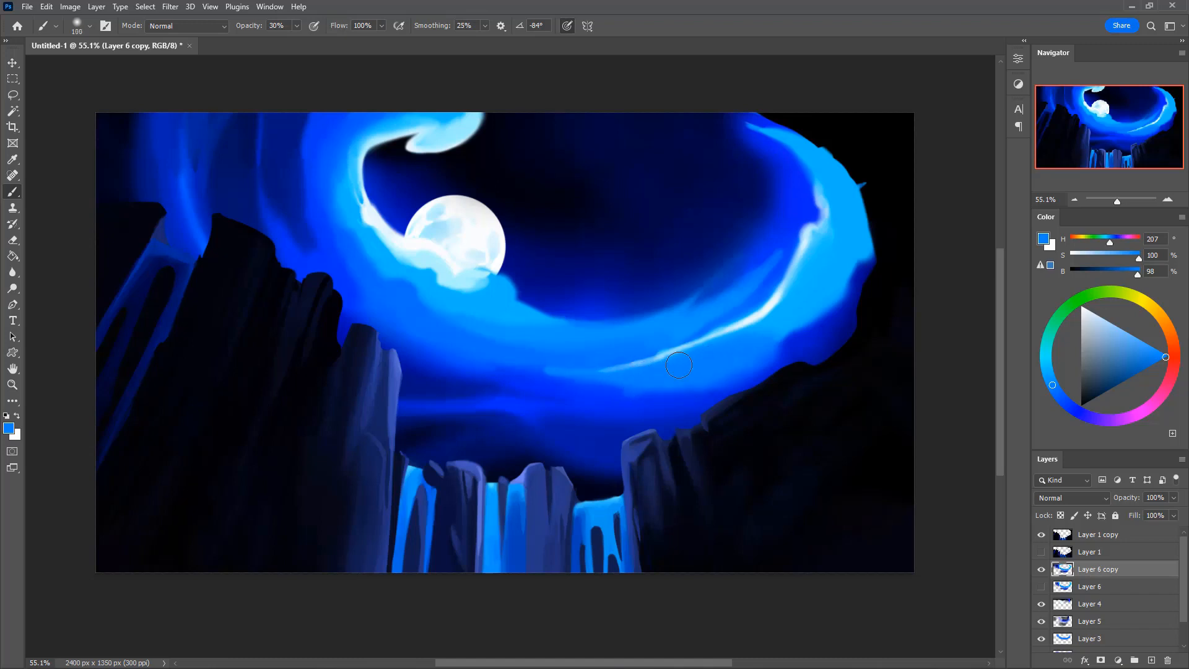
left_click_drag(802, 345, 774, 345)
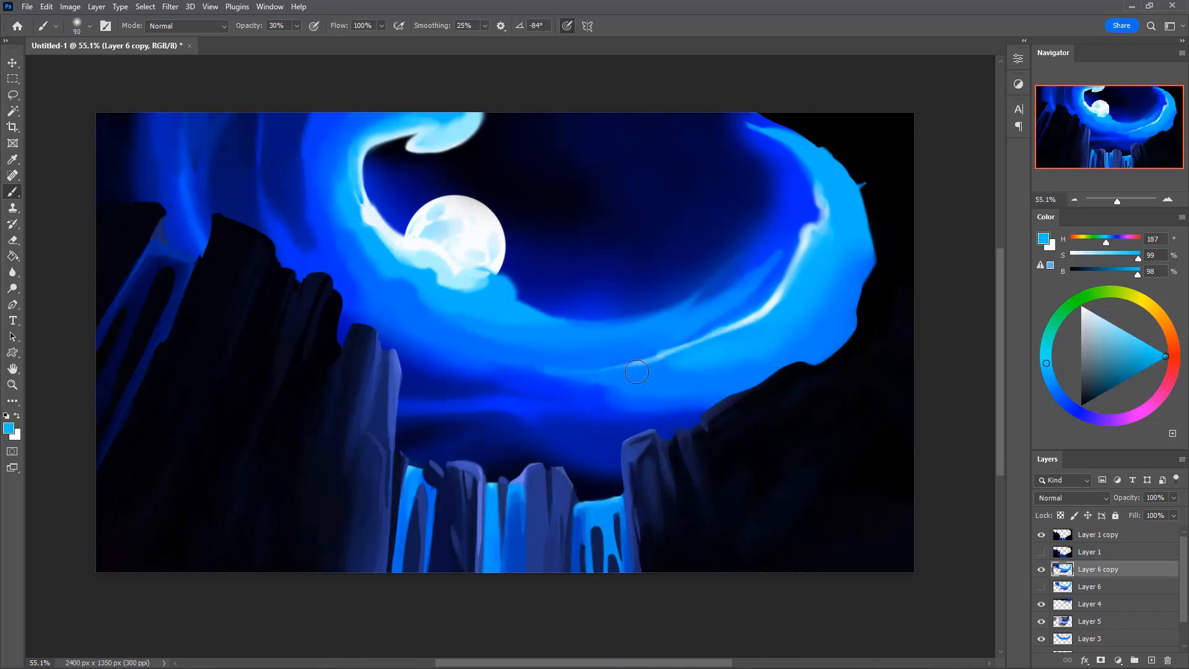
Paint bright cyan-blue strokes beneath the white highlight with a 90 px brush to thin and soften its lower edge
left_click_drag(647, 370, 690, 356)
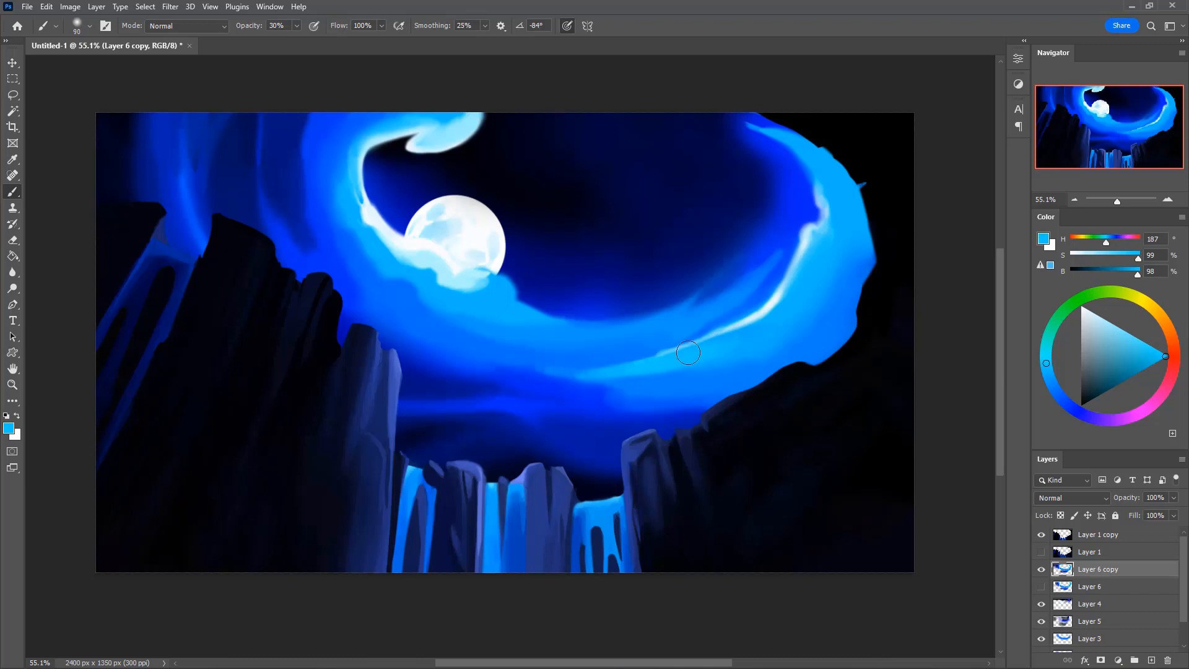
mouse_move(761, 321)
left_mouse_down()
mouse_move(676, 361)
mouse_move(594, 376)
mouse_move(732, 339)
mouse_move(706, 353)
left_mouse_up()
mouse_move(770, 328)
left_mouse_down()
mouse_move(720, 351)
mouse_move(767, 310)
mouse_move(730, 350)
left_mouse_up()
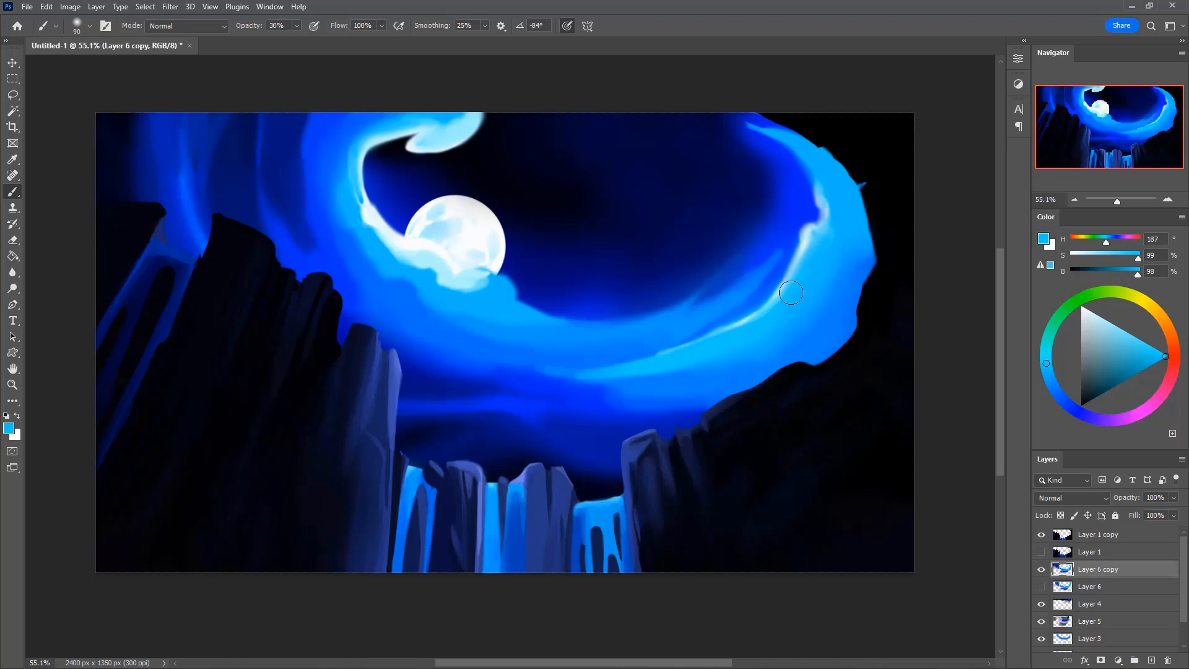
left_click_drag(790, 270, 769, 318)
Blend the cyan and mid-blue tones around the thin white highlight using sampled colours at 10% brush opacity
left_click(719, 347, "alt")
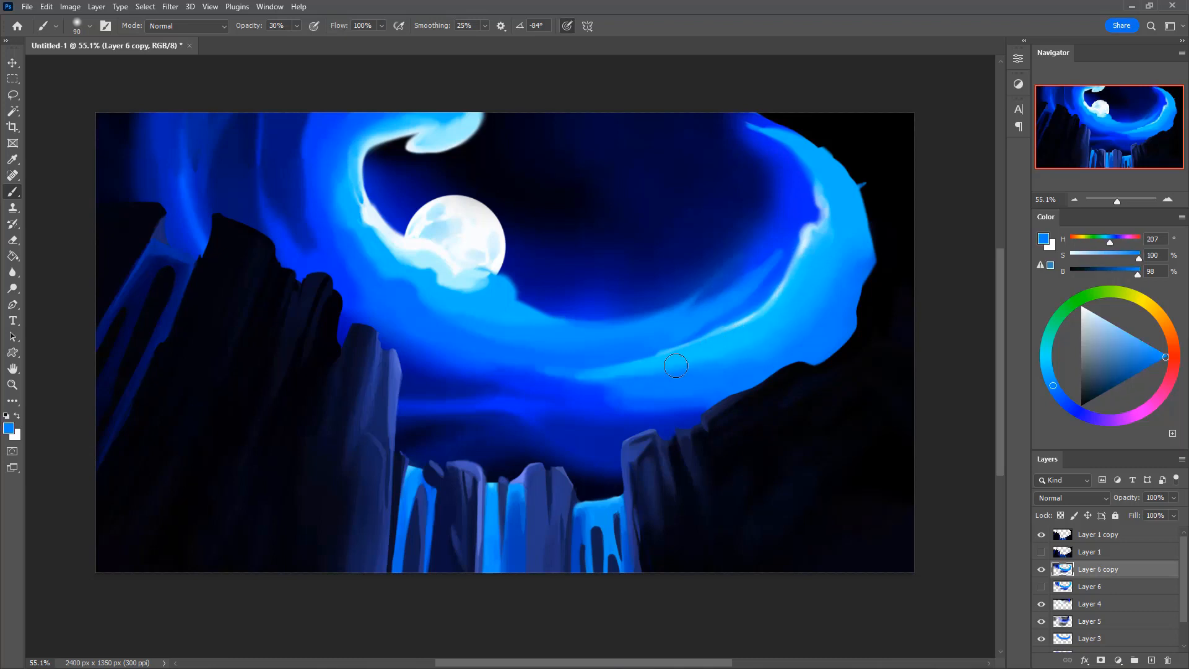
key("bracketright")
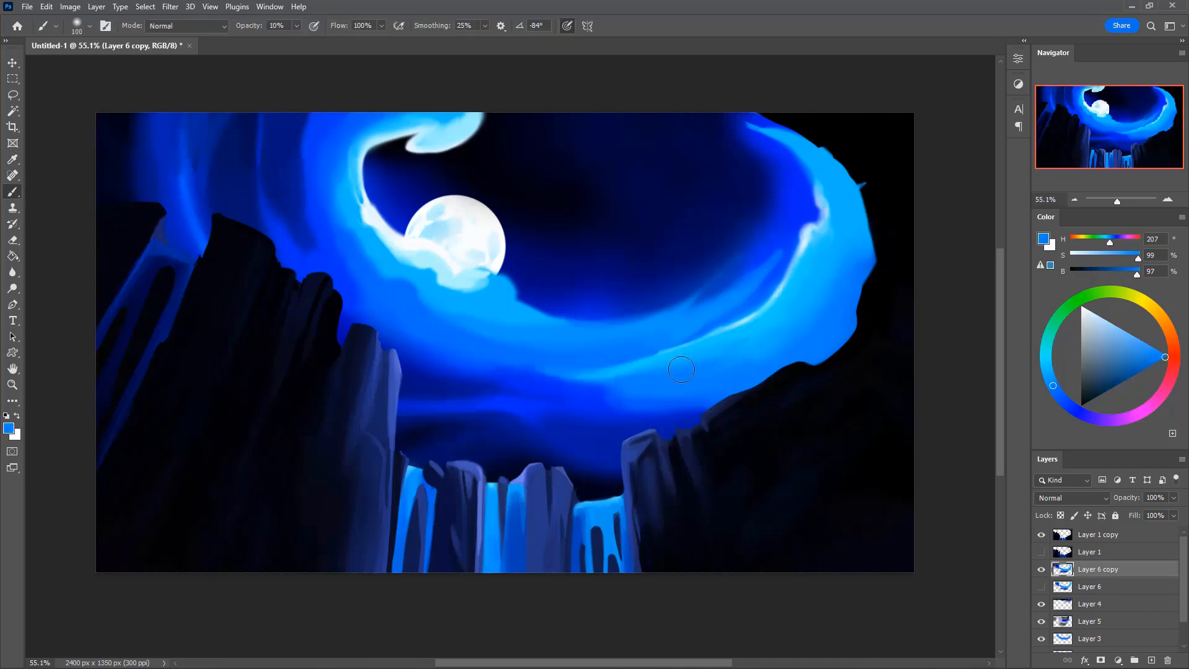
left_click(740, 334, "alt")
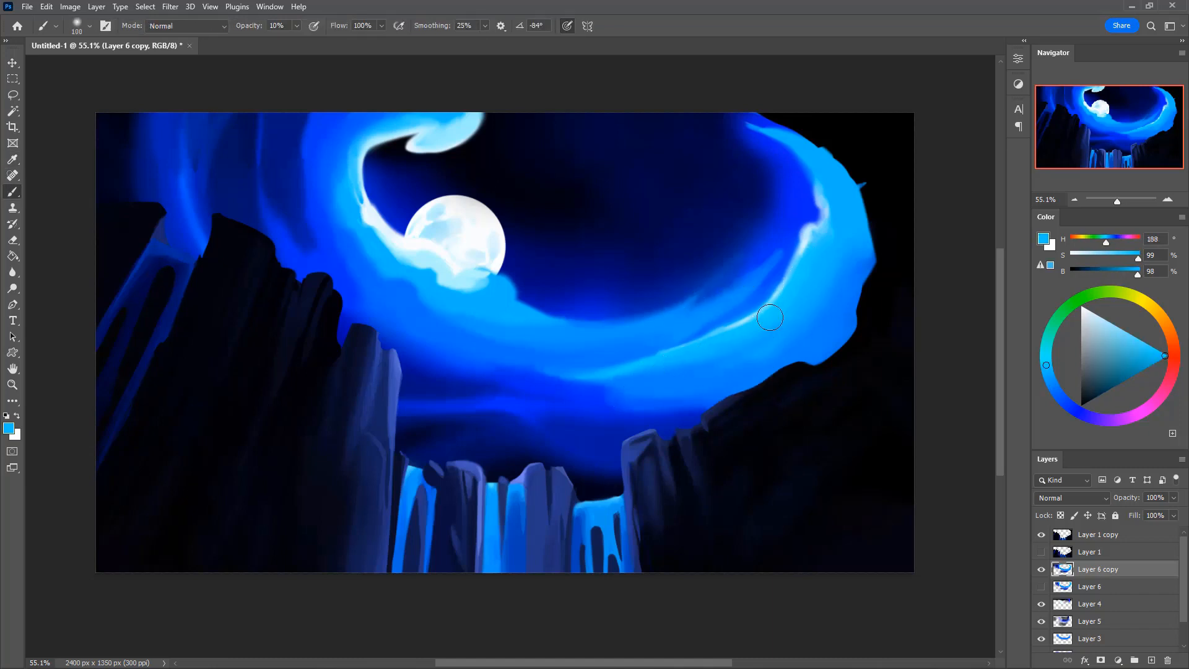
key("bracketleft")
left_click(684, 327, "alt")
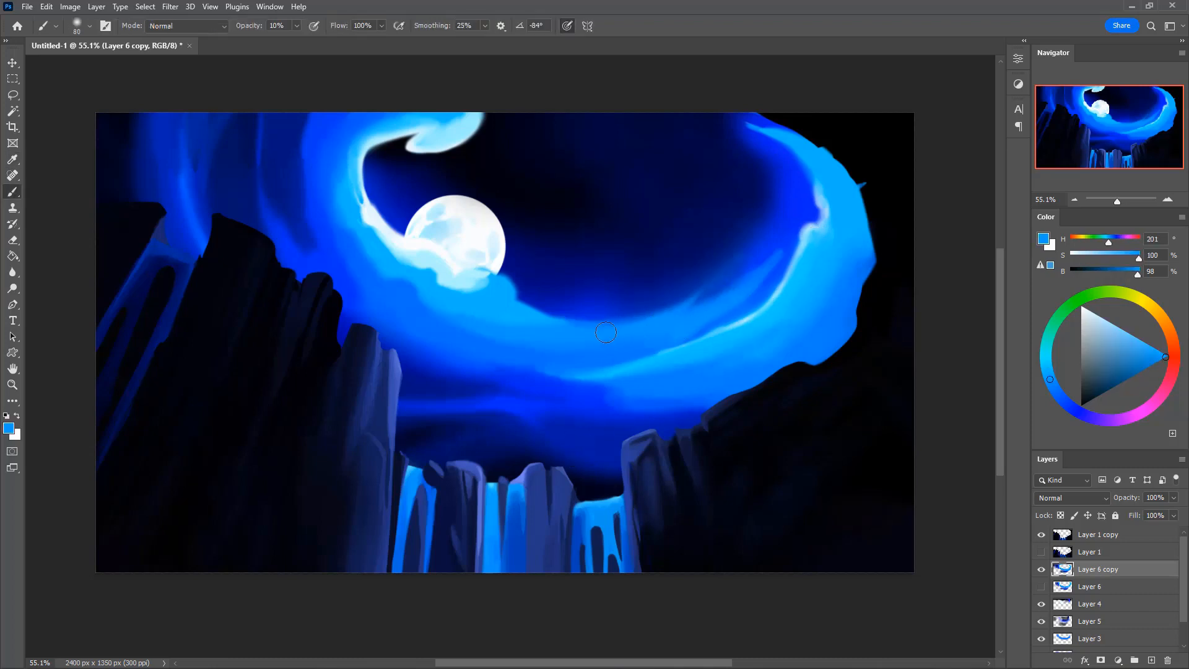
Define the swirl's inner edge below the moon with sampled light blue, using a 60 px brush at 30% opacity
left_click(565, 335, "alt")
key("bracketleft")
key("3")
left_click(643, 376, "alt")
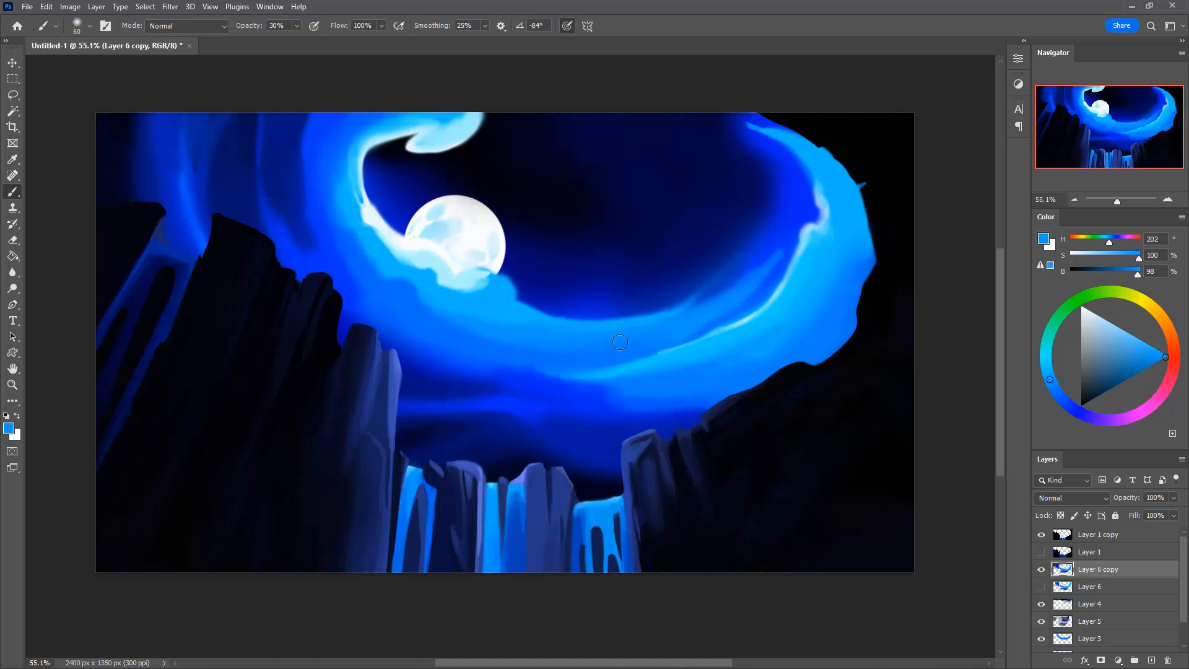
Paint dark navy strokes on Layer 4 across the sky inside the swirl with a 150 px brush
left_click(13, 64)
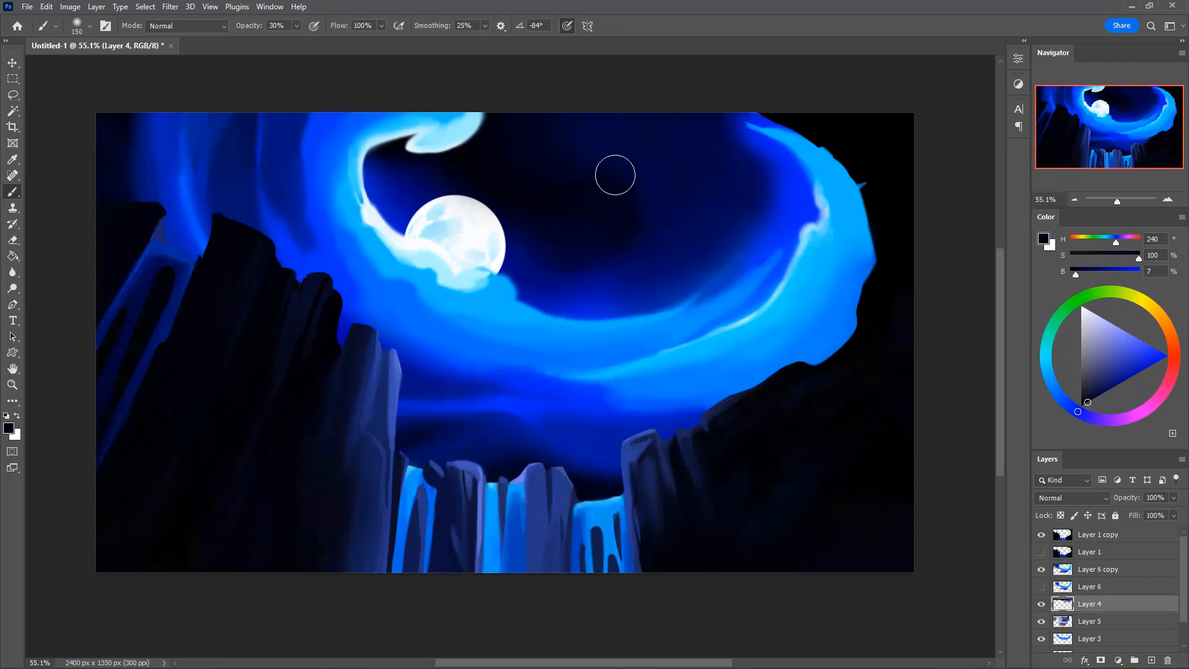
left_click_drag(616, 175, 558, 236)
mouse_move(624, 216)
left_mouse_down()
mouse_move(615, 236)
mouse_move(552, 269)
left_mouse_up()
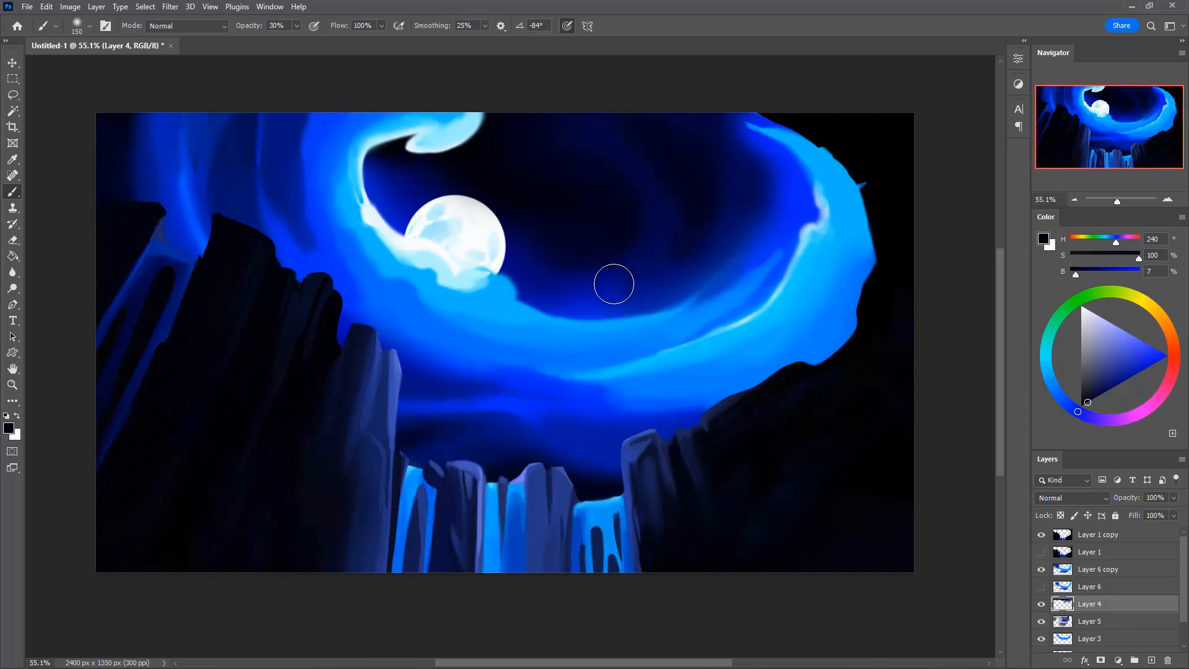
left_click(566, 299, "alt")
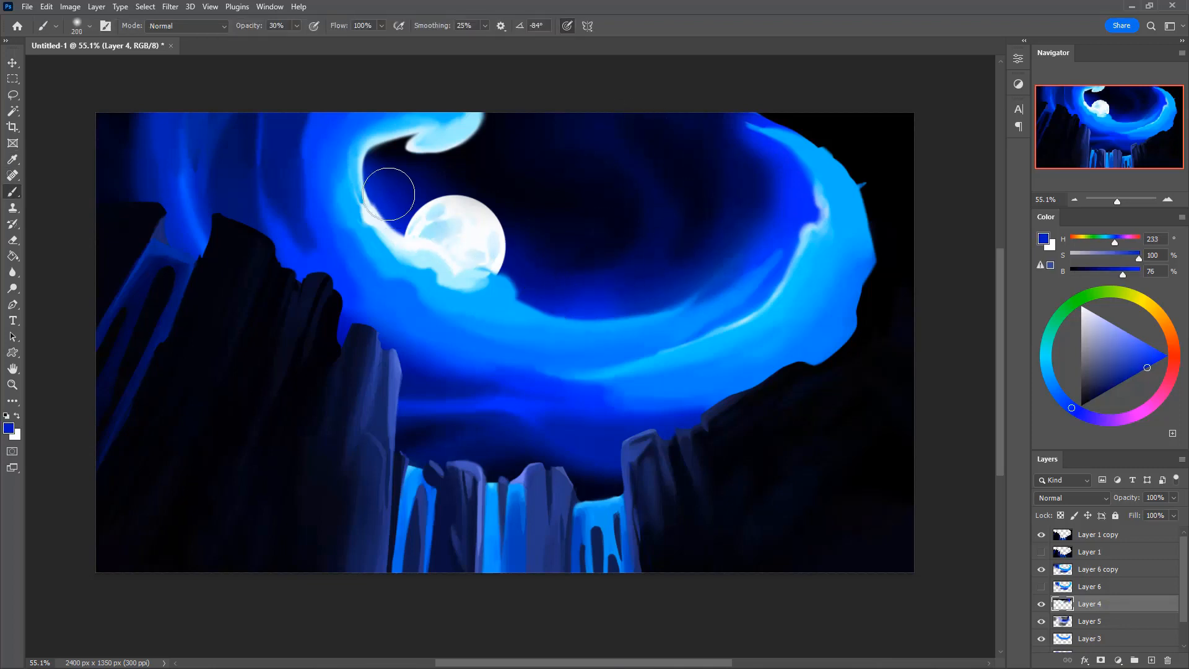
key("bracketright")
key("bracketright")
left_click_drag(492, 265, 503, 273)
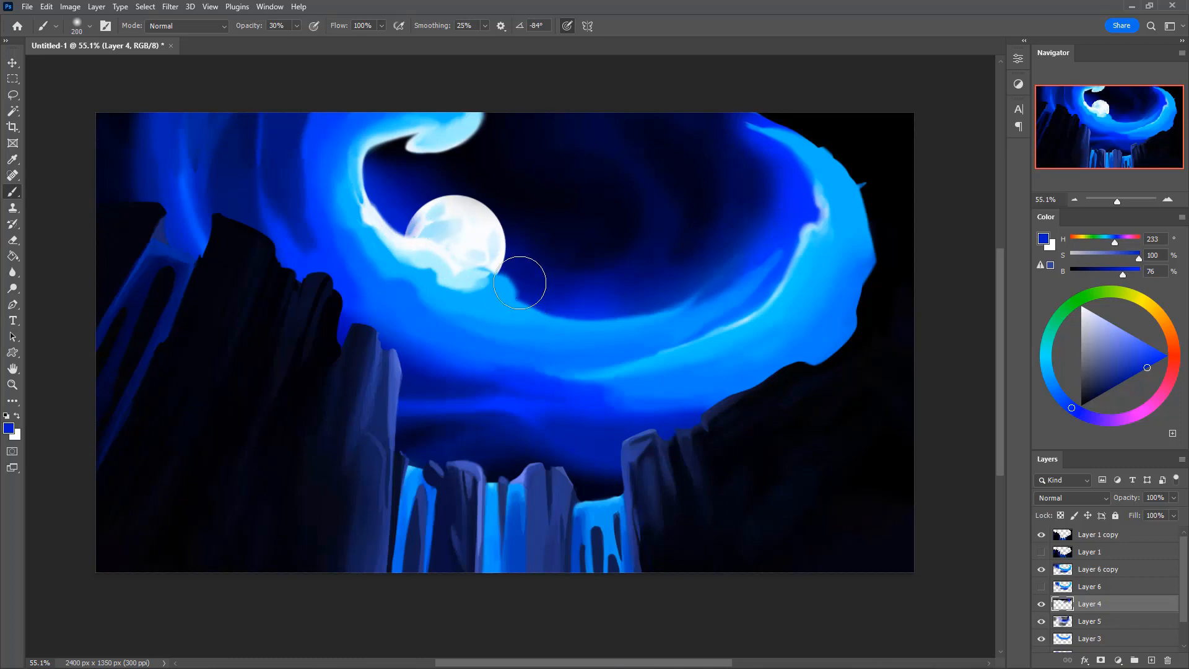
key("ctrl+z")
left_click(1044, 607)
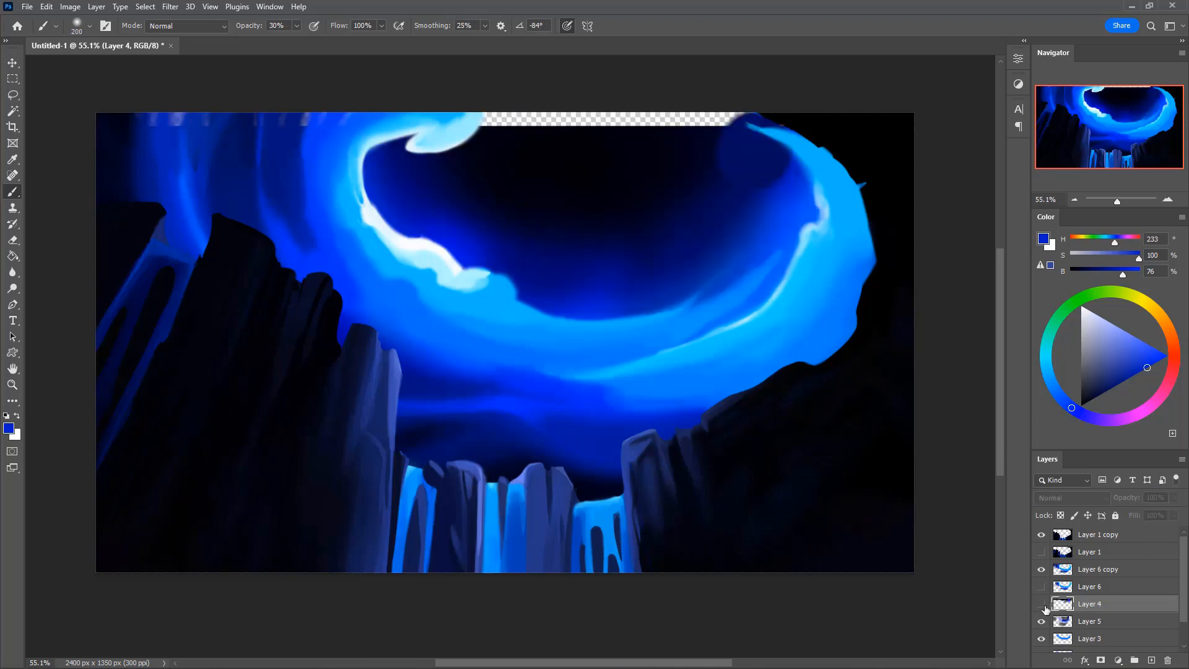
left_click(1043, 606)
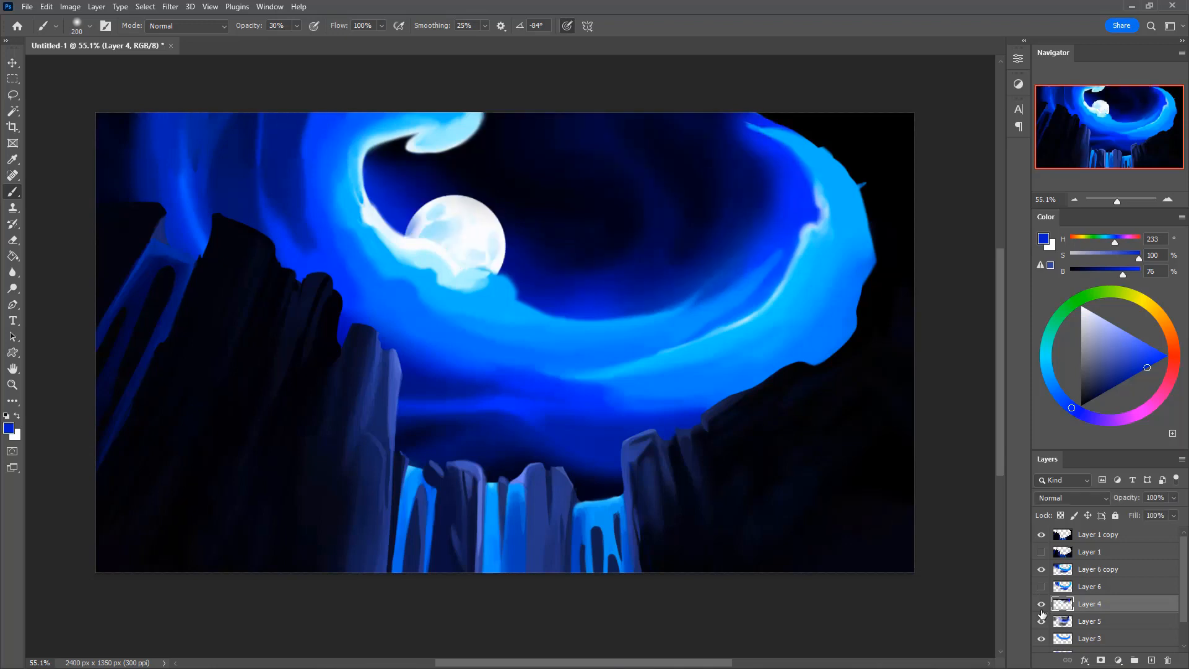
left_click(1042, 607)
left_click(1042, 607)
On Layer 5, paint a soft sampled-blue glow around the moon with a 300 px brush at 30% opacity
left_click(1089, 627)
left_click(589, 300, "alt")
key("bracketright")
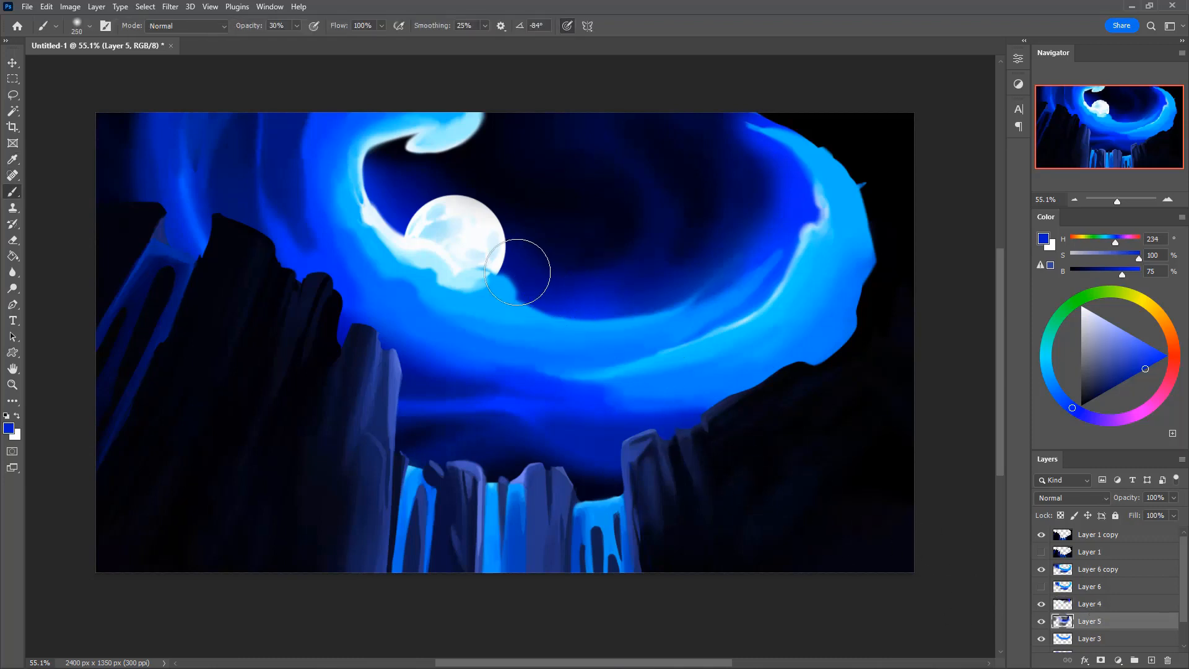
key("bracketright")
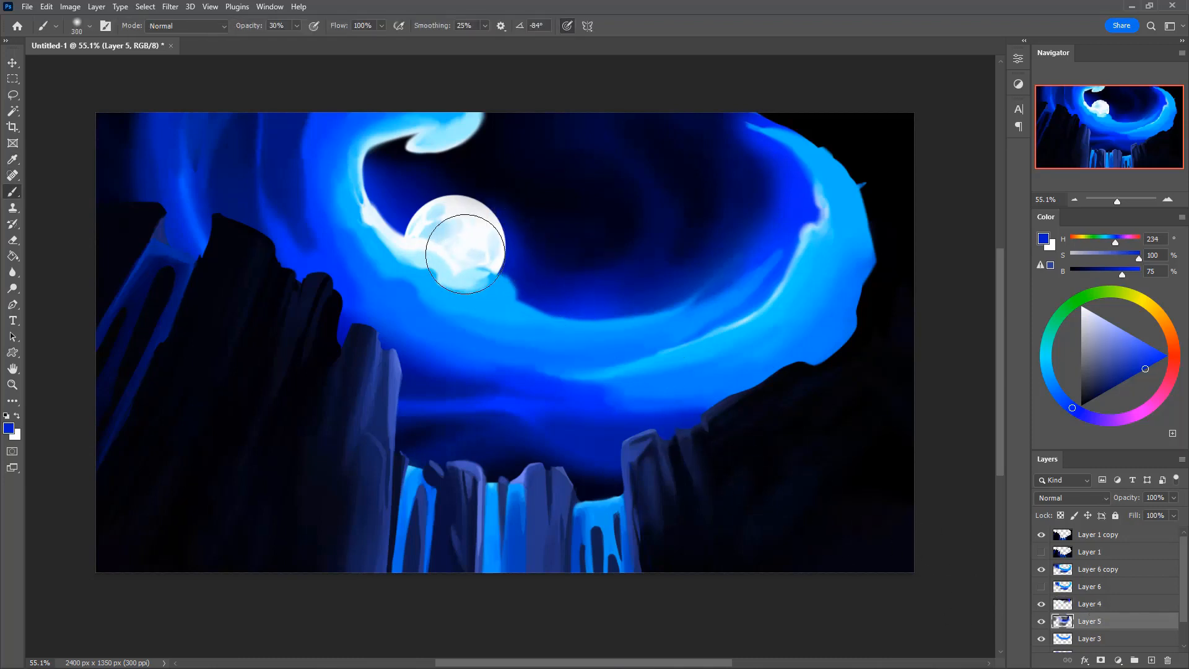
left_click_drag(419, 218, 415, 204)
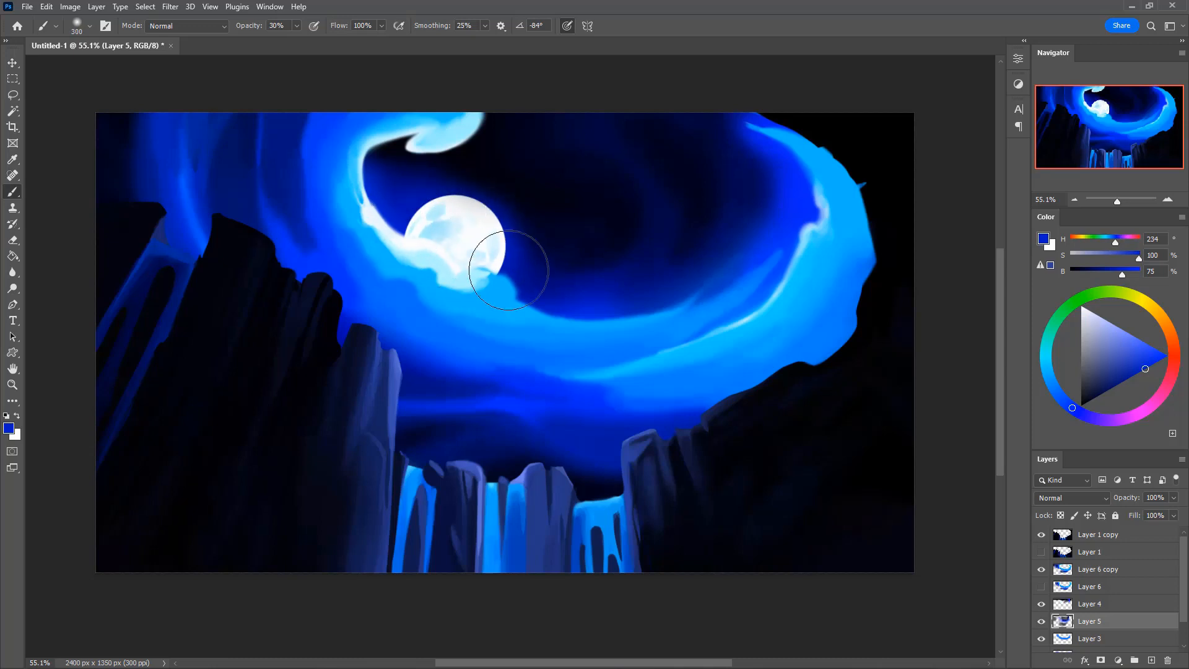
key("ctrl+z")
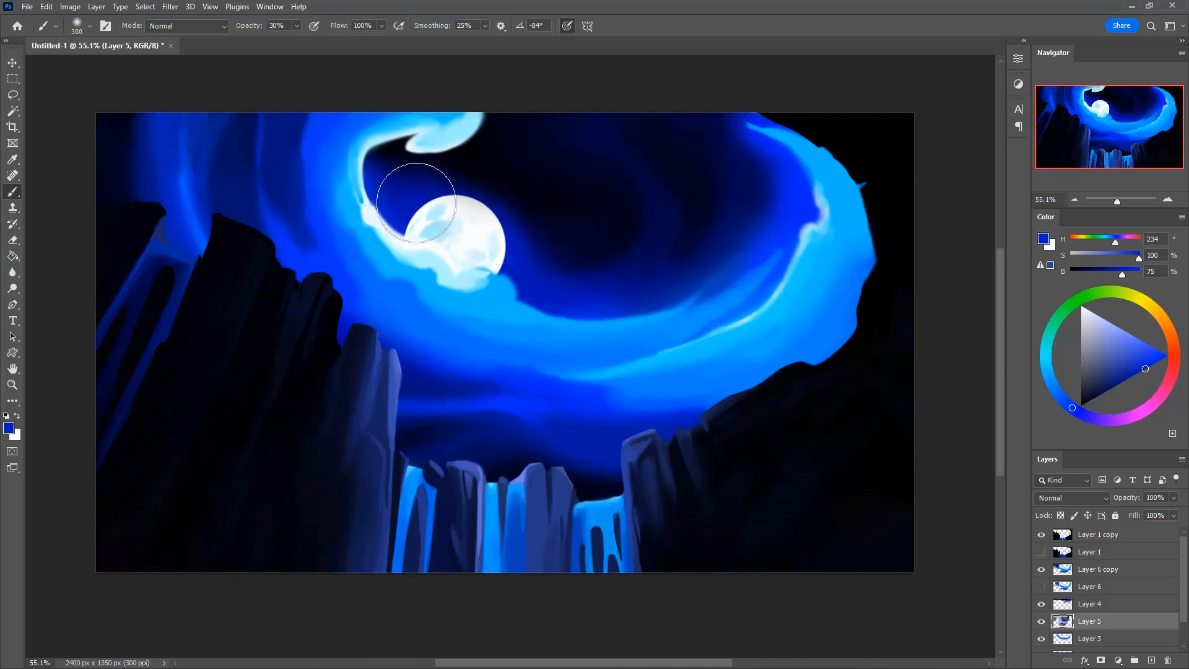
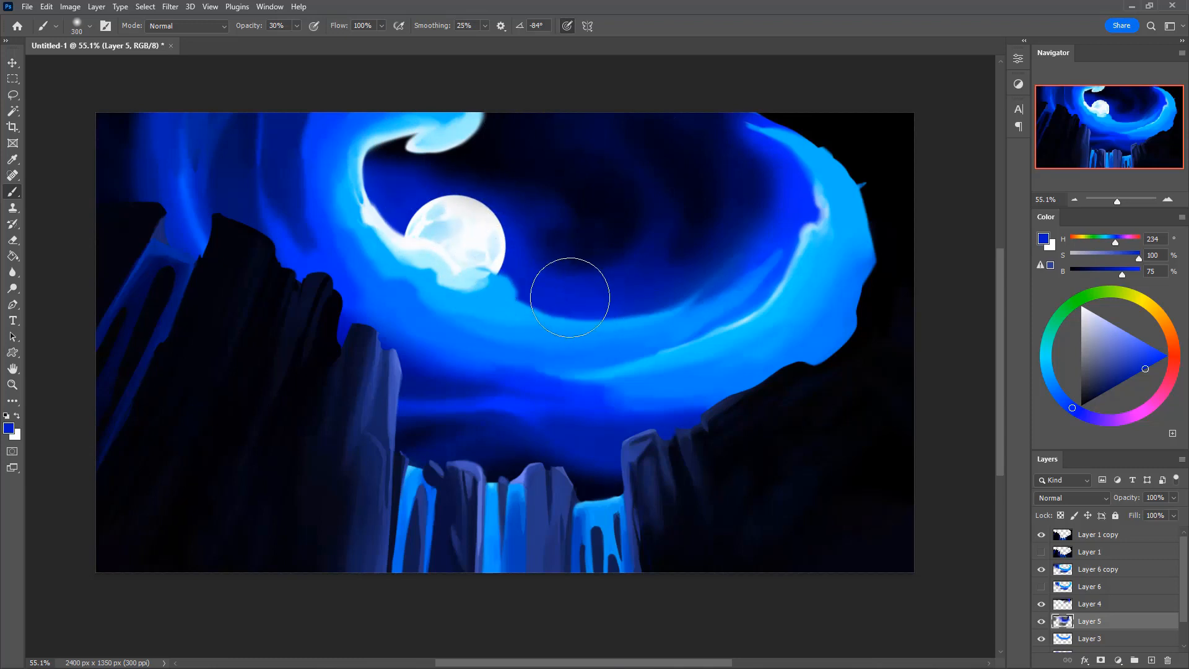
On Layer 4, brush a sampled deep blue over the sky just above the swirl's lower band
left_click(1091, 602)
left_click(611, 288, "alt")
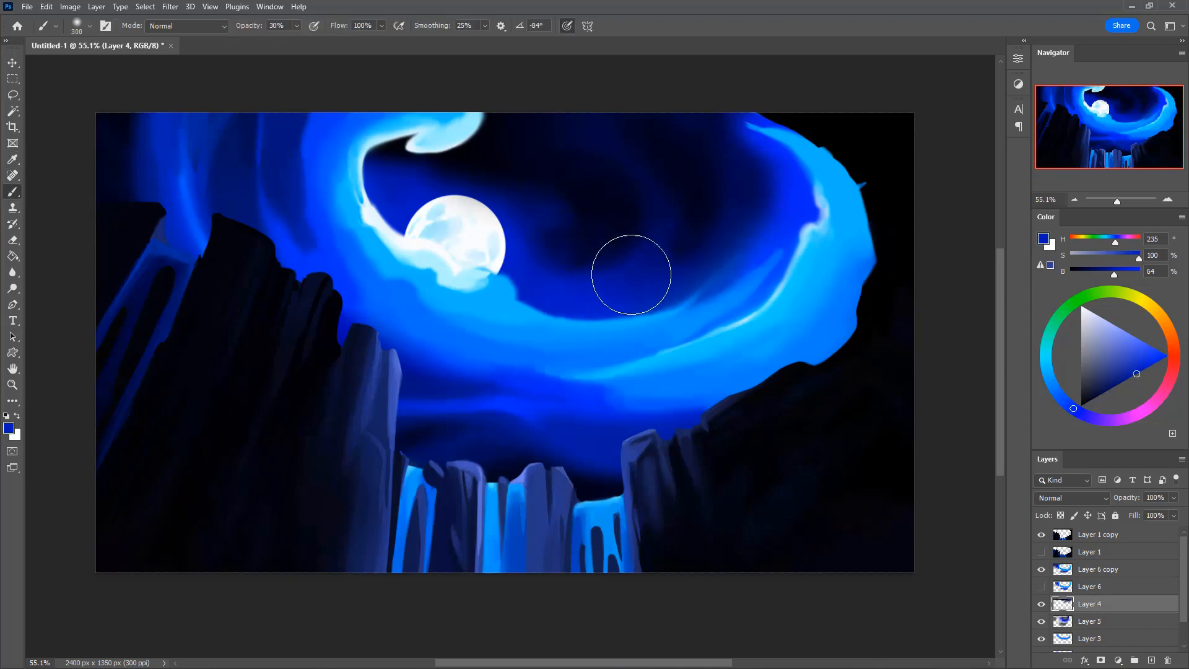
mouse_move(638, 247)
left_mouse_down()
mouse_move(589, 266)
mouse_move(682, 208)
mouse_move(615, 227)
mouse_move(656, 272)
left_mouse_up()
Darken the sky inside the swirl with sampled dark navy, reducing the brush to 200 px near the far arm
left_click(566, 156, "alt")
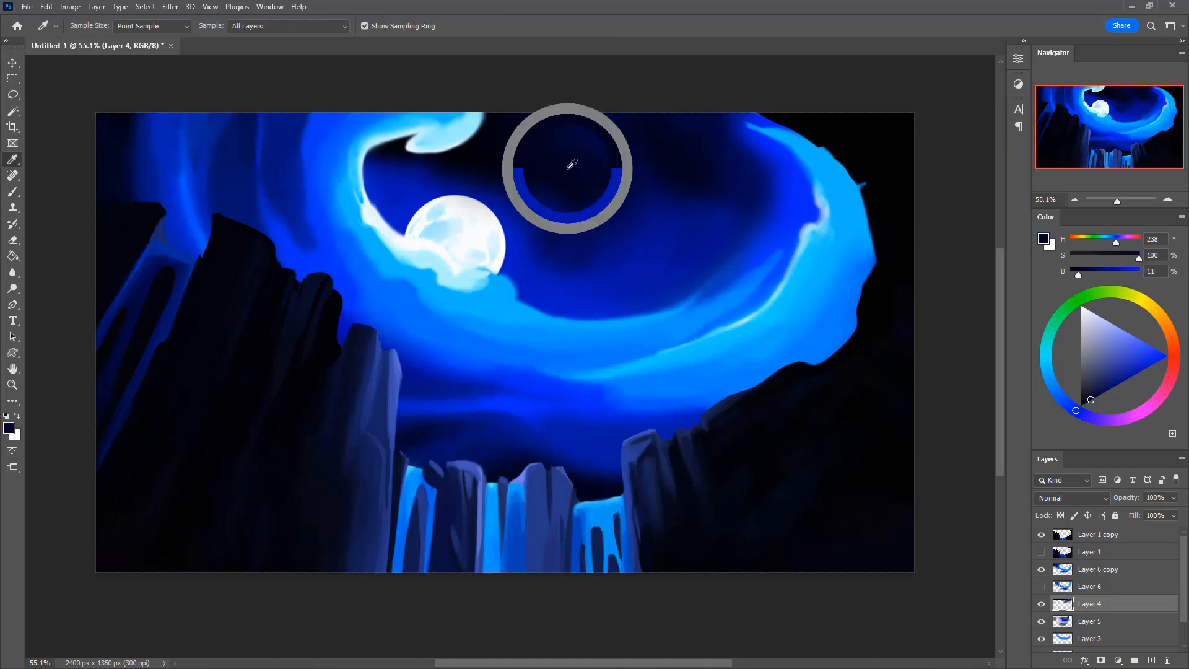
mouse_move(575, 235)
left_mouse_down()
mouse_move(627, 258)
mouse_move(601, 228)
mouse_move(605, 243)
mouse_move(635, 229)
mouse_move(542, 180)
left_mouse_up()
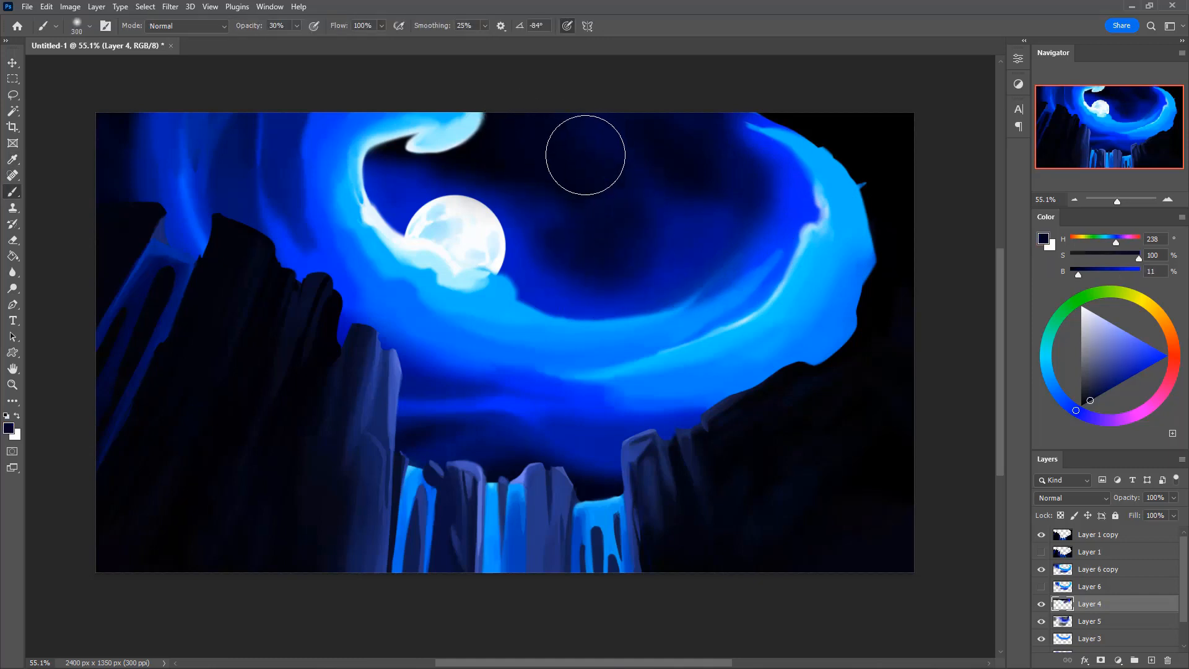
key("bracketleft")
key("bracketleft")
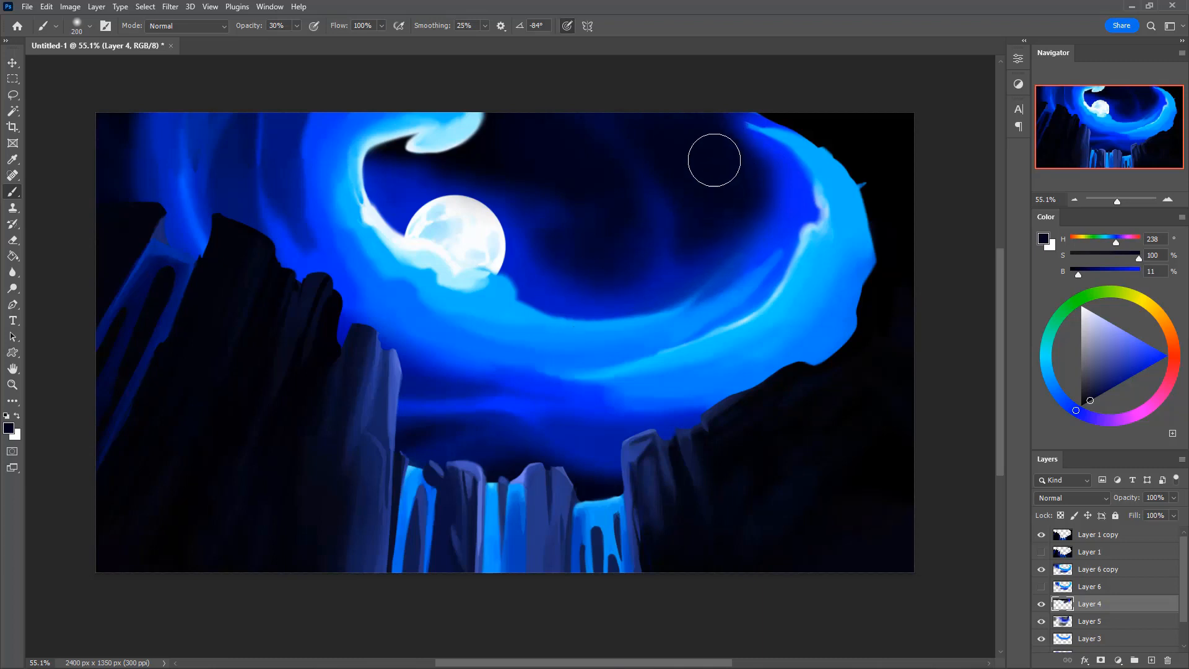
left_click_drag(757, 165, 759, 217)
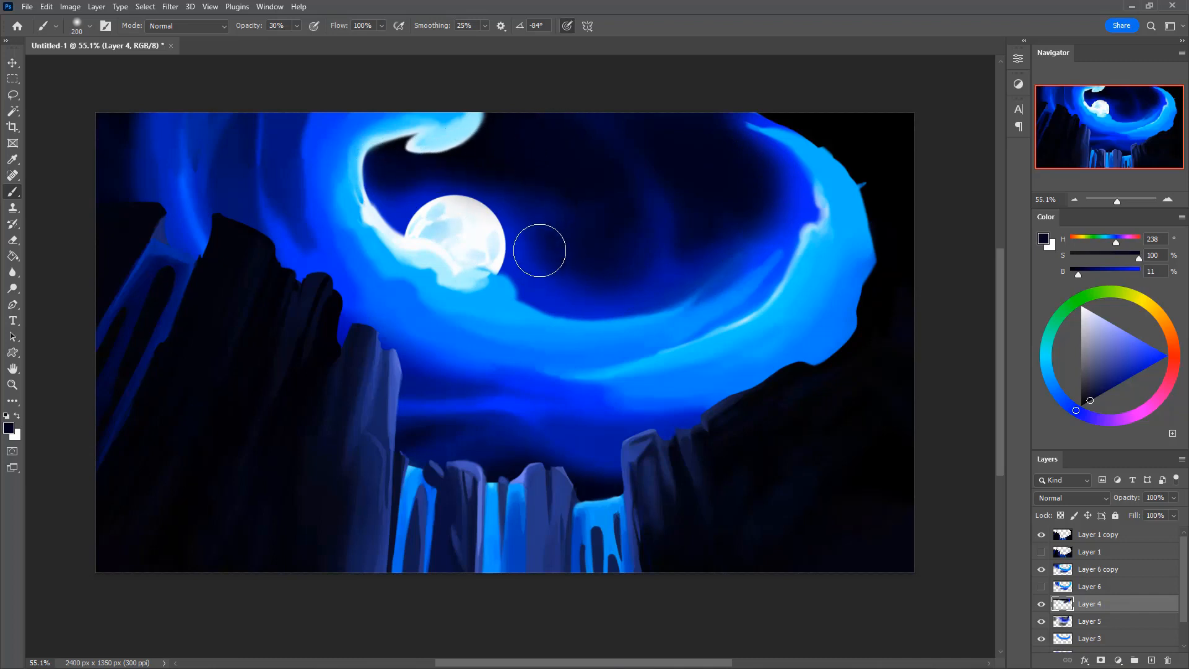
mouse_move(539, 247)
left_mouse_down()
mouse_move(553, 280)
mouse_move(599, 295)
mouse_move(571, 260)
mouse_move(569, 279)
mouse_move(620, 230)
mouse_move(650, 275)
mouse_move(612, 262)
mouse_move(625, 188)
mouse_move(605, 283)
left_mouse_up()
Touch up the sky inside the swirl with dark navy and a sampled deep blue, using a 150 to 175 px brush
key("bracketleft")
key("bracketleft")
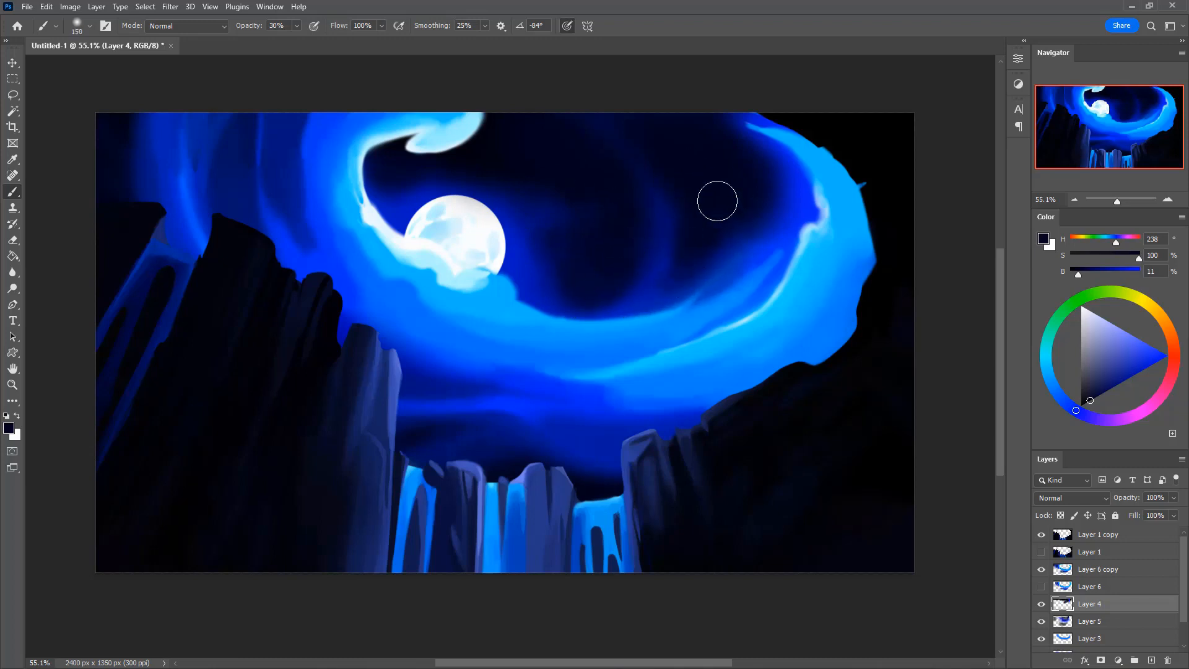
key("bracketright")
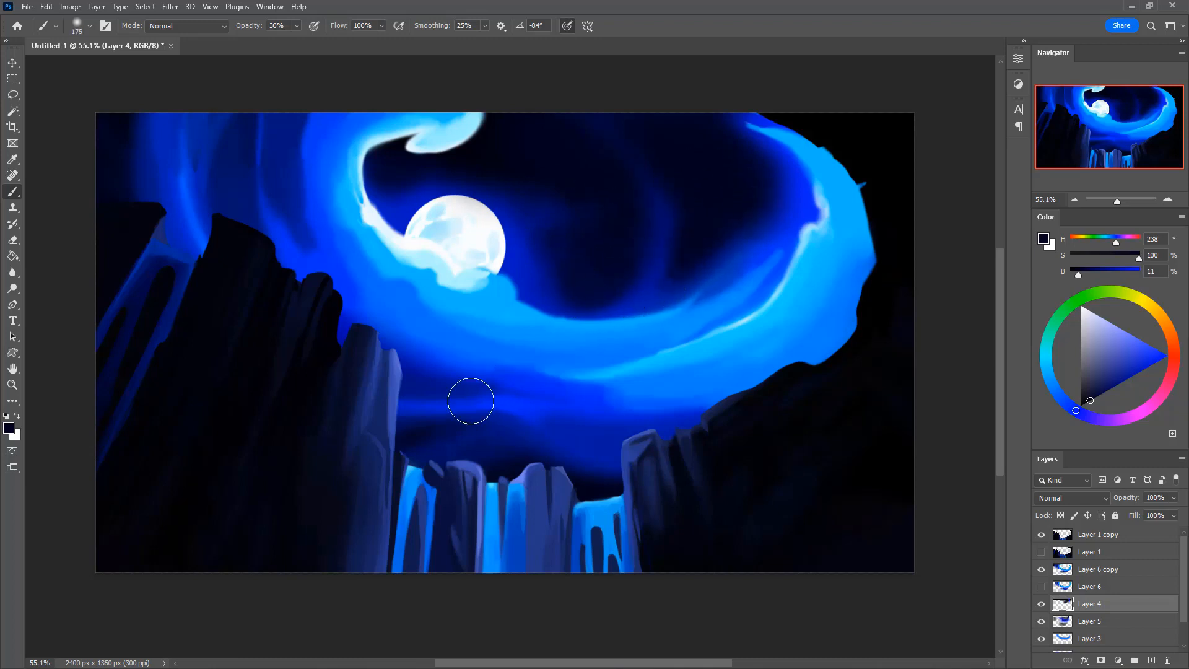
key("bracketleft")
left_click(656, 257, "alt")
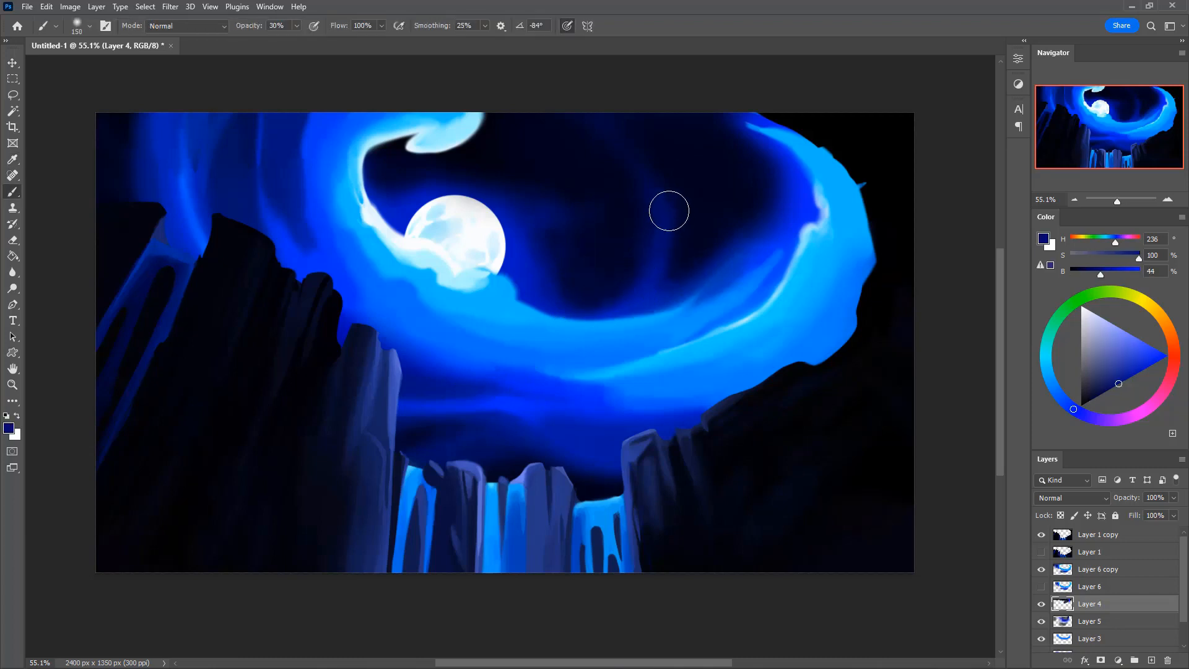
key("bracketright")
Brush a sampled medium blue over the enclosed sky near the swirl's lower and far inner edges, enlarging the brush from 250 to 500 px
left_click(787, 211, "alt")
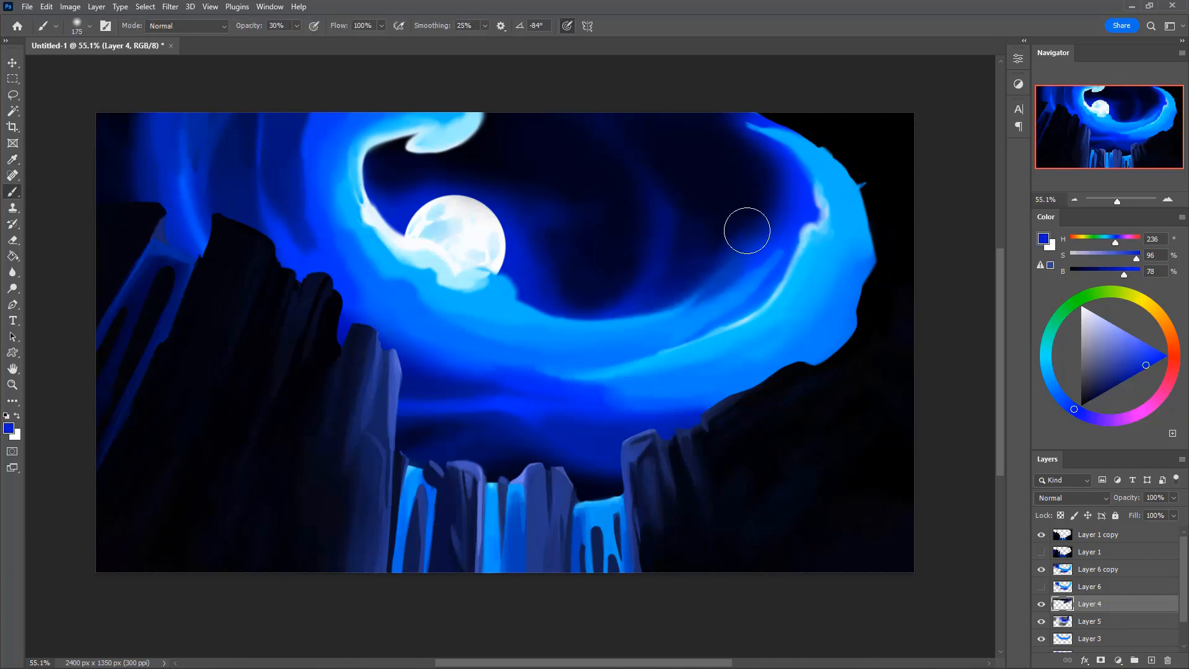
mouse_move(657, 280)
left_mouse_down()
mouse_move(675, 268)
mouse_move(685, 183)
mouse_move(604, 117)
left_mouse_up()
key("ctrl+z")
key("bracketright")
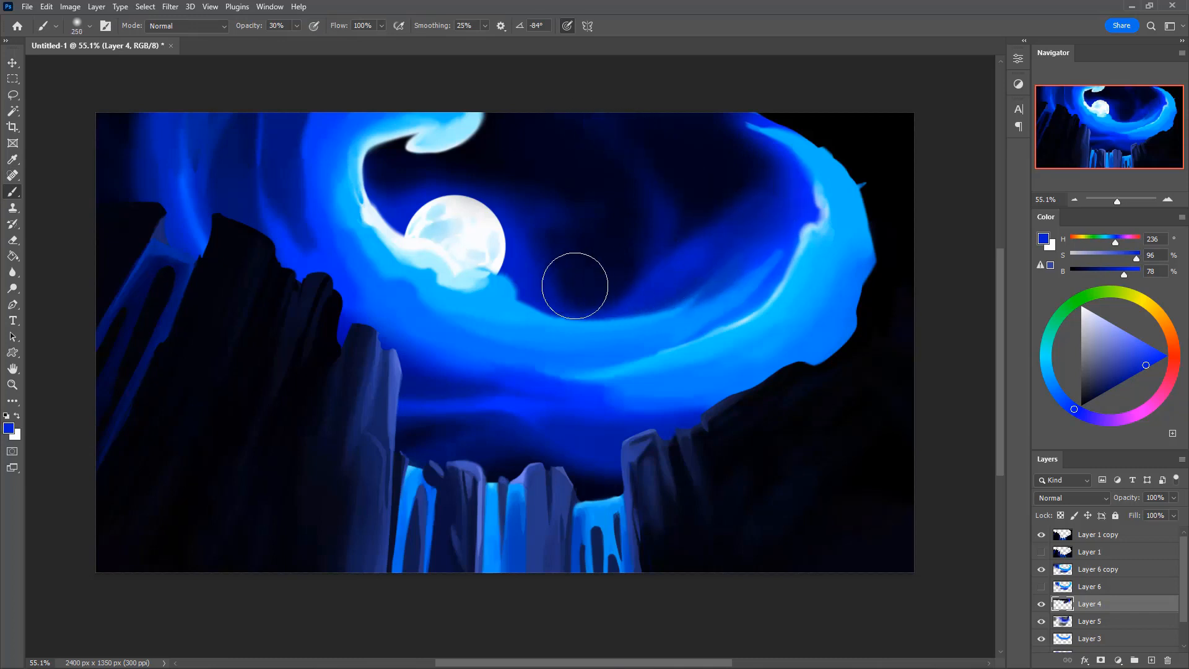
key("bracketright")
key("bracketright")
left_click(643, 284)
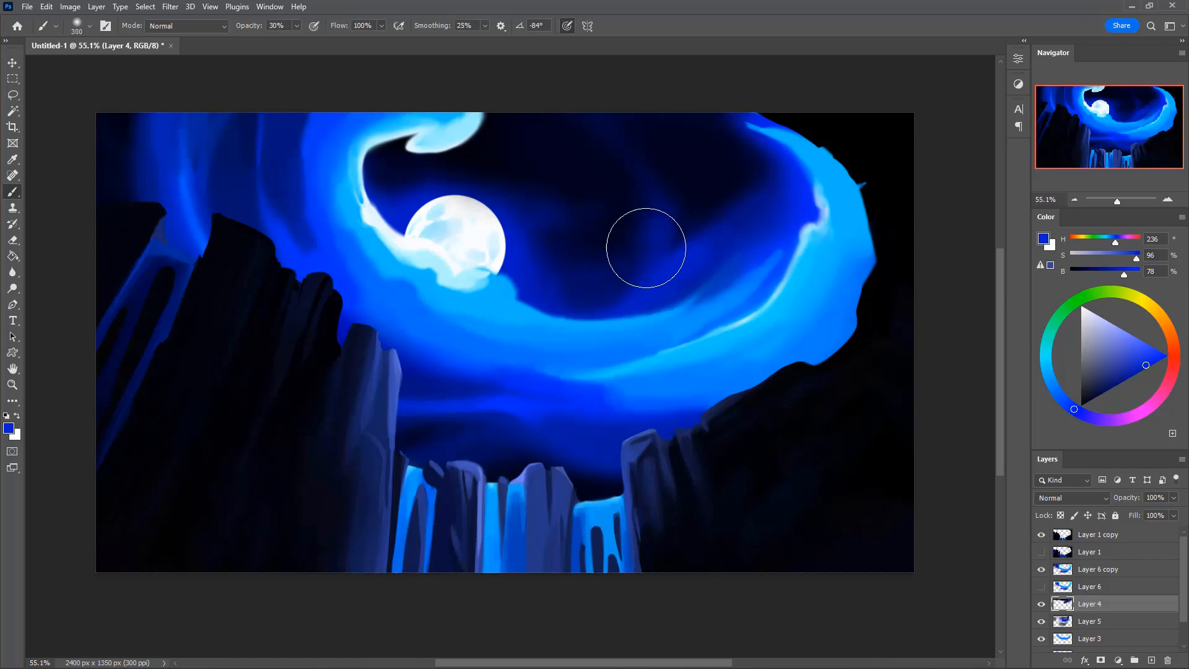
key("bracketright")
key("bracketright")
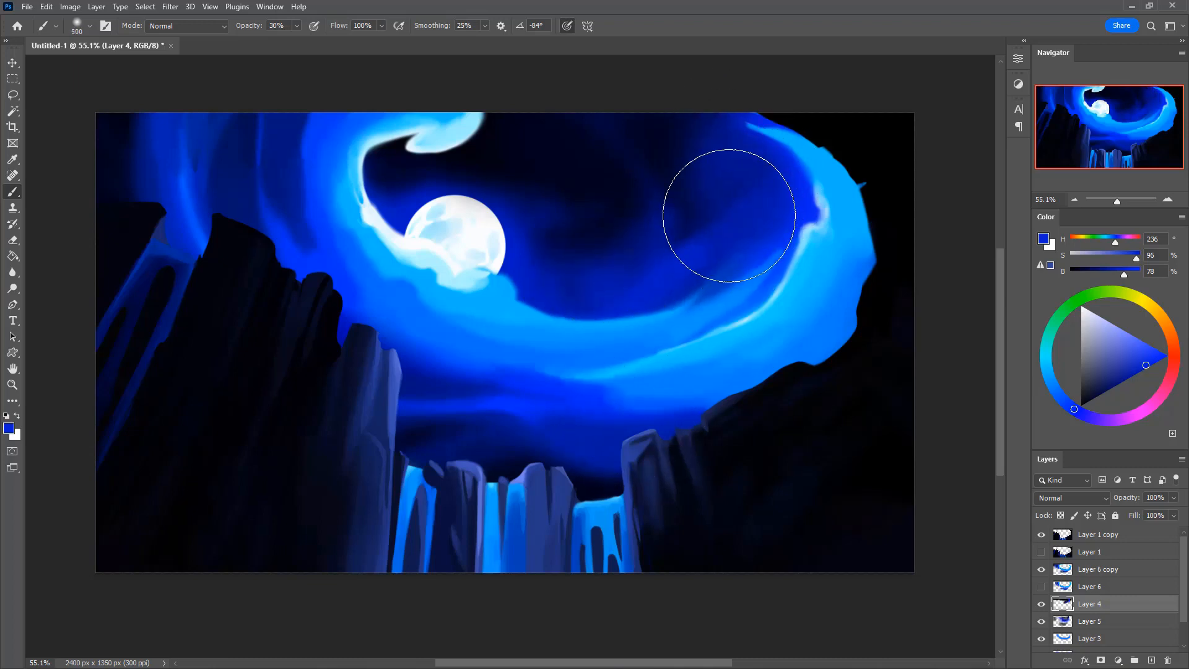
Tint the dark sky pocket between the moon and the curled cloud tip with the medium blue, using 300 px and 175 px brushes
key("bracketleft")
key("bracketleft")
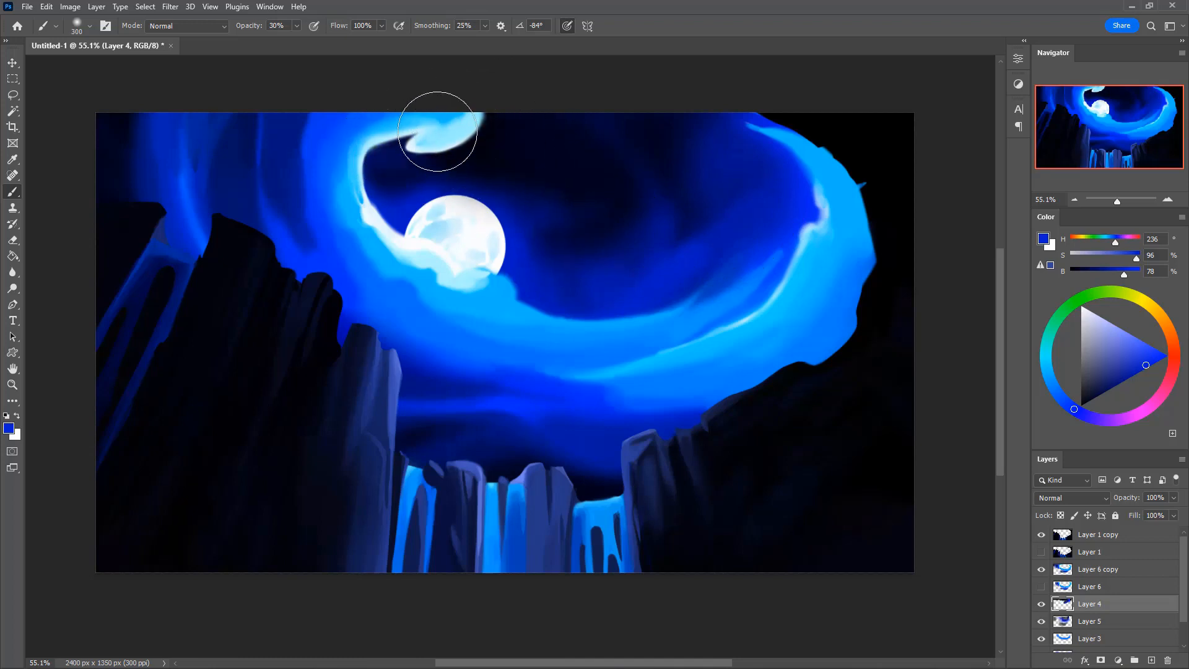
left_click_drag(388, 144, 371, 163)
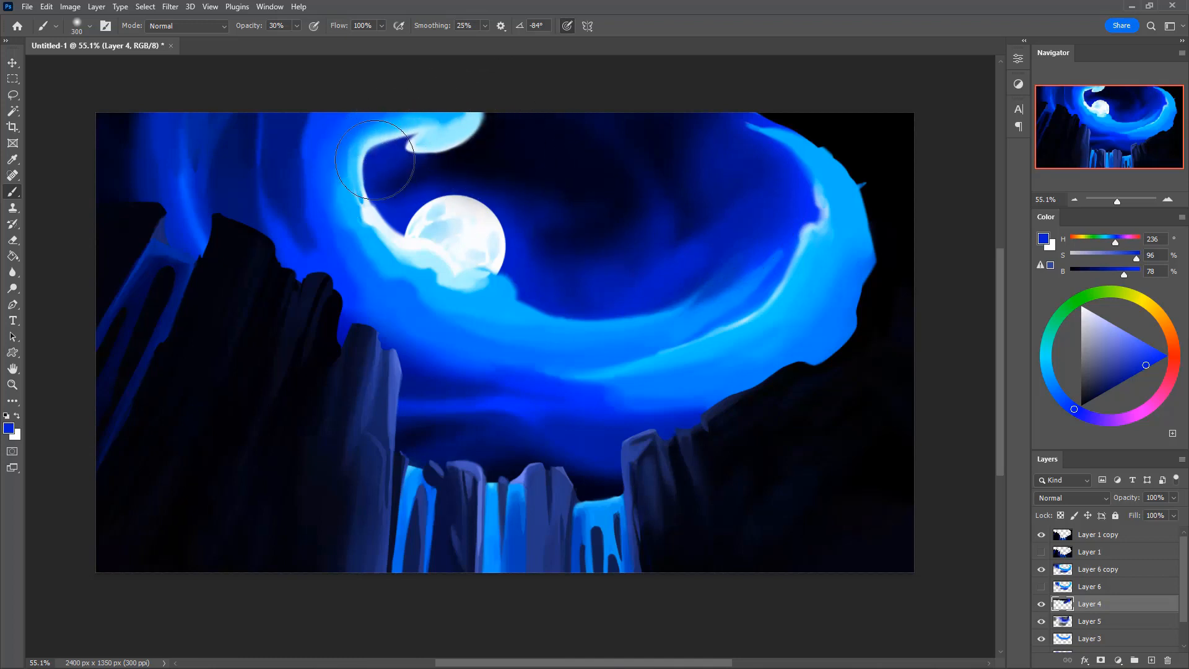
key("bracketleft")
key("bracketleft")
key("bracketleft")
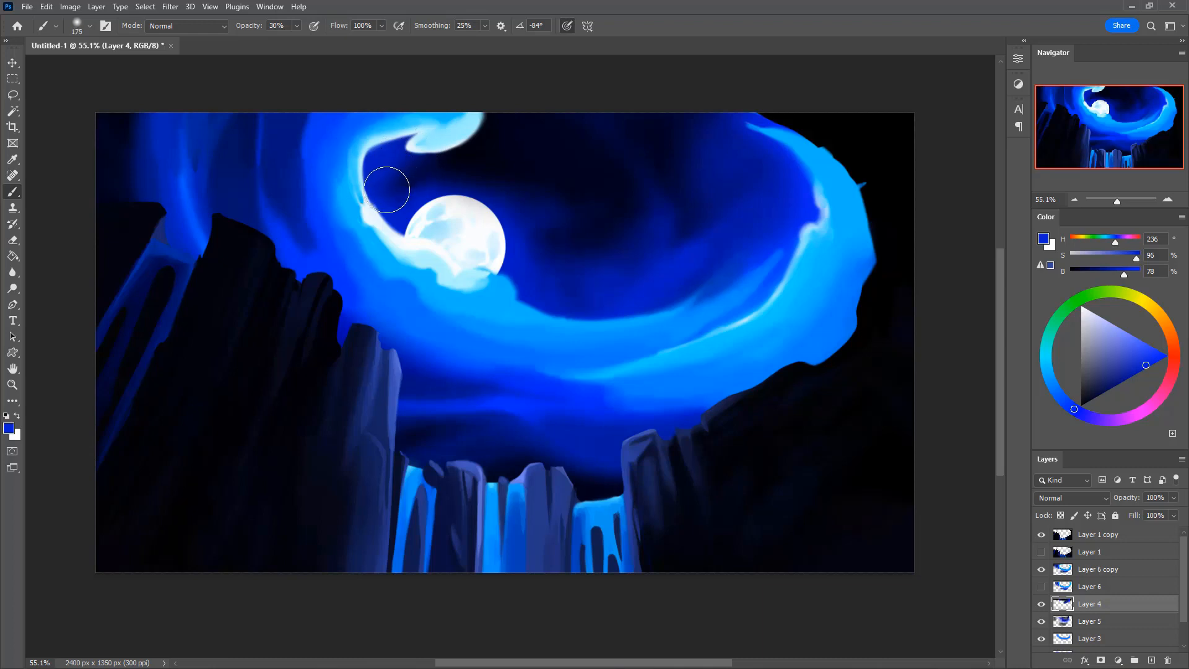
mouse_move(385, 186)
left_mouse_down()
mouse_move(401, 142)
mouse_move(433, 165)
left_mouse_up()
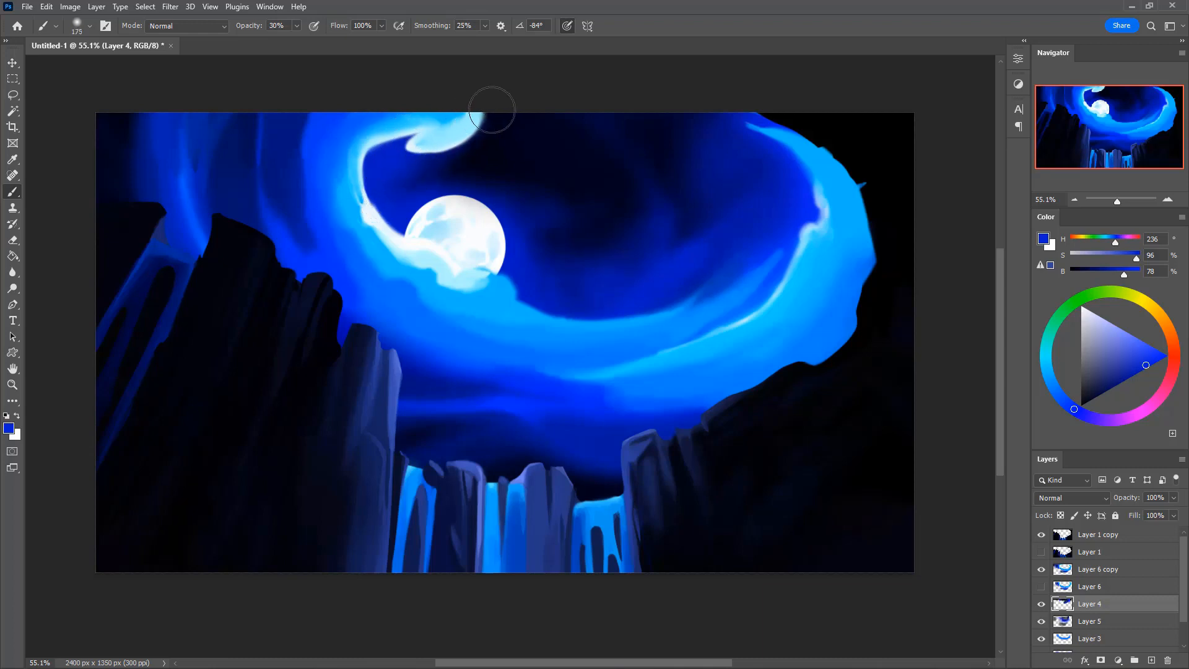
Set the colour to fully saturated blue at 100% brightness and brush along the swirl's lower inner edge, reducing the brush from 250 to 150 px
key("bracketright")
key("bracketright")
left_click(1168, 357)
left_click(1171, 356)
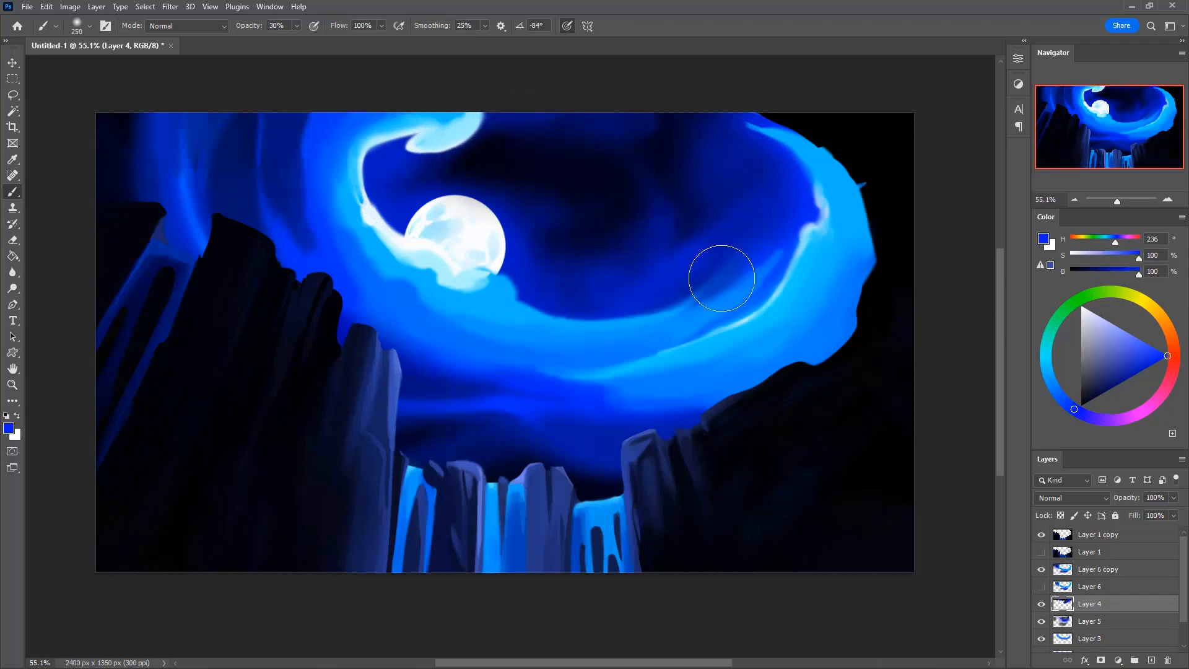
left_click_drag(723, 279, 667, 264)
key("bracketleft")
key("bracketleft")
key("bracketleft")
mouse_move(652, 282)
left_mouse_down()
mouse_move(720, 225)
mouse_move(625, 288)
mouse_move(549, 305)
left_mouse_up()
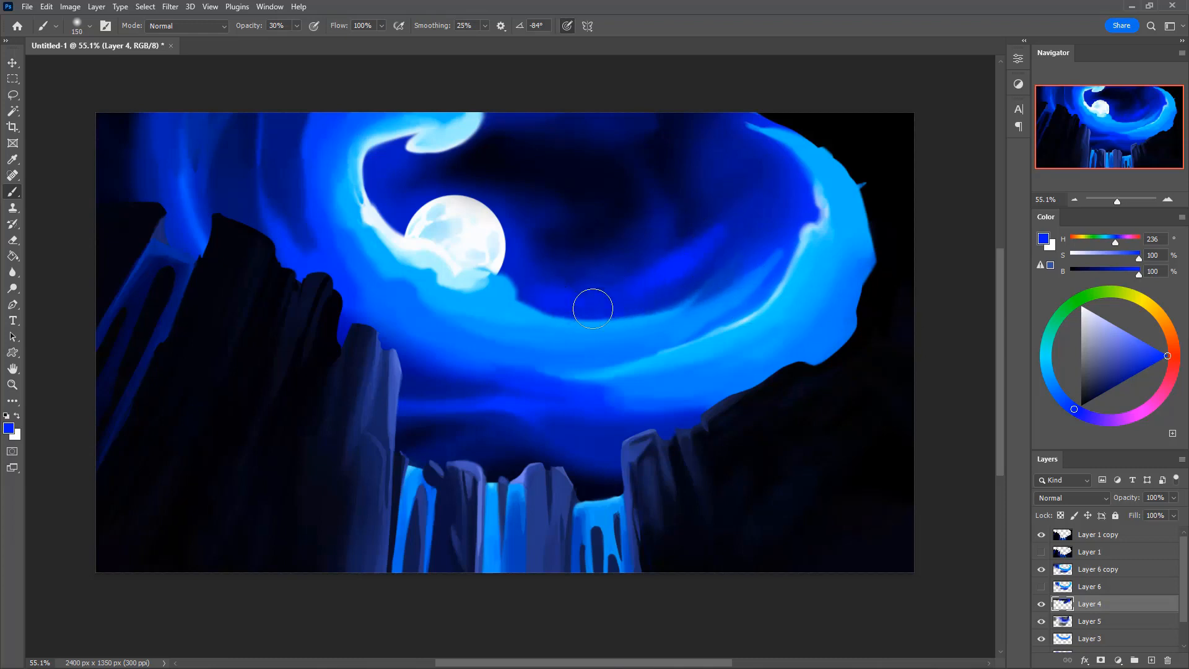
Extend the bright blue toward the swirl's far arm and add a streak rising into the middle of the enclosed sky at 150 px
left_click_drag(671, 276, 734, 224)
key("bracketright")
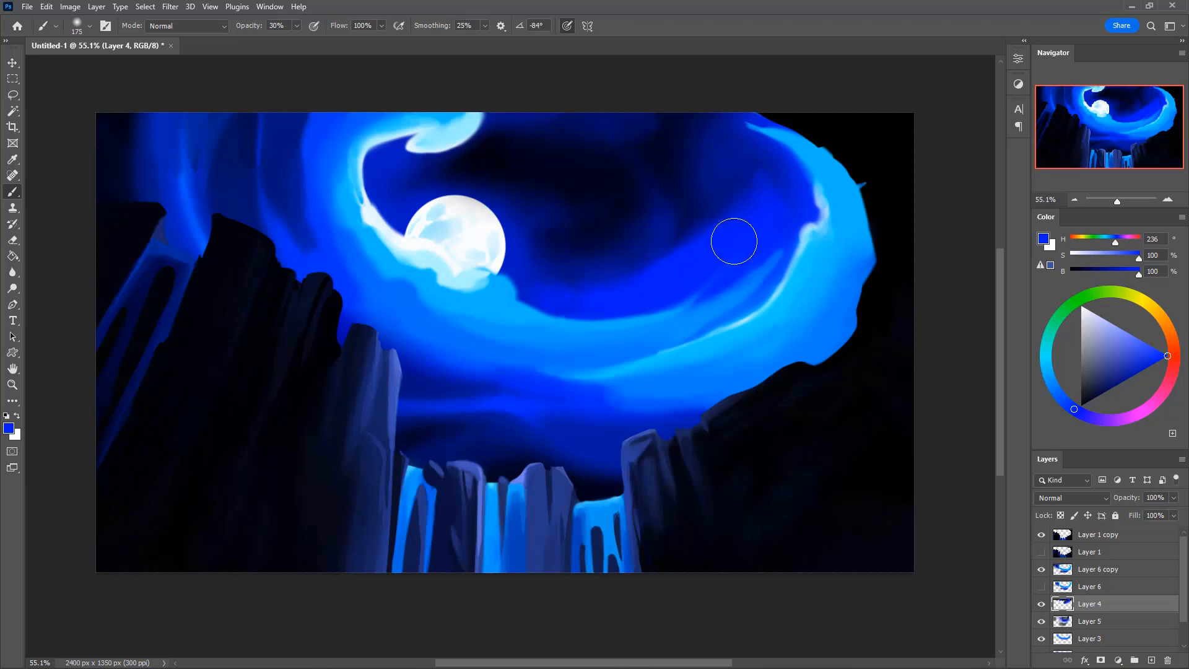
key("bracketleft")
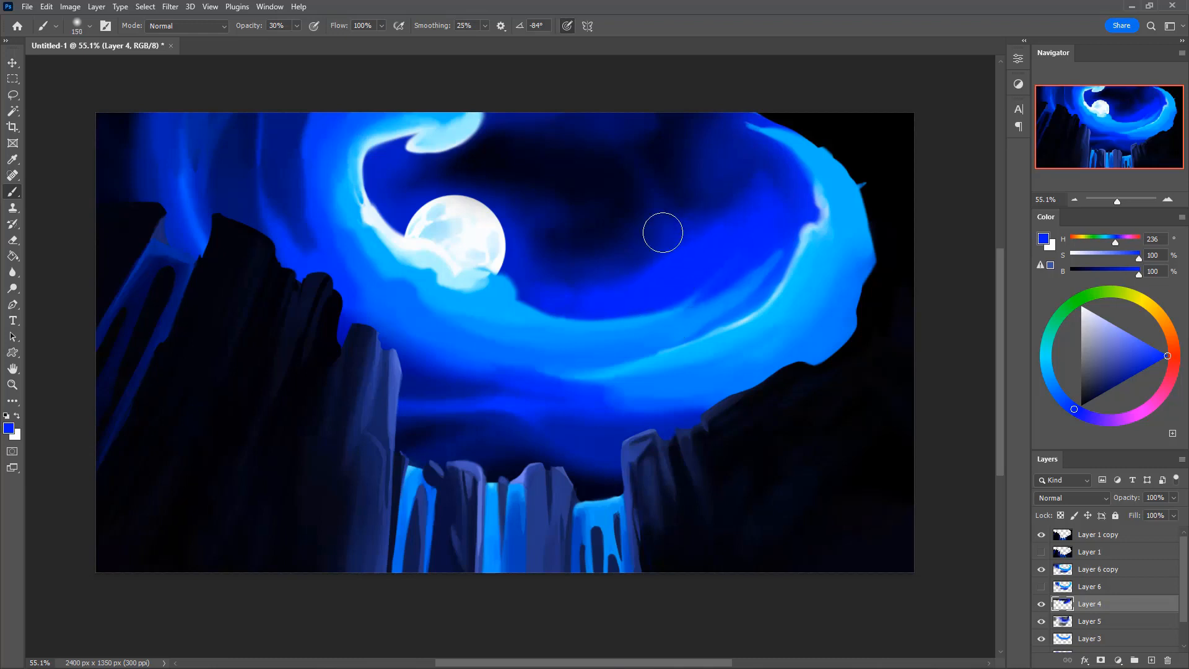
left_click_drag(672, 214, 641, 167)
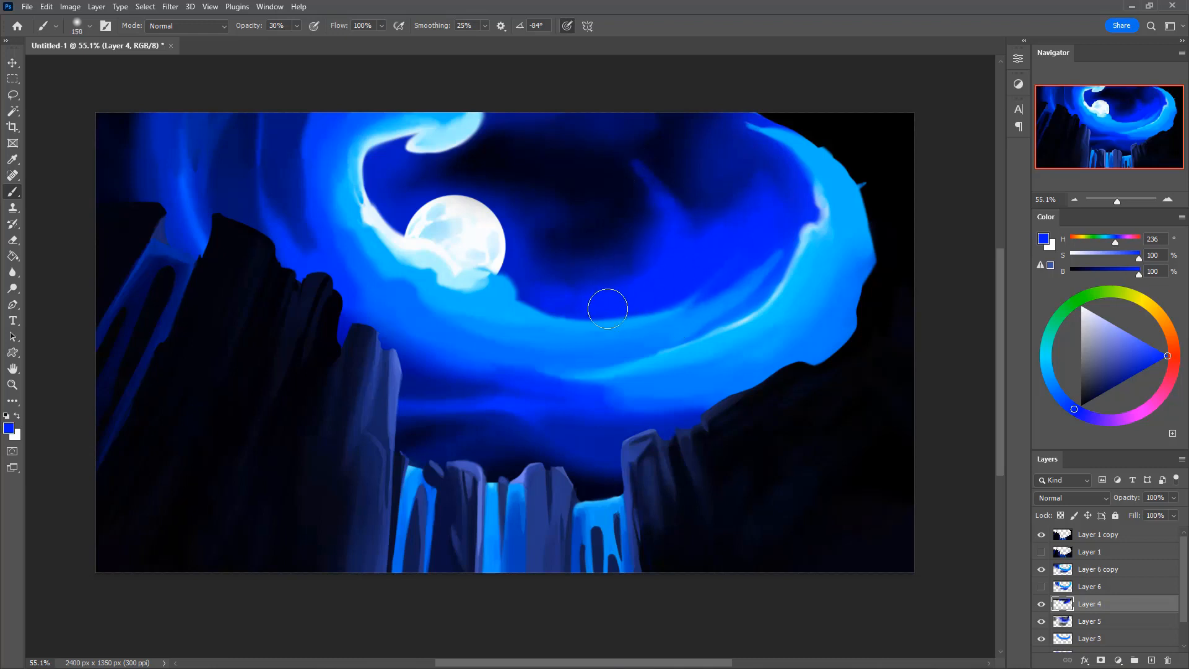
left_click_drag(685, 269, 727, 242)
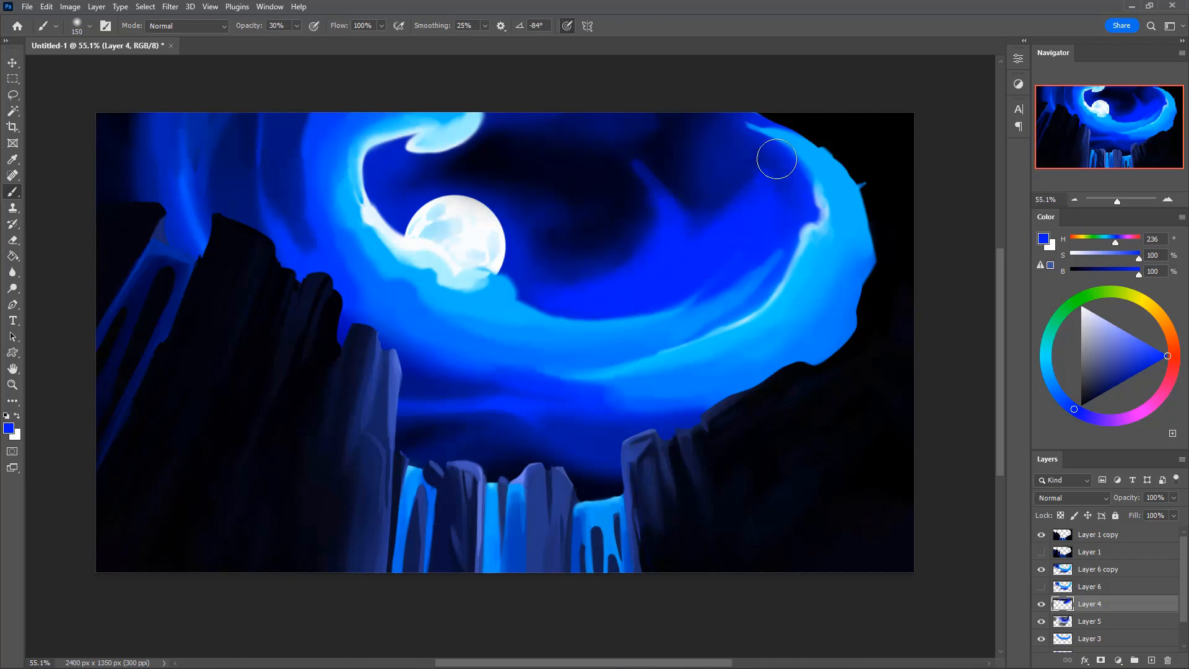
Tone down the bright blue patch and its rising streak with a sampled deep blue, and darken the sky above with another sampled colour
left_click(610, 259, "alt")
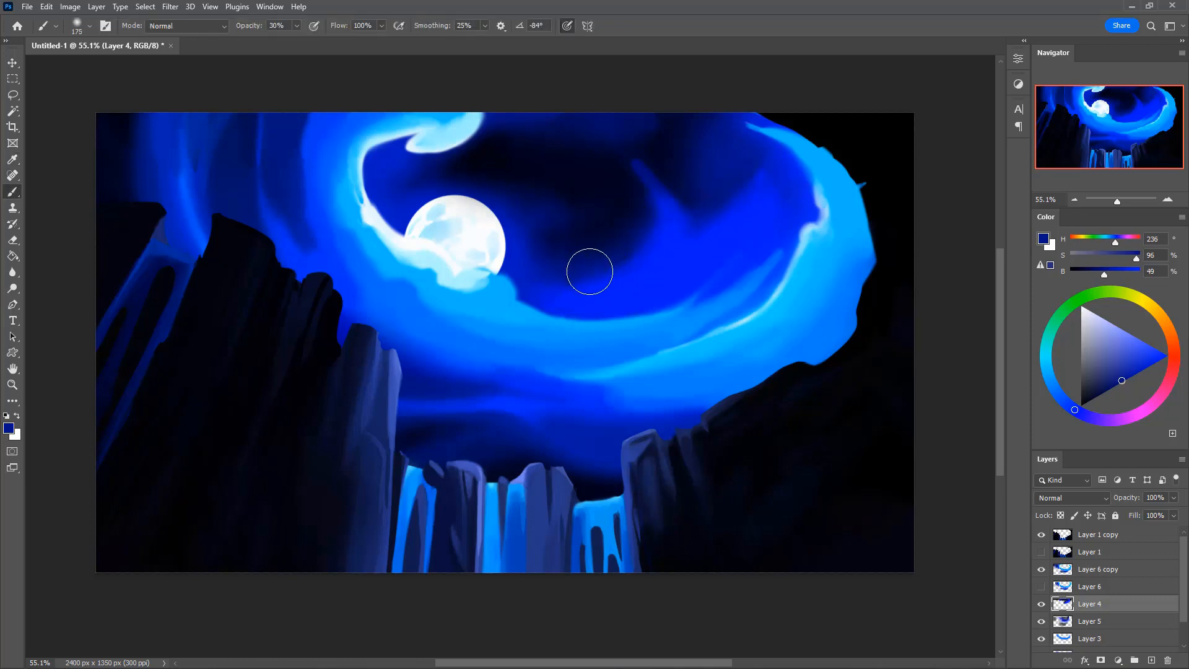
mouse_move(618, 255)
left_mouse_down()
mouse_move(587, 284)
mouse_move(629, 262)
mouse_move(553, 277)
mouse_move(675, 250)
mouse_move(643, 281)
mouse_move(682, 232)
mouse_move(538, 315)
mouse_move(614, 248)
mouse_move(567, 281)
mouse_move(628, 191)
mouse_move(589, 265)
mouse_move(623, 185)
mouse_move(601, 266)
mouse_move(631, 197)
mouse_move(555, 295)
mouse_move(665, 219)
mouse_move(757, 204)
mouse_move(746, 224)
mouse_move(733, 203)
mouse_move(729, 243)
mouse_move(774, 192)
mouse_move(754, 214)
mouse_move(760, 177)
mouse_move(747, 152)
mouse_move(776, 199)
mouse_move(746, 195)
left_mouse_up()
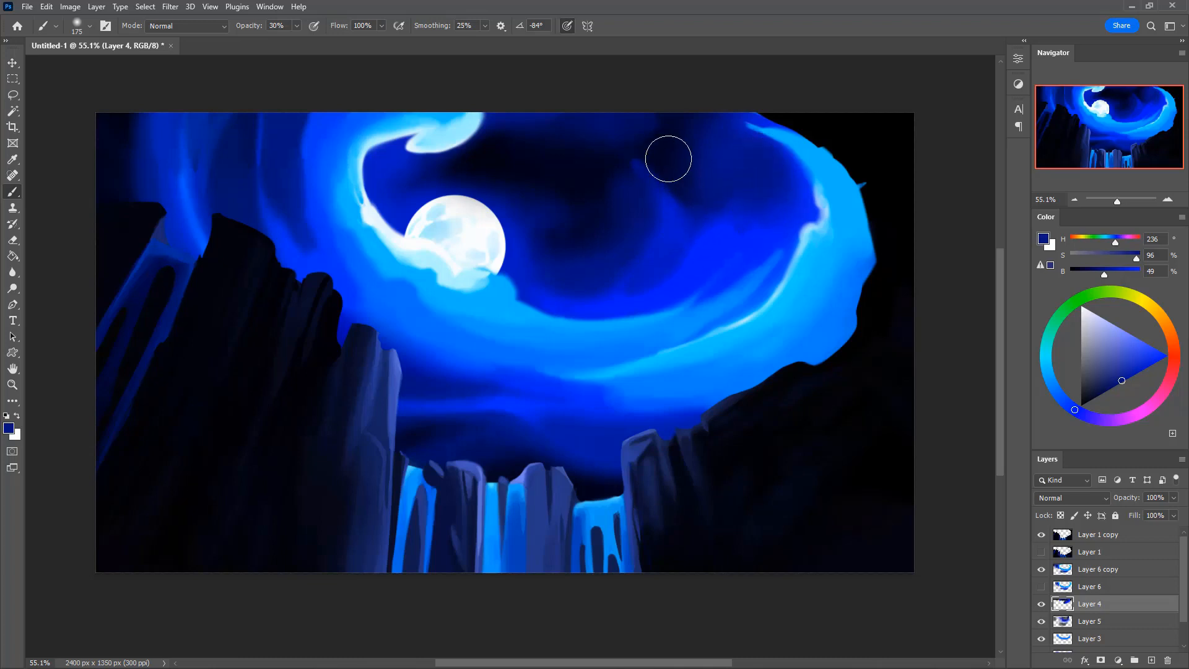
left_click(656, 161, "alt")
key("bracketright")
mouse_move(706, 142)
left_mouse_down()
mouse_move(694, 187)
mouse_move(720, 136)
mouse_move(737, 183)
mouse_move(726, 133)
mouse_move(760, 196)
mouse_move(743, 162)
mouse_move(686, 150)
mouse_move(697, 206)
mouse_move(687, 217)
mouse_move(705, 133)
mouse_move(644, 152)
mouse_move(664, 167)
mouse_move(672, 151)
mouse_move(671, 189)
mouse_move(643, 168)
mouse_move(625, 179)
mouse_move(643, 146)
mouse_move(627, 197)
mouse_move(604, 146)
mouse_move(607, 300)
mouse_move(668, 201)
mouse_move(671, 167)
mouse_move(645, 145)
mouse_move(568, 142)
mouse_move(552, 163)
mouse_move(621, 146)
left_mouse_up()
key("bracketright")
Sample a deep blue from the enclosed sky and brush a faint wisp across its dark upper area at 200 px
key("i")
left_click(634, 235)
key("b")
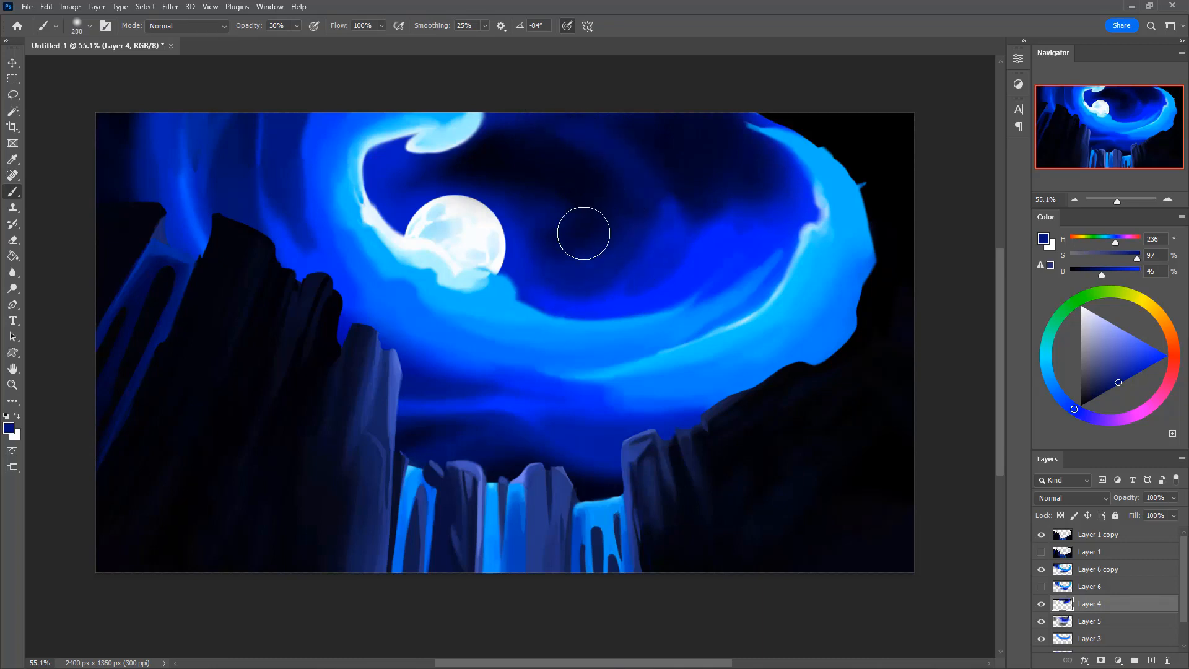
key("bracketright")
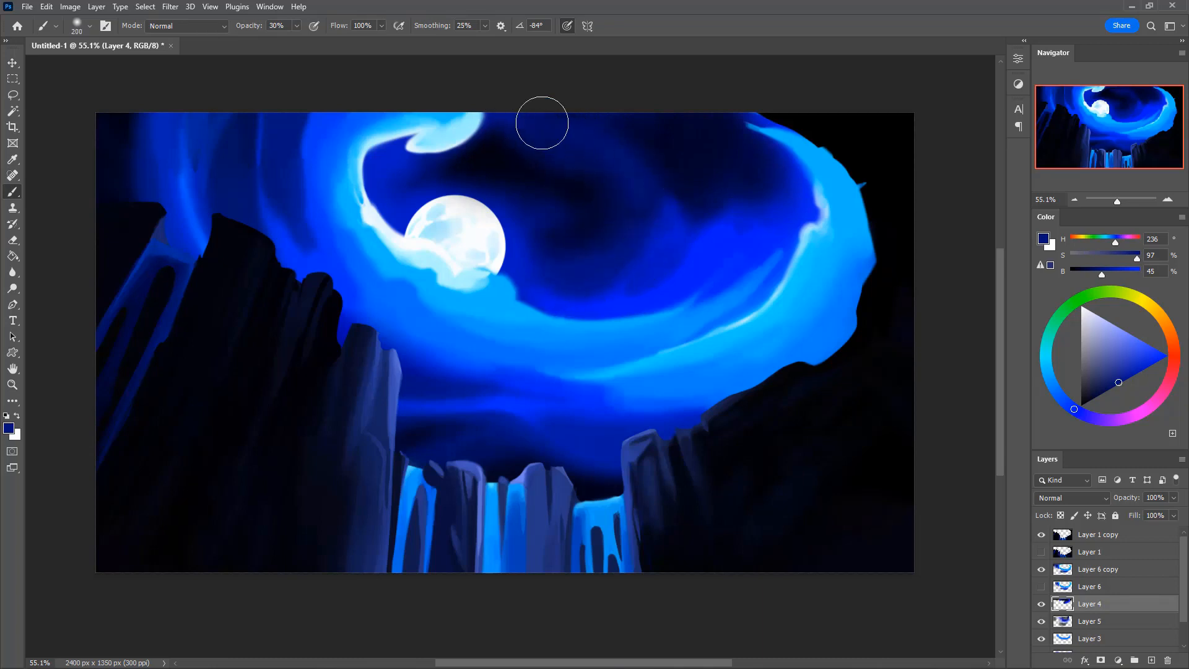
Change the colour to black at 0% brightness and darken the enclosed sky's upper area, centre and pocket above the moon at 200 to 250 px
left_click(630, 146, "alt")
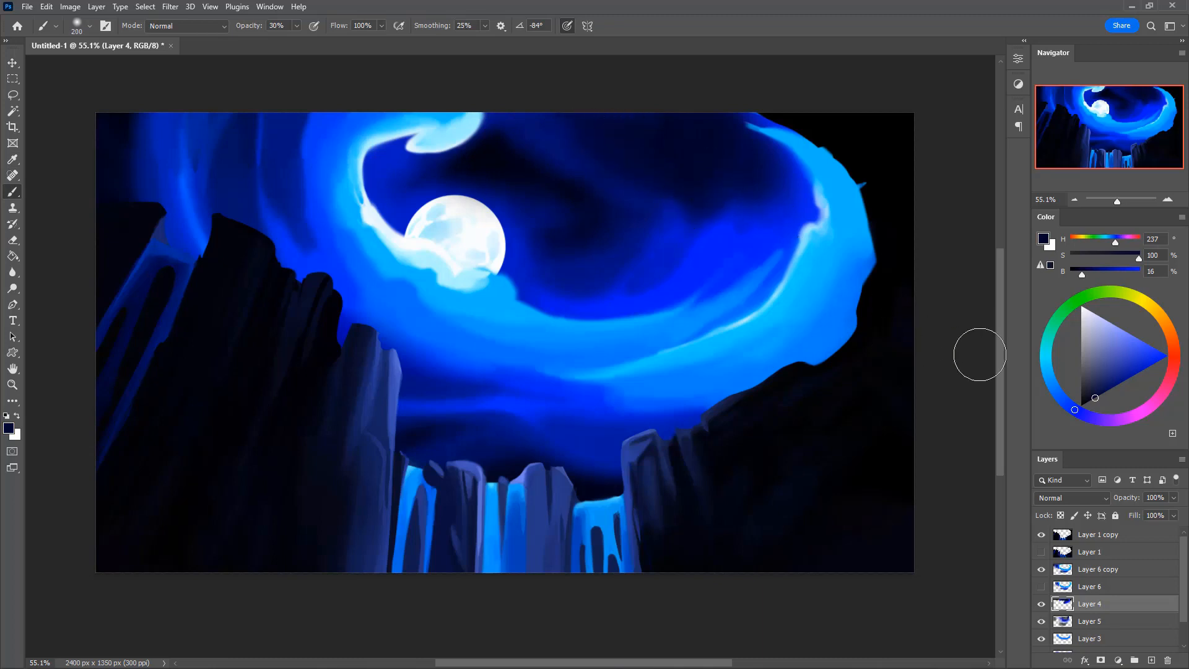
left_click_drag(1089, 407, 1081, 406)
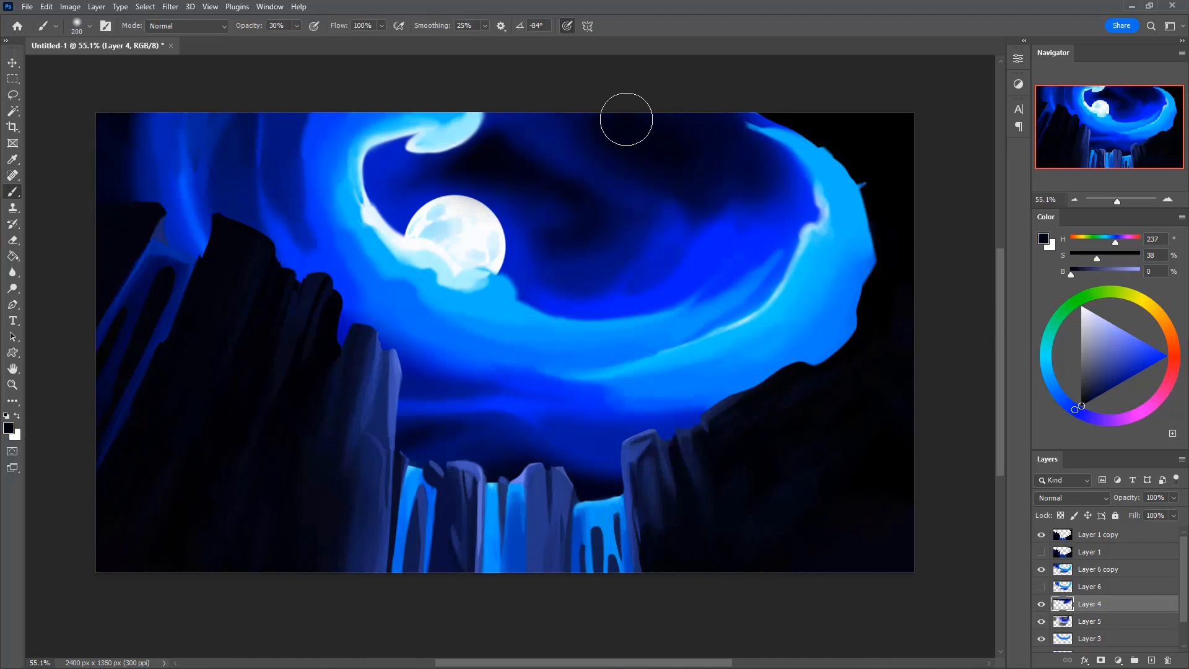
key("bracketright")
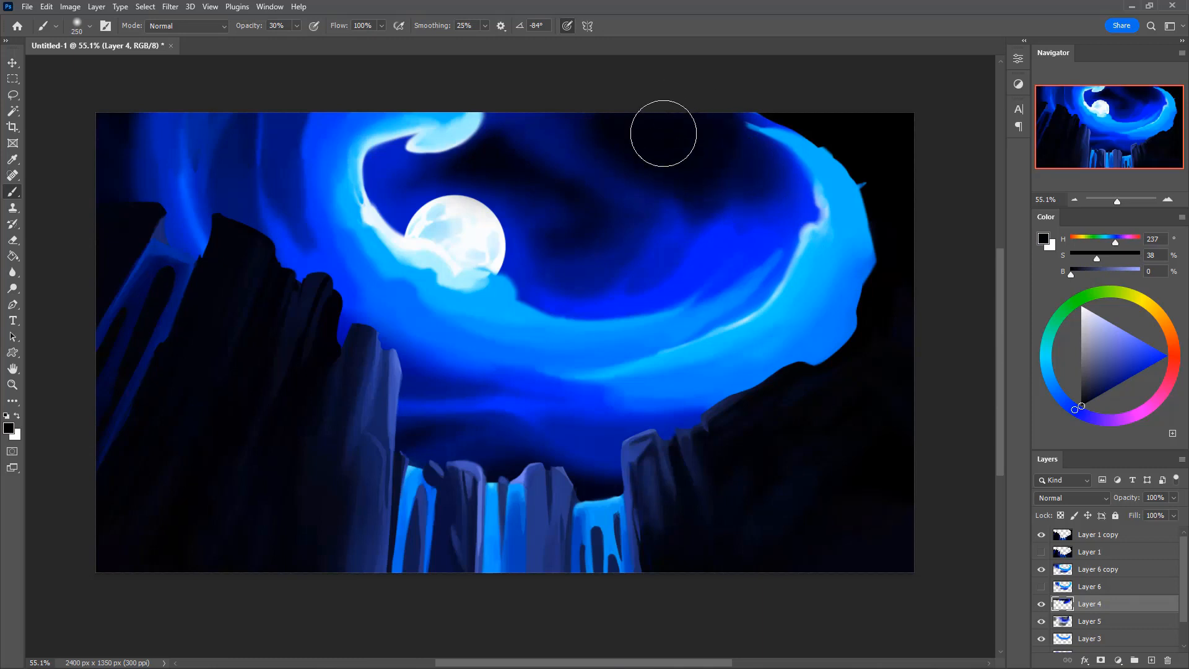
key("bracketleft")
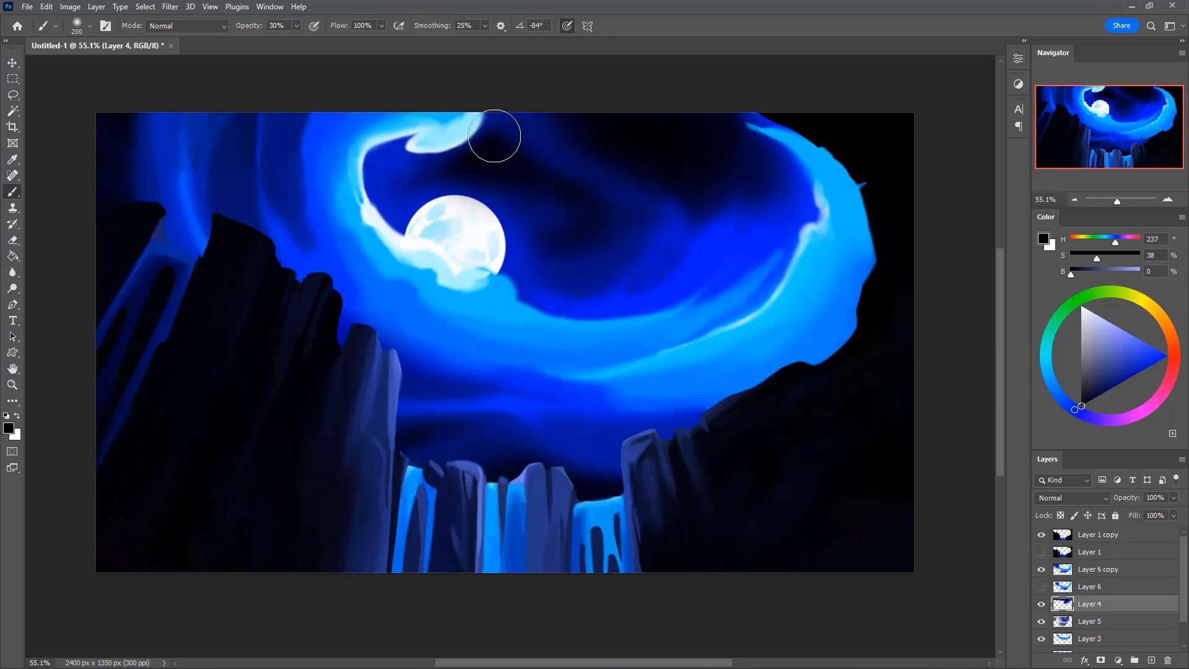
mouse_move(571, 215)
left_mouse_down()
mouse_move(507, 194)
mouse_move(497, 176)
left_mouse_up()
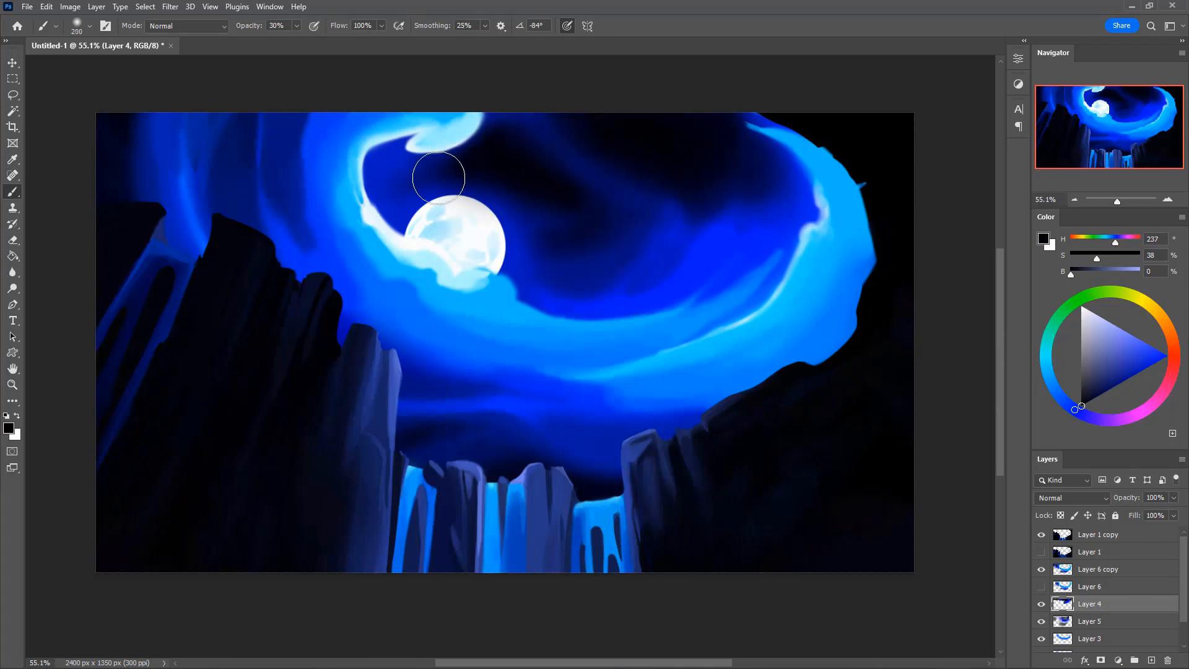
mouse_move(403, 161)
left_mouse_down()
mouse_move(411, 167)
mouse_move(399, 166)
left_mouse_up()
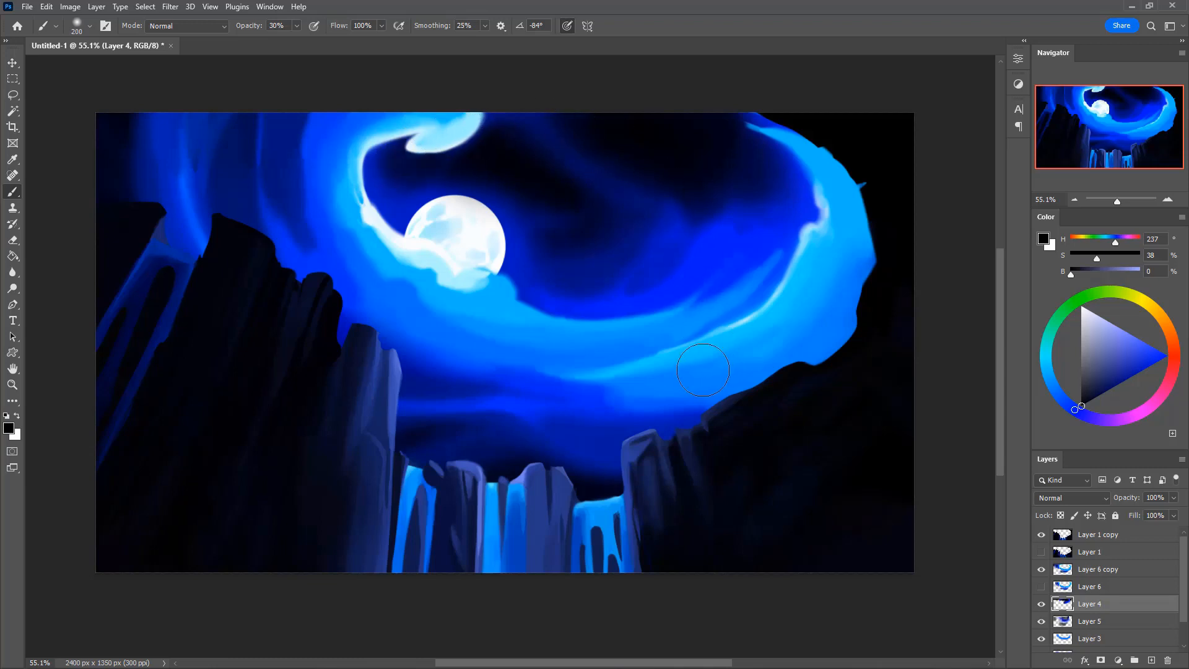
key("bracketright")
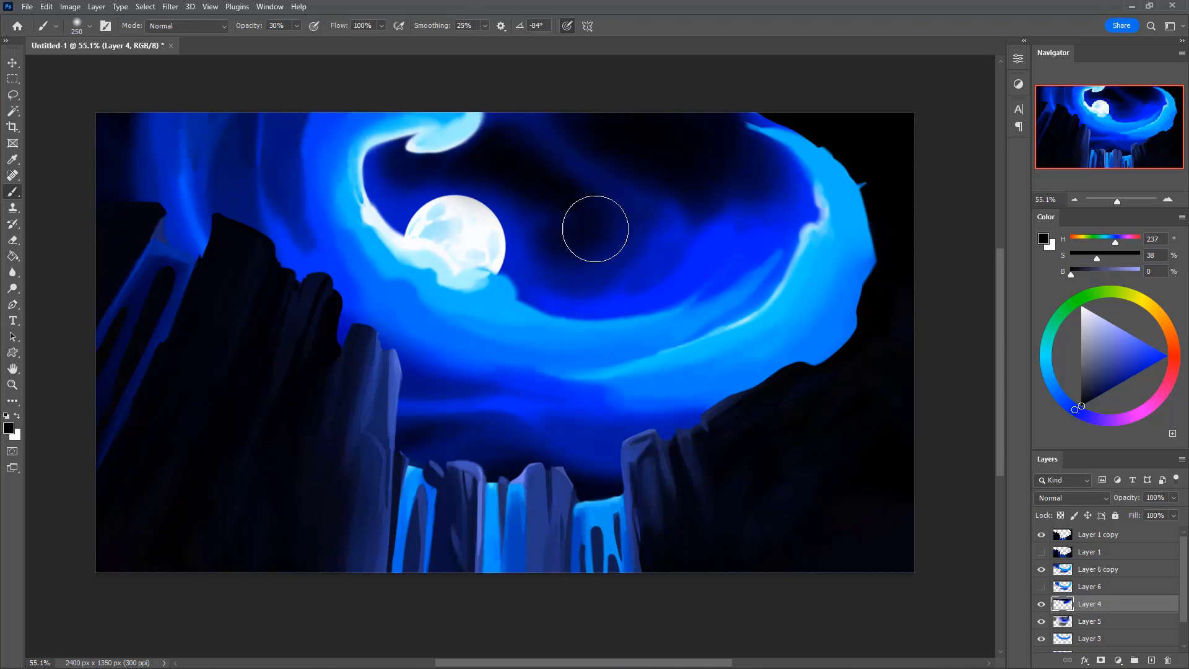
left_click_drag(607, 243, 579, 277)
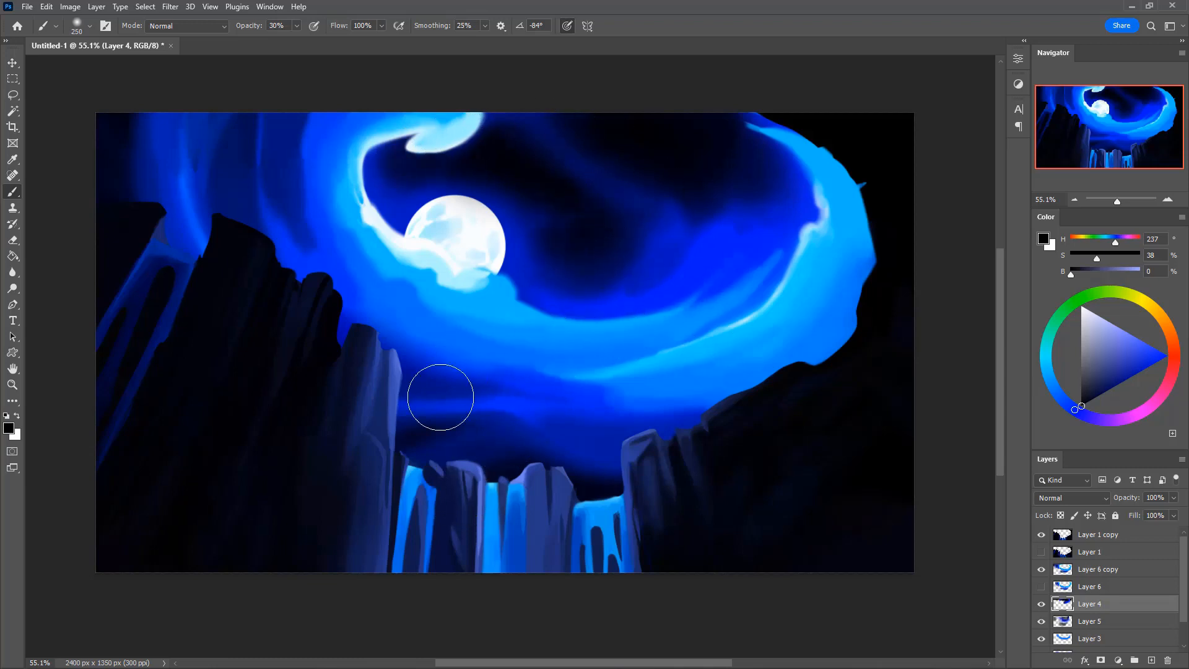
Paint a shadow streak along the far arm's inner edge with sampled navy and deep blue, reducing the brush from 150 to 70 px
key("bracketleft")
key("bracketleft")
key("bracketleft")
left_click(765, 168, "alt")
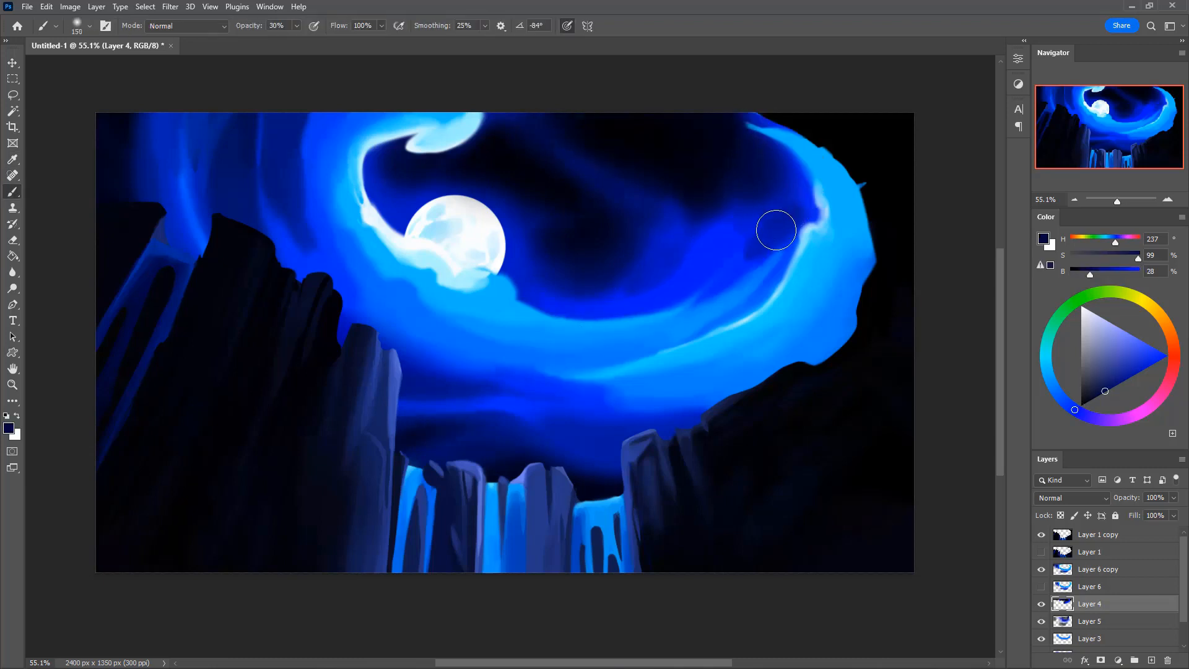
left_click_drag(772, 233, 764, 246)
key("ctrl+z")
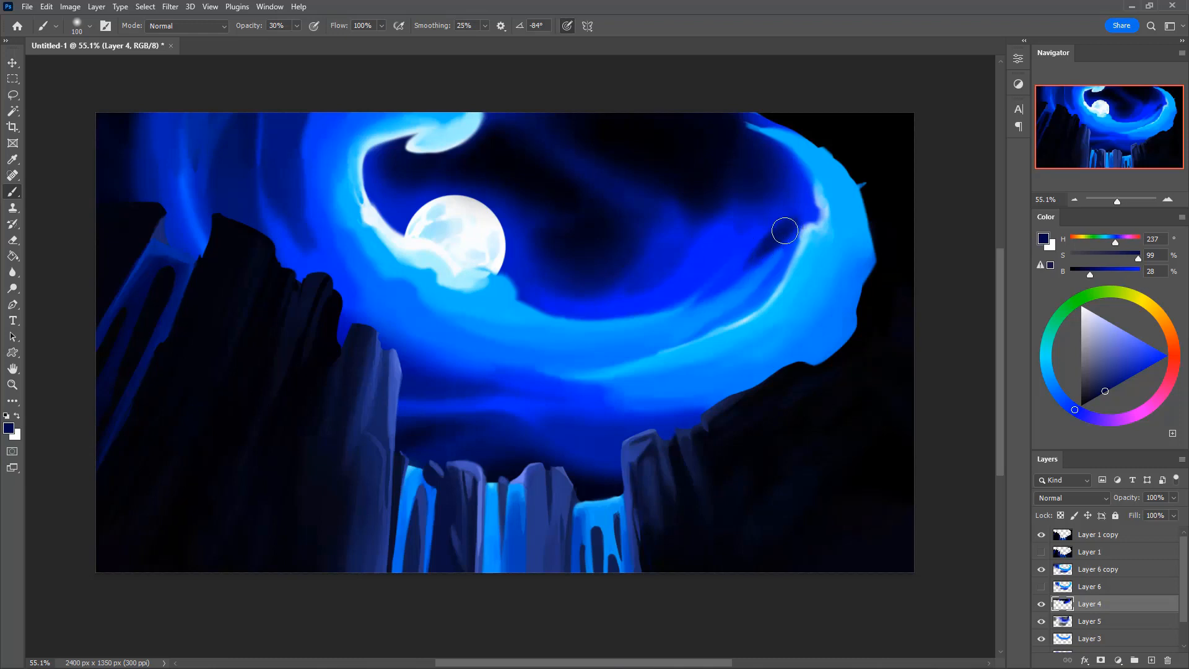
left_click(784, 228, "alt")
key("bracketleft")
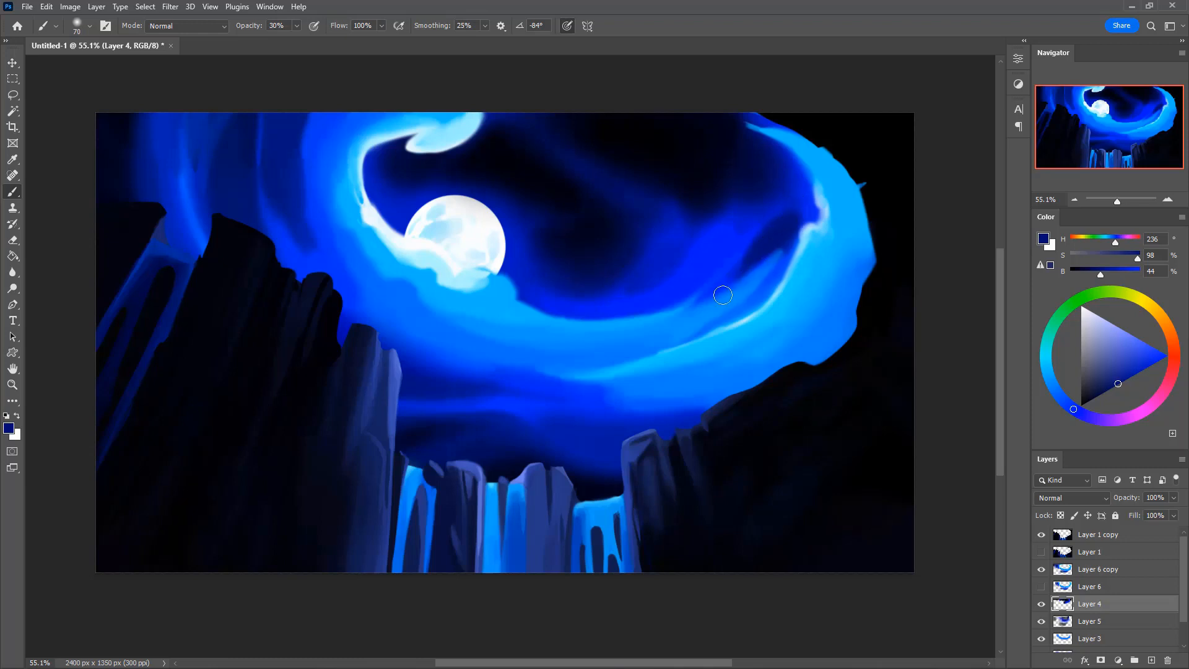
Raise the brush opacity to 100%, cut deep blue along the far arm's inner edge at 90 to 100 px and undo the last stroke
key("0")
key("bracketright")
key("bracketright")
left_click_drag(821, 189, 815, 238)
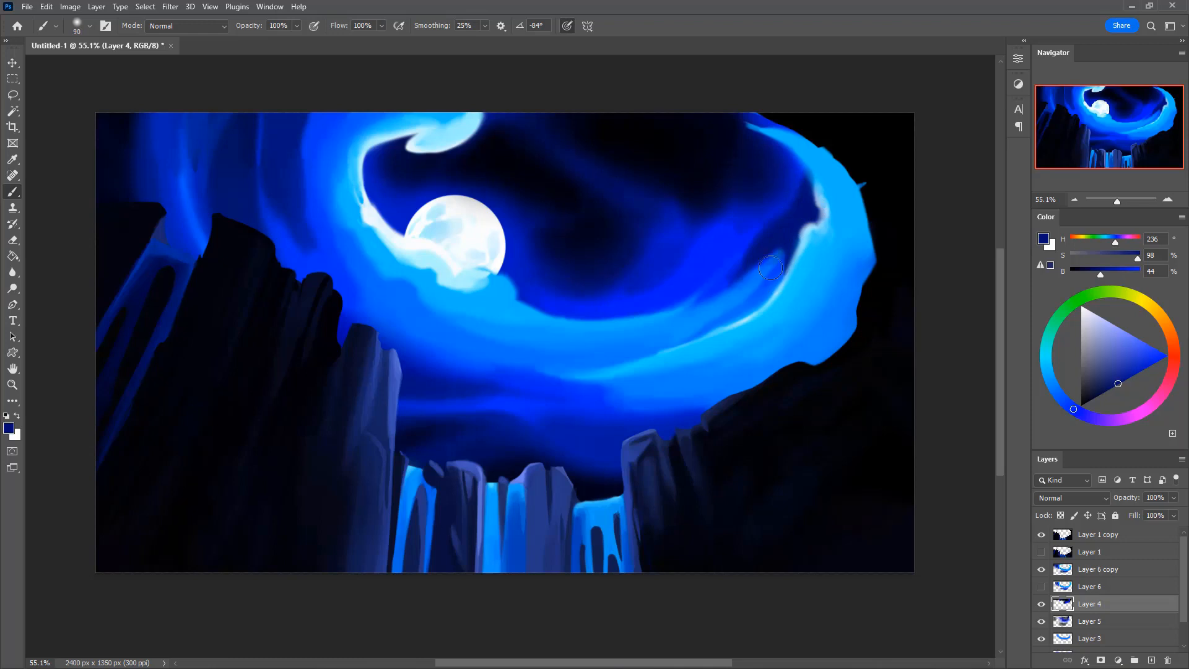
mouse_move(778, 249)
left_mouse_down()
mouse_move(763, 266)
mouse_move(775, 255)
left_mouse_up()
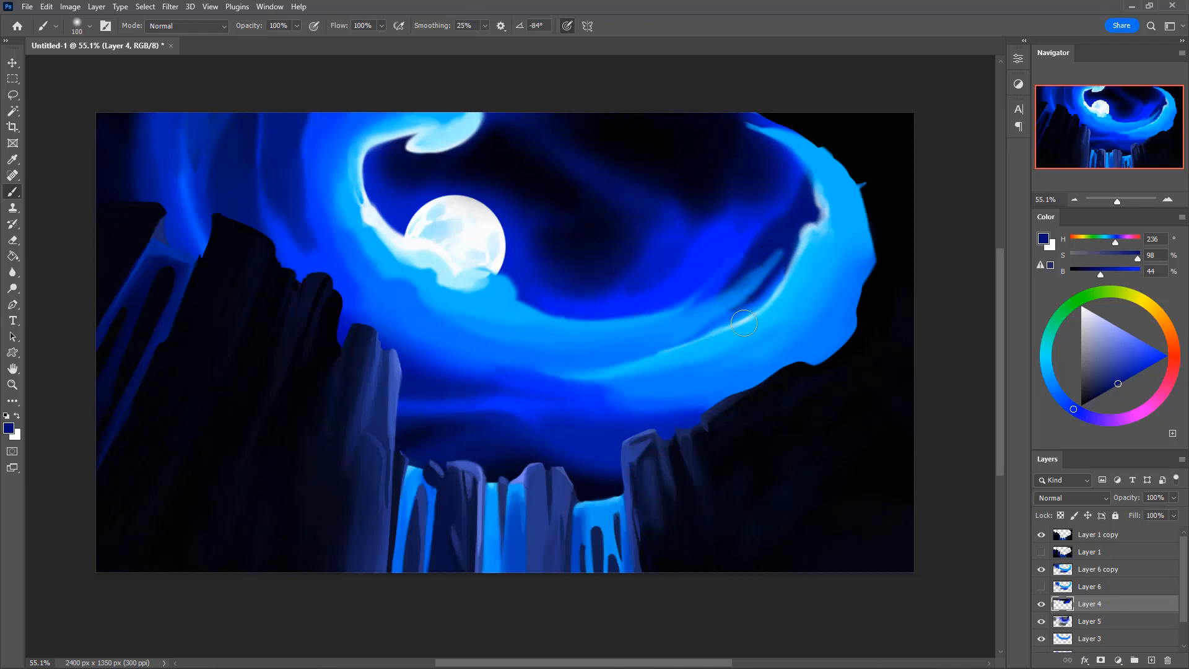
key("ctrl+z")
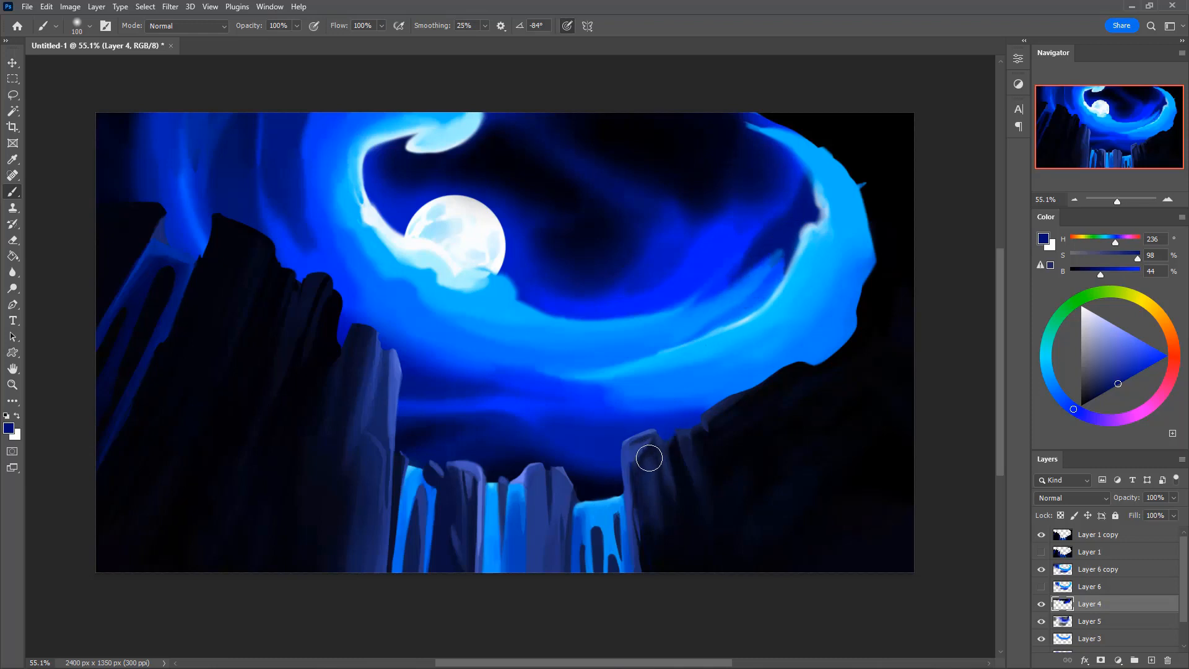
Brush sampled blues softly along the far arm's inner edge at 150 px and 30% opacity to blend the shadow streak
left_click(768, 279, "alt")
left_click_drag(779, 248, 752, 276)
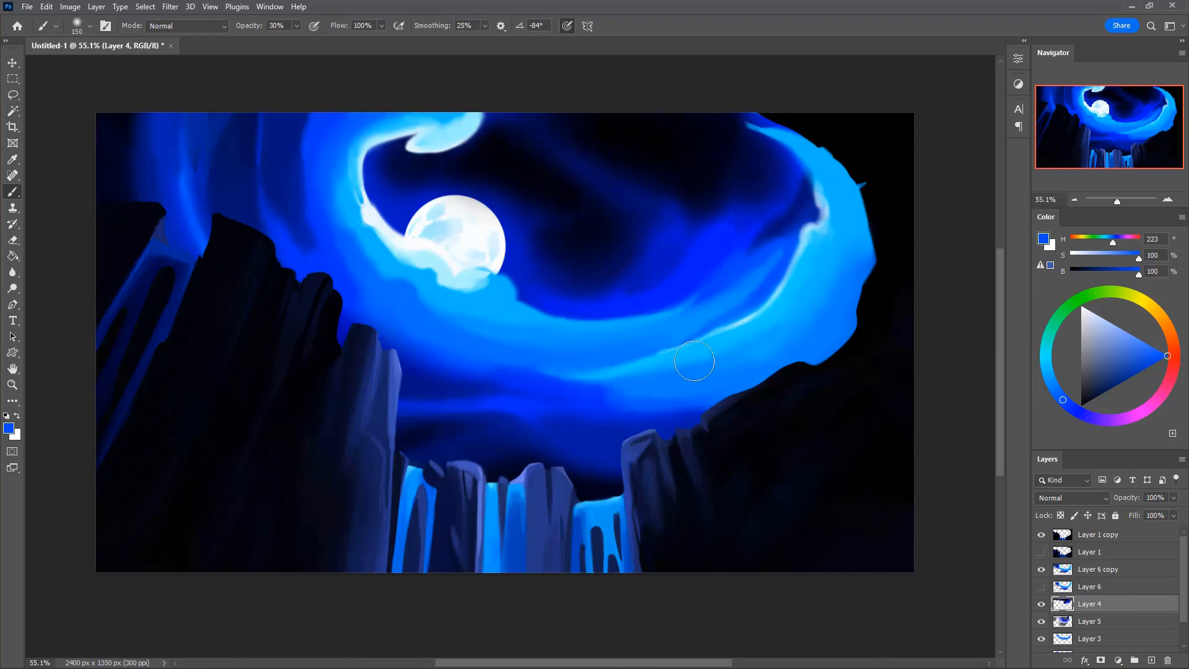
left_click(750, 247, "alt")
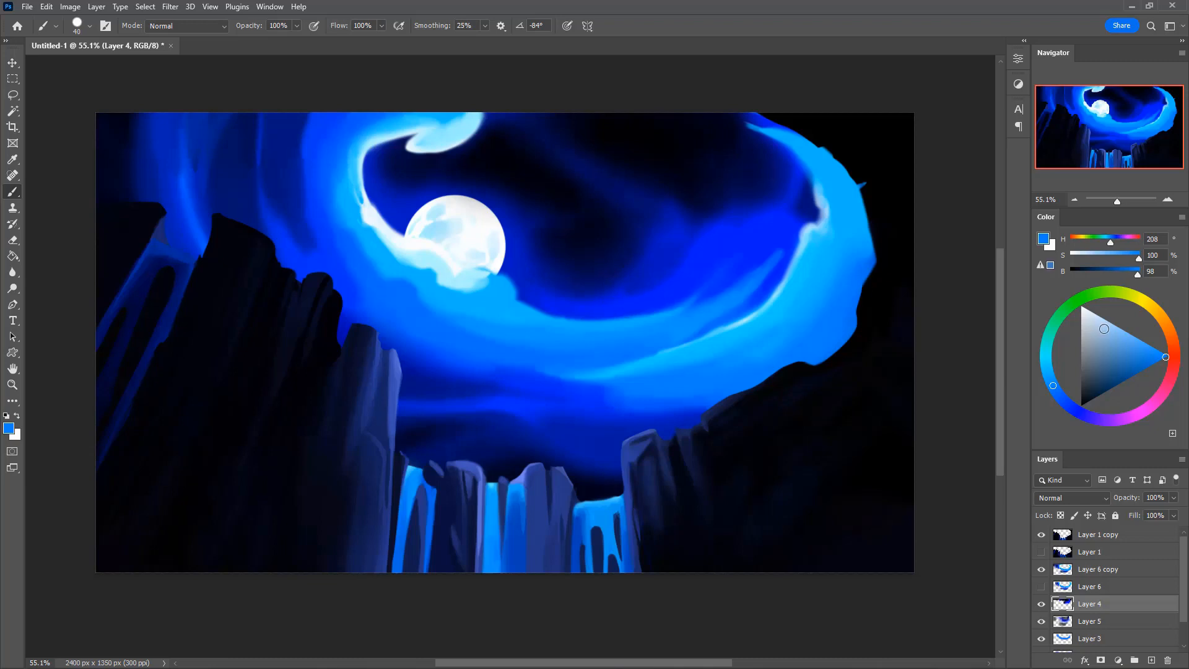
Change the colour to white, try dotting stars in the enclosed sky on Layer 4 at about 15 px and undo them
left_click_drag(1105, 329, 1081, 306)
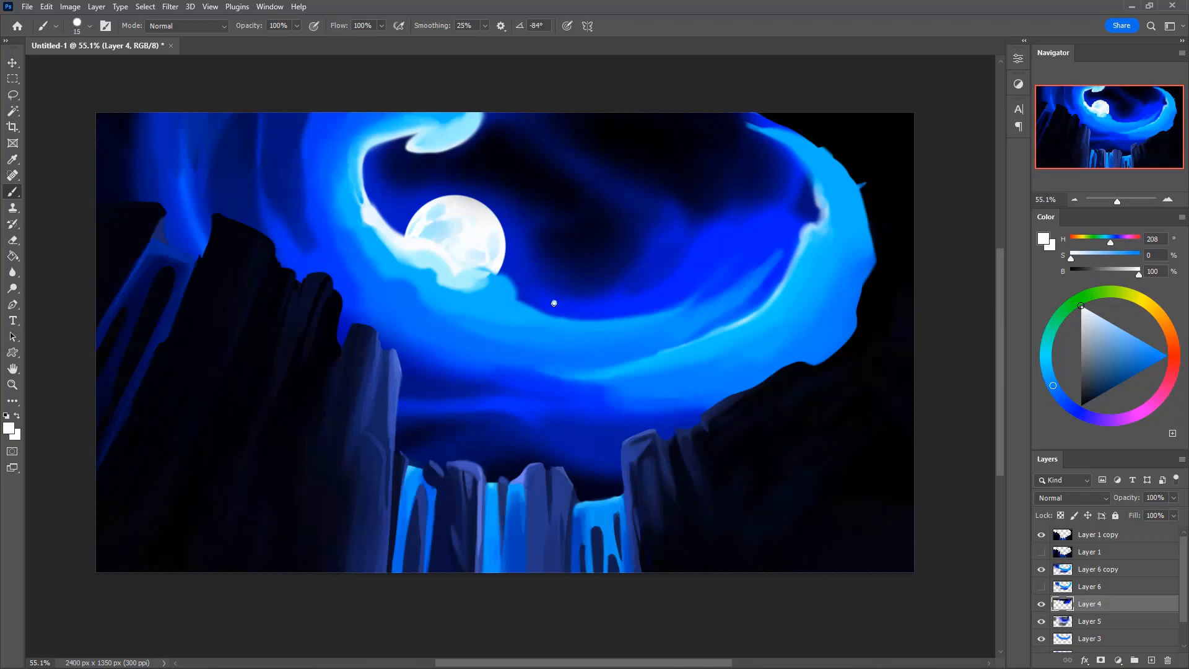
key("ctrl+z")
left_click(613, 296)
key("ctrl+z")
key("bracketleft")
key("e")
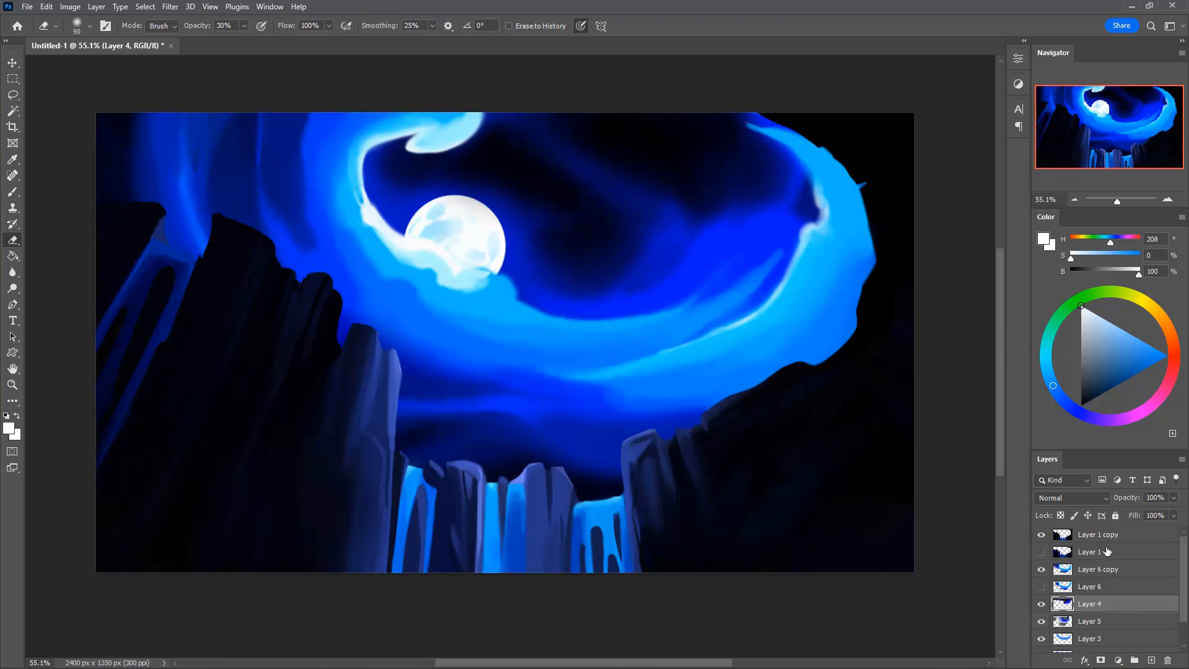
Create a new layer above Layer 6 copy and return to the Brush tool
left_click(1110, 570)
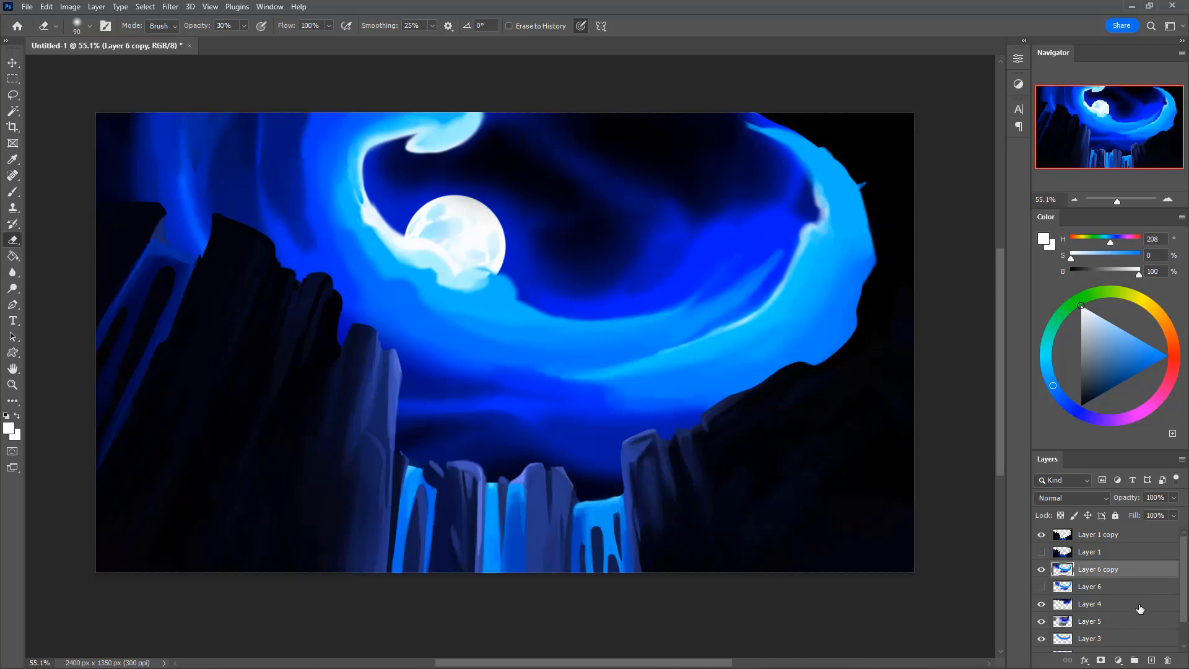
left_click(1150, 659)
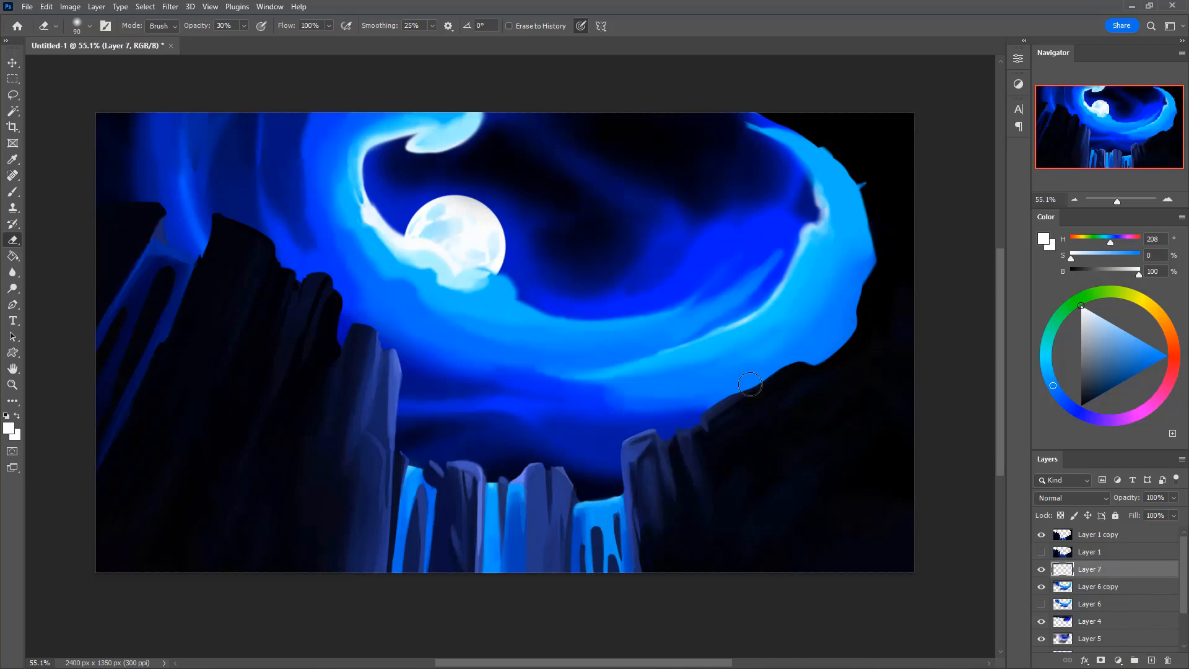
key("b")
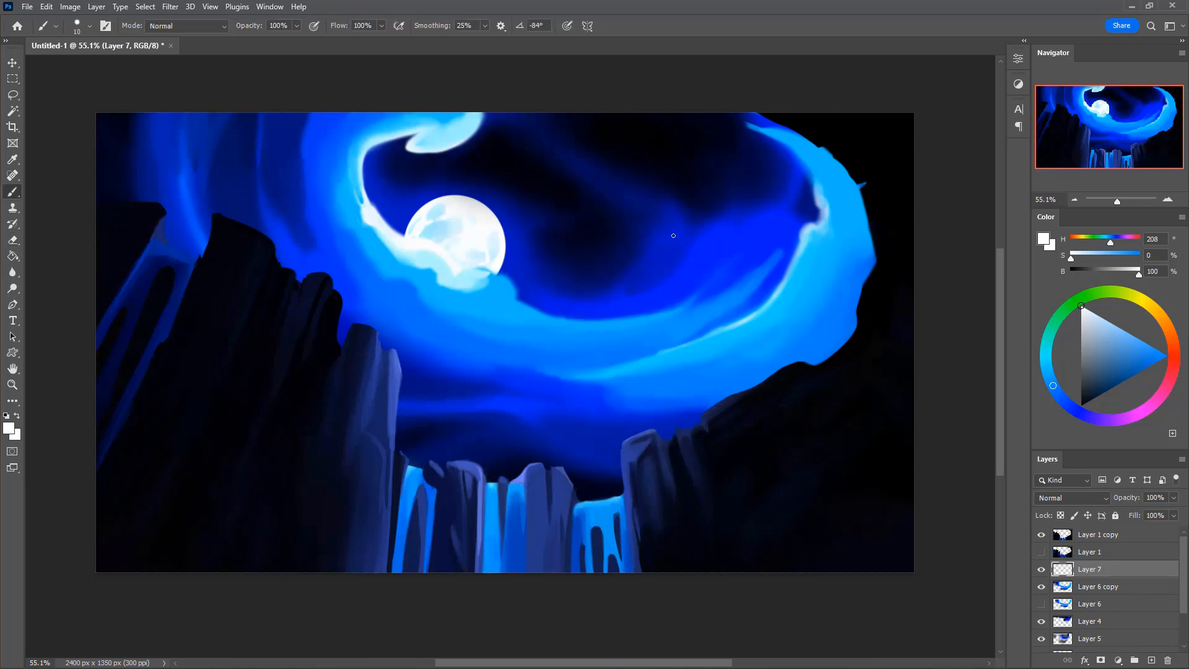
Dot tiny white stars across the enclosed sky and the sky above the left cliff, undoing the first test star
key("bracketright")
key("bracketleft")
key("bracketleft")
left_click(555, 247)
key("ctrl+z")
left_click(564, 120)
left_click(670, 143)
left_click(476, 155)
left_click(278, 179)
left_click(105, 181)
Scatter more white stars at a slightly larger size in the enclosed sky, around the moon, above the left cliff and over the waterfall
key("]")
left_click(647, 125)
left_click(626, 138)
left_click(486, 163)
left_click(469, 437)
left_click(294, 120)
left_click(124, 192)
left_click(393, 211)
Create another layer above Layer 6 copy and change the colour to black at 0% brightness
left_click(1110, 592)
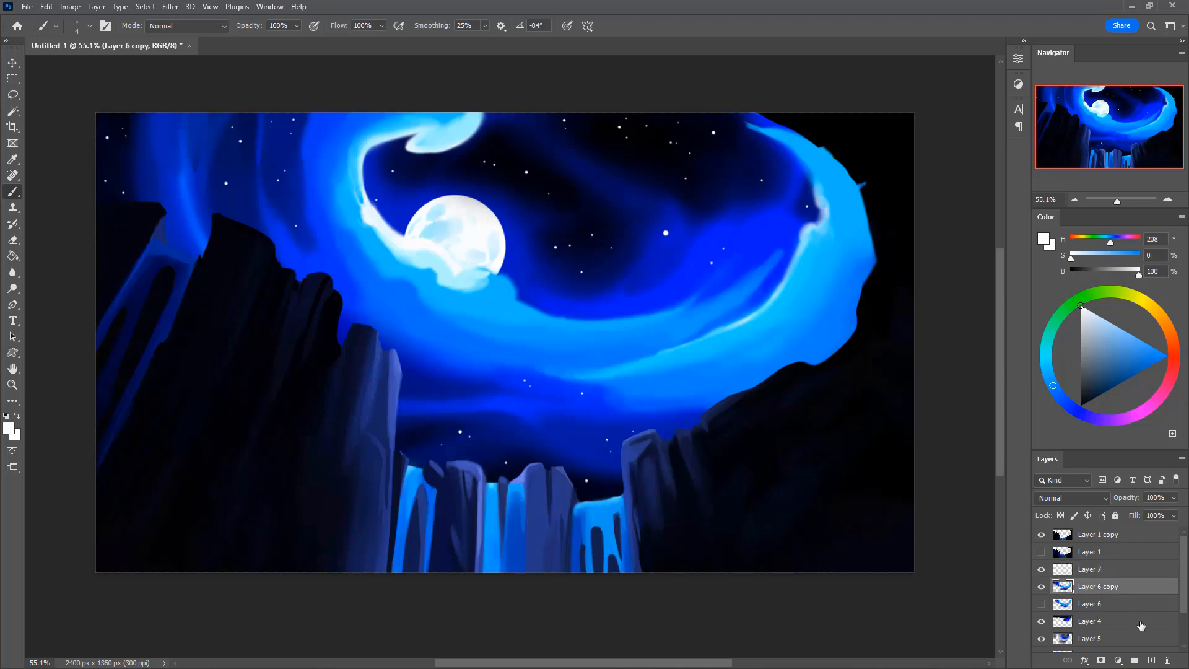
left_click(1152, 661)
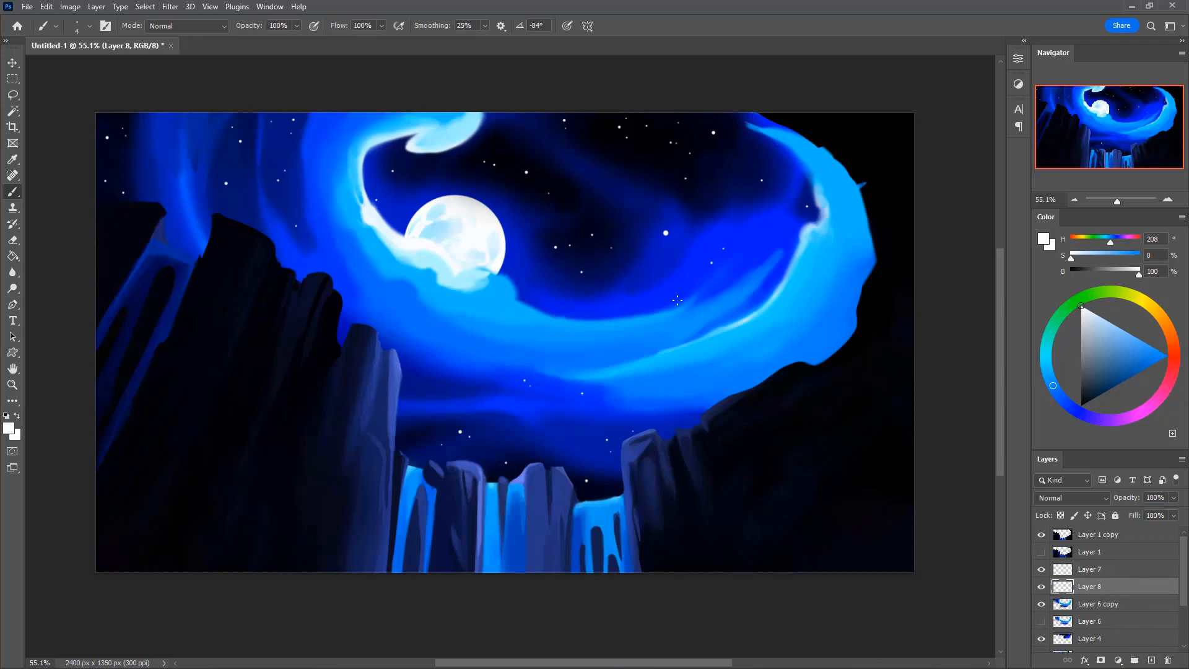
left_click_drag(1099, 382, 1048, 427)
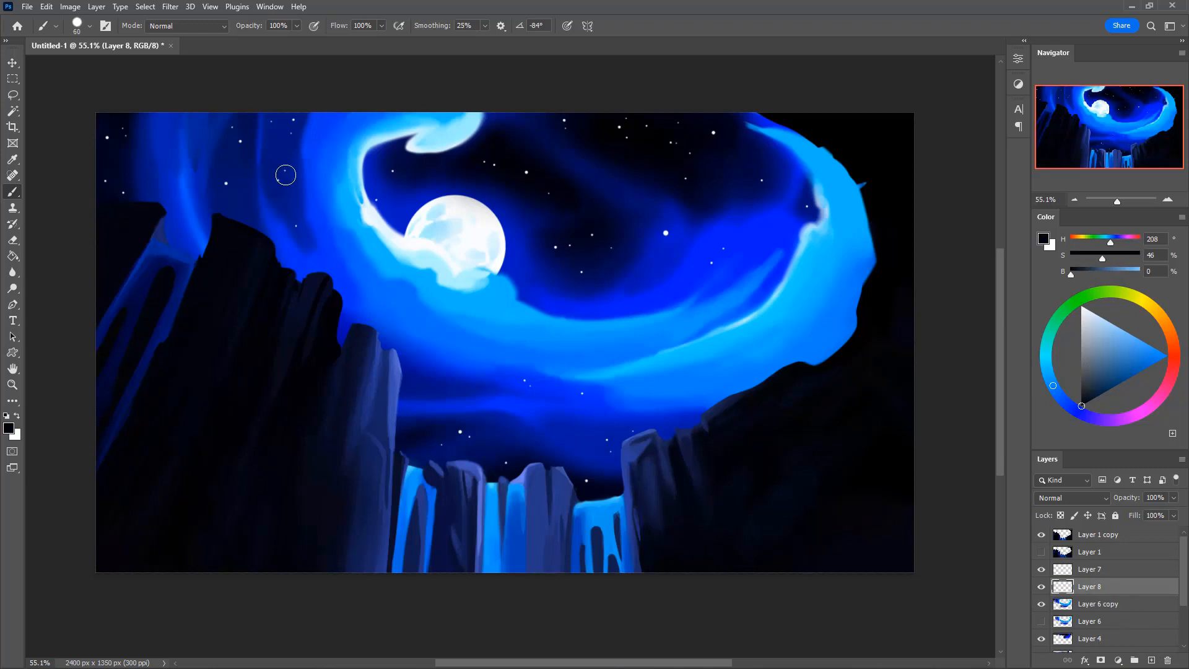
Set the brush opacity to 30% and lightly darken the blue streaks above the left cliff at about 125 px
key("bracketright")
key("bracketright")
key("bracketright")
key("bracketright")
key("3")
key("bracketright")
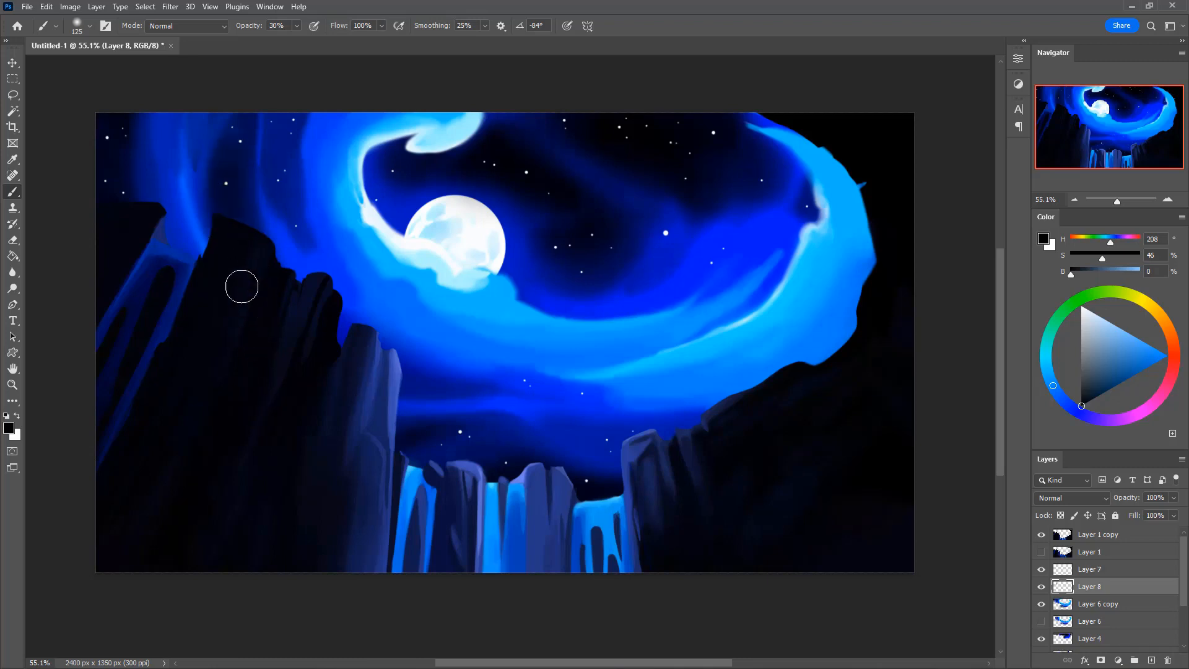
key("bracketleft")
key("bracketleft")
key("bracketright")
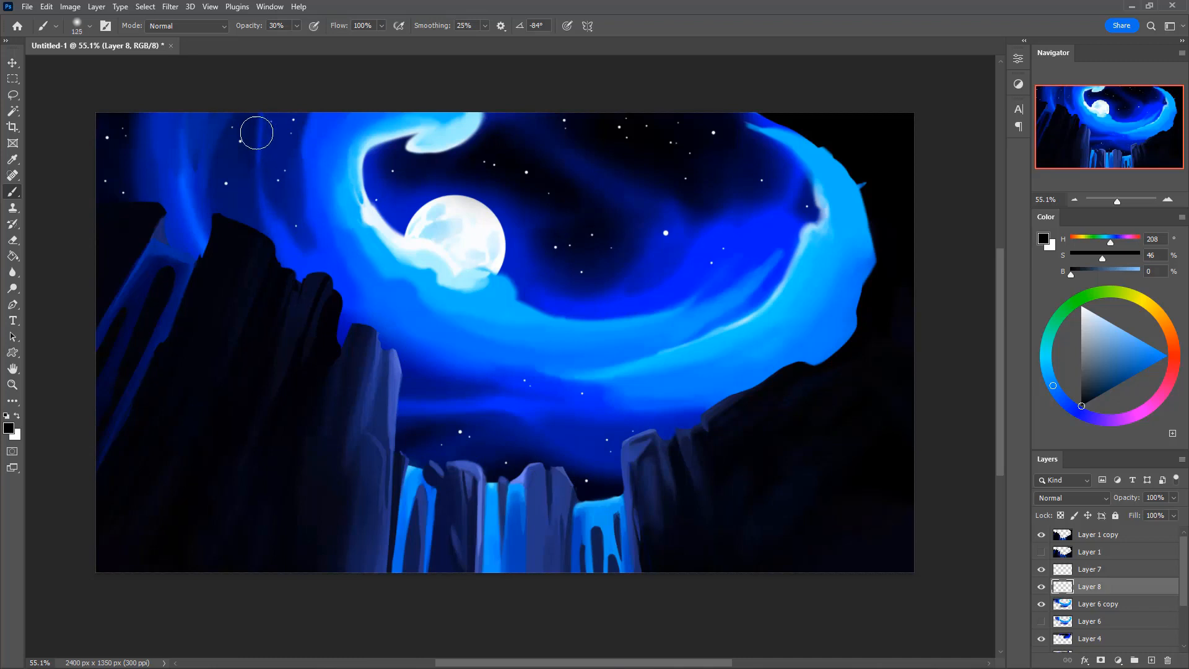
Enlarge the brush to 300 to 400 px and darken the upper sky above the left cliff with soft black strokes
key("bracketright")
key("bracketright")
key("bracketright")
key("bracketright")
key("bracketright")
key("bracketright")
mouse_move(257, 126)
left_mouse_down()
mouse_move(277, 147)
mouse_move(262, 115)
mouse_move(305, 66)
left_mouse_up()
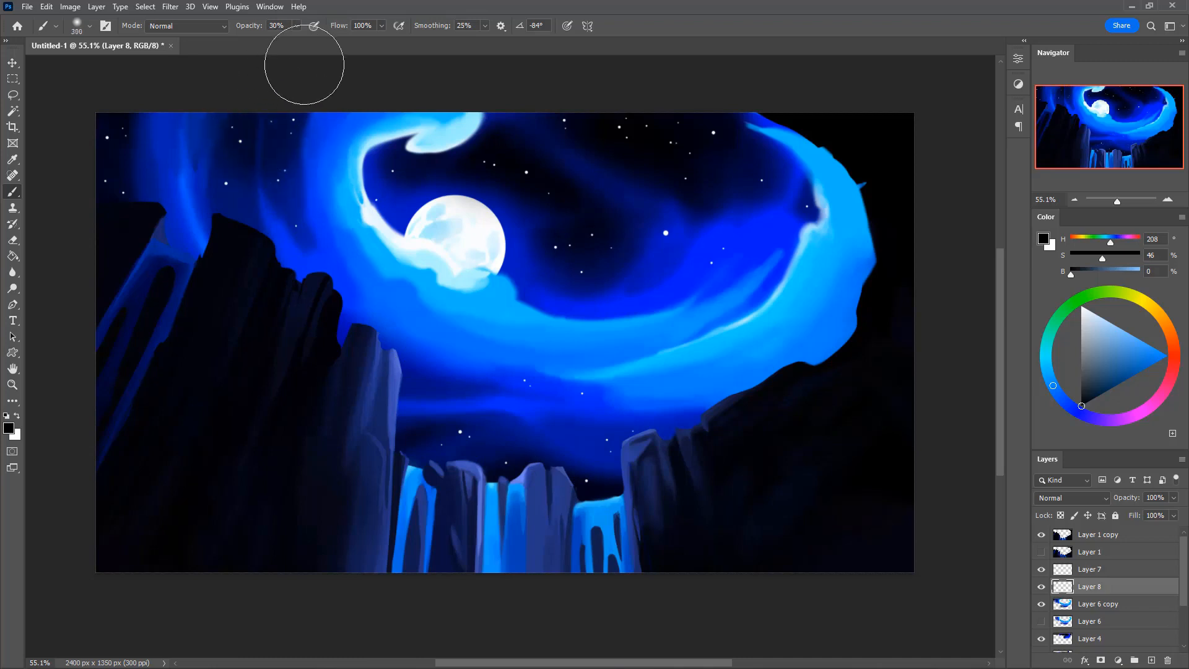
key("bracketright")
left_click_drag(233, 160, 249, 151)
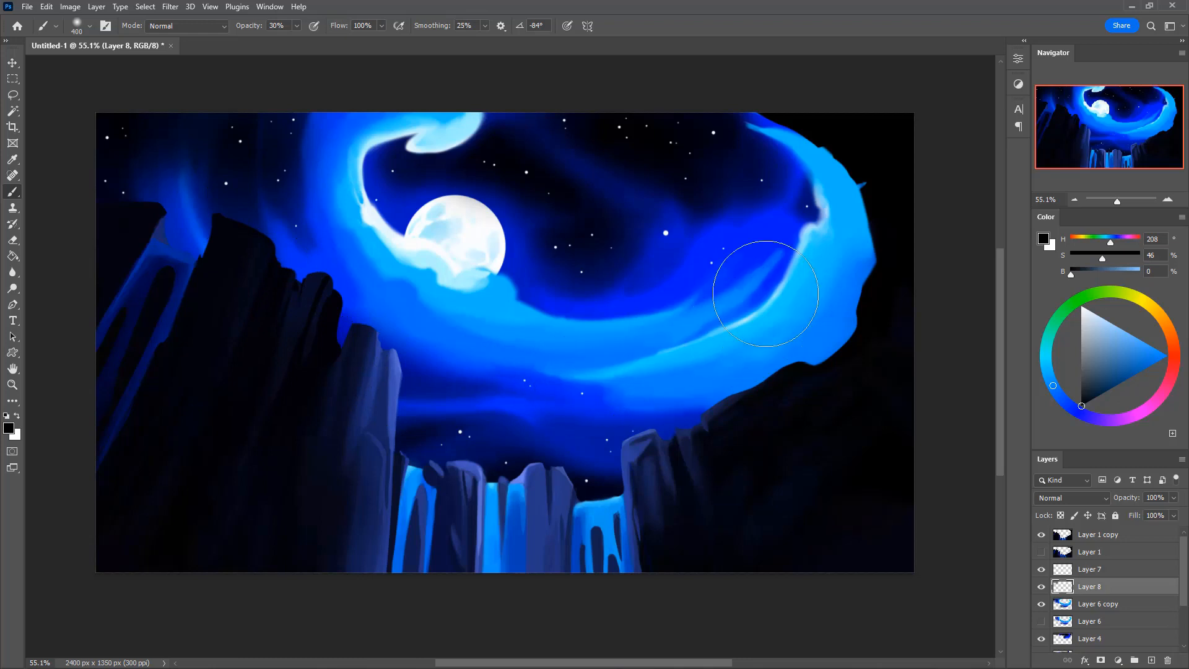
Fade the far arm's upper tip and the enclosed sky's upper area with soft black strokes at 400 px
mouse_move(749, 119)
left_mouse_down()
mouse_move(723, 173)
mouse_move(743, 205)
mouse_move(759, 139)
left_mouse_up()
left_click_drag(537, 128, 522, 131)
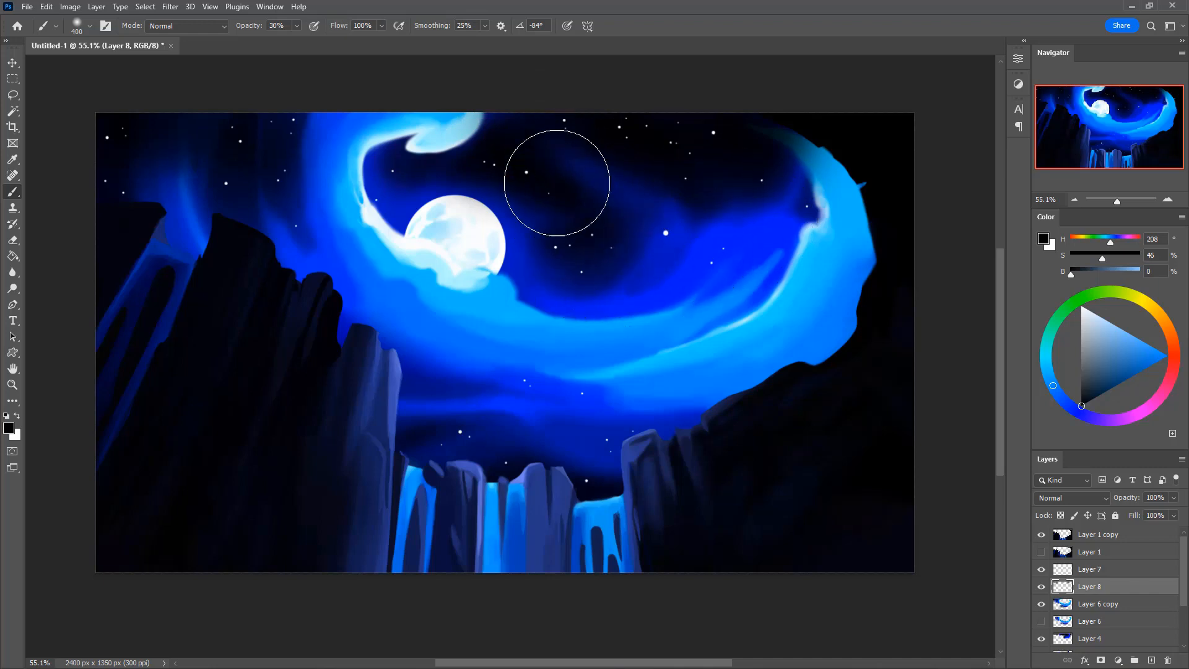
mouse_move(558, 184)
left_mouse_down()
mouse_move(798, 305)
mouse_move(821, 250)
mouse_move(774, 136)
mouse_move(798, 152)
mouse_move(769, 141)
mouse_move(790, 172)
mouse_move(780, 138)
mouse_move(824, 191)
mouse_move(801, 234)
mouse_move(788, 224)
mouse_move(794, 170)
mouse_move(831, 209)
mouse_move(783, 156)
mouse_move(787, 140)
mouse_move(808, 146)
mouse_move(754, 128)
mouse_move(805, 161)
mouse_move(765, 132)
mouse_move(836, 159)
mouse_move(790, 156)
mouse_move(768, 128)
mouse_move(736, 124)
mouse_move(763, 140)
left_mouse_up()
Sample a vivid blue beside the far arm, enable pen pressure for size and repaint the arm's upper end at 100 to 150 px
key("i")
left_click(792, 212)
key("b")
key("[")
key("[")
key("[")
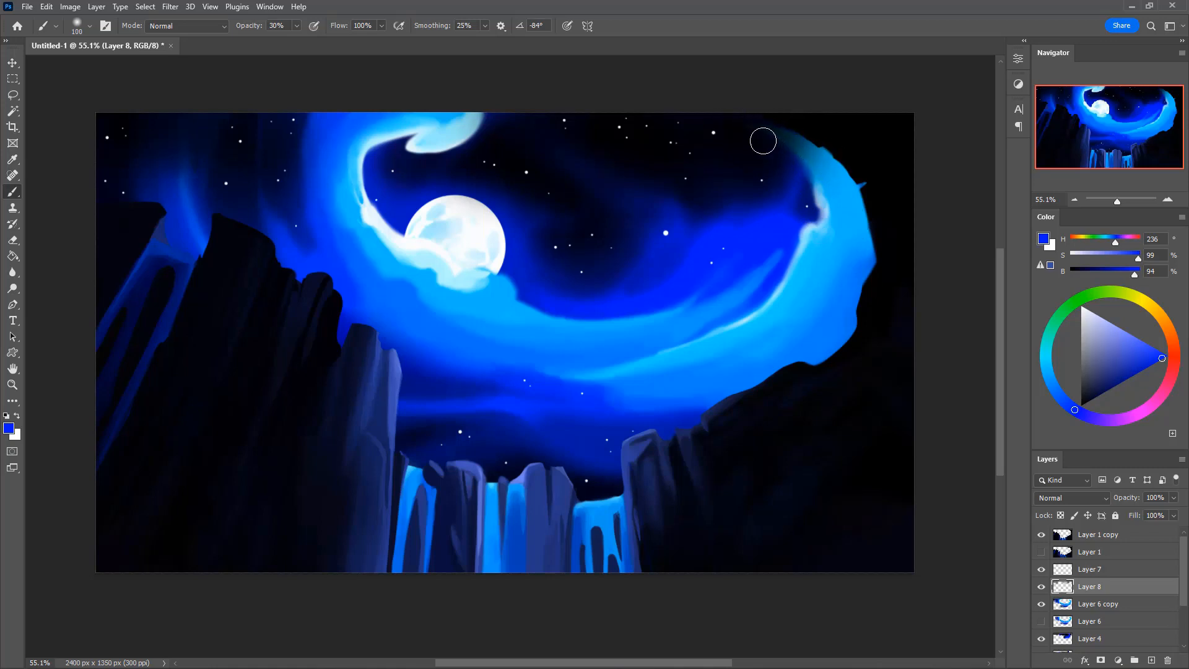
left_click(568, 26)
left_click_drag(764, 125, 808, 171)
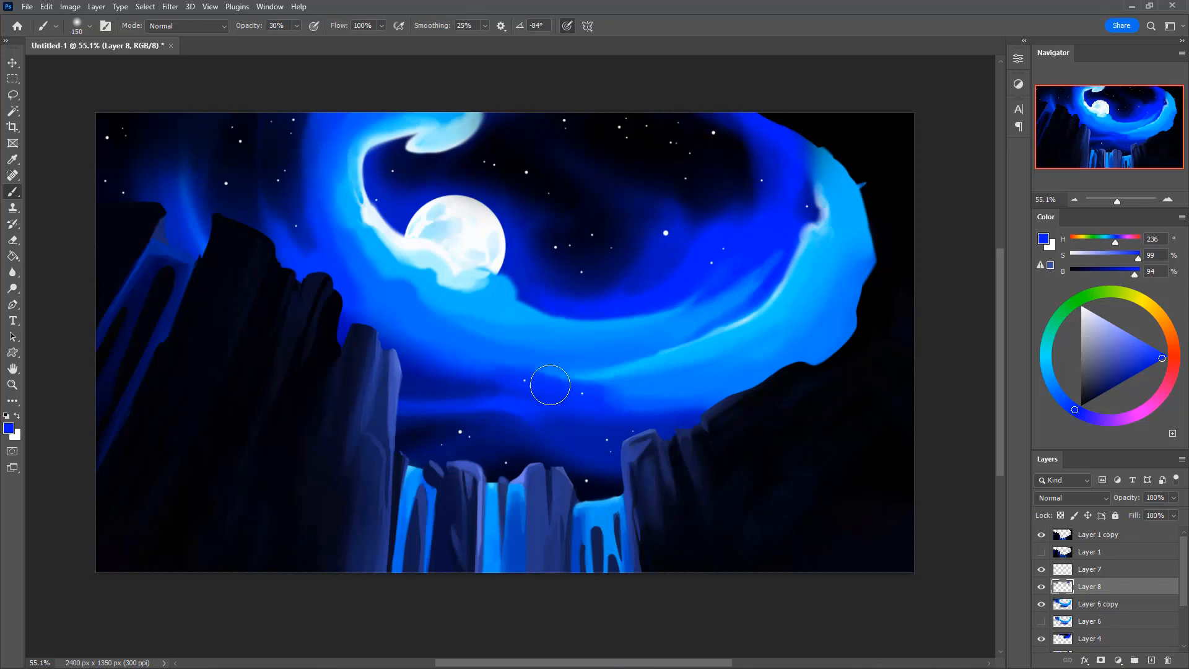
key("bracketleft")
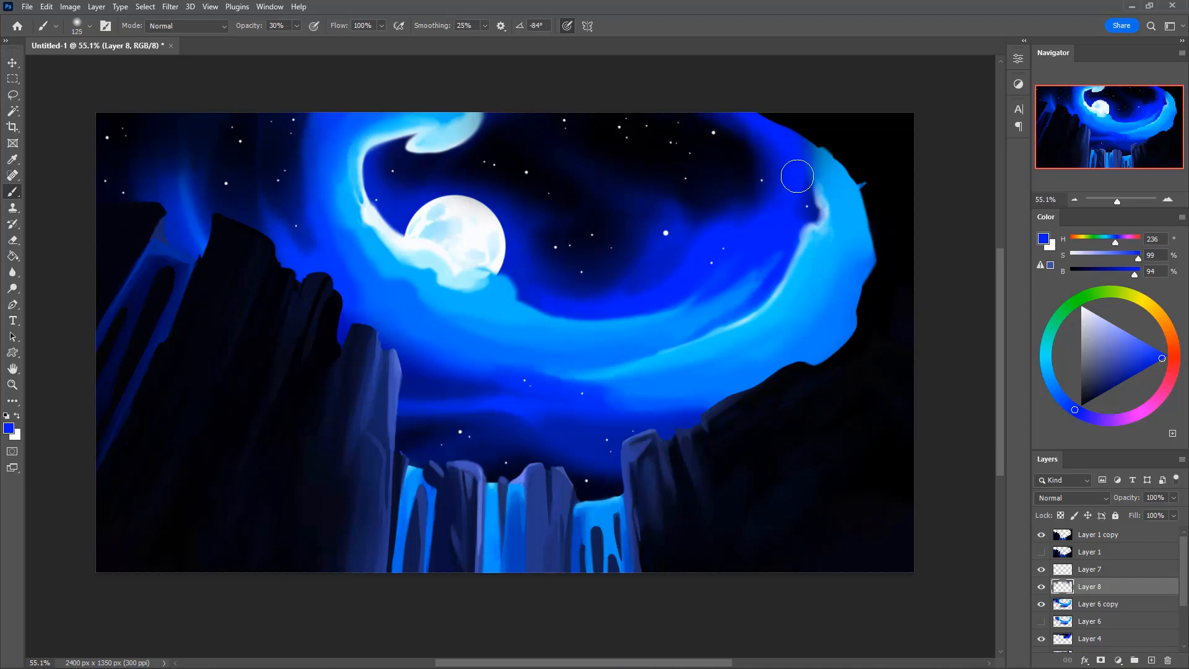
Change to a bright blue at 237° and 89% saturation and try a soft glow above the left cliff at 500 to 250 px
key("bracketright")
key("bracketright")
key("bracketright")
key("bracketright")
key("bracketright")
key("bracketright")
key("bracketright")
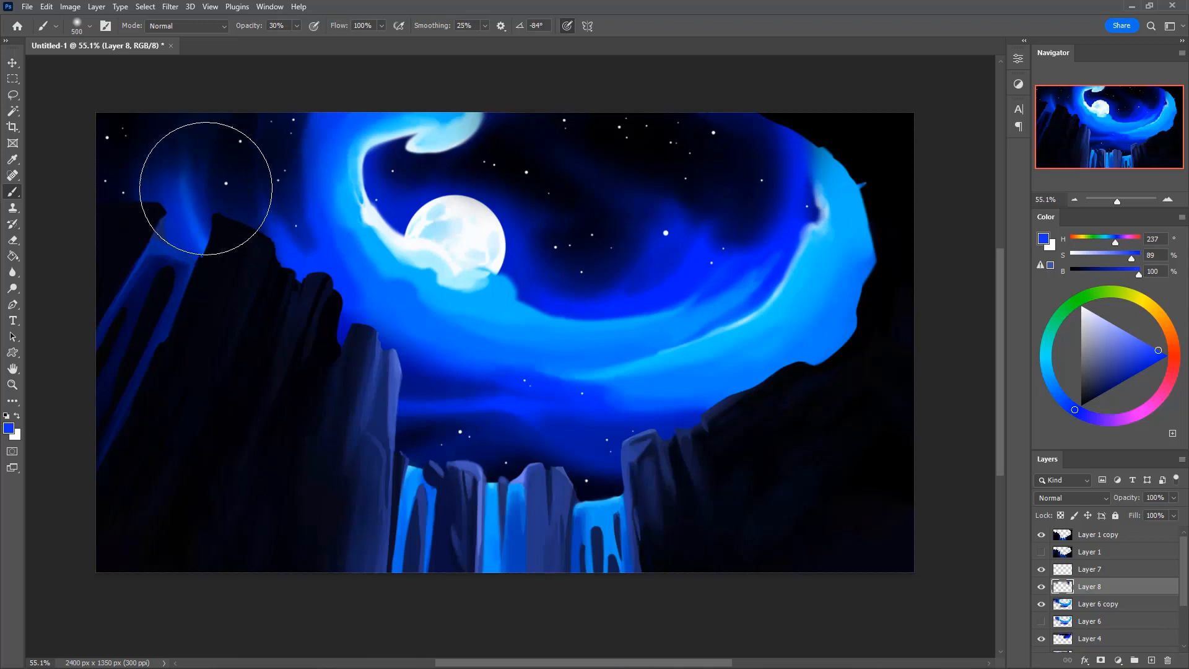
key("bracketleft")
key("bracketleft")
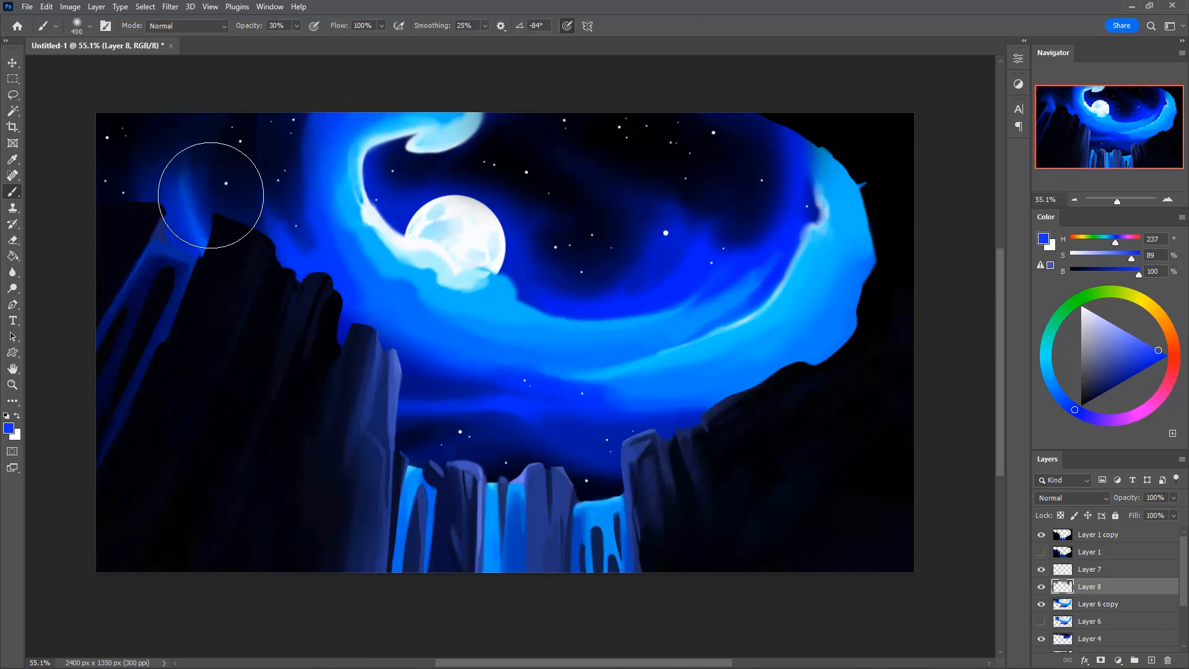
key("bracketleft")
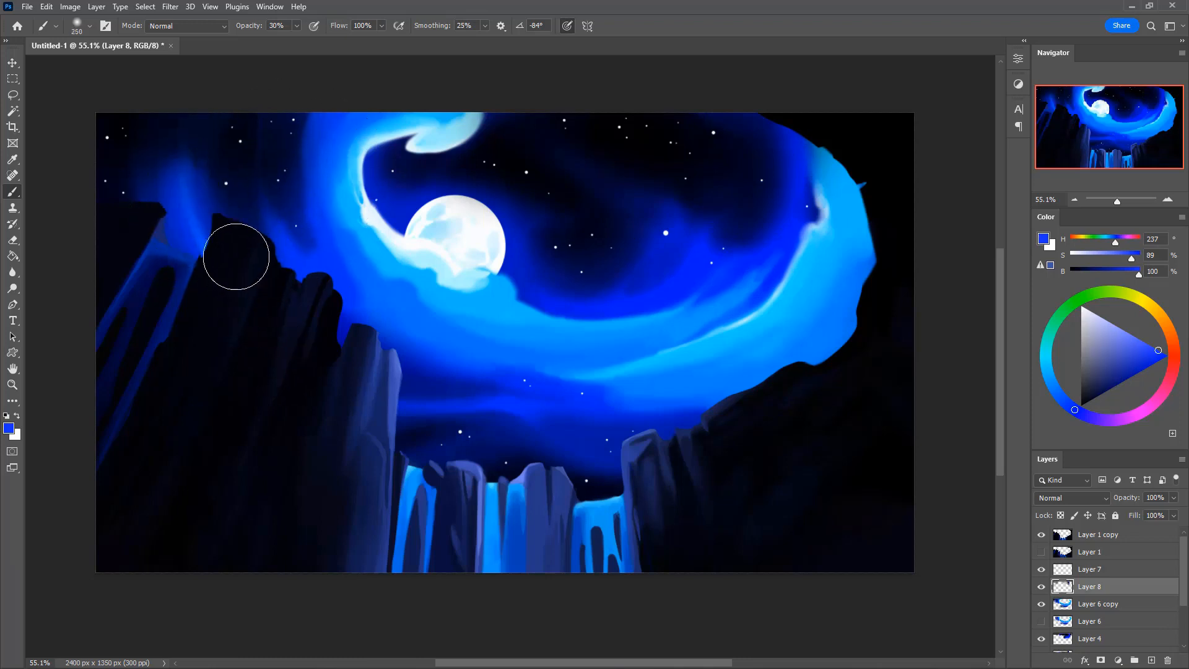
Reduce the brush to 150 px at 10% opacity and paint faint blue wisps rising from the left cliff
key("bracketleft")
key("bracketleft")
key("bracketleft")
key("1")
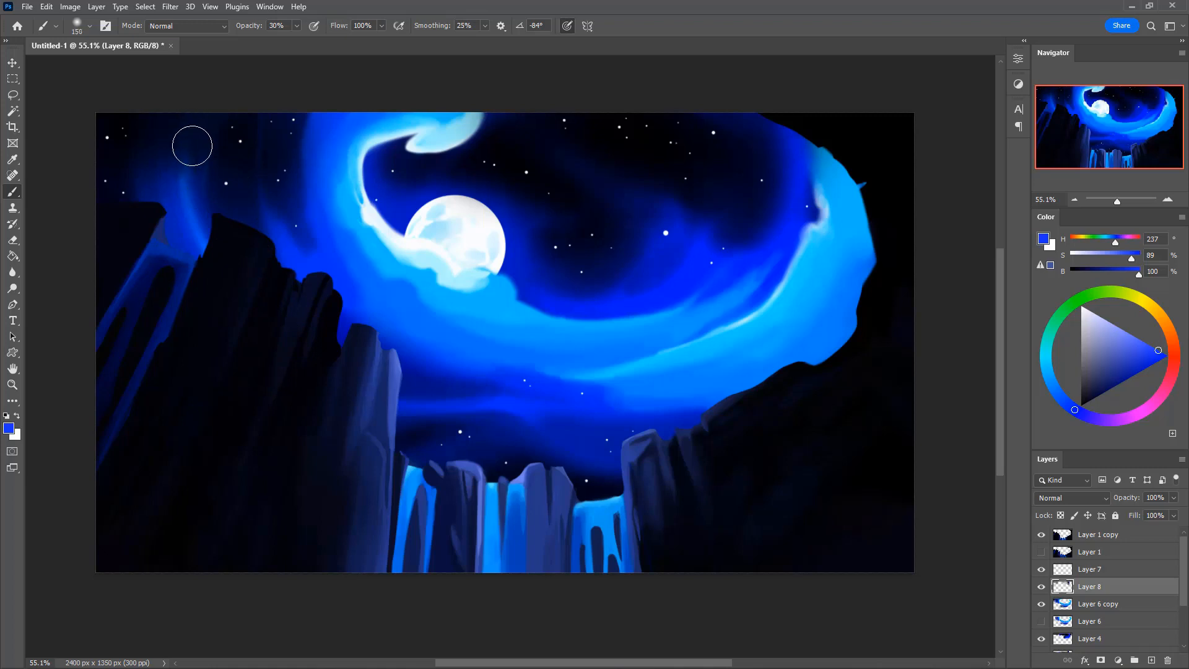
mouse_move(186, 123)
left_mouse_down()
mouse_move(214, 290)
mouse_move(186, 118)
mouse_move(178, 176)
mouse_move(204, 248)
mouse_move(200, 118)
mouse_move(179, 168)
mouse_move(233, 280)
left_mouse_up()
mouse_move(240, 121)
left_mouse_down()
mouse_move(206, 152)
mouse_move(223, 295)
left_mouse_up()
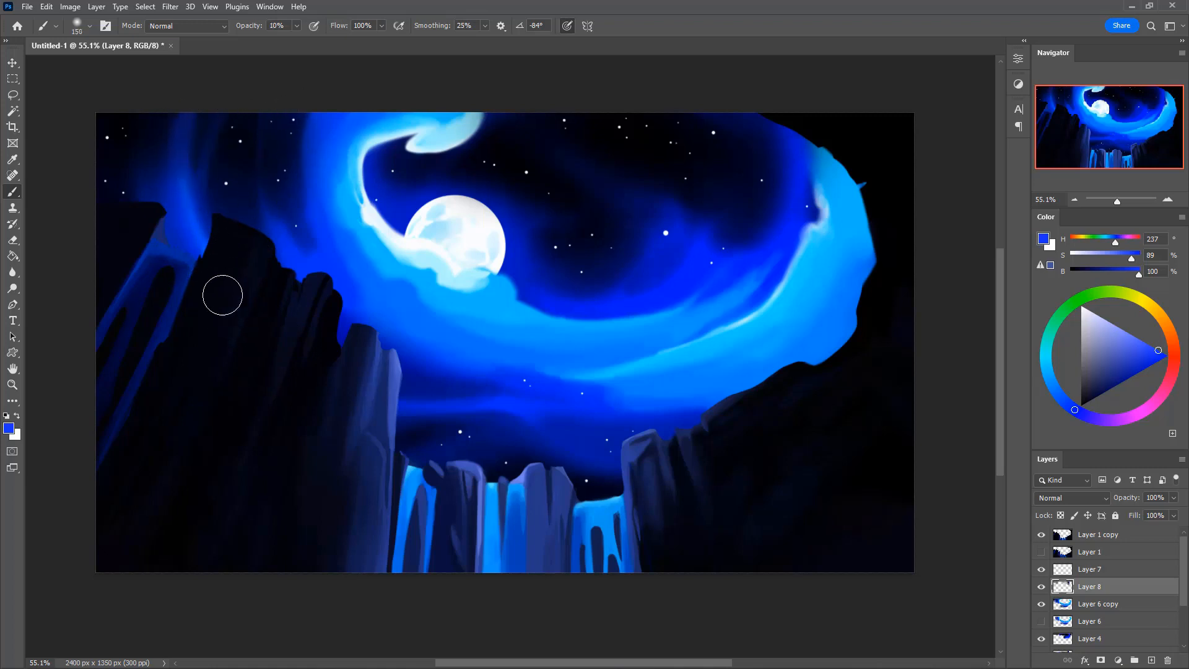
Paint a thin curved blue wisp between the left cliff and the swirl's near arm at 100 px
key("bracketright")
key("bracketright")
key("bracketleft")
key("bracketleft")
key("bracketleft")
key("bracketleft")
left_click_drag(267, 112, 312, 327)
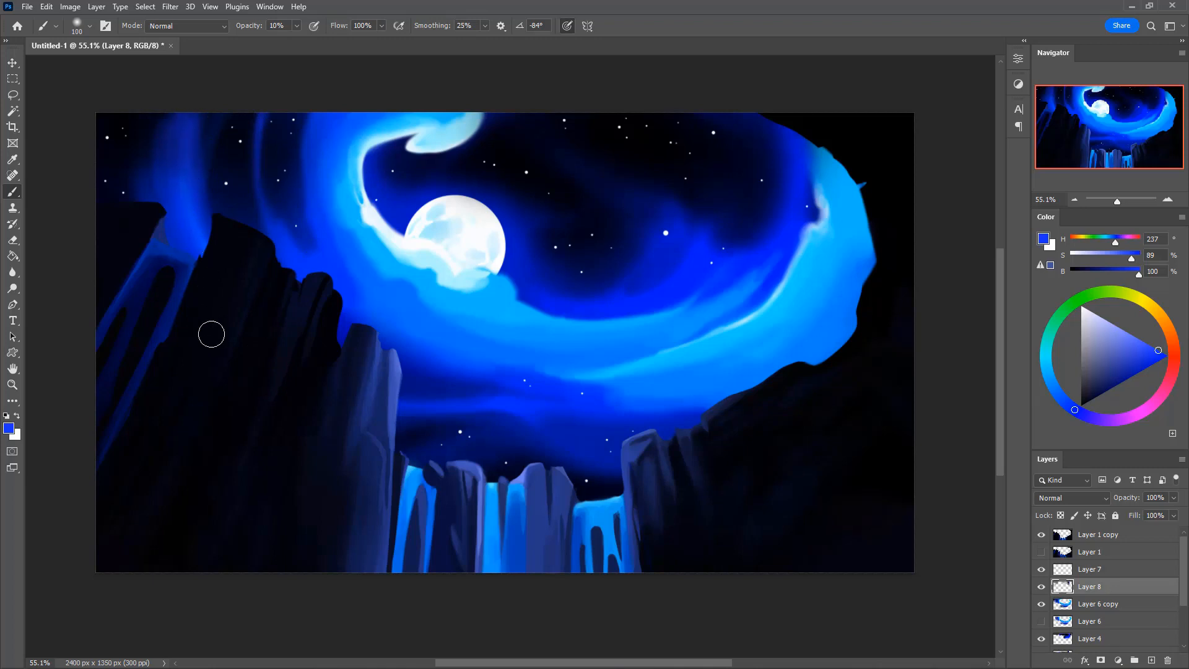
Sample dark navy from the gap between the wisps above the left cliff and shade that gap, enlarging the brush to 500 px
left_click(221, 152, "alt")
key("bracketright")
key("bracketright")
key("bracketright")
key("bracketright")
key("bracketright")
key("bracketright")
key("bracketright")
key("bracketright")
key("bracketright")
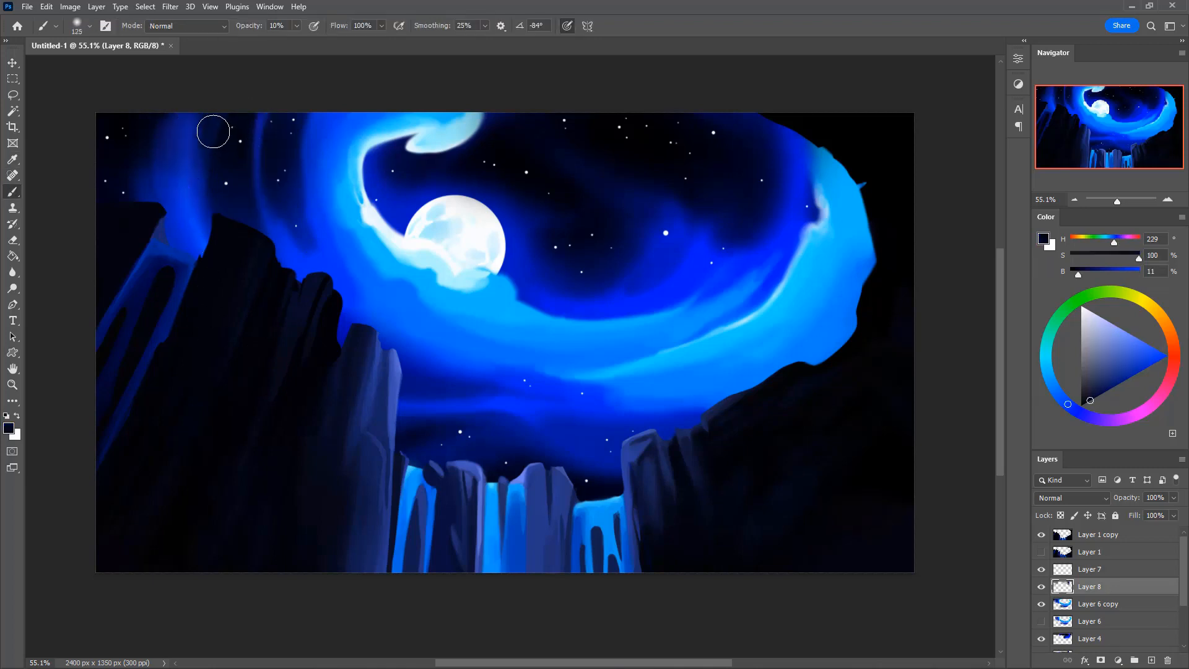
key("bracketleft")
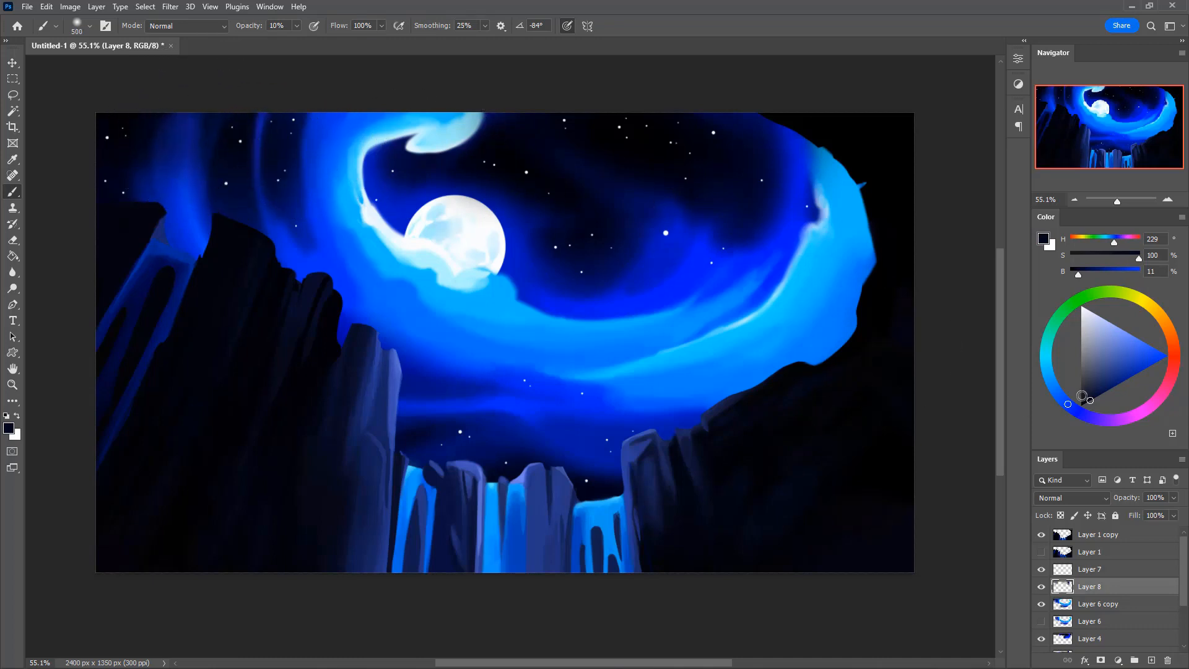
Change to black at 0% brightness and 60% opacity and darken the wisps' upper parts above the left cliff at 500 and 300 px
left_click_drag(1079, 398, 1042, 393)
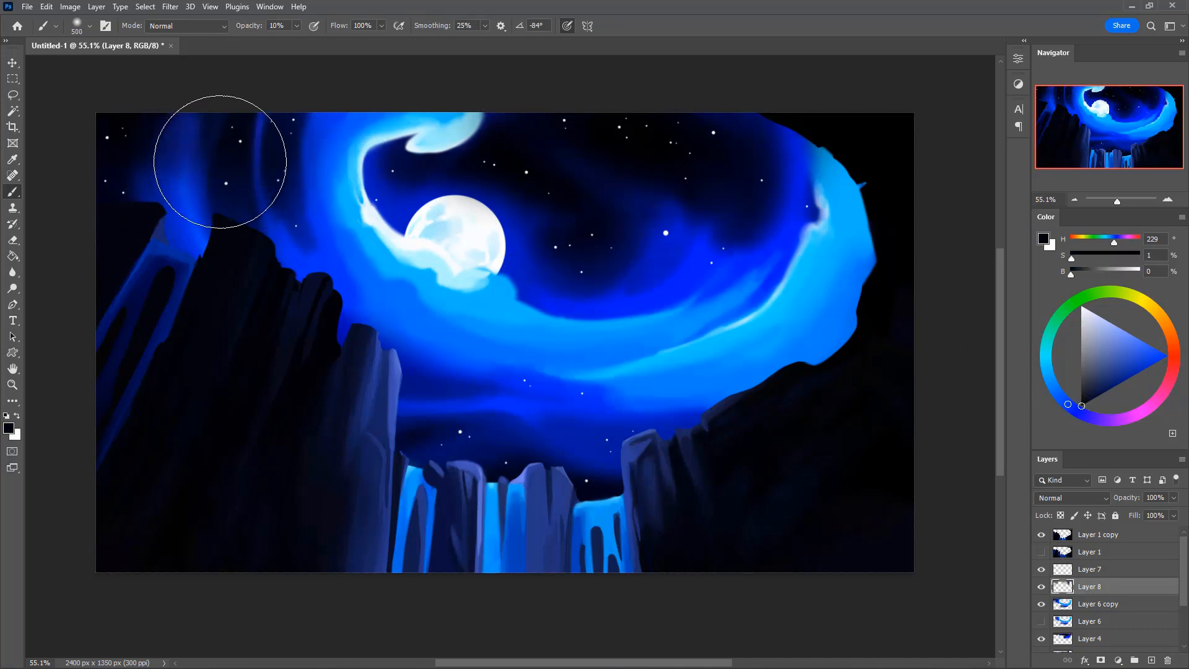
key("6")
mouse_move(217, 159)
left_mouse_down()
mouse_move(181, 126)
mouse_move(169, 88)
left_mouse_up()
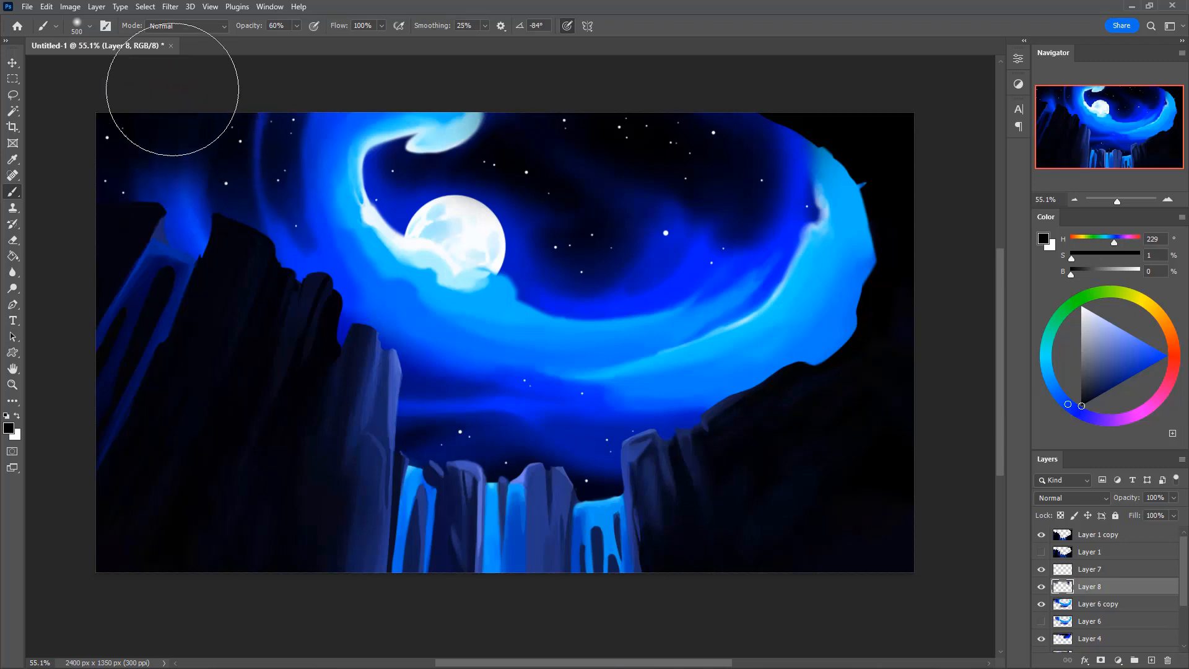
left_click_drag(144, 193, 175, 94)
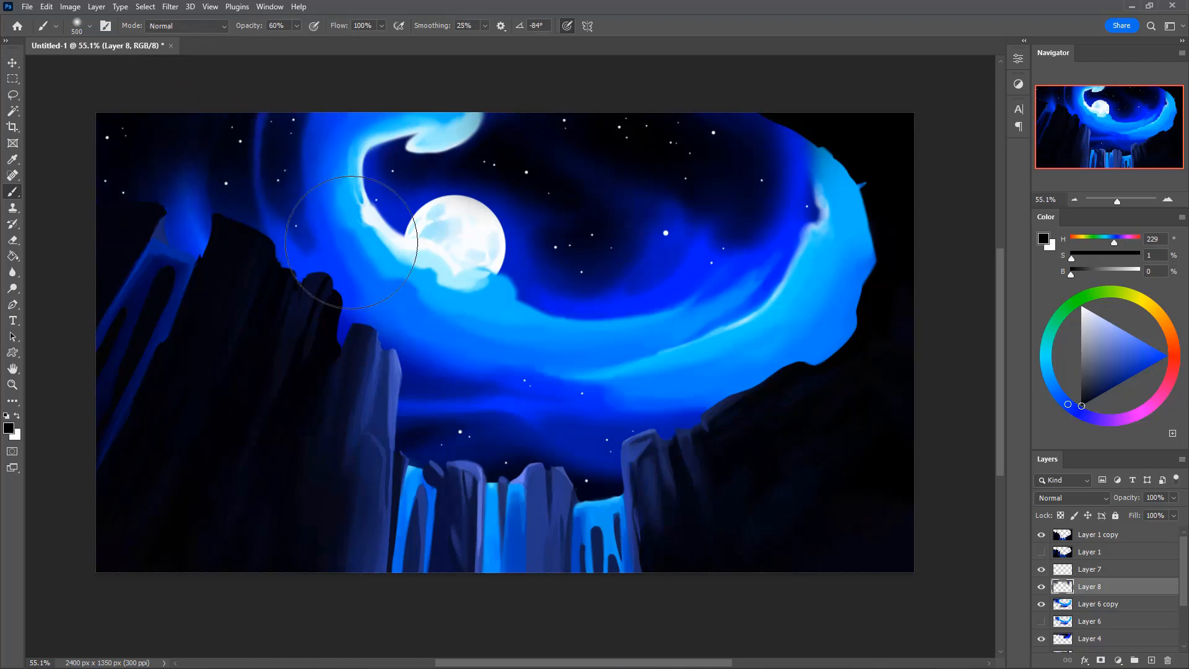
key("[")
key("[")
mouse_move(286, 150)
left_mouse_down()
mouse_move(264, 104)
mouse_move(227, 105)
mouse_move(189, 127)
left_mouse_up()
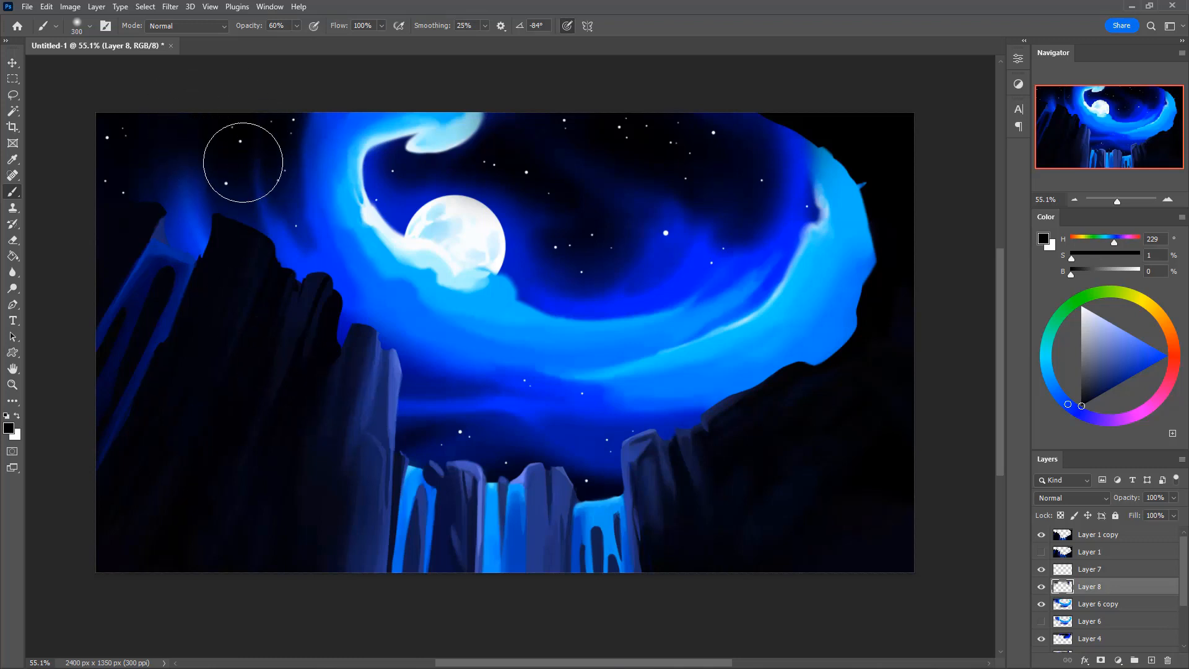
Sample a medium blue from the glow above the left cliff and brush a wisp upward from it at 80 px
left_click(193, 175, "alt")
key("[")
key("[")
key("[")
key("[")
key("[")
key("[")
key("[")
key("[")
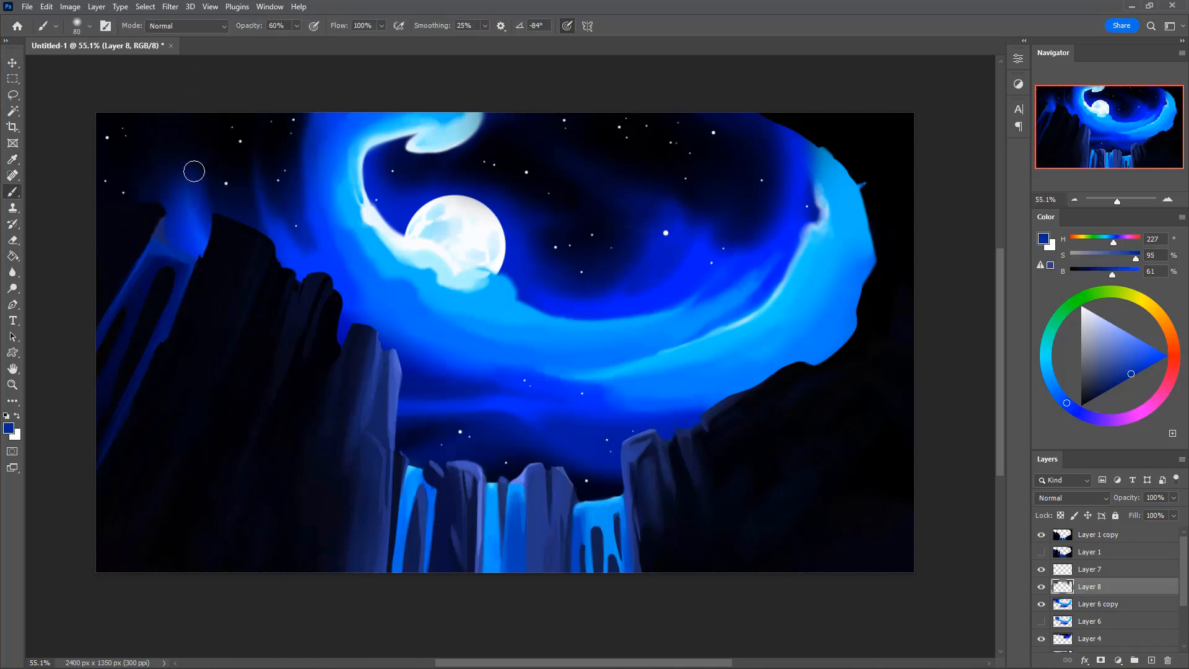
left_click_drag(191, 110, 177, 197)
Raise the blue to 100% saturation and brightness and build up thin wisps above the left cliff at 10% opacity
key("i")
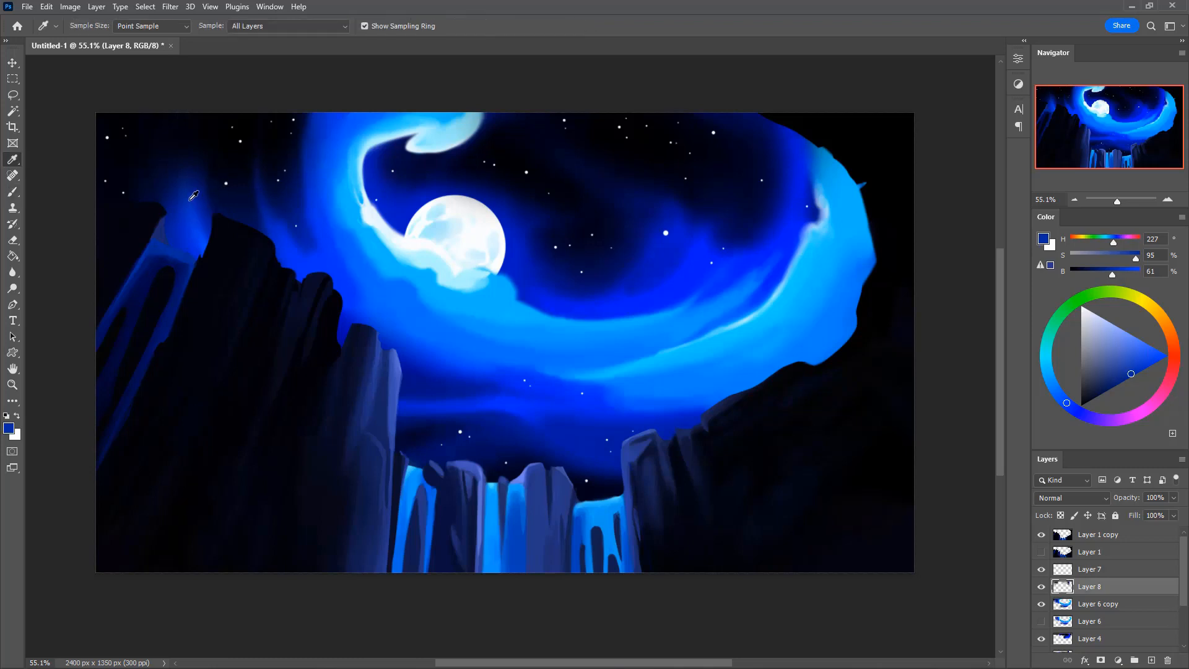
left_click_drag(1078, 347, 1167, 356)
key("b")
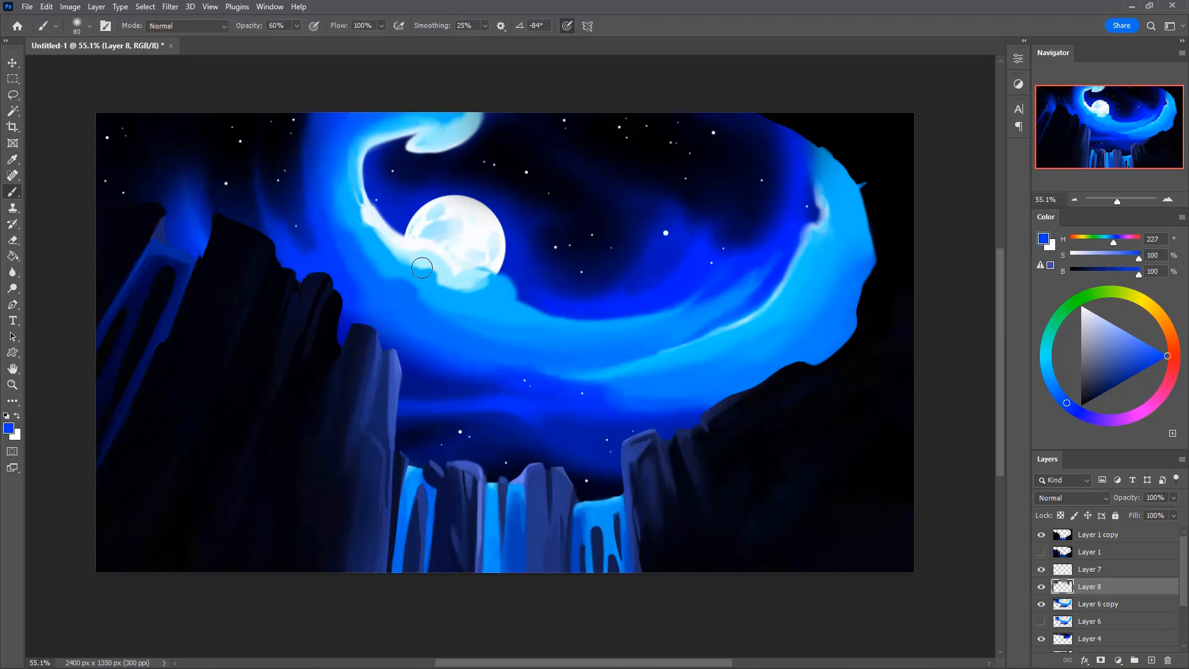
key("1")
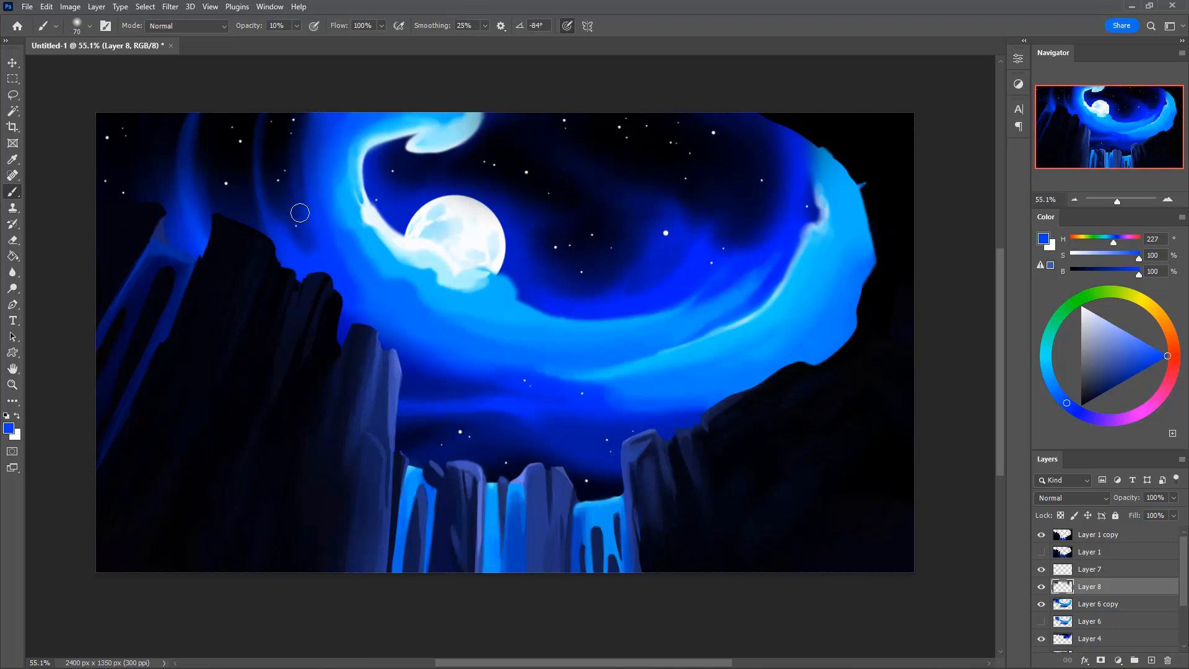
Sample dark blue from the glow beside the swirl's left edge and soften that area with a 90 px brush at 10% opacity
key("bracketleft")
left_click(307, 179, "alt")
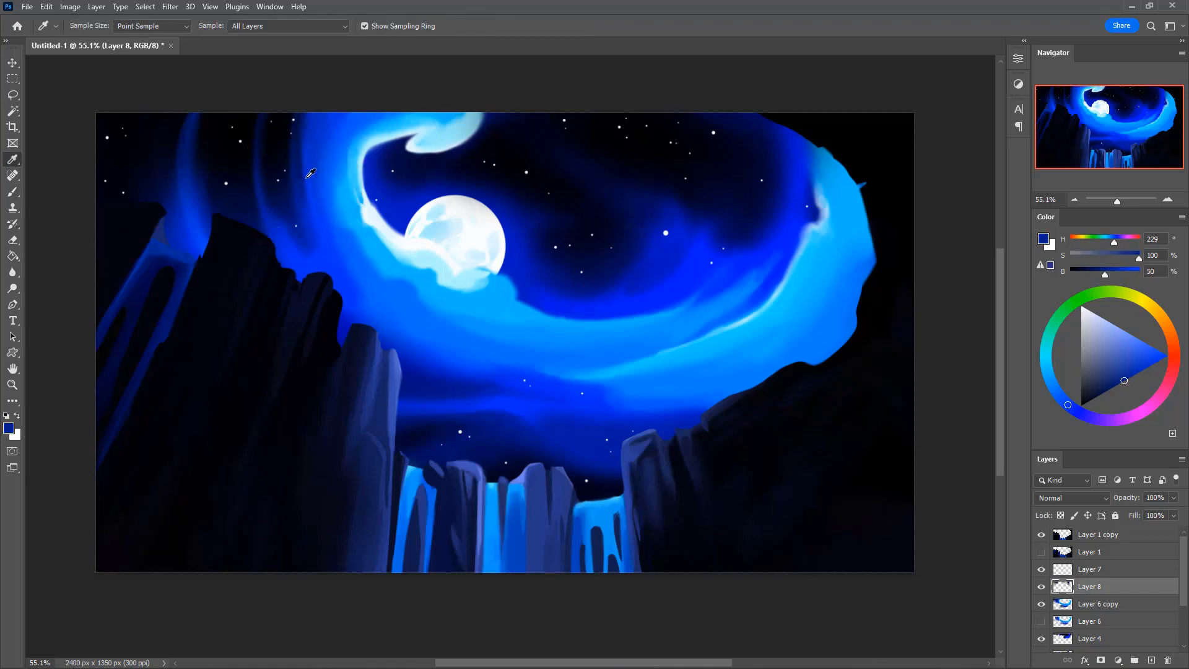
key("bracketright")
key("bracketright")
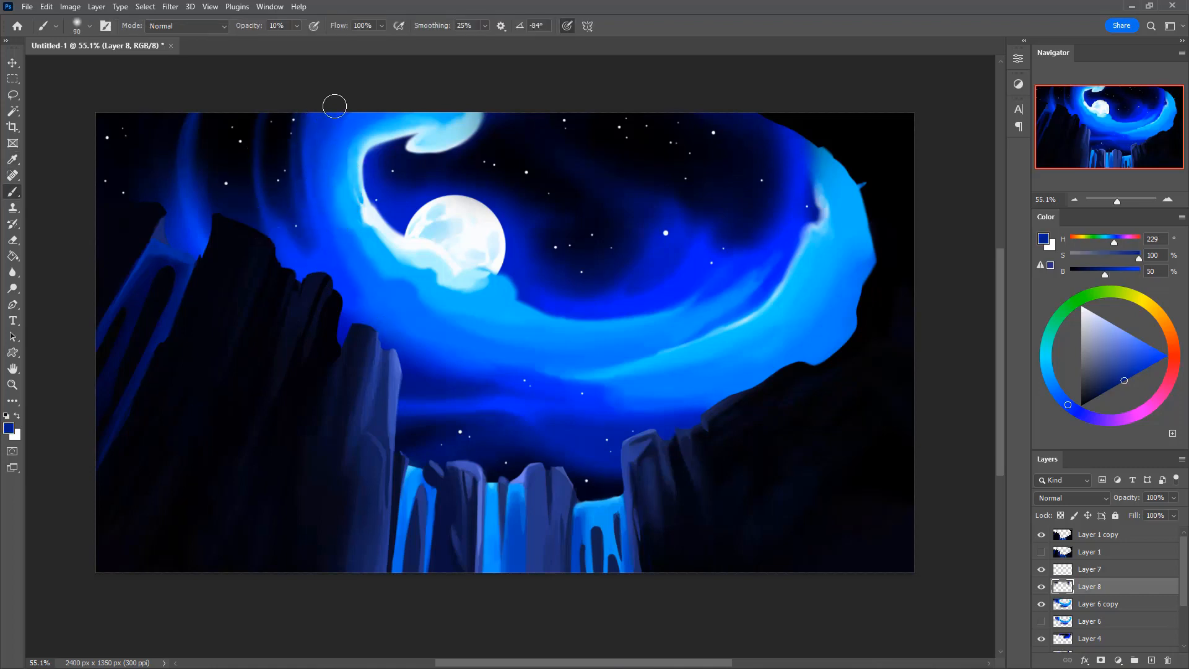
Brighten the blue to 100% brightness and brush a broad glow over the sky above the left cliff at 700 px and 30% opacity
left_click(923, 336, "alt")
key("bracketright")
mouse_move(342, 137)
left_mouse_down()
mouse_move(332, 111)
mouse_move(322, 153)
left_mouse_up()
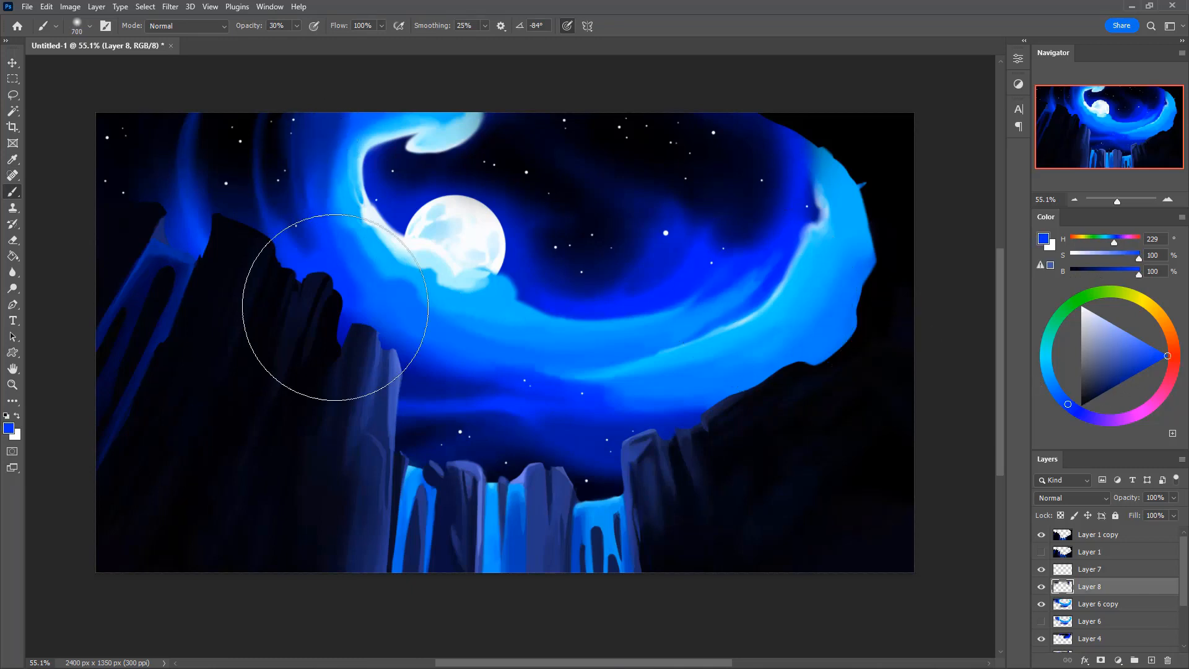
left_click_drag(257, 229, 263, 247)
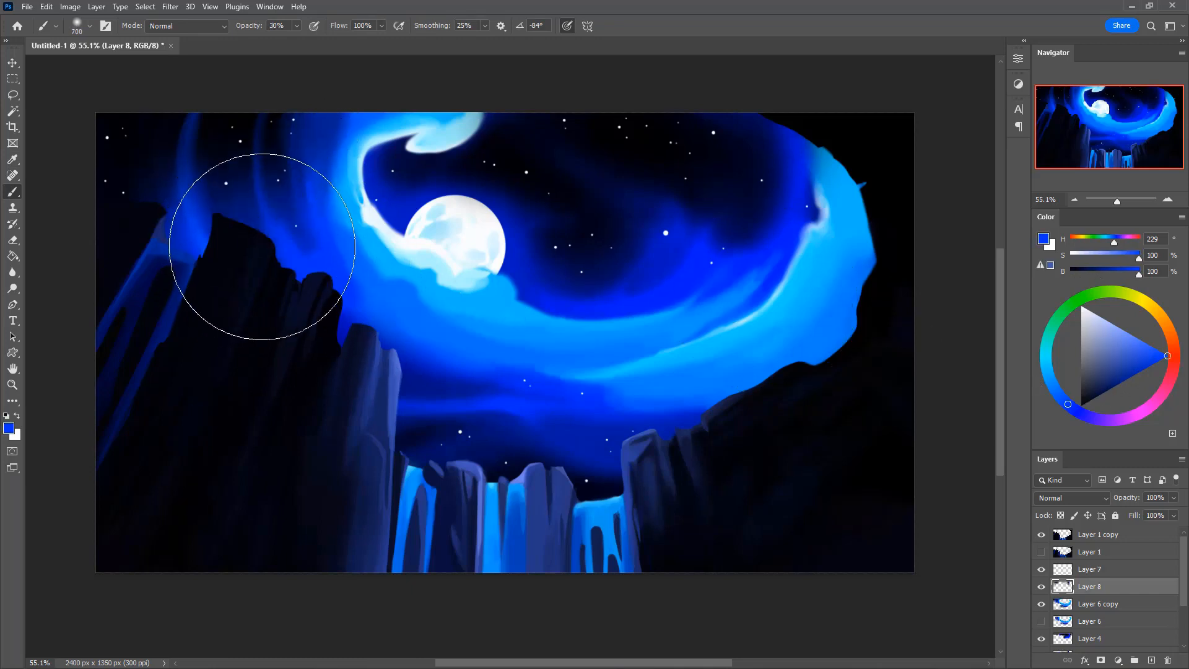
left_click(128, 201)
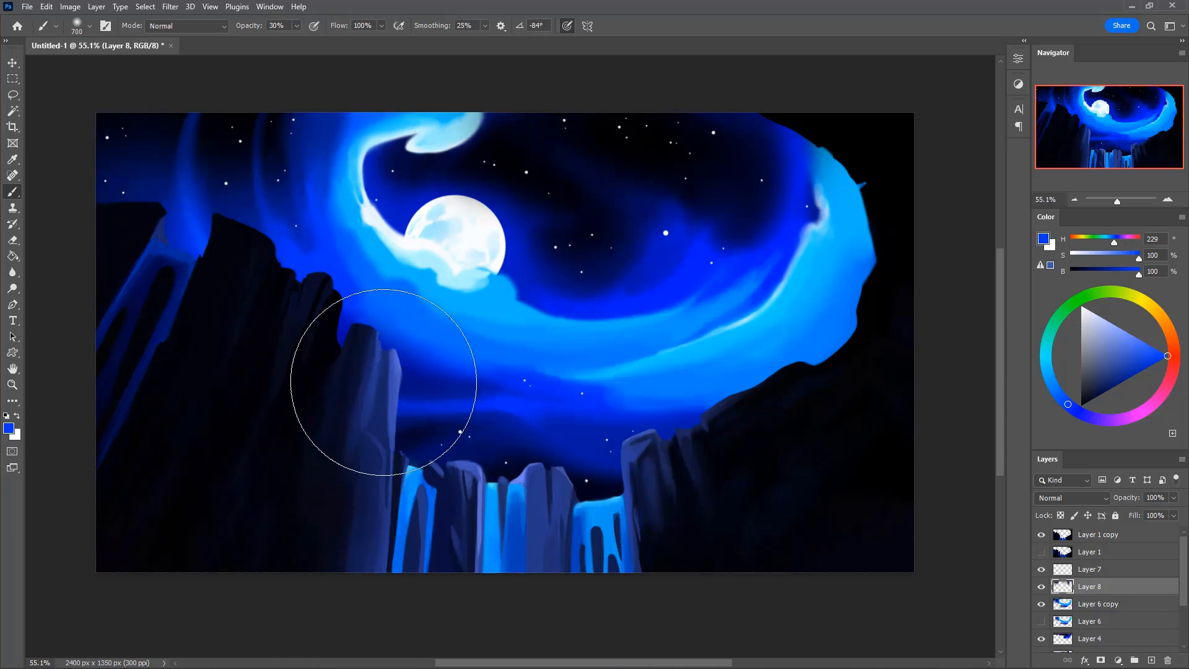
Sample near-black from the night sky above the left cliff and darken the low sky above the waterfalls at 250 px
key("bracketleft")
key("bracketleft")
key("bracketleft")
key("bracketleft")
key("bracketleft")
left_click(230, 162, "alt")
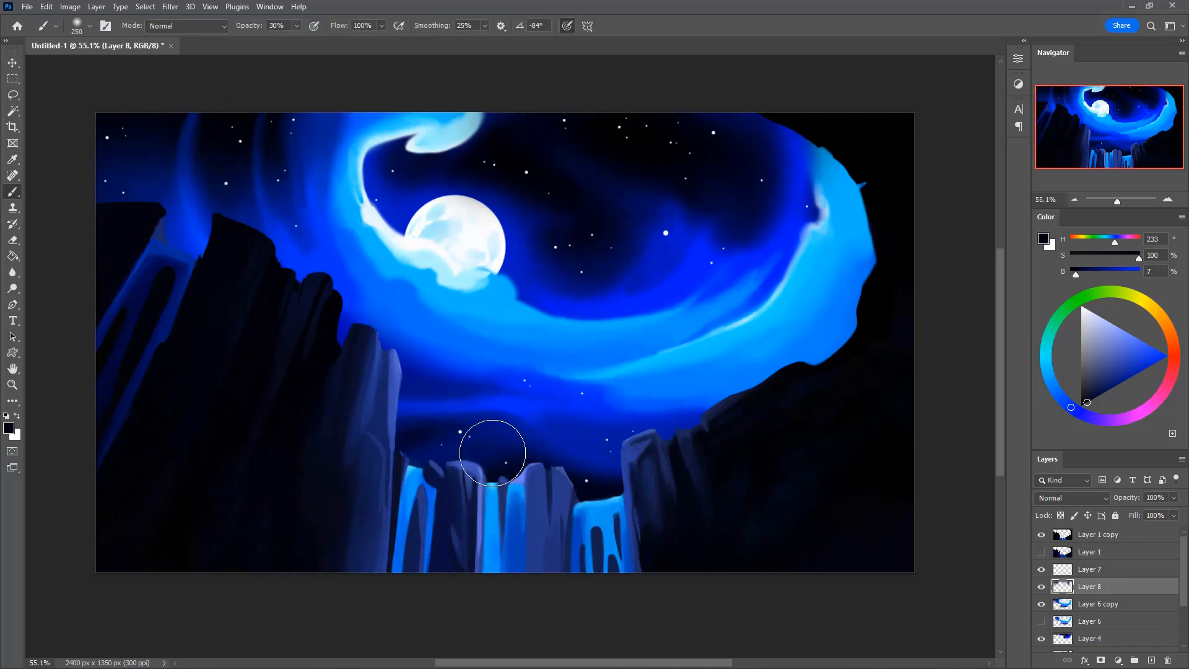
Sample medium blue from the sky beneath the swirl and retouch the horizontal cloud band there with a 50 px brush
left_click(512, 386, "alt")
key("bracketleft")
key("bracketleft")
key("bracketleft")
key("bracketleft")
key("bracketleft")
key("bracketleft")
key("bracketleft")
key("bracketleft")
key("bracketleft")
key("bracketleft")
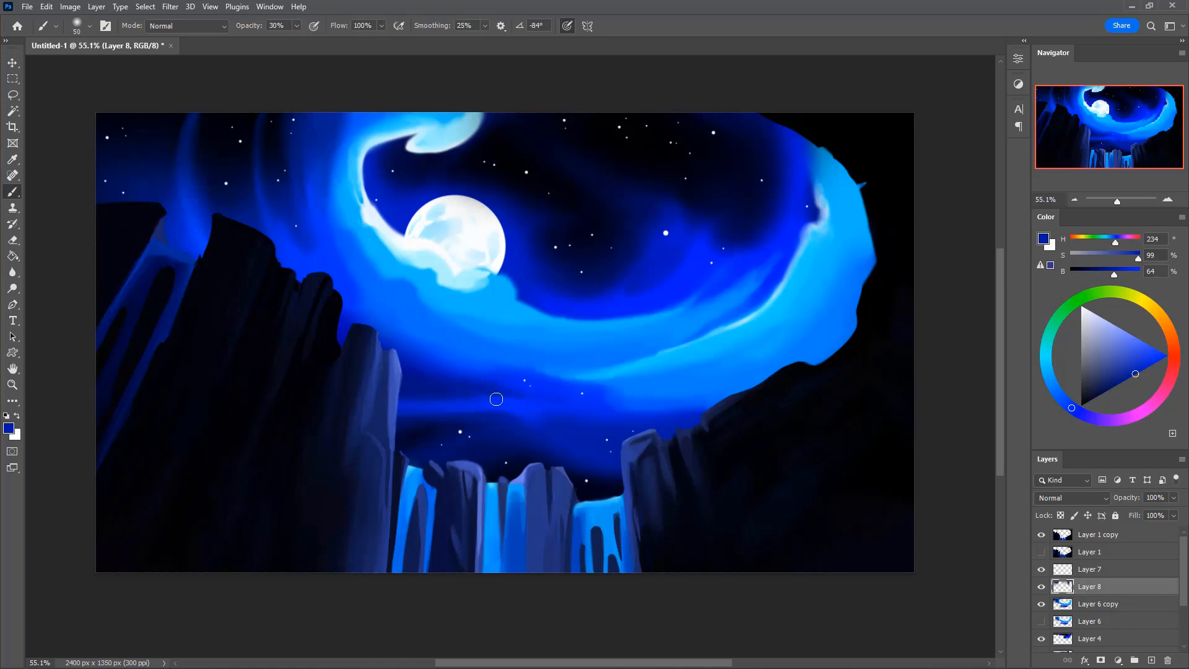
Sample a brighter blue from the band beneath the swirl and blend it across the sky above the waterfalls at 100 and 200 px
left_click(450, 396, "alt")
key("bracketright")
left_click(557, 411, "alt")
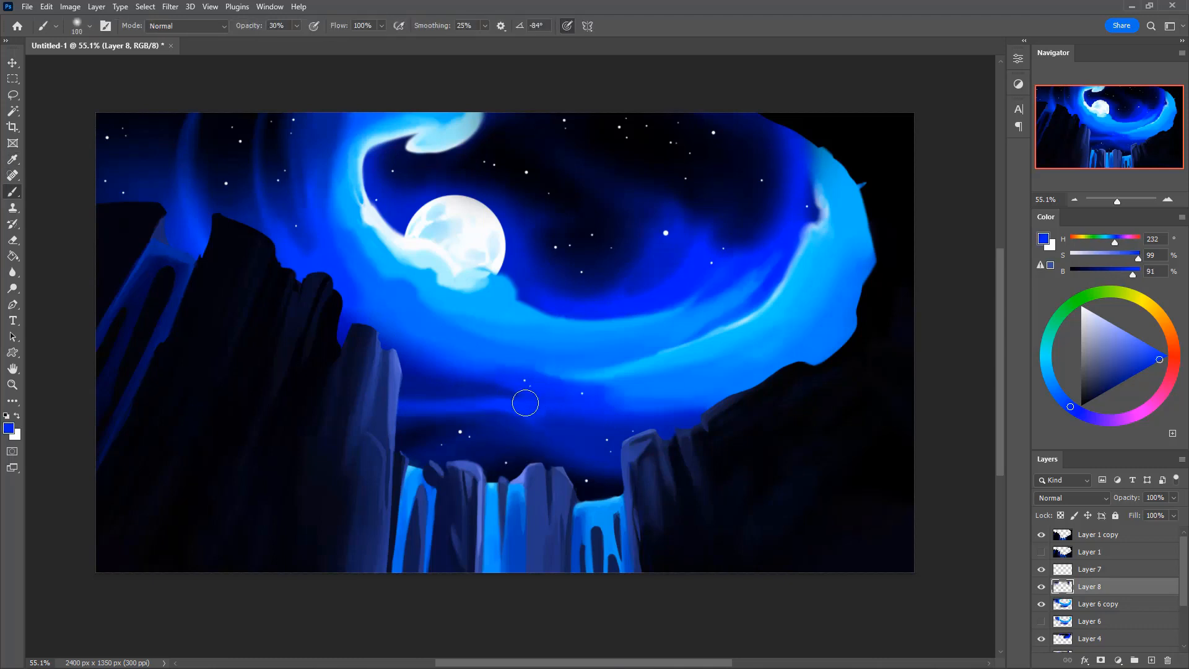
key("bracketright")
key("bracketright")
key("bracketright")
key("bracketright")
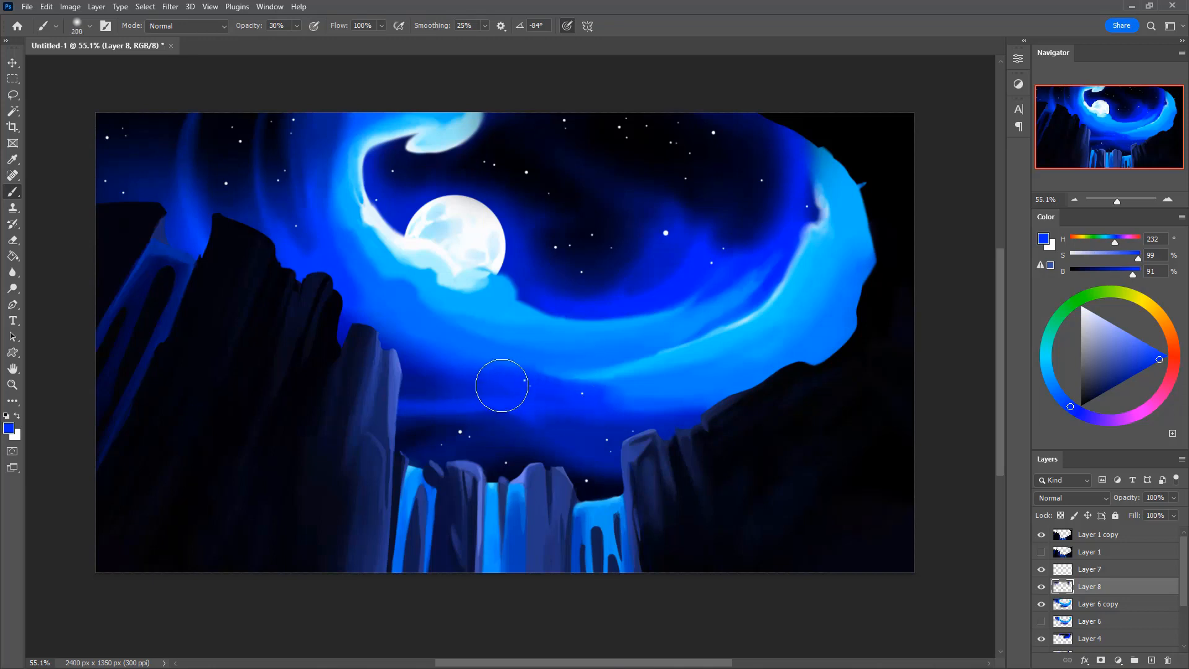
mouse_move(502, 385)
left_mouse_down()
mouse_move(526, 393)
mouse_move(472, 385)
mouse_move(523, 380)
mouse_move(541, 426)
mouse_move(643, 403)
mouse_move(427, 390)
mouse_move(569, 405)
left_mouse_up()
Blend the swirl's lower edge above the waterfalls at 10% opacity with sampled light and deep blues, reducing the brush to 60 px
left_click(615, 370, "alt")
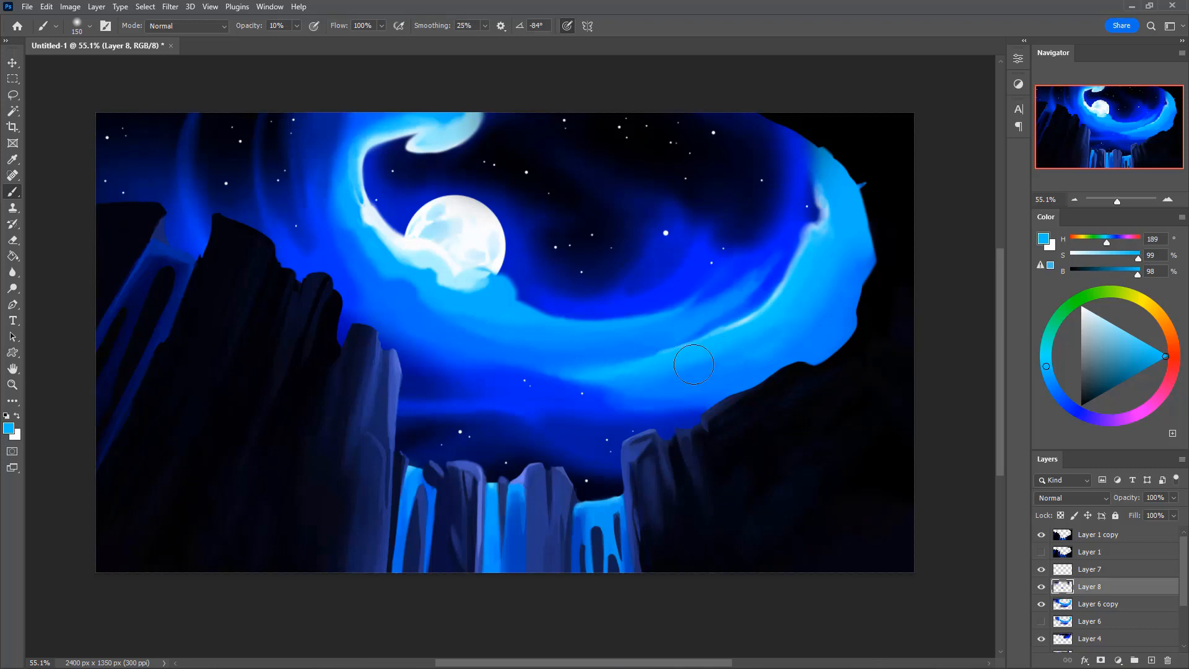
key("bracketleft")
key("bracketleft")
key("bracketleft")
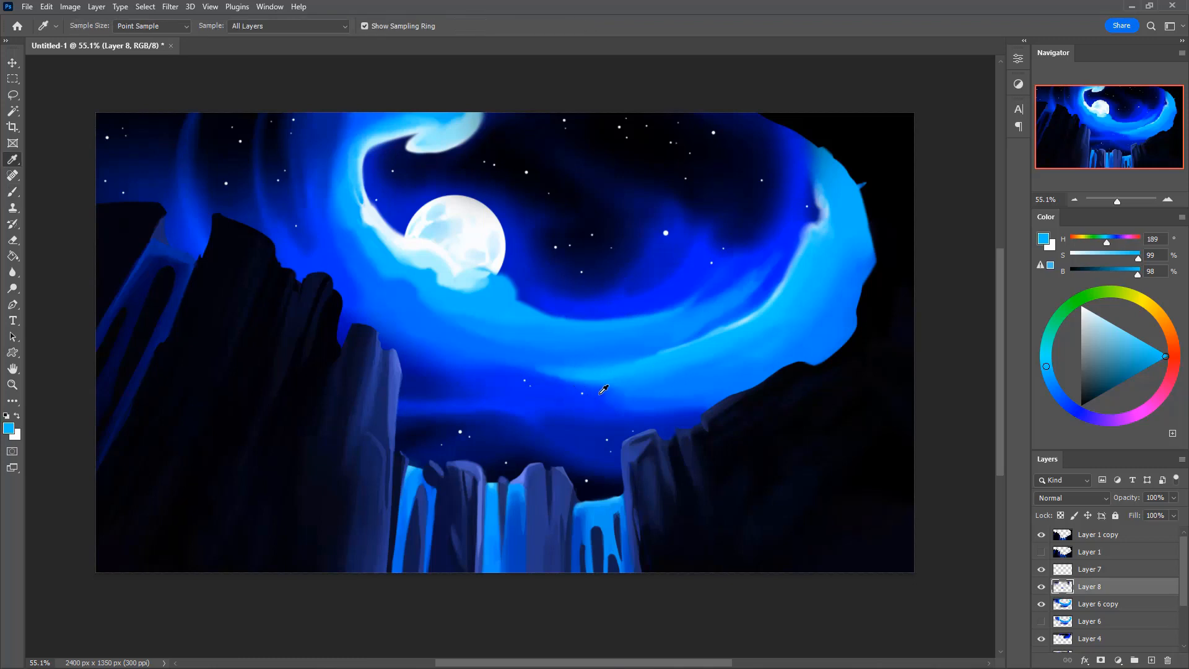
left_click(551, 388, "alt")
key("bracketleft")
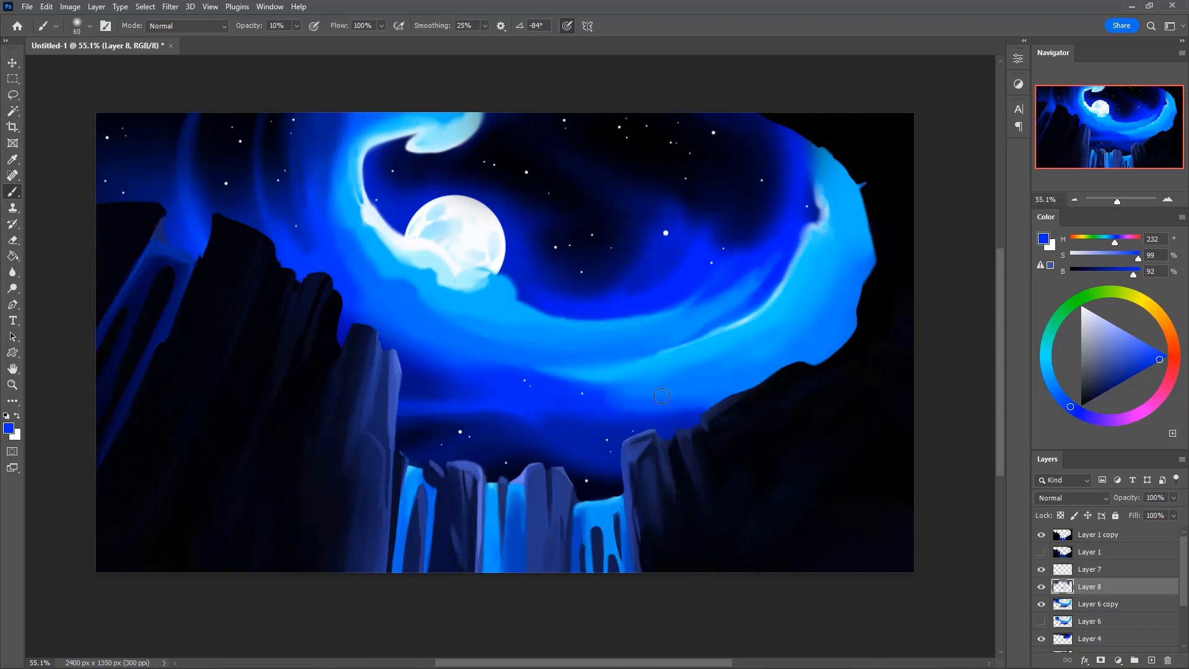
left_click(613, 374, "alt")
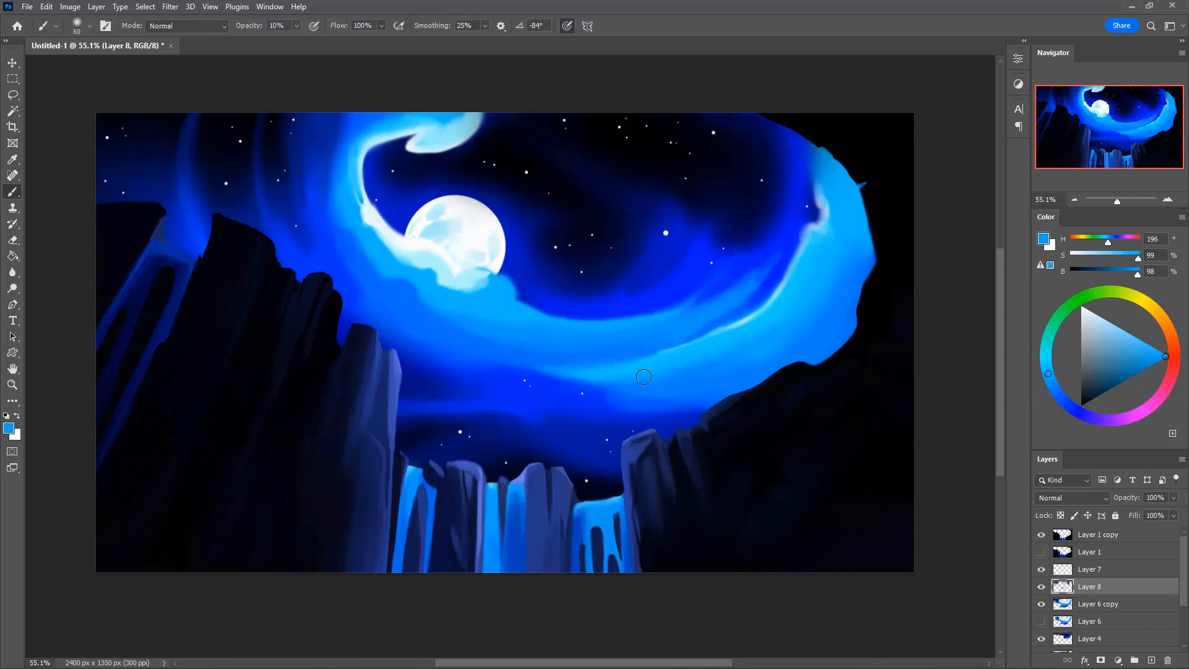
key("alt")
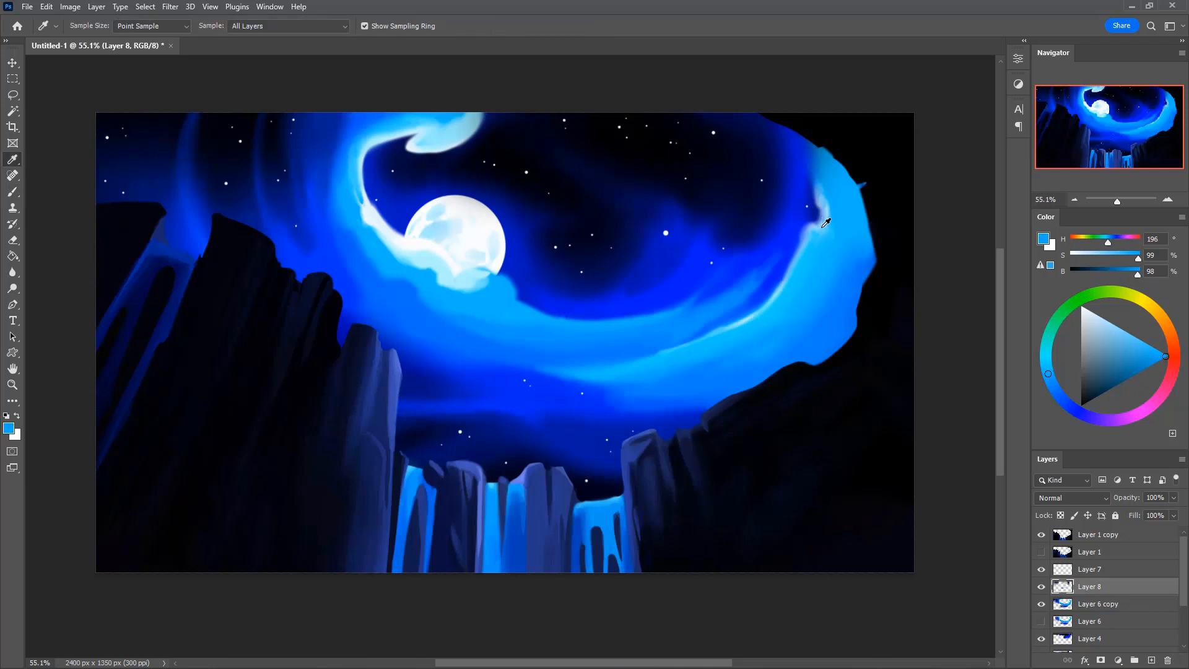
Sample light blue from the swirl's right end, raise it to 100% saturation and paint its upper inner edge at 100% opacity
left_click(830, 216, "alt")
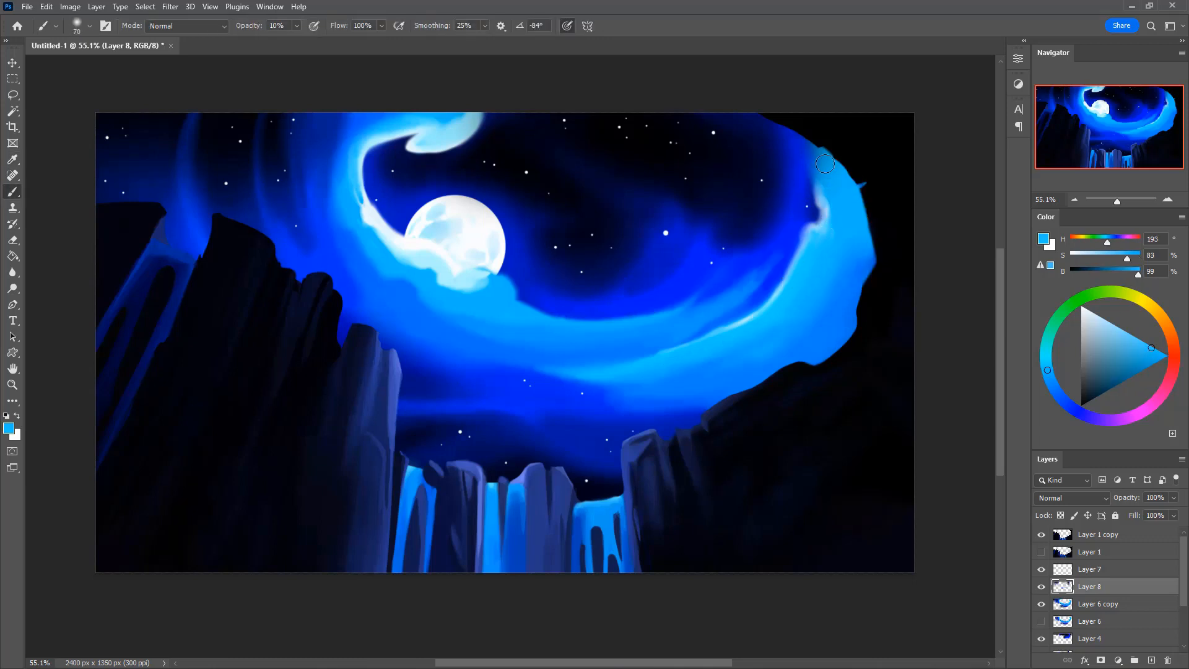
left_click_drag(1152, 347, 1183, 352)
left_click_drag(832, 179, 805, 134)
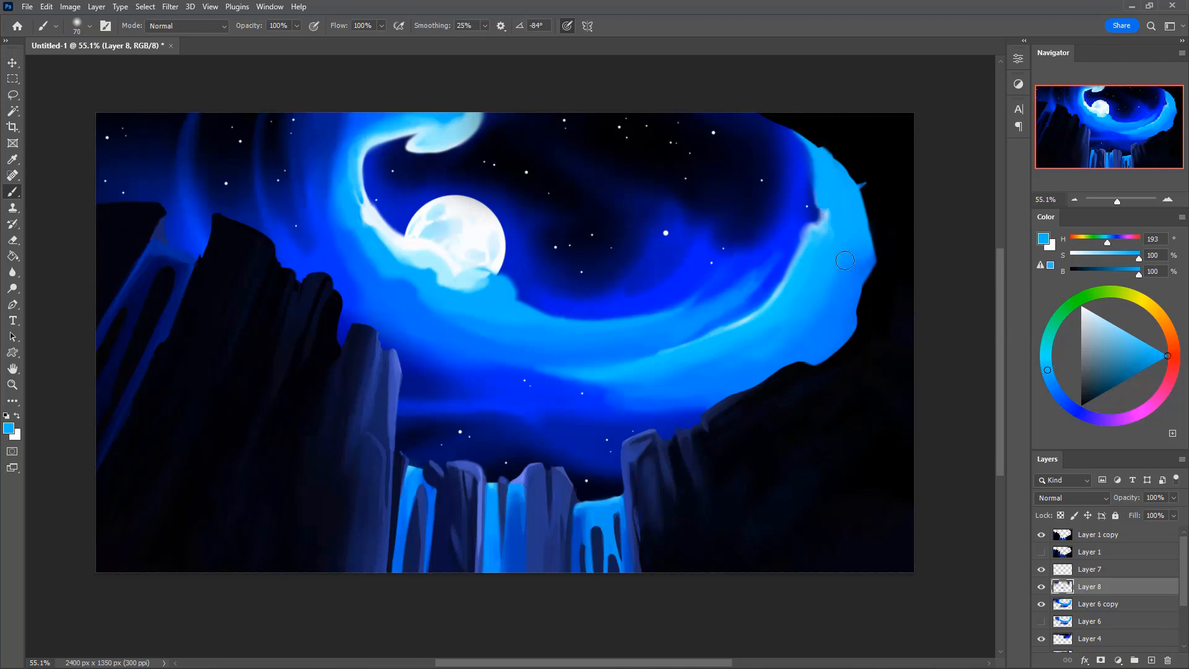
Undo a sampled-blue stroke on the swirl's upper right tip, change to hue 199 at full brightness and blend the tip at 30% opacity
left_click(804, 153, "alt")
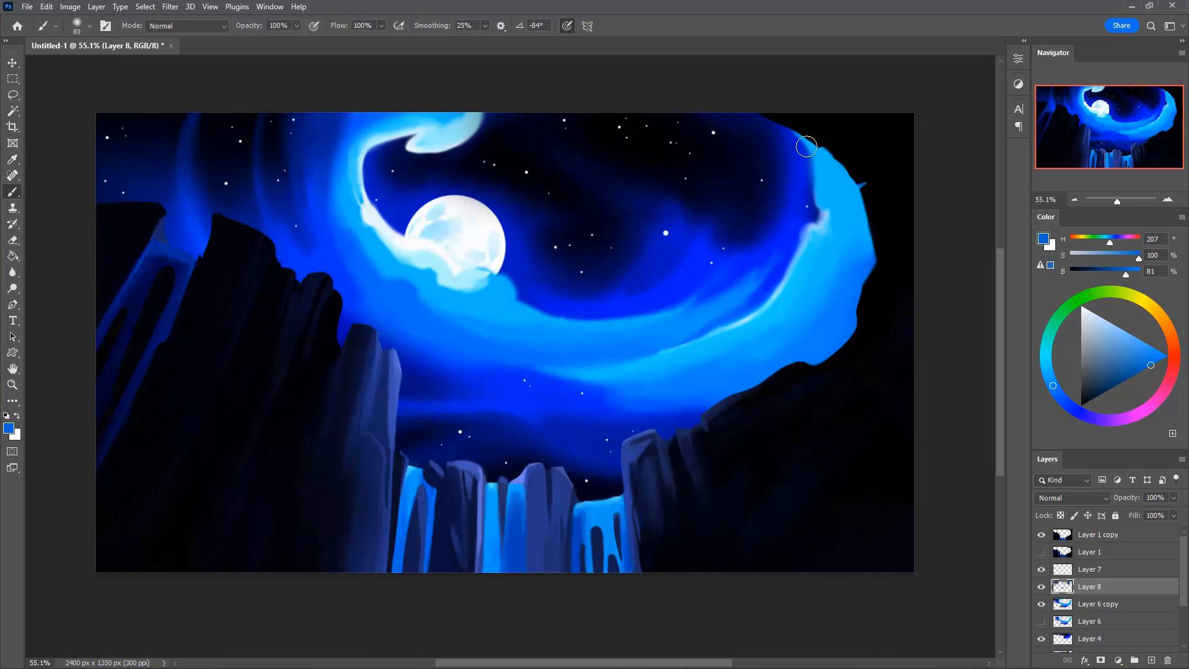
mouse_move(806, 155)
left_mouse_down()
mouse_move(815, 182)
mouse_move(804, 215)
left_mouse_up()
key("ctrl+z")
left_click(1166, 354)
left_click_drag(1053, 387, 1049, 376)
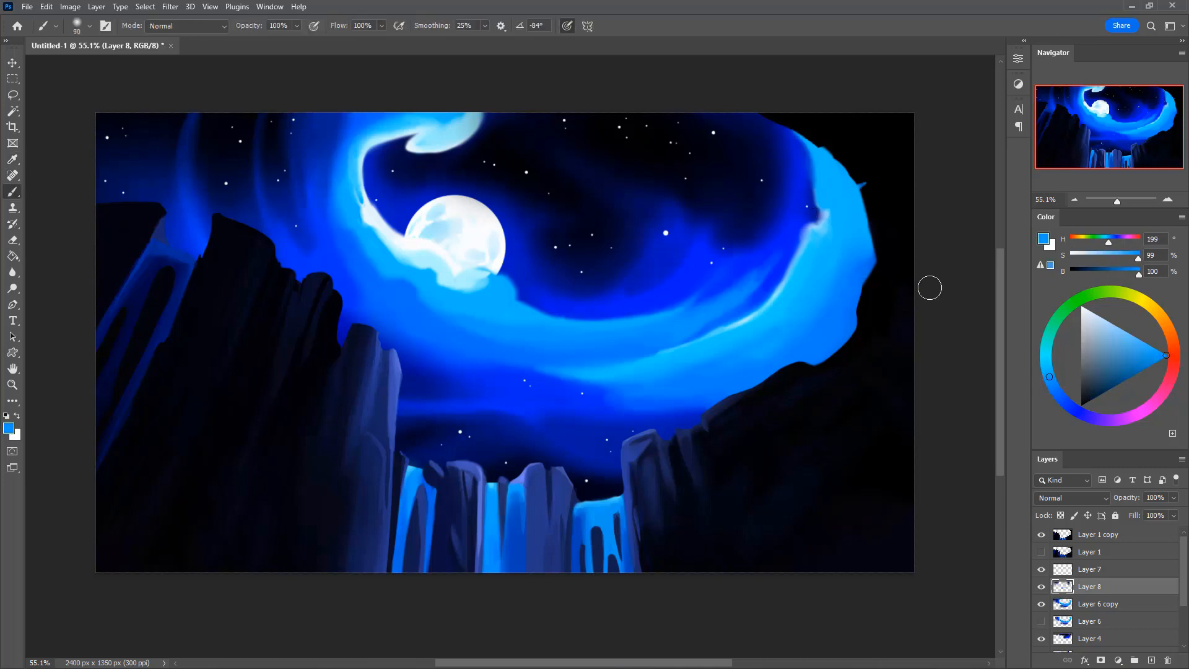
key("3")
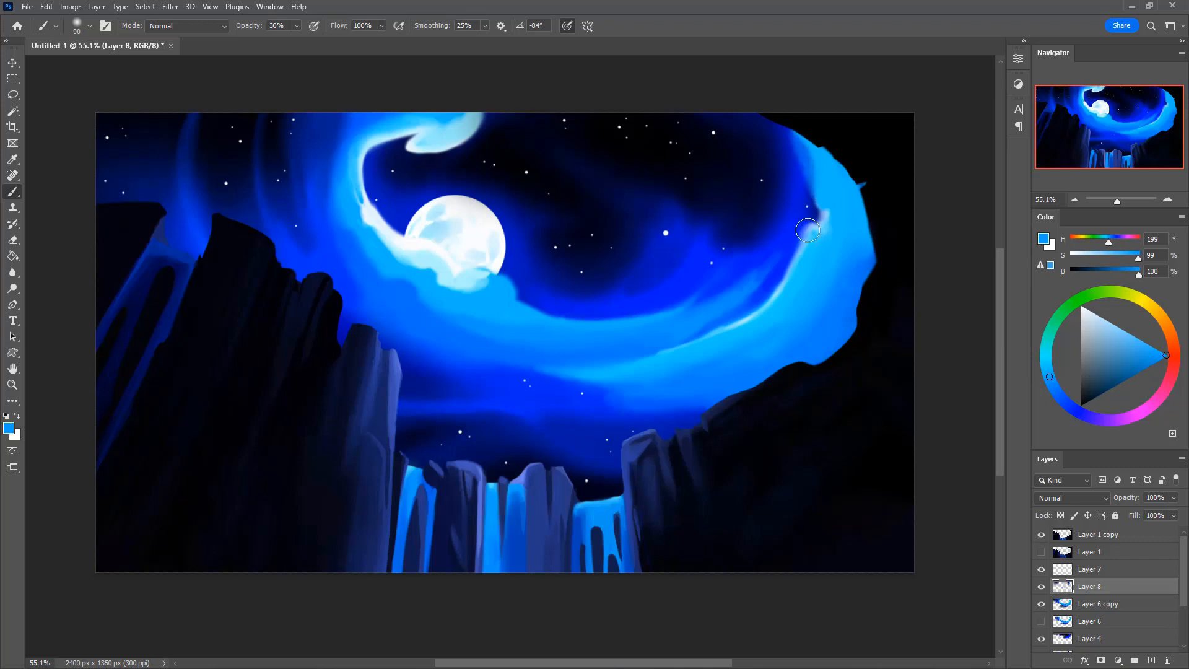
Sample deep blue beside the swirl's upper right tip, raise it to 100% brightness and blend along the inner edge at 90 px
left_click(793, 150, "alt")
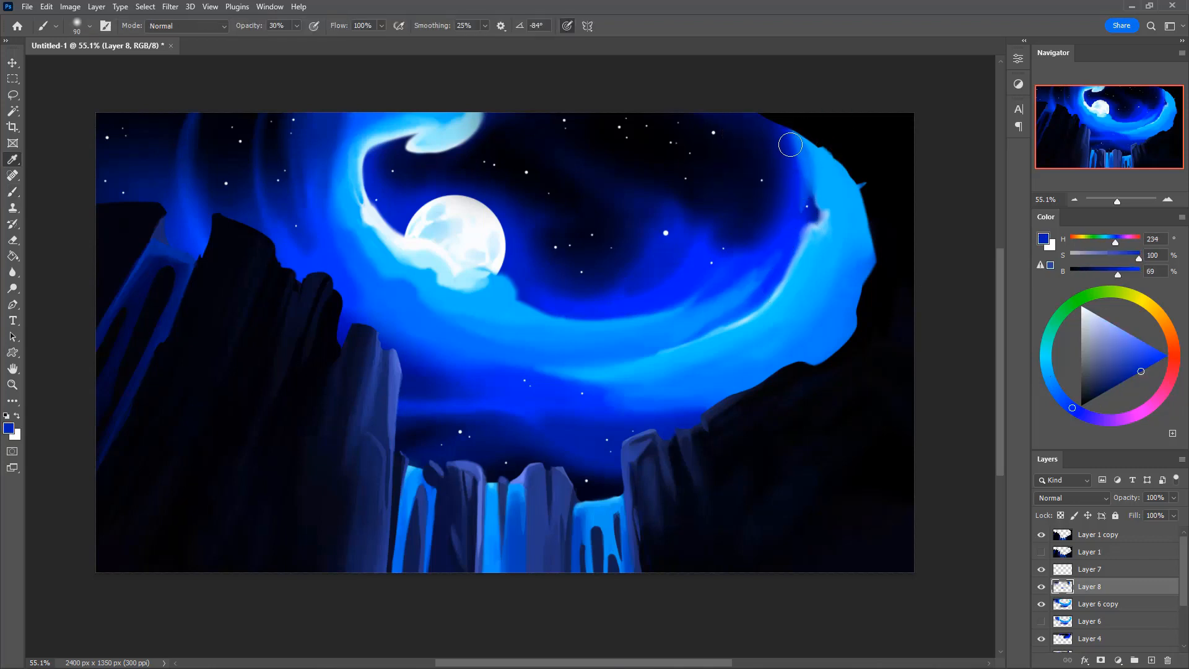
key("bracketleft")
left_click(1167, 355)
left_click(1164, 354)
key("bracketright")
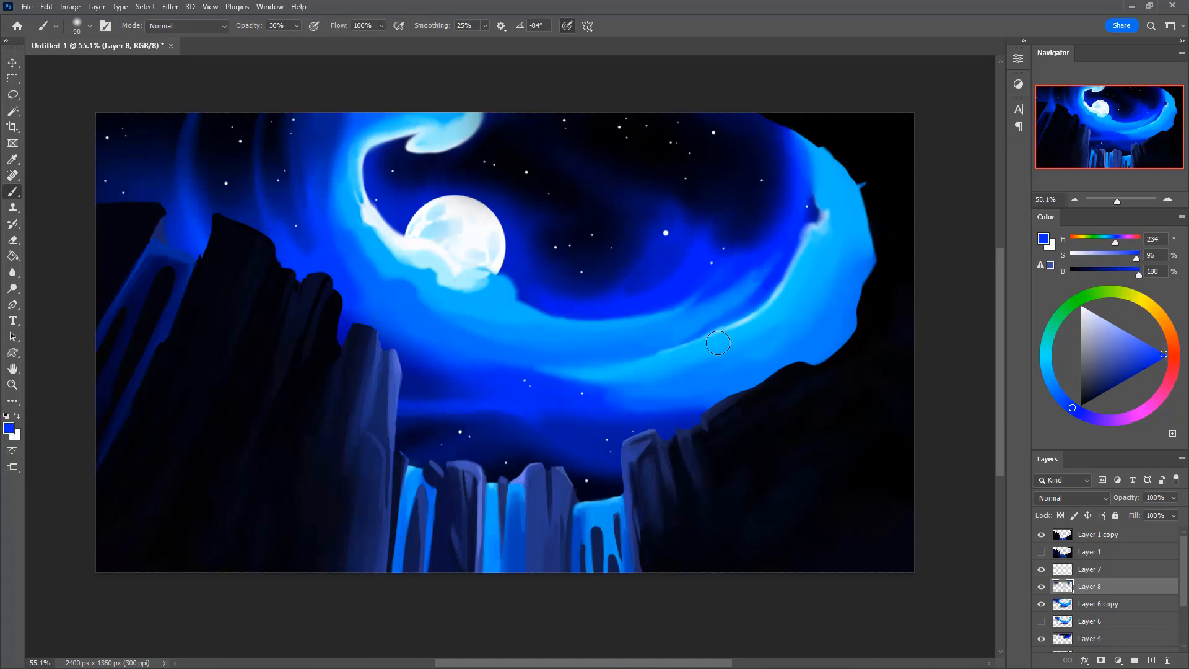
left_click_drag(810, 238, 814, 206)
Change to cyan at hue 182 and repaint the inner edge of the swirl's upper right end, replacing the first stroke
key("i")
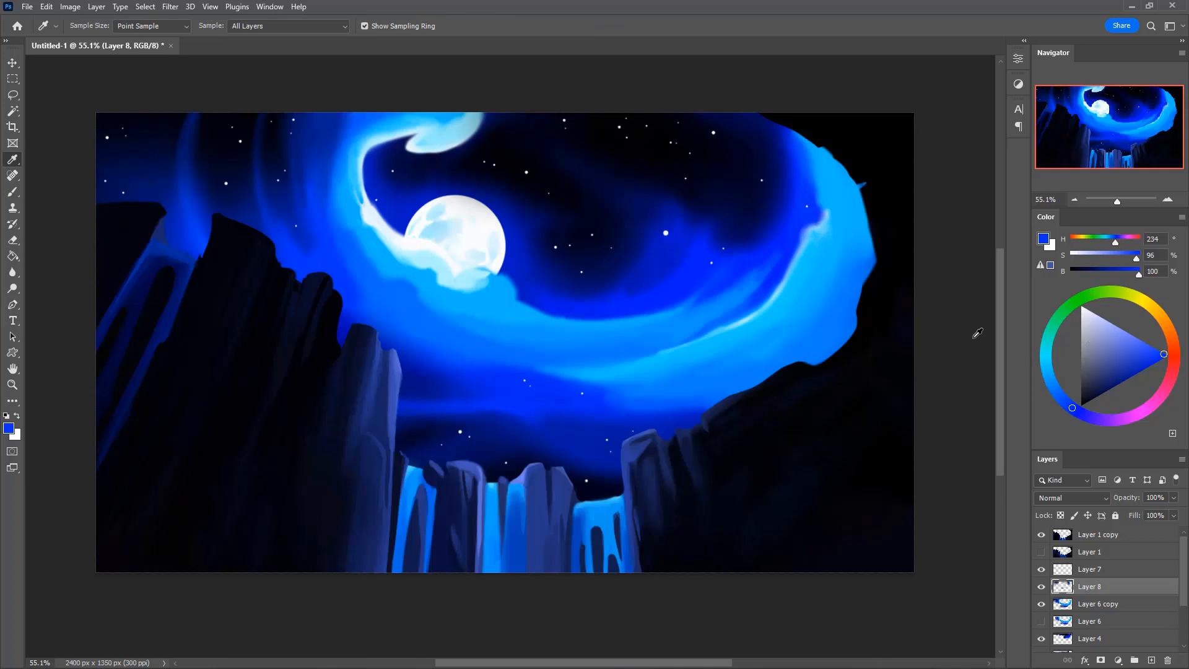
left_click(1045, 361)
key("b")
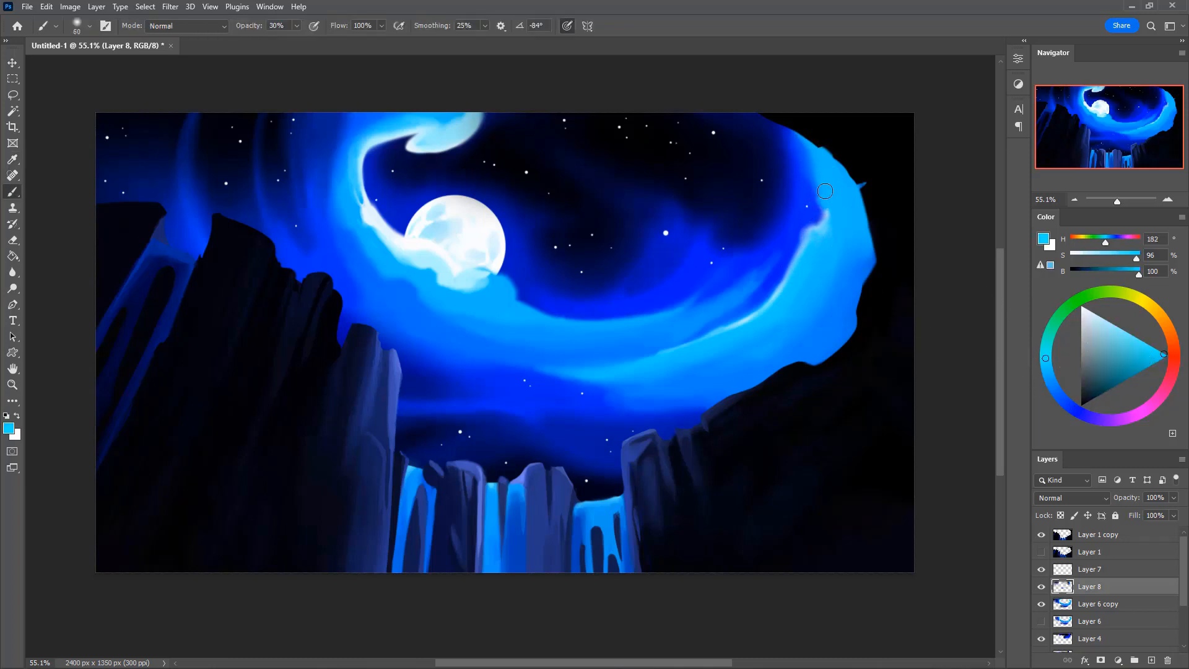
key("0")
left_click_drag(823, 201, 817, 146)
key("ctrl+z")
left_click_drag(820, 200, 801, 133)
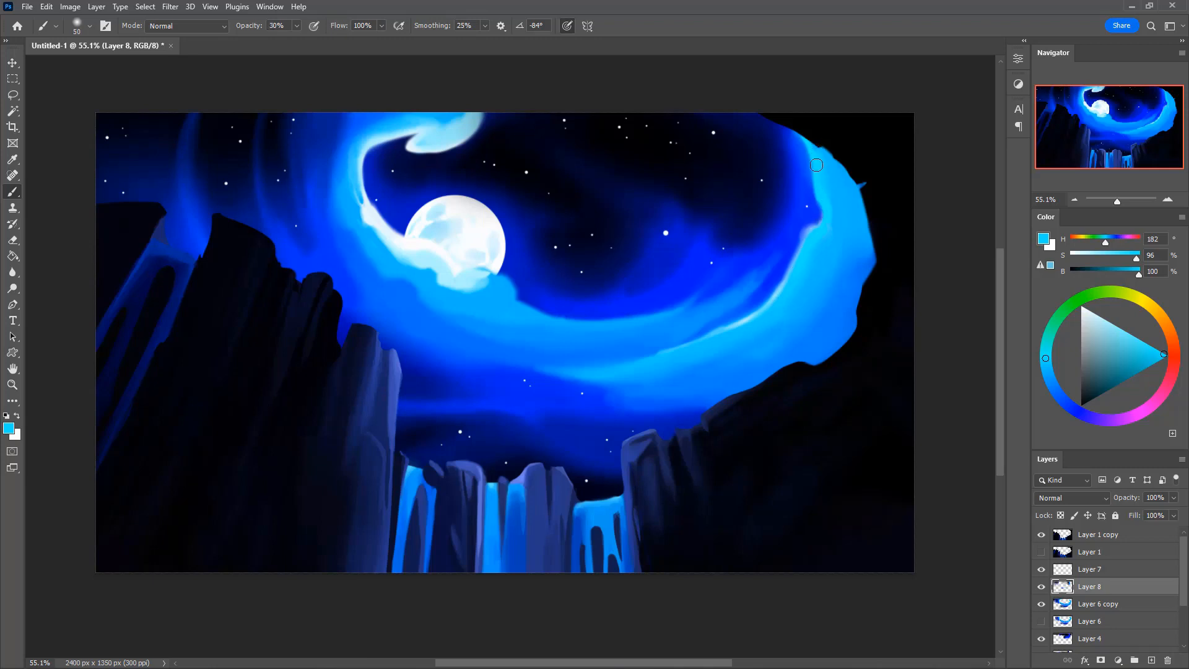
Brush cyan highlights at 30% opacity onto the cloud edge below the moon with a brush of about 45 px
key("bracketright")
key("bracketright")
key("bracketright")
key("bracketleft")
key("bracketleft")
key("bracketleft")
key("bracketleft")
left_click_drag(545, 317, 513, 295)
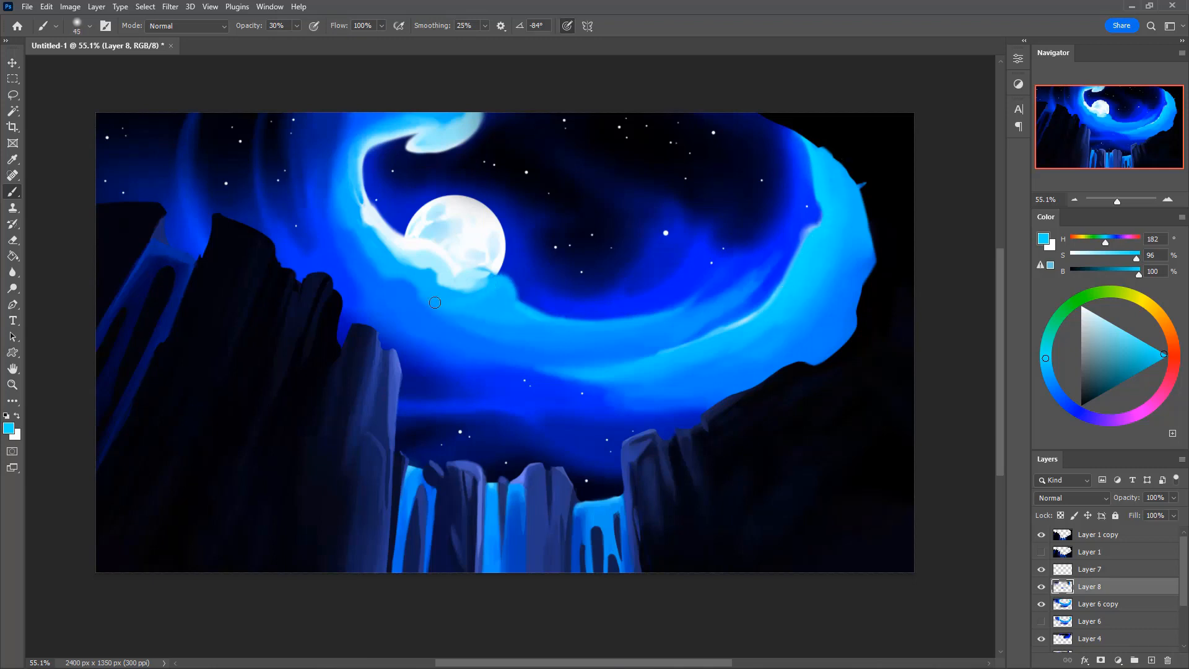
key("bracketright")
mouse_move(441, 290)
left_mouse_down()
mouse_move(492, 287)
mouse_move(445, 287)
left_mouse_up()
Enlarge the brush to 150 px and glaze cyan over the clouds beneath and left of the moon
key("bracketright")
key("bracketright")
key("bracketright")
key("bracketright")
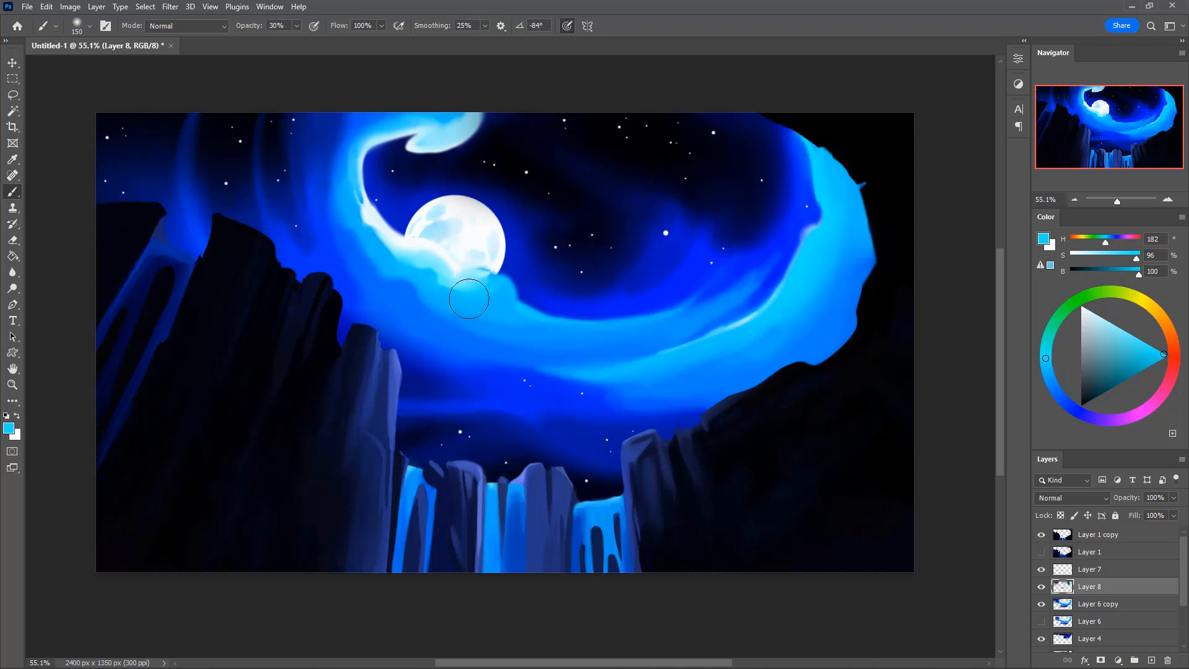
mouse_move(384, 254)
left_mouse_down()
mouse_move(413, 186)
mouse_move(379, 228)
mouse_move(404, 216)
left_mouse_up()
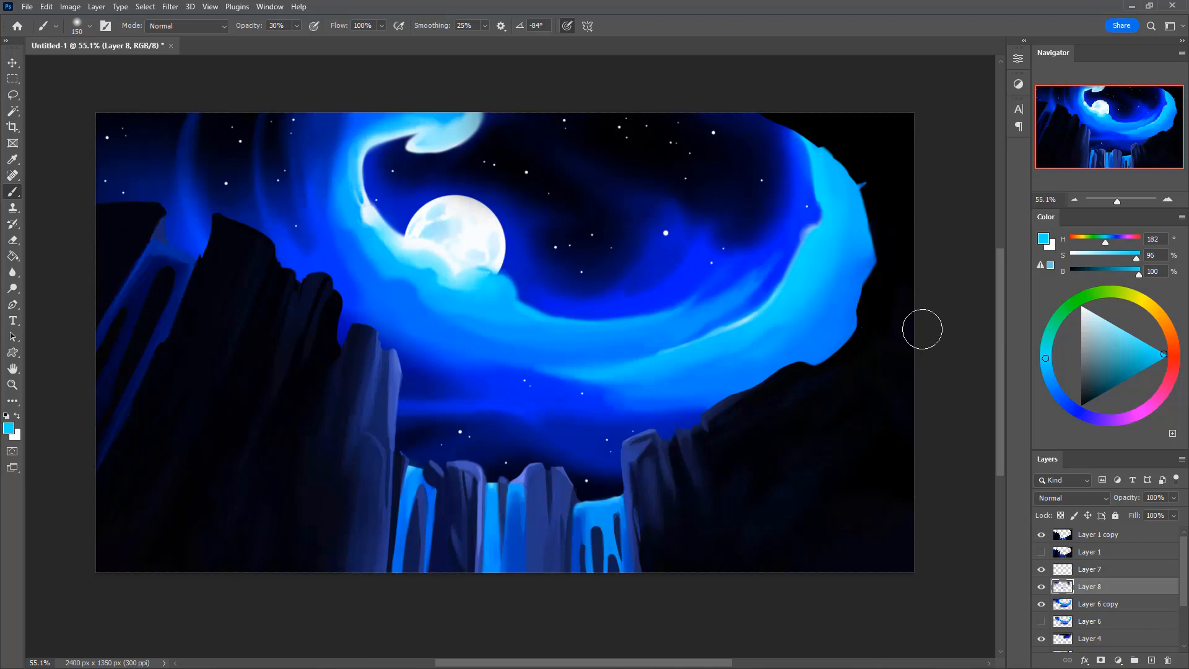
Enlarge the brush to 400 px and glaze a soft cyan glow over the swirl's lower right body
key("bracketright")
key("bracketright")
key("bracketright")
key("bracketright")
key("bracketright")
left_click_drag(728, 361, 750, 347)
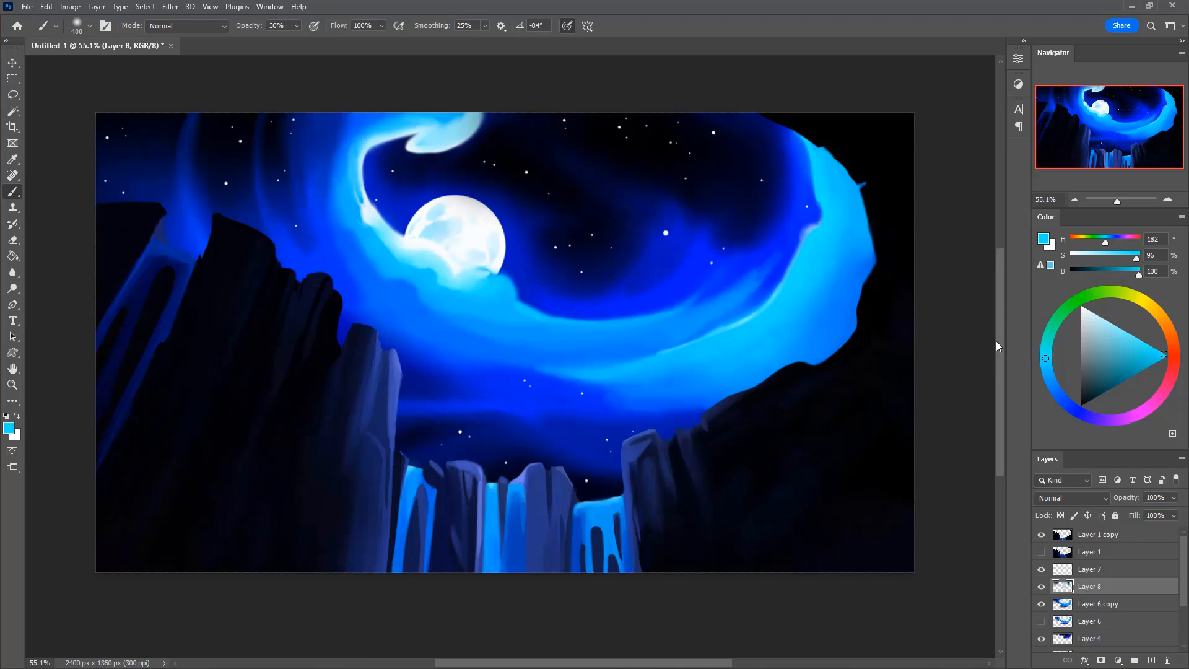
Change to white, add a layer above Layer 8 and paint a highlight along the swirl's lower right inner edge at 35 to 40 px
key("bracketleft")
key("bracketleft")
key("bracketleft")
key("bracketleft")
key("bracketleft")
key("bracketleft")
key("bracketleft")
key("bracketleft")
key("bracketleft")
key("bracketleft")
key("bracketleft")
key("bracketleft")
key("bracketleft")
key("bracketleft")
key("bracketleft")
left_click(548, 329, "alt")
left_click_drag(1105, 334, 975, 306)
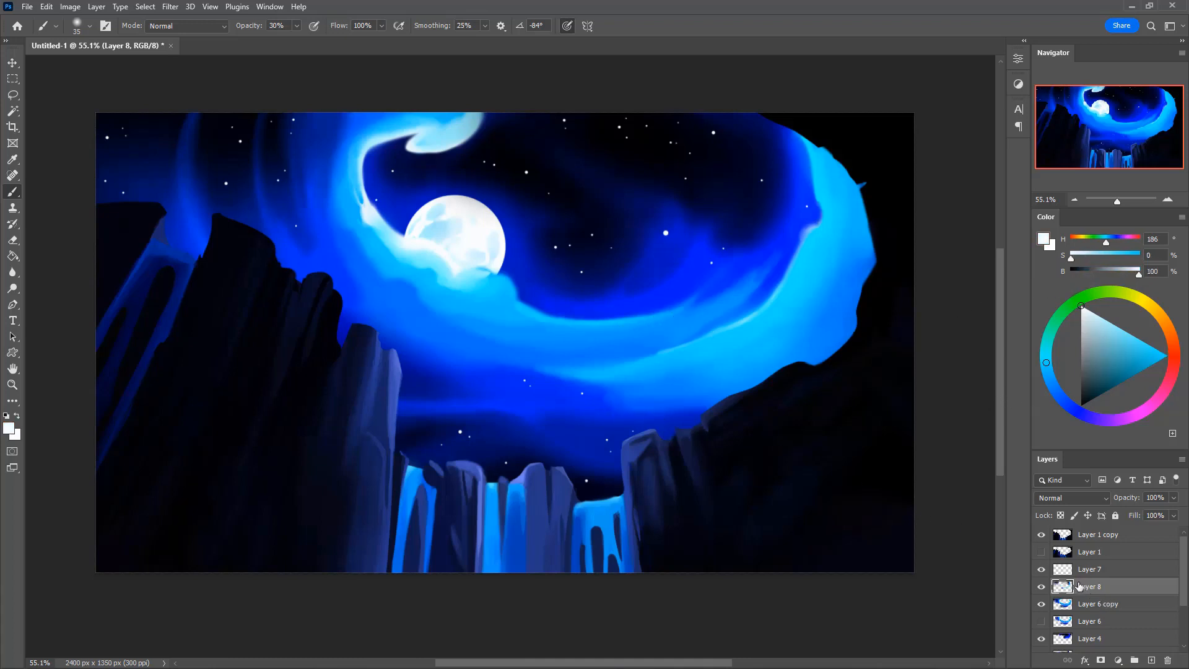
left_click(1152, 660)
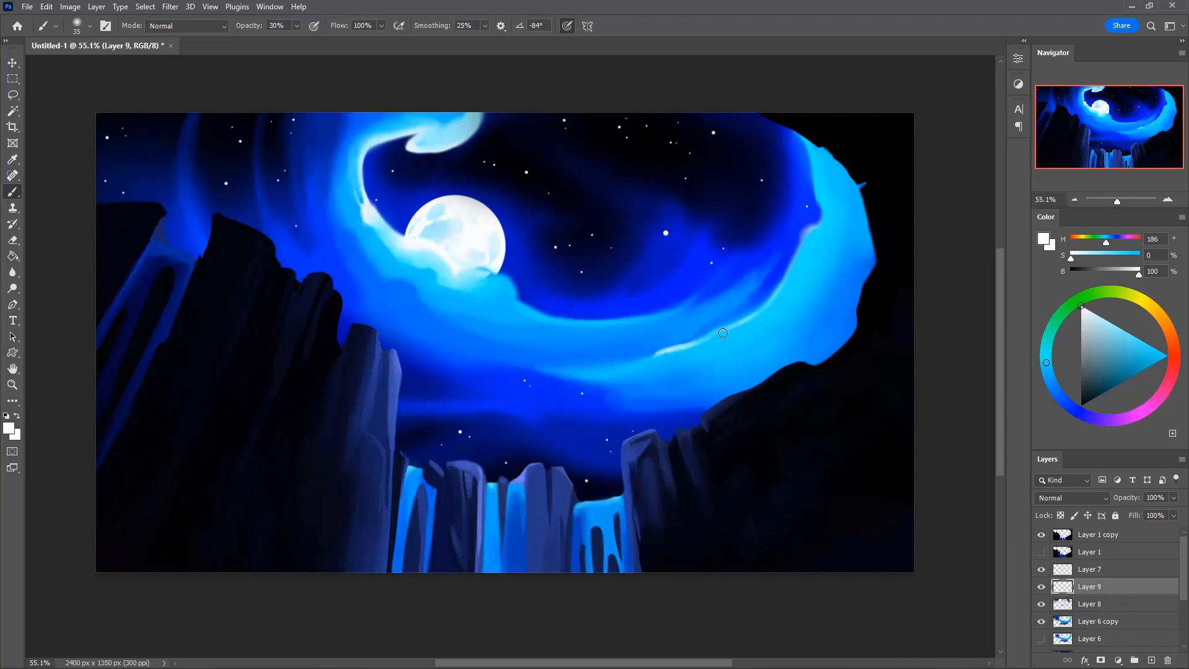
mouse_move(723, 333)
left_mouse_down()
mouse_move(773, 302)
mouse_move(754, 315)
mouse_move(804, 233)
left_mouse_up()
key("0")
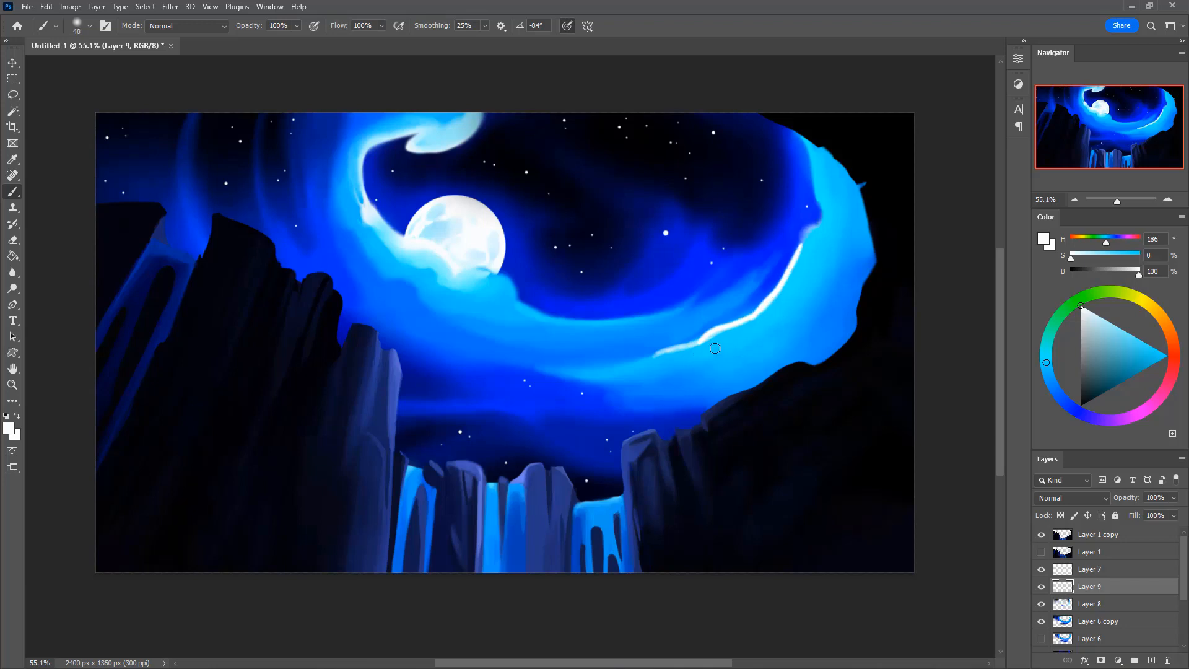
Erase the underside and lower end of the white highlight with a 100 px eraser to taper it
key("e")
key("]")
mouse_move(720, 336)
left_mouse_down()
mouse_move(617, 377)
mouse_move(827, 268)
left_mouse_up()
mouse_move(711, 340)
left_mouse_down()
mouse_move(765, 323)
mouse_move(675, 348)
left_mouse_up()
key("0")
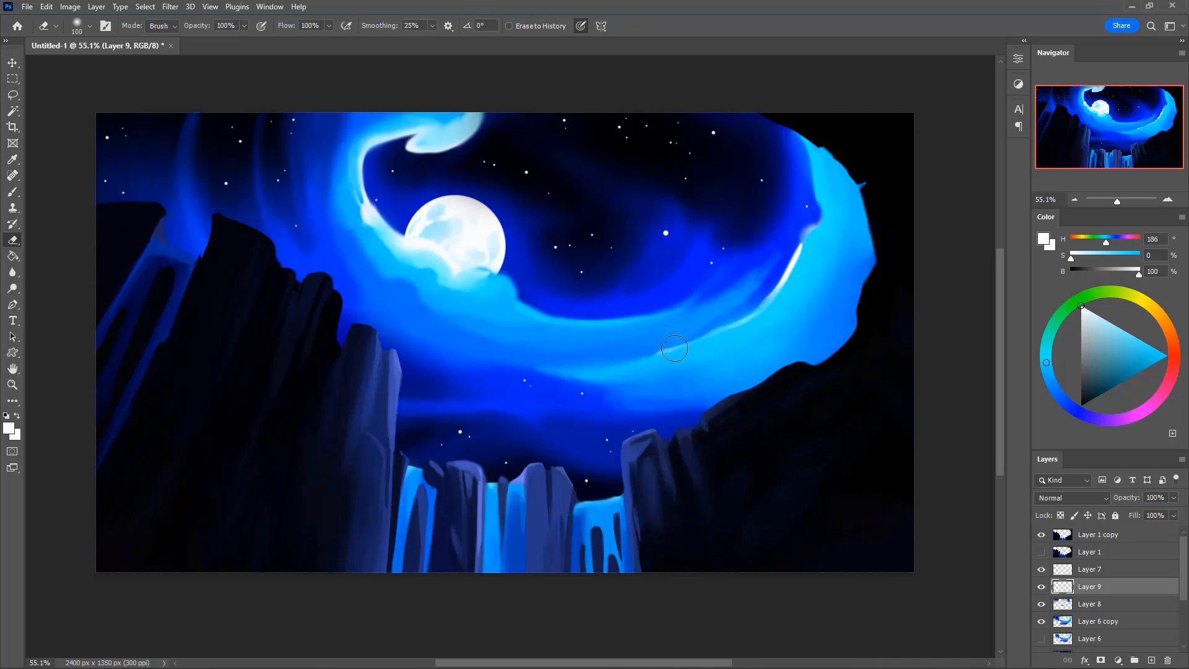
Extend the white highlight up the swirl's right inner edge at 100% opacity and soften it at 60 px and 30% opacity
key("b")
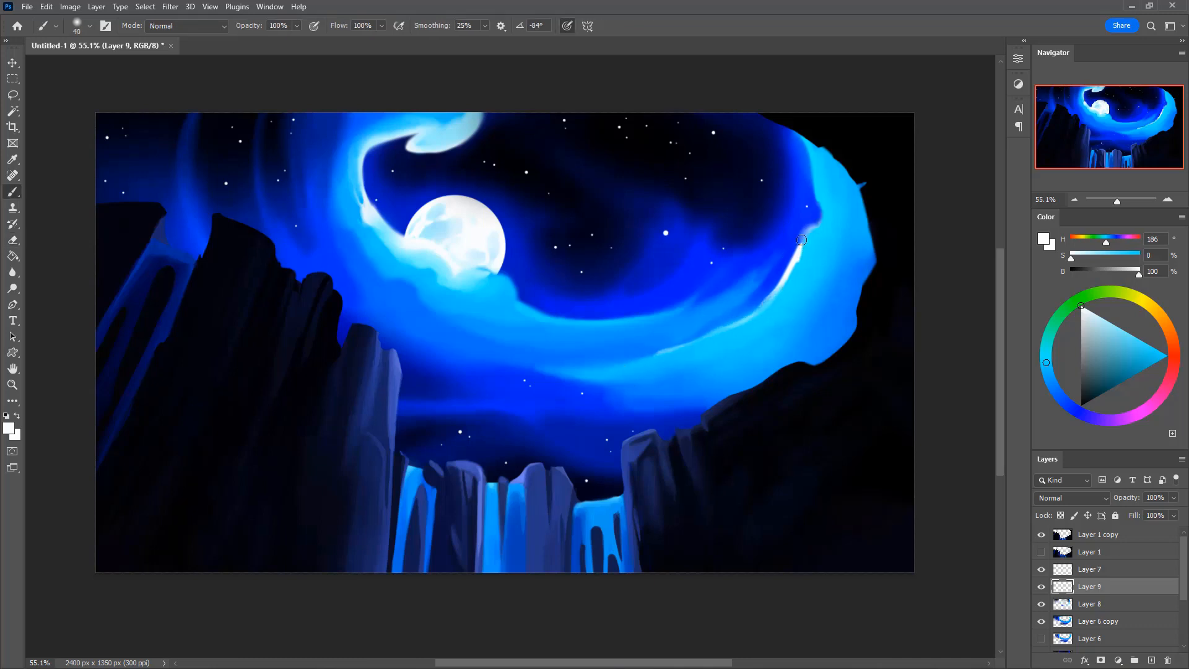
left_click_drag(821, 224, 817, 129)
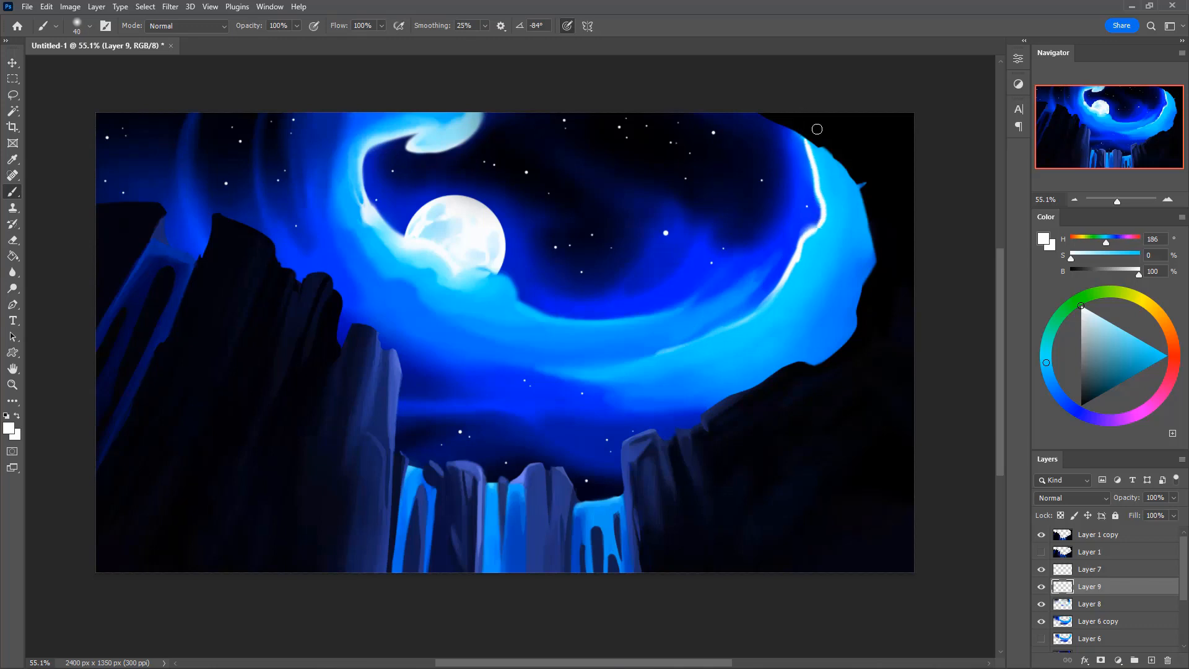
left_click_drag(826, 179, 823, 218)
mouse_move(821, 159)
left_mouse_down()
mouse_move(831, 200)
mouse_move(756, 338)
left_mouse_up()
mouse_move(808, 248)
left_mouse_down()
mouse_move(801, 283)
mouse_move(734, 338)
mouse_move(721, 333)
mouse_move(776, 297)
left_mouse_up()
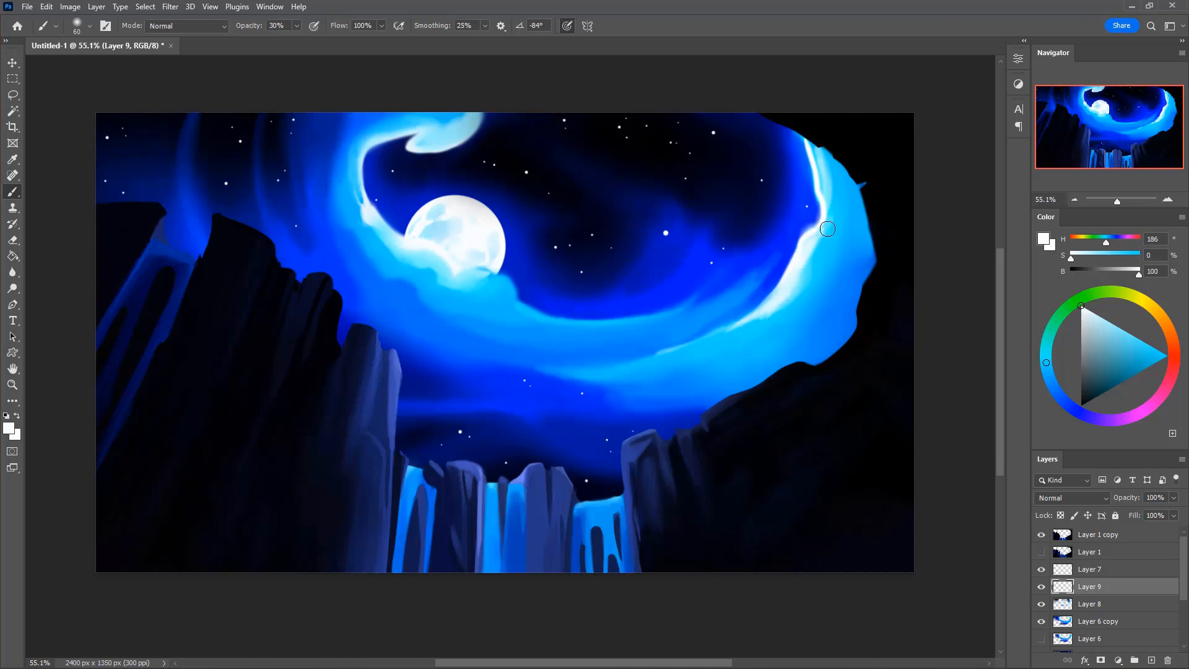
Soften the white highlight down the swirl's right inner edge with 60 and 45 px brush strokes at 30% opacity
mouse_move(822, 231)
left_mouse_down()
mouse_move(814, 142)
mouse_move(823, 211)
mouse_move(823, 183)
mouse_move(795, 272)
mouse_move(747, 327)
mouse_move(760, 310)
mouse_move(697, 351)
mouse_move(734, 333)
mouse_move(656, 355)
left_mouse_up()
key("bracketleft")
key("bracketleft")
left_click_drag(737, 327, 782, 292)
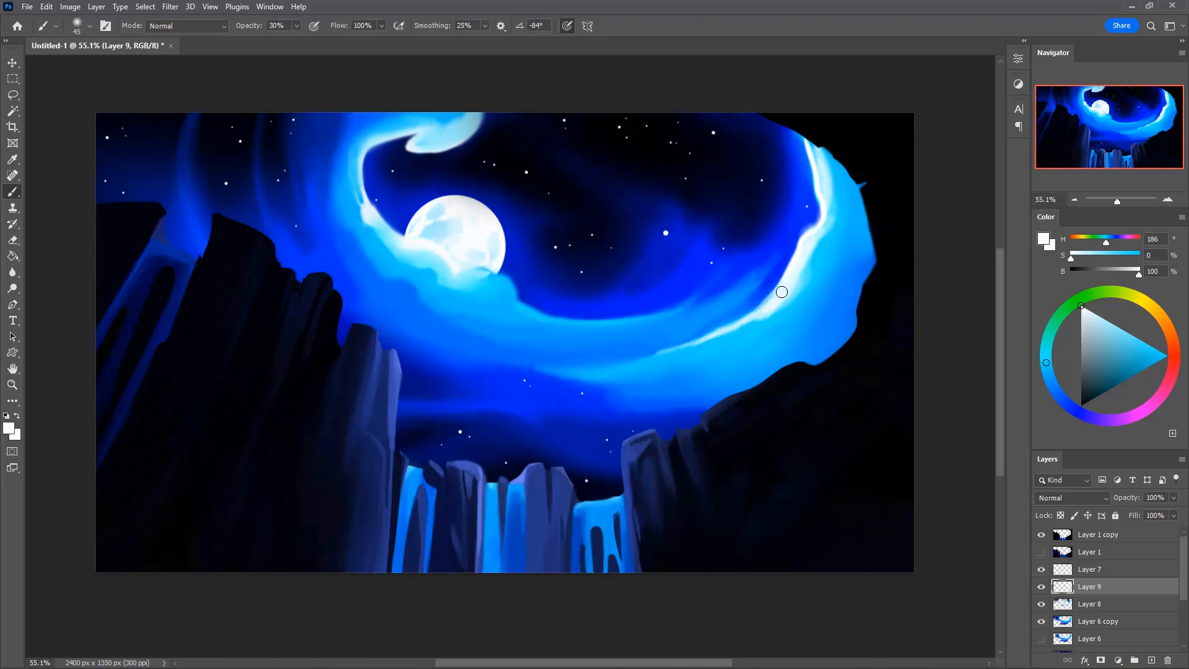
left_click_drag(824, 225, 816, 155)
Try to paint a white highlight along the cloud edge below the moon at 35 px and 100% opacity
key("[")
key("ctrl+z")
left_click_drag(507, 279, 455, 264)
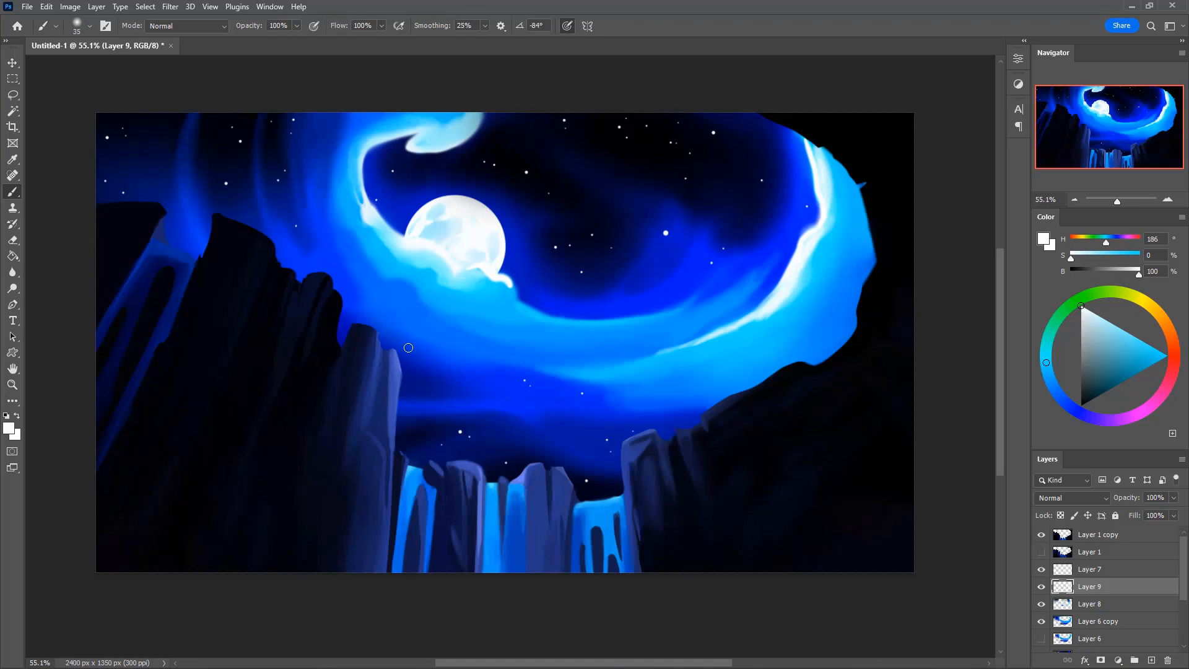
left_click(482, 266, "alt")
key("]")
key("]")
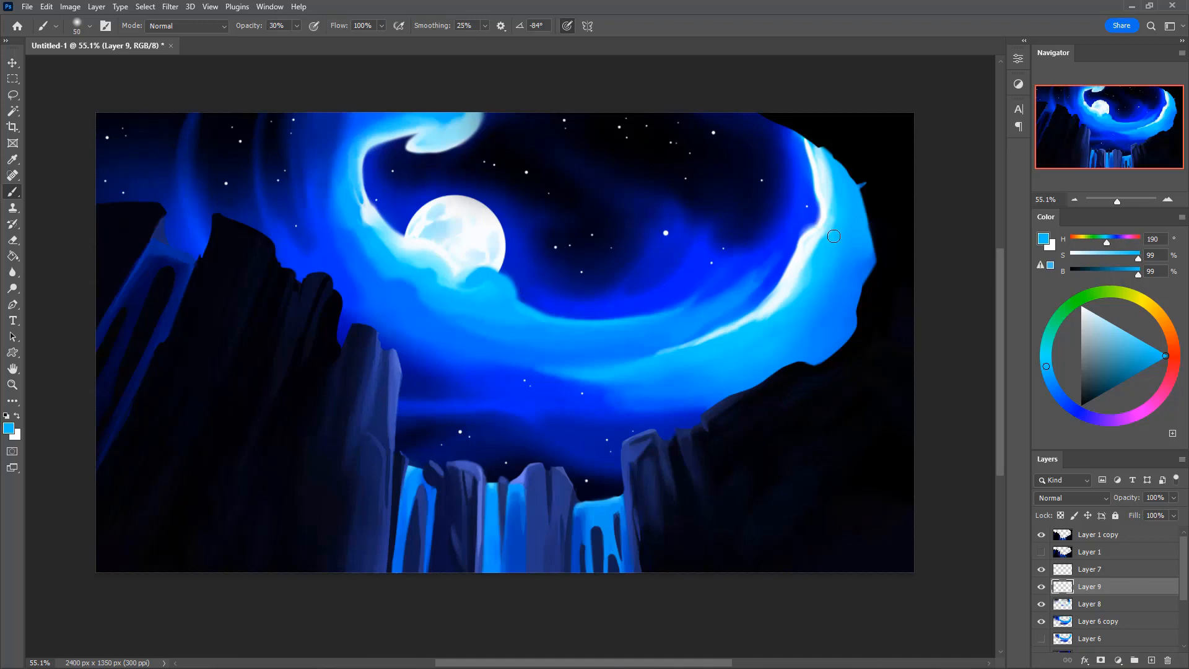
Sample light cyan and blue tones around the moon's base and shape the cloud edge beneath it at 40 to 45 px
left_click(478, 271, "alt")
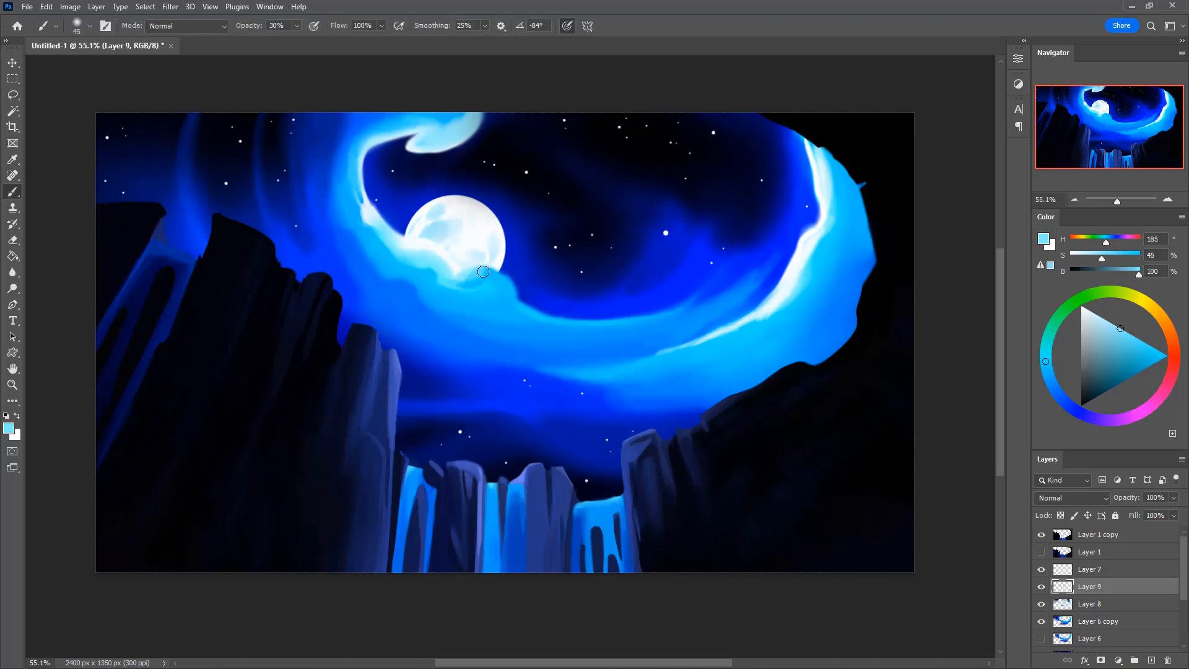
left_click_drag(482, 273, 462, 270)
left_click(516, 282, "alt")
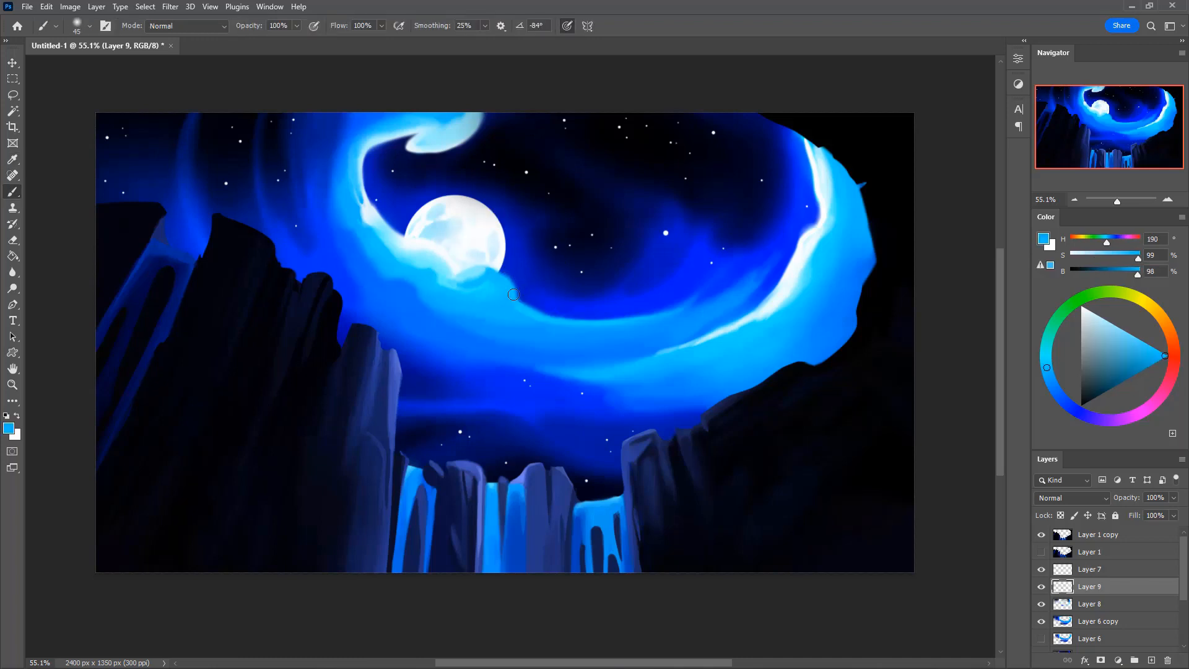
key("bracketleft")
left_click(489, 268, "alt")
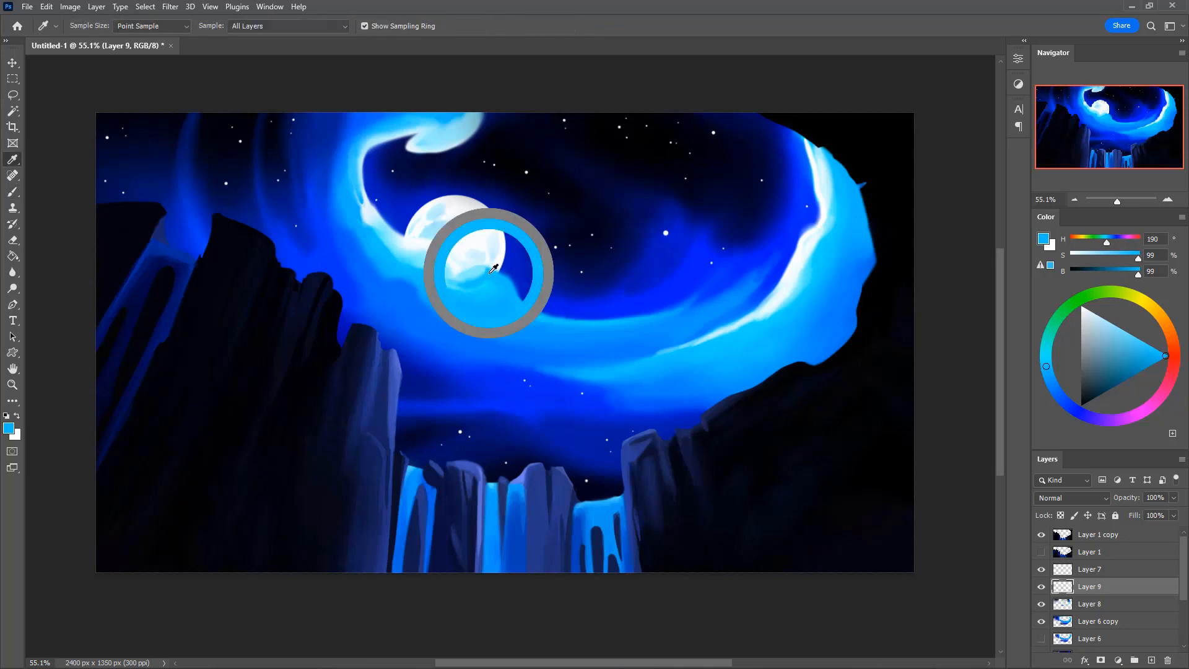
left_click(457, 273, "alt")
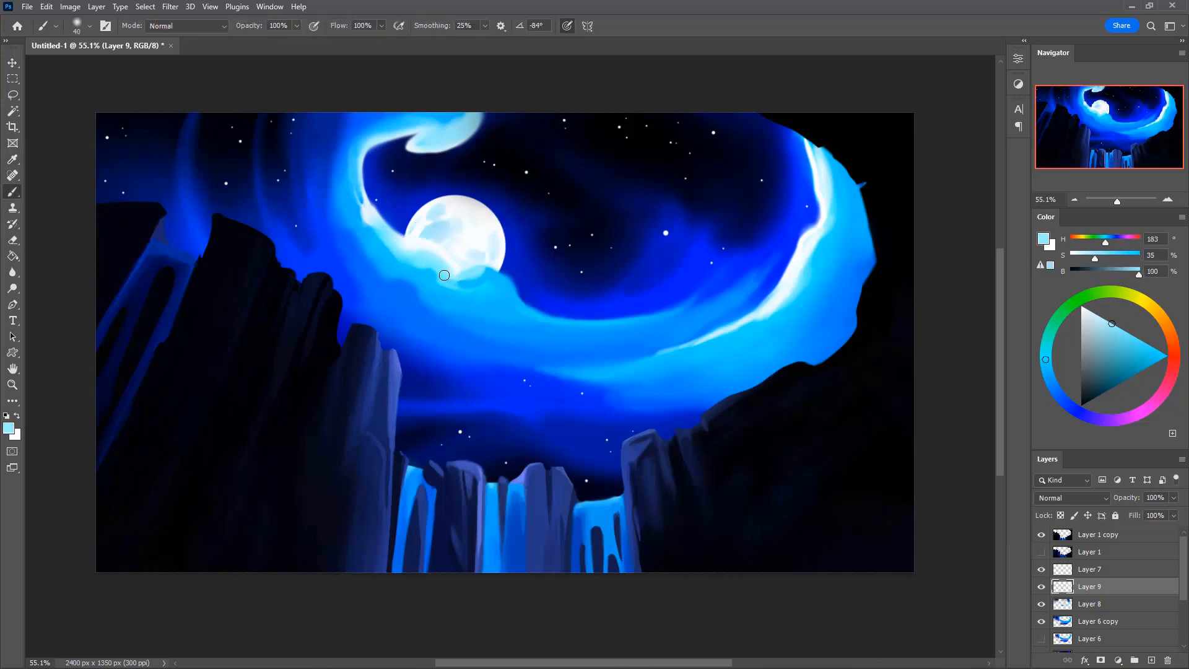
left_click(447, 274, "alt")
mouse_move(452, 283)
left_mouse_down()
mouse_move(641, 295)
mouse_move(487, 371)
mouse_move(483, 287)
left_mouse_up()
Sample the pale blue-white highlight and strengthen the thin inner edge of the swirl to the moon's left
left_click(366, 198, "alt")
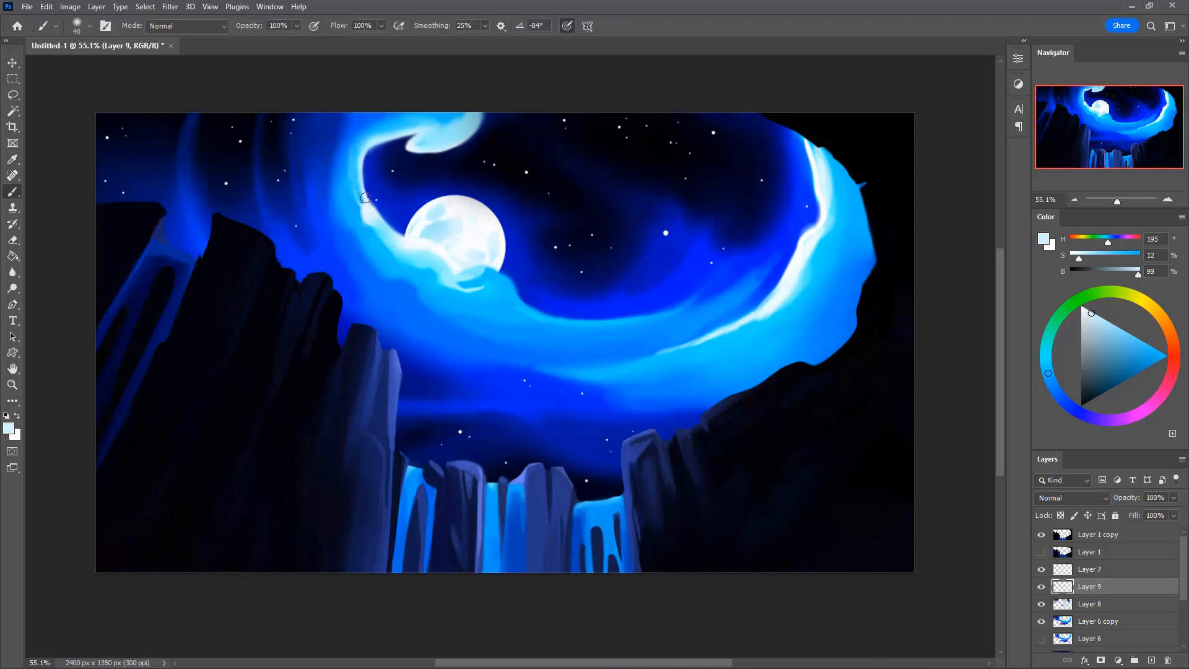
key("bracketleft")
left_click_drag(366, 198, 364, 156)
Brush pale blue-white over the swirl's right inner body, enlarging the brush to 125 px and lowering its opacity to 30%
left_click_drag(792, 272, 759, 320)
key("bracketright")
key("bracketright")
key("bracketright")
key("bracketright")
key("bracketright")
left_click_drag(800, 305, 821, 245)
key("bracketright")
key("3")
mouse_move(751, 332)
left_mouse_down()
mouse_move(831, 239)
mouse_move(799, 291)
mouse_move(831, 232)
left_mouse_up()
left_click_drag(792, 301, 702, 348)
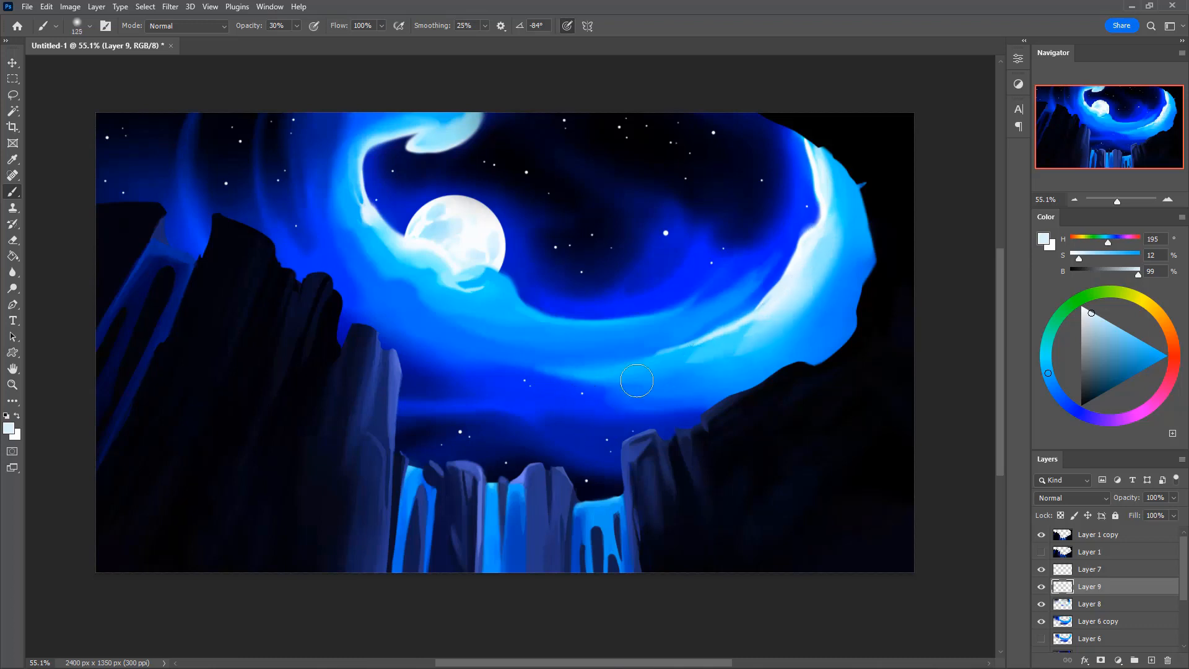
key("ctrl+z")
Widen the pale highlight from the swirl's upper right edge down to its lower right curve at 30% opacity
left_click_drag(803, 290, 703, 356)
mouse_move(804, 272)
left_mouse_down()
mouse_move(678, 361)
mouse_move(746, 338)
left_mouse_up()
key("bracketleft")
left_click_drag(832, 186, 813, 266)
mouse_move(828, 161)
left_mouse_down()
mouse_move(832, 238)
mouse_move(823, 151)
mouse_move(823, 185)
left_mouse_up()
left_click_drag(820, 140, 828, 238)
Try to stretch the pale highlight into a long tail along the swirl's underside with a brush reduced to 70 px
mouse_move(836, 194)
left_mouse_down()
mouse_move(821, 251)
mouse_move(772, 323)
mouse_move(798, 296)
mouse_move(717, 349)
mouse_move(761, 323)
mouse_move(739, 341)
mouse_move(615, 373)
left_mouse_up()
key("bracketleft")
key("bracketleft")
key("bracketleft")
left_click_drag(699, 347, 590, 375)
key("ctrl+z")
key("ctrl+z")
key("ctrl+z")
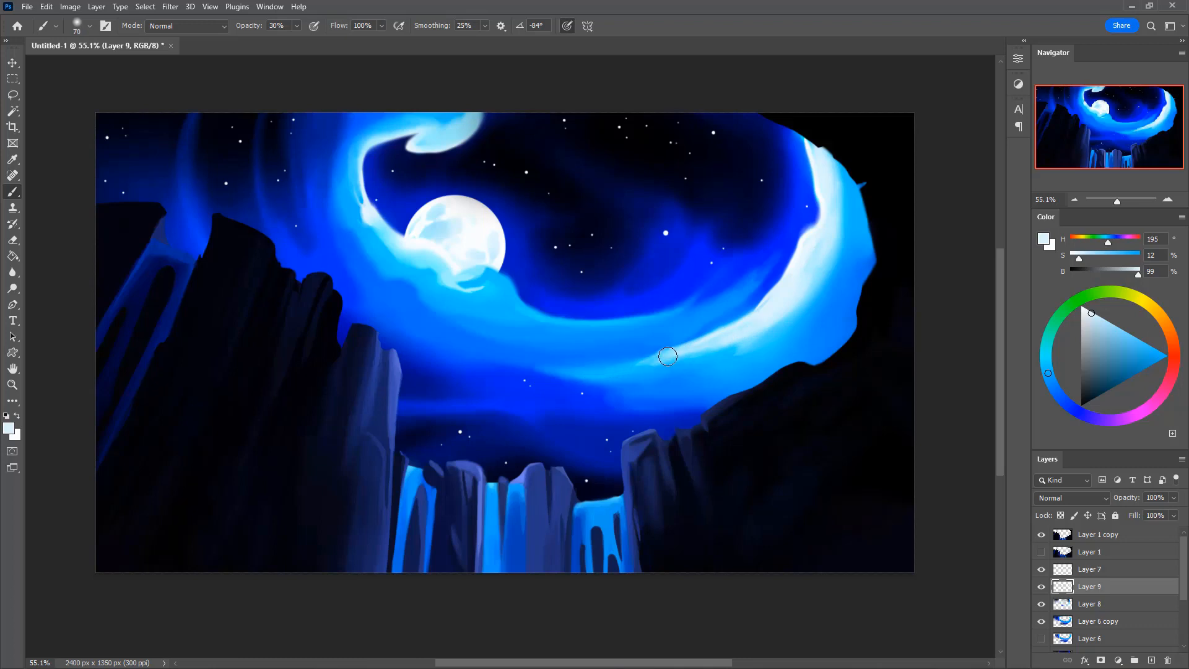
Extend the highlight's lower tail to a tapered point along the swirl's underside at 60 px and 30% opacity
key("bracketleft")
left_click_drag(663, 356, 610, 372)
mouse_move(822, 239)
left_mouse_down()
mouse_move(768, 322)
mouse_move(771, 309)
mouse_move(633, 373)
left_mouse_up()
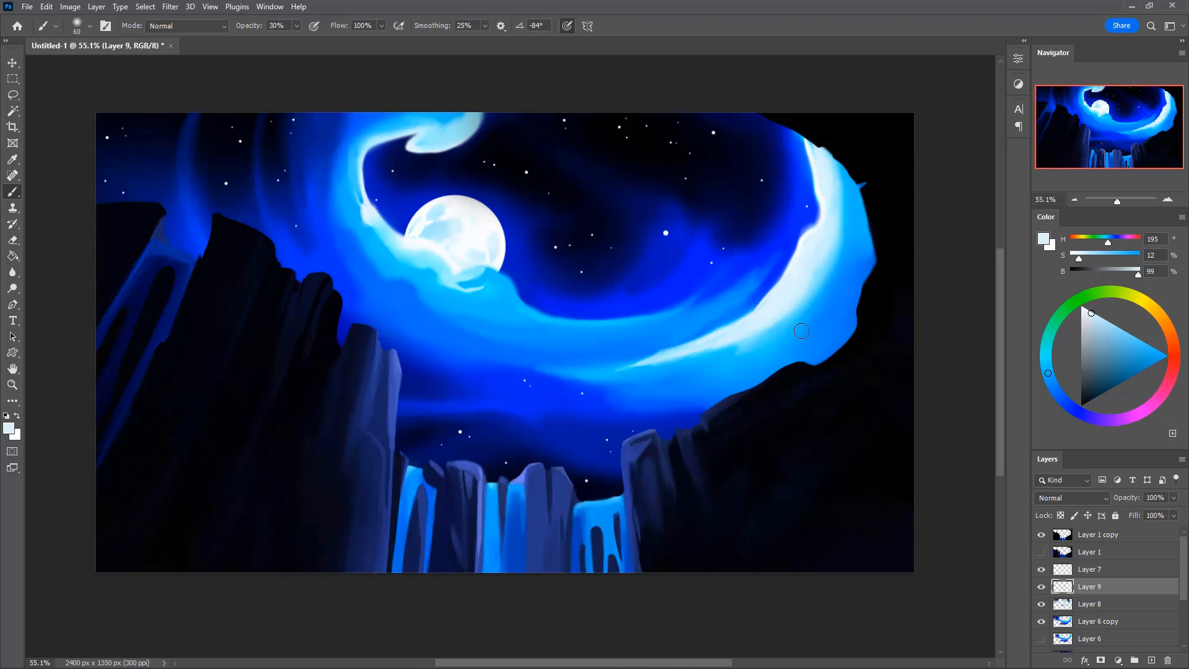
Sample cyan beside the highlight's tail and blend its underside into the swirl with an 80 to 100 px brush
key("bracketright")
left_click(675, 364, "alt")
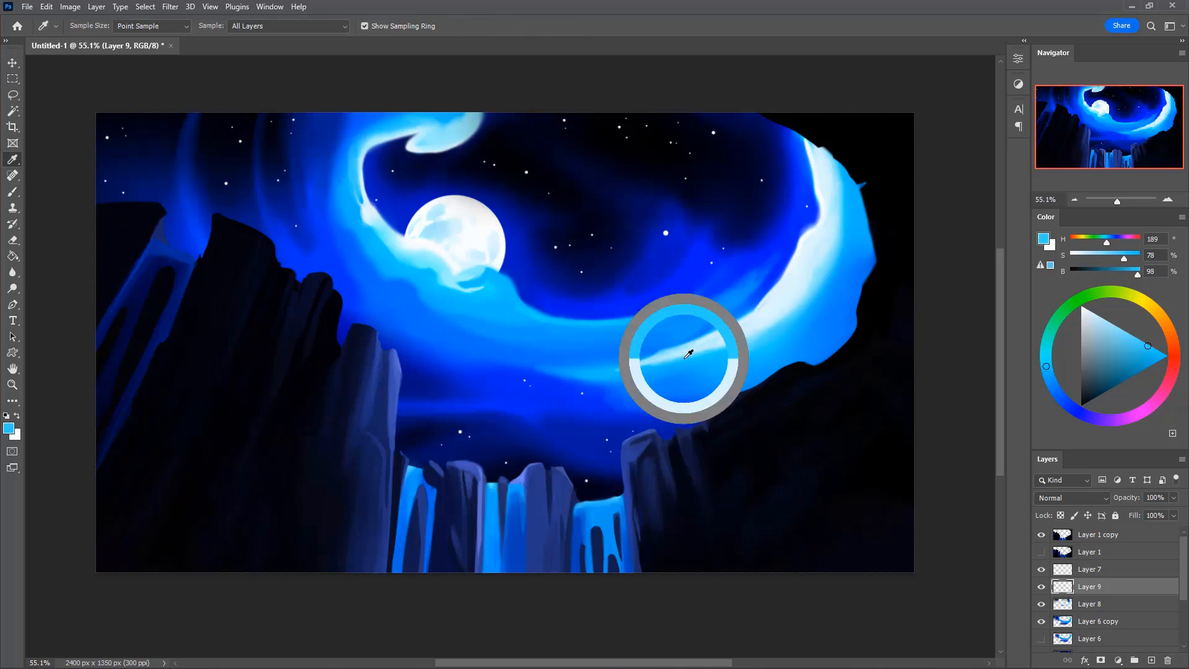
key("bracketright")
left_click_drag(669, 367, 794, 310)
left_click_drag(613, 379, 742, 339)
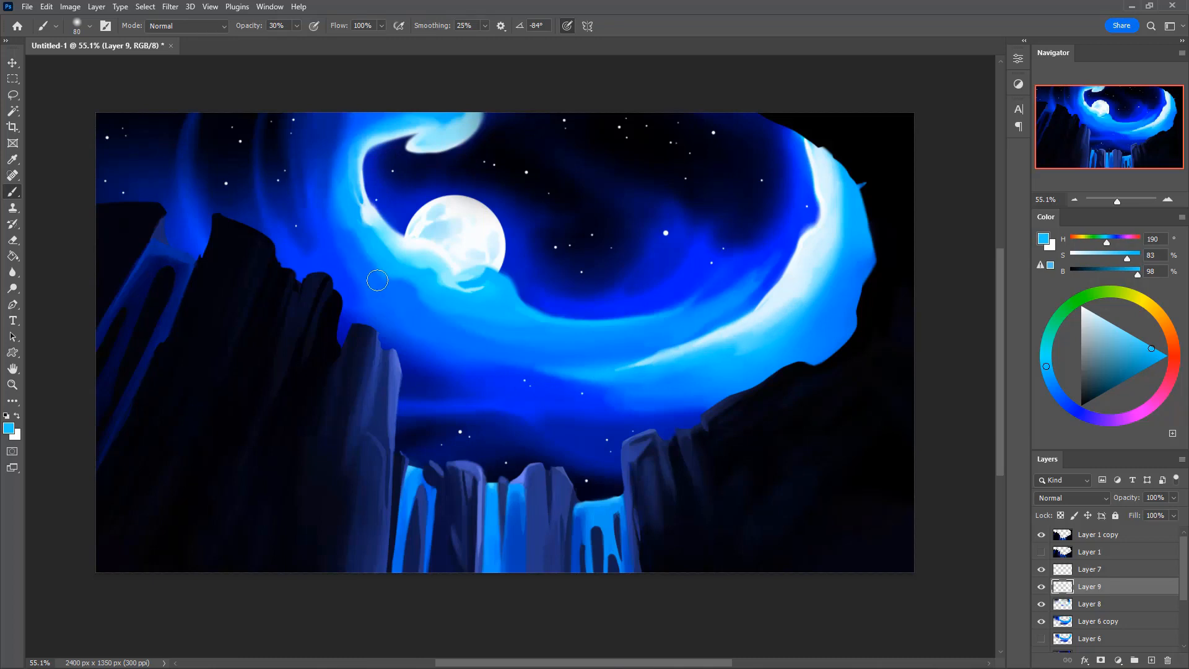
key("bracketright")
key("bracketright")
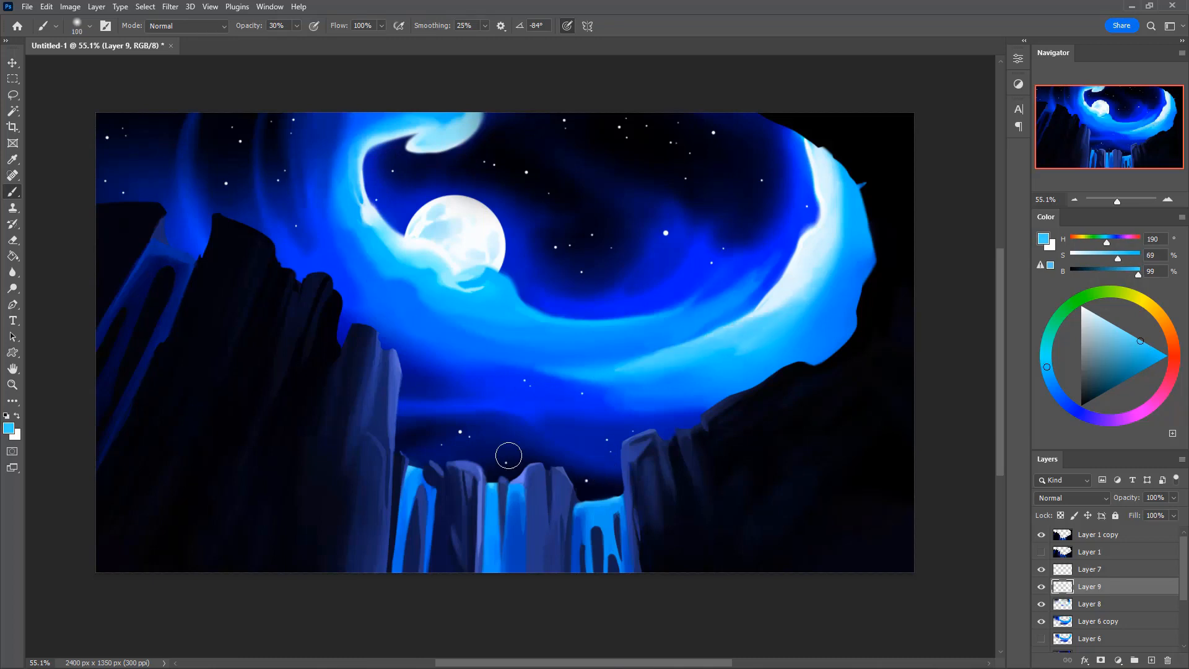
Flip the canvas horizontally and paint pale blue-white over the swirl's upper tip at 80 px and 100% opacity
key("ctrl+shift+h")
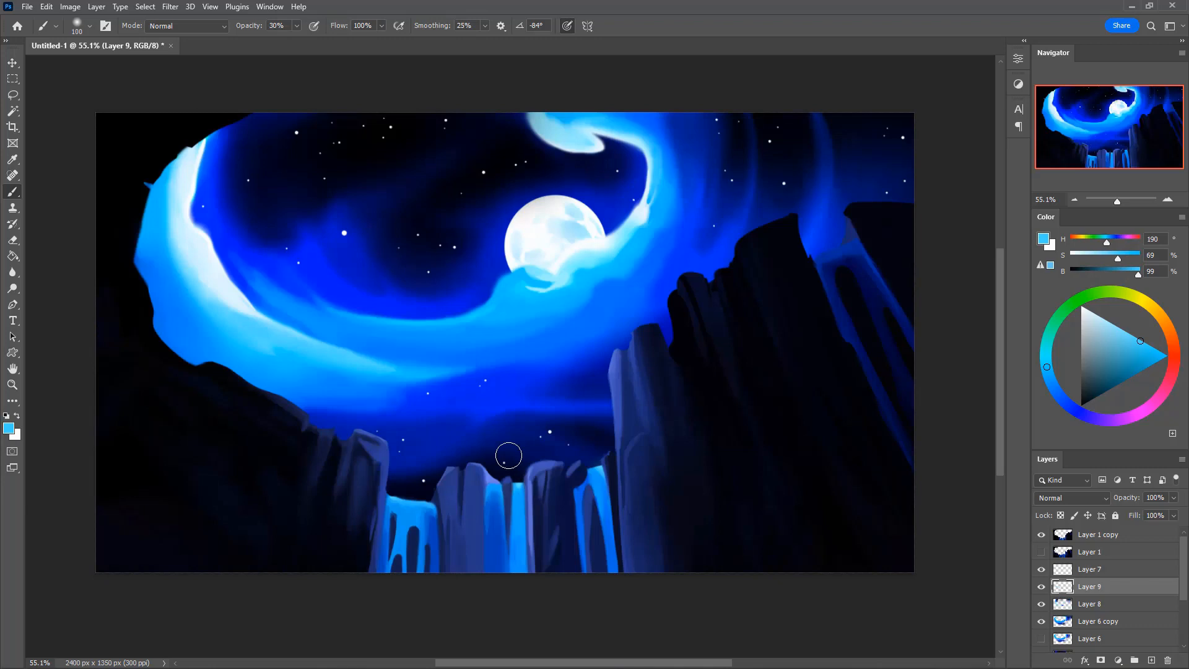
left_click(646, 207, "alt")
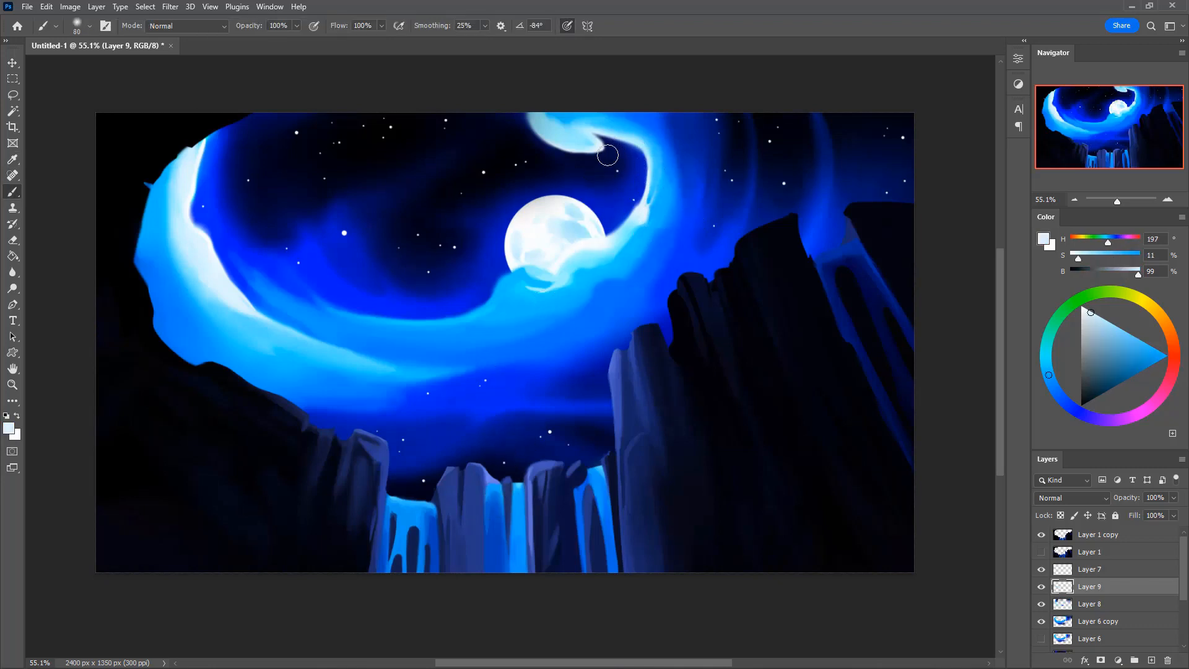
mouse_move(546, 126)
left_mouse_down()
mouse_move(571, 123)
mouse_move(529, 120)
mouse_move(547, 146)
mouse_move(593, 151)
left_mouse_up()
Sample dark navy from the sky and trim the underside of the swirl's upper tip at 35 to 50 px
key("[")
left_click(543, 149, "alt")
key("[")
key("[")
key("[")
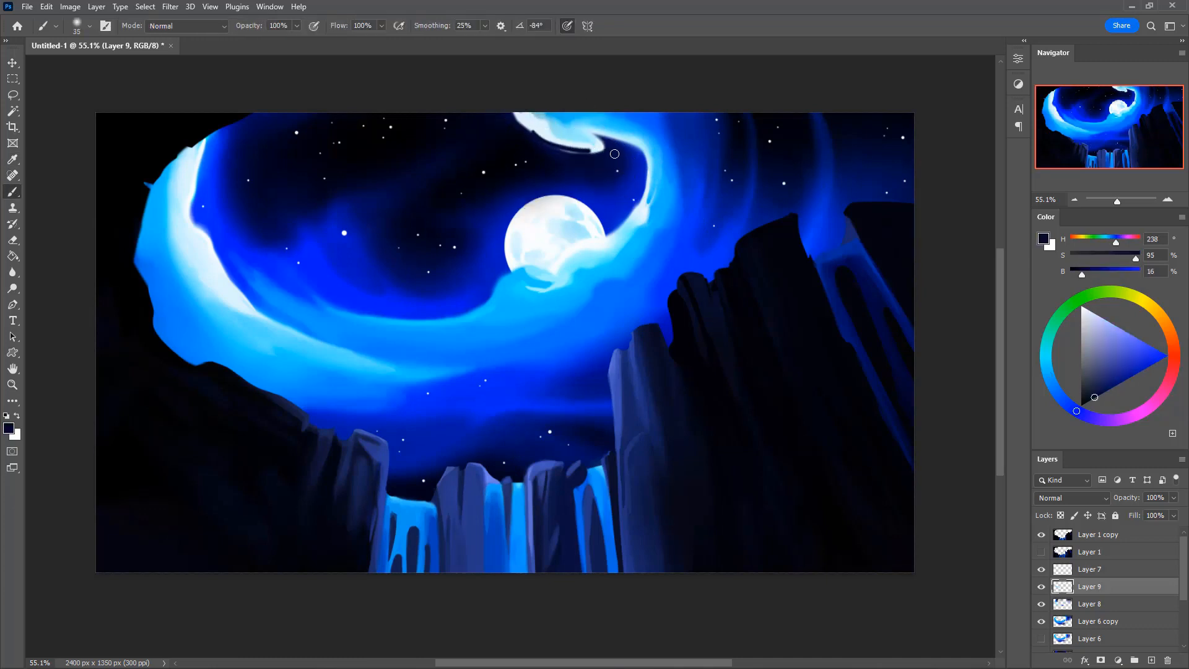
key("ctrl+z")
key("]")
left_click_drag(526, 128, 593, 153)
key("ctrl+z")
key("]")
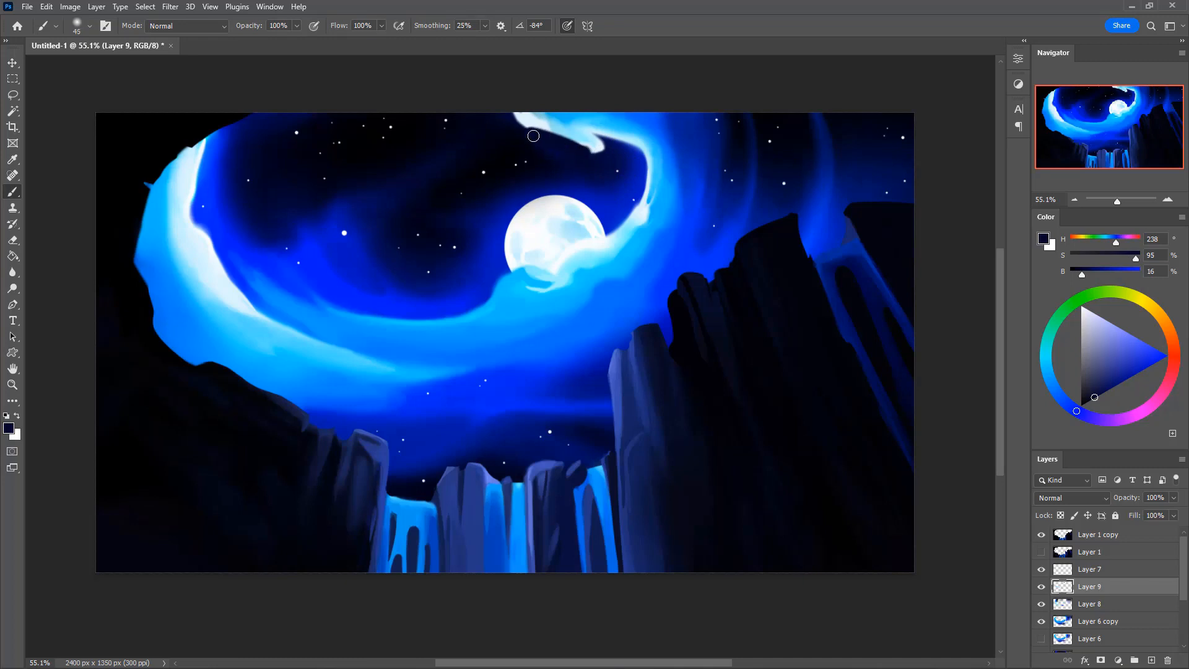
key("]")
left_click_drag(523, 124, 591, 156)
Sample pale blue-white from the swirl's tip and repaint its lower edge at 35 px
left_click(566, 150, "alt")
key("bracketleft")
key("bracketleft")
left_click(596, 149, "alt")
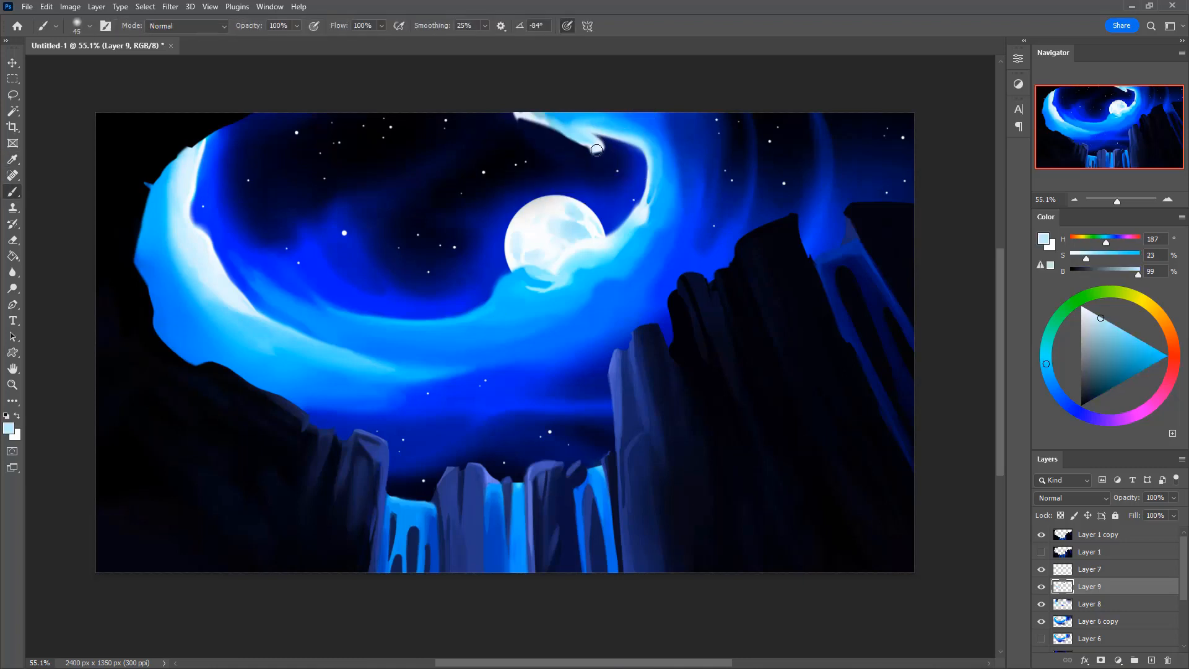
key("bracketleft")
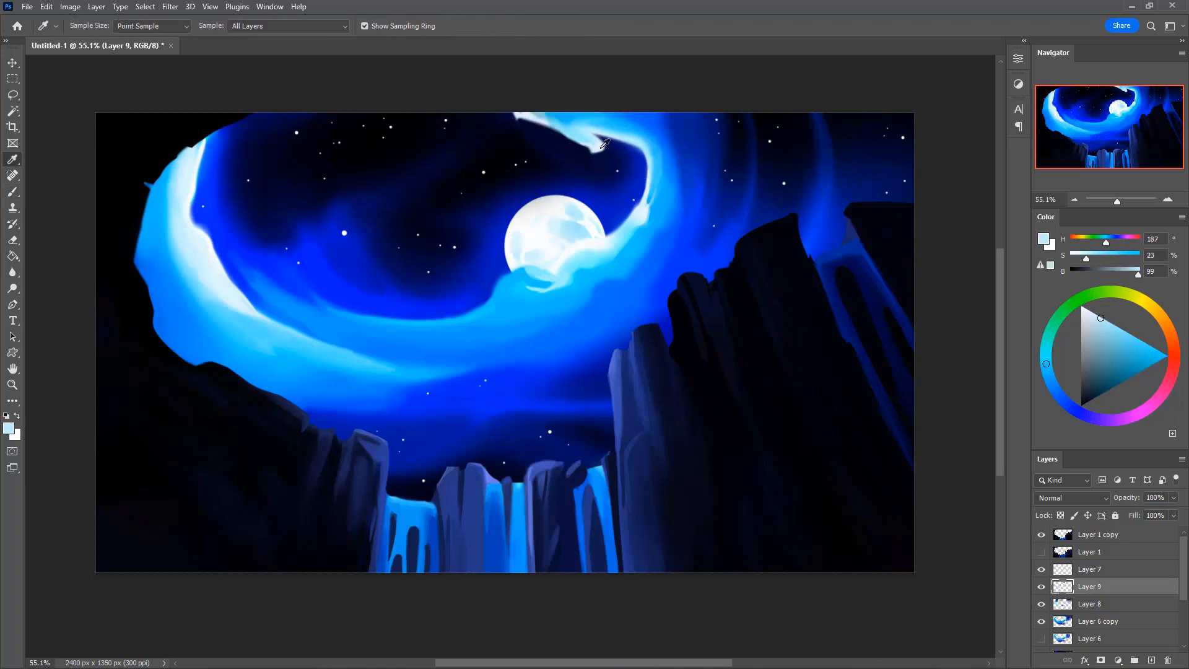
left_click(596, 148, "alt")
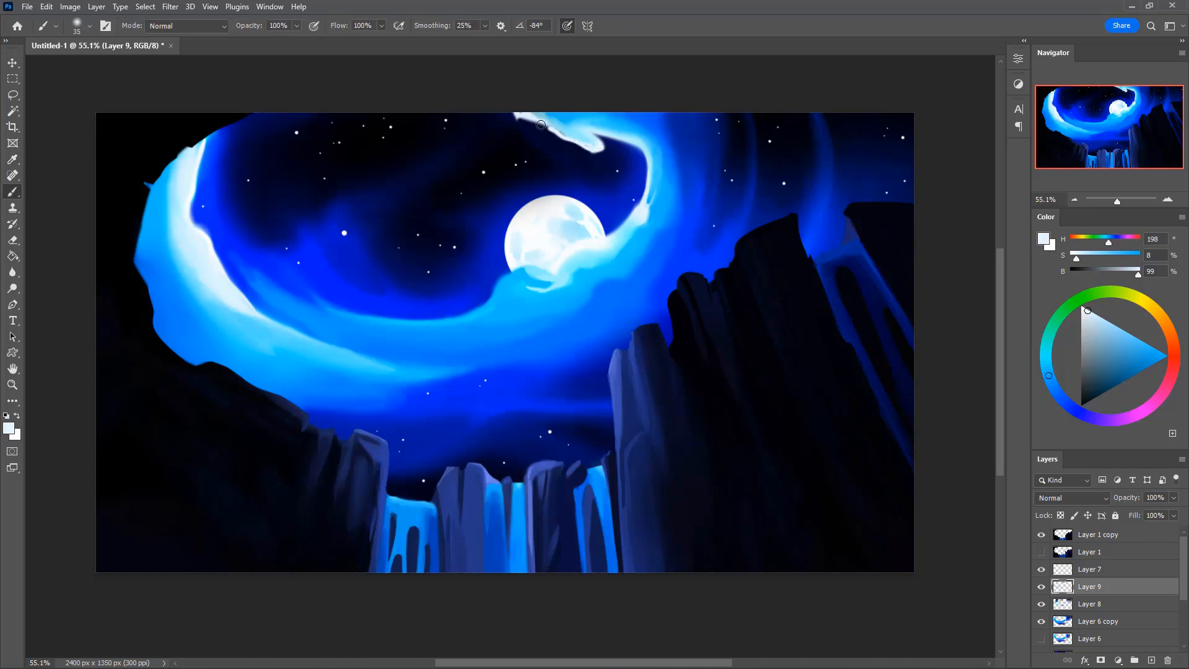
left_click_drag(541, 124, 511, 107)
left_click(592, 146, "alt")
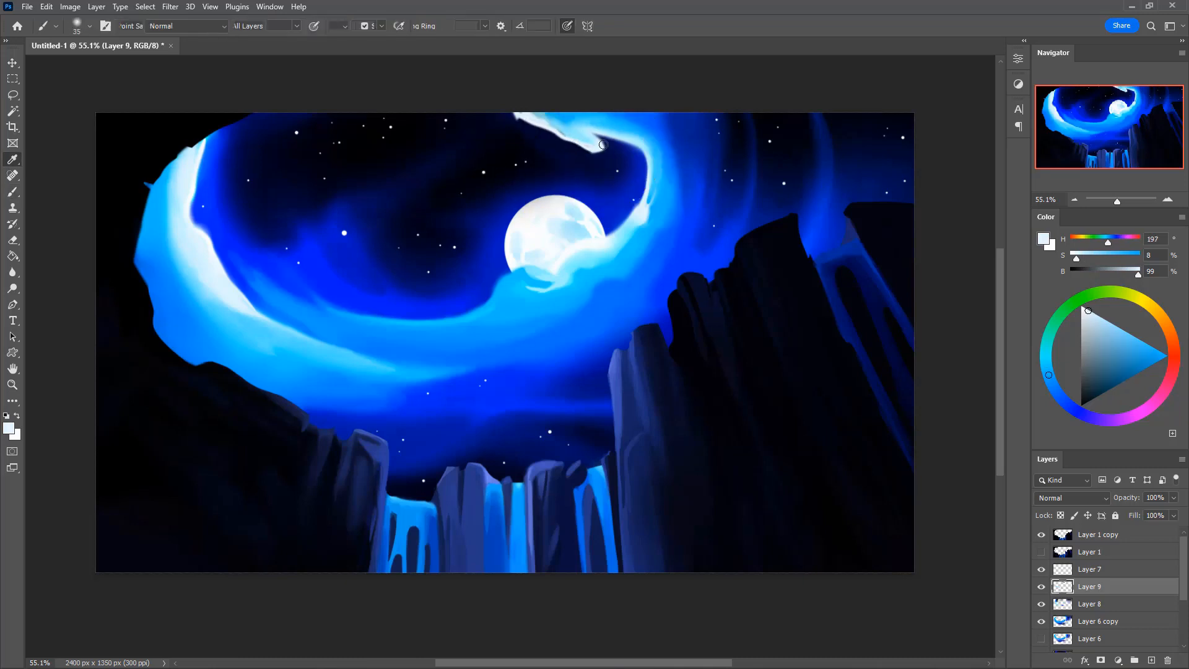
Enlarge the brush to 45 px and thicken the outer end of the swirl's upper tip at 100% opacity
key("bracketright")
key("3")
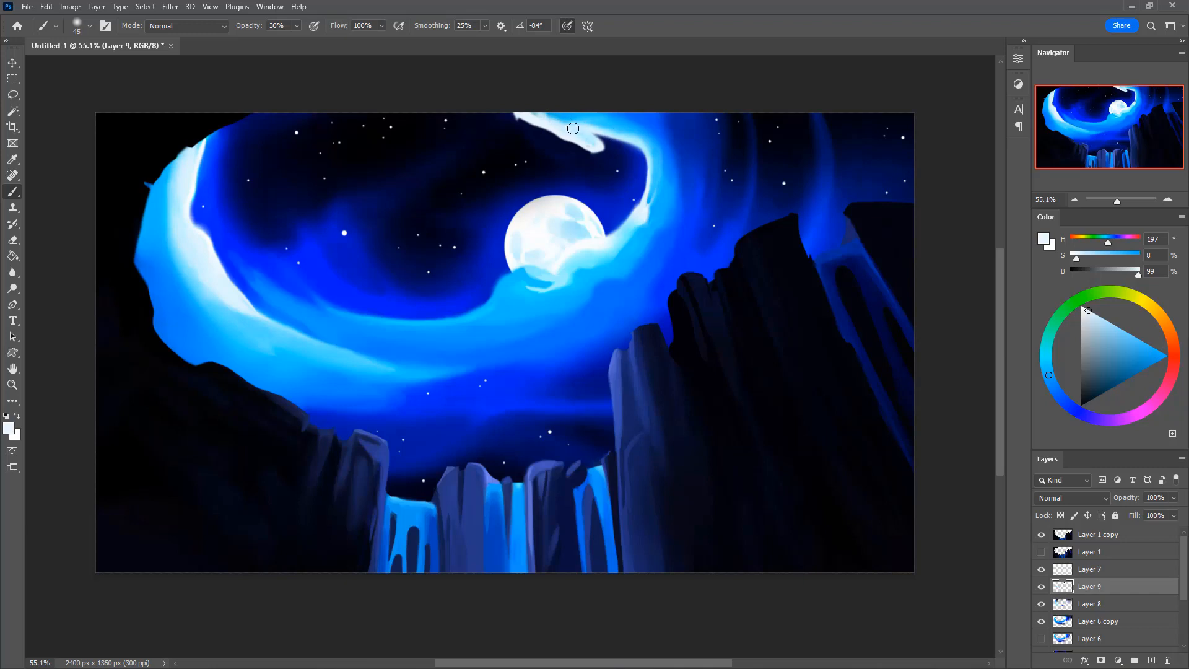
key("0")
mouse_move(530, 118)
left_mouse_down()
mouse_move(623, 142)
mouse_move(598, 151)
mouse_move(543, 116)
mouse_move(493, 111)
mouse_move(578, 131)
mouse_move(544, 128)
left_mouse_up()
Try to carve the swirl's upper tip into a thinner hook with sampled dark navy at 50 px
left_click(551, 133, "alt")
key("bracketright")
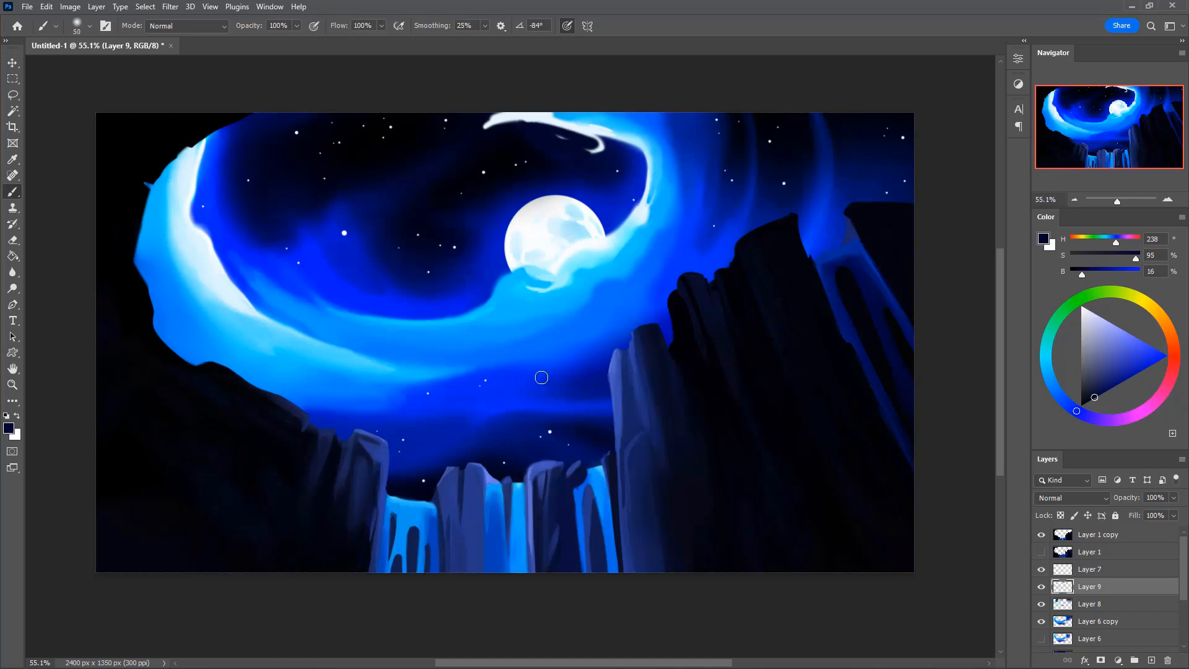
key("ctrl+z")
key("ctrl+z")
Fill the swirl's tip with sampled pale blue-white and glaze near-white over its bend with a larger brush at 30% opacity
left_click(552, 132, "alt")
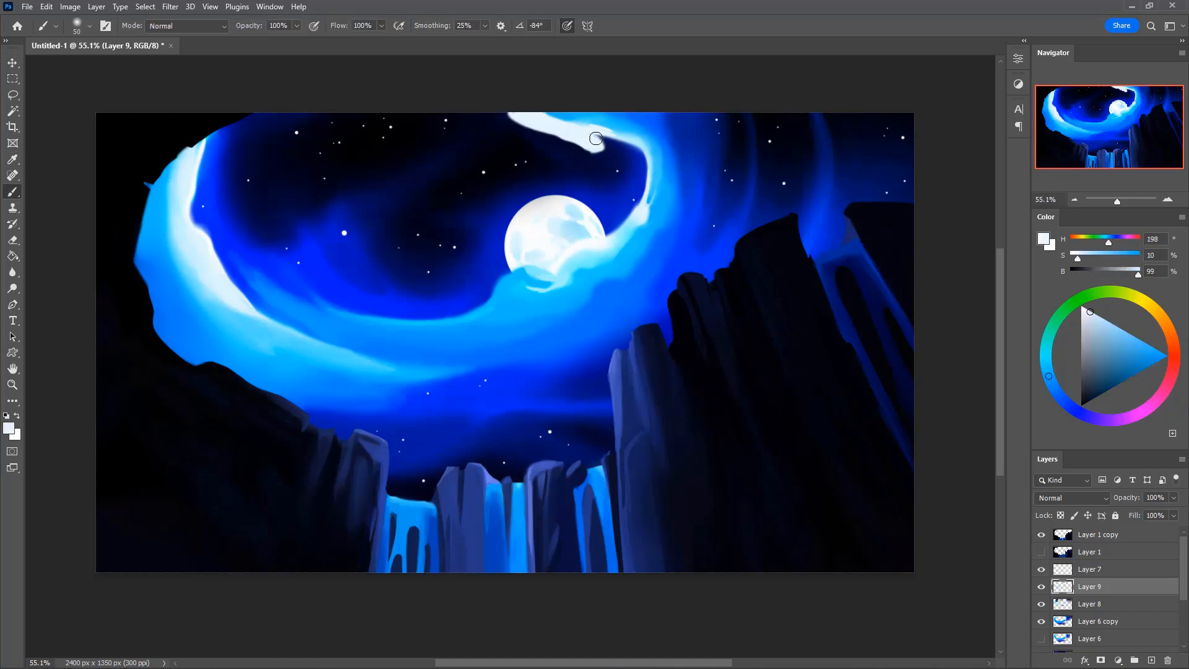
left_click_drag(596, 138, 604, 142)
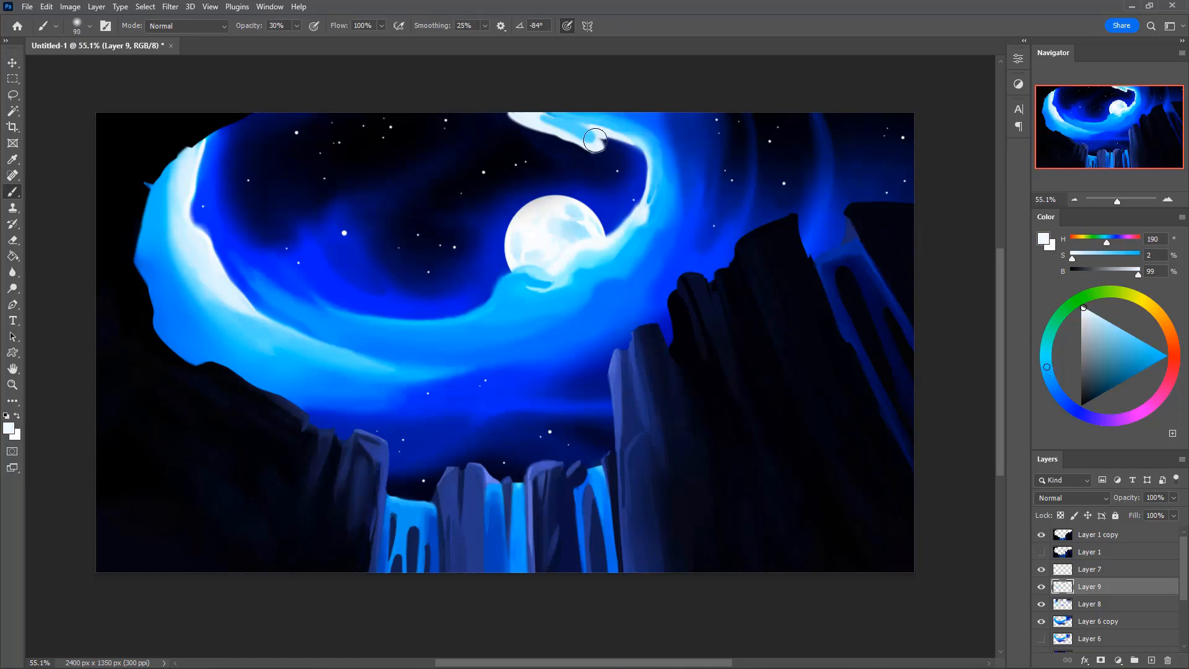
key("bracketright")
key("bracketright")
key("bracketright")
key("bracketright")
key("bracketright")
mouse_move(590, 135)
left_mouse_down()
mouse_move(538, 116)
mouse_move(655, 157)
left_mouse_up()
Brush near-white along the swirl's inner curve above the moon at 70 px, and sample bright cyan for softening at 60 px
key("bracketleft")
key("bracketright")
key("bracketleft")
key("bracketleft")
key("bracketleft")
key("bracketleft")
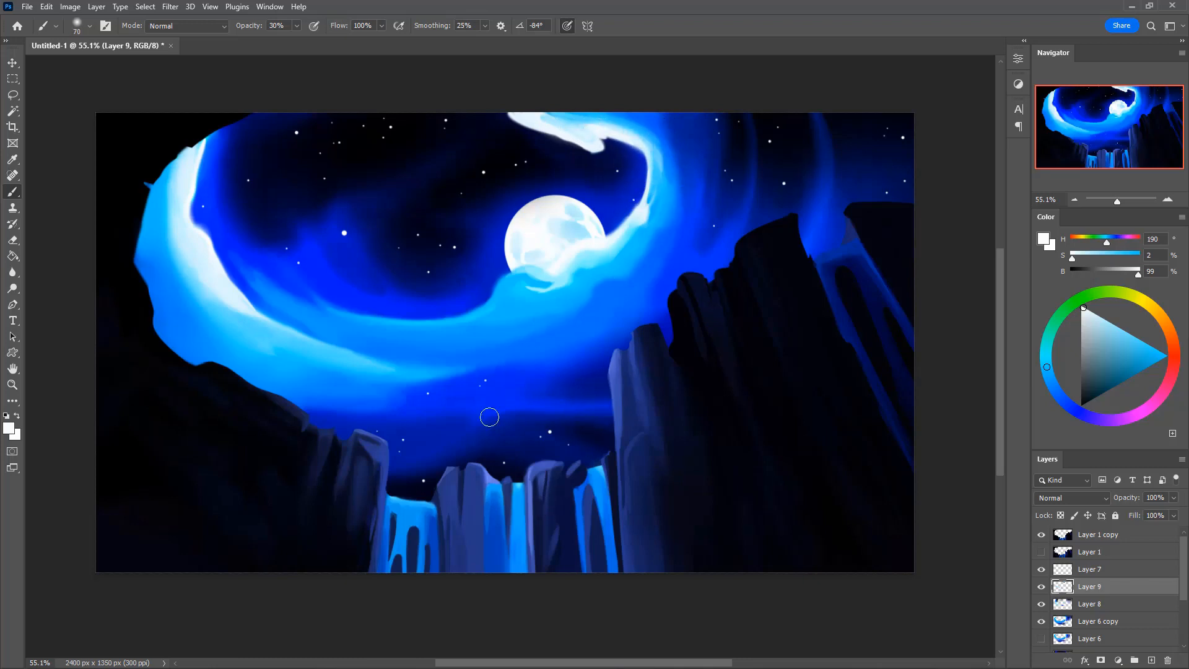
mouse_move(655, 198)
left_mouse_down()
mouse_move(646, 141)
mouse_move(652, 200)
mouse_move(626, 129)
left_mouse_up()
key("ctrl+z")
left_click(663, 215, "alt")
key("bracketright")
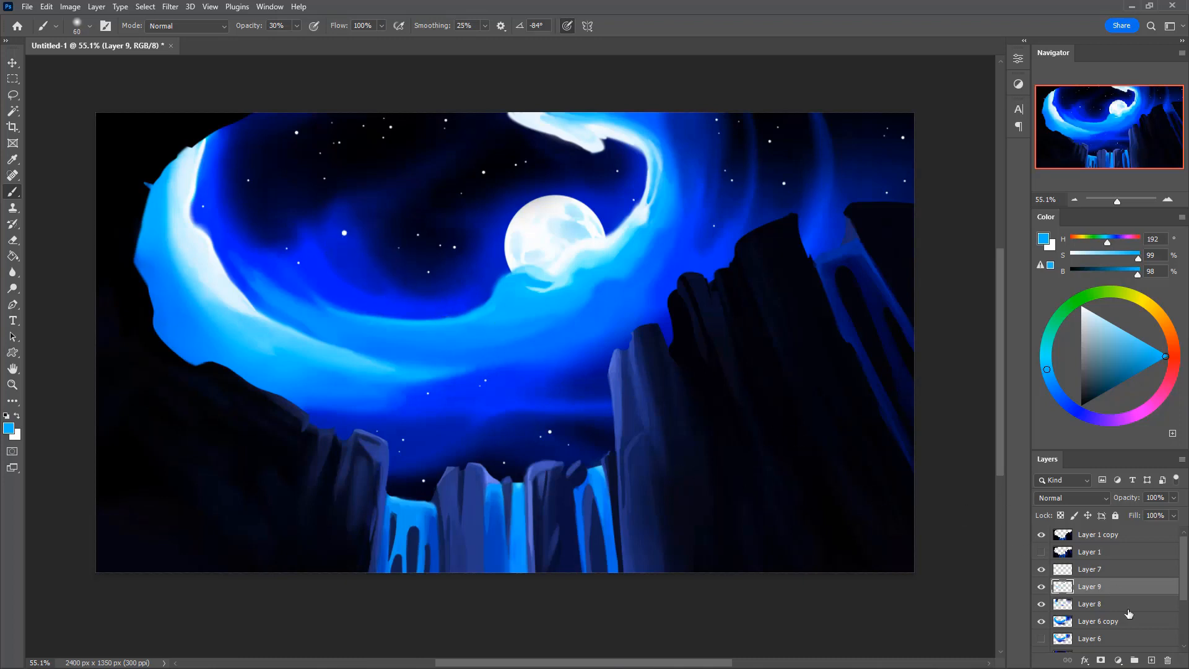
Add a layer above Layer 9, choose saturated blue (H 235, S 100, B 96) and dab a star glow at 150 px
left_click(1152, 660)
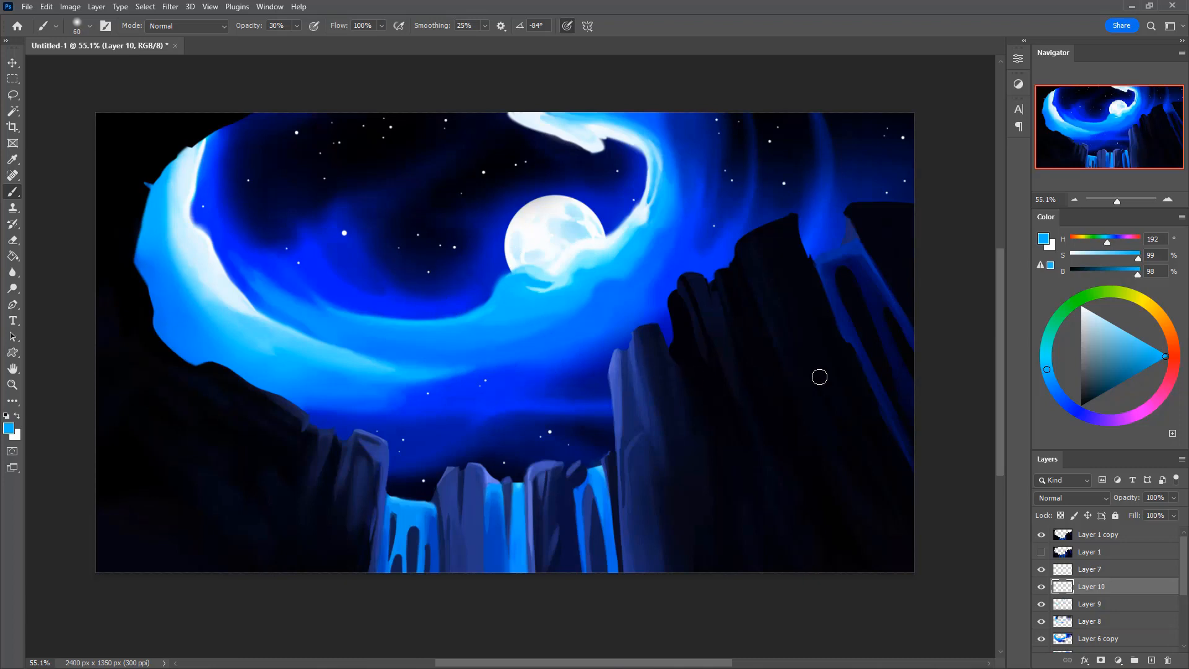
left_click(1078, 407)
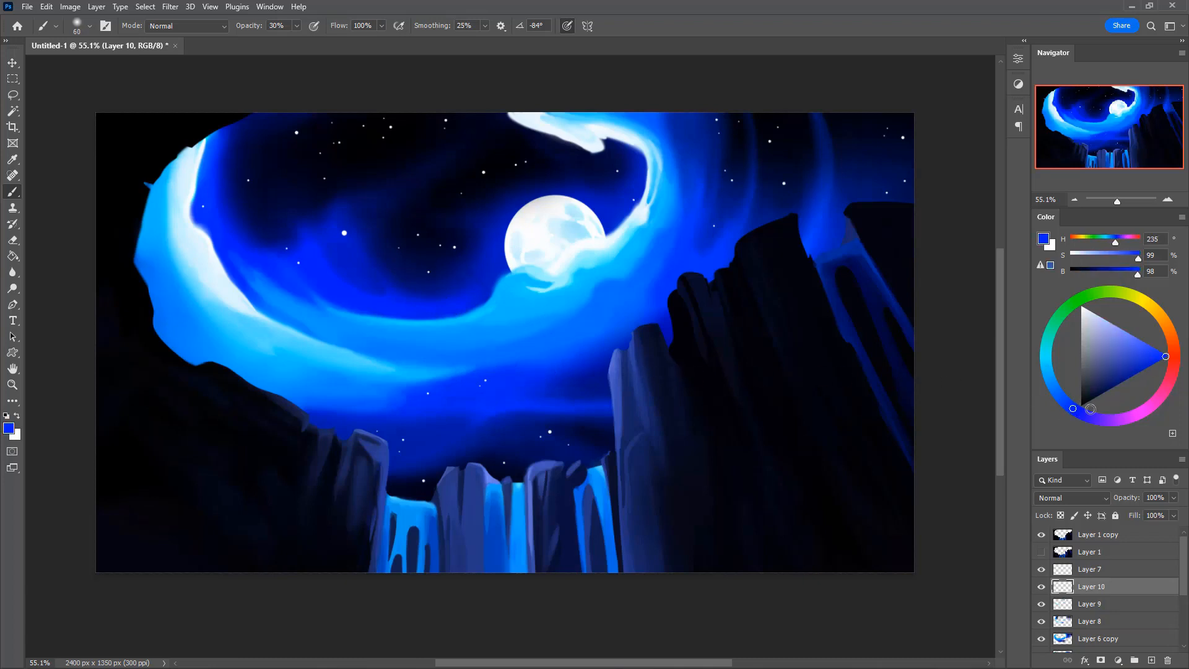
left_click(1165, 358)
key("bracketright")
key("bracketright")
key("bracketright")
key("bracketright")
left_click(392, 125)
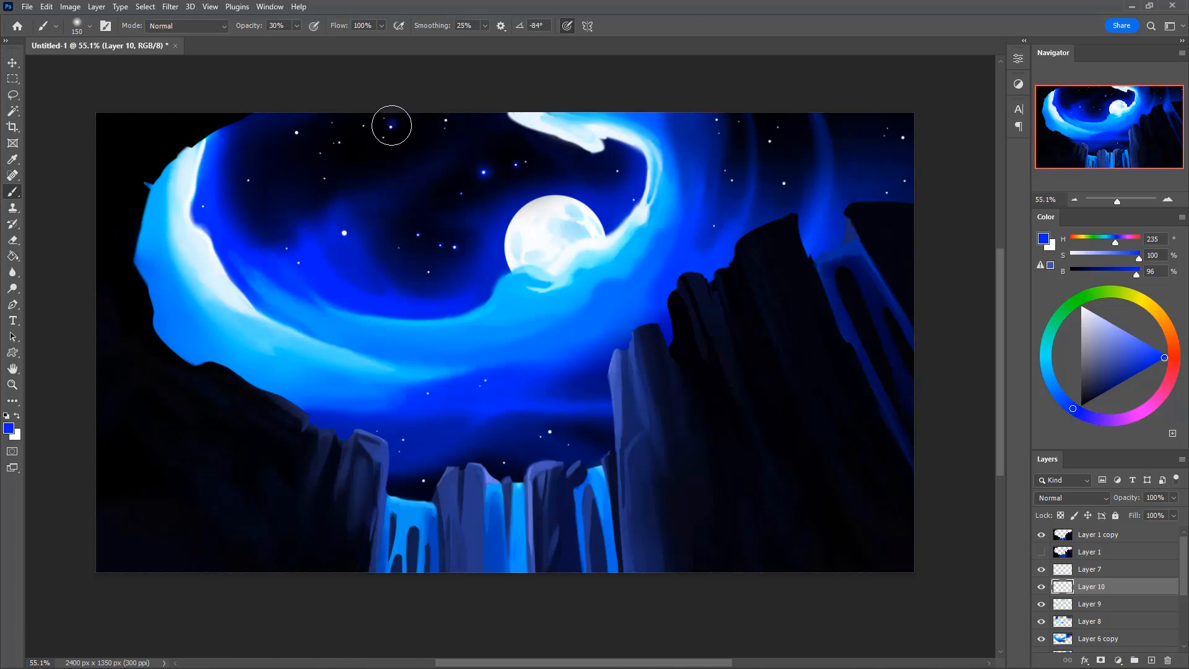
Undo the last star glow, lower brush opacity to 10% and dab faint blue glows around the sky's stars at 125 px
key("ctrl+z")
key("1")
left_click_drag(394, 126, 395, 131)
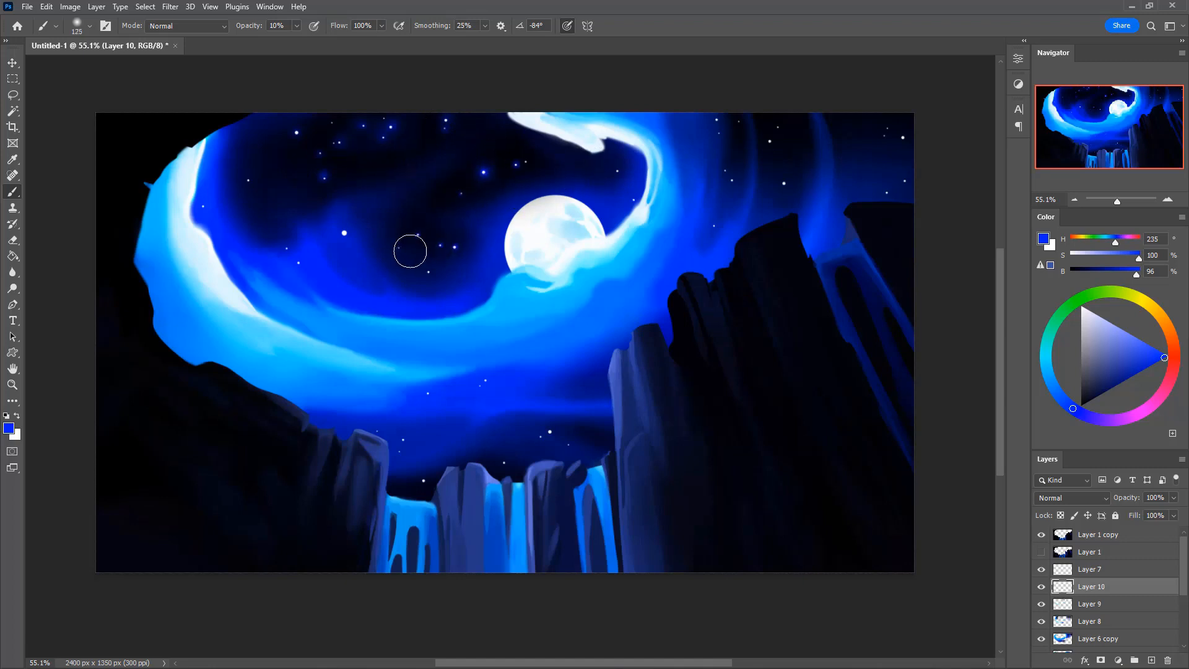
key("bracketleft")
key("bracketleft")
Erase excess blue glow around the stars inside the swirl, enlarging the eraser from 90 to 175 px
key("e")
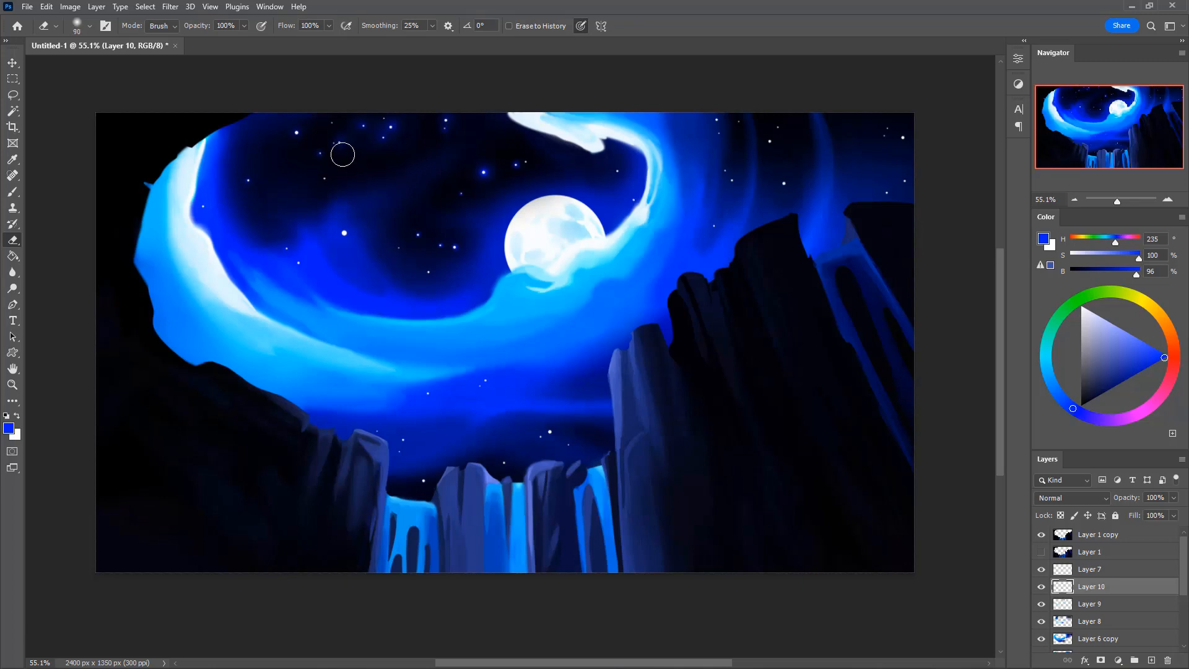
key("bracketright")
key("bracketright")
key("bracketright")
key("bracketright")
key("bracketright")
key("bracketright")
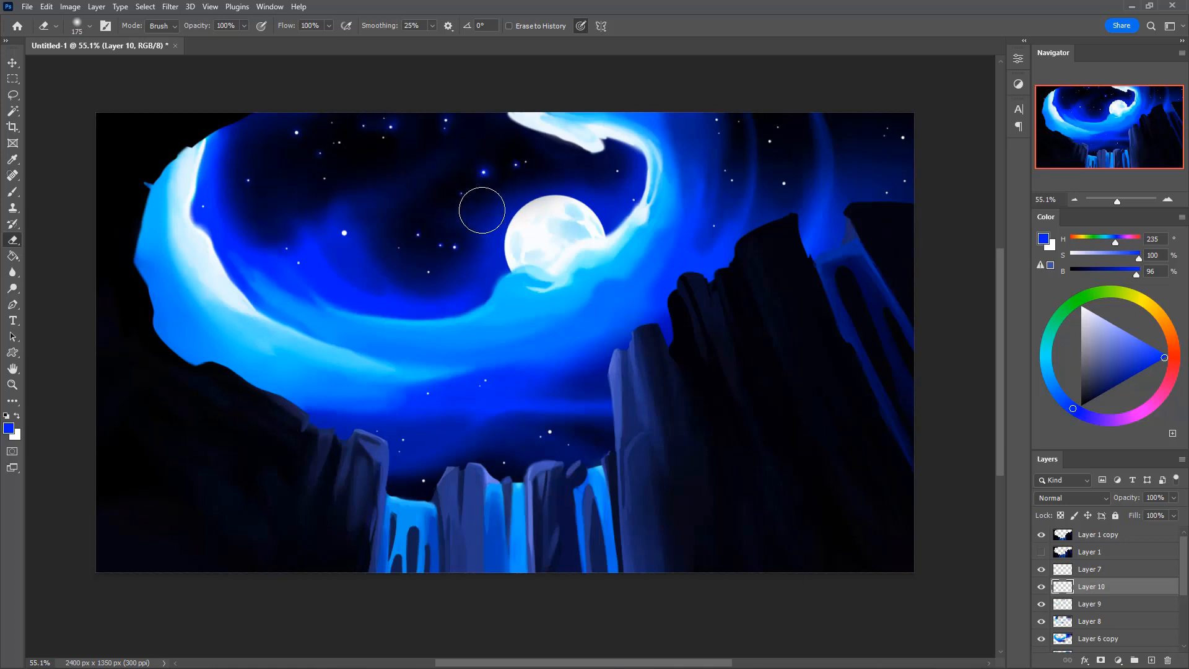
Return to the brush, reduce it to 45 px and dab small blue glows on the stars at 10% opacity
key("b")
key("bracketleft")
key("bracketleft")
key("bracketleft")
key("bracketleft")
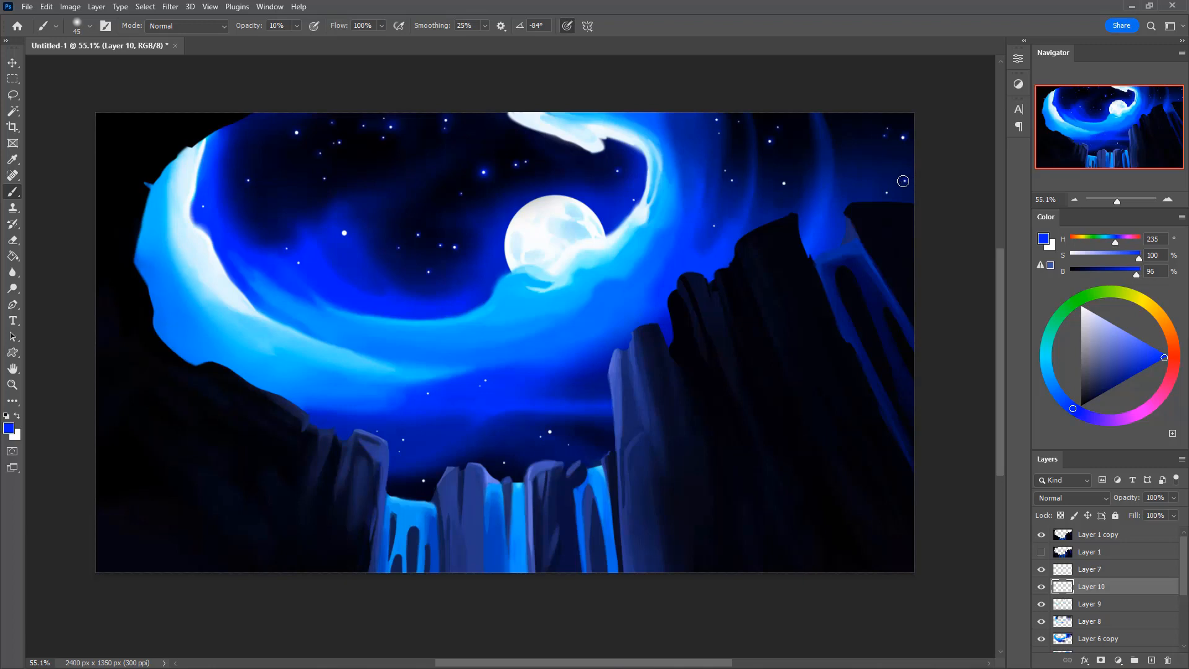
Dab faint blue glows on the right-hand sky's stars at 10% opacity, enlarging the brush up to 300 px
key("bracketright")
key("bracketright")
key("bracketright")
key("bracketright")
key("bracketright")
key("bracketright")
key("bracketright")
key("bracketright")
key("bracketright")
key("bracketright")
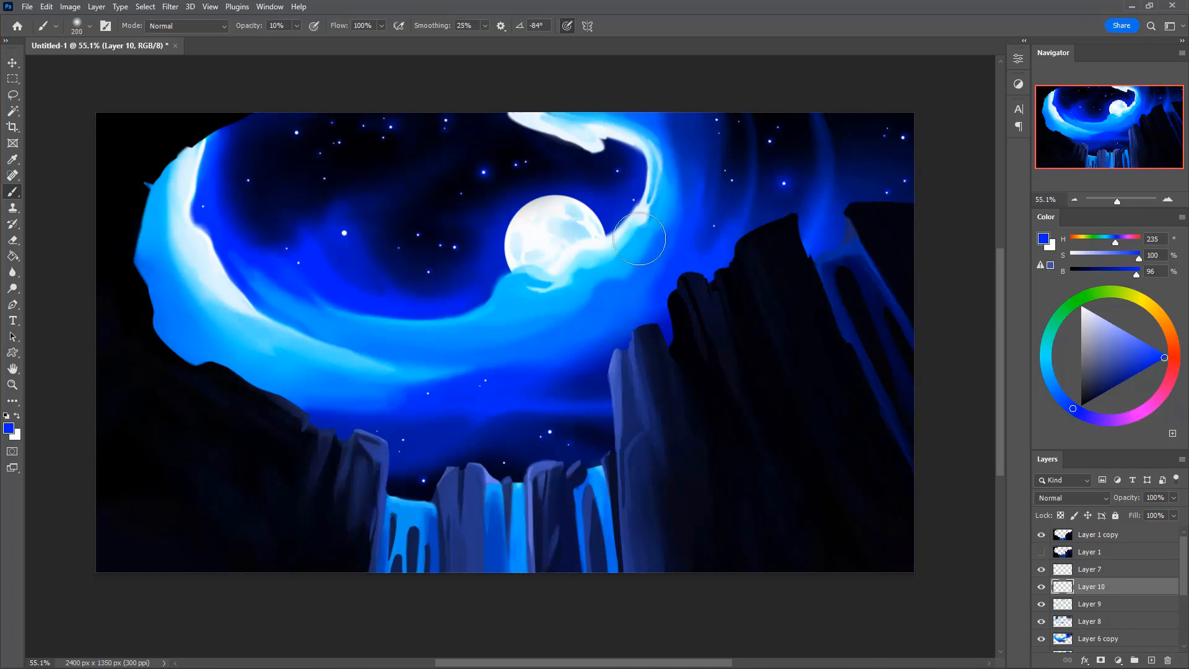
key("bracketright")
key("bracketright")
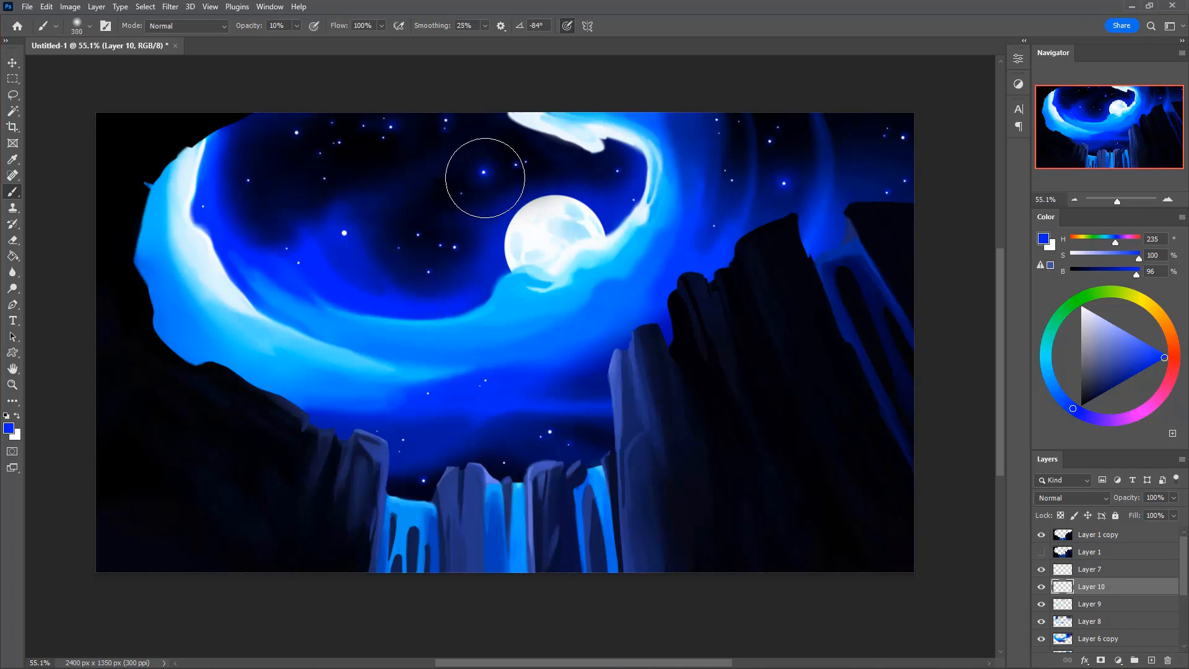
Dab faint blue glows around the stars above and left of the moon with brush sizes between 175 and 250 px
key("bracketleft")
key("bracketleft")
key("bracketleft")
key("bracketleft")
key("bracketleft")
key("bracketleft")
key("bracketleft")
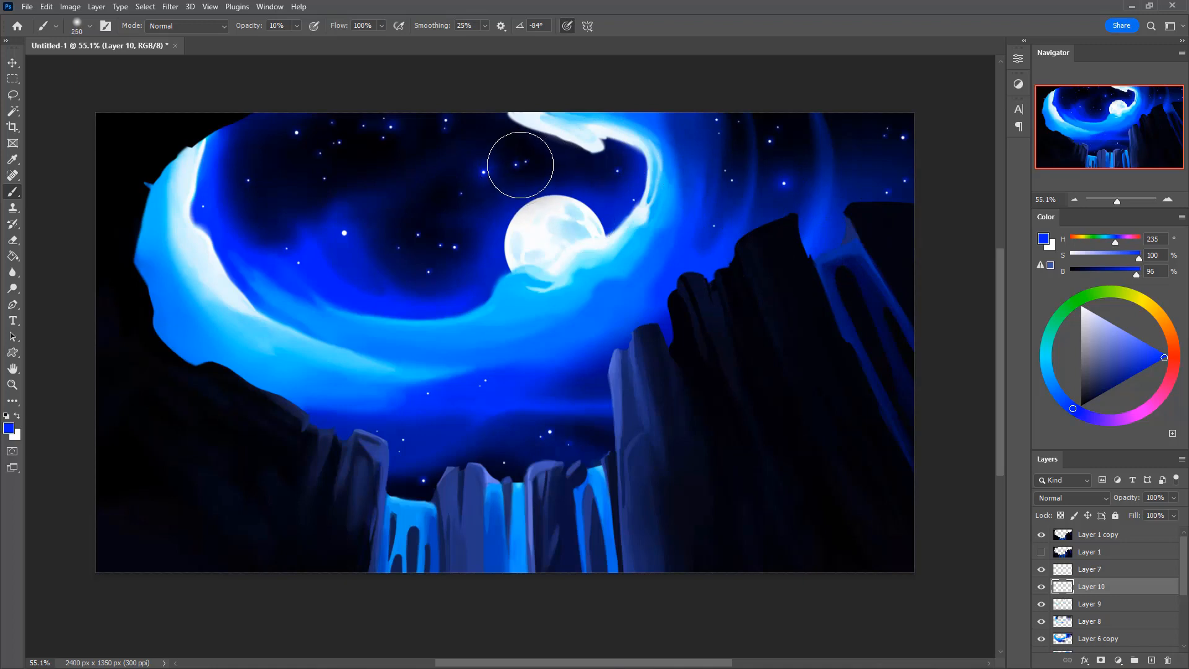
key("bracketright")
key("bracketright")
key("bracketright")
key("bracketright")
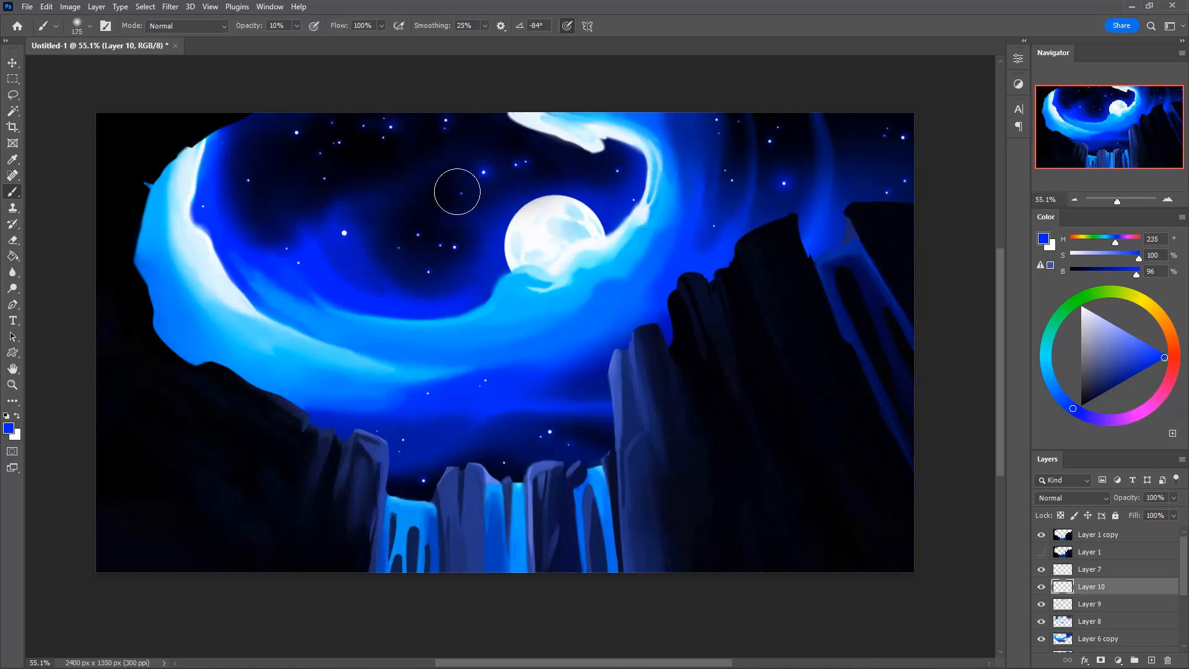
key("bracketleft")
key("bracketright")
mouse_move(455, 253)
left_mouse_down()
mouse_move(449, 272)
mouse_move(482, 274)
mouse_move(465, 280)
left_mouse_up()
Add a layer above Layer 10 and dab an azure glow (H 202, S 100, B 96) at 90 px on the large star left of the moon
left_click(1045, 398)
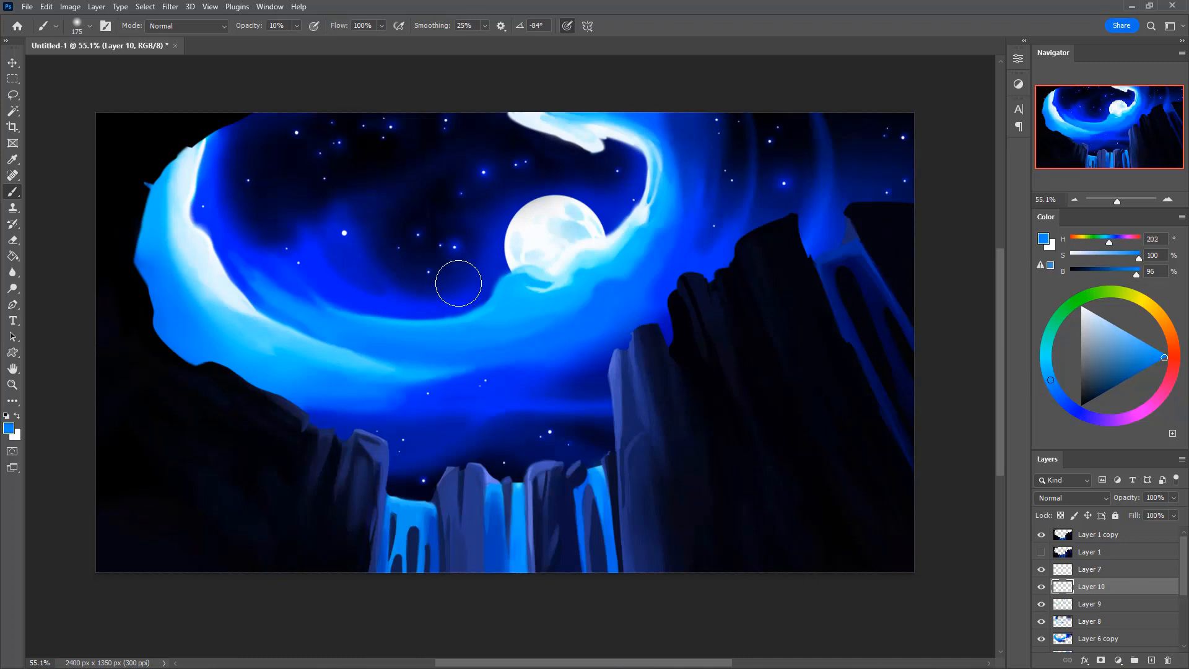
key("bracketleft")
key("bracketleft")
key("bracketleft")
key("bracketleft")
left_click(1153, 660)
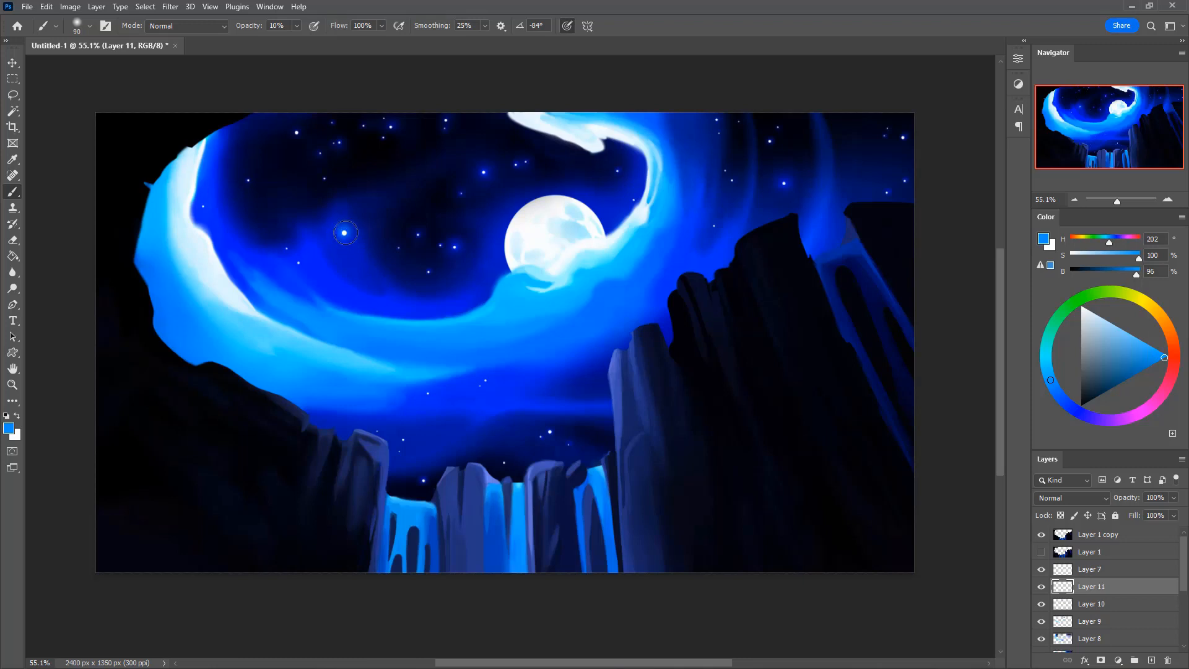
key("bracketright")
key("bracketleft")
Raise brush opacity to 30%, reduce it to 25 px and dab small azure glows on the stars inside the swirl
key("e")
key("b")
key("bracketleft")
key("bracketleft")
key("bracketleft")
left_click(299, 260)
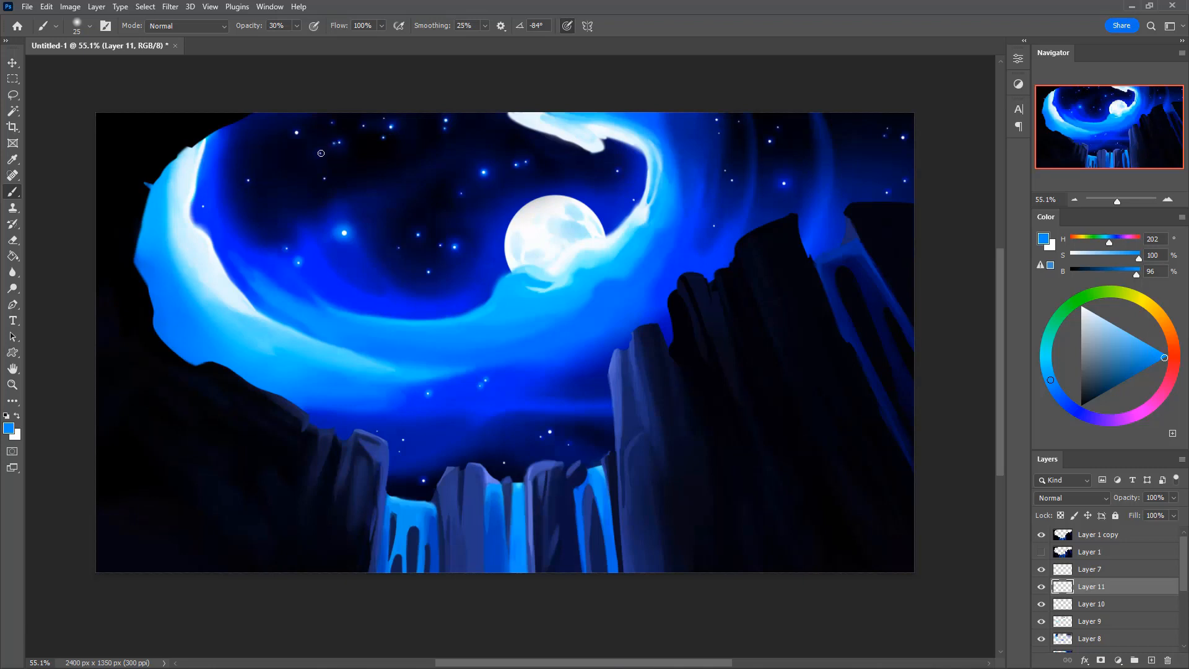
left_click(331, 123)
Choose pure blue (H 230, S 100, B 100) and dab glows on the stars just above the waterfalls, adjusting the brush size
left_click(1163, 359)
left_click_drag(1163, 358, 1168, 356)
key("bracketright")
key("bracketleft")
key("bracketright")
left_click(1066, 401)
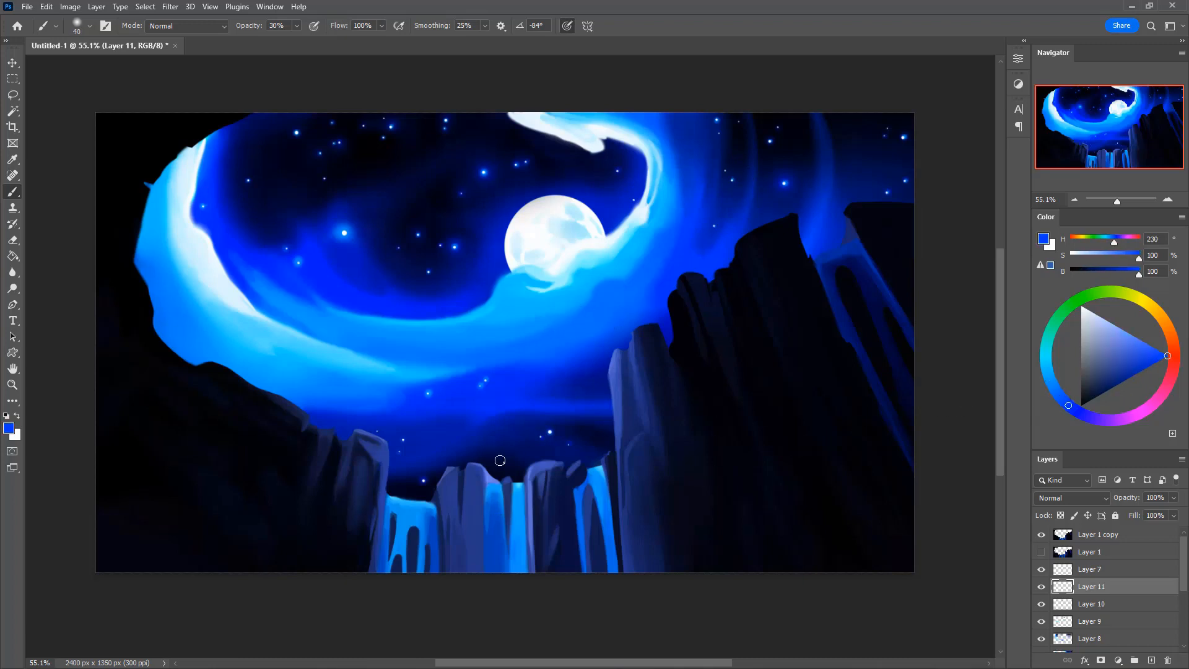
key("bracketright")
key("bracketright")
key("bracketright")
key("bracketright")
key("bracketright")
key("bracketright")
key("bracketright")
key("bracketright")
key("bracketleft")
key("bracketleft")
Change the colour to cyan-blue (H 196, S 100, B 100) and dab bright star centres above the left waterfall at 35 px
mouse_move(1063, 407)
left_mouse_down()
mouse_move(1049, 379)
mouse_move(1031, 378)
left_mouse_up()
key("bracketleft")
key("bracketleft")
key("bracketleft")
key("bracketleft")
key("bracketleft")
key("bracketleft")
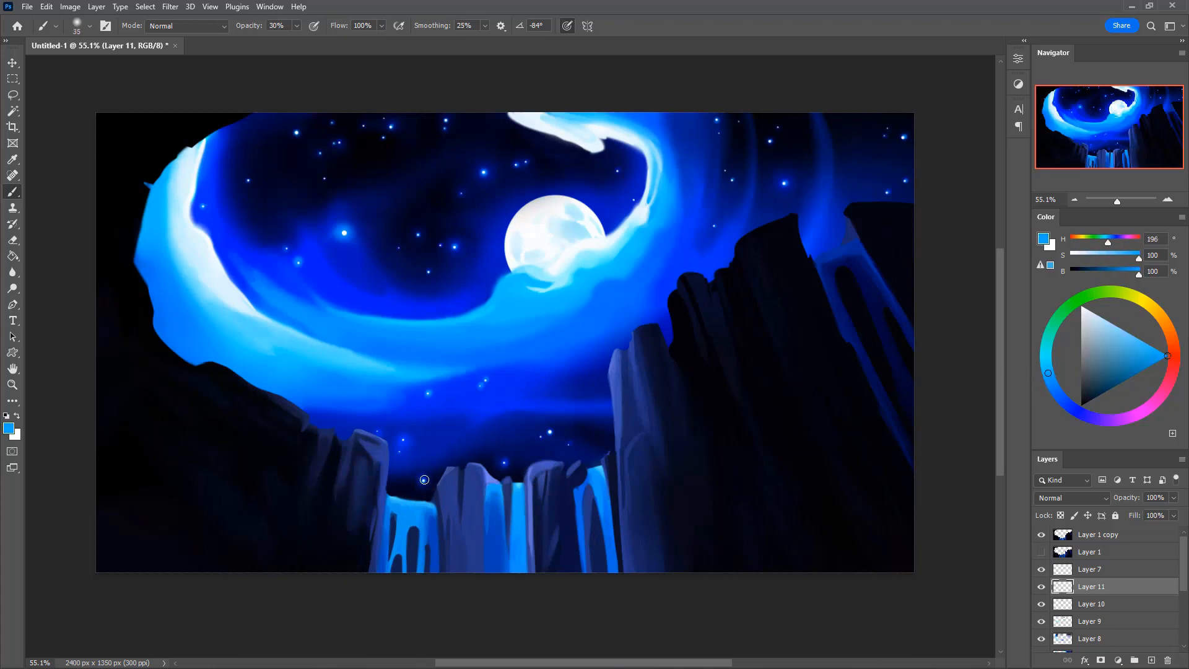
left_click(403, 441)
left_click(402, 439)
left_click(404, 440)
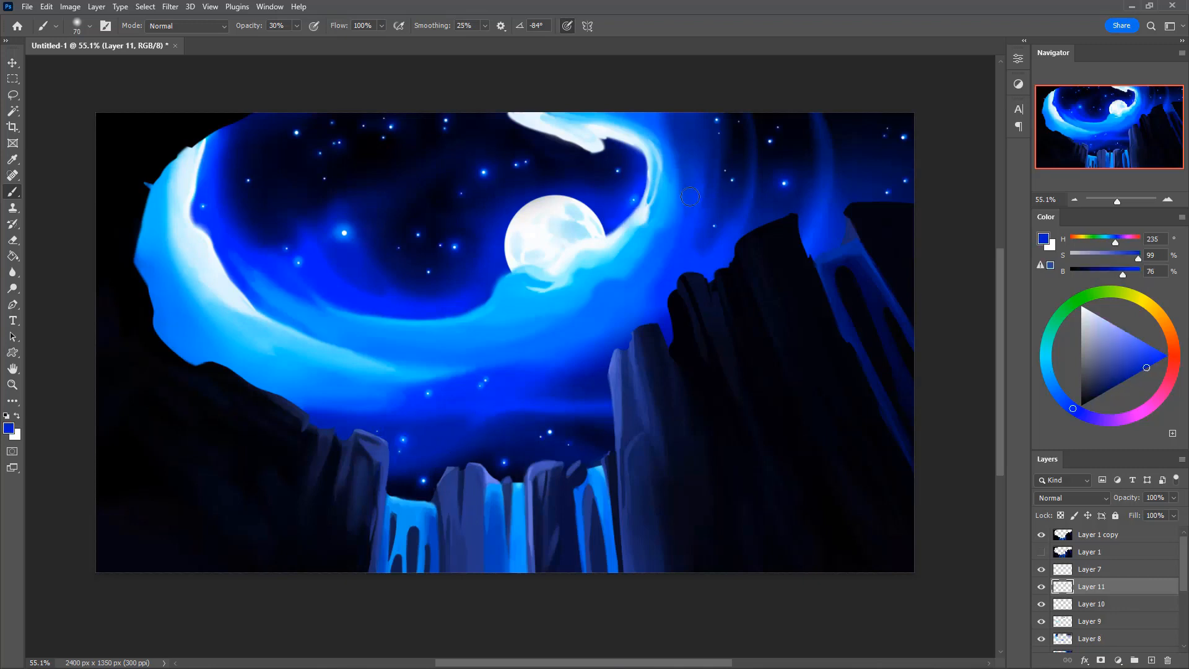
Adjust and sample blues around the star beside the swirl's inner right edge to refine its glow at 50 px
key("i")
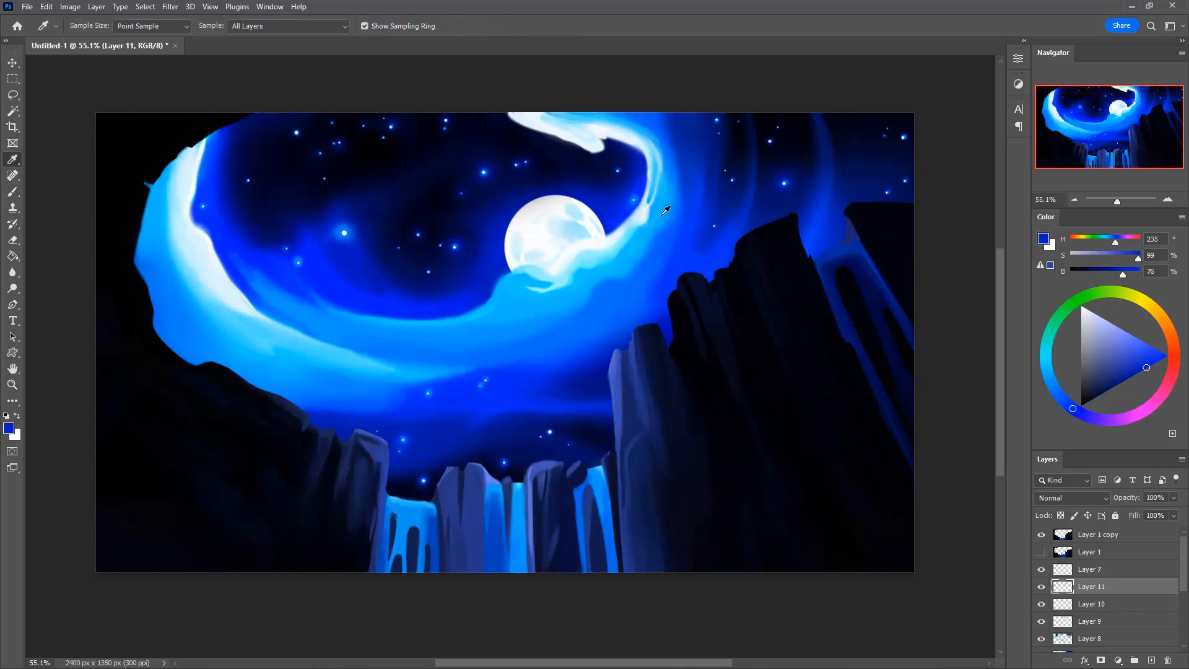
left_click_drag(1058, 385, 1047, 362)
key("b")
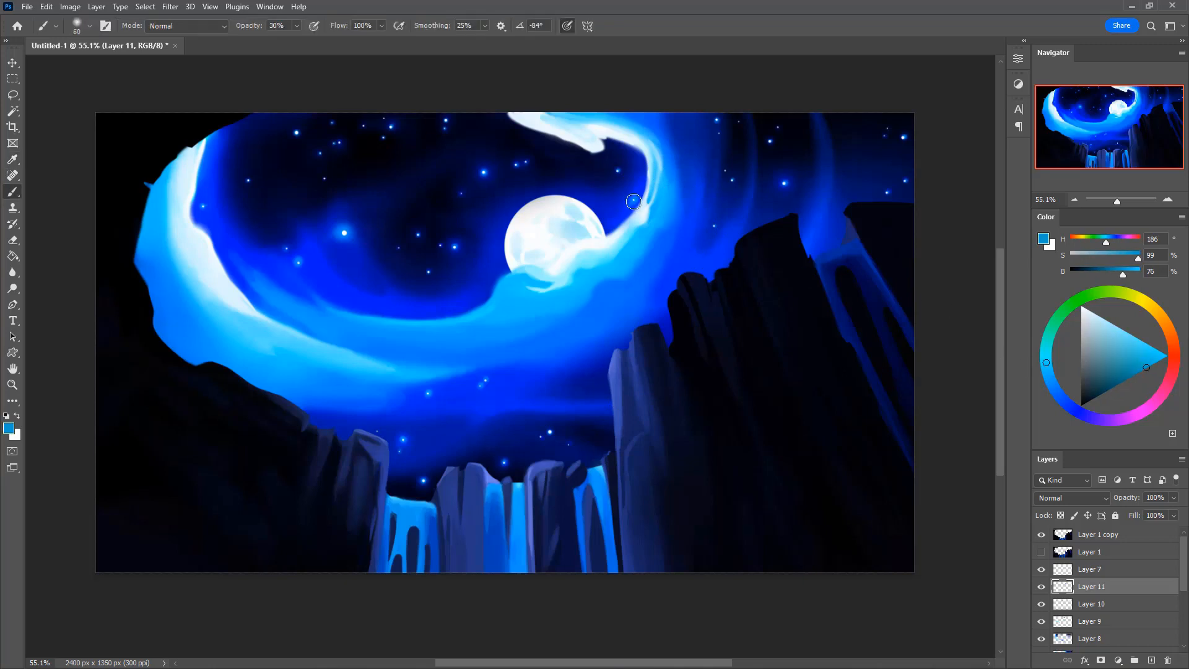
key("bracketleft")
left_click(634, 199, "alt")
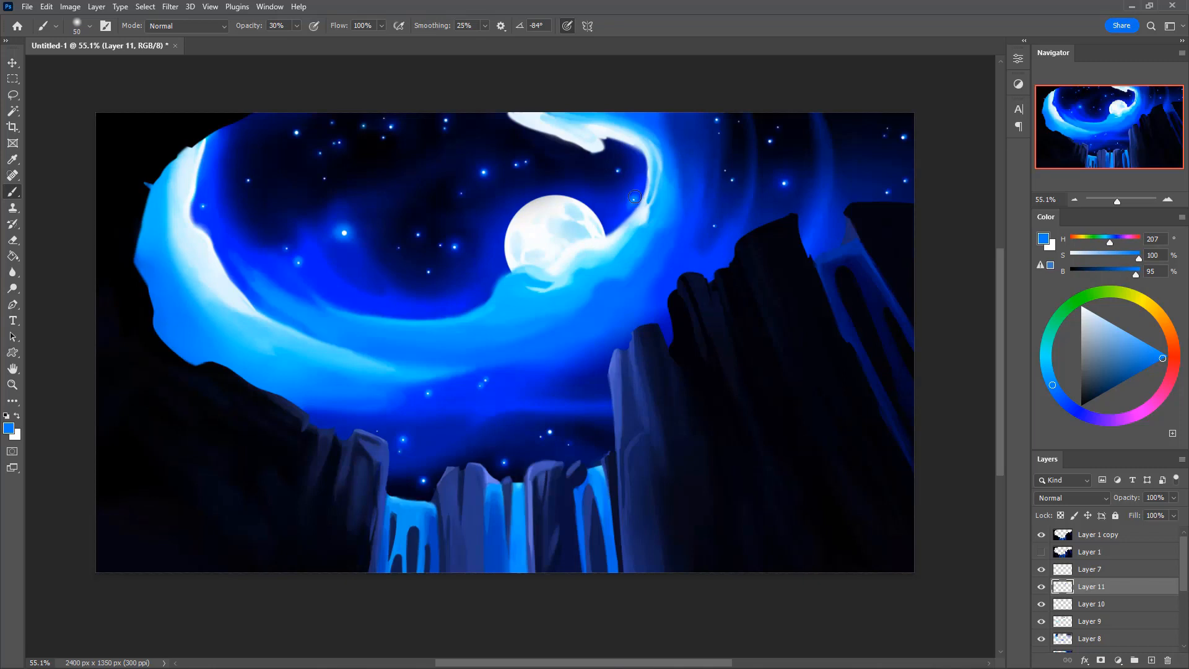
left_click(634, 196, "alt")
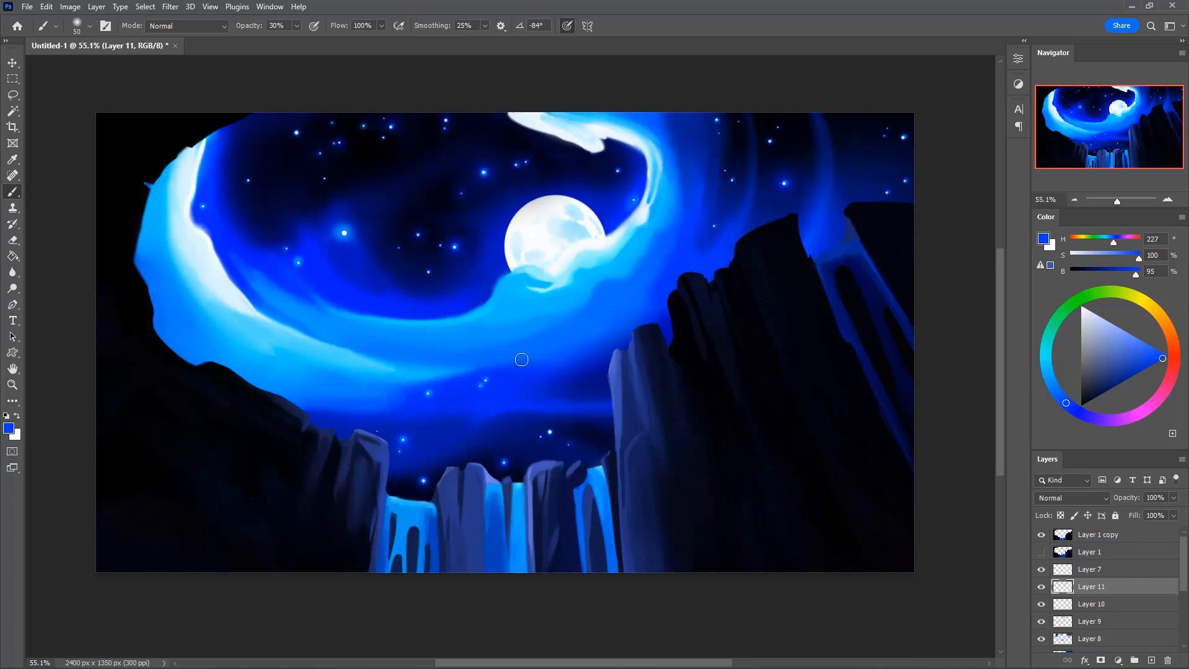
left_click(637, 196, "alt")
Merge Layer 11 down into Layer 10 and toggle the merged layer's visibility to compare the star glows
right_click(1087, 586)
left_click(1052, 428)
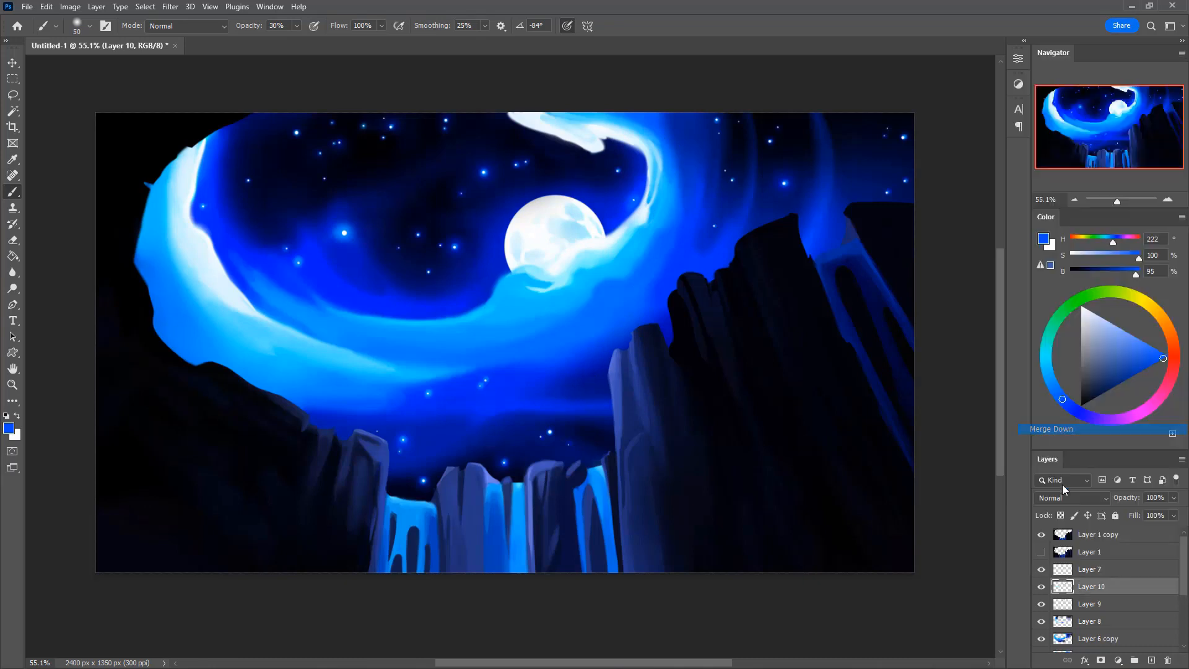
left_click(1041, 587)
left_click(1042, 588)
left_click(1042, 588)
left_click(1042, 588)
left_click(1042, 589)
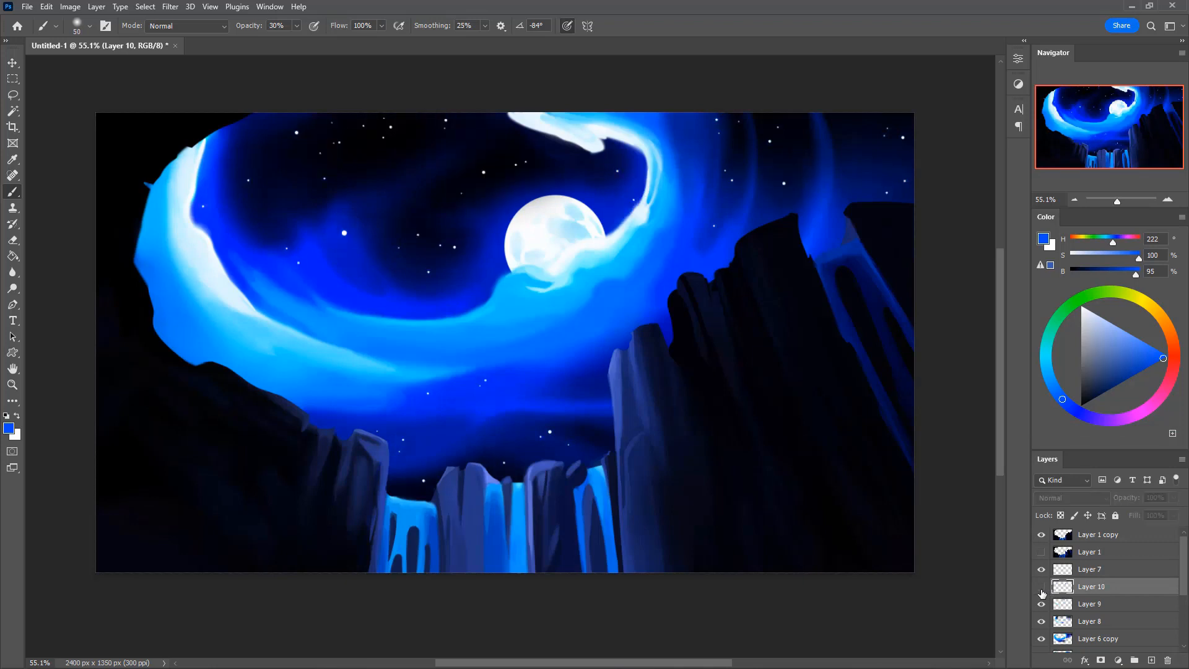
left_click(1041, 589)
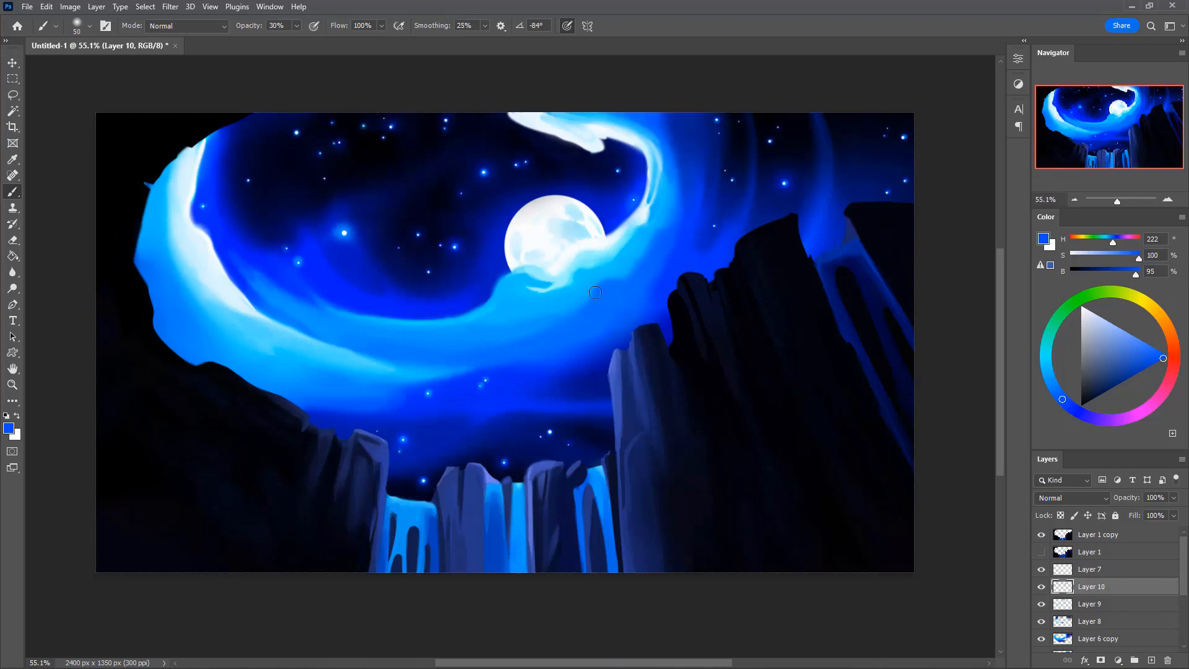
Choose violet (H 264, S 100, B 95) and dab glows on the stars right of the swirl with varying brush sizes
mouse_move(1097, 421)
left_mouse_down()
mouse_move(1116, 415)
mouse_move(1103, 430)
left_mouse_up()
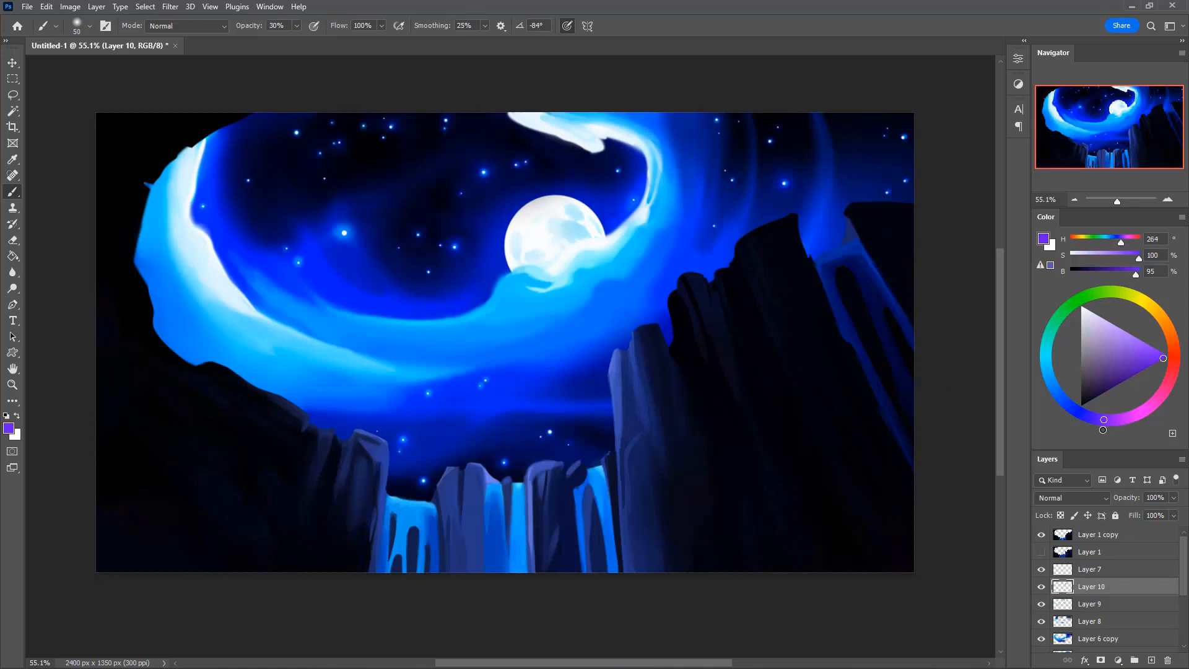
key("bracketright")
key("bracketright")
key("bracketright")
key("bracketright")
left_click(784, 183)
key("bracketleft")
key("bracketleft")
key("bracketleft")
key("bracketright")
key("bracketleft")
key("bracketleft")
key("bracketleft")
key("bracketright")
key("bracketright")
Dab violet glows on the small star cluster inside the swirl at 30% opacity, alternating with the eraser to soften them
key("e")
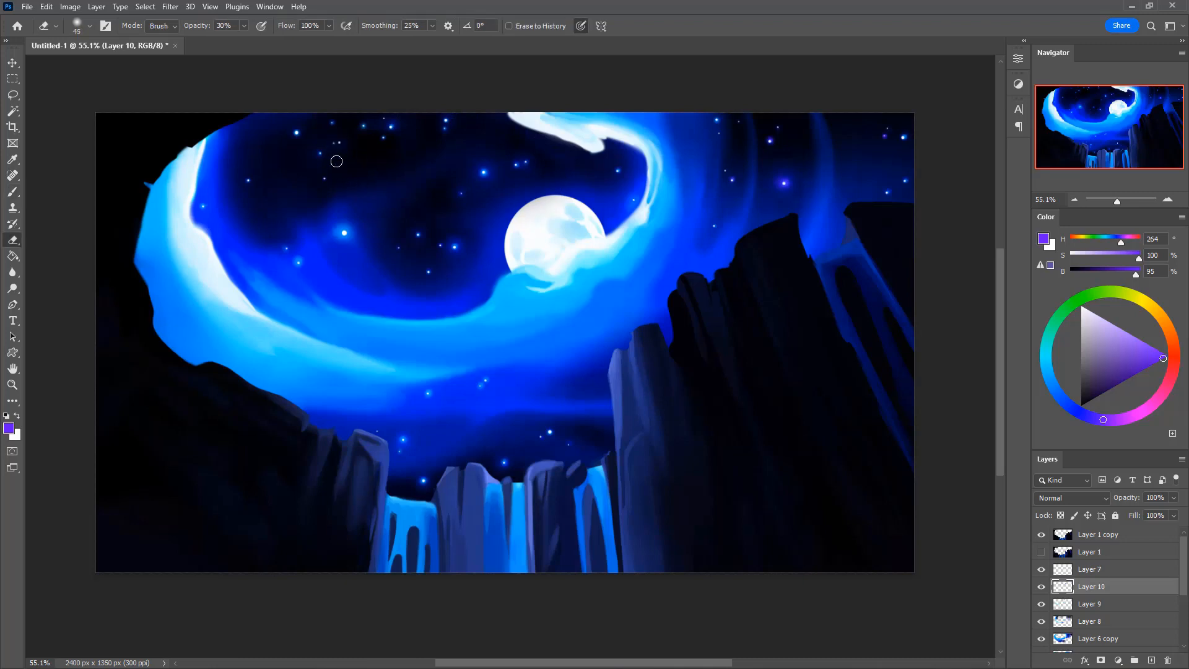
key("bracketright")
key("b")
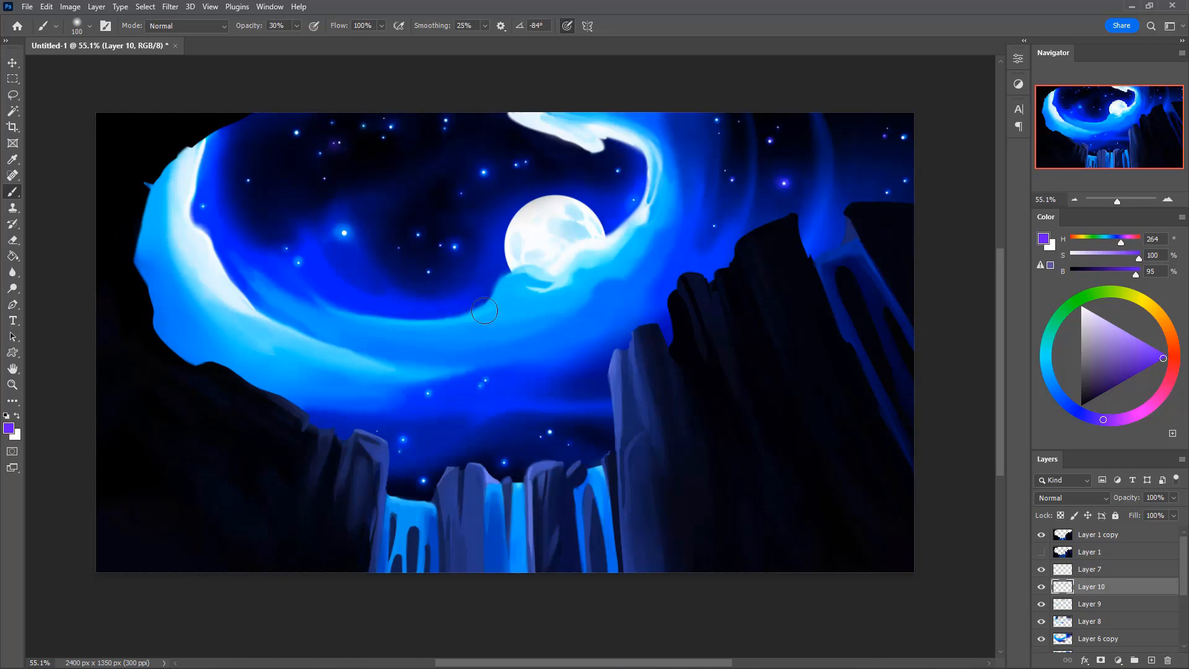
key("e")
key("b")
key("bracketright")
left_click(335, 143)
left_click(382, 139)
Choose magenta (H 296, S 100, B 100) and dab a small glow at 25 px on a star right of the swirl
key("bracketright")
key("bracketright")
key("bracketright")
key("bracketright")
left_click_drag(1107, 421, 1145, 426)
left_click_drag(1155, 362, 1167, 356)
key("bracketleft")
key("bracketleft")
key("bracketleft")
key("bracketleft")
key("bracketleft")
key("bracketleft")
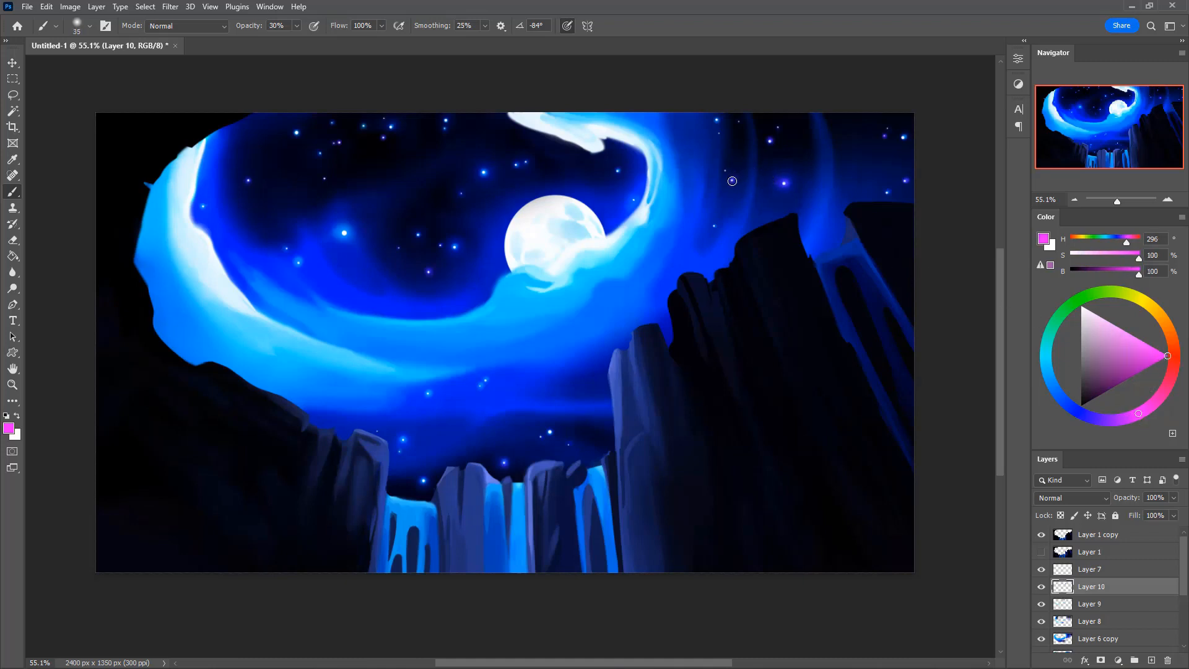
key("bracketleft")
key("bracketright")
key("bracketright")
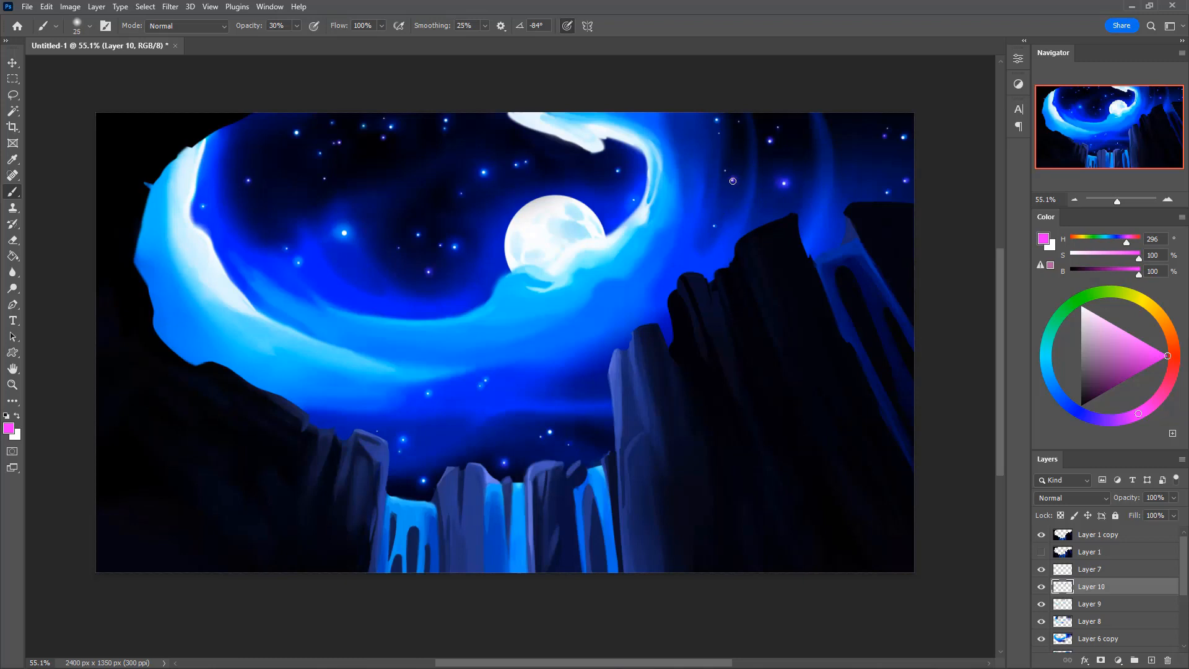
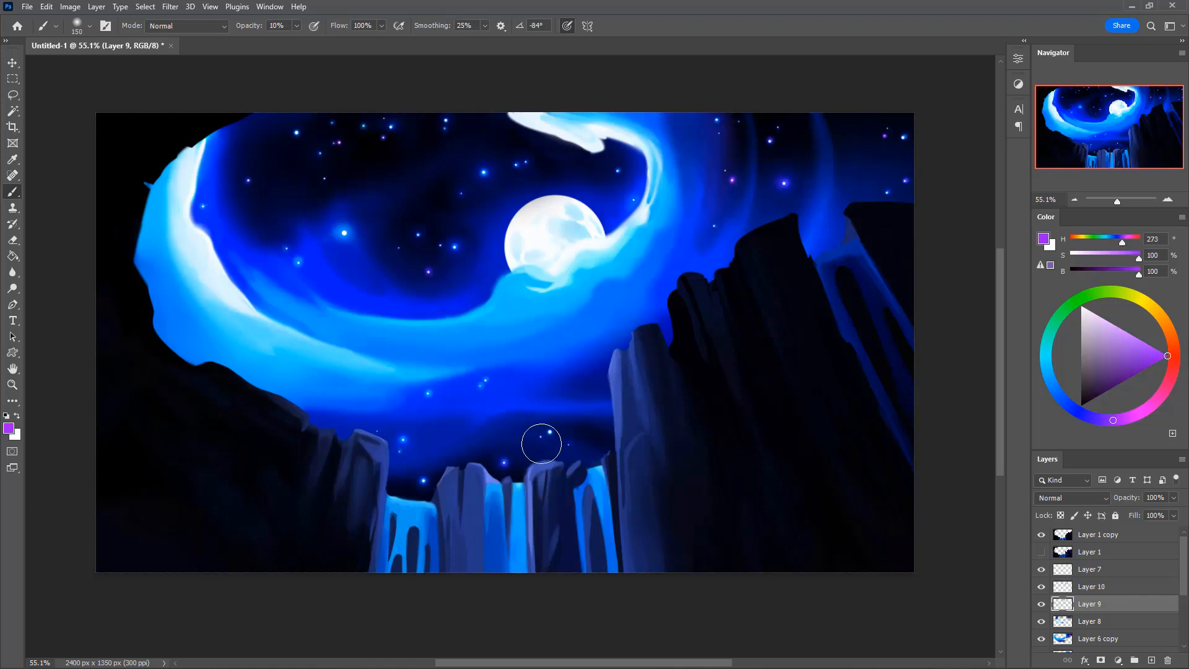
Flip the whole canvas horizontally and toggle Layer 9's visibility to check its content
key("ctrl+shift+h")
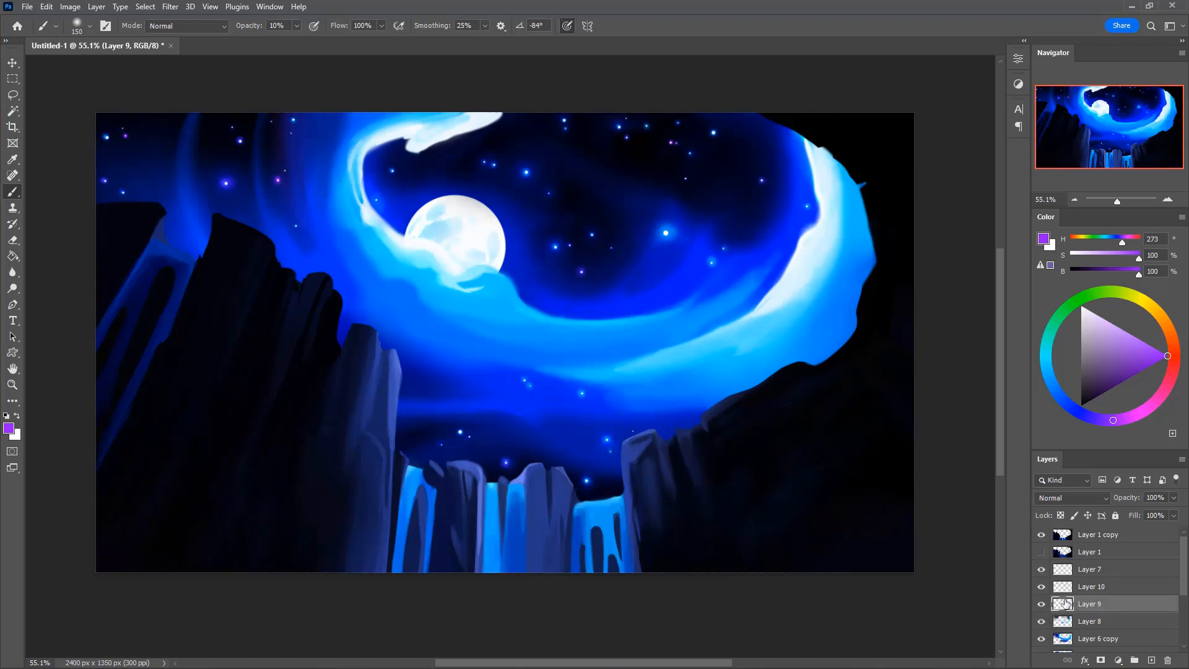
key("i")
left_click(691, 225)
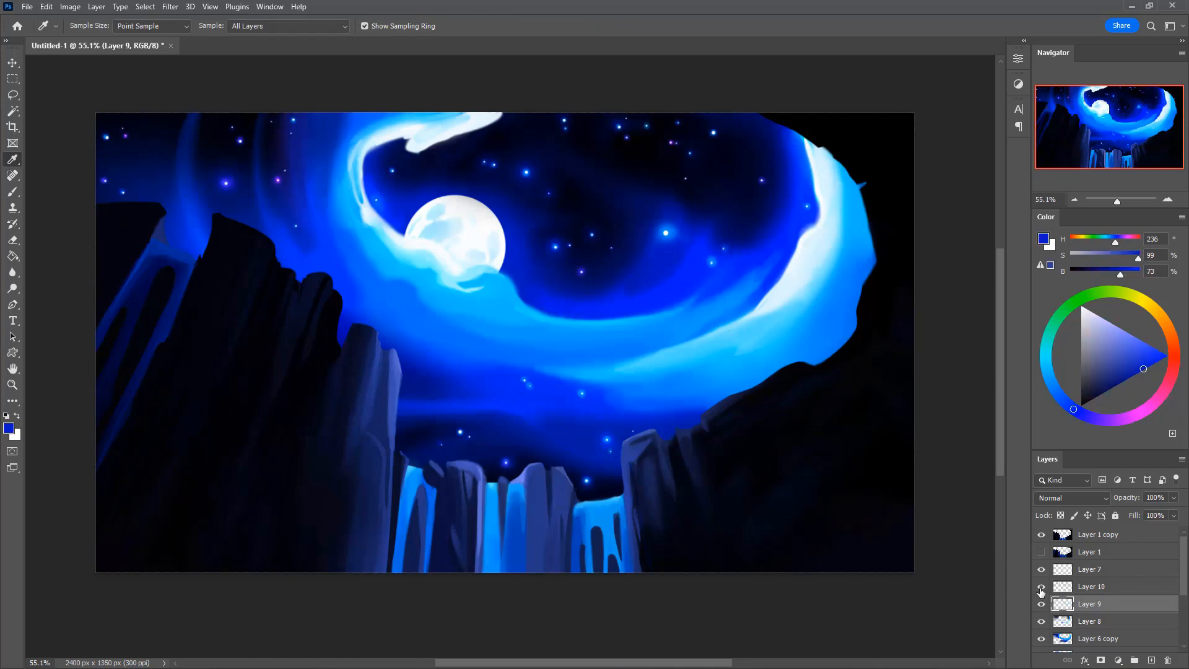
left_click(1043, 609)
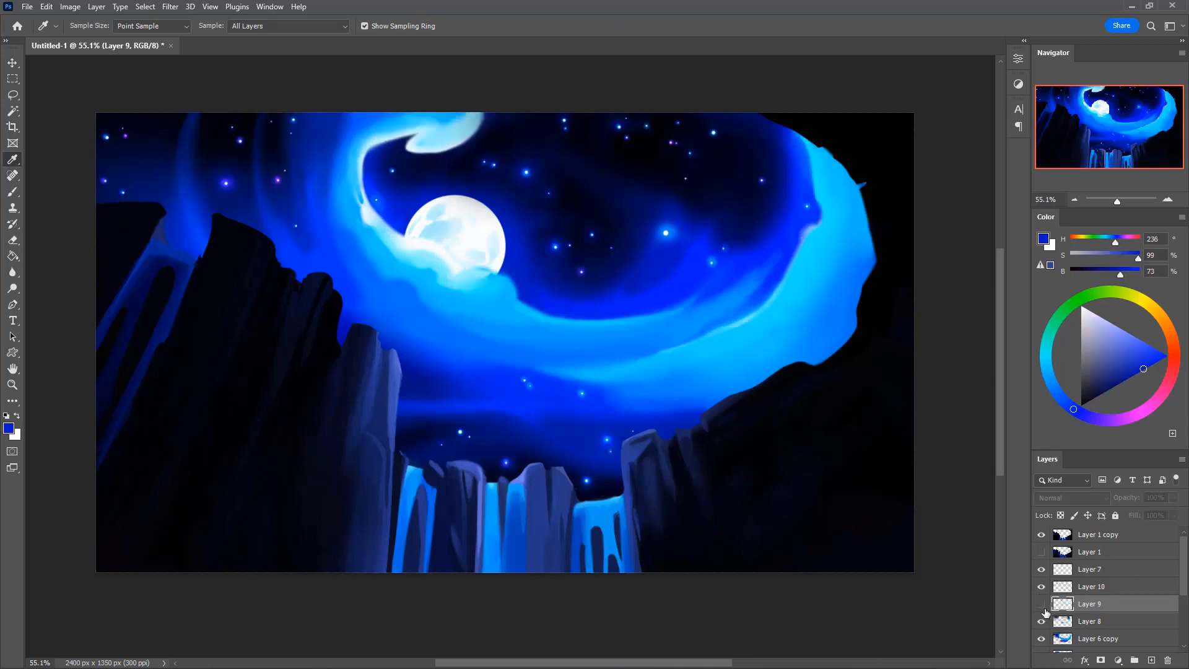
left_click(1043, 608)
Set the brush to blue (H 235, S 95, B 100) and paint soft haze between the stars on Layer 9 at 10% opacity
left_click(692, 223)
key("b")
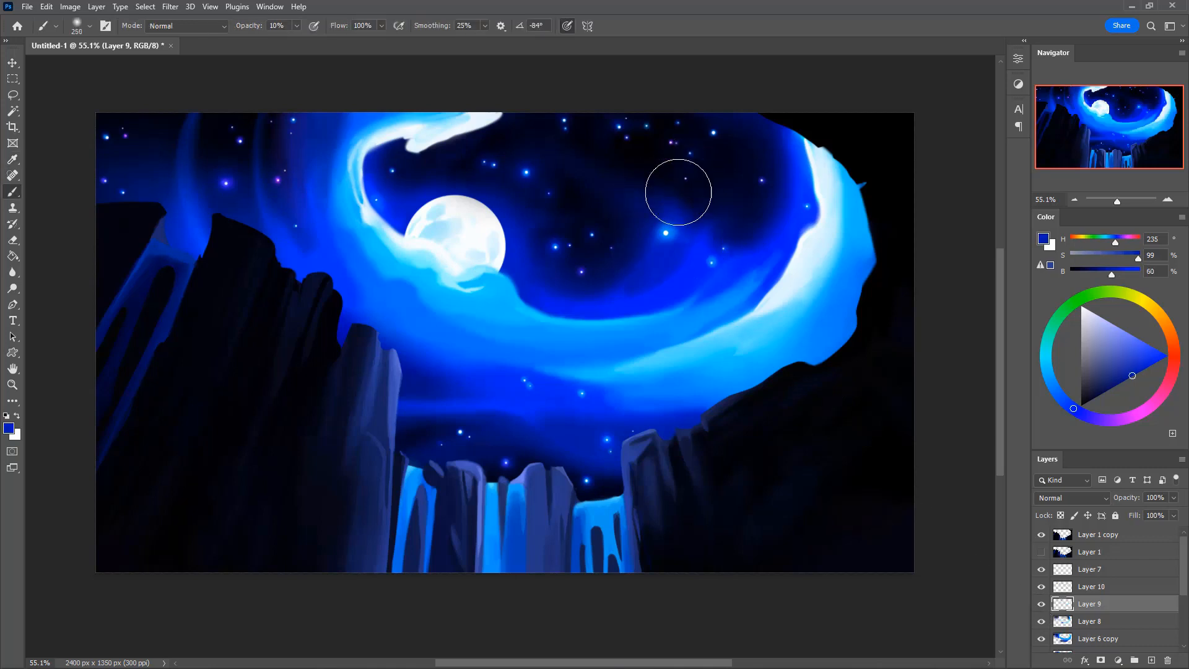
left_click_drag(1143, 380, 1163, 354)
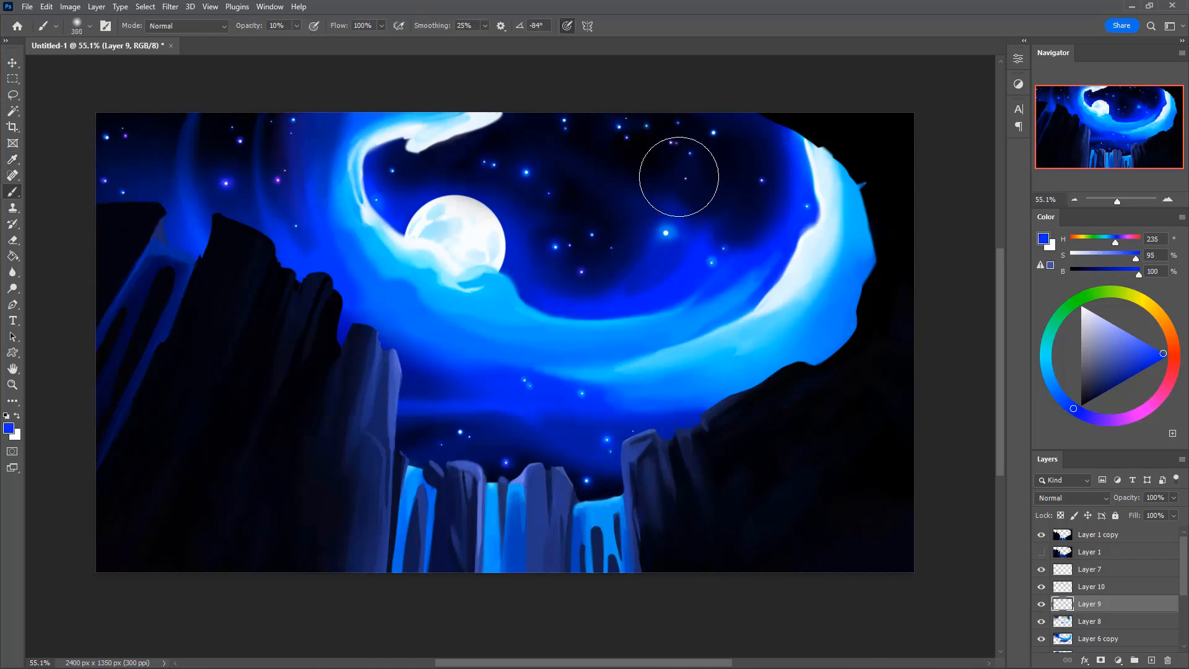
key("bracketleft")
key("bracketleft")
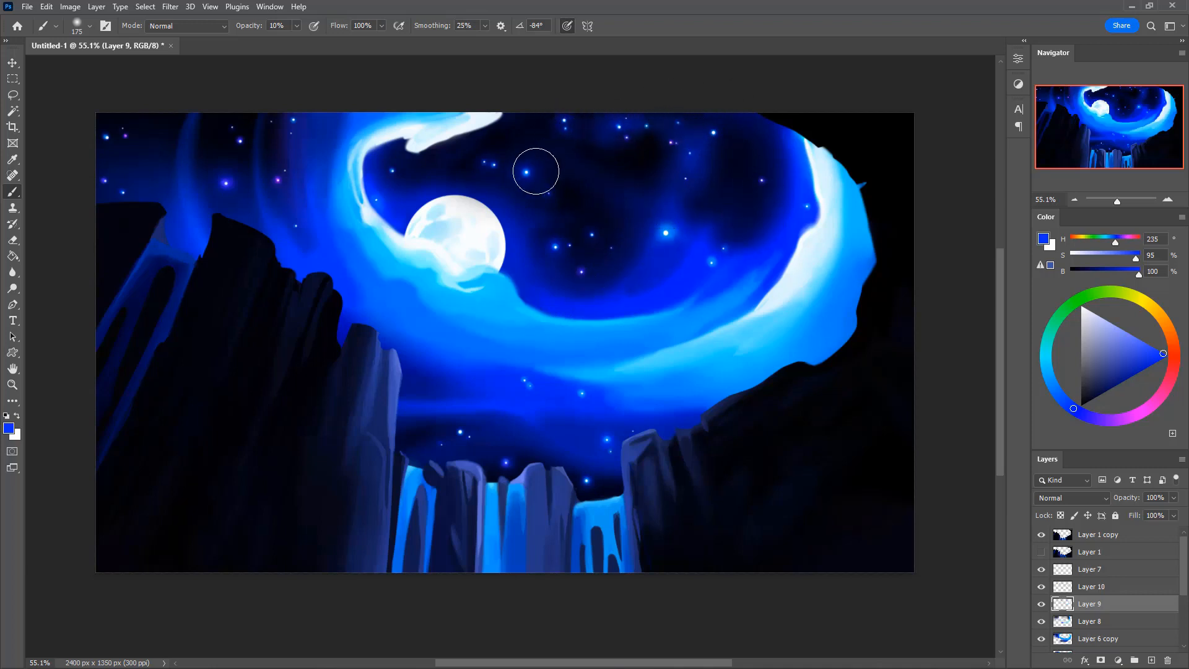
key("bracketright")
key("bracketright")
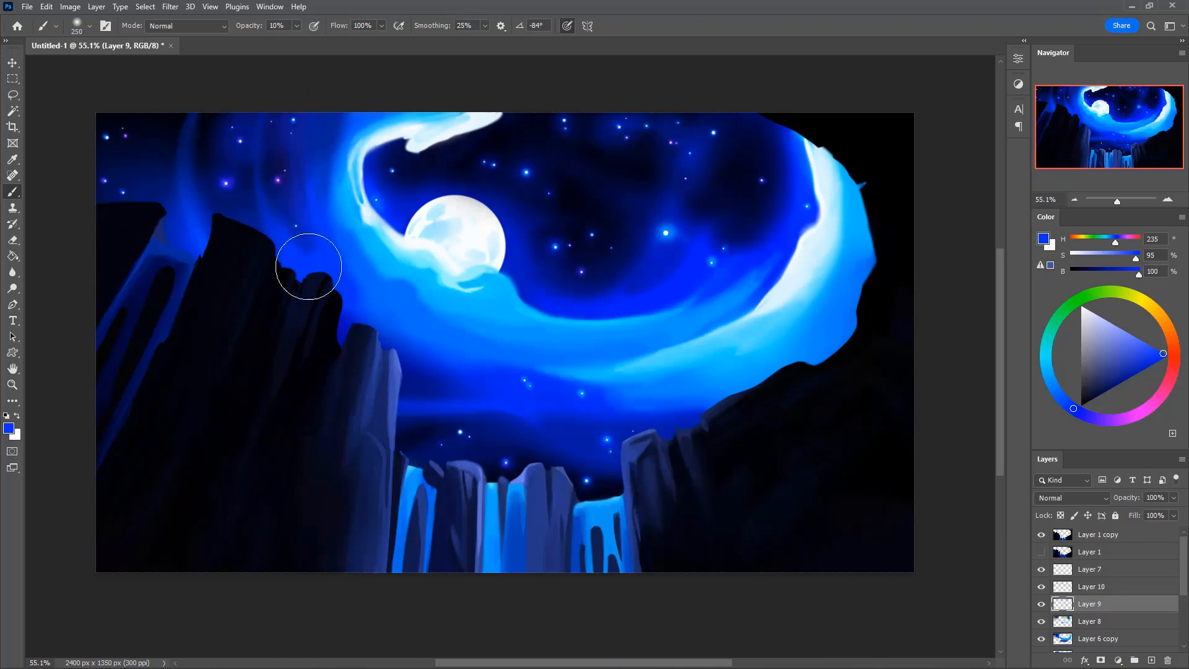
key("bracketleft")
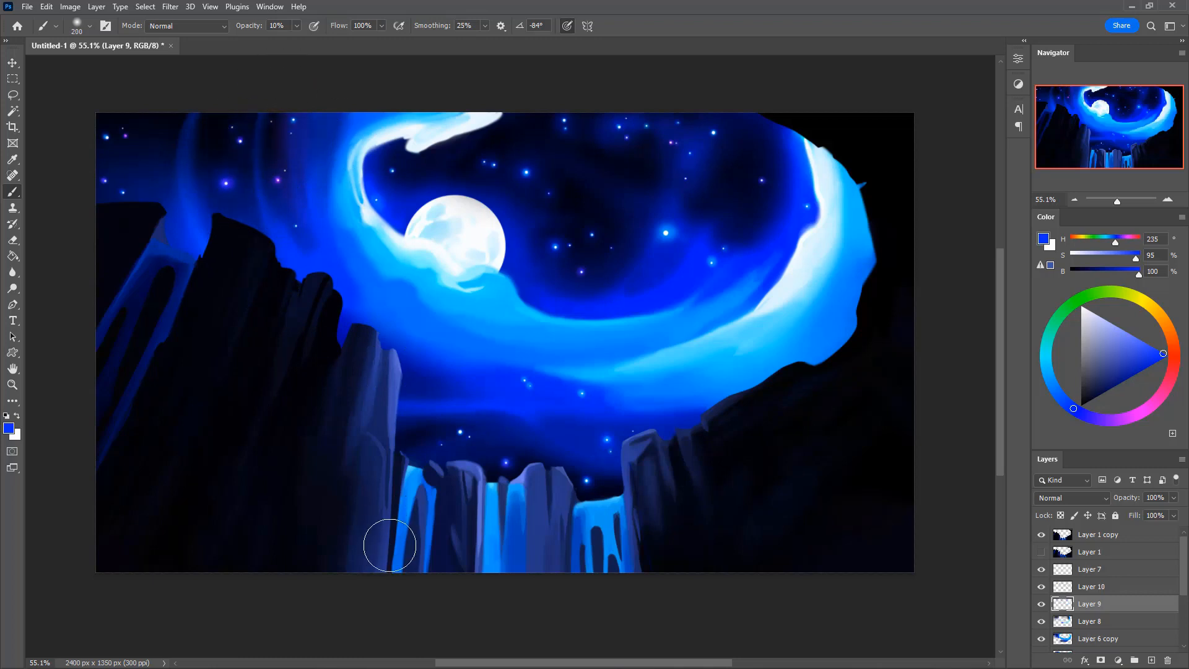
Sample black (H 232, S 100, B 0) from the painting, set brush opacity to 100% and enlarge the brush to about 600 px
left_click(624, 151, "alt")
key("0")
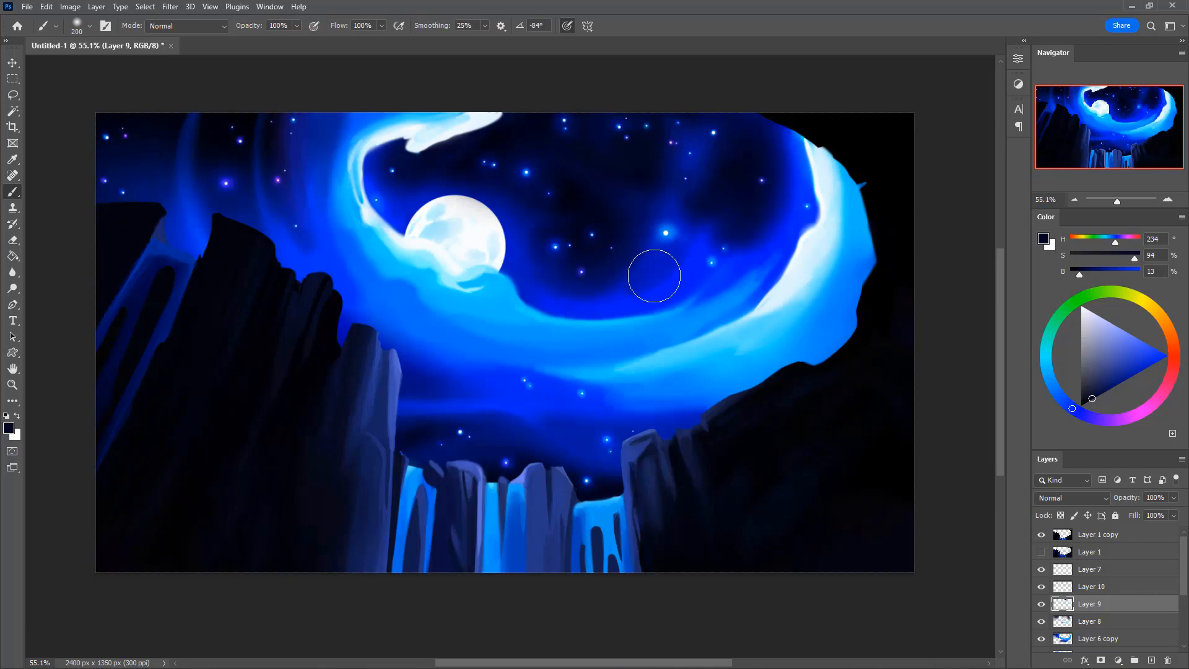
key("i")
left_click(241, 164)
key("b")
left_click(731, 203, "alt")
key("]")
key("]")
key("]")
key("]")
key("]")
key("]")
key("]")
key("]")
key("]")
key("]")
key("]")
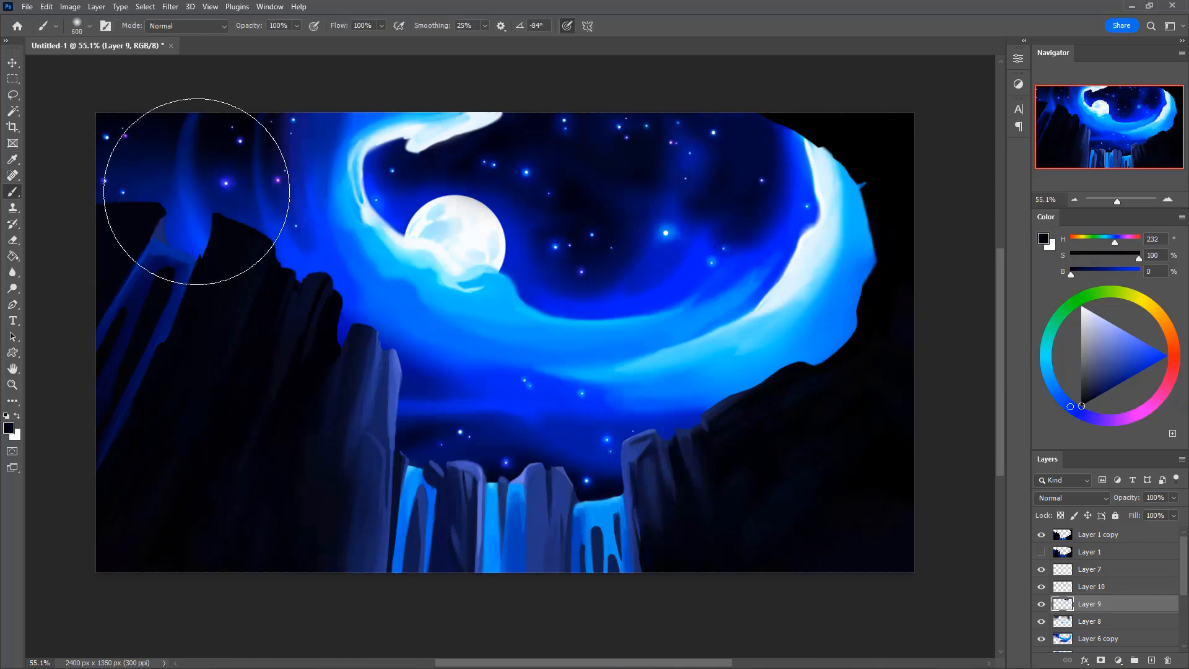
Undo the full-opacity black stroke, lower opacity to 30% and darken the light streak above the left cliff at 700 px
left_click_drag(200, 147, 159, 252)
key("ctrl+z")
key("3")
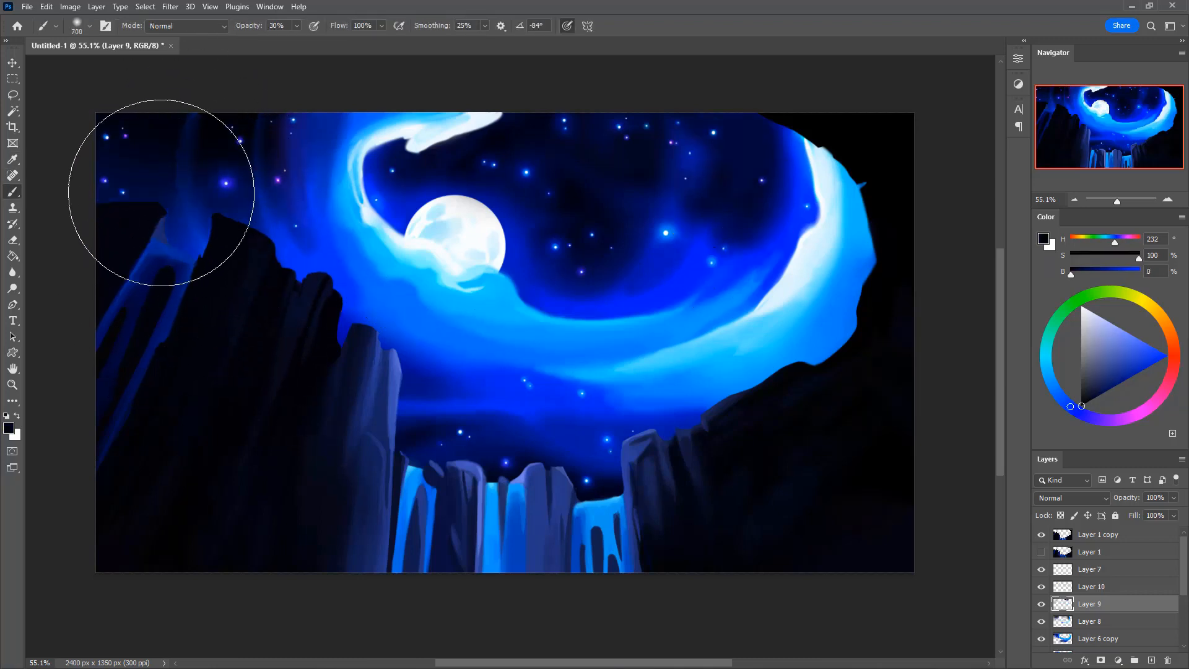
mouse_move(204, 130)
left_mouse_down()
mouse_move(222, 337)
mouse_move(241, 369)
left_mouse_up()
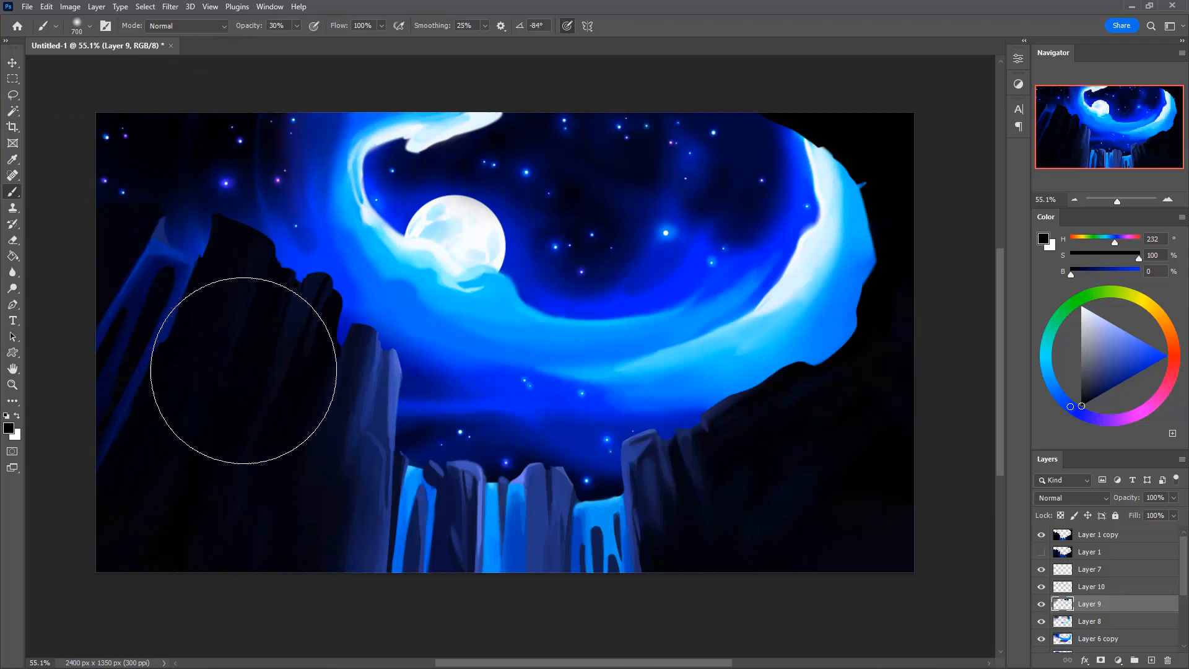
Continue darkening the area around the left cliff with black at 30% opacity and reduce the brush to 250 px
left_click_drag(239, 218, 264, 431)
key("bracketleft")
key("bracketleft")
key("bracketleft")
key("bracketleft")
key("bracketleft")
key("bracketleft")
key("bracketleft")
key("bracketleft")
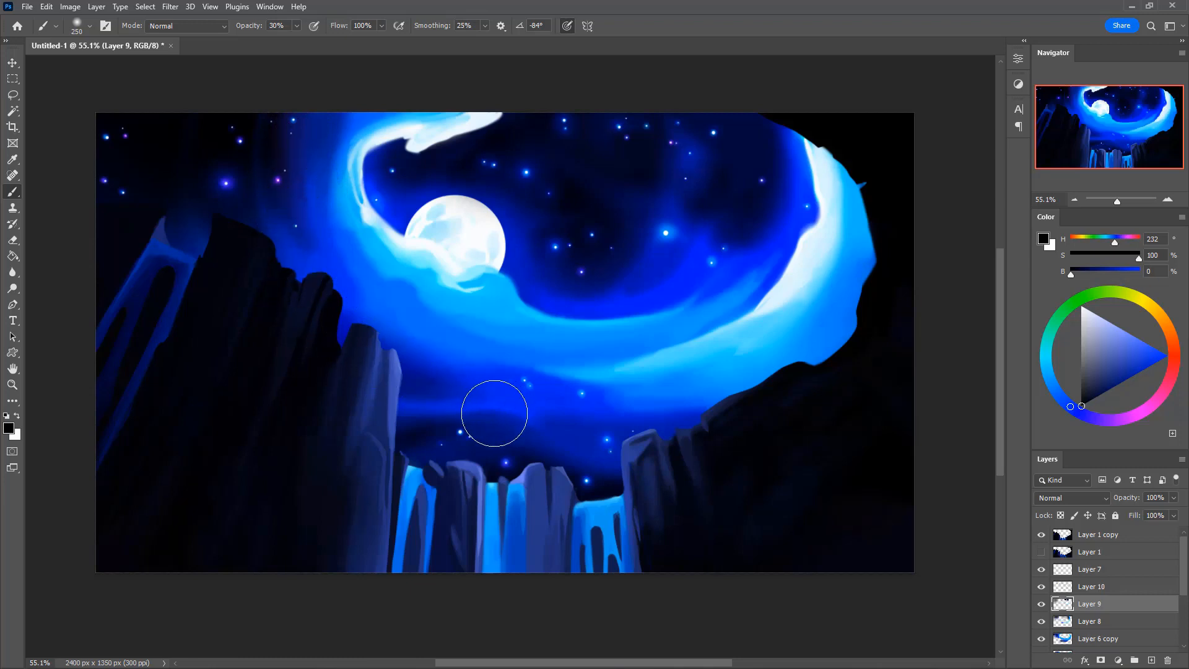
Erase part of the dark haze above the far-left cliff on Layer 9 using a 200 px eraser at 30% opacity
key("bracketright")
key("bracketright")
key("bracketright")
key("bracketright")
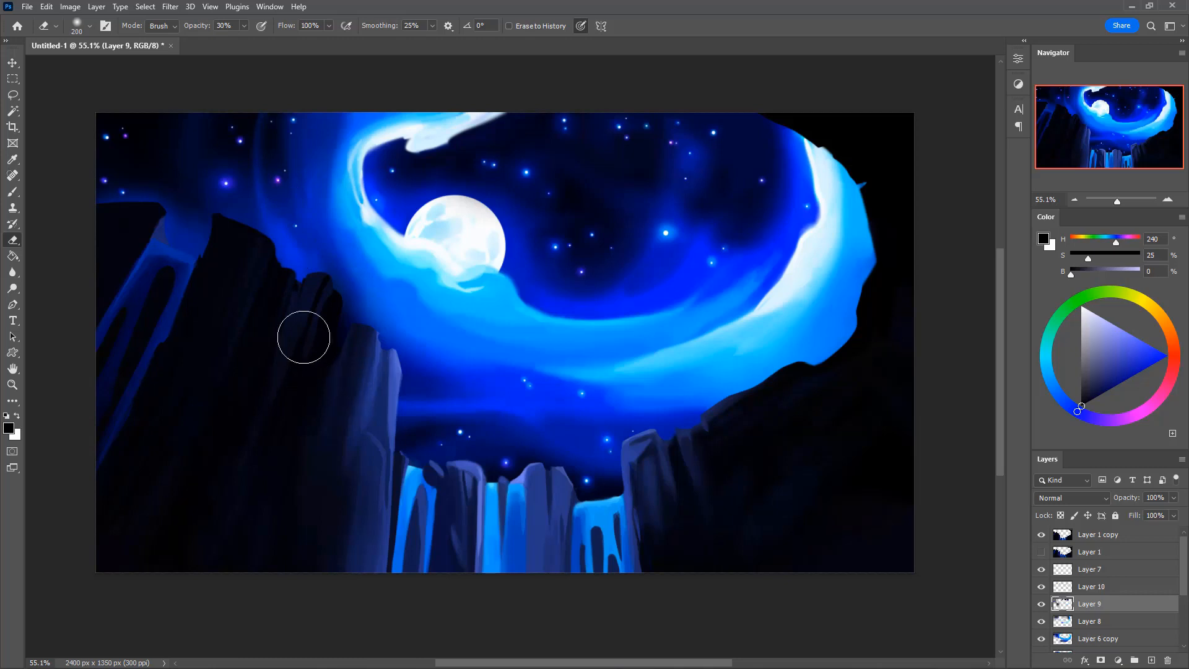
Sample blue-violet (H 246, S 94, B 68) and paint curved streaks through the violet star above the left cliff
key("b")
left_click(232, 183, "alt")
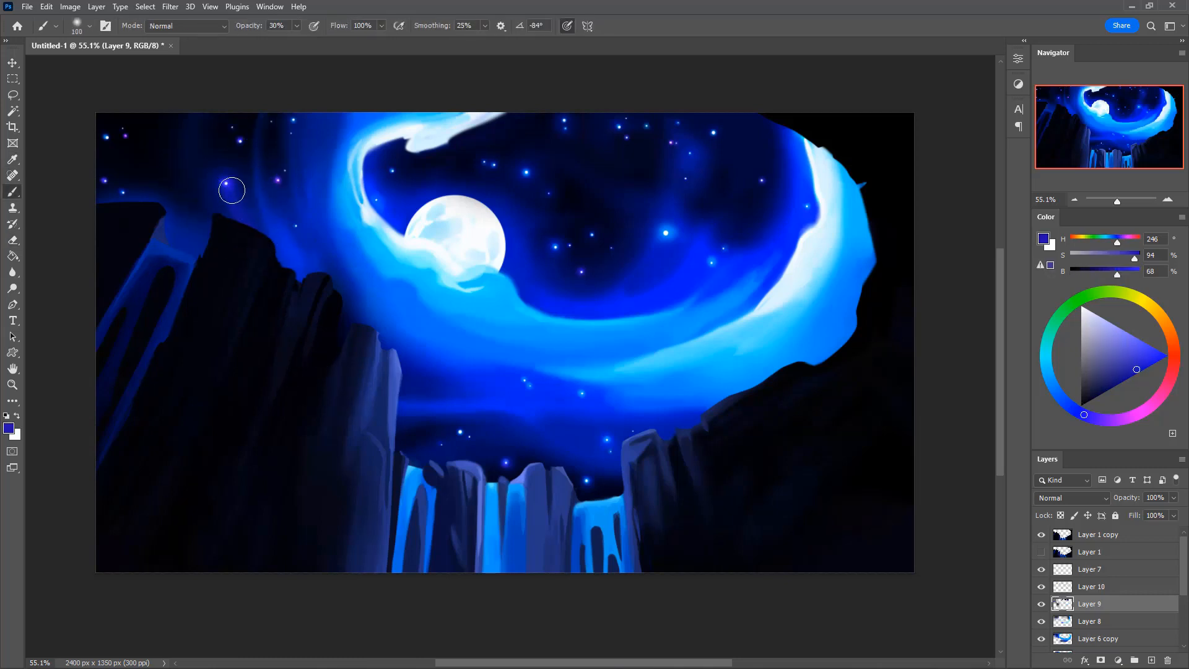
left_click_drag(234, 203, 196, 122)
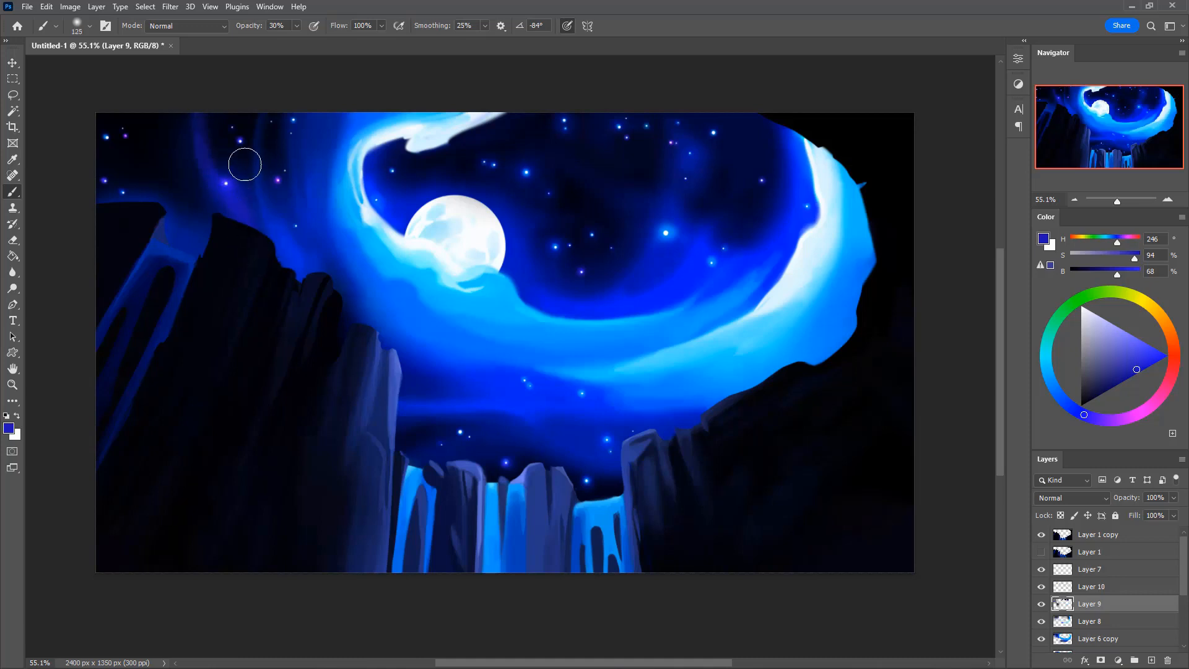
key("]")
mouse_move(266, 224)
left_mouse_down()
mouse_move(233, 202)
mouse_move(211, 113)
left_mouse_up()
key("bracketleft")
Try a violet (H 269, S 90, B 91) streak through the magenta star above the left cliff and undo it
left_click(276, 179, "alt")
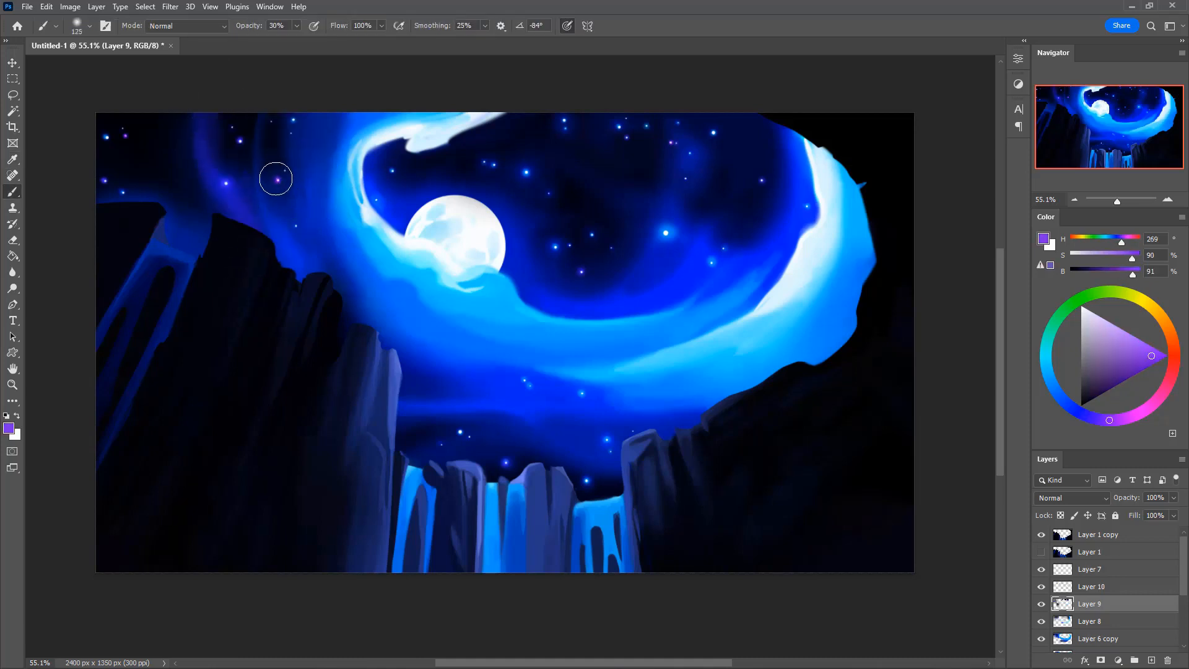
mouse_move(289, 215)
left_mouse_down()
mouse_move(278, 103)
mouse_move(280, 179)
mouse_move(271, 135)
mouse_move(301, 255)
mouse_move(281, 102)
left_mouse_up()
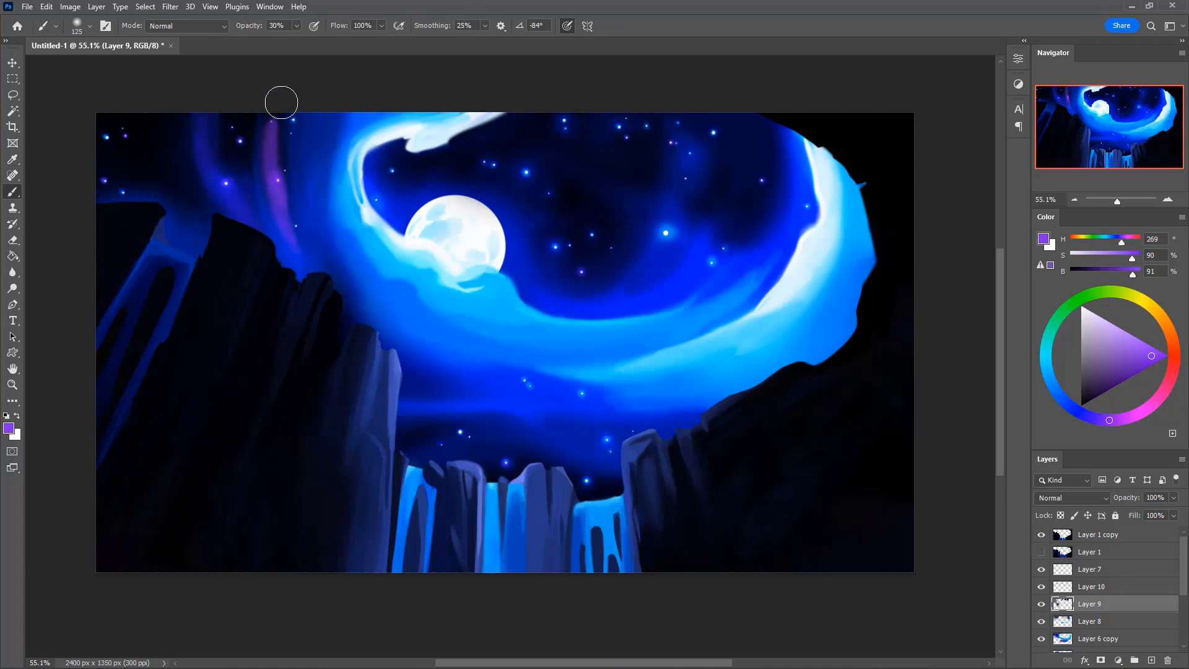
key("ctrl+z")
key("ctrl+z")
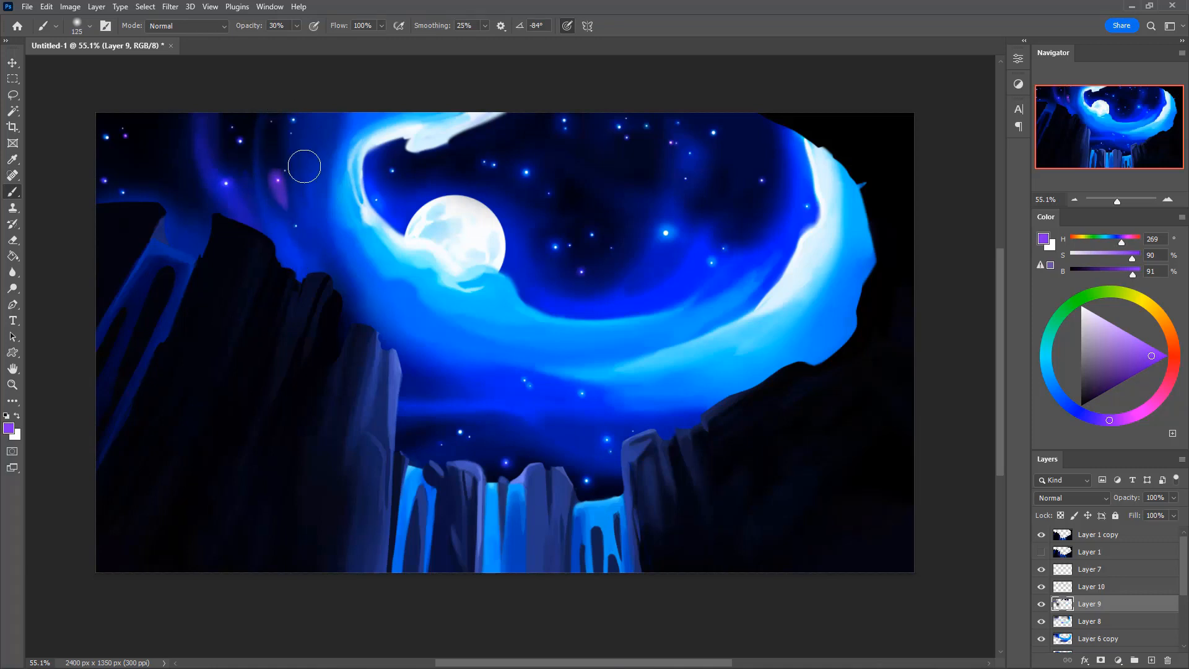
Merge Layer 10 down into Layer 9
left_click(1090, 589)
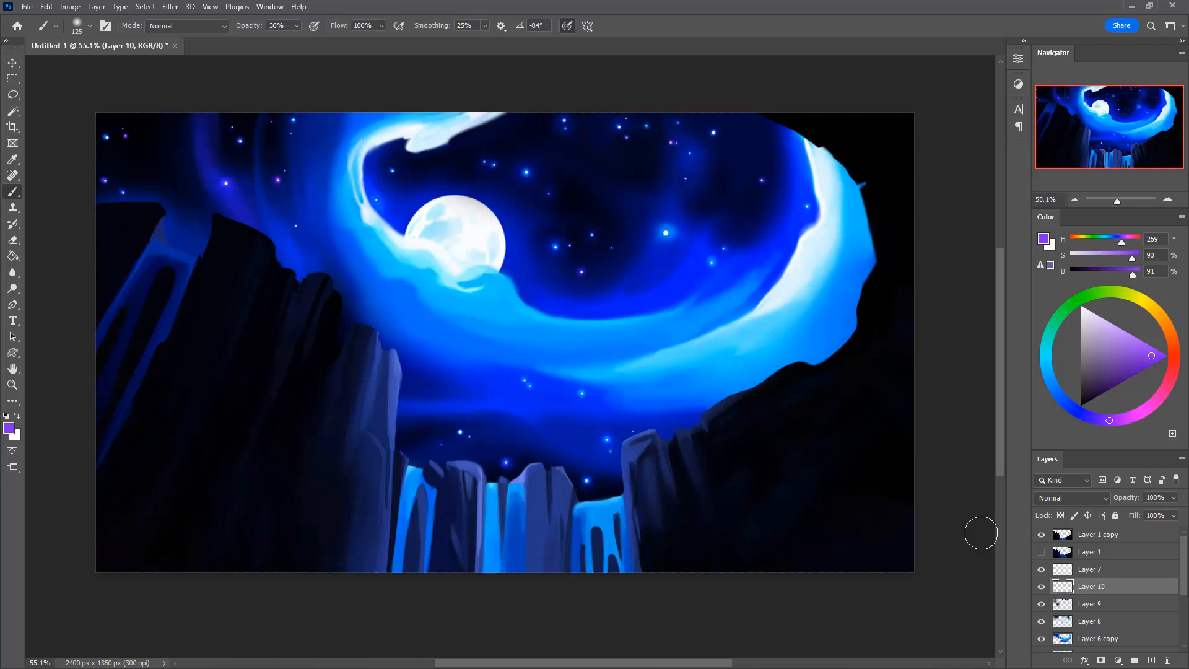
left_click(1100, 570)
right_click(1102, 571)
left_click(1101, 588)
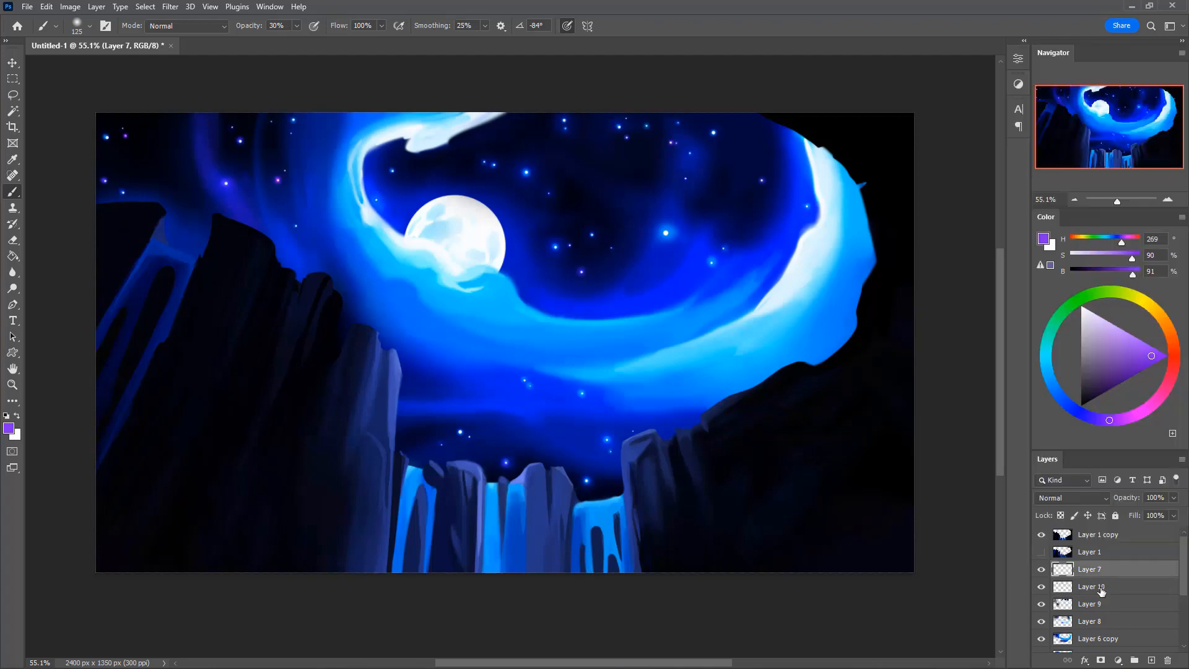
left_click(1102, 589)
right_click(1102, 589)
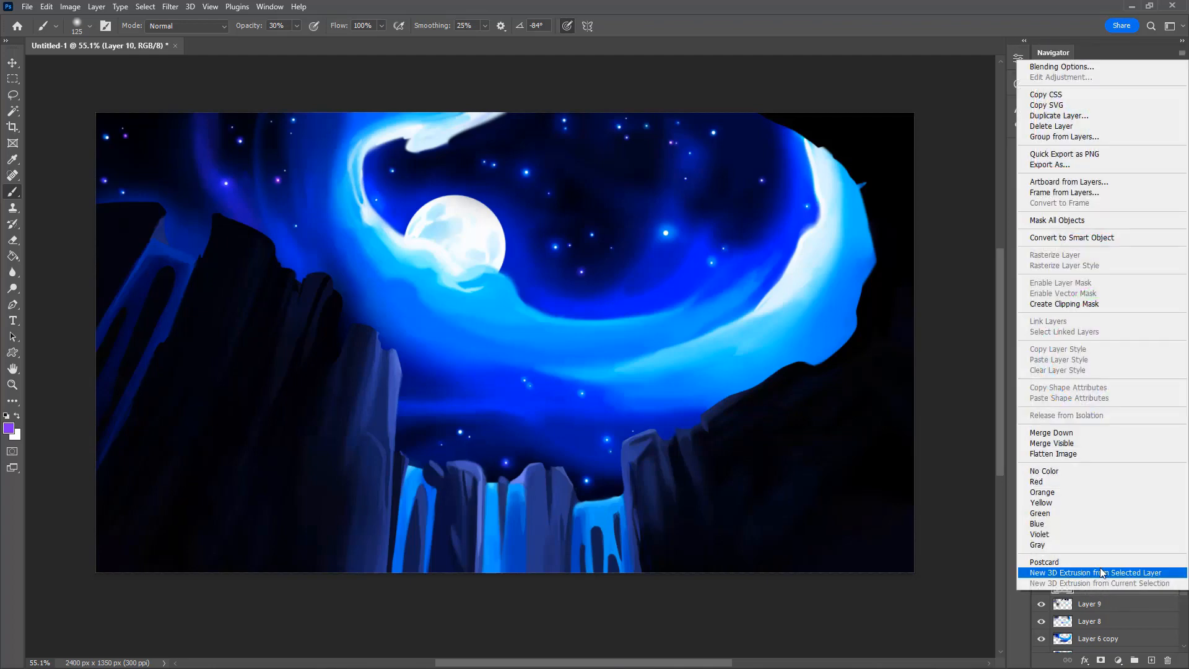
left_click(1078, 436)
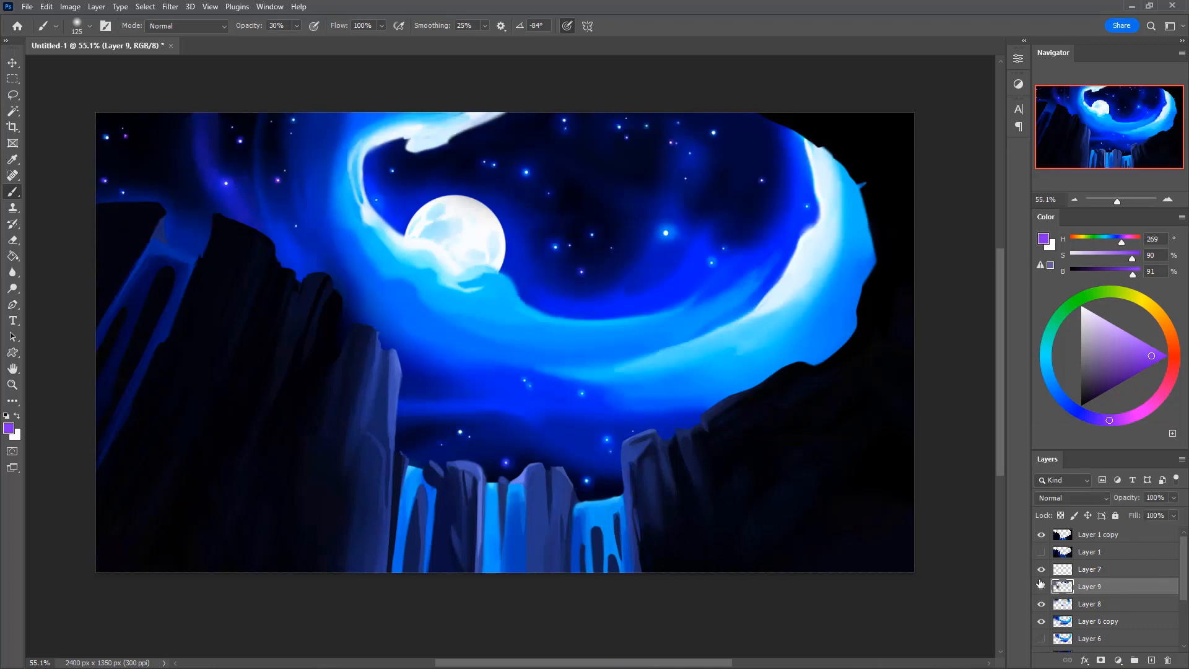
Paint over the magenta star's glow above the left cliff with sampled dark blue (H 229, S 100, B 13)
left_click(249, 169, "alt")
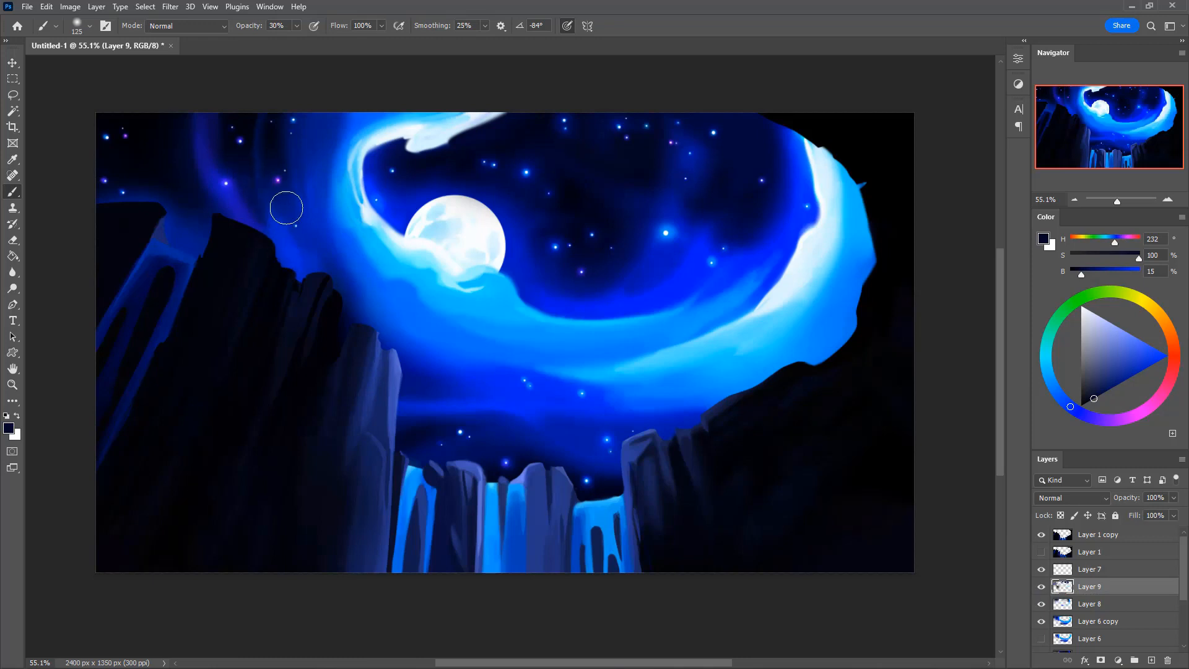
left_click(283, 183, "alt")
mouse_move(280, 187)
left_mouse_down()
mouse_move(279, 175)
mouse_move(292, 337)
mouse_move(274, 372)
mouse_move(275, 168)
mouse_move(292, 243)
mouse_move(232, 505)
left_mouse_up()
left_click(279, 149, "alt")
key("bracketright")
key("bracketright")
key("bracketright")
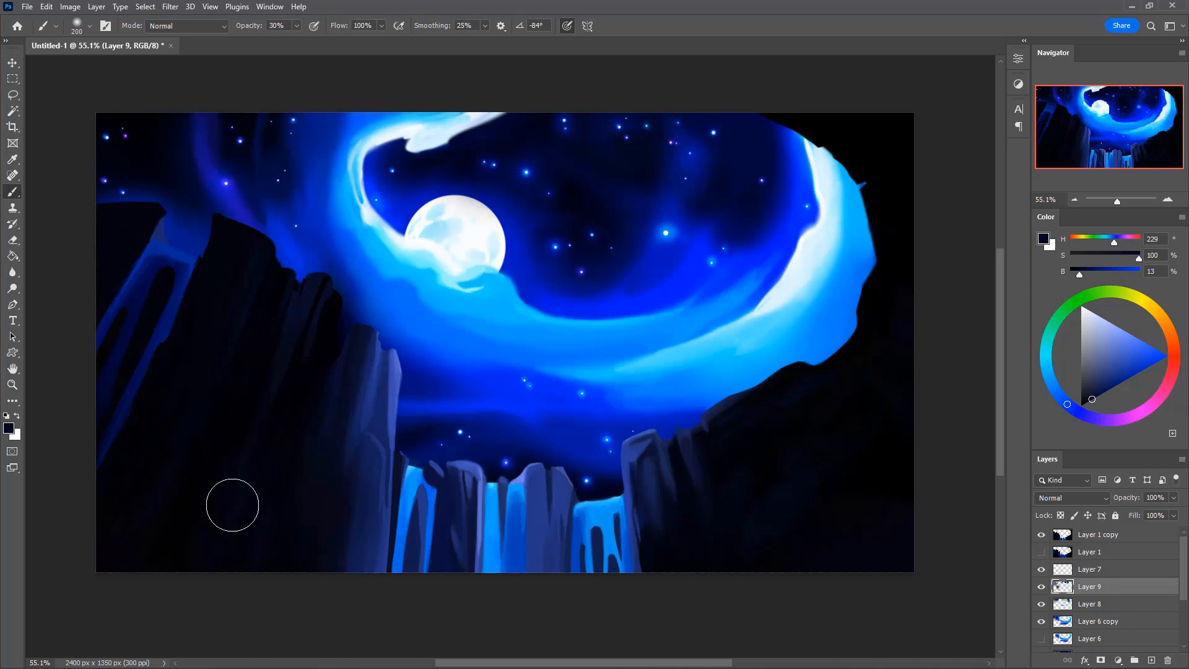
Cover the violet streak in the upper-left sky with dark blue using a 125 px brush
key("bracketleft")
key("bracketleft")
key("bracketleft")
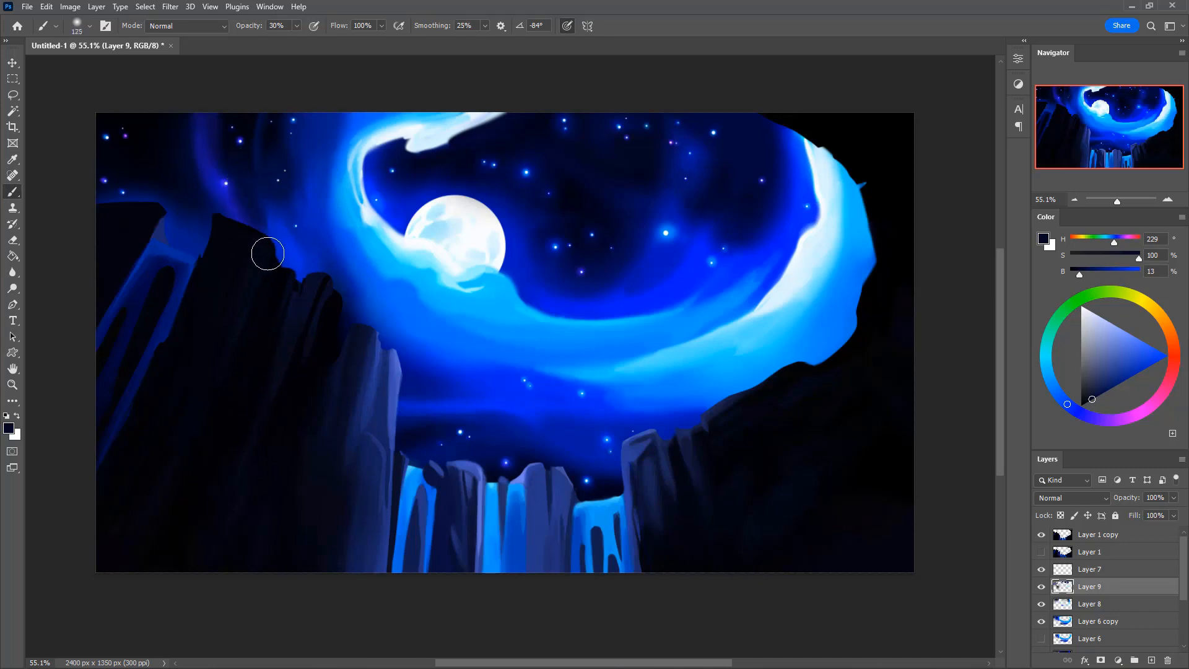
left_click_drag(212, 142, 214, 160)
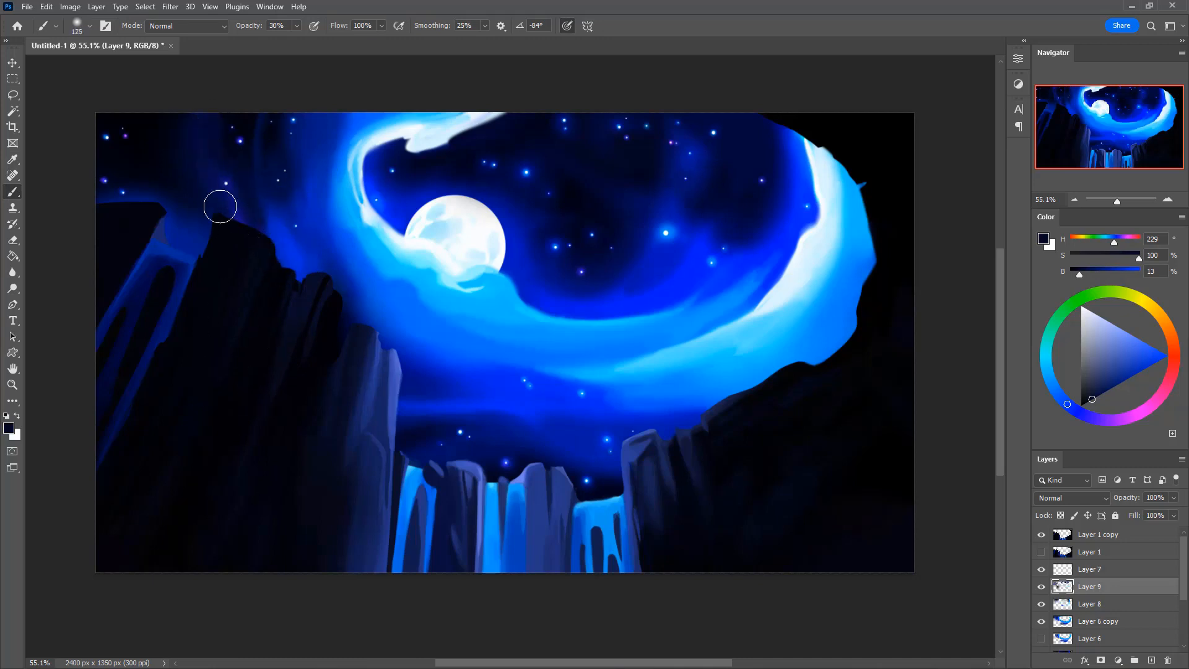
left_click_drag(219, 207, 199, 123)
Darken the far upper-left sky with near-black blue (H 231, S 100, B 5), using a brush of about 200 px
left_click(248, 122, "alt")
key("bracketright")
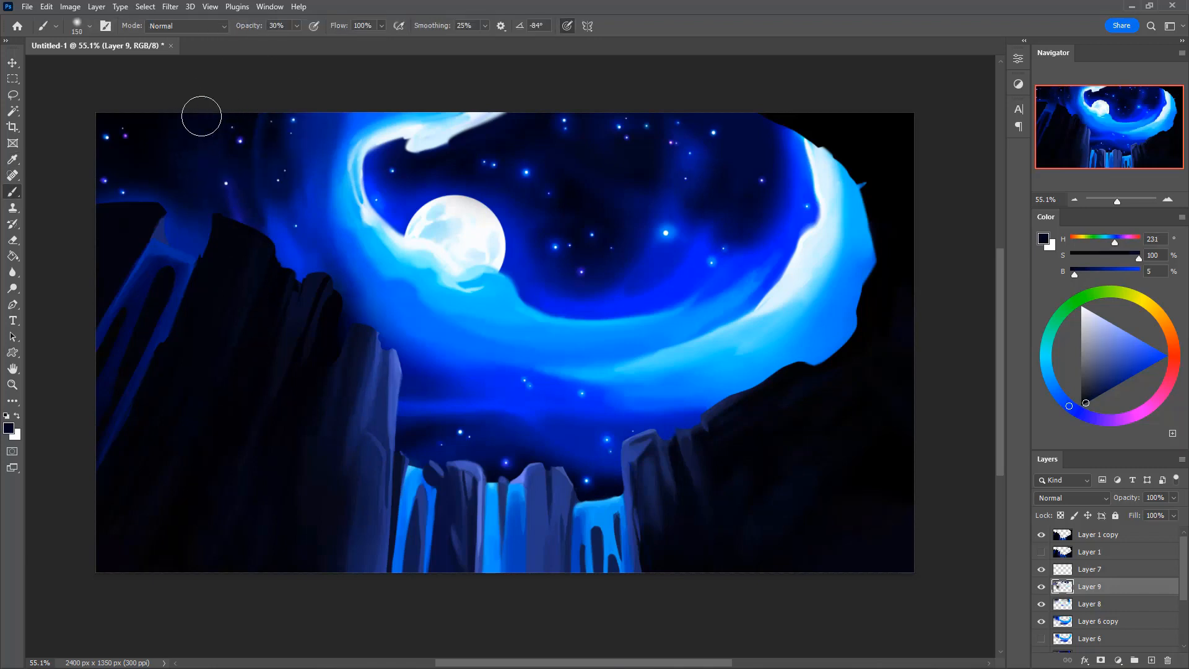
key("bracketright")
key("bracketright")
key("bracketright")
key("bracketright")
key("bracketleft")
key("bracketleft")
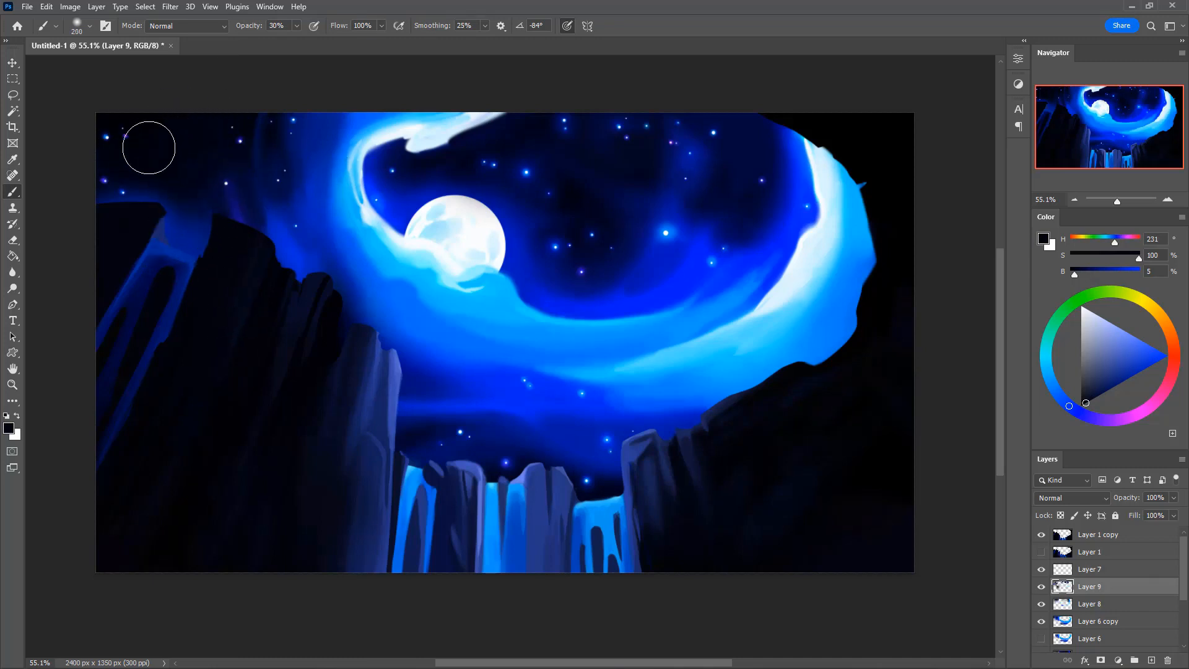
Sample blue (H 229, S 98, B 49) and blend the haze between the left cliff and the glowing wave at 125 px
key("bracketleft")
key("bracketleft")
left_click(315, 164, "alt")
key("bracketleft")
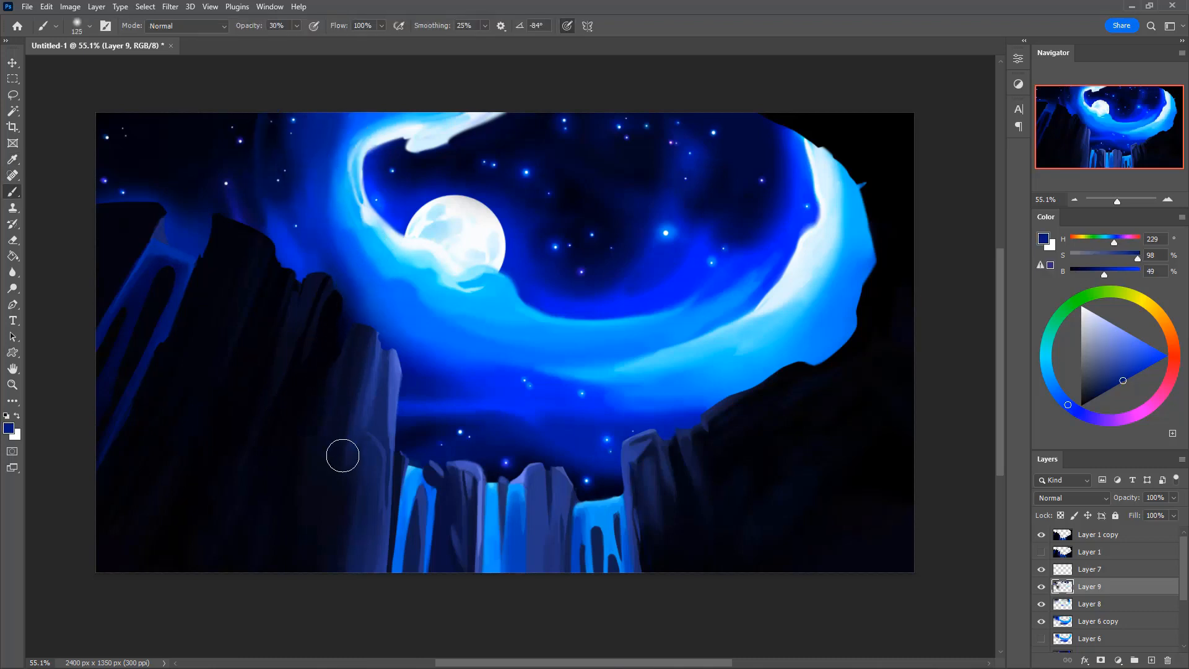
key("bracketleft")
Add a layer above Layer 9 and paint a pale highlight (H 195, S 13, B 99) along the wave's inner lower edge
left_click(382, 142, "alt")
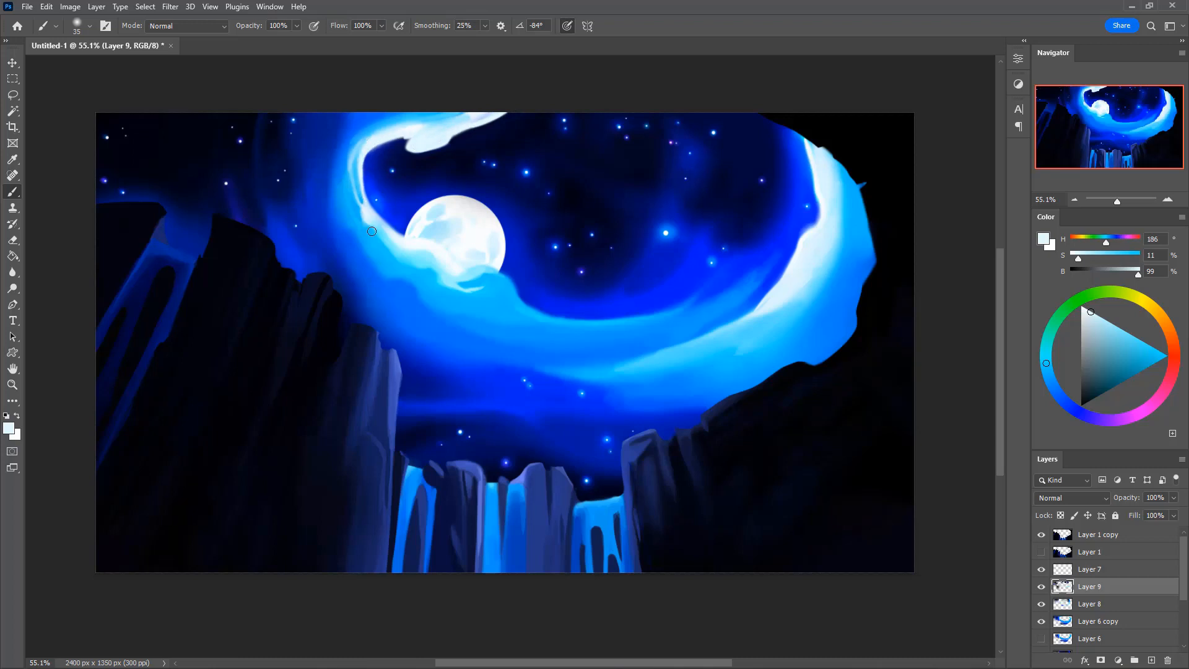
left_click(1165, 355)
left_click(1152, 661)
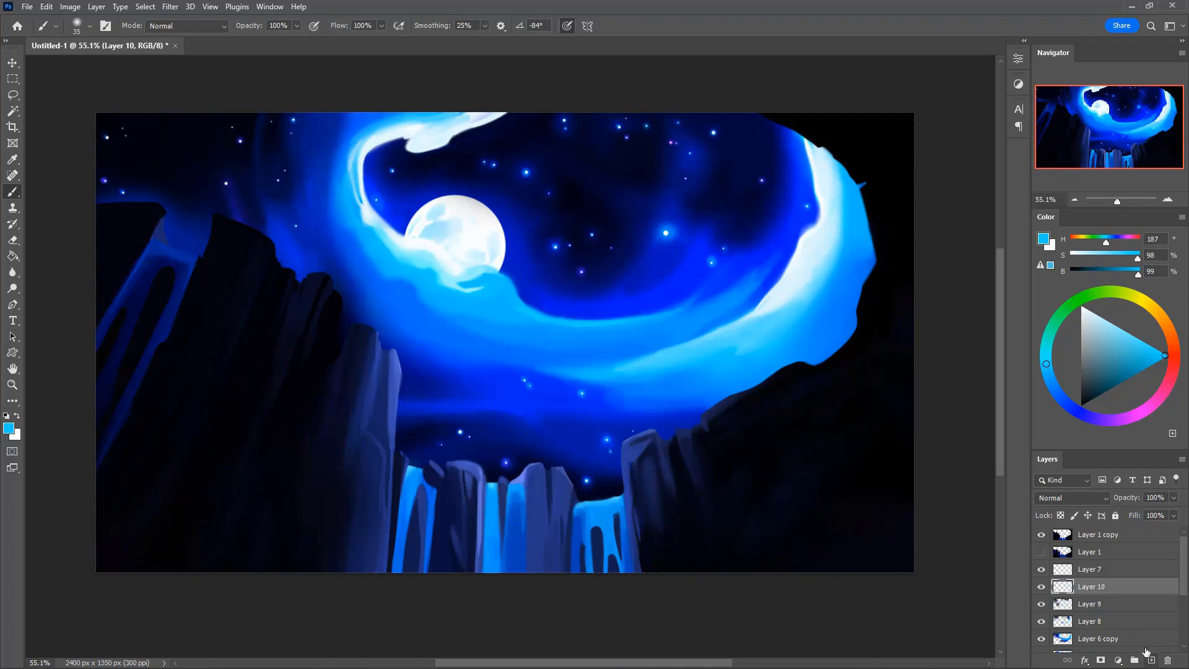
key("i")
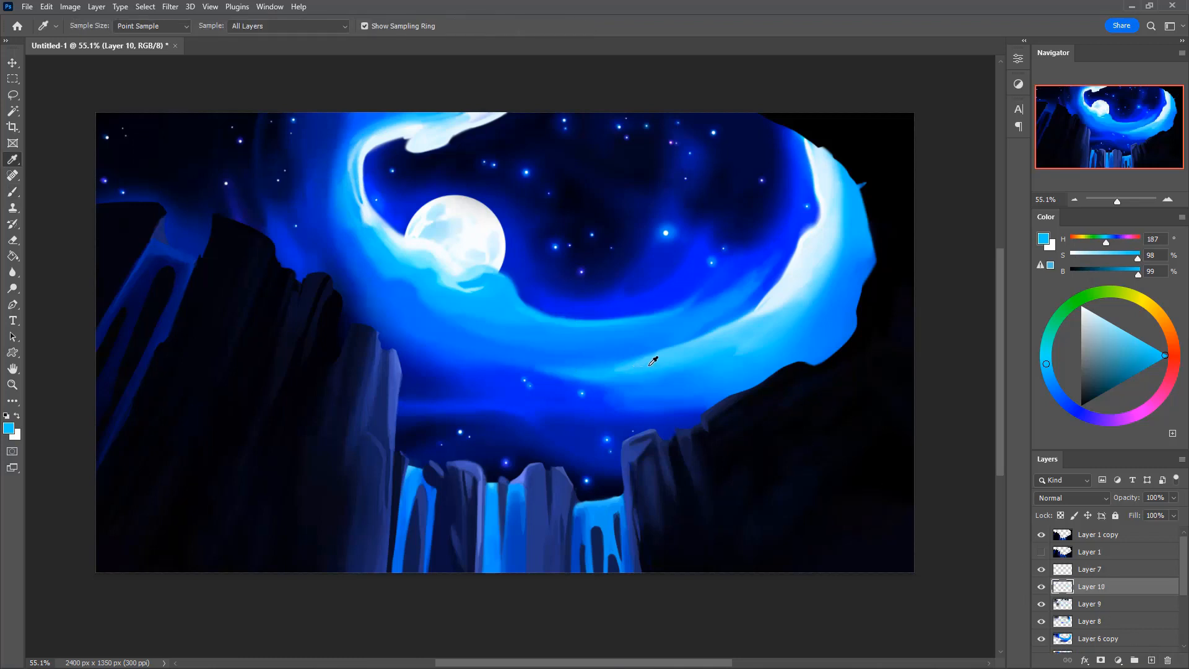
left_click(768, 307)
key("b")
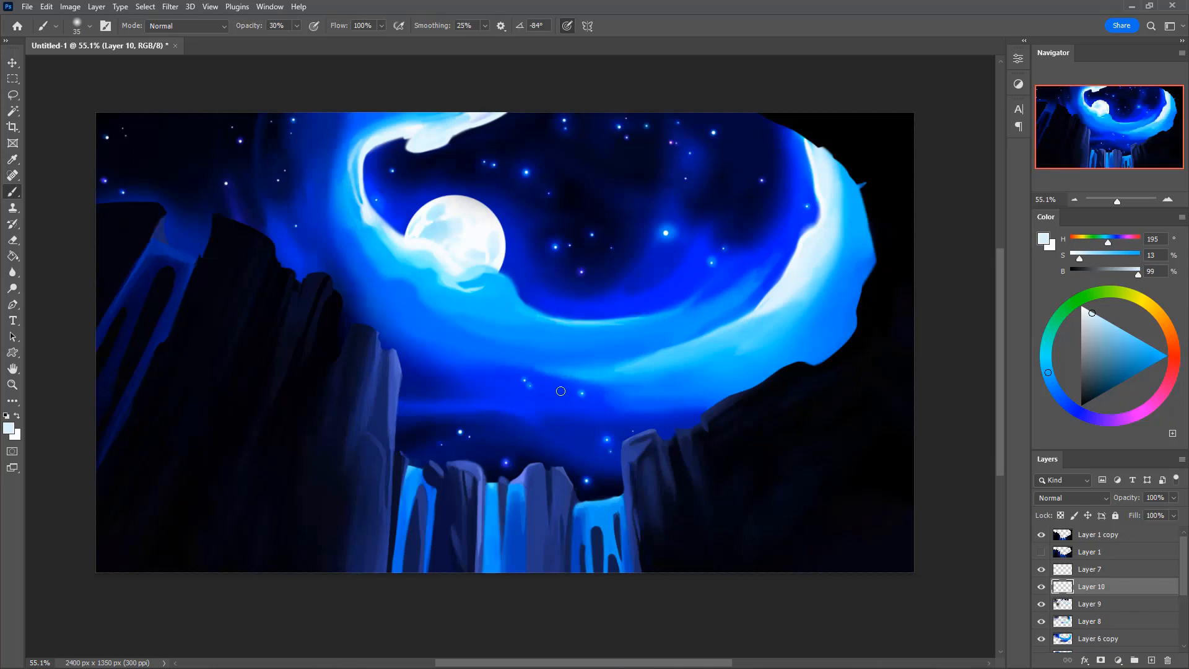
Try a blue (H 228, S 99, B 93) stroke beneath the wave's lower edge and undo it
left_click(539, 372, "alt")
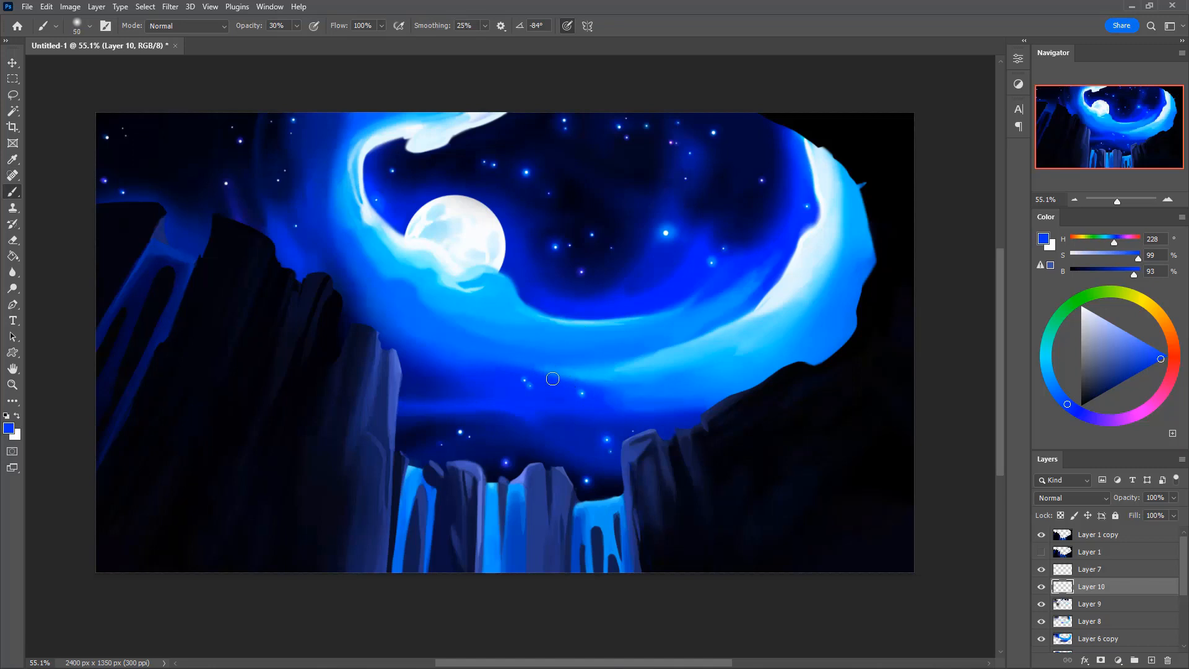
key("bracketright")
left_click_drag(553, 379, 615, 381)
key("ctrl+z")
Brighten the ridge along the wave's lower edge with light cyan (H 190, S 70, B 99), using a 45 px brush
left_click(657, 384, "alt")
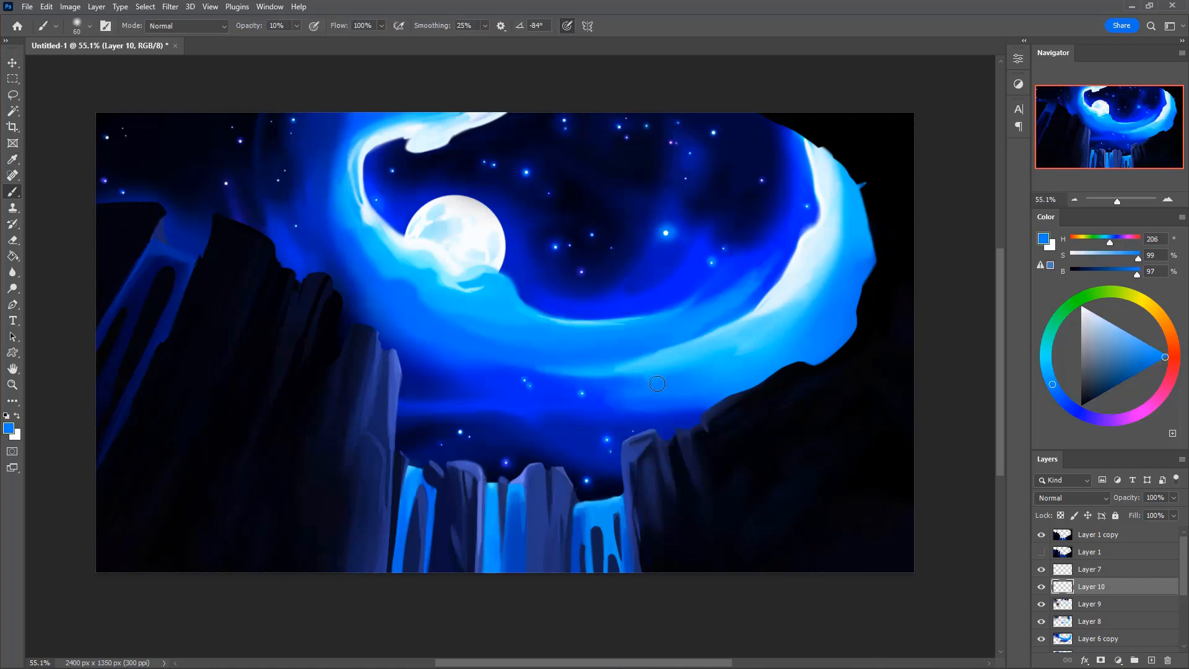
key("[")
key("[")
key("[")
key("0")
left_click(681, 364, "alt")
left_click_drag(682, 366, 609, 375)
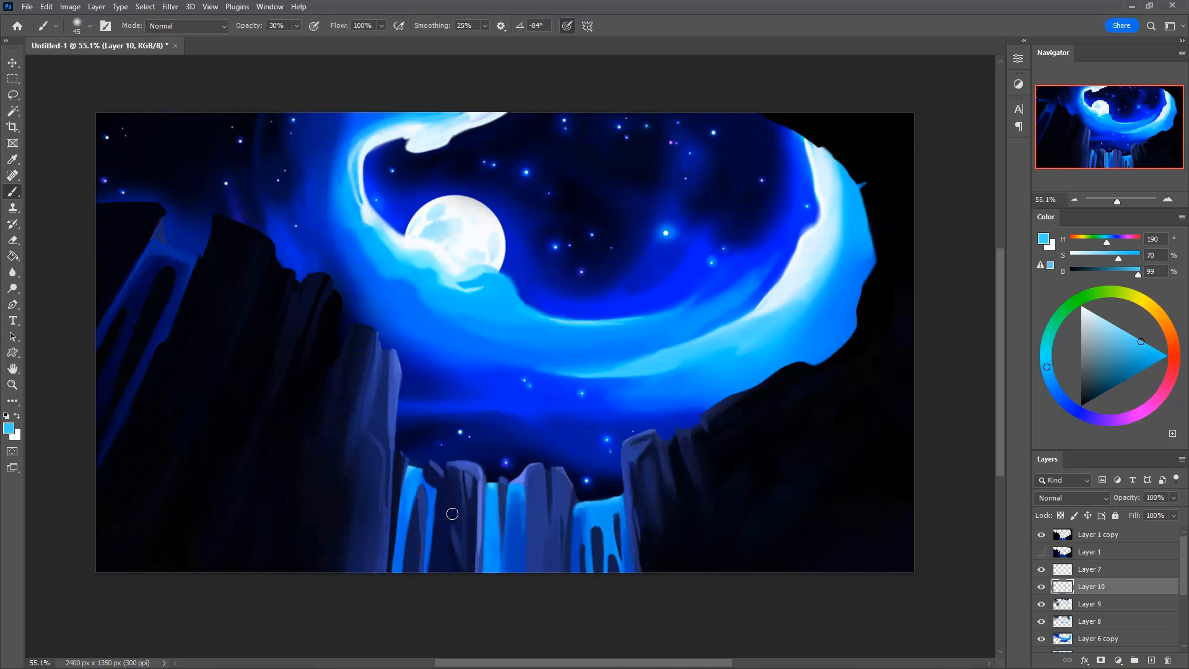
Extend the lower ridge highlight toward the left with sampled blues and light cyan (H 190, S 73, B 99) at 30 px
left_click(577, 377, "alt")
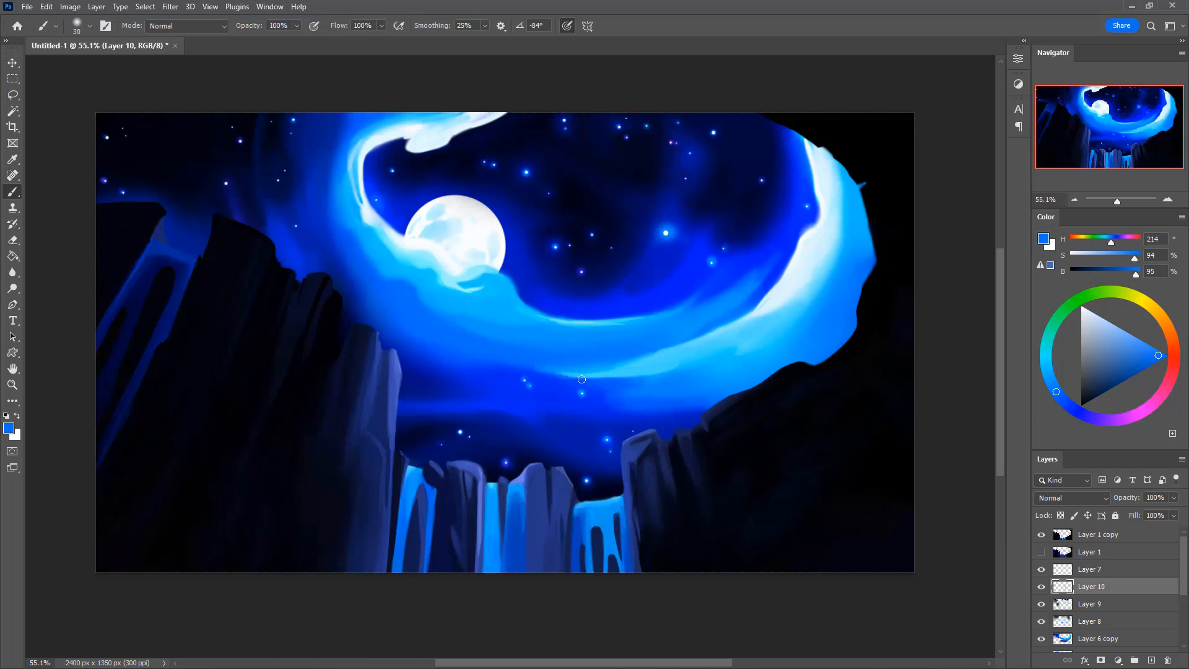
left_click(566, 382, "alt")
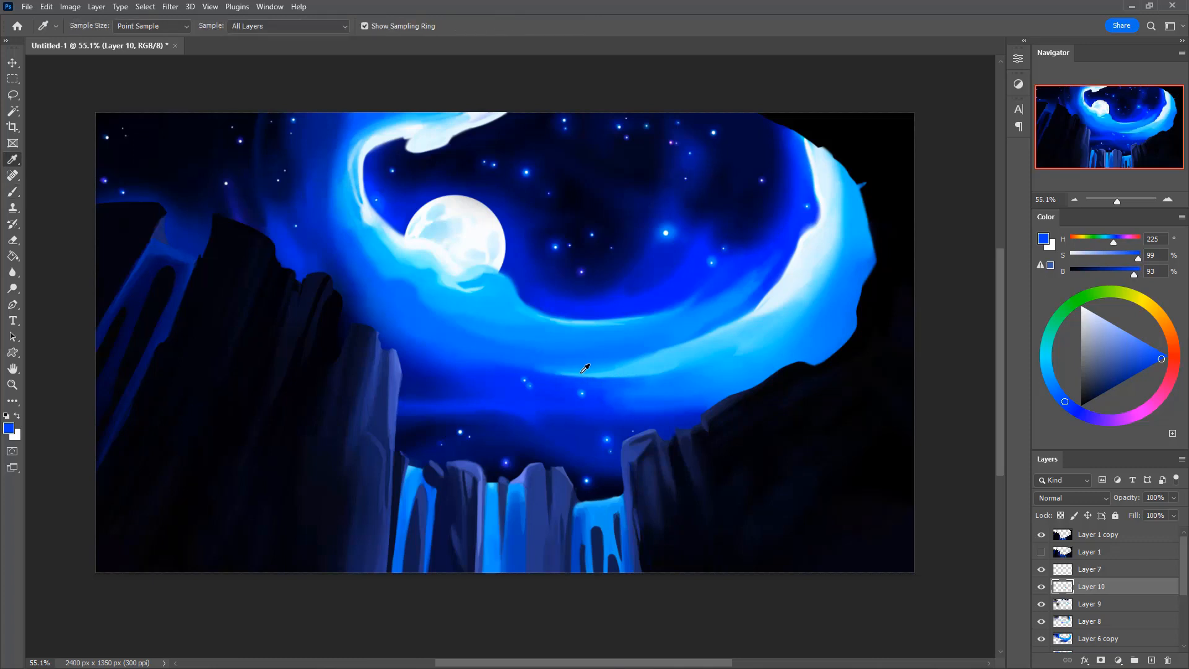
left_click(563, 372, "alt")
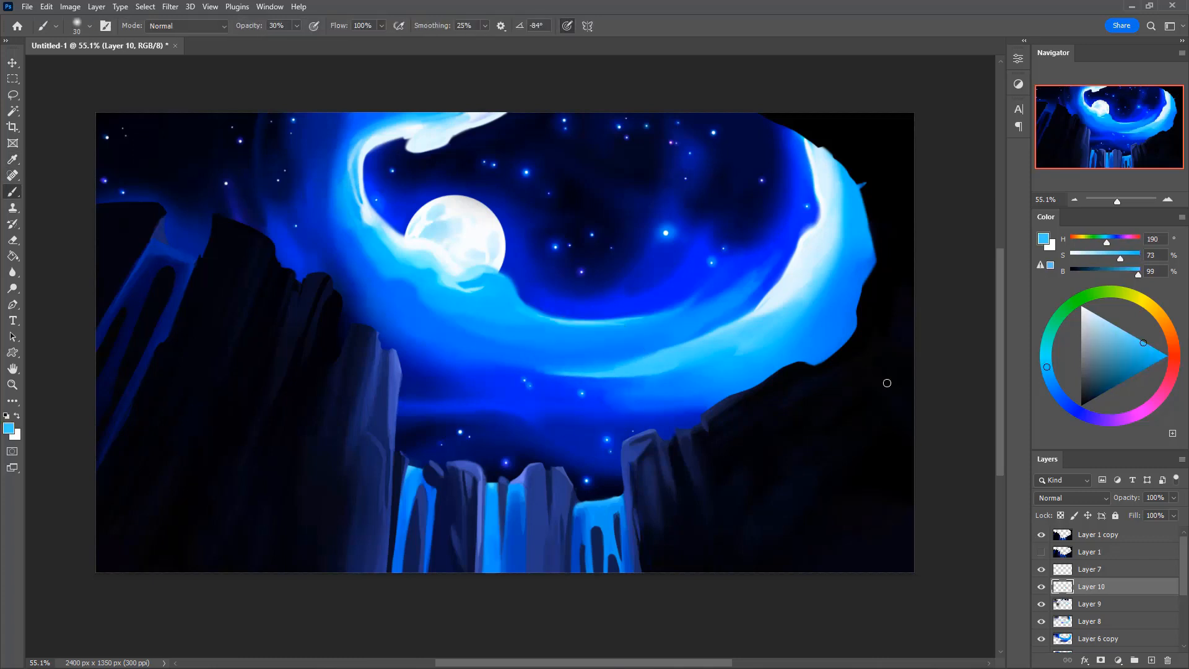
Blend the wave's lower-left body into the sky with sampled blues at 30% opacity, enlarging the brush to 100 px
left_click(552, 362, "alt")
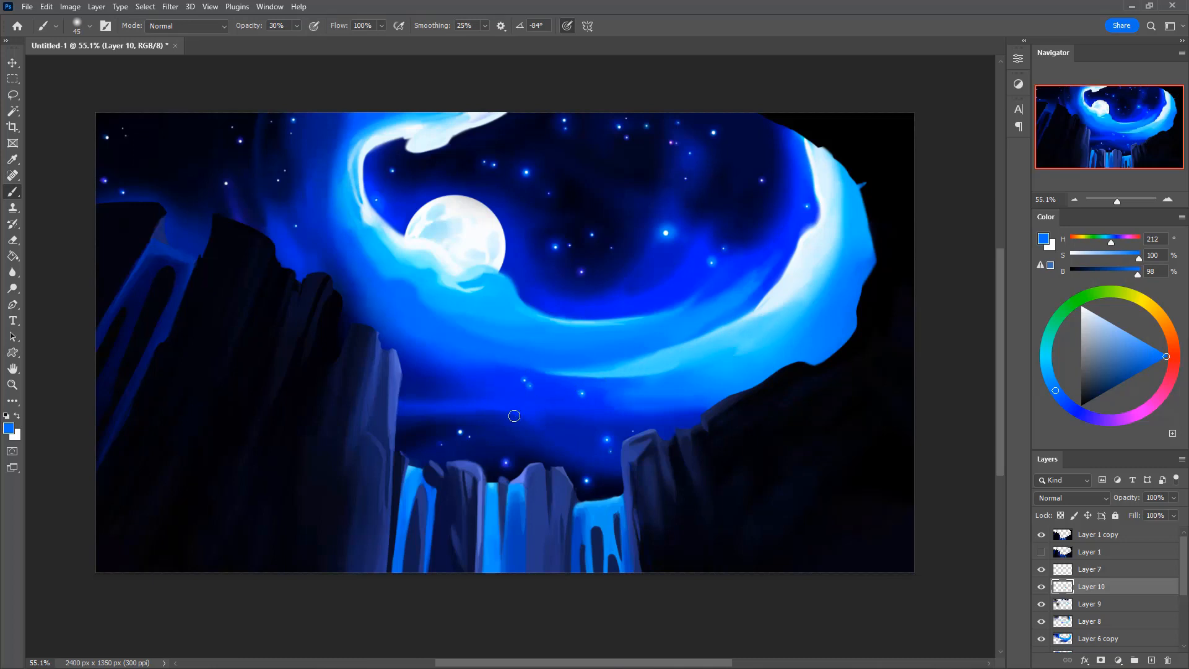
key("bracketright")
key("bracketright")
key("bracketright")
left_click(580, 424, "alt")
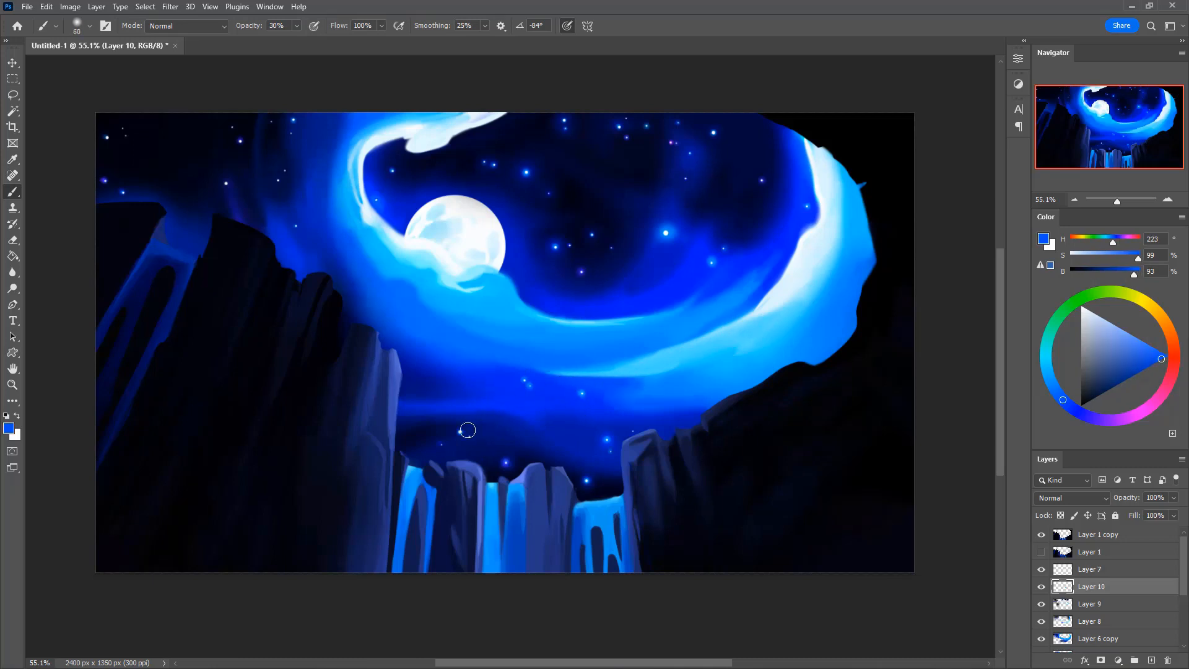
left_click(471, 360, "alt")
key("bracketright")
key("bracketright")
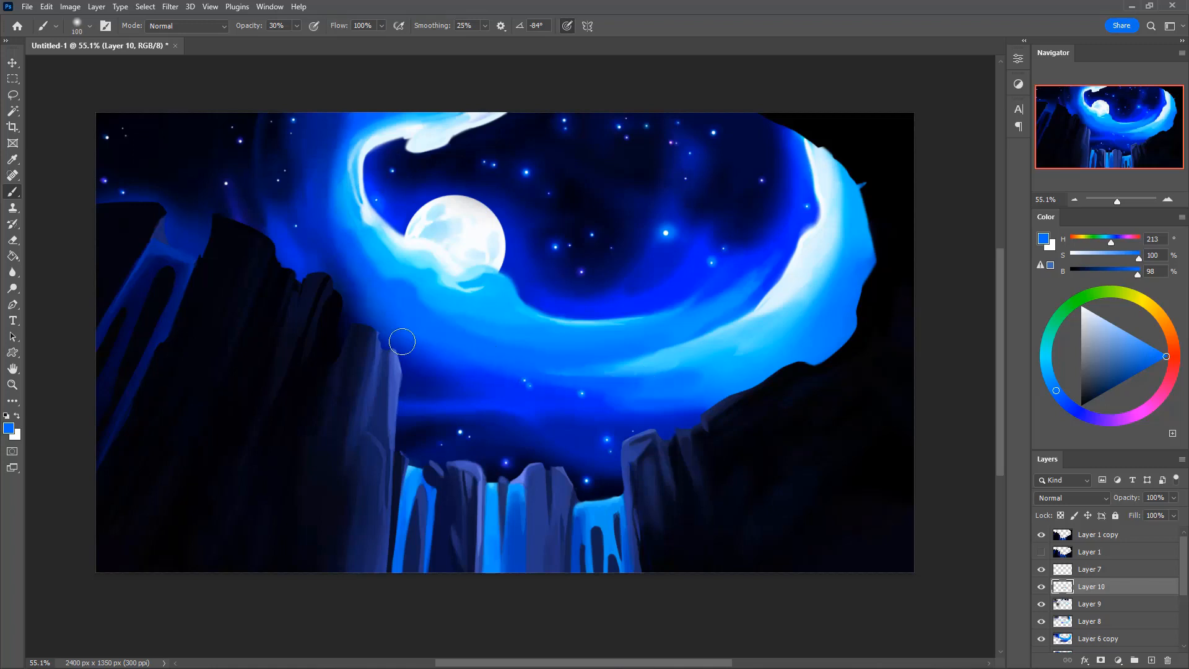
Add another layer and darken the sky beneath the wave with dark blue (H 233, S 98, B 47) at 175 px
left_click(402, 341, "alt")
key("bracketright")
key("bracketright")
left_click(1151, 660)
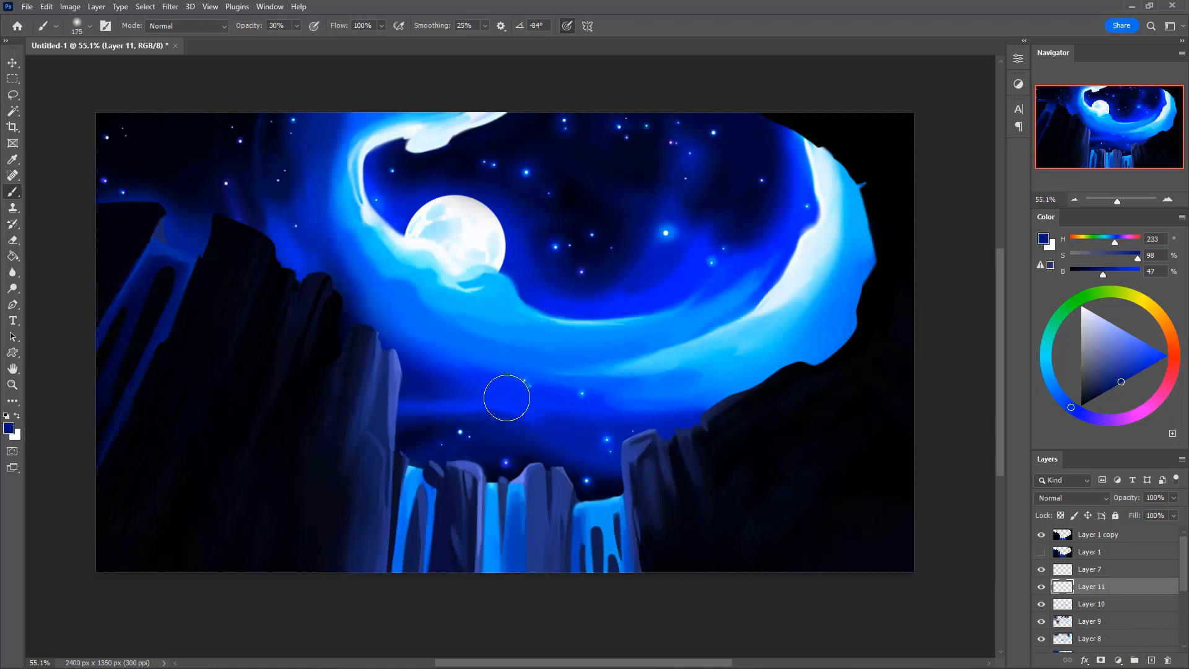
key("bracketright")
mouse_move(678, 397)
left_mouse_down()
mouse_move(504, 390)
mouse_move(714, 403)
mouse_move(607, 405)
mouse_move(481, 380)
mouse_move(671, 419)
mouse_move(819, 423)
left_mouse_up()
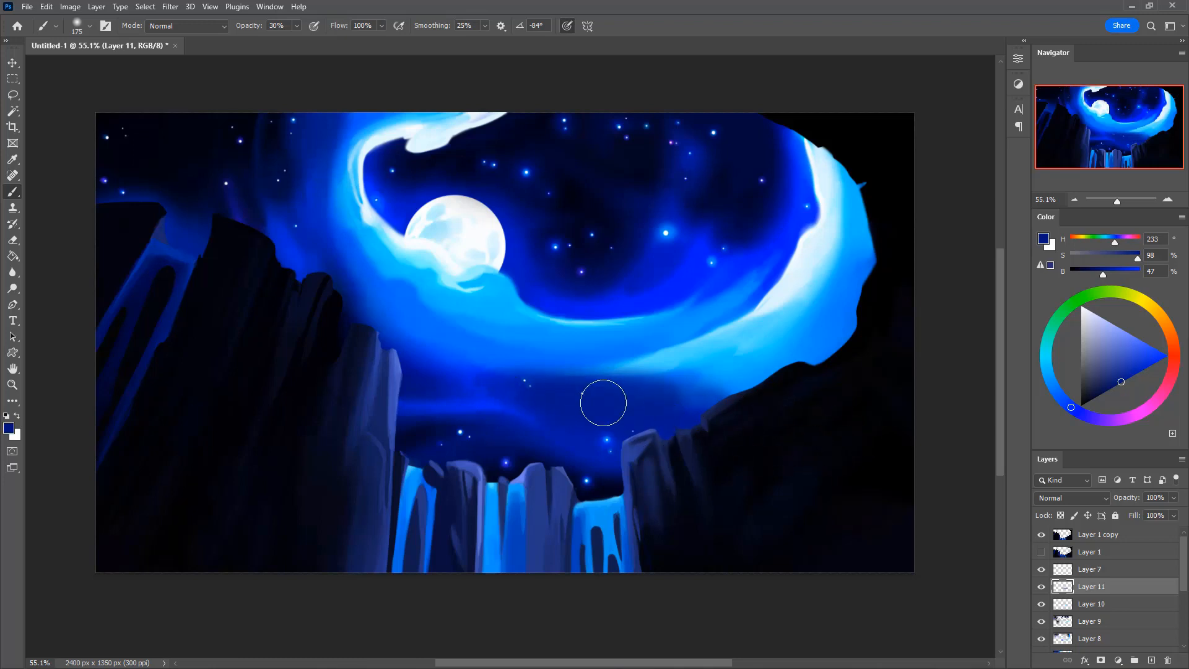
Try darkening beneath the wave's right end with a hue 216 blue at 100 px and undo the stroke
left_click(1058, 394)
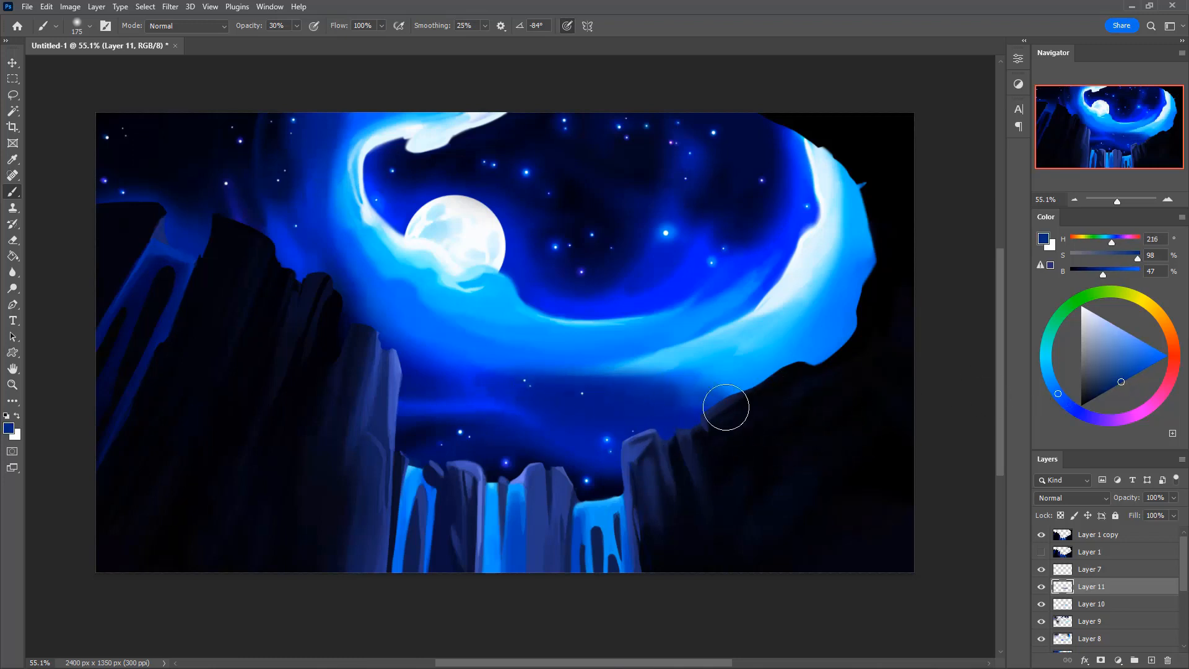
key("[")
key("[")
left_click_drag(561, 378, 734, 378)
key("ctrl+z")
Brighten the wave's lower edge toward its right end with saturated blue (H 225, S 100, B 100) at 100 px
mouse_move(1060, 396)
left_mouse_down()
mouse_move(1046, 381)
mouse_move(1047, 412)
left_mouse_up()
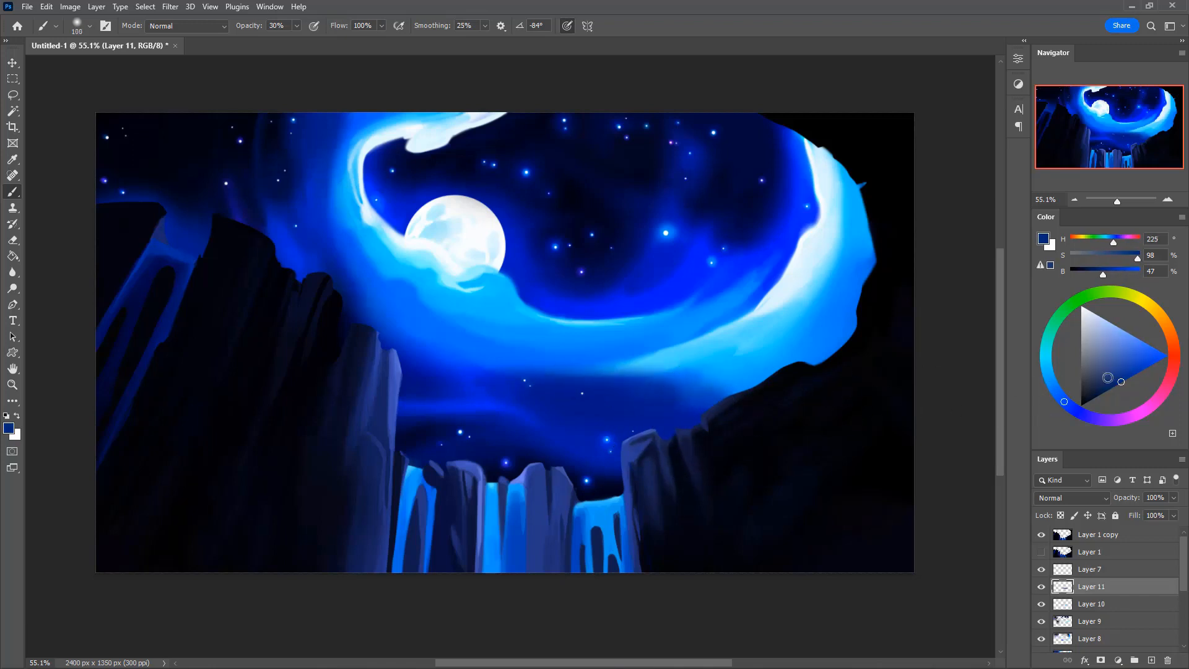
left_click(1168, 356)
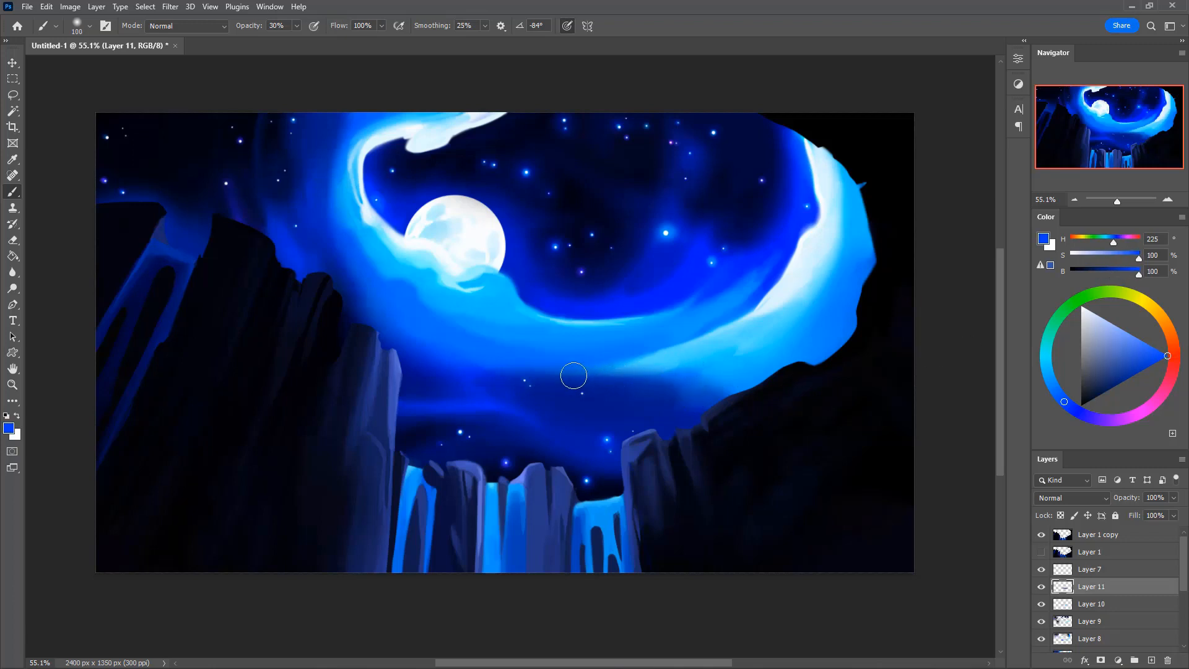
left_click_drag(584, 376, 657, 377)
mouse_move(566, 376)
left_mouse_down()
mouse_move(661, 372)
mouse_move(645, 397)
mouse_move(536, 406)
mouse_move(640, 378)
mouse_move(530, 372)
mouse_move(547, 369)
mouse_move(663, 373)
mouse_move(679, 421)
mouse_move(661, 381)
mouse_move(682, 378)
mouse_move(709, 409)
left_mouse_up()
key("]")
key("]")
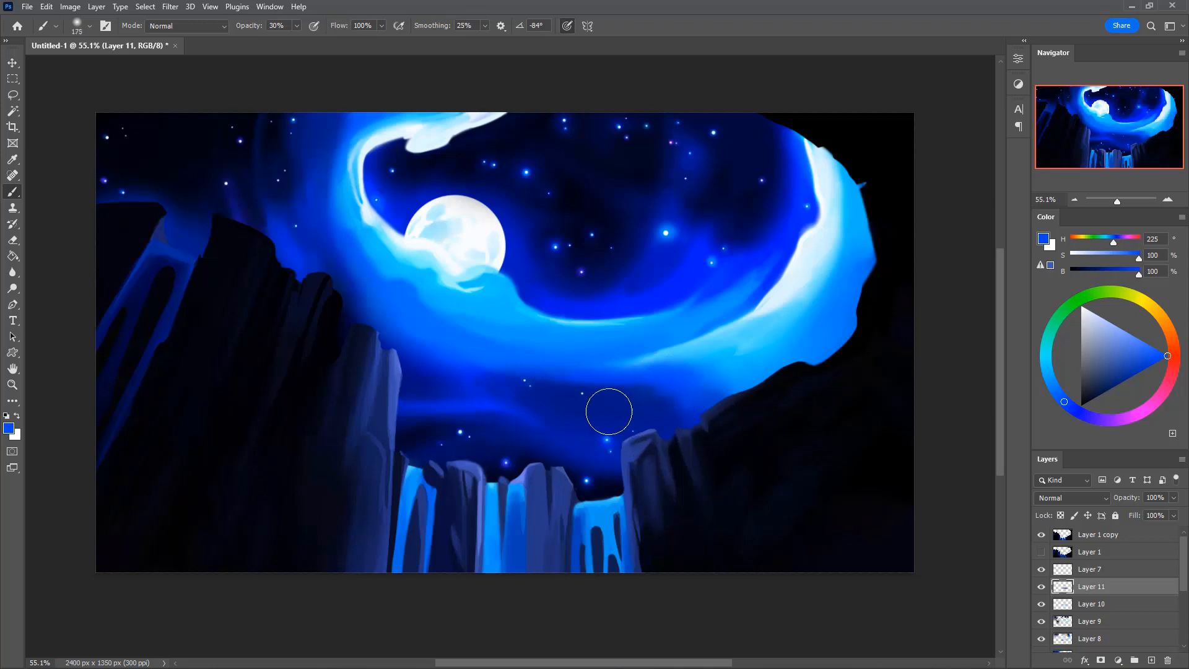
Blend the sky beneath the wave's right half with sampled dark blue (H 230, S 99, B 53) at 100 px
left_click(633, 405, "alt")
key("bracketleft")
mouse_move(646, 403)
left_mouse_down()
mouse_move(608, 401)
mouse_move(626, 396)
left_mouse_up()
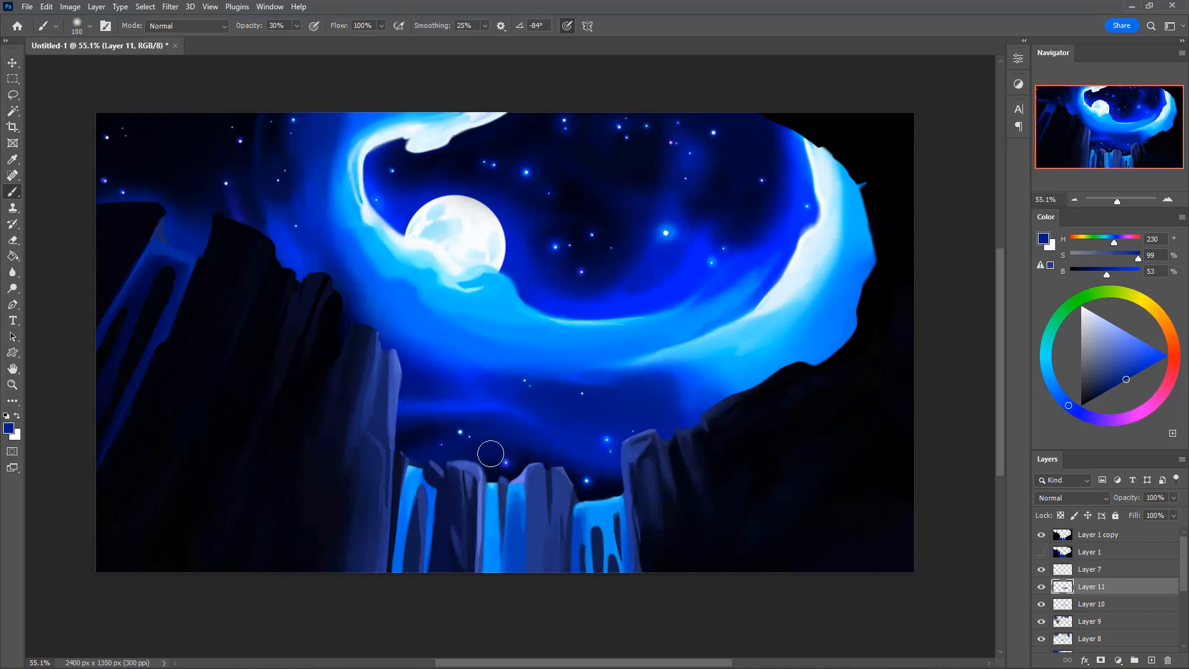
key("bracketleft")
key("bracketleft")
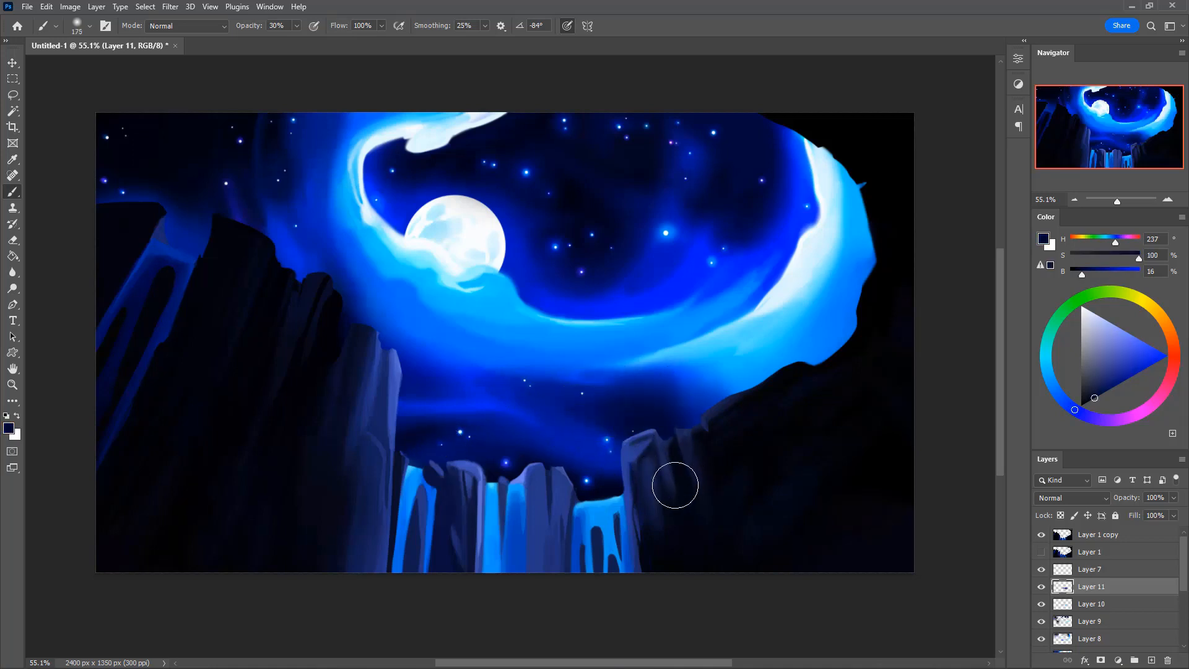
Blend sampled blue (H 232, S 99, B 72) beneath the wave and darken that sky with black, enlarging the brush to 400 px
key("bracketright")
left_click(510, 402, "alt")
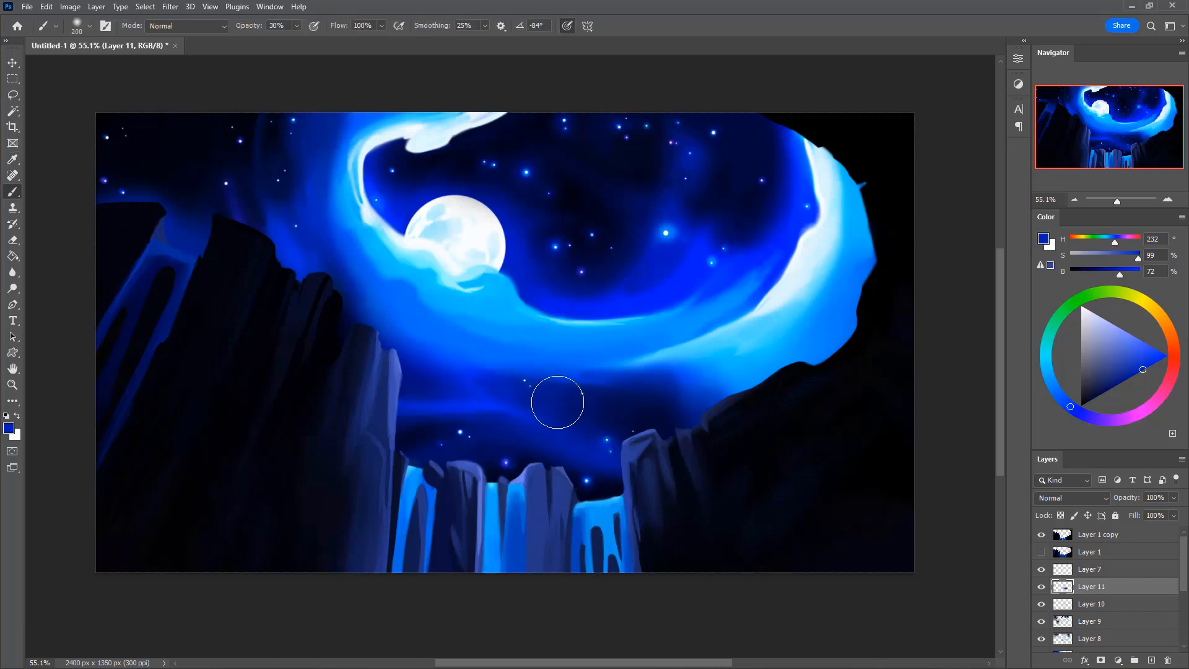
key("bracketright")
left_click(1081, 406)
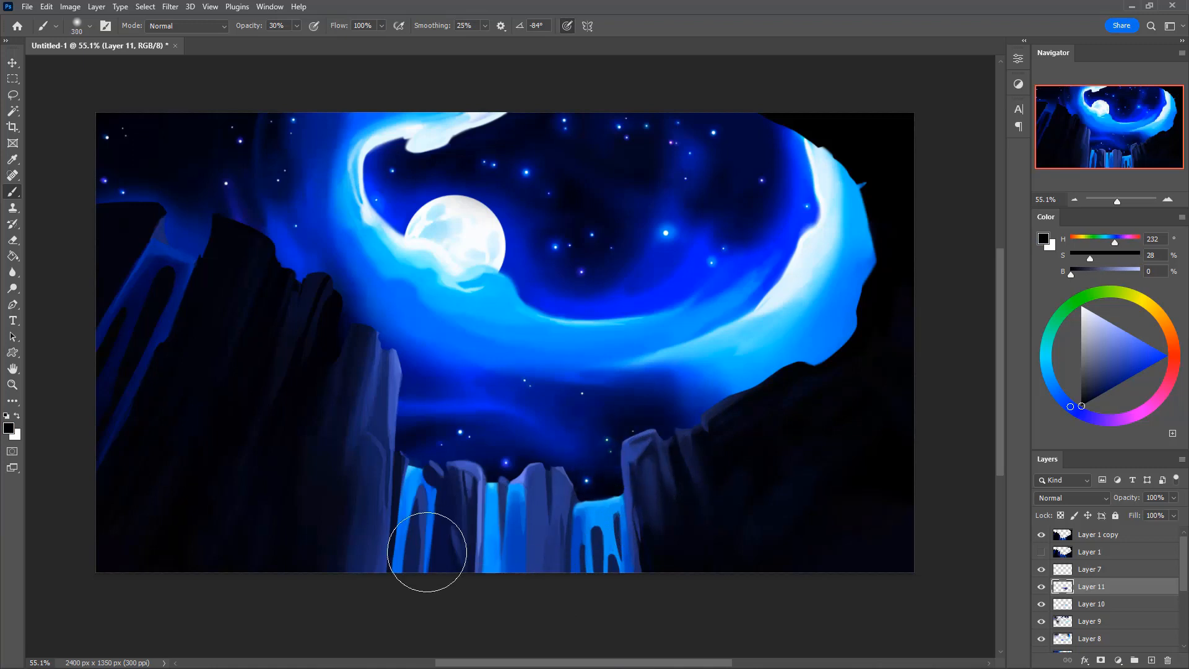
key("bracketright")
key("bracketright")
key("bracketright")
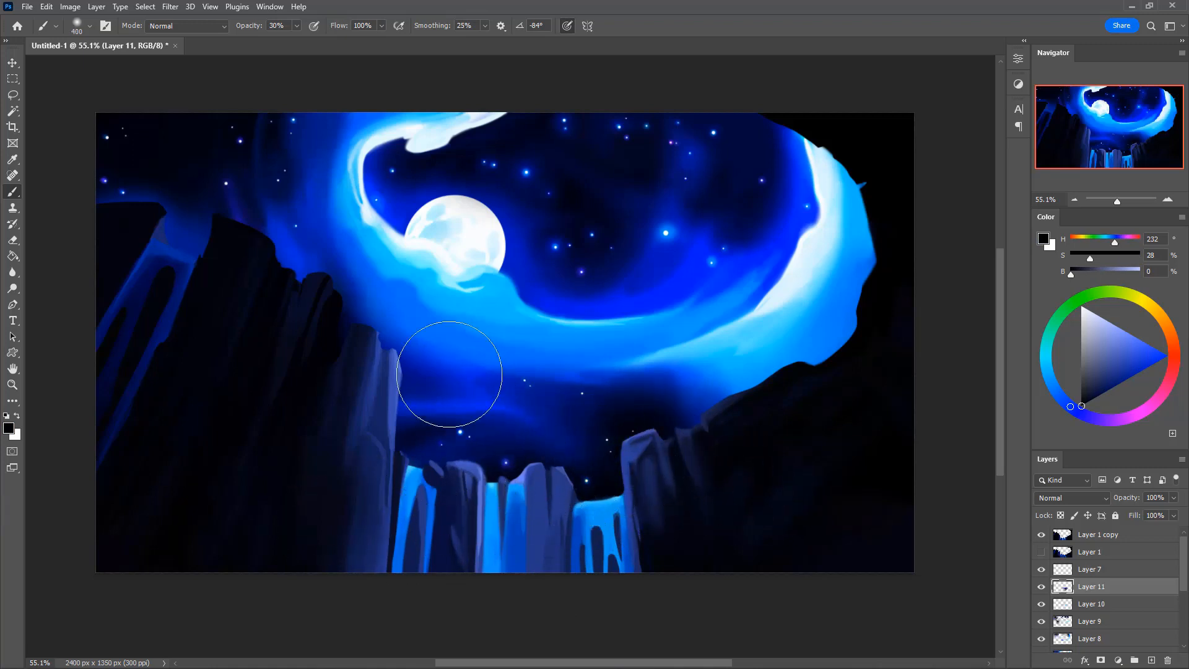
Brush sampled blue haze (H 229, S 100, B 78) into the upper-left sky and beneath the wave, using sizes from 175 to 300 px
left_click(258, 207, "alt")
key("bracketleft")
key("bracketleft")
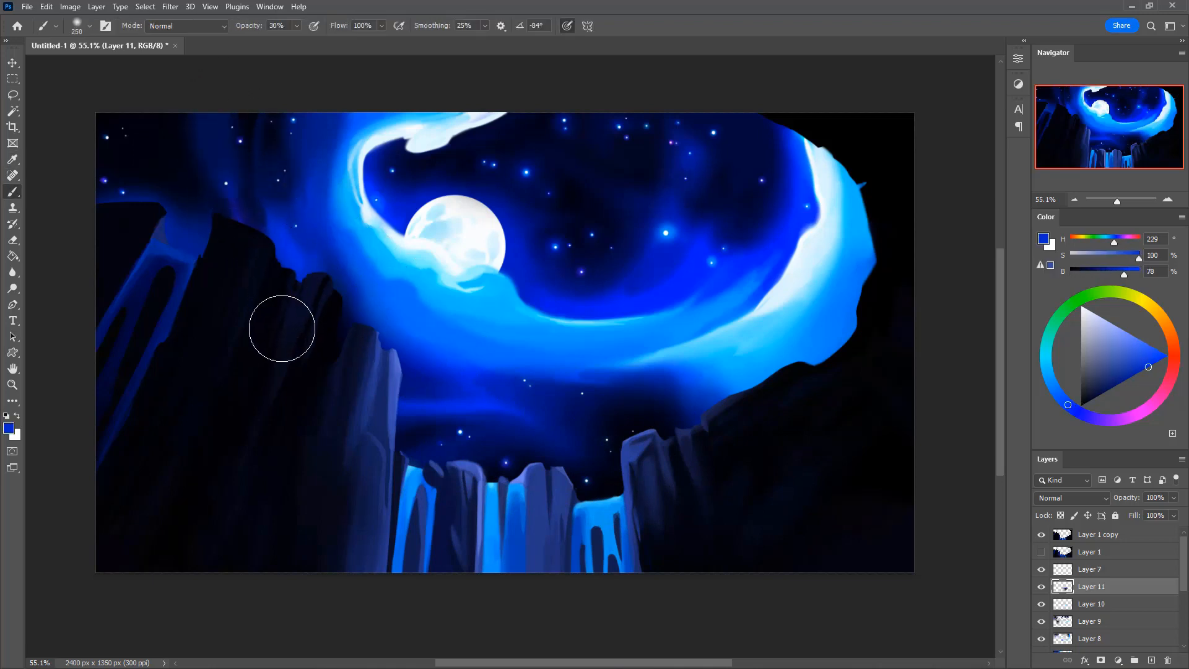
left_click_drag(242, 132, 220, 192)
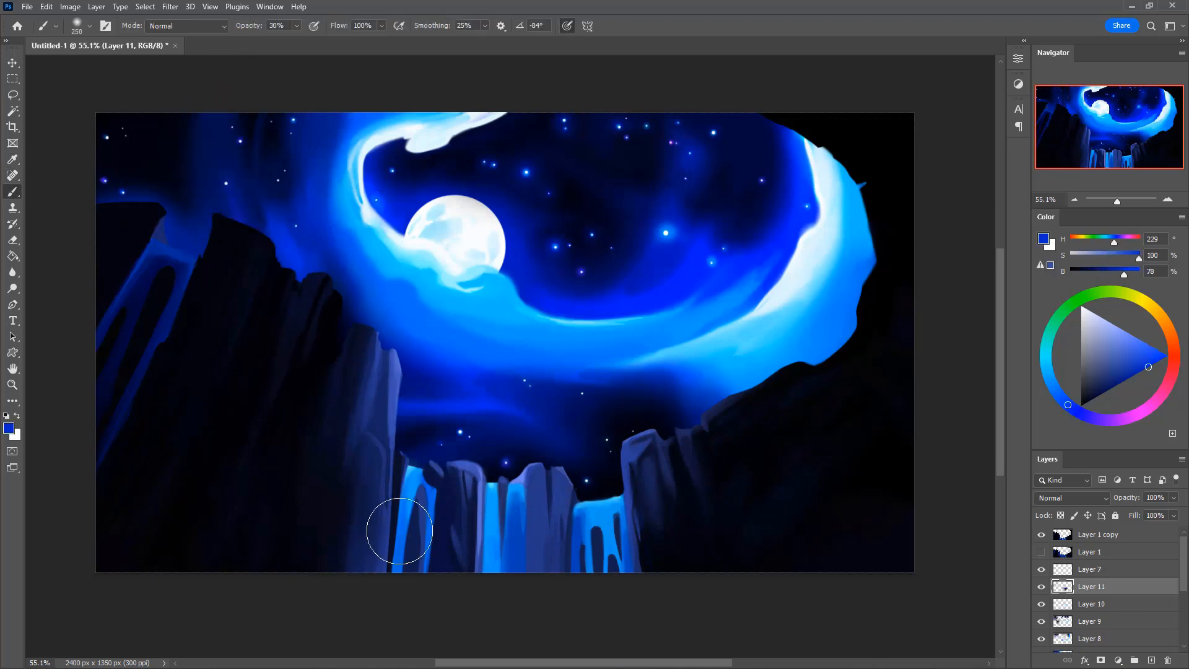
key("bracketright")
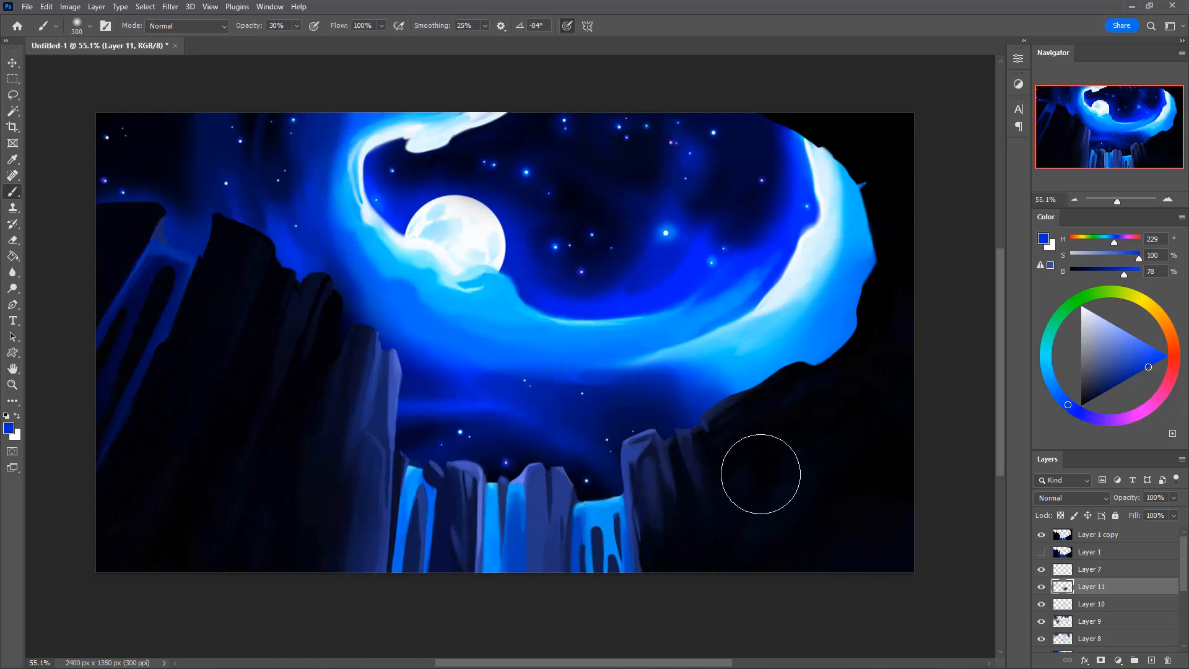
key("bracketleft")
key("bracketleft")
key("bracketleft")
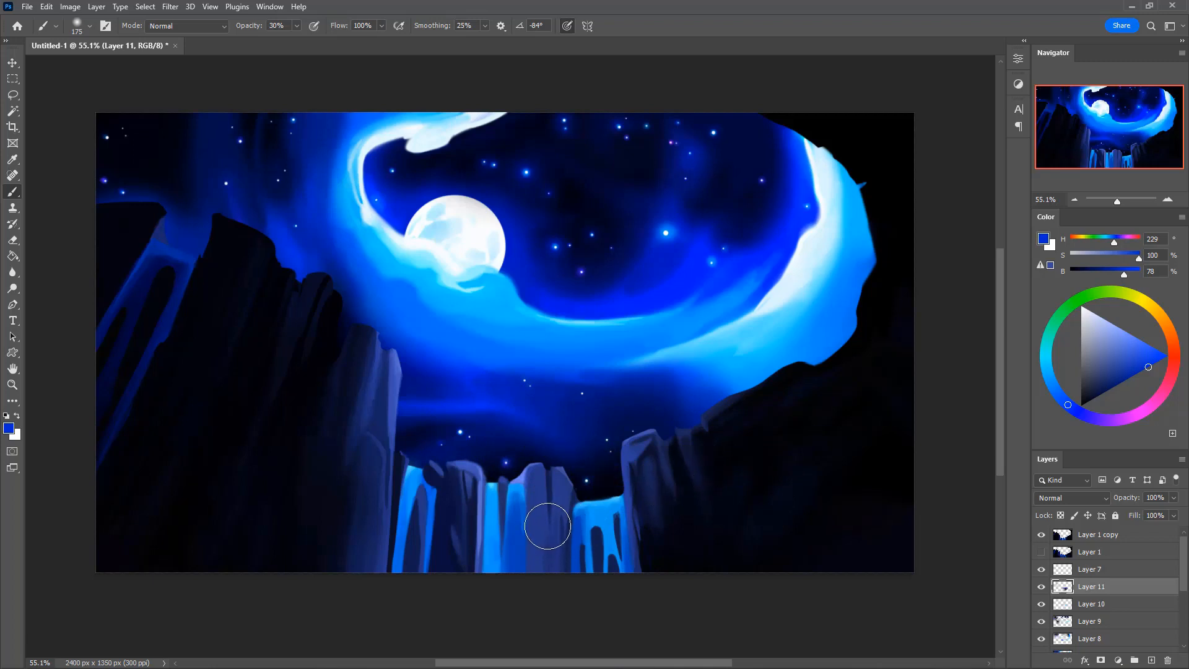
key("bracketright")
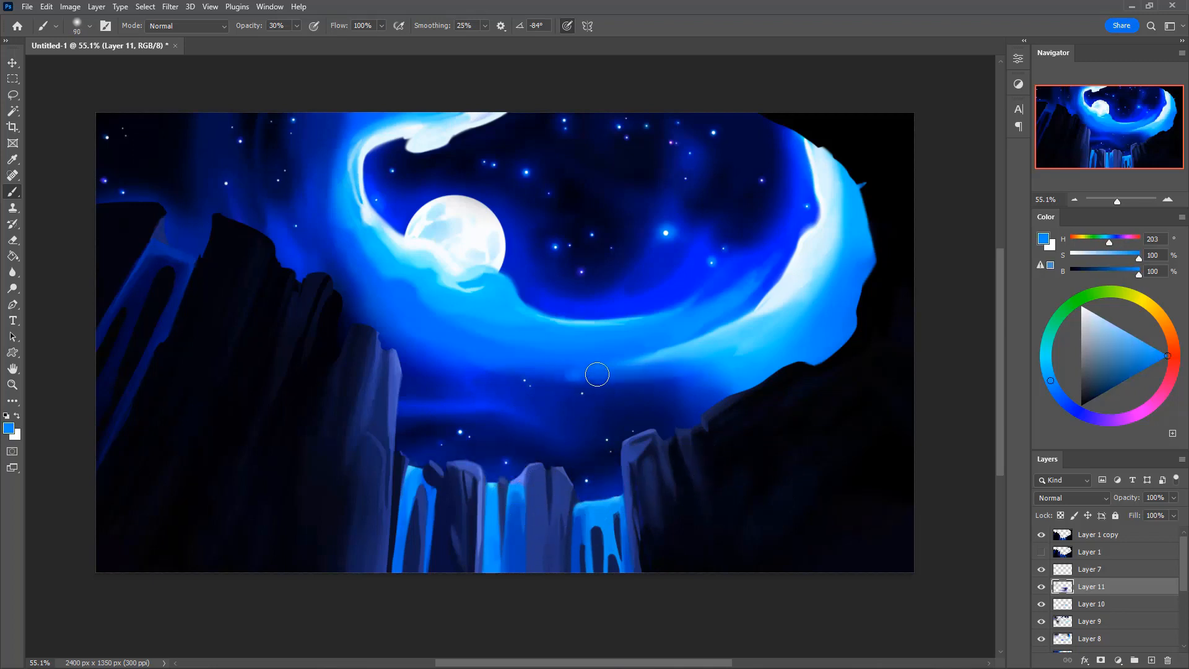
Define the wave's lower edge with bright blue (H 203, S 100, B 100), reducing the brush from 90 to 60 px
left_click_drag(597, 374, 654, 378)
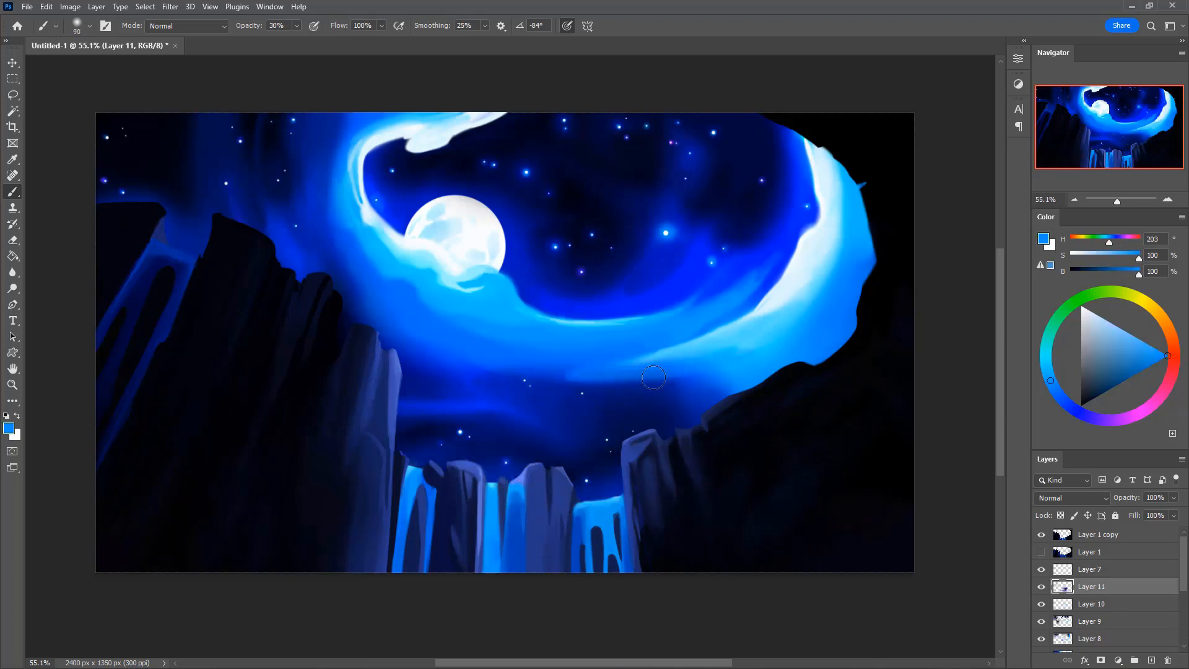
key("bracketleft")
key("bracketleft")
left_click_drag(628, 389, 583, 373)
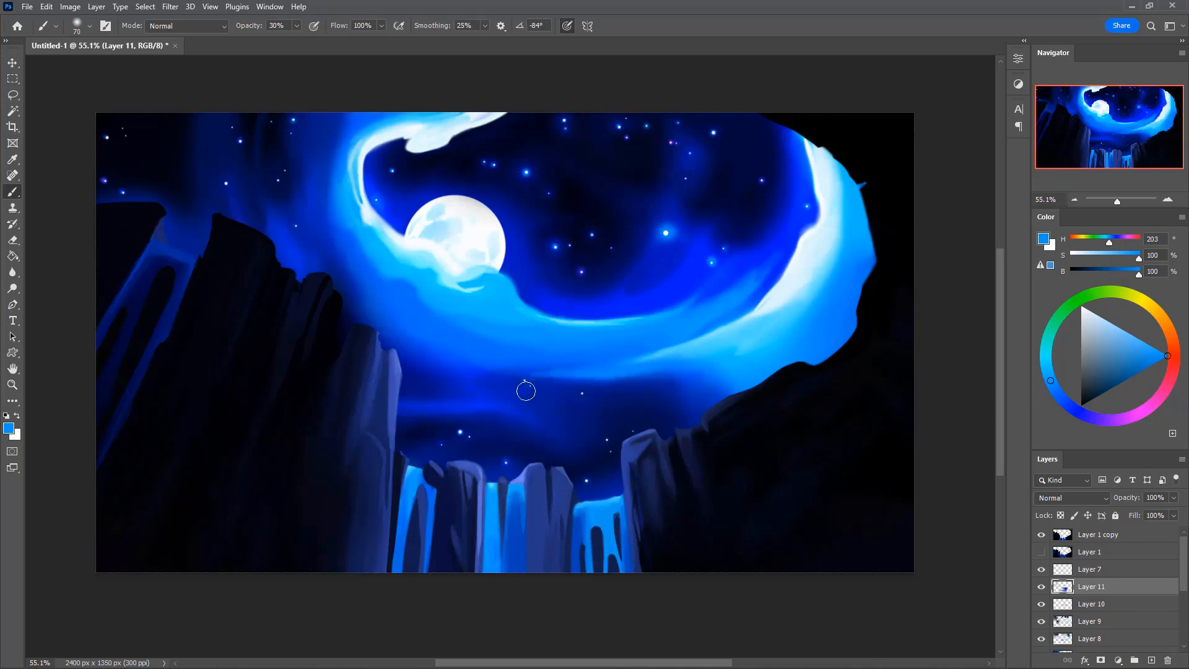
key("bracketleft")
left_click(562, 370, "alt")
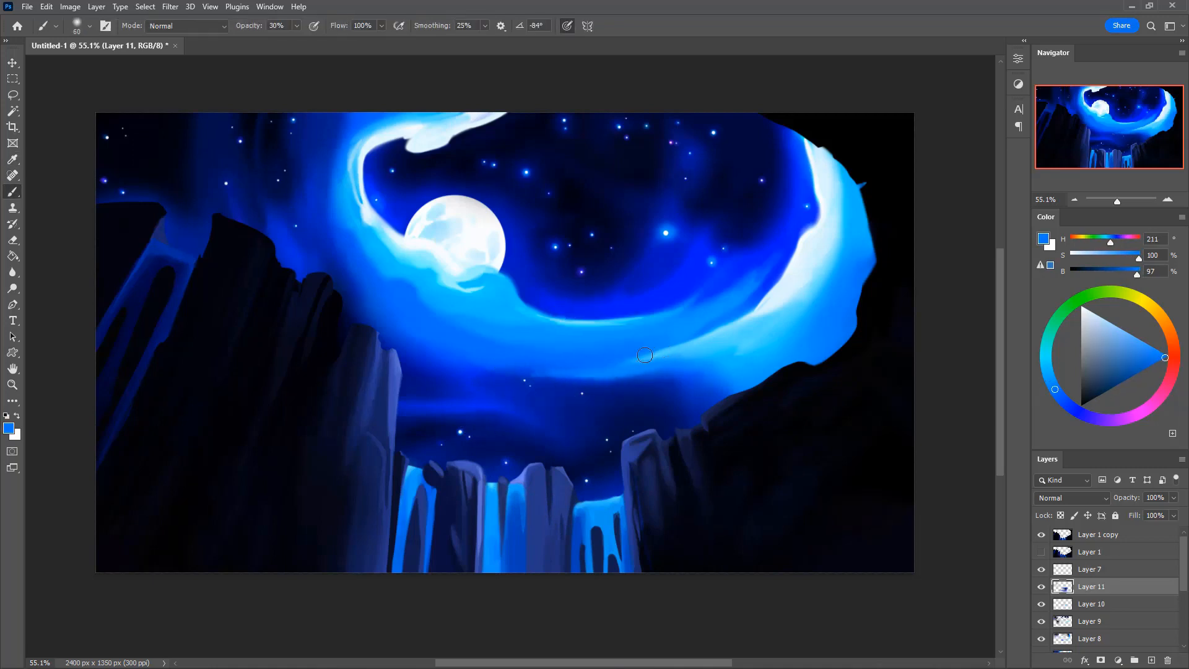
Smooth the wave's lower body with blues sampled from its surface, working at 60 px
key("bracketleft")
left_click(597, 372, "alt")
left_click(582, 365, "alt")
left_click(518, 329, "alt")
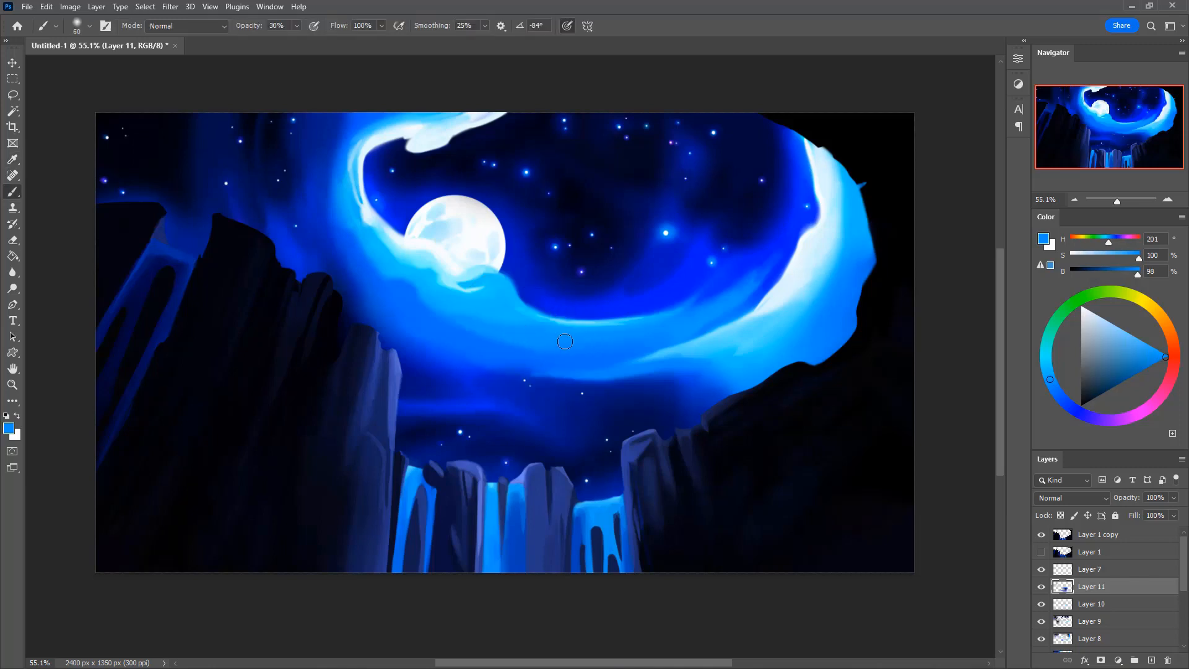
left_click(601, 357, "alt")
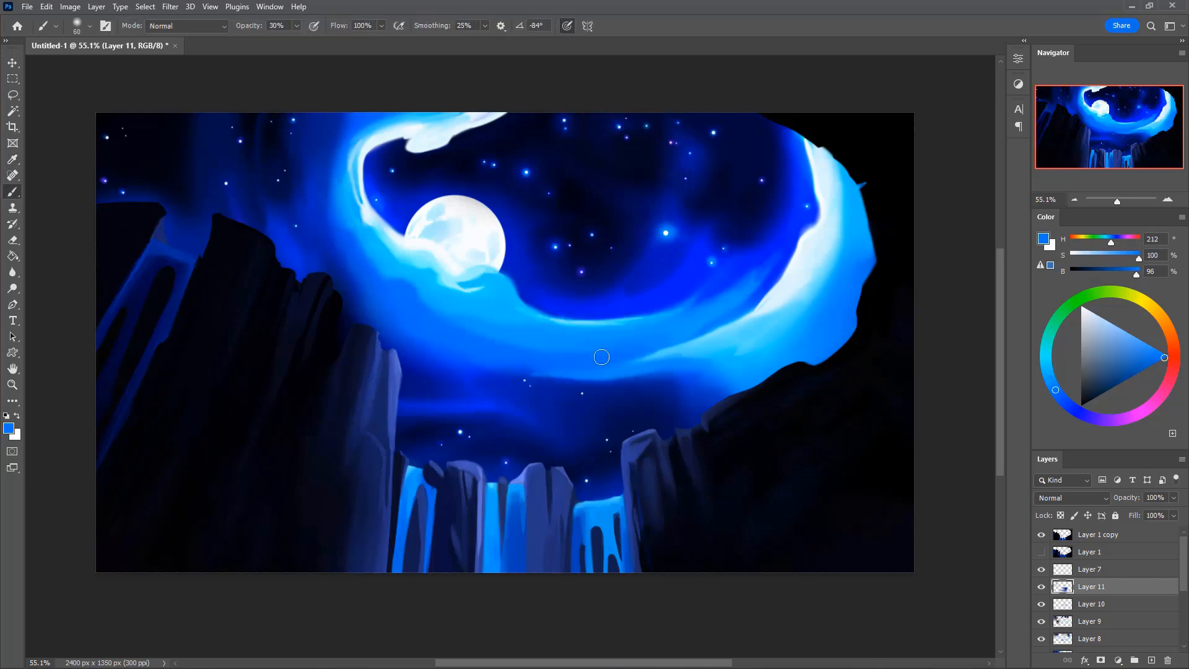
Soften the wave's underside into the sky with sampled deep blue (H 233, S 99, B 80) from 70 px upward
left_click(477, 380, "alt")
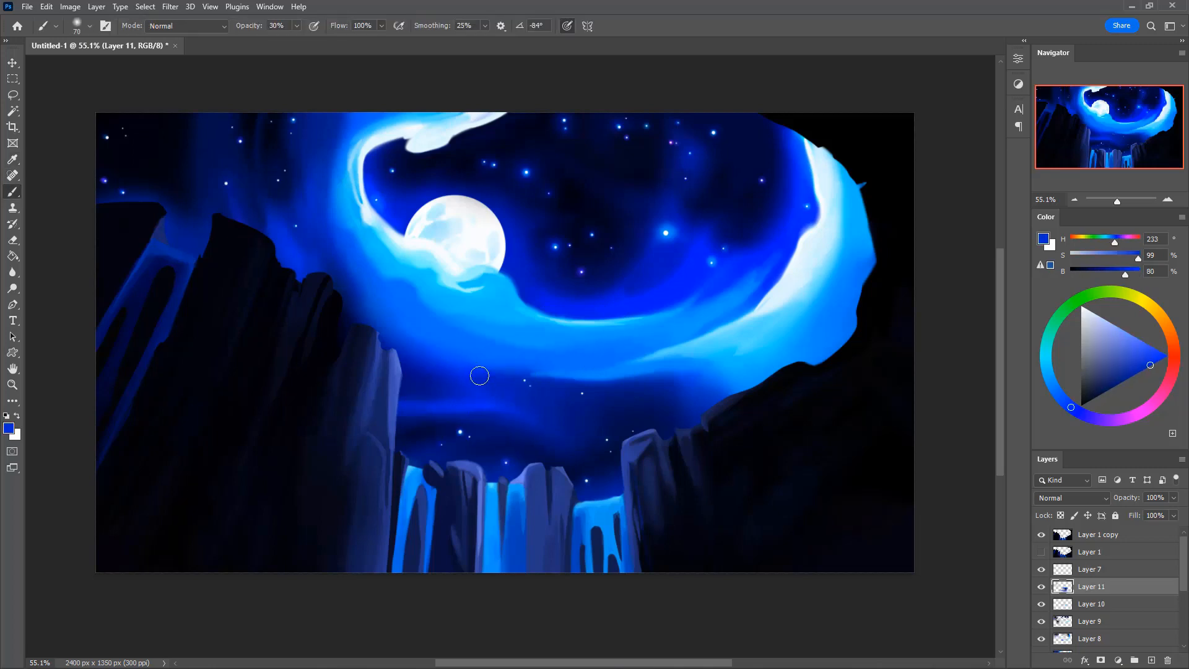
key("bracketright")
left_click_drag(462, 373, 650, 376)
key("bracketright")
key("bracketright")
Reshape the lower ridge highlight at the wave's right with sampled blues and near-white (H 193, S 13, B 99) at 100% opacity
left_click(695, 353, "alt")
key("0")
key("bracketleft")
key("bracketleft")
key("3")
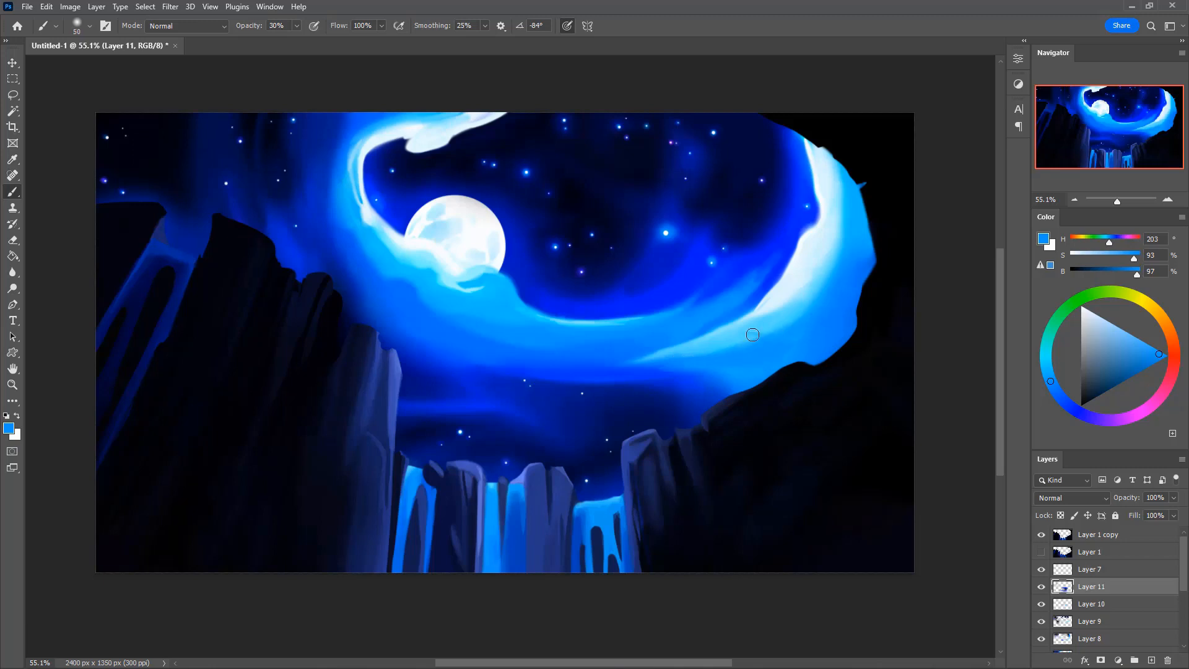
left_click(743, 322, "alt")
left_click(768, 268, "alt")
left_click(769, 301, "alt")
key("0")
key("bracketleft")
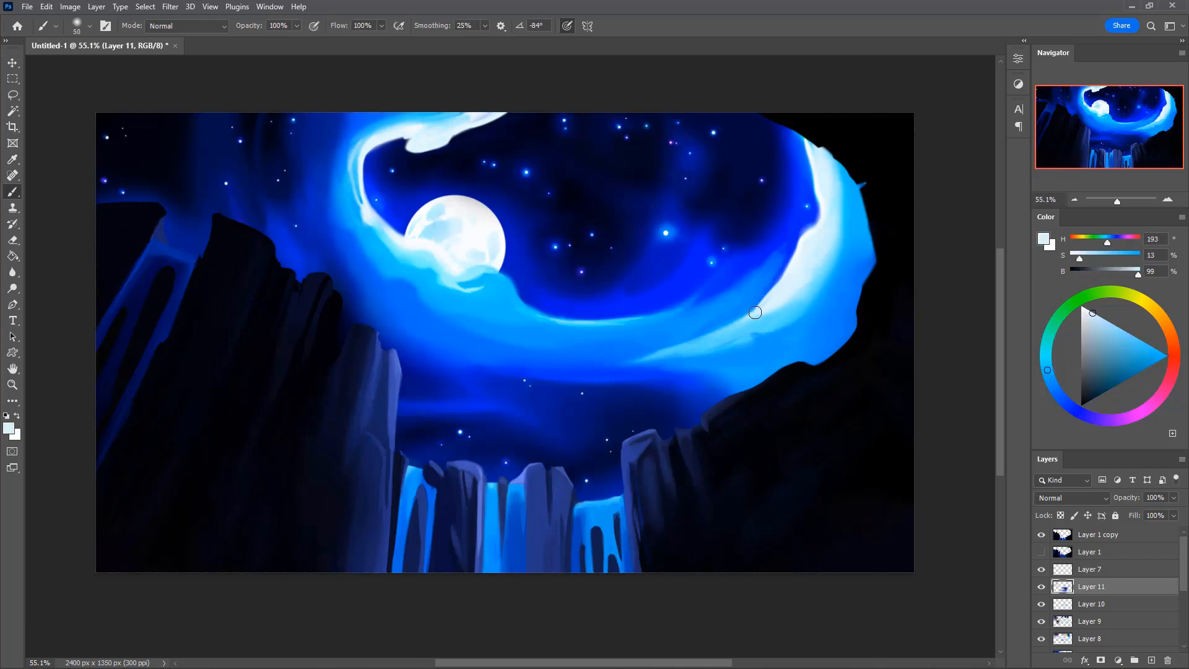
left_click_drag(759, 308, 651, 357)
Paint a raised cyan crest (H 189, S 67, B 99) on the wave's inner edge at 40 px, undoing unwanted strokes
left_click(613, 322, "alt")
mouse_move(620, 322)
left_mouse_down()
mouse_move(732, 297)
mouse_move(672, 308)
mouse_move(649, 331)
left_mouse_up()
key("ctrl+z")
left_click(669, 316, "alt")
left_click(653, 311, "alt")
left_click(671, 319, "alt")
left_click(670, 314, "alt")
key("ctrl+z")
key("ctrl+z")
key("ctrl+z")
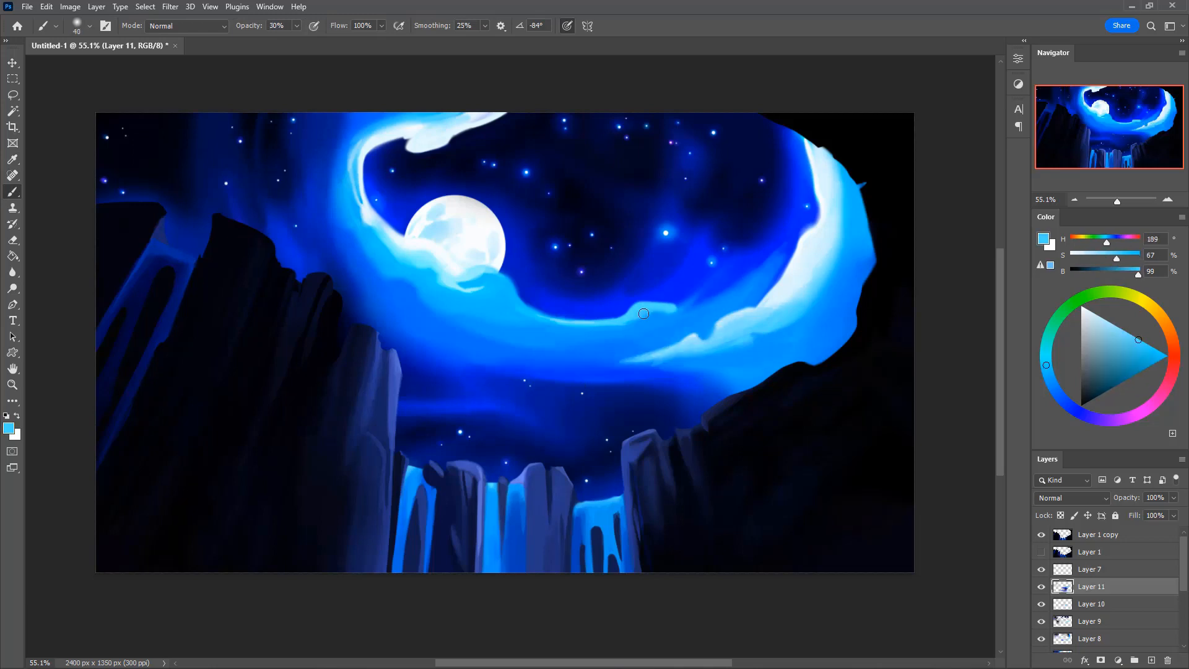
Blend sampled blue around the outside of the wave's left curve at 30% opacity with a greatly enlarged brush
key("3")
key("bracketright")
key("bracketright")
key("bracketright")
key("bracketright")
key("bracketright")
key("bracketright")
key("bracketright")
key("bracketright")
key("bracketright")
key("bracketright")
left_click(385, 196, "alt")
key("bracketleft")
key("bracketleft")
left_click_drag(338, 155, 338, 220)
Soften the wave's inner edge below the moon with sampled blues and light cyan (H 187, S 68, B 99) at 50 px
left_click(479, 361, "alt")
left_click(490, 301, "alt")
key("bracketleft")
key("bracketleft")
key("bracketleft")
key("bracketleft")
key("bracketleft")
left_click(527, 313, "alt")
left_click_drag(515, 313, 623, 322)
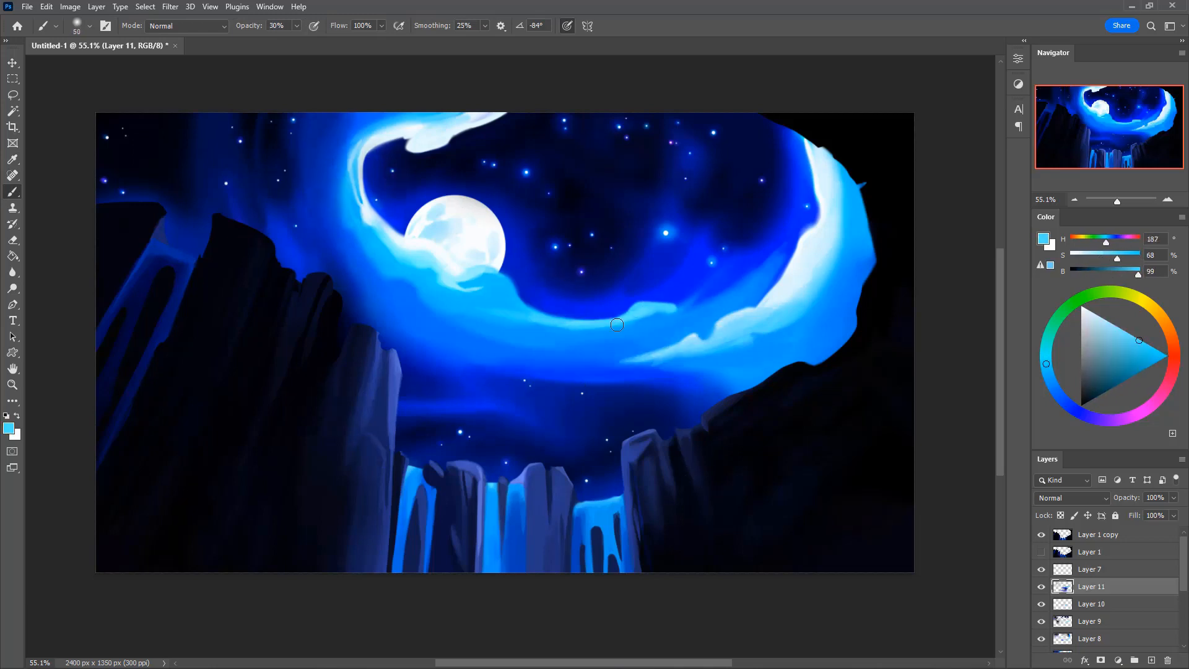
Compare the picture without Layer 7, add a layer above it, and brighten the moon with white at 10% opacity and 40 px
left_click(630, 430, "alt")
left_click(634, 431, "alt")
left_click(1089, 569)
left_click(1041, 569)
left_click(1041, 569)
key("ctrl+shift+alt+n")
key("1")
key("bracketleft")
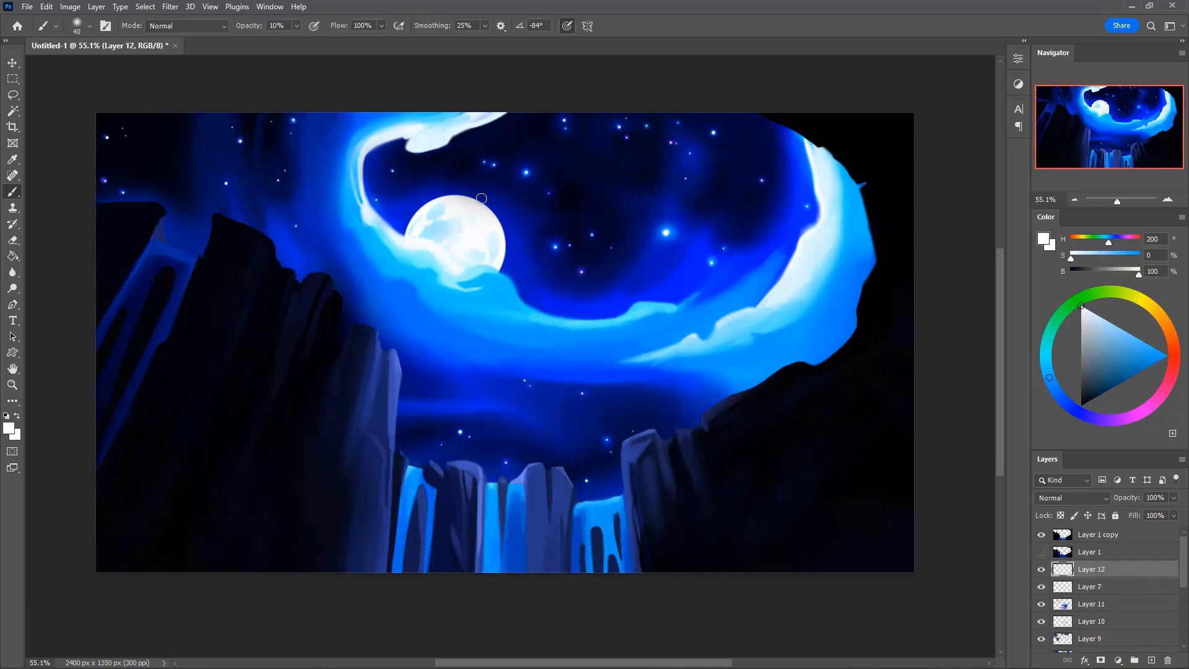
left_click(482, 199, "alt")
Extend the inner crest highlight toward the right with sampled light blue, then prepare Layer 7 with H 193, S 71, B 99 at 30% opacity
left_click(693, 307, "alt")
left_click_drag(638, 313, 738, 285)
key("alt+bracketleft")
left_click(656, 363, "alt")
key("3")
key("bracketright")
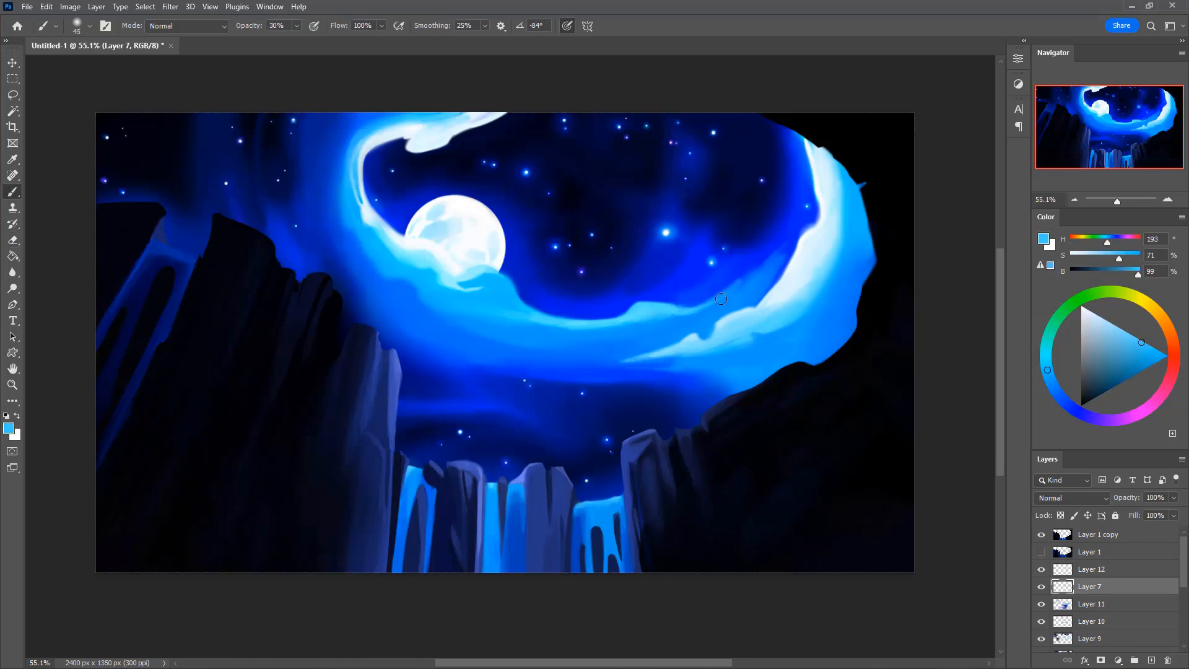
Add a layer above all the others and extend the lower ridge highlight leftward with sampled light blue
key("alt+period")
key("ctrl+shift+alt+n")
left_click(694, 340, "alt")
left_click_drag(673, 350, 604, 365)
Shade the middle rock pillar with a sampled rock color and darken the far-left cliff with near-black blue (H 240, S 86, B 3)
left_click(633, 441, "alt")
left_click_drag(533, 471, 533, 536)
left_click(142, 260, "alt")
left_click_drag(134, 204, 93, 285)
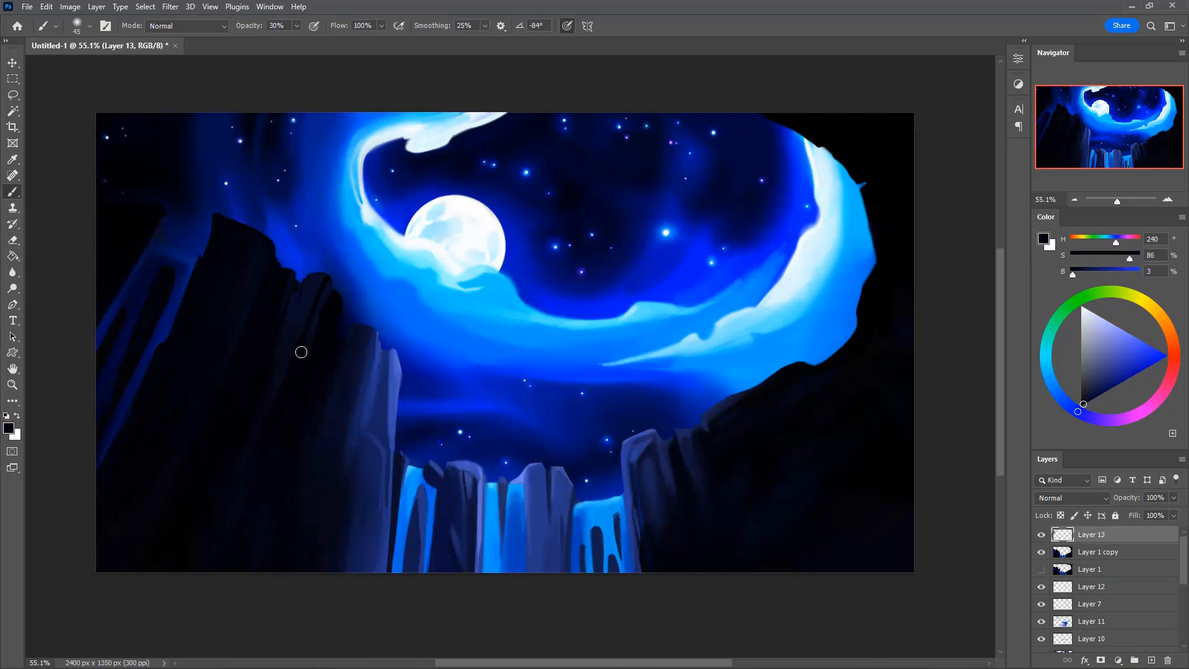
Rework the left cliff's lit edge with sampled rock tones, reducing the brush to 40 px
left_click(386, 365, "alt")
left_click_drag(378, 365, 372, 428)
key("bracketleft")
left_click(300, 276, "alt")
left_click_drag(384, 347, 404, 372)
Tint the small waterfalls with sampled blues such as H 233, S 99, B 74, and compare the picture without Layer 13
left_click(427, 409, "alt")
left_click_drag(430, 486, 429, 518)
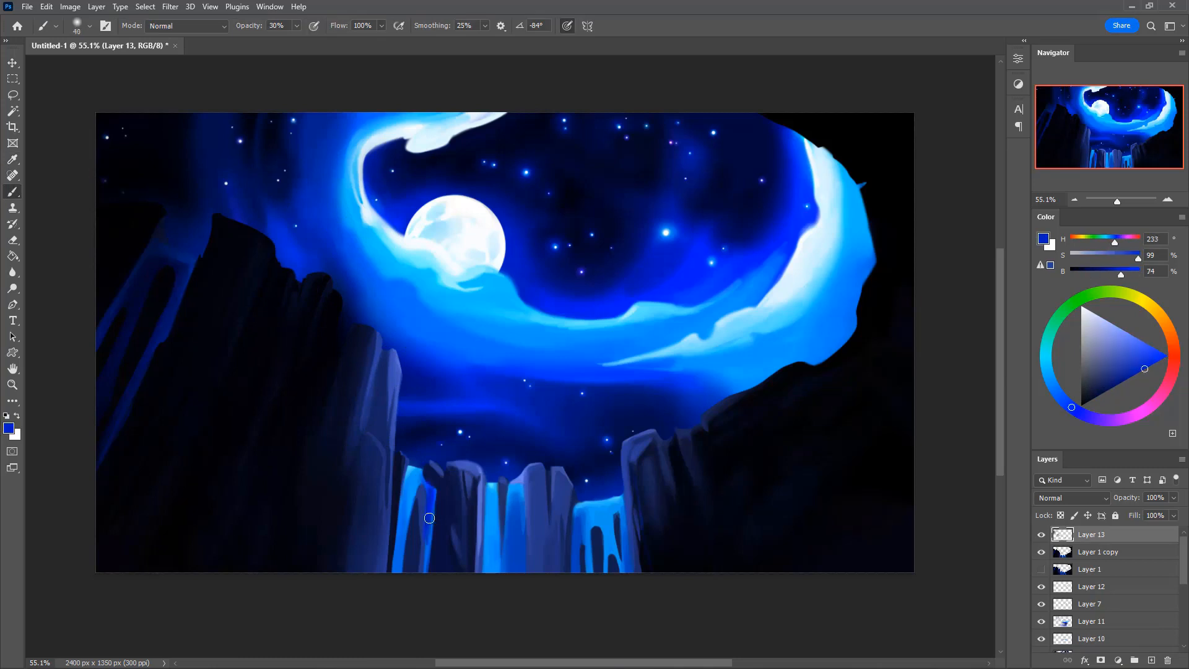
left_click(496, 508, "alt")
left_click_drag(508, 496, 508, 570)
left_click_drag(589, 505, 574, 566)
left_click(1042, 534)
left_click(1041, 535)
Add crisp light and dark blue streaks to the small waterfalls at 100% opacity and 25 px
key("bracketleft")
key("bracketleft")
key("bracketleft")
key("0")
left_click_drag(491, 496, 491, 571)
left_click_drag(414, 470, 407, 540)
left_click(514, 539, "alt")
left_click_drag(514, 489, 515, 571)
left_click(446, 408, "alt")
mouse_move(433, 487)
left_mouse_down()
mouse_move(429, 569)
mouse_move(425, 560)
left_mouse_up()
Pick out the left cliff's edge and the pillars with sampled slate blues (H 232, S 73, B 50 and H 232, S 58, B 78)
left_click(385, 397, "alt")
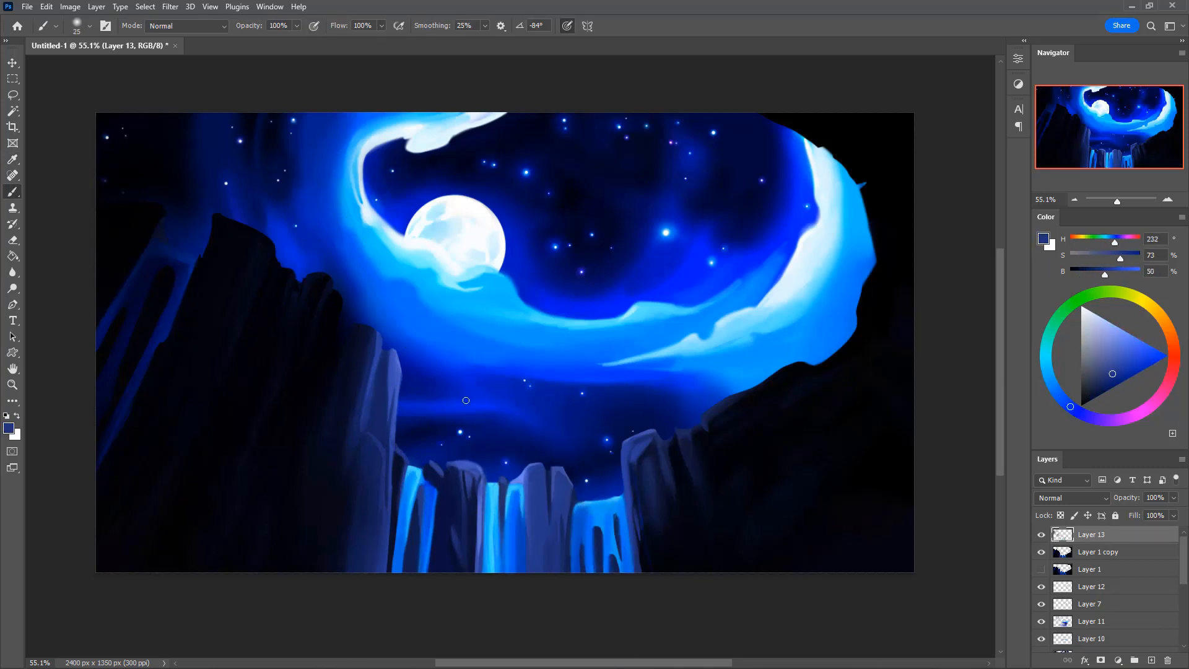
key("3")
left_click_drag(400, 458, 399, 526)
left_click_drag(394, 363, 394, 400)
left_click_drag(550, 488, 550, 539)
left_click(464, 465, "alt")
left_click_drag(451, 464, 468, 469)
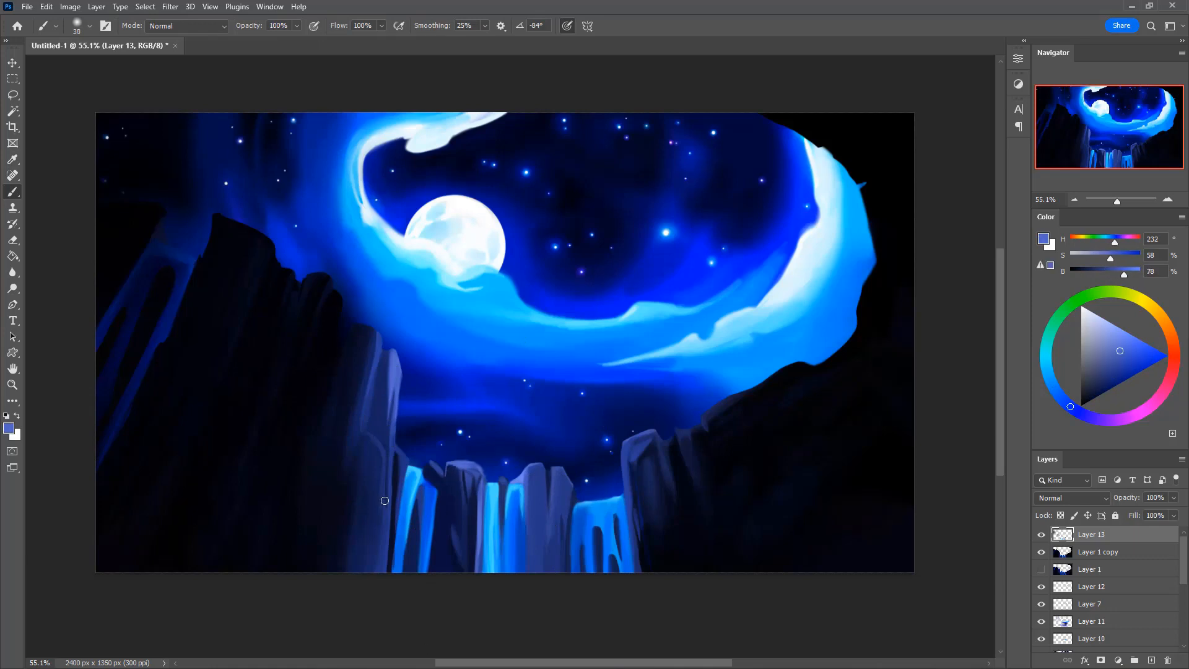
Add another layer and darken the left cliff's face and lower waterfalls with sampled dark tones, including H 234, S 83, B 5, at 60 px
key("ctrl+shift+alt+n")
left_click(347, 371, "alt")
key("bracketright")
key("bracketright")
key("bracketright")
key("bracketright")
key("bracketright")
left_click_drag(378, 341, 378, 564)
key("e")
key("b")
left_click_drag(495, 514, 496, 567)
left_click(316, 486, "alt")
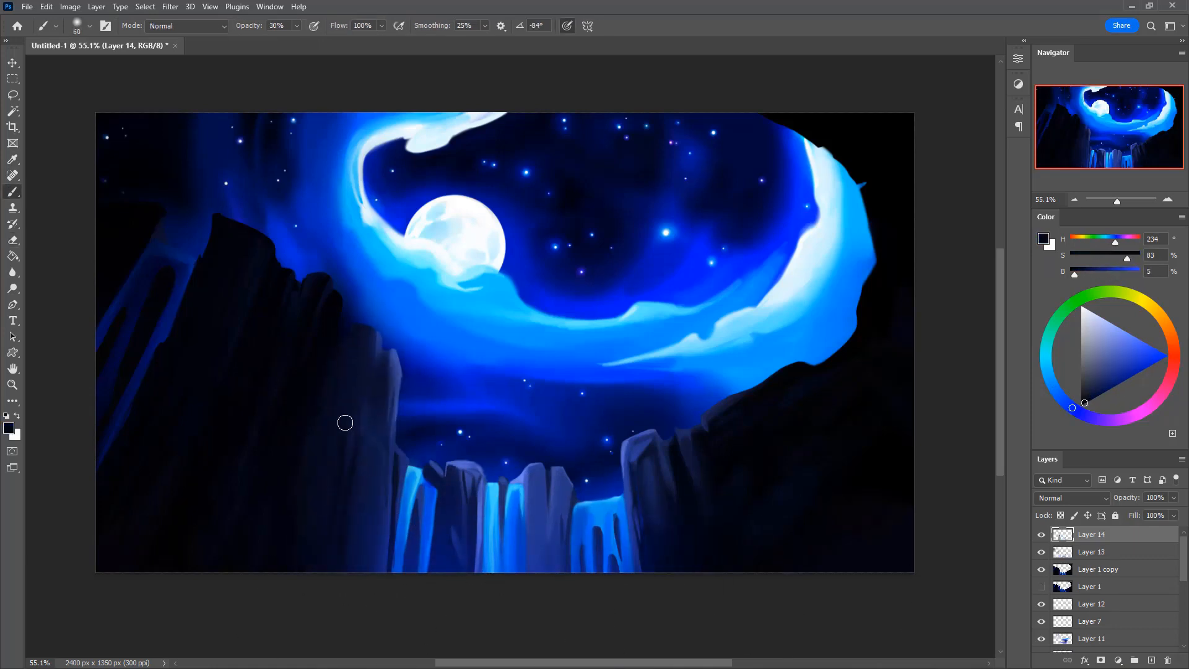
Merge Layer 14 down into Layer 13
key("e")
right_click(1091, 537)
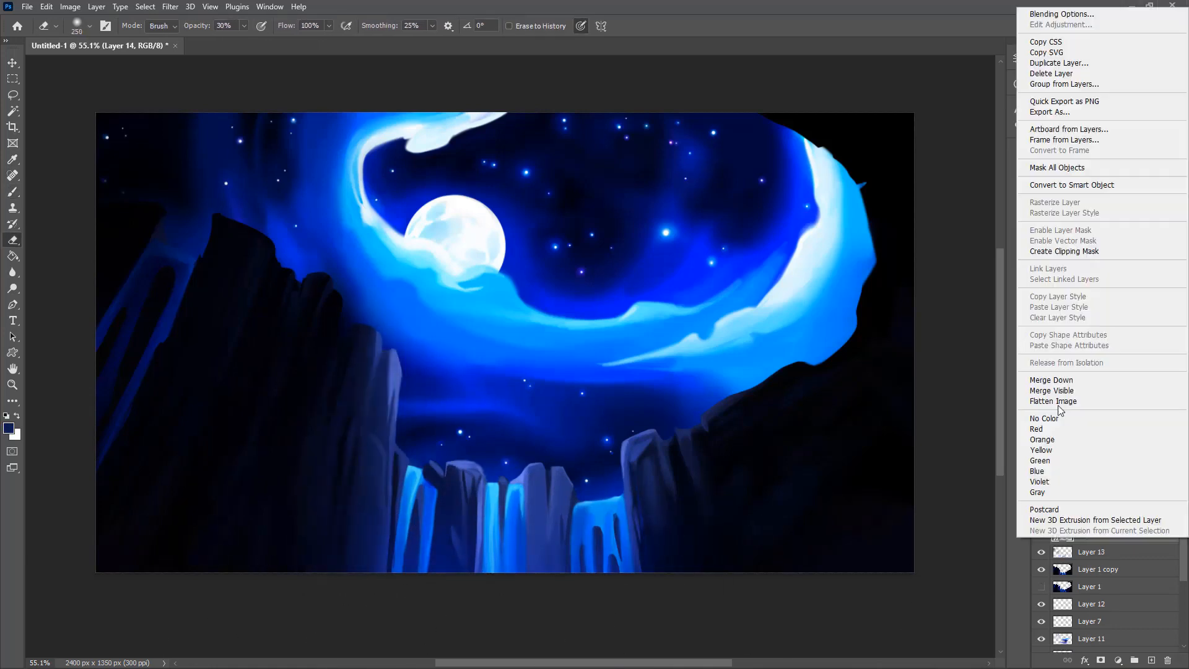
left_click(1057, 380)
Mirror the canvas horizontally and repaint the lip and rock edge of the distant waterfall with sampled dark blues at 30% opacity
key("b")
left_click(127, 328, "alt")
key("bracketleft")
key("bracketleft")
key("bracketleft")
key("0")
key("ctrl+shift+h")
left_click(834, 268, "alt")
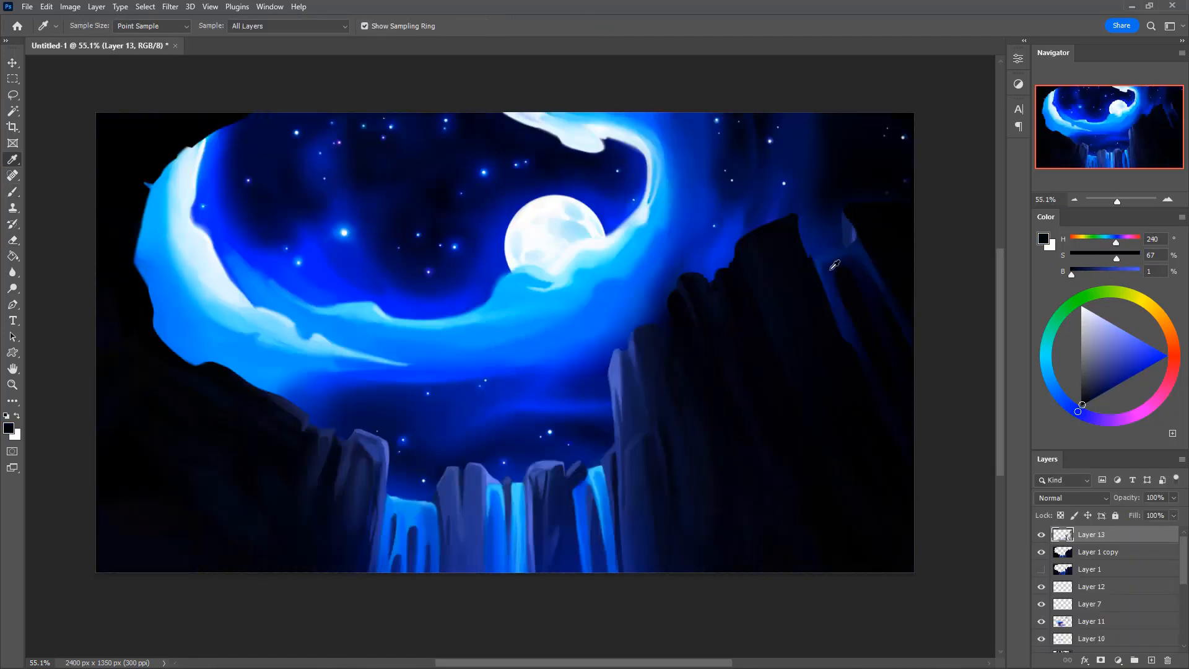
key("3")
key("bracketleft")
left_click(827, 260, "alt")
left_click_drag(841, 209, 852, 243)
mouse_move(824, 255)
left_mouse_down()
mouse_move(863, 248)
mouse_move(912, 327)
mouse_move(867, 254)
left_mouse_up()
Glaze the night sky above the distant waterfall with sampled blues, using a large soft brush at 10% opacity
left_click(610, 291, "alt")
left_click(908, 314, "alt")
key("bracketright")
key("bracketright")
key("bracketright")
key("bracketright")
key("bracketright")
key("bracketright")
key("bracketright")
key("bracketright")
key("1")
left_click(873, 266, "alt")
key("bracketright")
key("bracketright")
key("bracketright")
key("bracketright")
key("bracketright")
key("bracketright")
key("bracketright")
left_click(886, 175, "alt")
left_click_drag(898, 186, 846, 196)
Brush a faint saturated blue (H 230, S 100, B 100) over the distant waterfall's outer side at 10% opacity
key("bracketright")
key("bracketright")
key("bracketright")
key("bracketright")
key("bracketright")
key("bracketright")
key("bracketright")
key("bracketright")
left_click(904, 300, "alt")
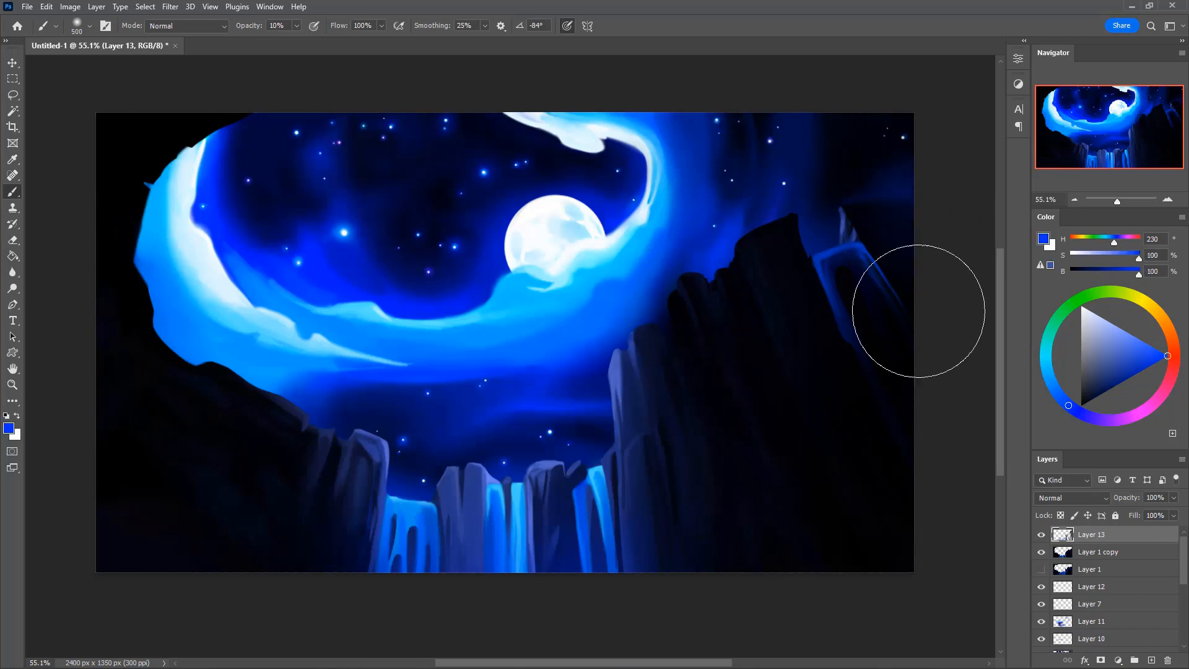
key("bracketleft")
key("bracketleft")
key("bracketleft")
key("bracketleft")
mouse_move(919, 313)
left_mouse_down()
mouse_move(912, 191)
mouse_move(807, 222)
mouse_move(883, 224)
mouse_move(930, 298)
left_mouse_up()
Define the distant waterfall's streaks with sampled dark blues such as H 231, S 98, B 19, using a 50 px brush
left_click(849, 376, "alt")
key("3")
key("bracketleft")
key("bracketleft")
key("bracketleft")
key("bracketleft")
key("bracketleft")
key("bracketleft")
key("bracketleft")
key("bracketleft")
key("bracketleft")
key("bracketleft")
key("bracketleft")
key("bracketleft")
key("bracketleft")
left_click(892, 291, "alt")
key("0")
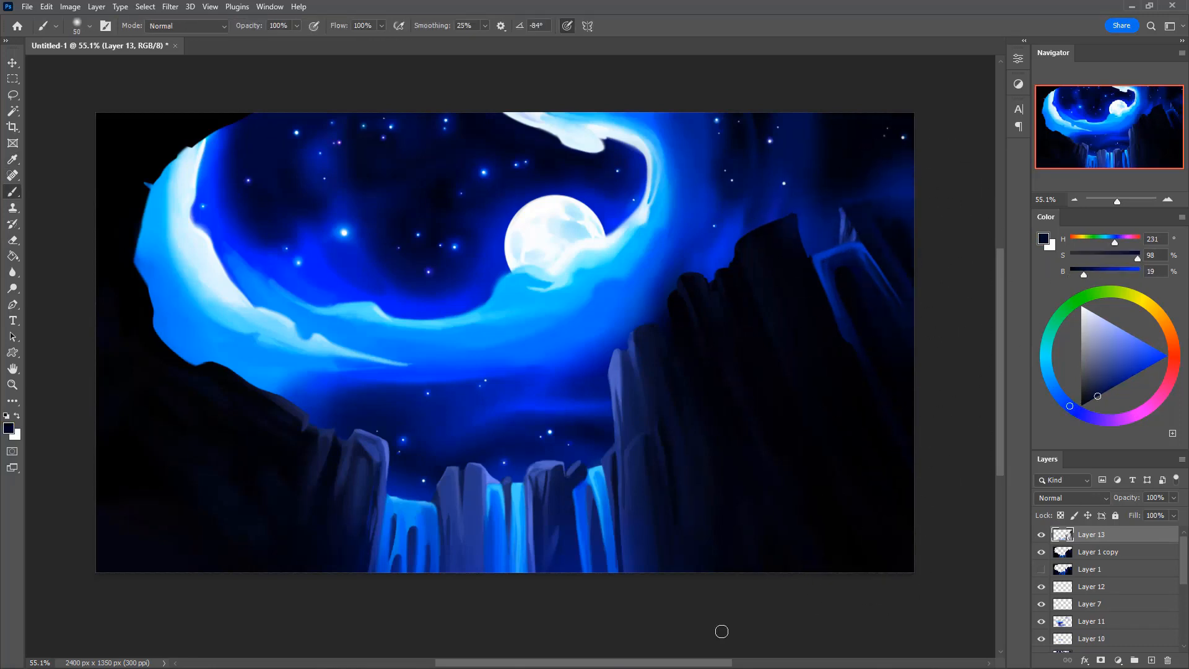
Sharpen the cliff edges and rock ledge around the distant waterfall with sampled near-blacks such as H 240, S 82, B 4
left_click(812, 245, "alt")
left_click(796, 235, "alt")
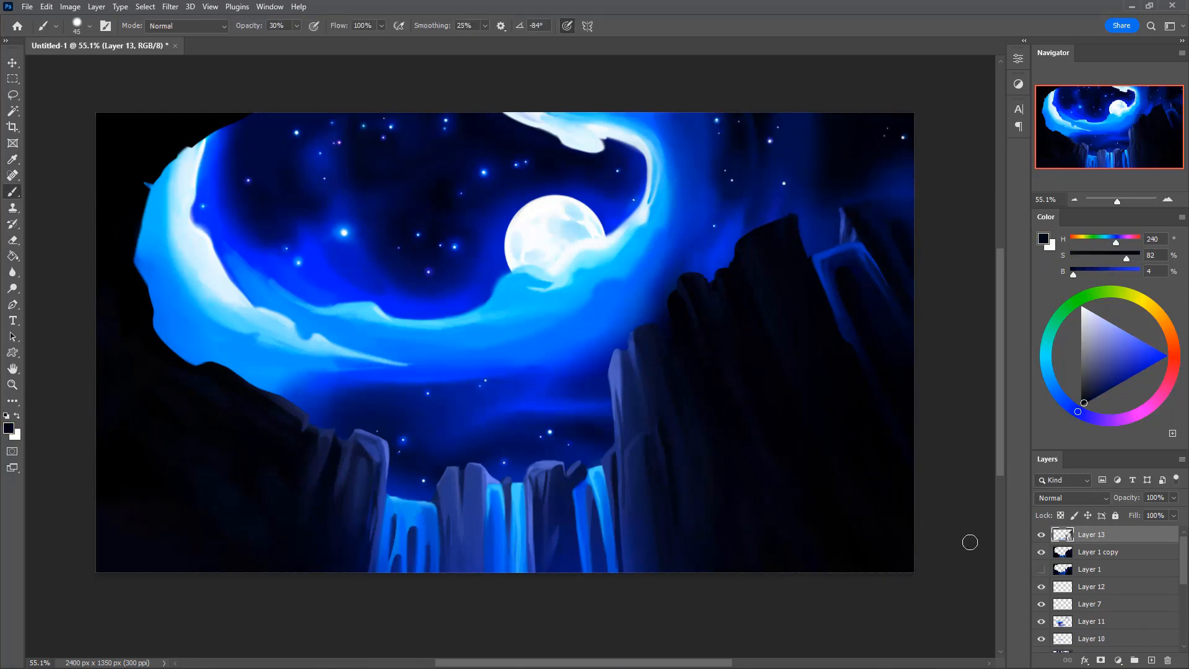
left_click(891, 203, "alt")
left_click(720, 301, "alt")
key("0")
key("bracketleft")
key("bracketleft")
left_click_drag(911, 204, 881, 205)
left_click(804, 269, "alt")
key("bracketleft")
Choose a vivid blue (H 240, S 97, B 100) with a 60 px brush and mirror the canvas back
left_click(1082, 306)
left_click(1165, 354)
key("bracketright")
key("bracketright")
key("bracketright")
key("bracketright")
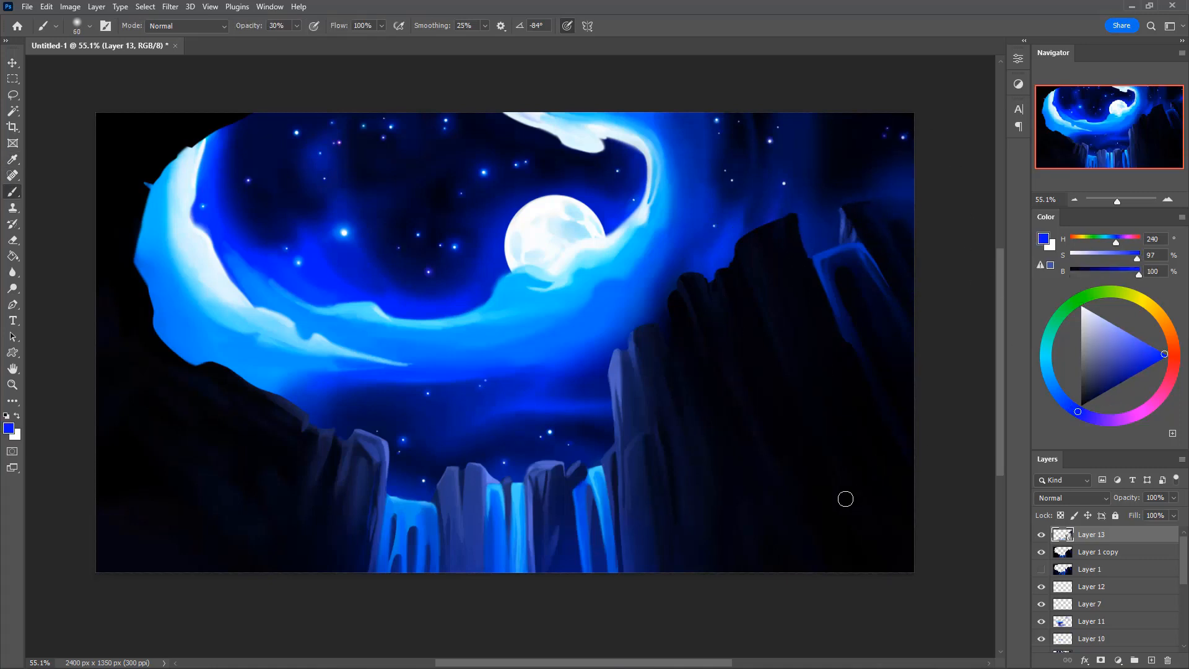
key("ctrl+shift+h")
Glaze saturated blue (H 235, S 100, B 100) into the starry sky inside the wave at 600 px, undoing the last dab
left_click(720, 199, "alt")
key("bracketright")
key("bracketright")
key("bracketright")
left_click_drag(1090, 396, 1168, 356)
right_click(716, 189, "alt")
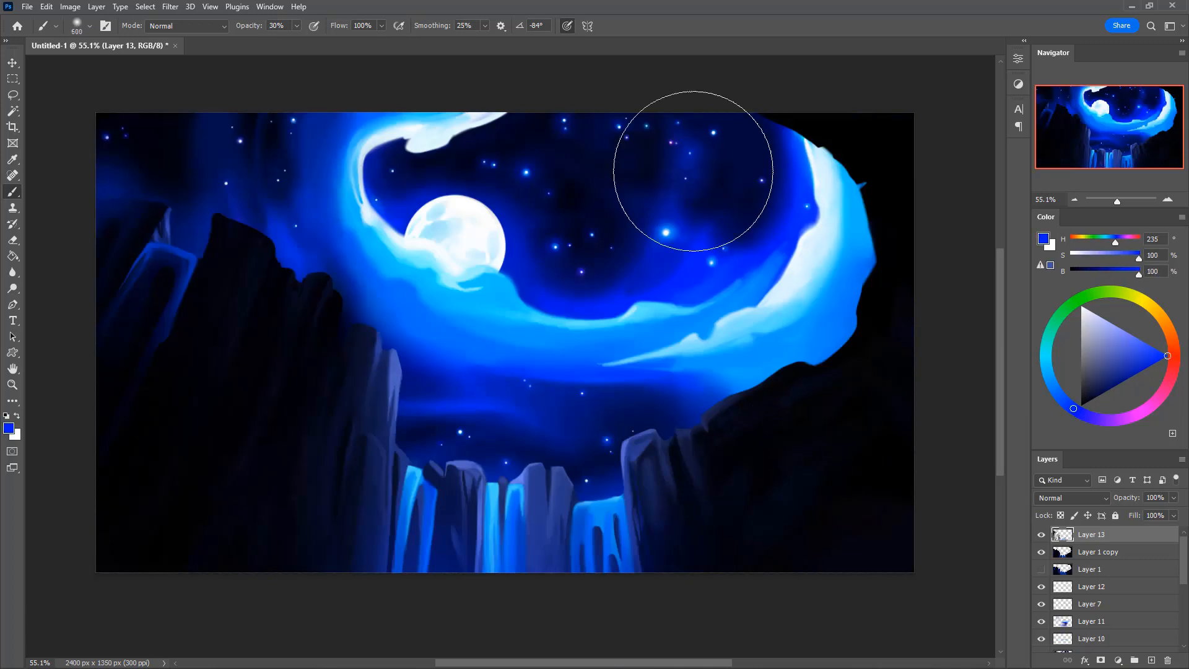
left_click(693, 171)
key("ctrl+z")
Touch up the rims of the right cliff and central pillars with sampled slate blue (H 232, S 57, B 76) at 40 px
right_click(752, 479, "alt")
left_click(638, 457, "alt")
left_click(475, 464, "alt")
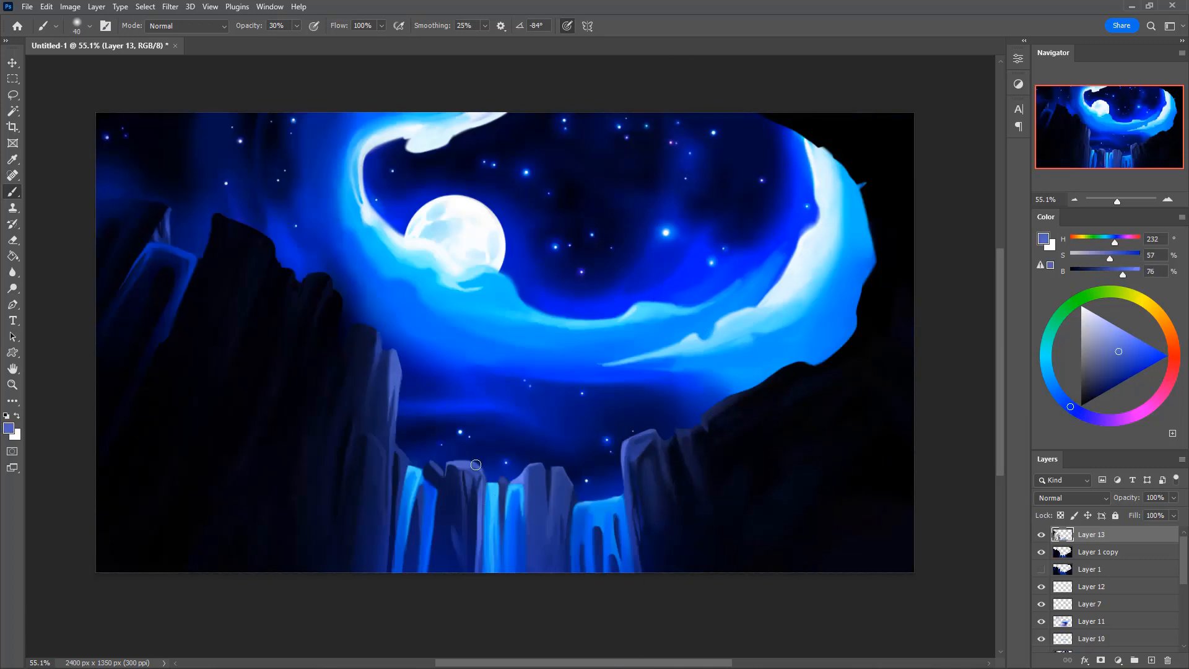
left_click(644, 471, "alt")
left_click(685, 507, "alt")
left_click(765, 532, "alt")
Darken the lower part of the right cliff with a sampled near-black at 100% opacity and 100 px
key("0")
key("bracketright")
key("bracketright")
key("bracketright")
key("bracketright")
key("bracketright")
key("bracketright")
key("bracketright")
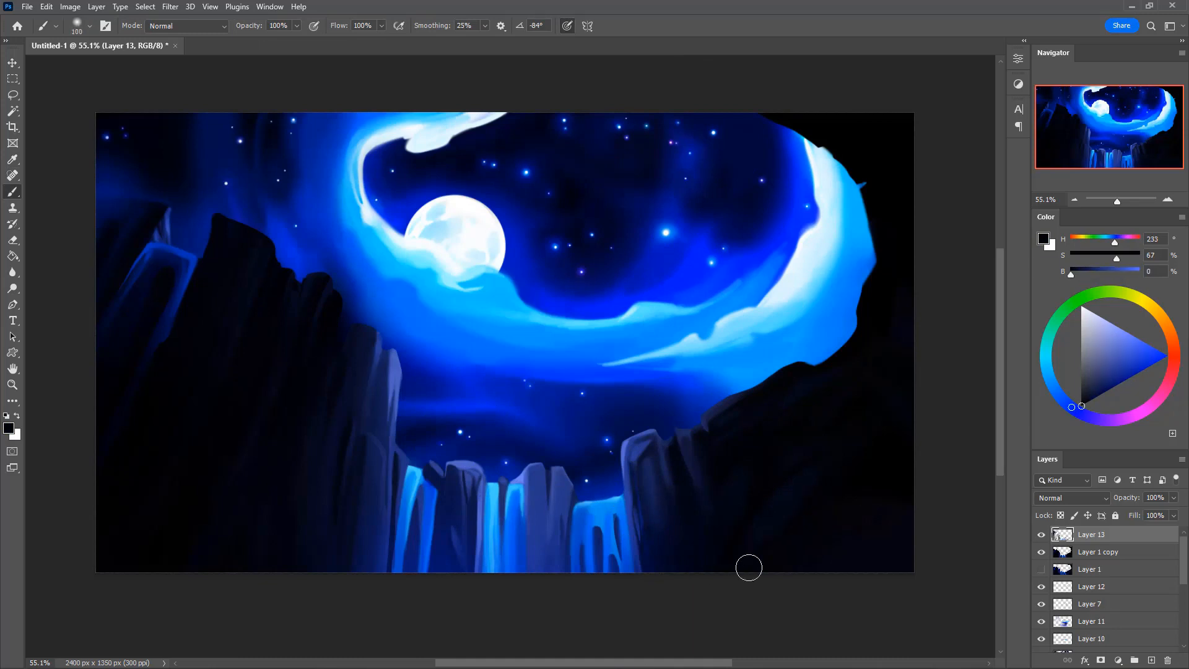
Shade the rock faces flanking the small waterfalls with sampled dark tones, using a smaller brush at 30% opacity
key("3")
key("bracketleft")
key("bracketleft")
key("bracketleft")
key("bracketleft")
key("bracketleft")
left_click(673, 515, "alt")
left_click(400, 539, "alt")
Refine the far-left waterfall with sampled blue (H 224, S 100, B 68) and dark streaks at 100% opacity
left_click(150, 256, "alt")
left_click(157, 244, "alt")
left_click(158, 247, "alt")
key("0")
key("bracketleft")
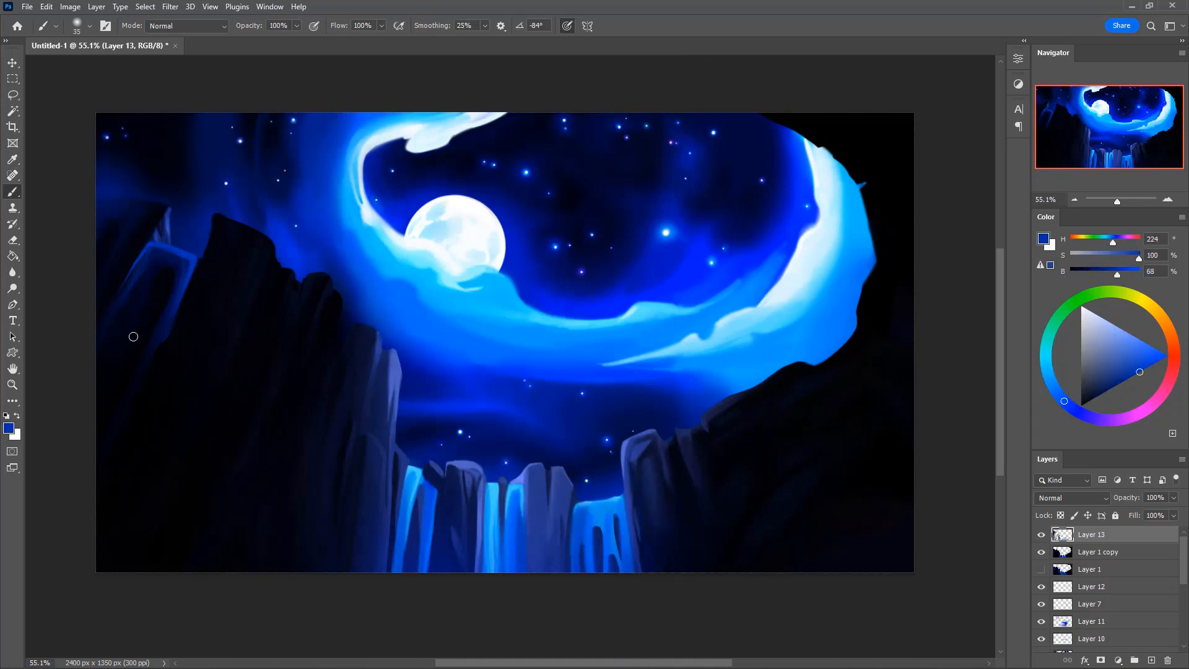
left_click(133, 337, "alt")
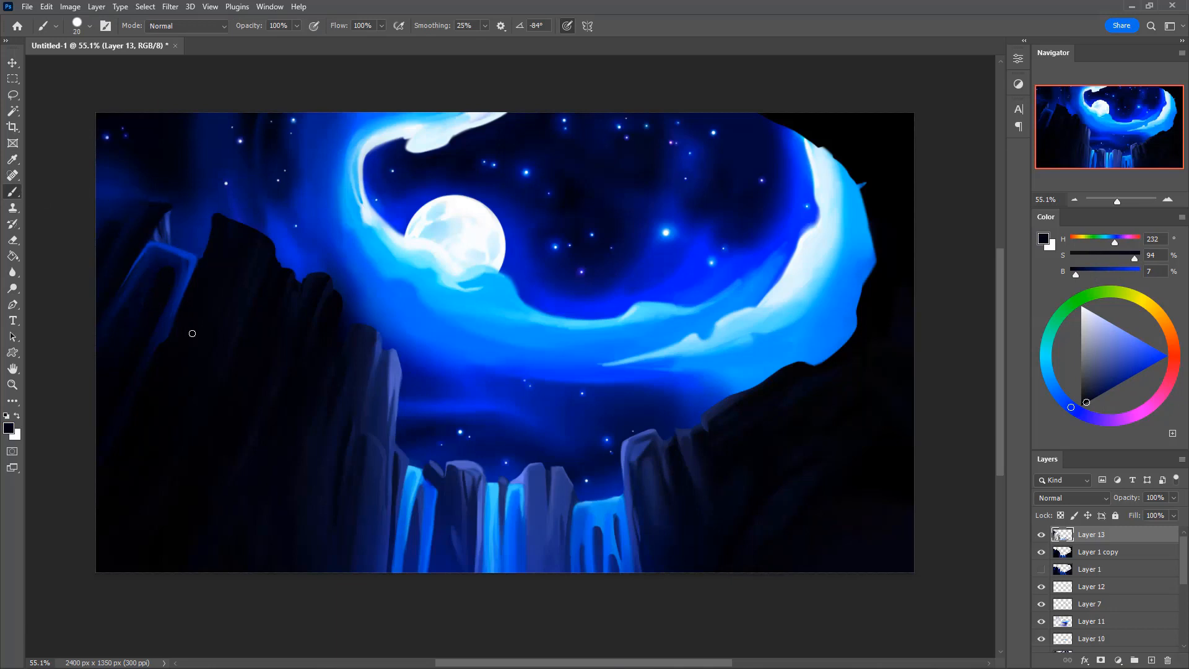
Blend the wave's inner right edge into the sky with sampled blue (H 235, S 98, B 97), using a soft 125 px brush at 30% opacity
left_click(362, 291, "alt")
key("bracketright")
key("bracketright")
key("bracketright")
key("bracketright")
key("bracketright")
key("bracketright")
key("bracketright")
key("bracketright")
key("bracketright")
key("bracketright")
key("bracketright")
key("bracketright")
key("shift+bracketleft")
key("shift+bracketleft")
key("shift+bracketleft")
key("shift+bracketleft")
key("3")
left_click(620, 362, "alt")
left_click(781, 285, "alt")
left_click(760, 254, "alt")
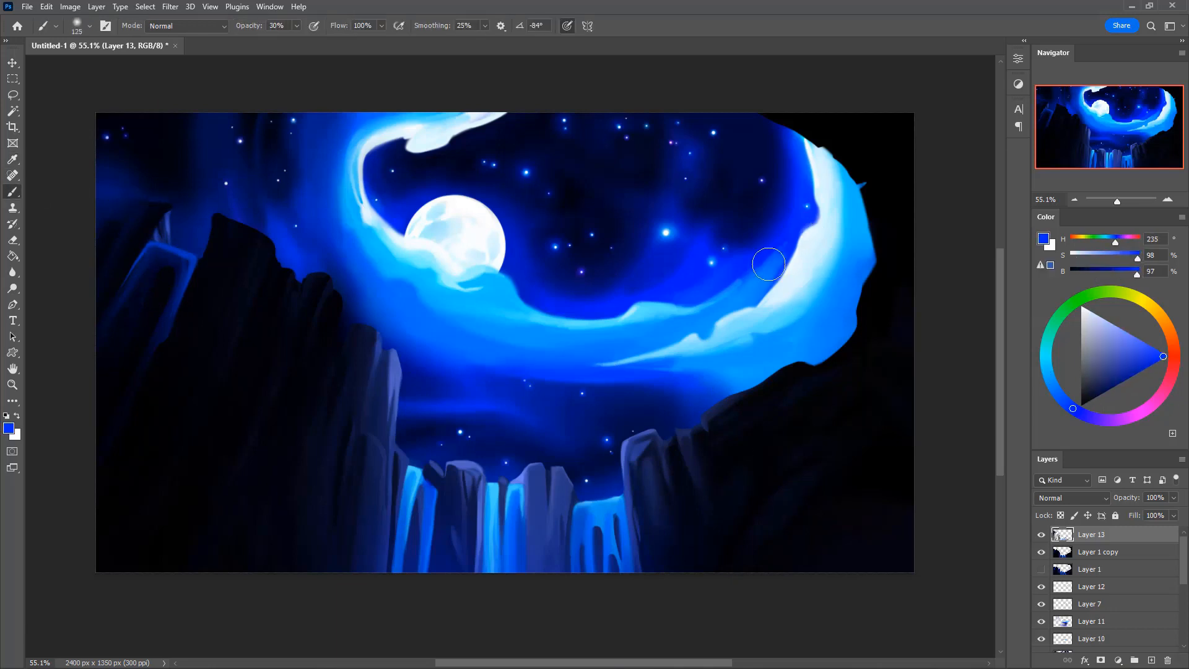
left_click_drag(781, 256, 743, 277)
Smooth the color transitions along the wave's lower and inner edges with sampled blues and a smaller brush
left_click(747, 273, "alt")
key("bracketleft")
key("bracketleft")
key("bracketleft")
left_click(558, 379, "alt")
left_click(666, 273, "alt")
Add a soft glow around the bright star and lighten the wave's lower right with cyan (H 183, S 99, B 98) at 300 px
key("bracketright")
key("bracketright")
key("bracketright")
key("bracketright")
key("bracketright")
key("bracketright")
left_click(655, 233)
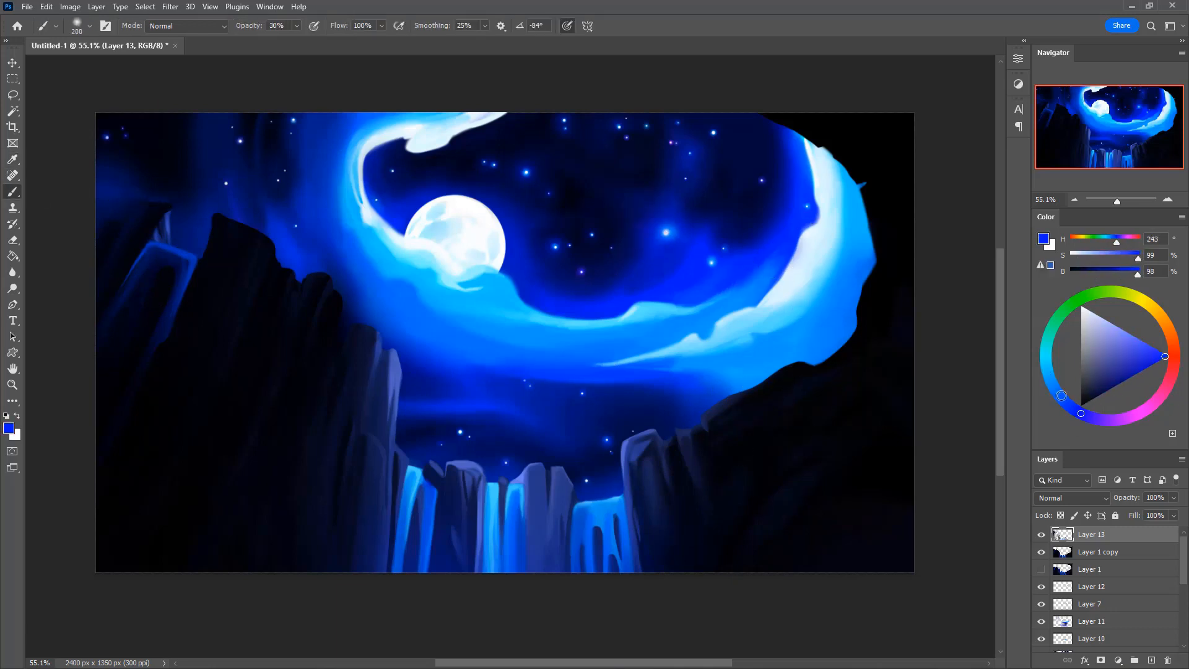
left_click(666, 232, "alt")
key("bracketright")
key("bracketright")
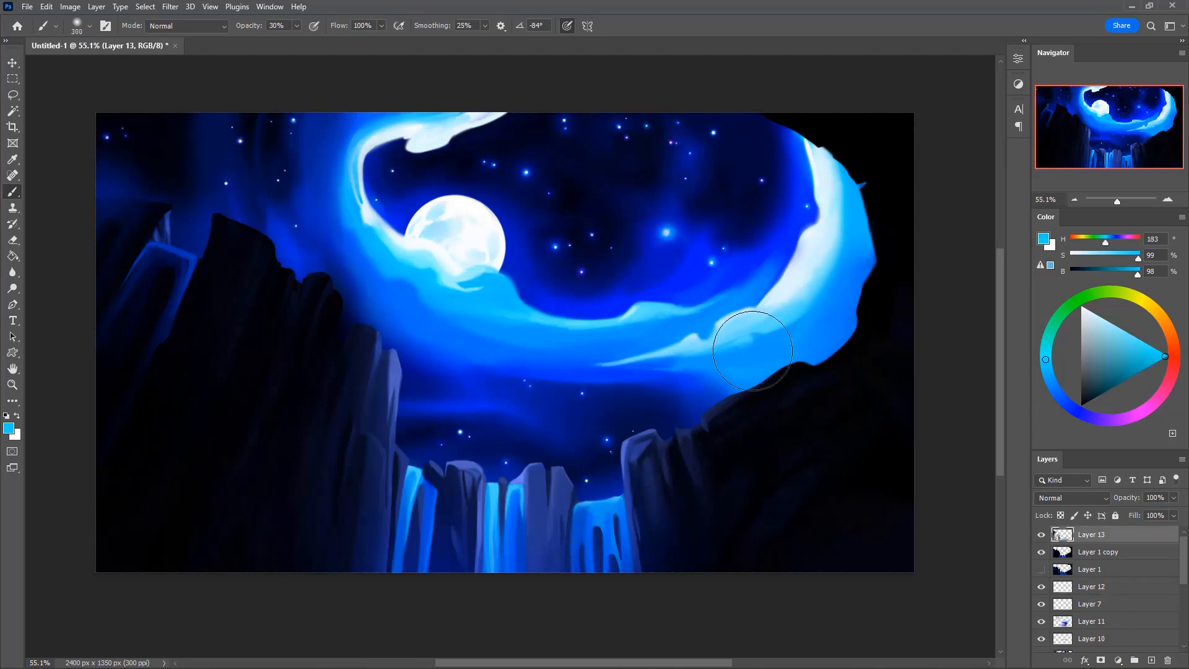
Sample the bright star's light cyan (H 192, S 49, B 99) and set the brush to 35 px at 100% opacity
left_click(666, 232, "alt")
key("bracketleft")
key("bracketleft")
key("bracketleft")
key("bracketleft")
key("bracketleft")
key("bracketleft")
key("bracketleft")
key("bracketleft")
key("bracketleft")
key("bracketleft")
key("bracketleft")
key("bracketleft")
key("bracketleft")
key("bracketleft")
key("bracketleft")
key("bracketleft")
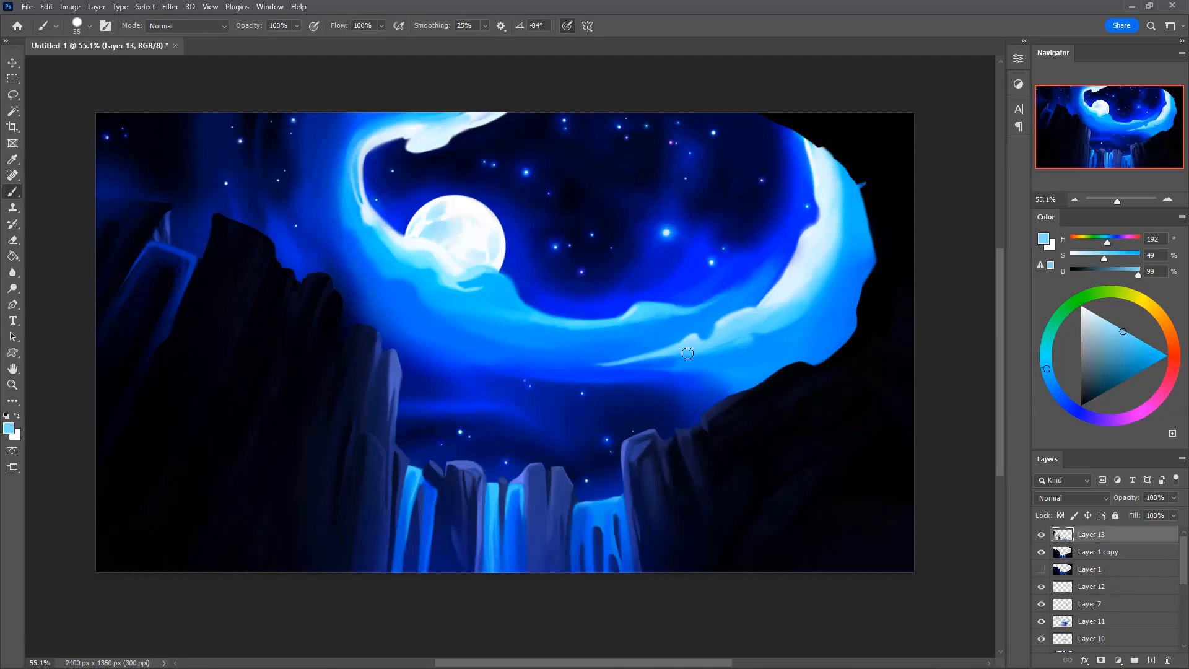